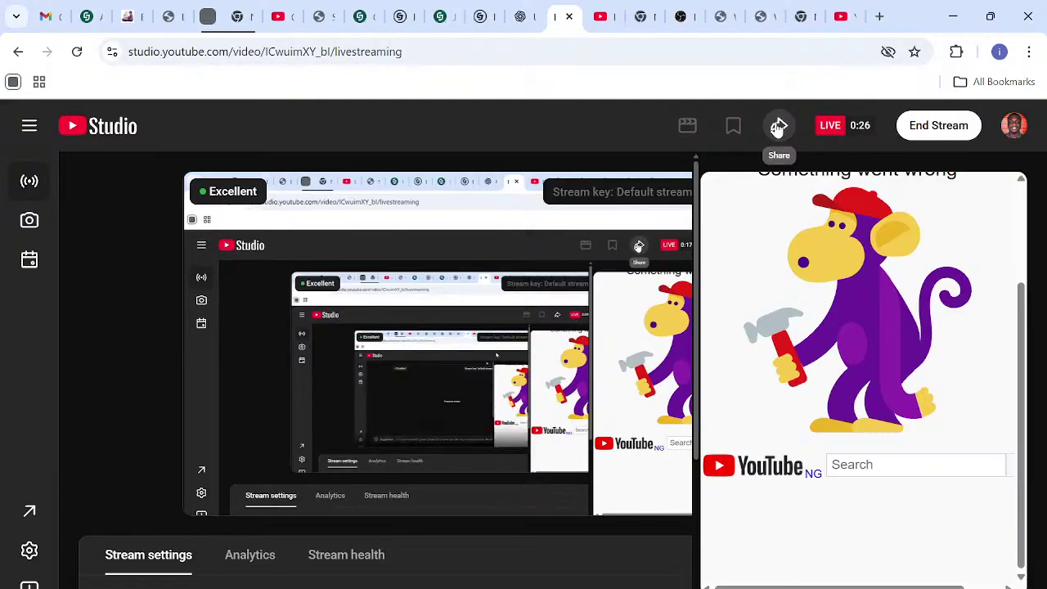
Step: Copy the livestream's share link, then minimize Chrome, MoreLogin and Windows Security to show WhatsApp
{"action": "left_click", "coordinate": [778, 126]}
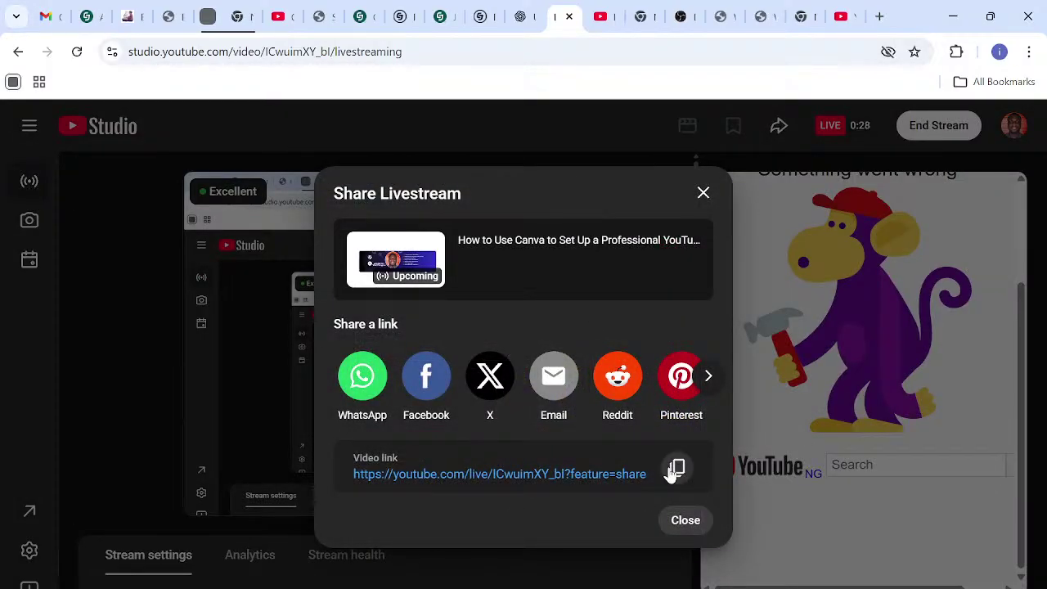
{"action": "left_click", "coordinate": [676, 469]}
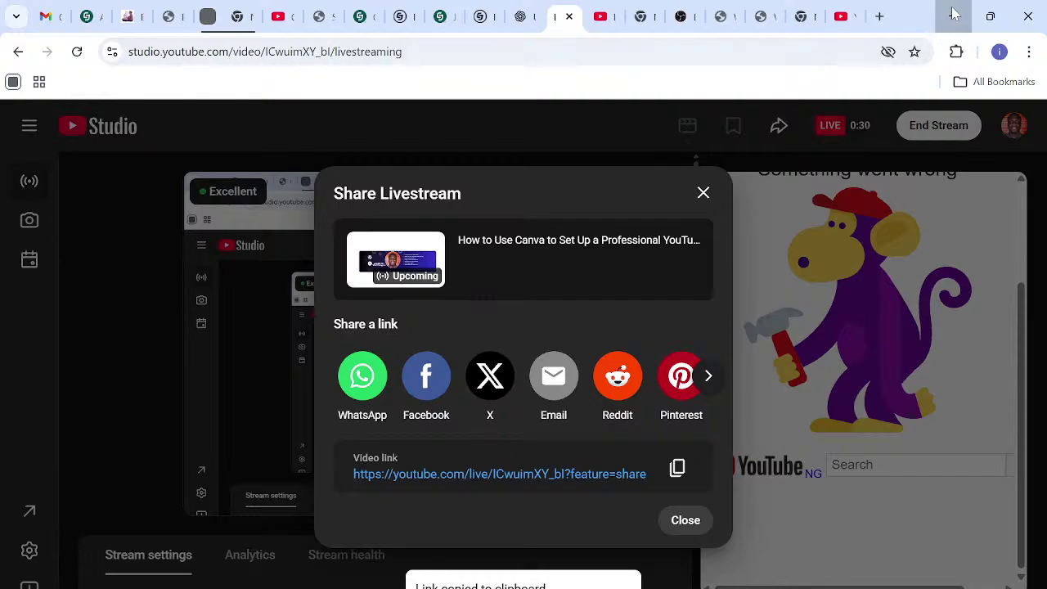
{"action": "left_click", "coordinate": [953, 16]}
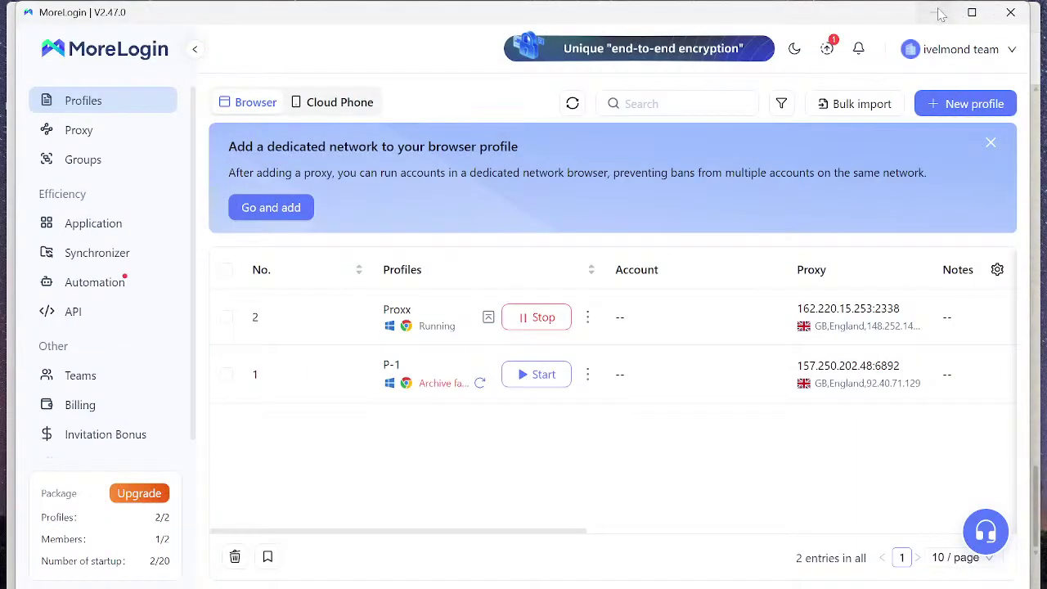
{"action": "left_click", "coordinate": [934, 13]}
{"action": "left_click", "coordinate": [598, 39]}
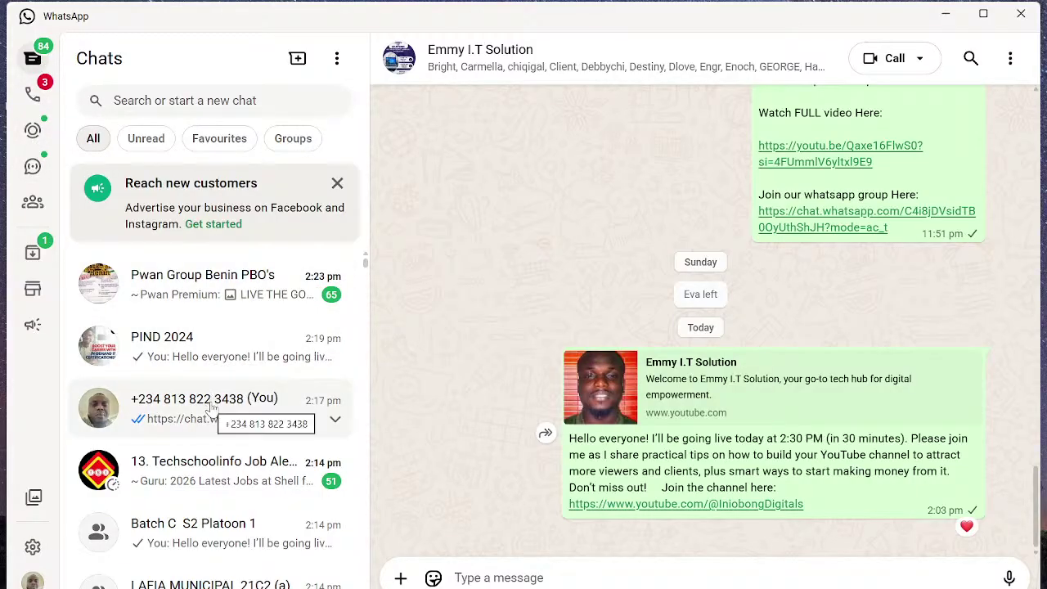
Step: Paste and send the livestream link in the Batch C S2 Platoon 1 group
{"action": "left_click", "coordinate": [368, 514]}
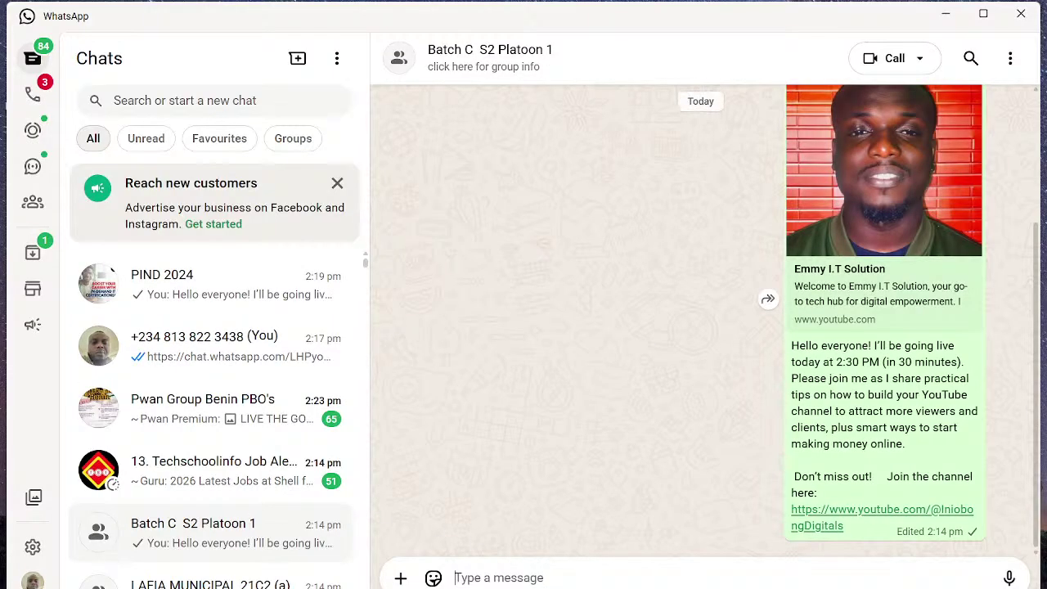
{"action": "key", "text": "ctrl+v"}
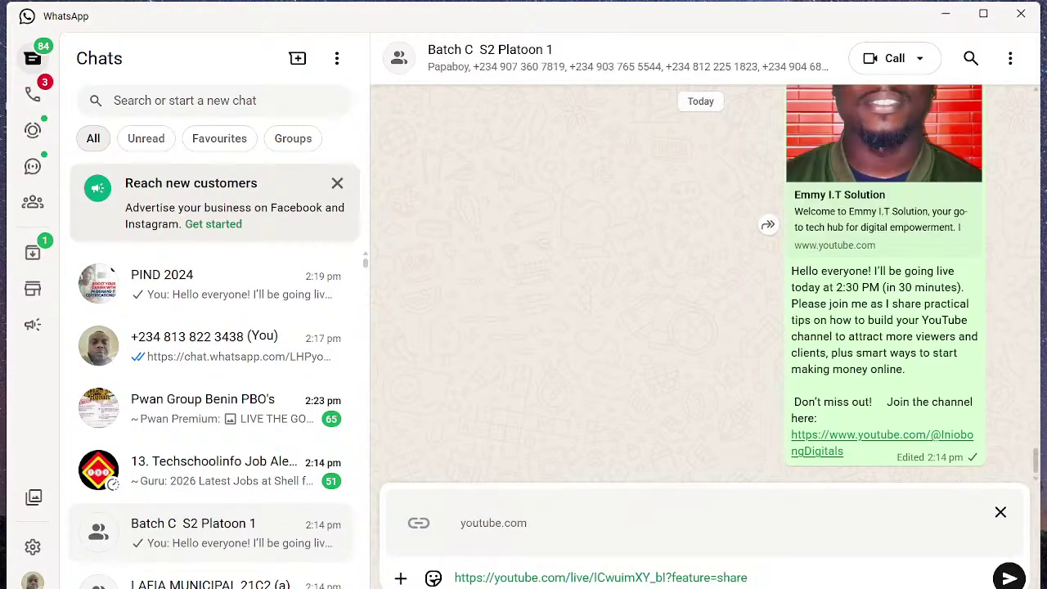
{"action": "key", "text": "Return"}
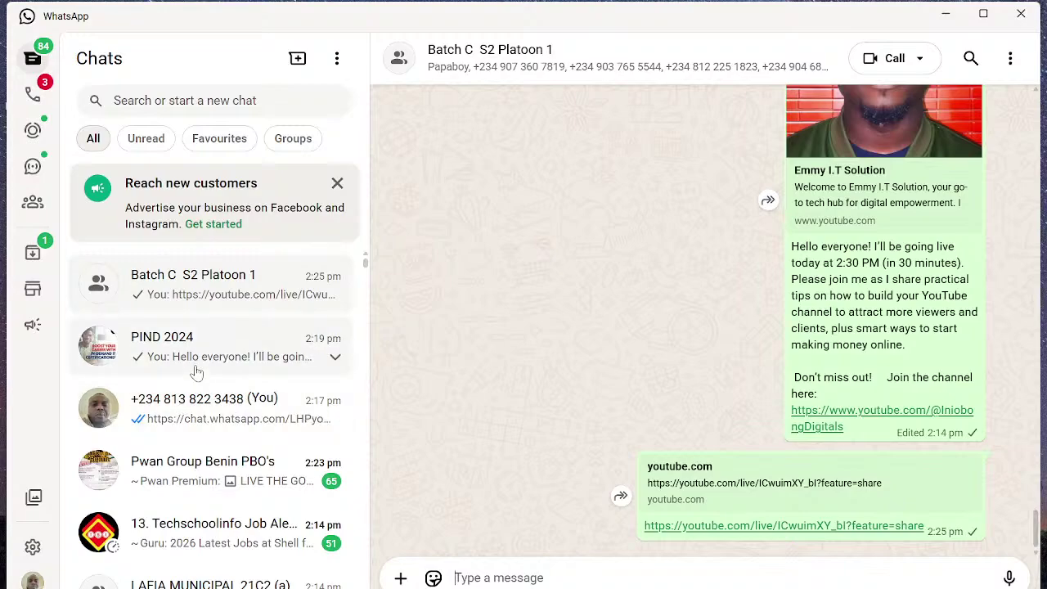
Step: Paste and send the livestream link in the PIND 2024 group
{"action": "left_click", "coordinate": [229, 346]}
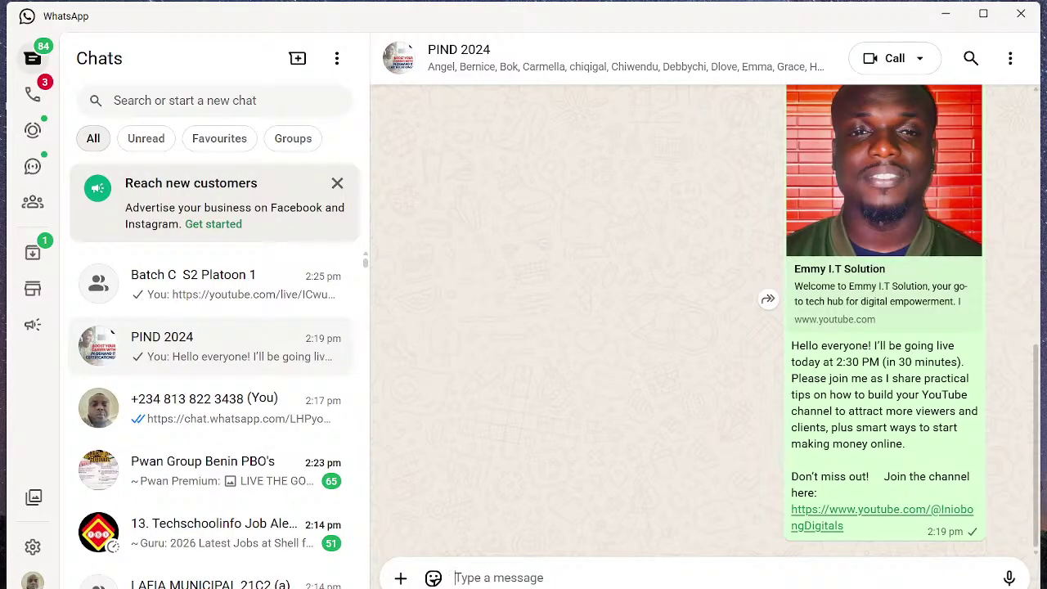
{"action": "key", "text": "ctrl+v"}
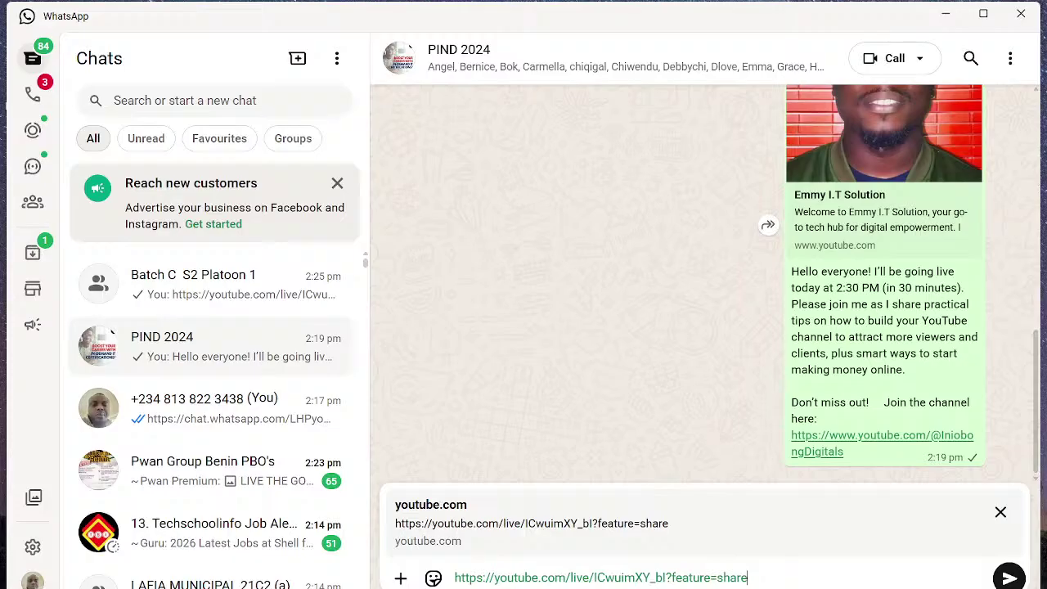
{"action": "key", "text": "Return"}
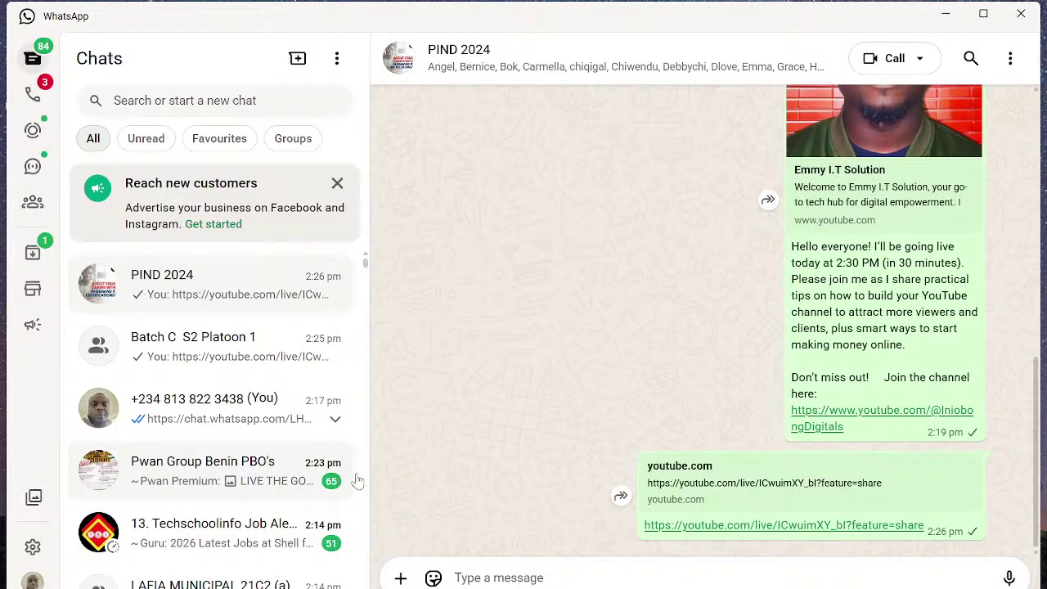
{"action": "scroll", "coordinate": [358, 481], "scroll_direction": "down", "scroll_amount": 1}
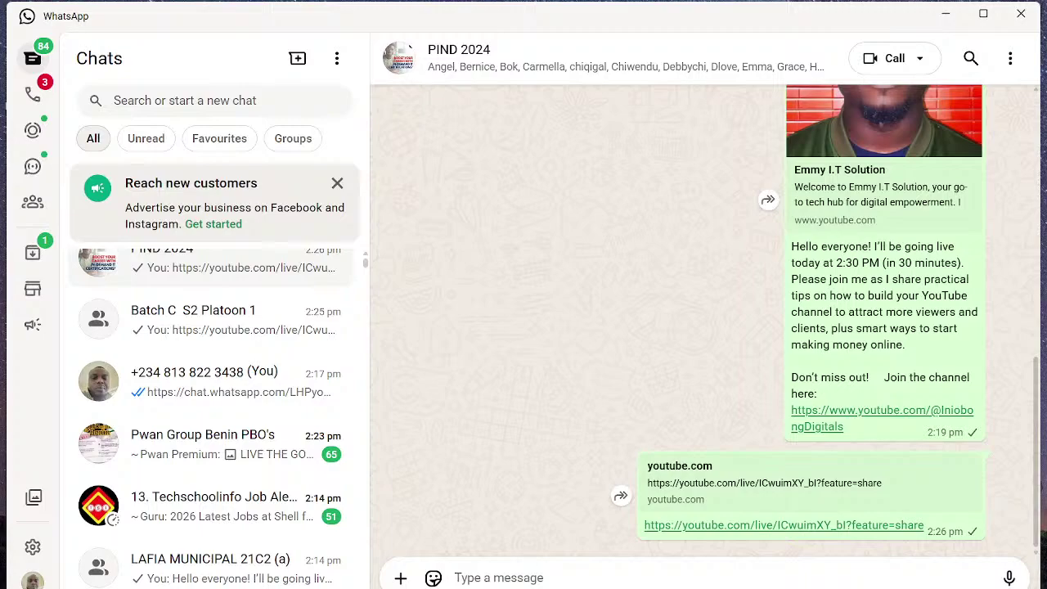
{"action": "scroll", "coordinate": [217, 433], "scroll_direction": "down", "scroll_amount": 5}
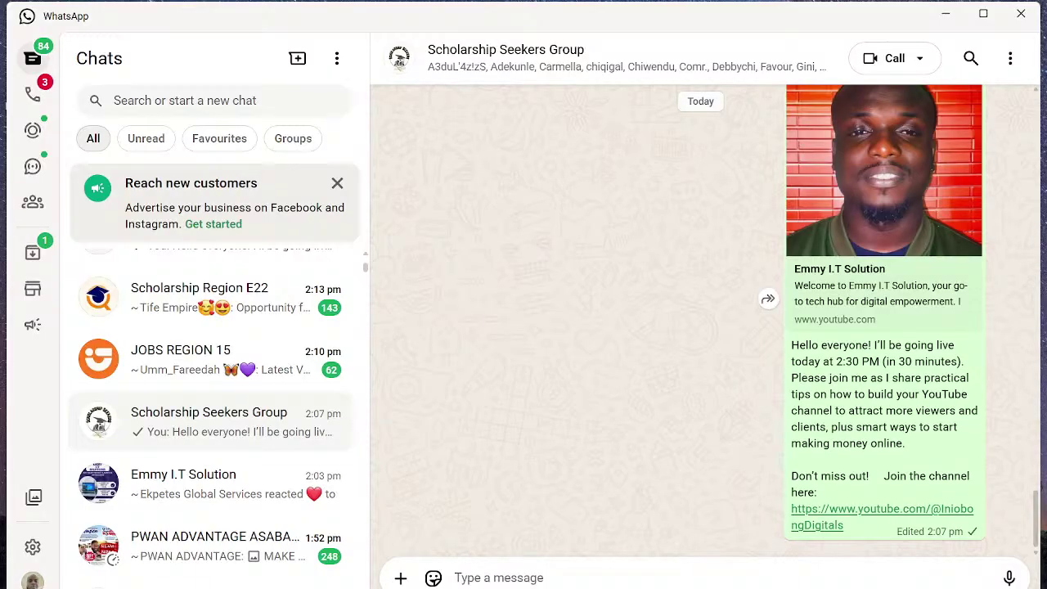
Step: Send the livestream link in Scholarship Seekers Group
{"action": "key", "text": "ctrl+v"}
{"action": "key", "text": "Return"}
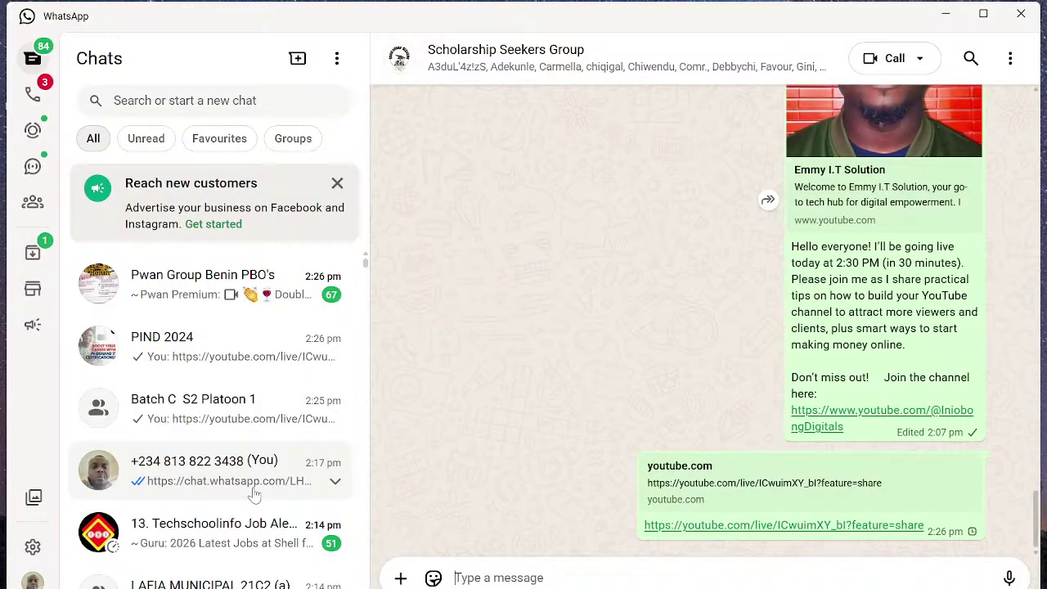
{"action": "scroll", "coordinate": [253, 493], "scroll_direction": "down", "scroll_amount": 5}
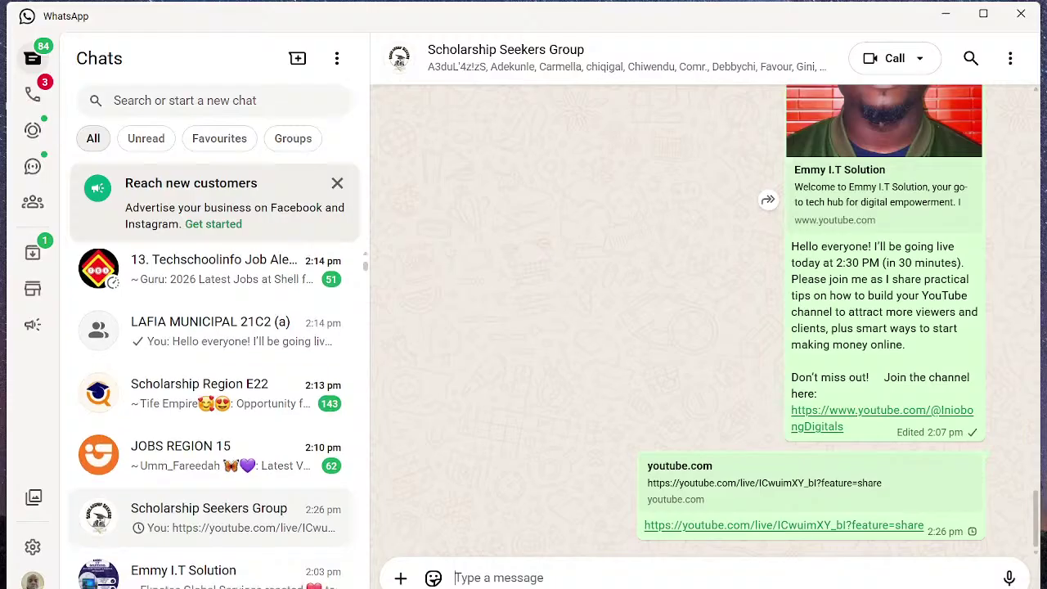
{"action": "scroll", "coordinate": [212, 421], "scroll_direction": "down", "scroll_amount": 1}
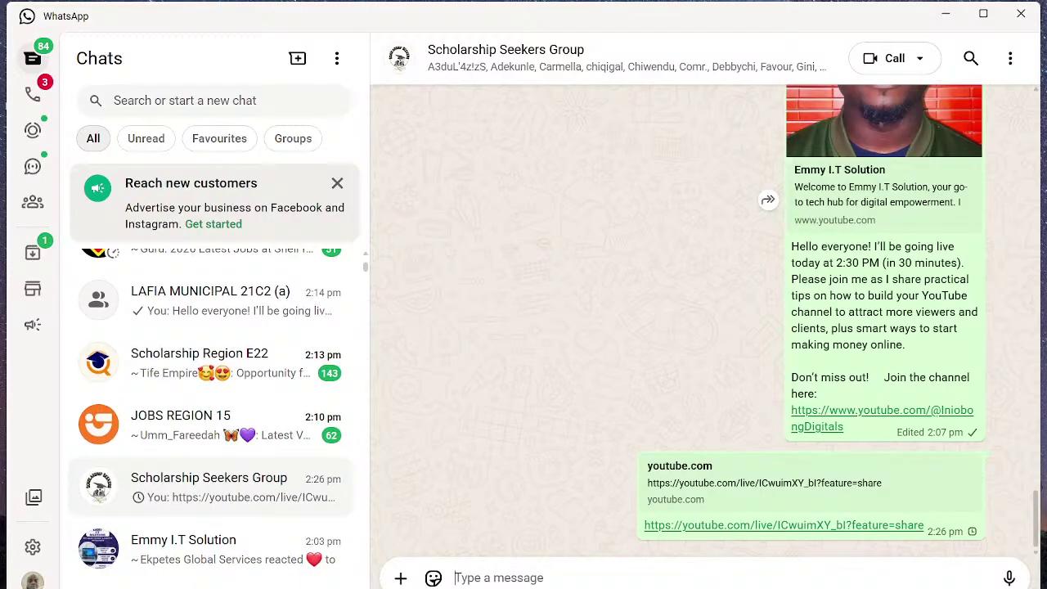
Step: Paste and send the same link in the Emmy I.T Solution group
{"action": "left_click", "coordinate": [214, 582]}
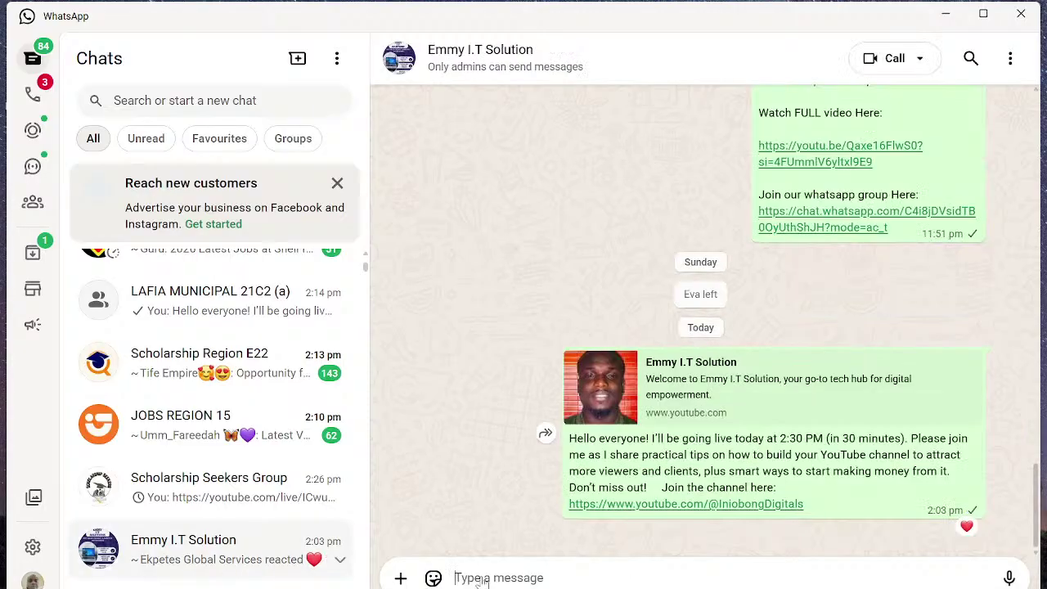
{"action": "key", "text": "ctrl+v"}
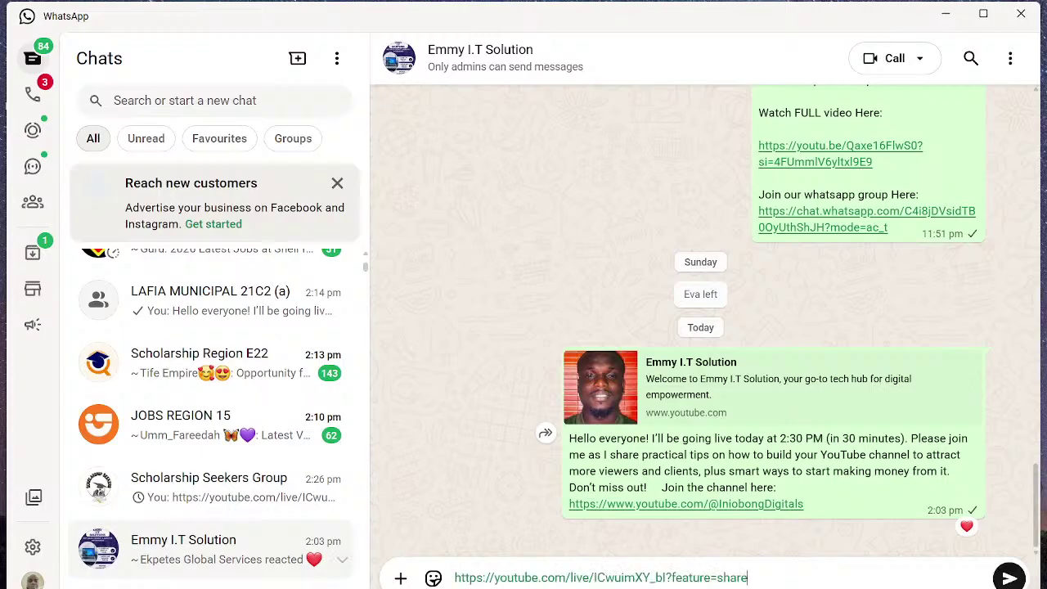
{"action": "key", "text": "Return"}
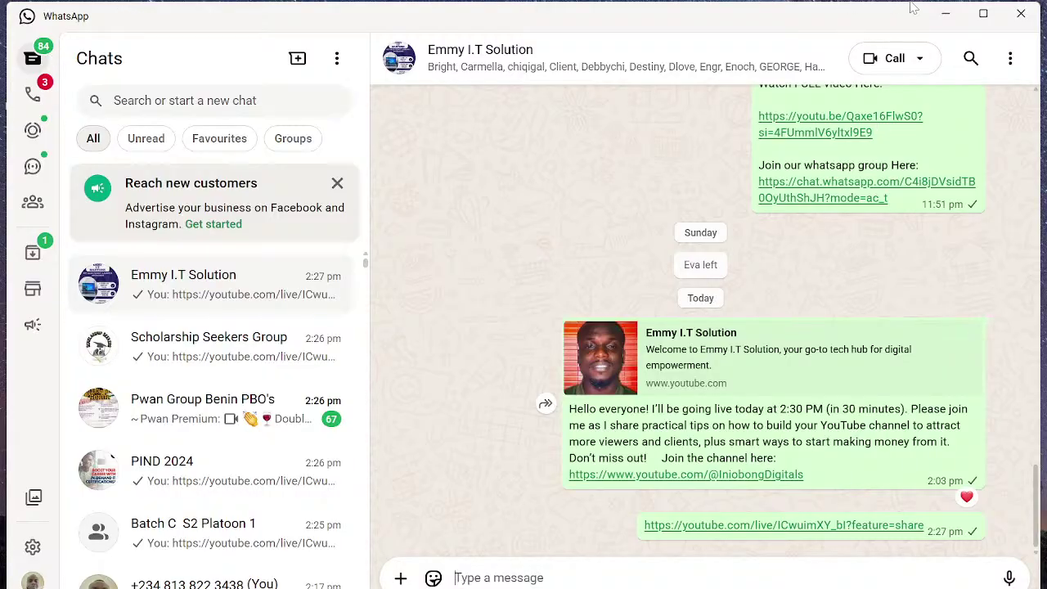
Step: Minimize WhatsApp and return to the YouTube Studio tab with the Share Livestream dialog
{"action": "left_click", "coordinate": [946, 13]}
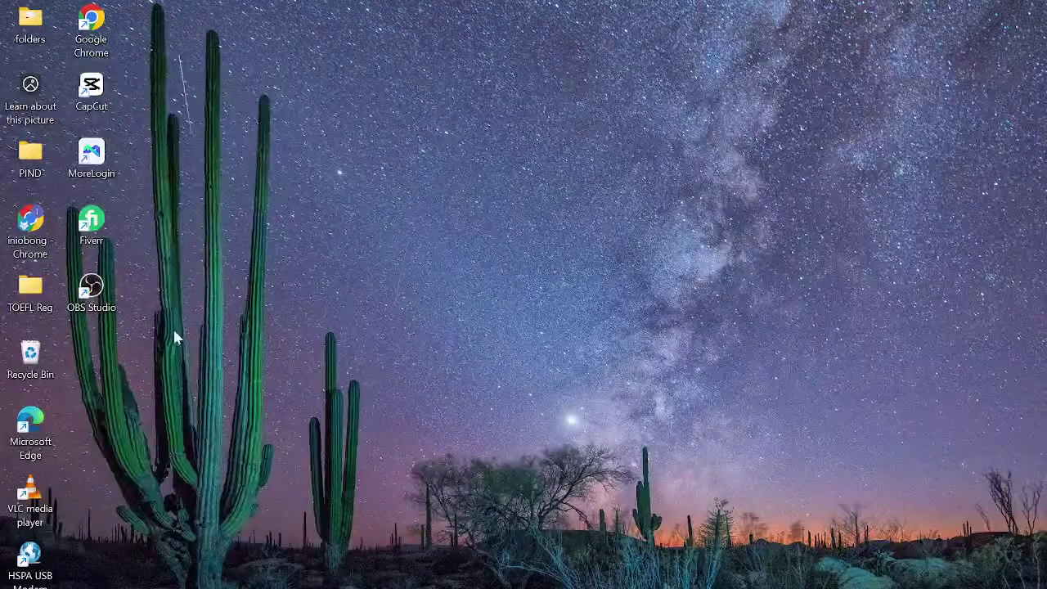
{"action": "key", "text": "alt+Tab"}
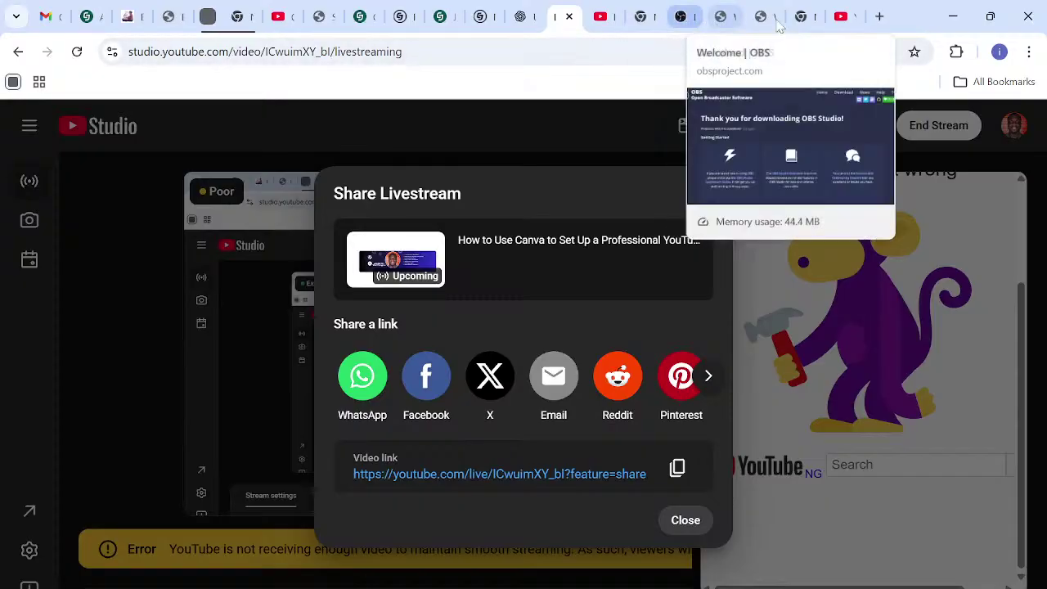
{"action": "left_click", "coordinate": [602, 22]}
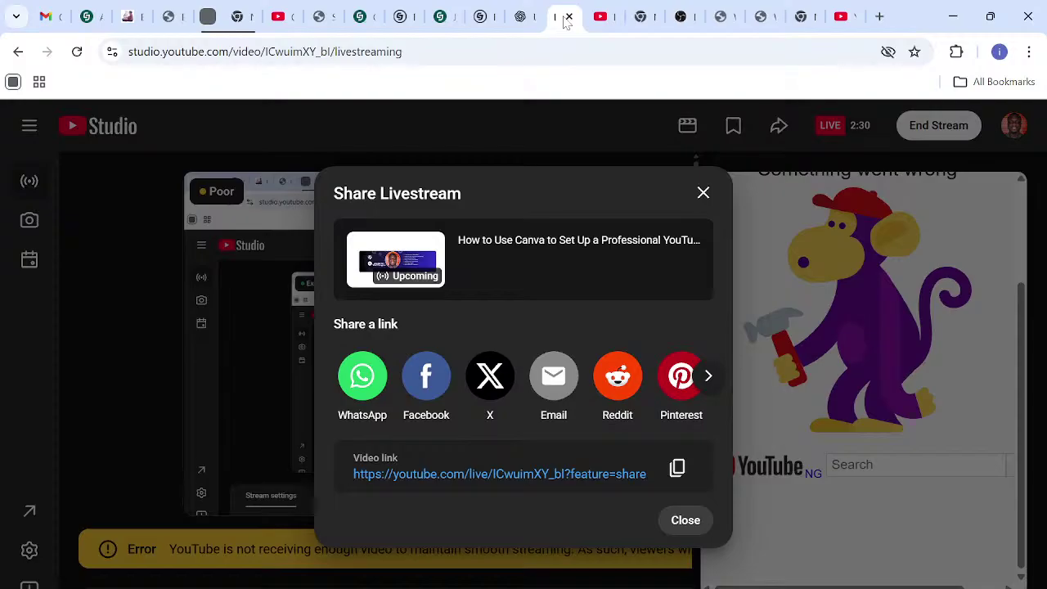
{"action": "left_click", "coordinate": [563, 20]}
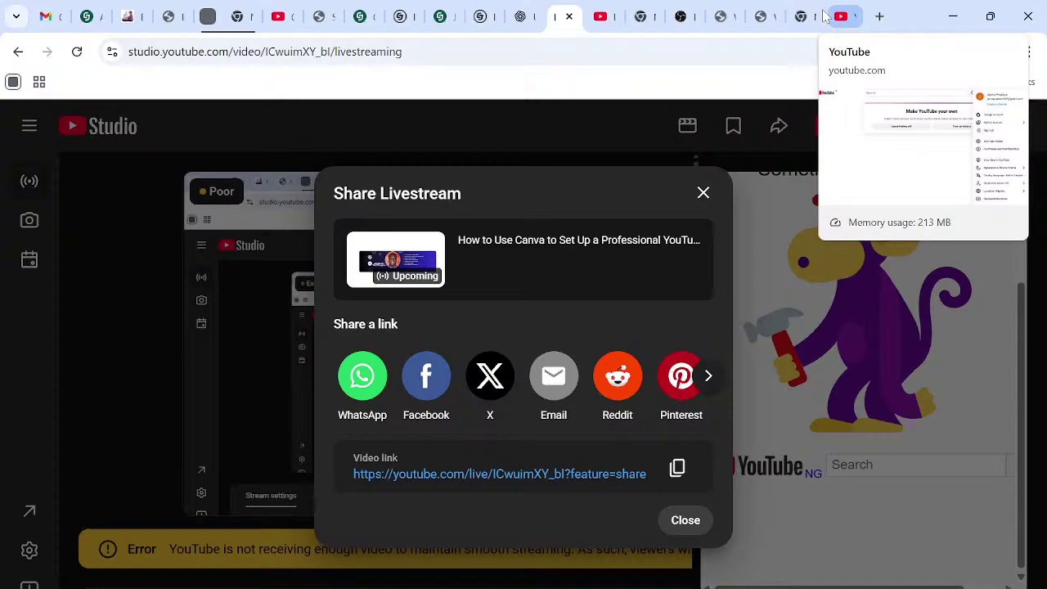
Step: Load canva.com in the empty new tab
{"action": "left_click", "coordinate": [639, 18]}
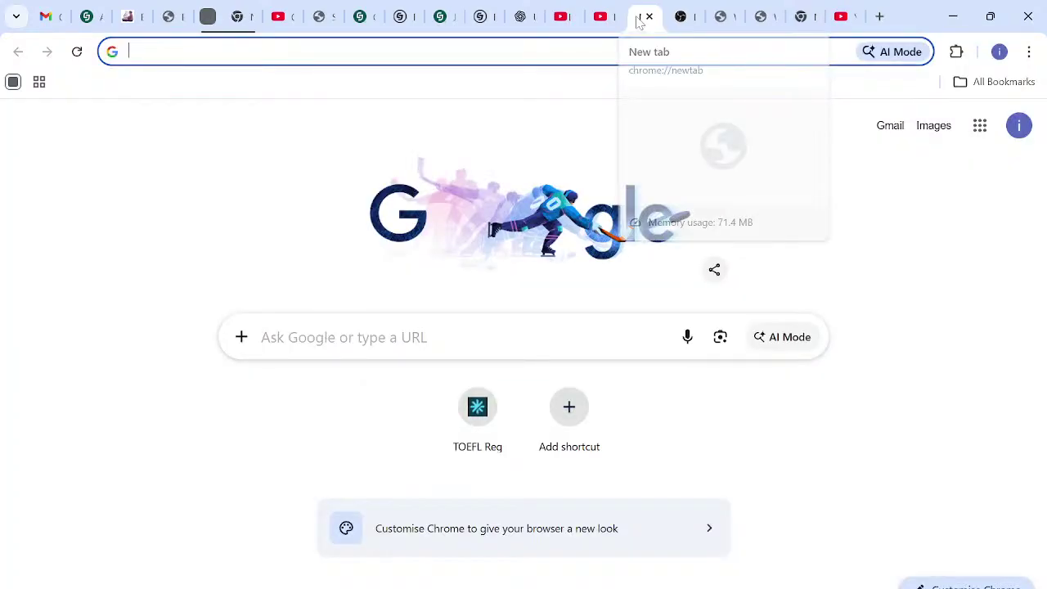
{"action": "left_click", "coordinate": [622, 47]}
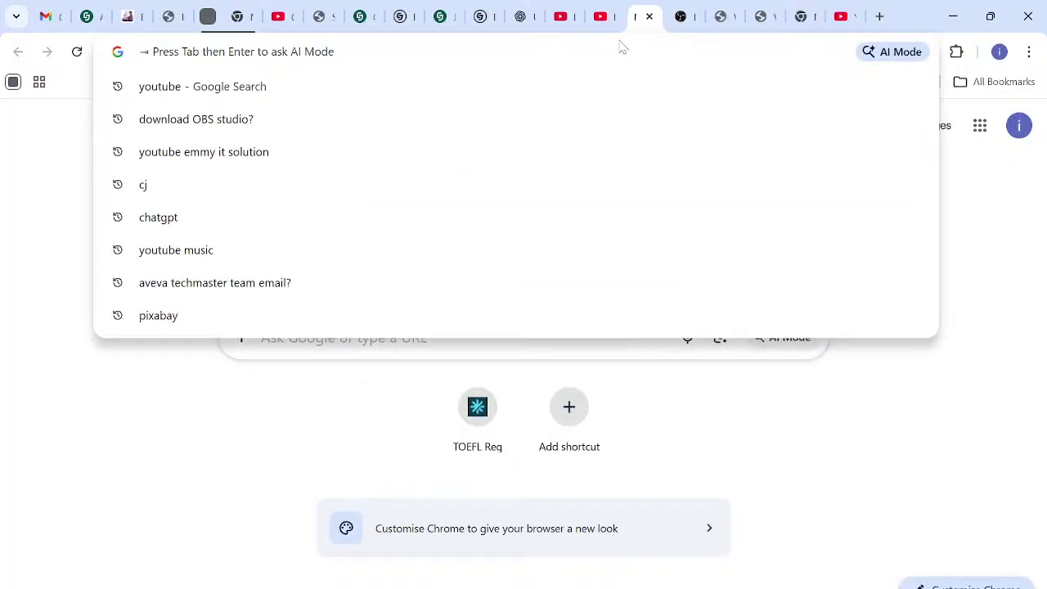
{"action": "type", "text": "canva.com"}
{"action": "key", "text": "Return"}
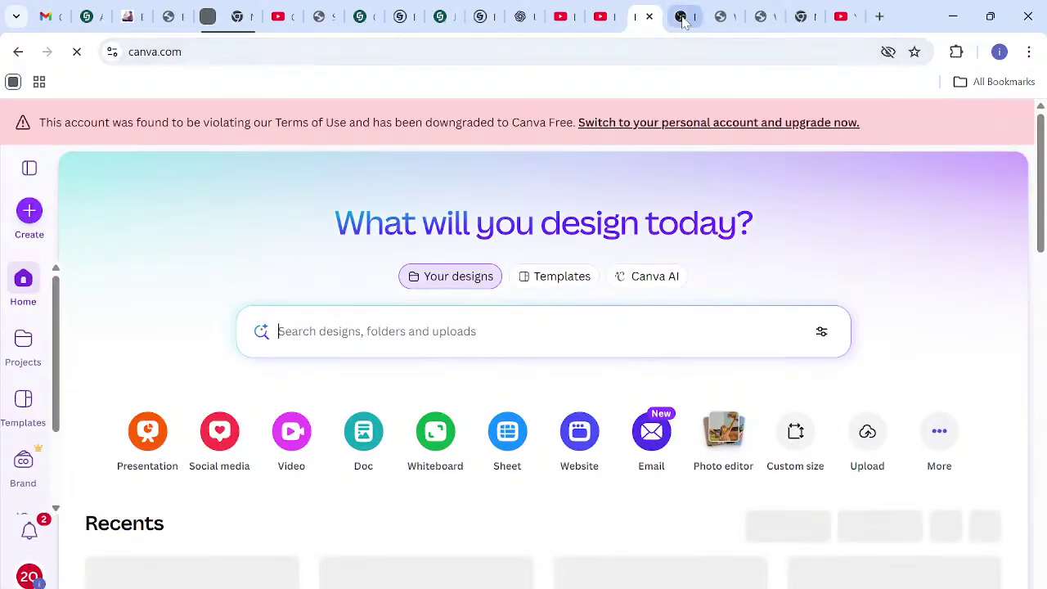
Step: Close the OBS download and welcome tabs and the duplicate Canva tab
{"action": "left_click", "coordinate": [684, 16]}
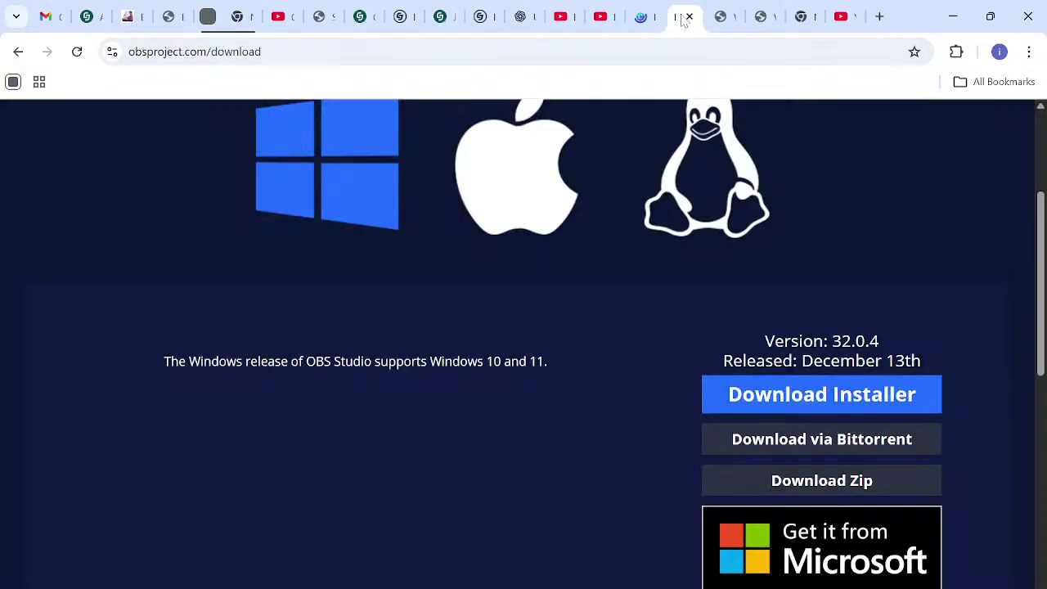
{"action": "left_click", "coordinate": [688, 16]}
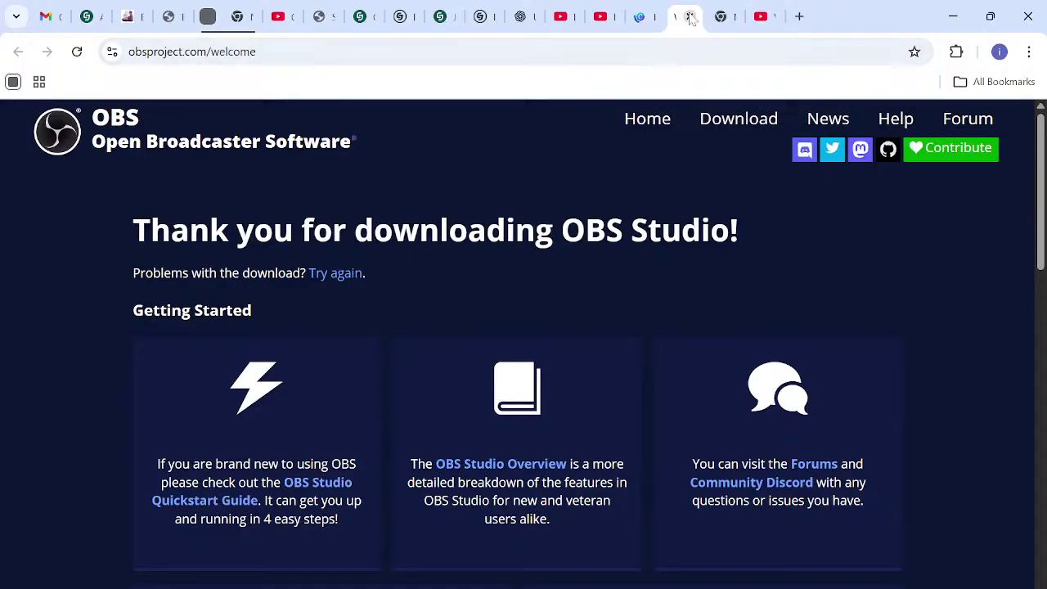
{"action": "left_click", "coordinate": [690, 16]}
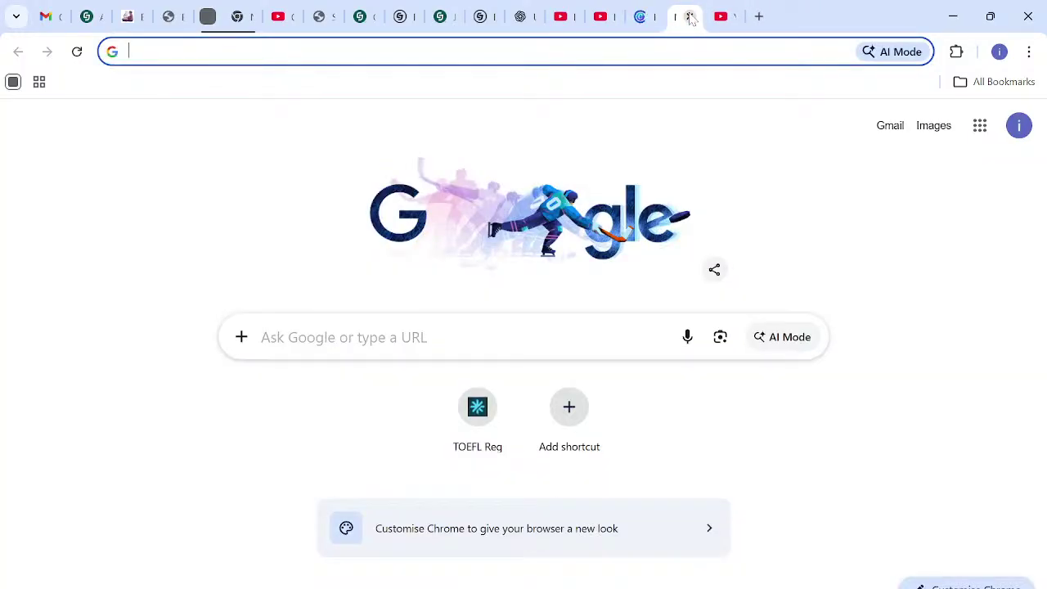
{"action": "left_click", "coordinate": [644, 17]}
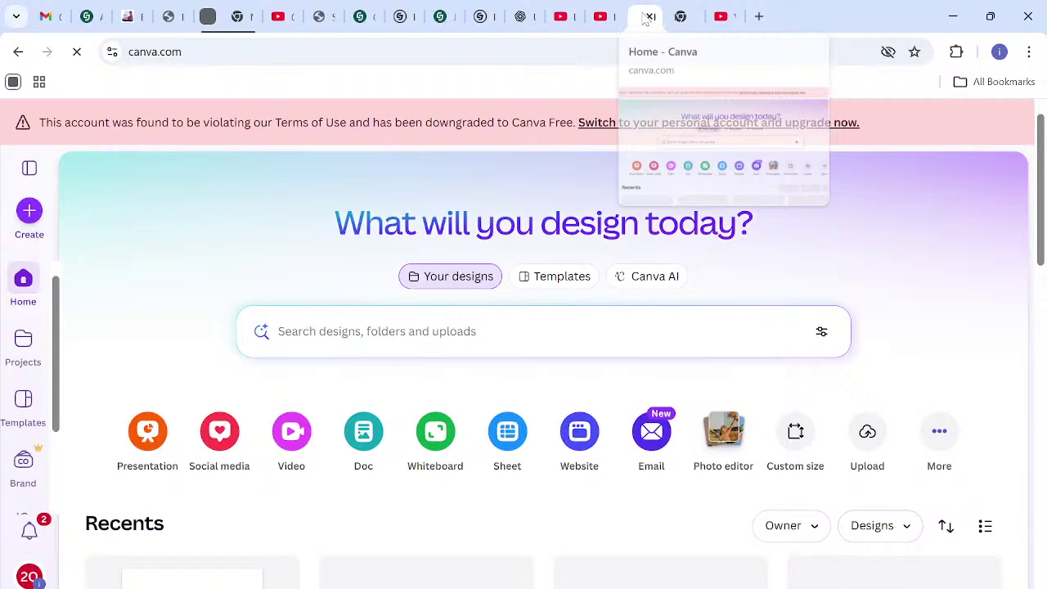
{"action": "left_click", "coordinate": [650, 17]}
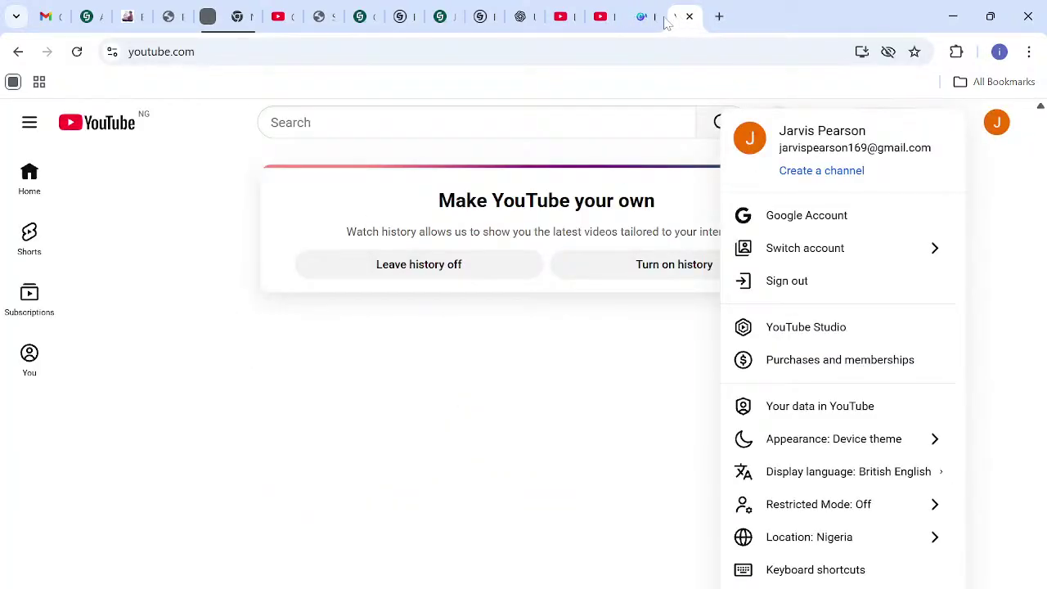
Step: Switch to the remaining Canva tab showing the Canva Free downgrade notice
{"action": "left_click", "coordinate": [643, 17]}
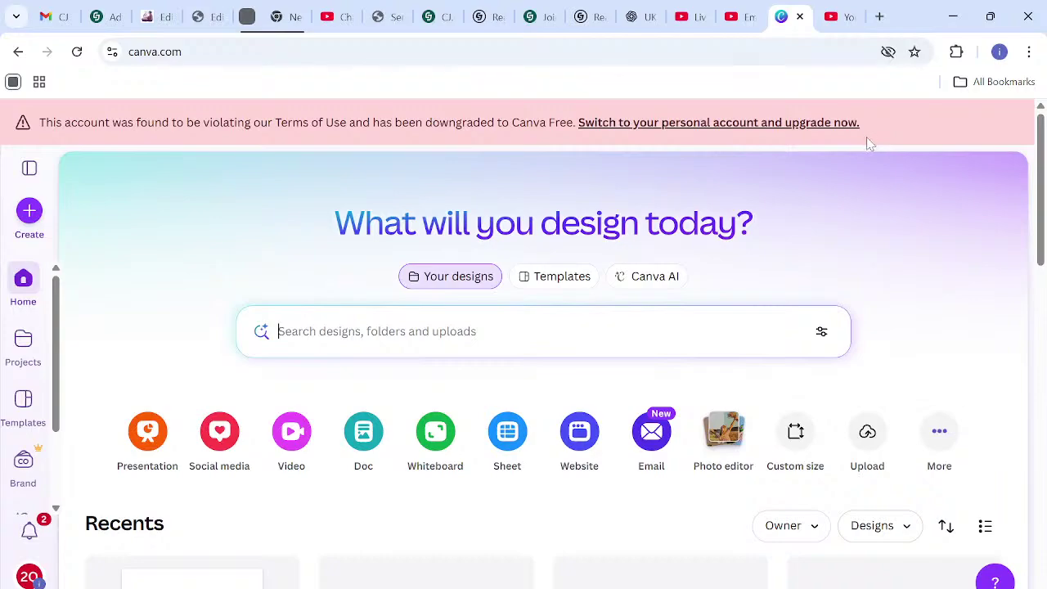
Step: Move via YouTube to Gmail, where the 'CJ Affiliate - Please Verify Email' message is open
{"action": "left_click", "coordinate": [843, 17]}
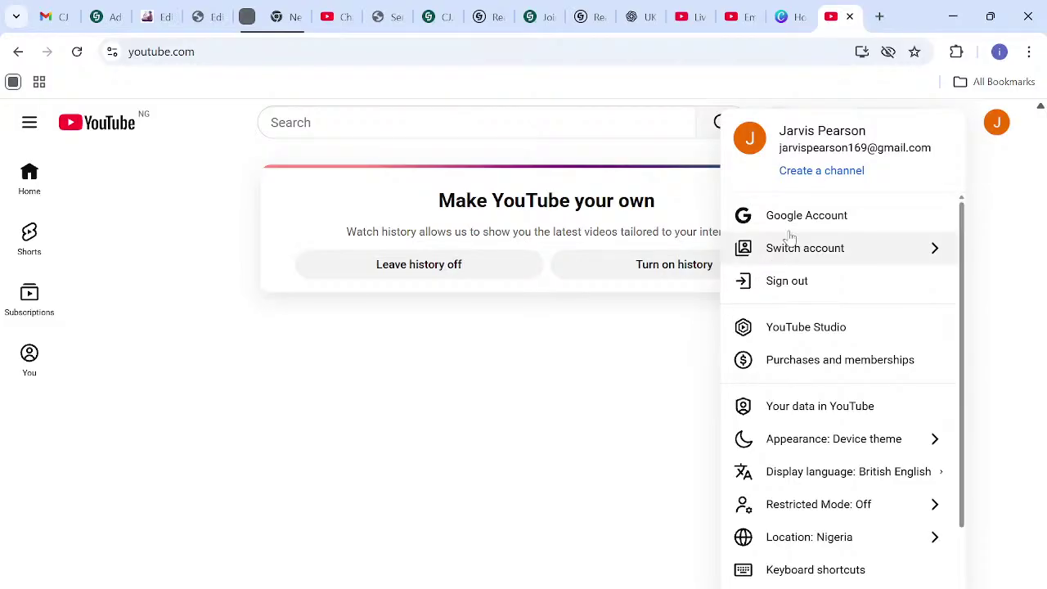
{"action": "left_click", "coordinate": [56, 17]}
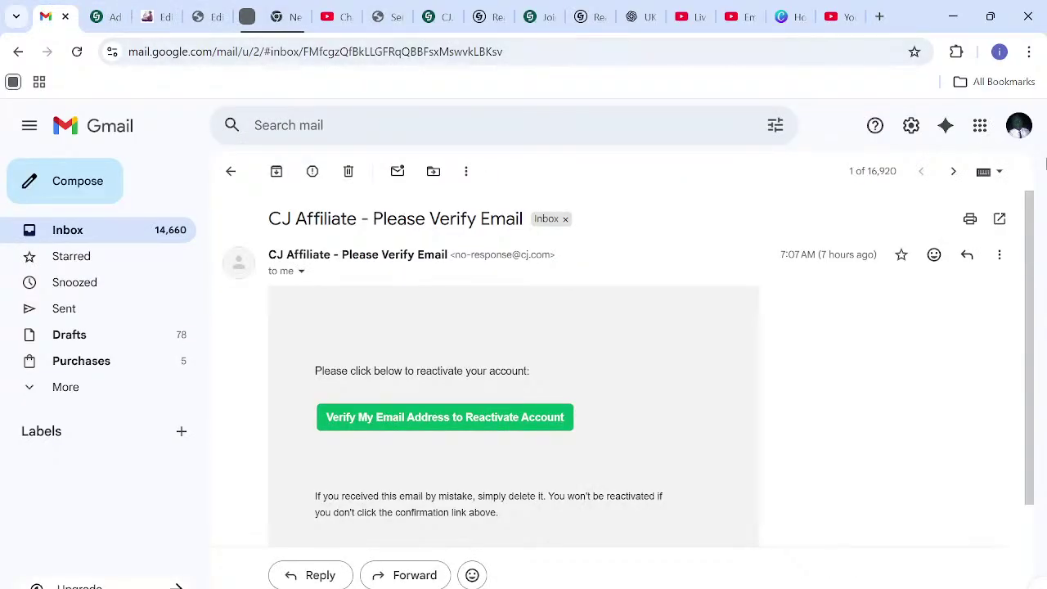
Step: Check the signed-in Google accounts and apps, then return to the YouTube home page
{"action": "left_click", "coordinate": [1019, 127]}
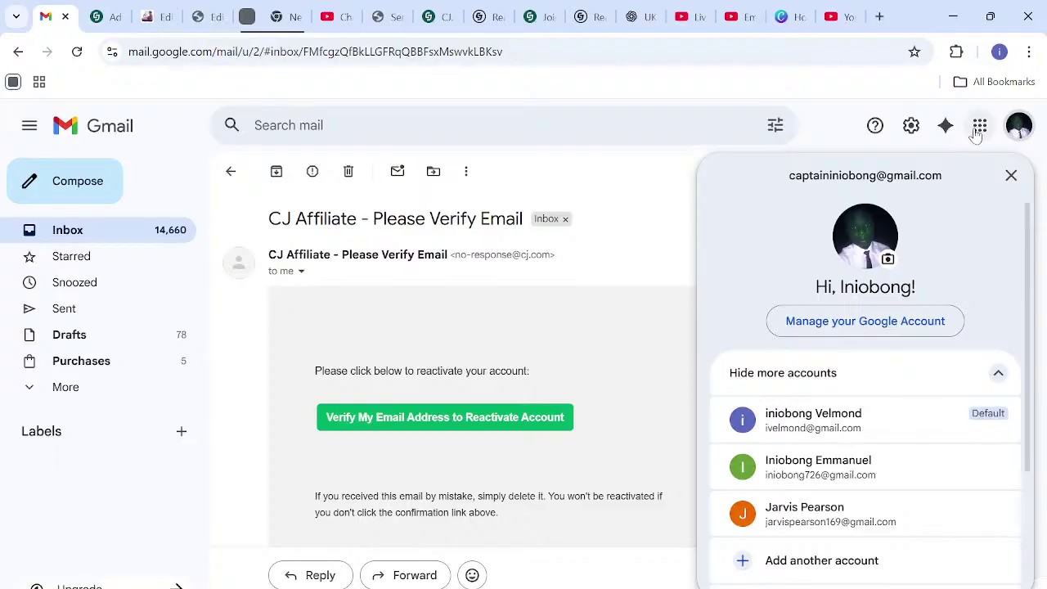
{"action": "left_click", "coordinate": [978, 131]}
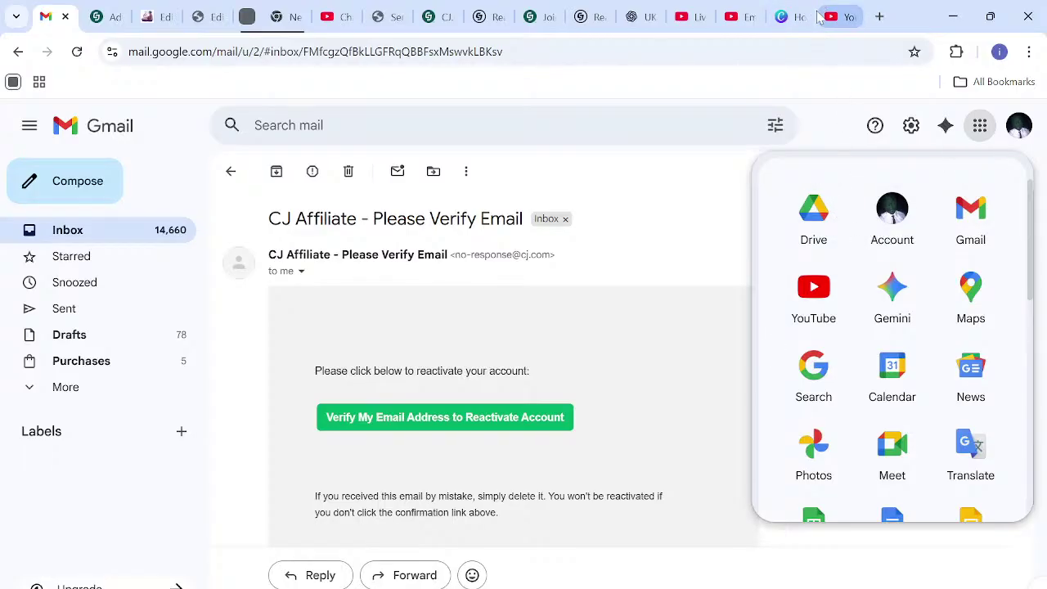
{"action": "left_click", "coordinate": [825, 16]}
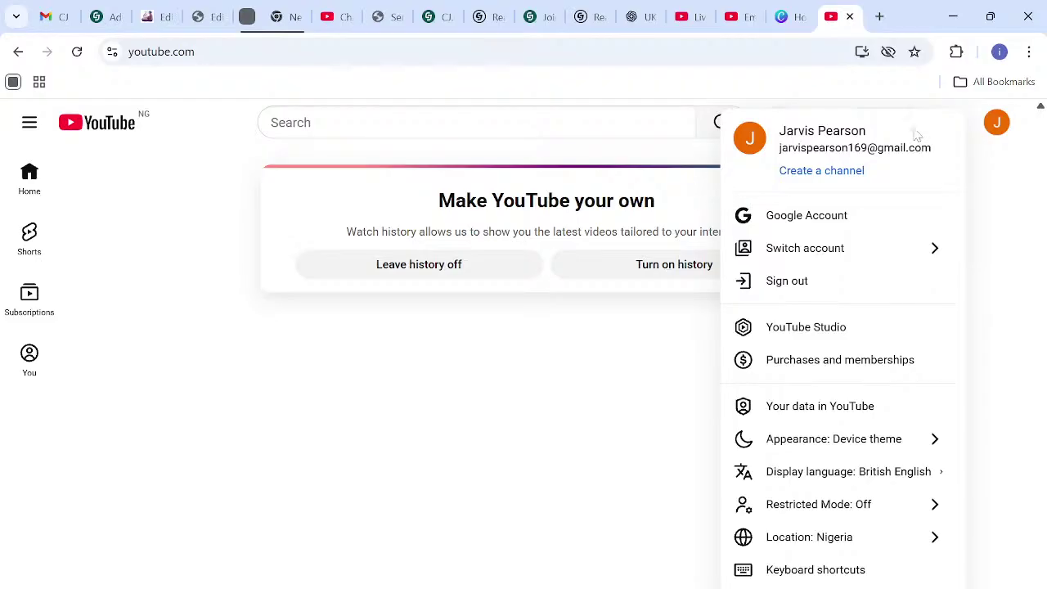
{"action": "left_click", "coordinate": [496, 332]}
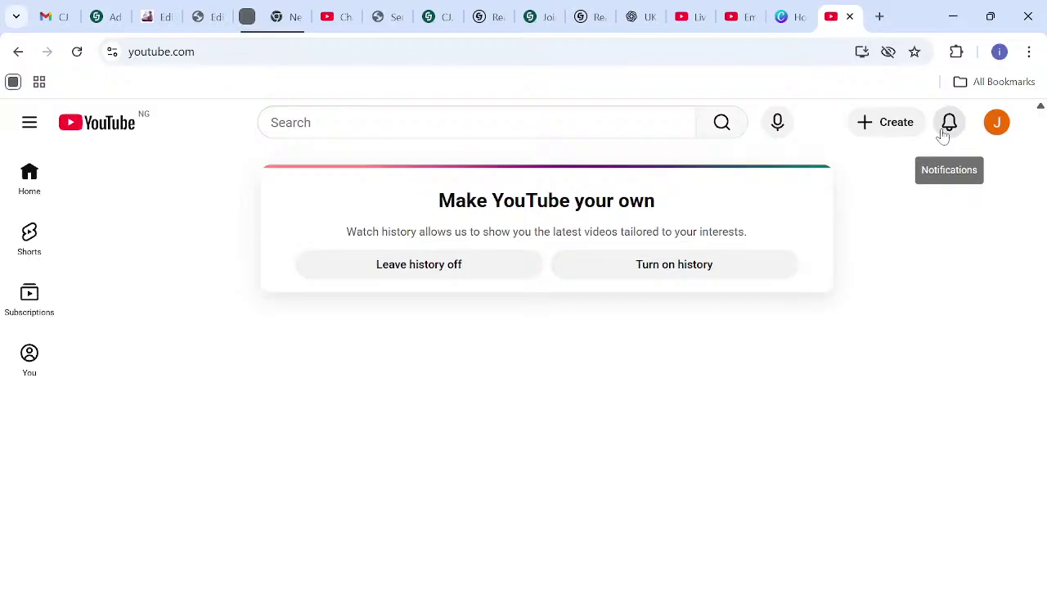
Step: Choose Create a channel from the YouTube avatar menu and review the 'How you'll appear' dialog
{"action": "left_click", "coordinate": [995, 122]}
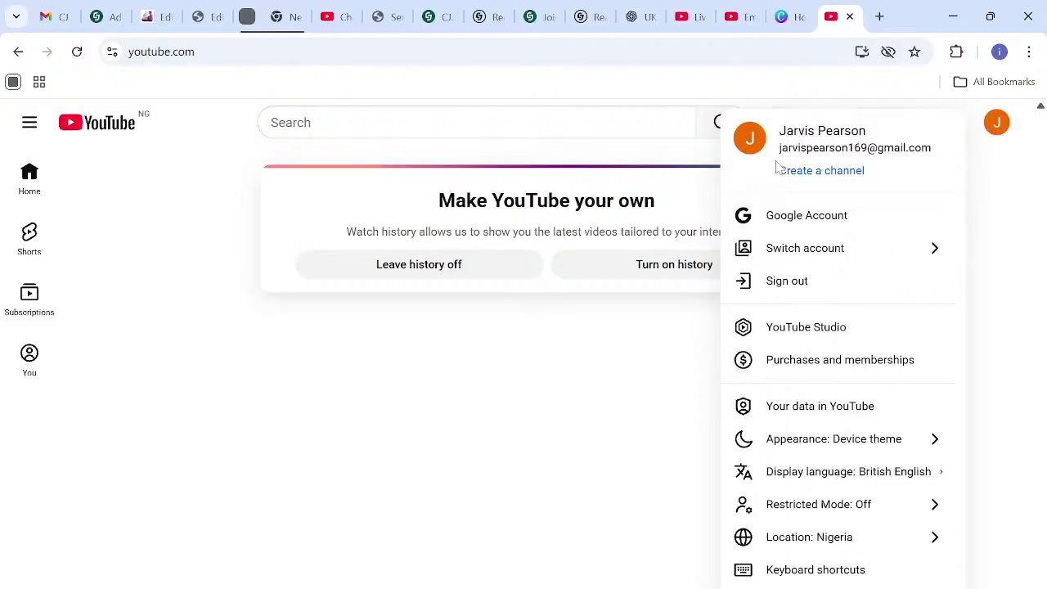
{"action": "left_click", "coordinate": [825, 173]}
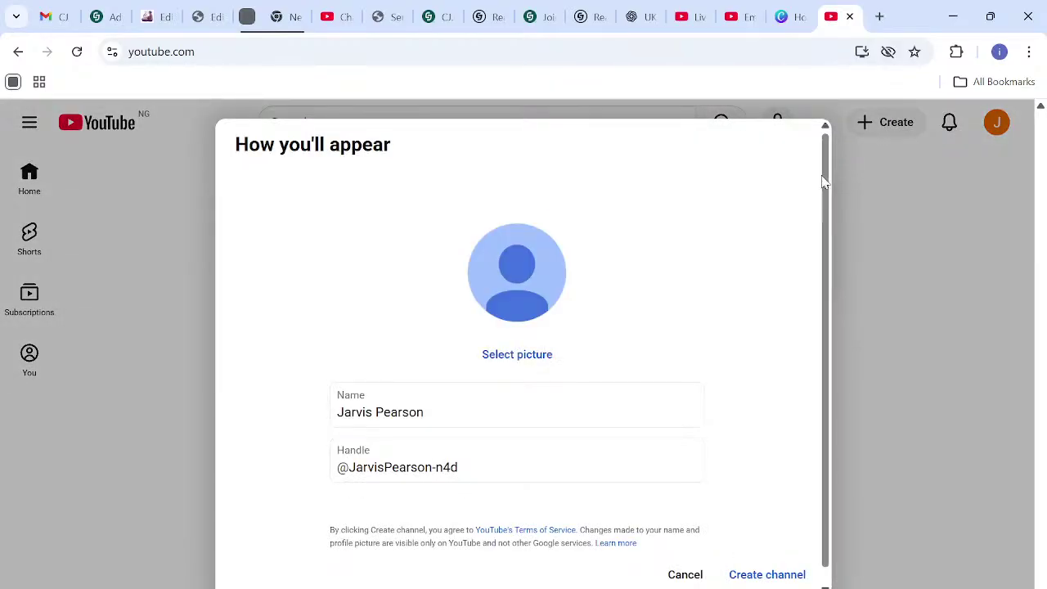
{"action": "scroll", "coordinate": [597, 369], "scroll_direction": "down", "scroll_amount": 1}
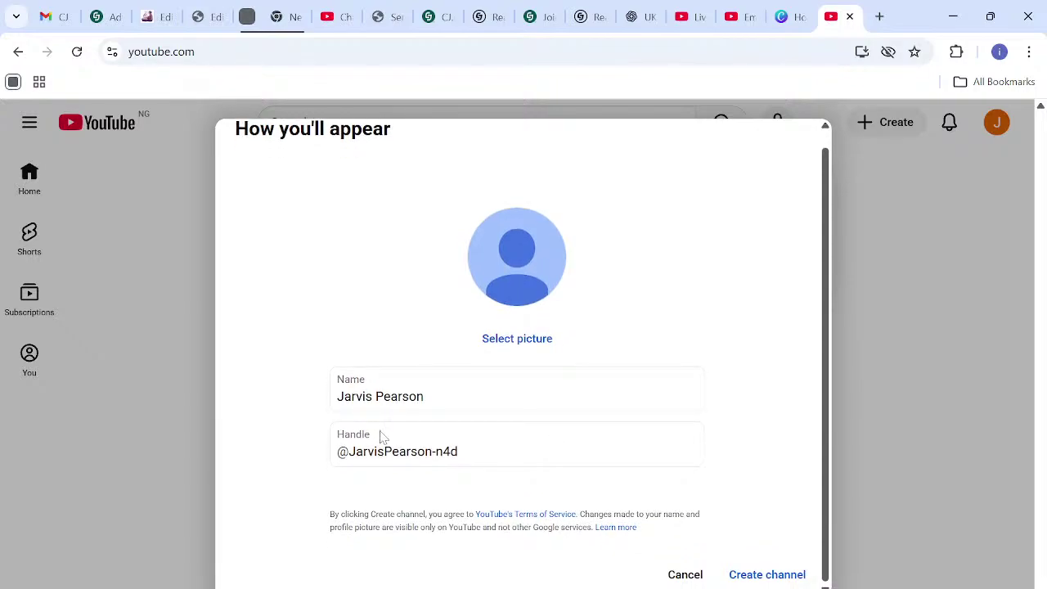
{"action": "scroll", "coordinate": [579, 317], "scroll_direction": "up", "scroll_amount": 1}
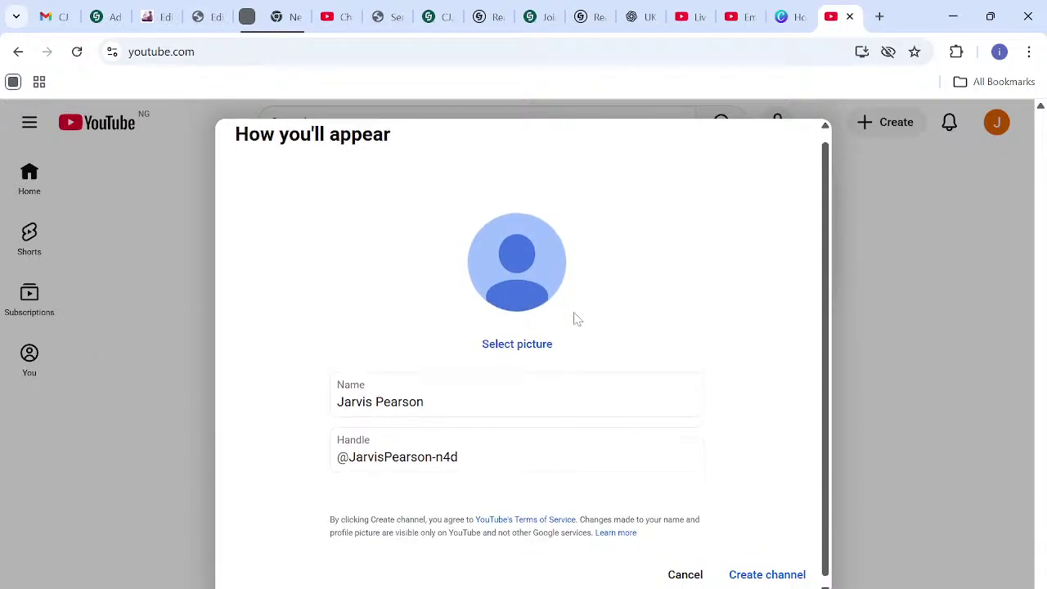
{"action": "scroll", "coordinate": [576, 318], "scroll_direction": "down", "scroll_amount": 1}
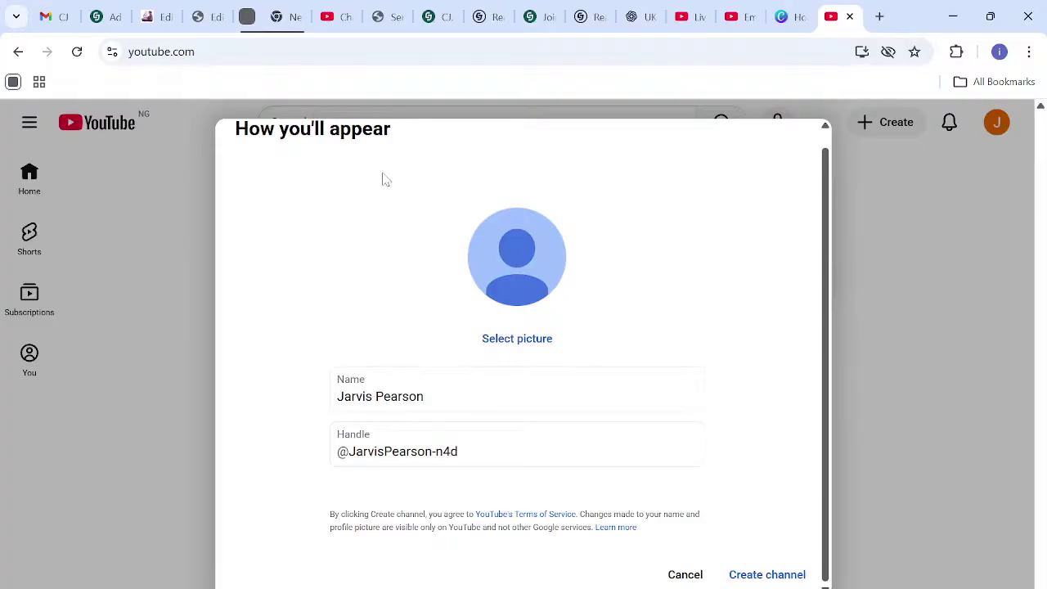
{"action": "left_click", "coordinate": [635, 17]}
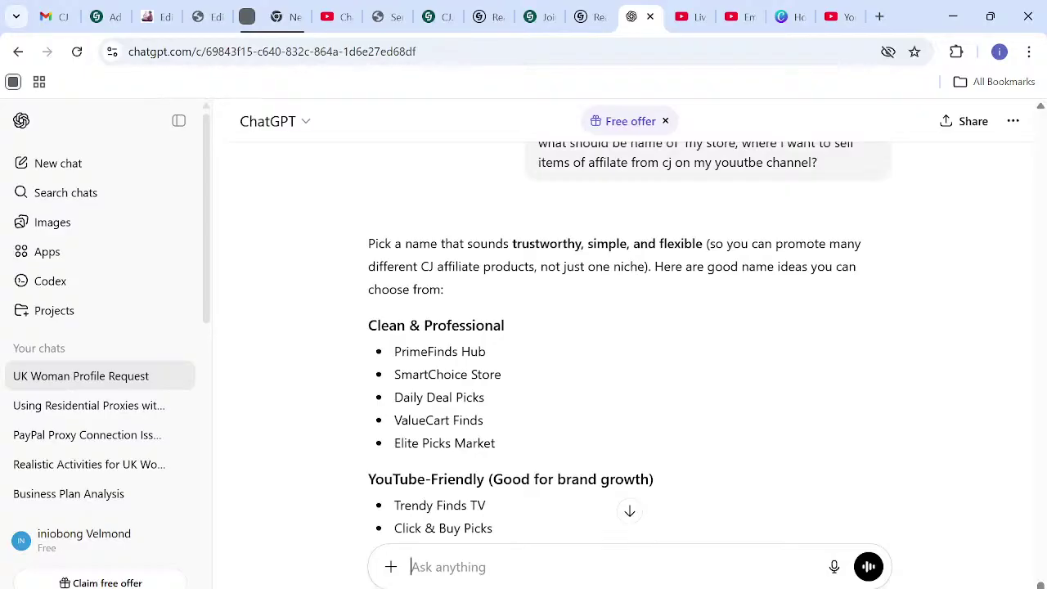
Step: Ask ChatGPT for an SEO-friendly online-store channel name, getting ideas like 'London Deals Hub'
{"action": "type", "text": "hy"}
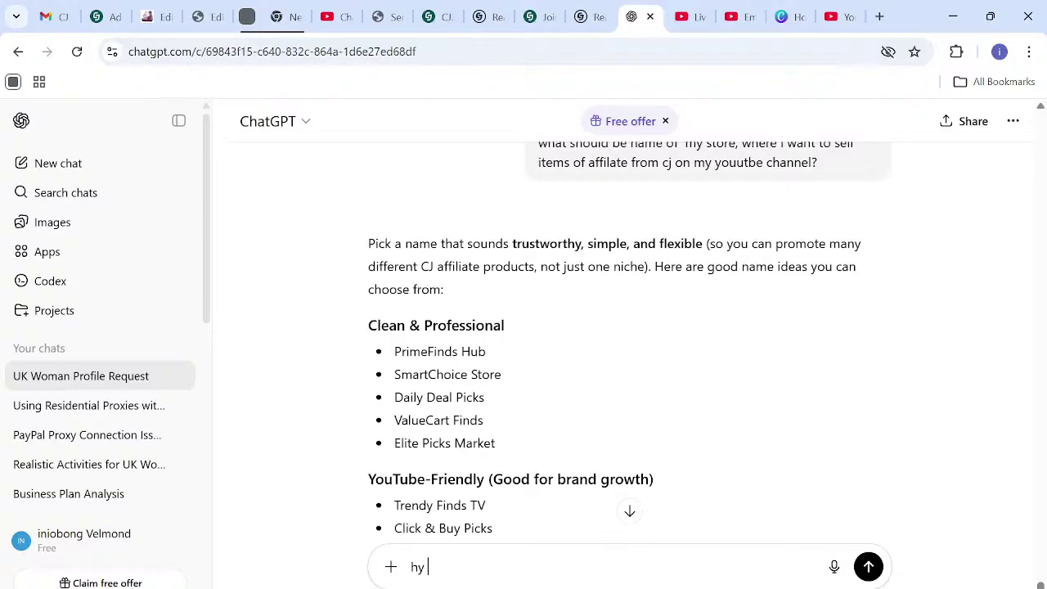
{"action": "type", "text": " bro, kindly give me "}
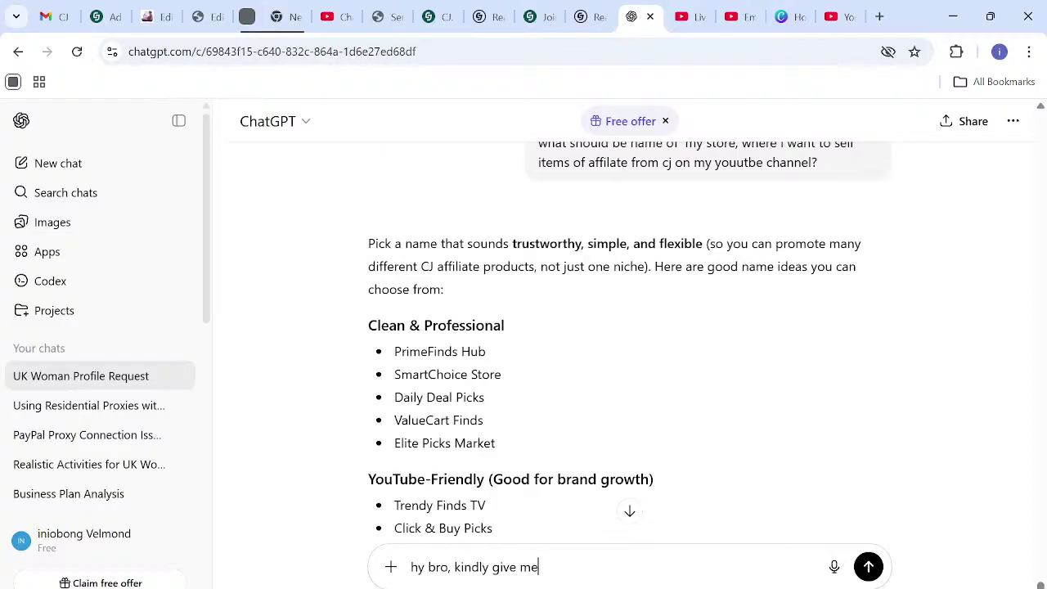
{"action": "type", "text": "channel name (yoiu"}
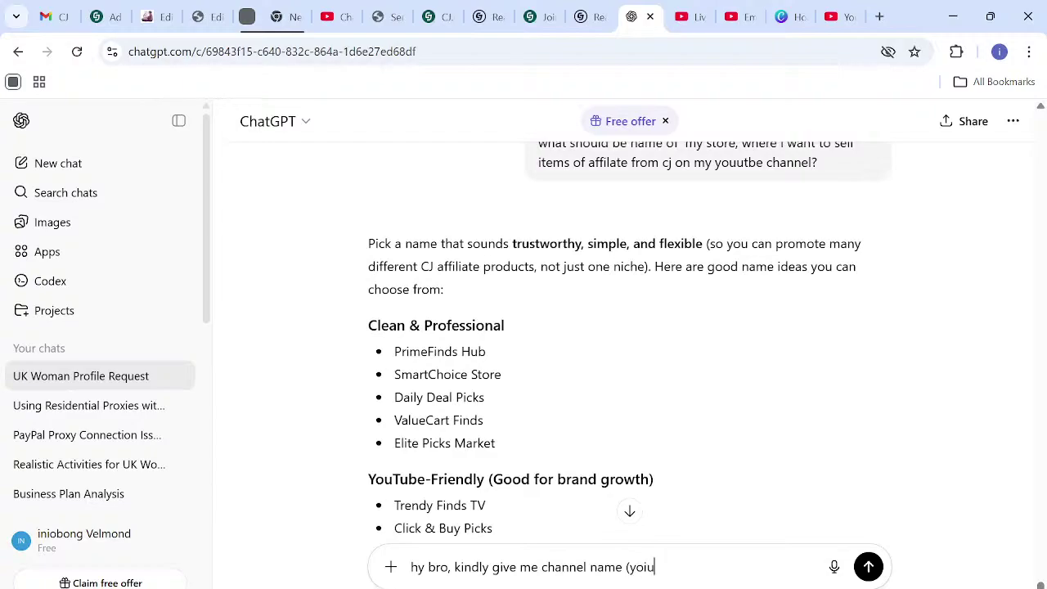
{"action": "type", "text": "tbe) for an online store tha"}
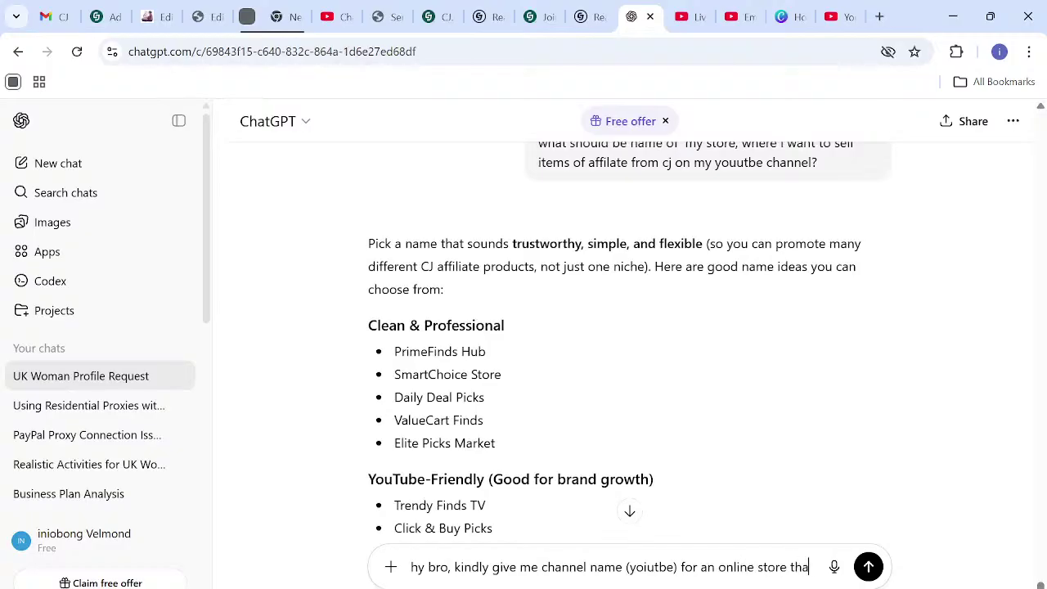
{"action": "type", "text": "t i"}
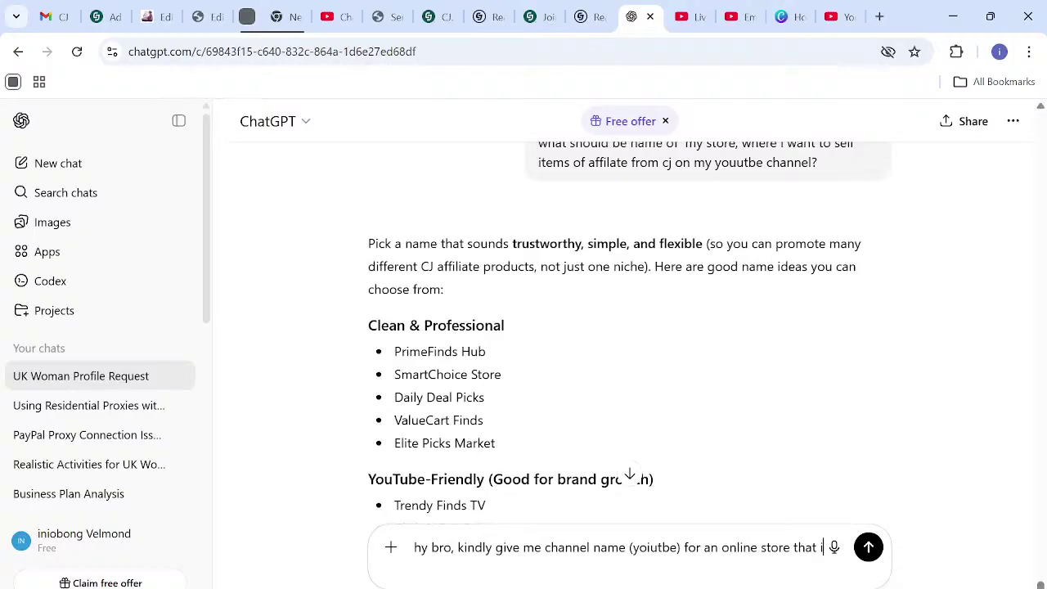
{"action": "type", "text": "s seo friendly"}
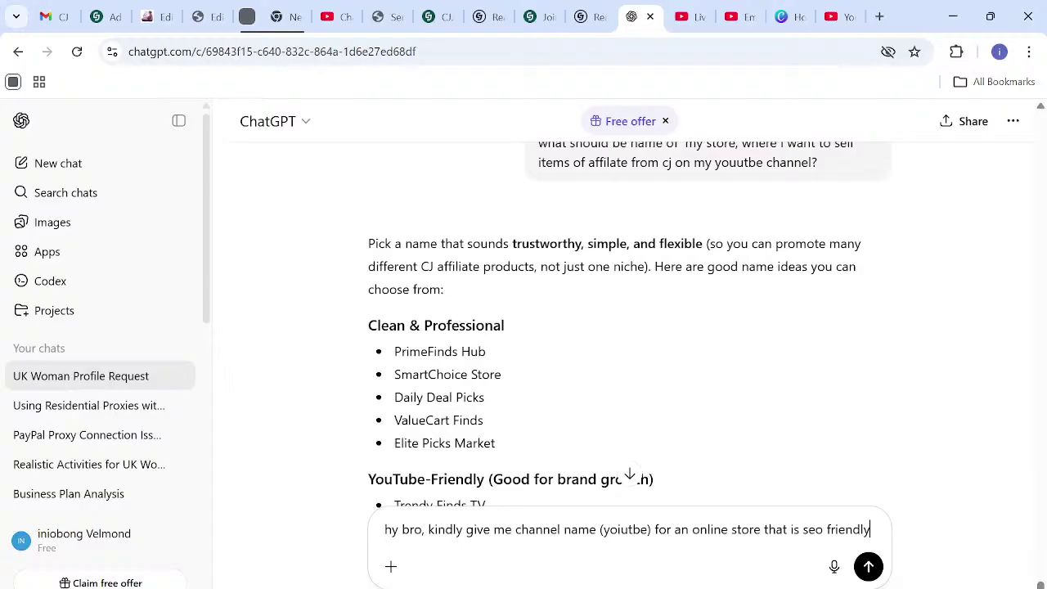
{"action": "type", "text": "?"}
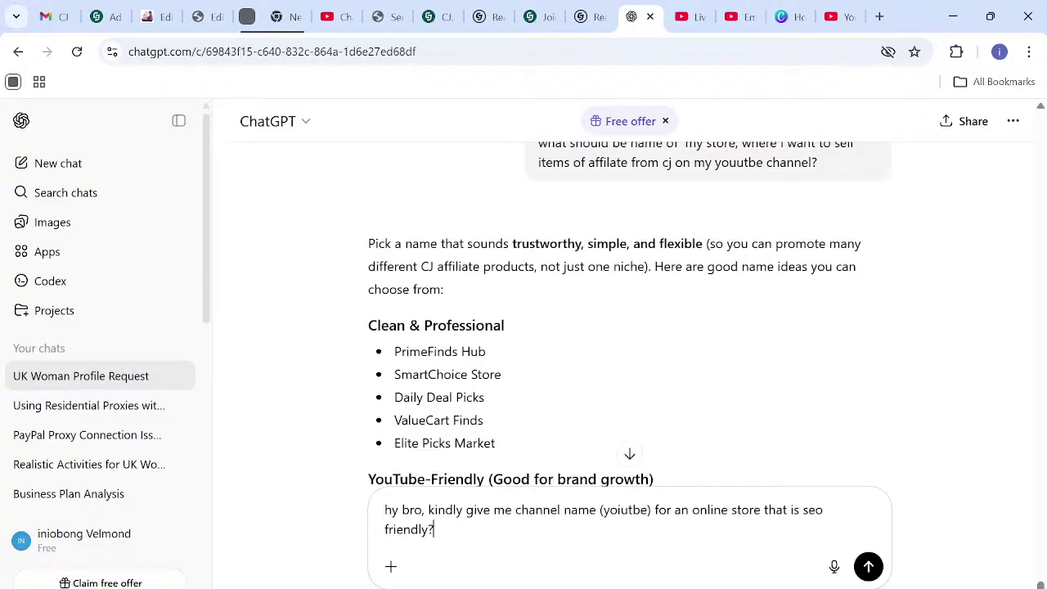
{"action": "key", "text": "Return"}
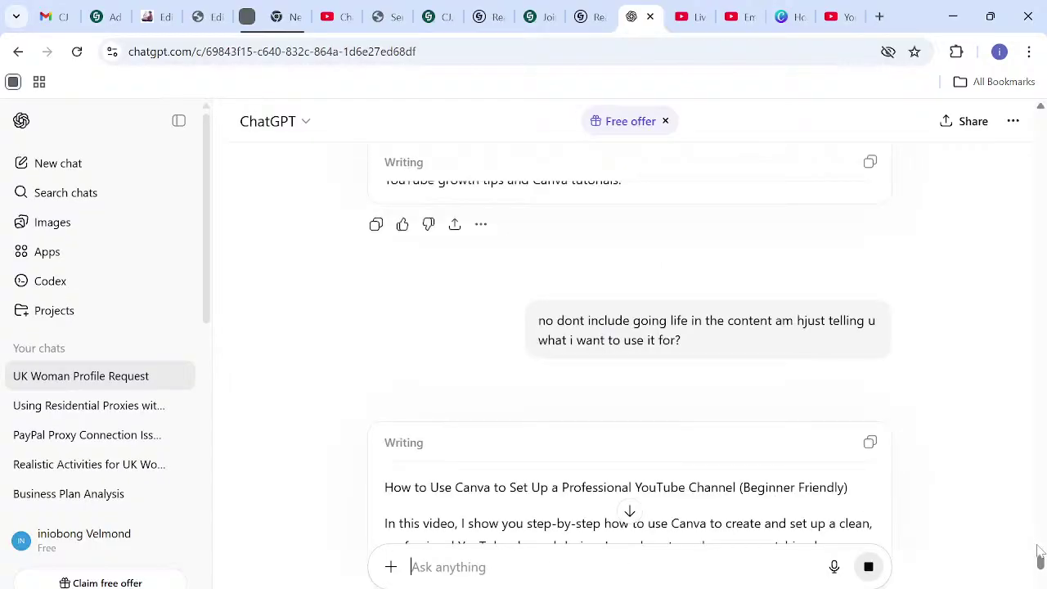
{"action": "scroll", "coordinate": [1041, 573], "scroll_direction": "down", "scroll_amount": 10}
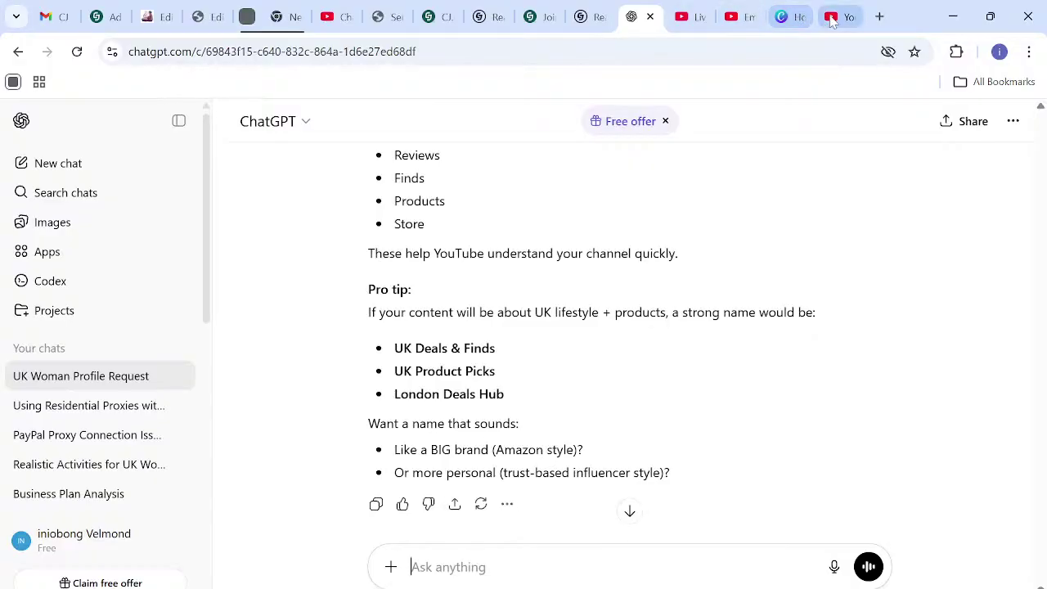
{"action": "left_click", "coordinate": [831, 17]}
Step: Replace the channel Name with 'London deals Hub' and create the channel
{"action": "left_click_drag", "start_coordinate": [426, 399], "coordinate": [308, 401]}
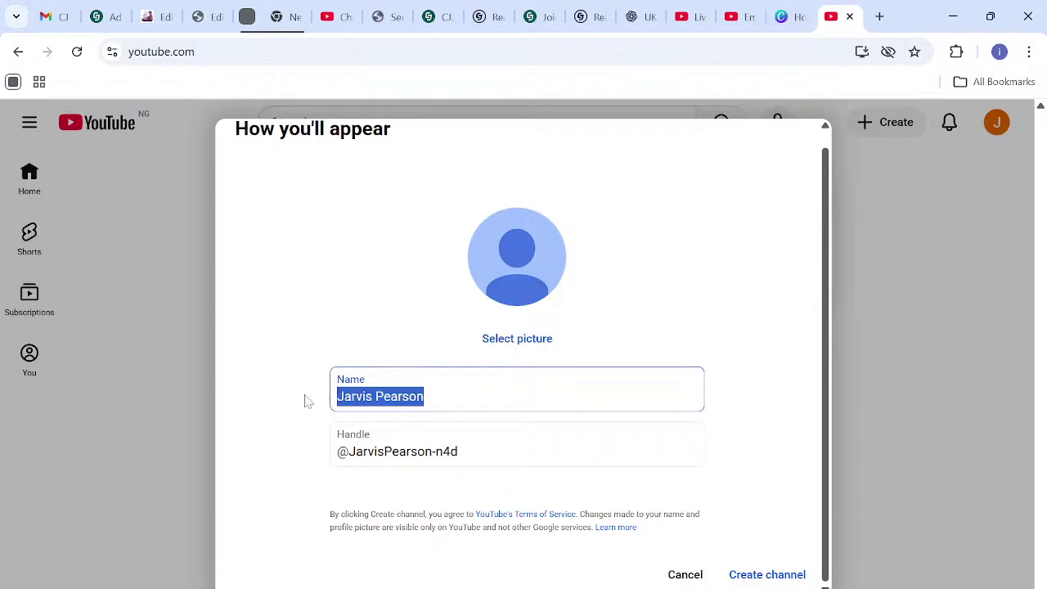
{"action": "type", "text": "https://youtube.com/live/ICwuimXY_bI?feature=share"}
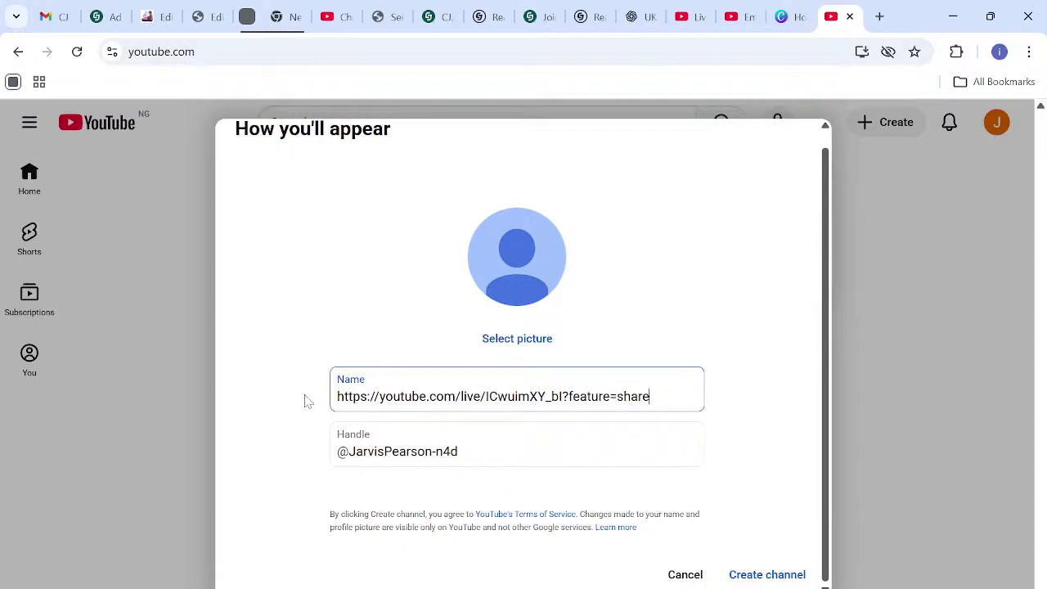
{"action": "left_click_drag", "start_coordinate": [651, 396], "coordinate": [282, 399]}
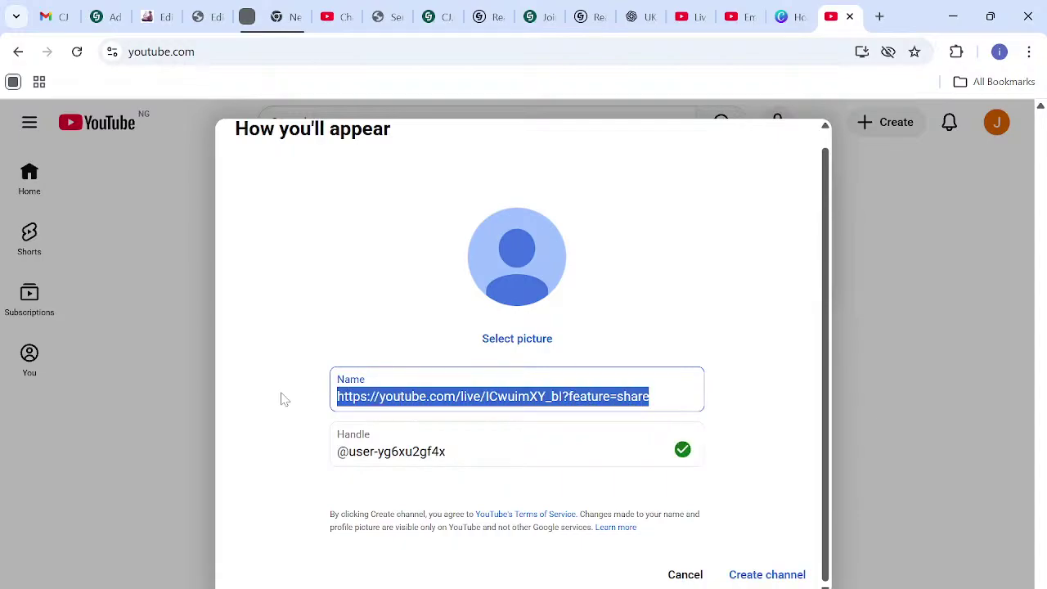
{"action": "key", "text": "BackSpace"}
{"action": "type", "text": "Lo"}
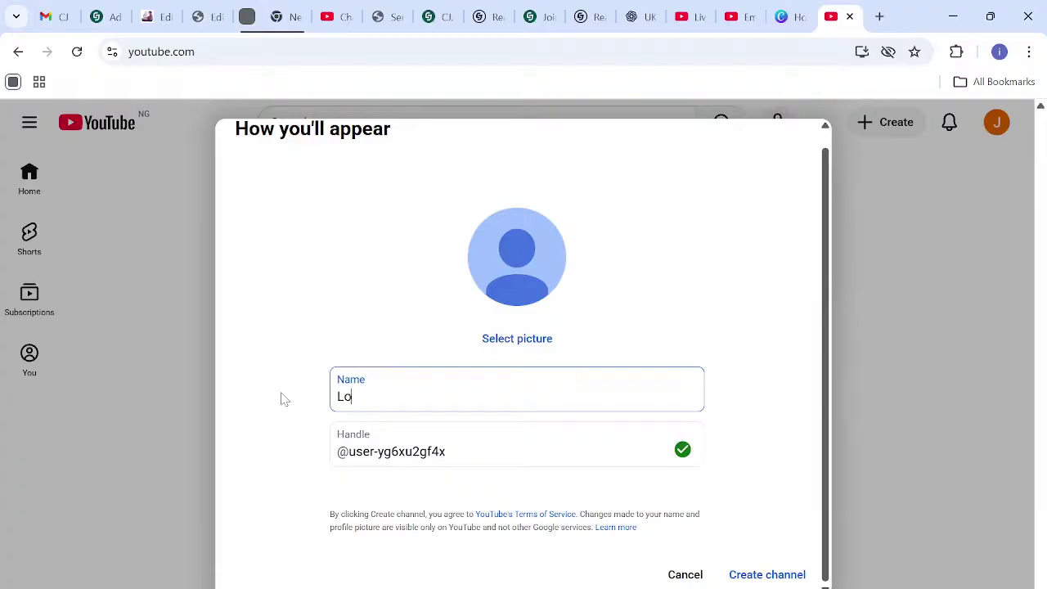
{"action": "type", "text": "ndon deals Hub"}
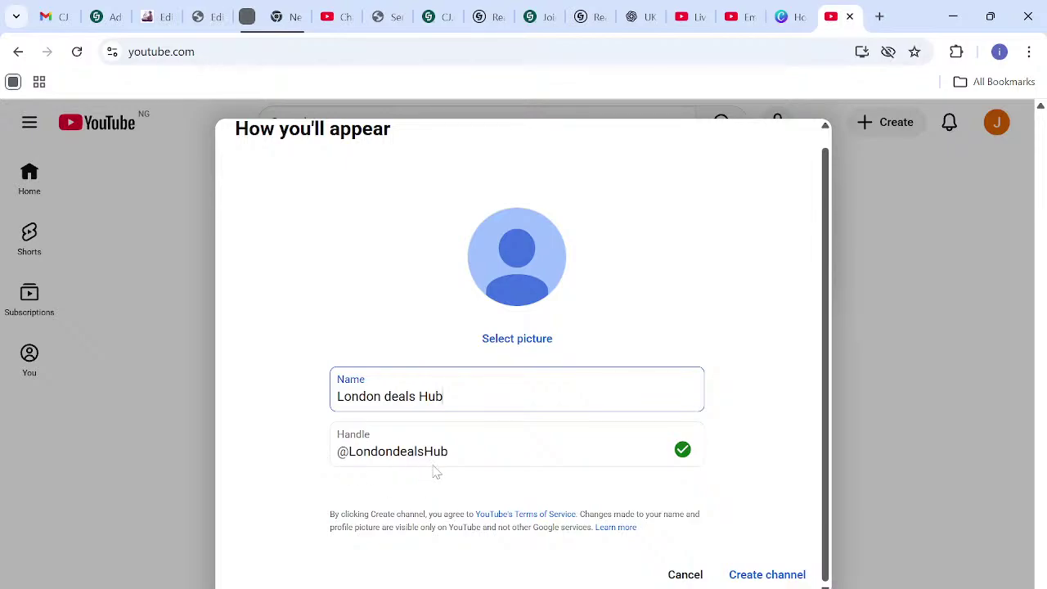
{"action": "left_click", "coordinate": [779, 577]}
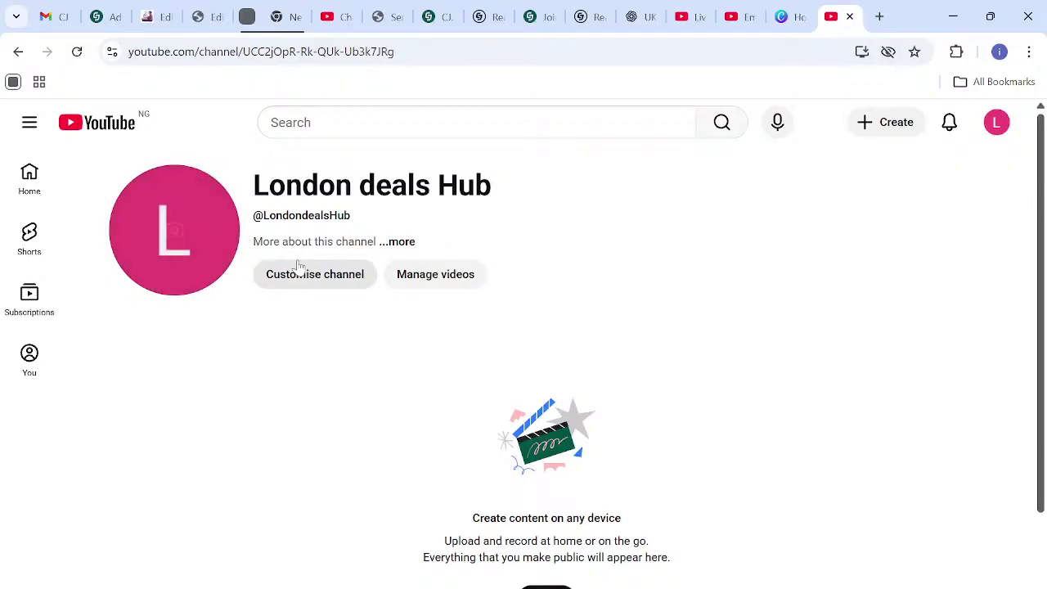
Step: Open the channel's profile customisation in YouTube Studio and dismiss the Welcome screen
{"action": "left_click", "coordinate": [175, 230]}
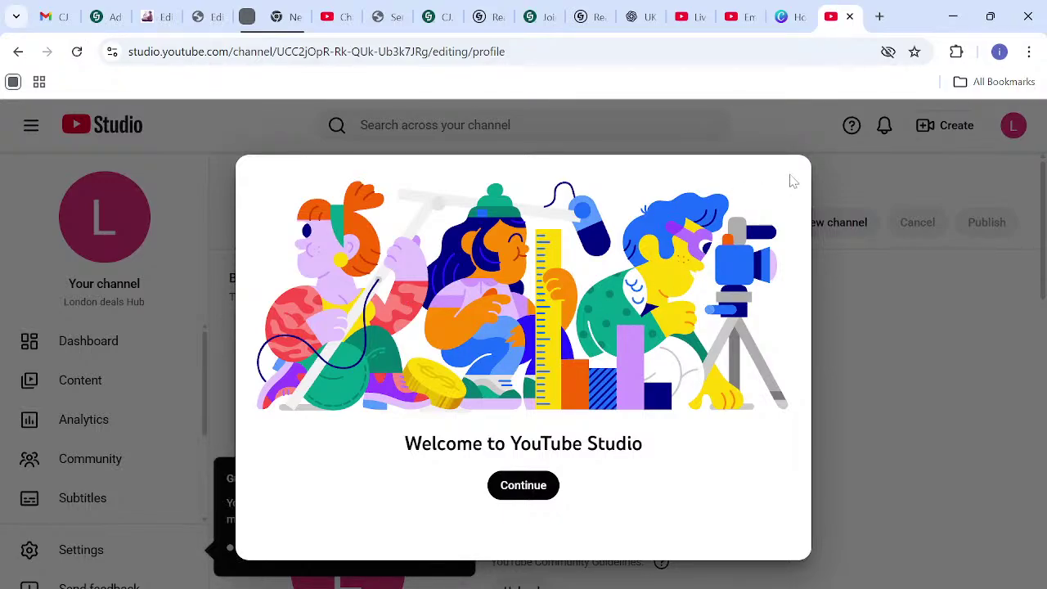
{"action": "left_click", "coordinate": [516, 494]}
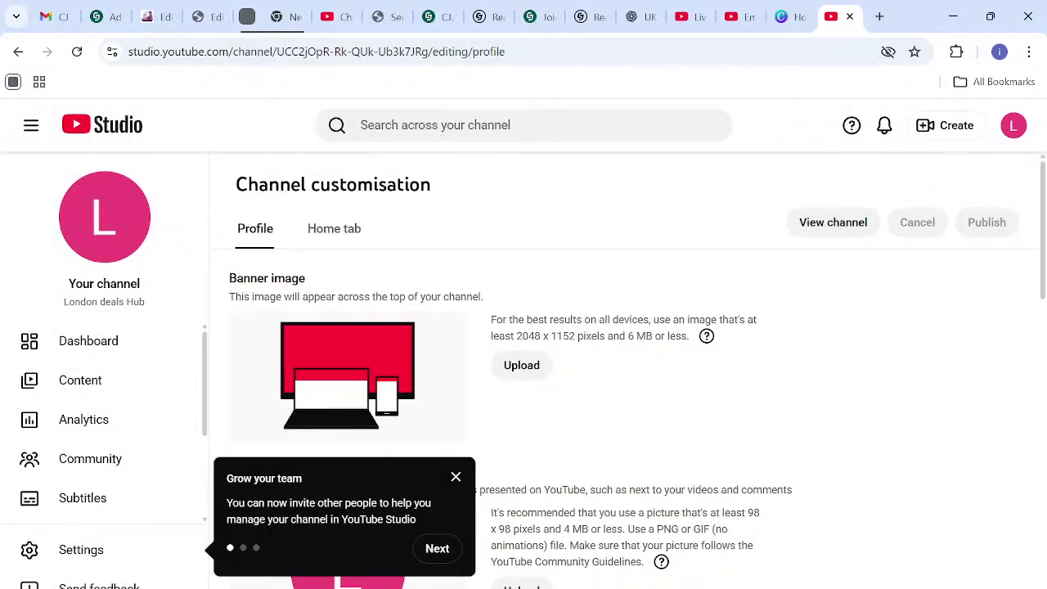
Step: Close the Grow your team tip and try uploading a banner image twice
{"action": "left_click", "coordinate": [455, 477]}
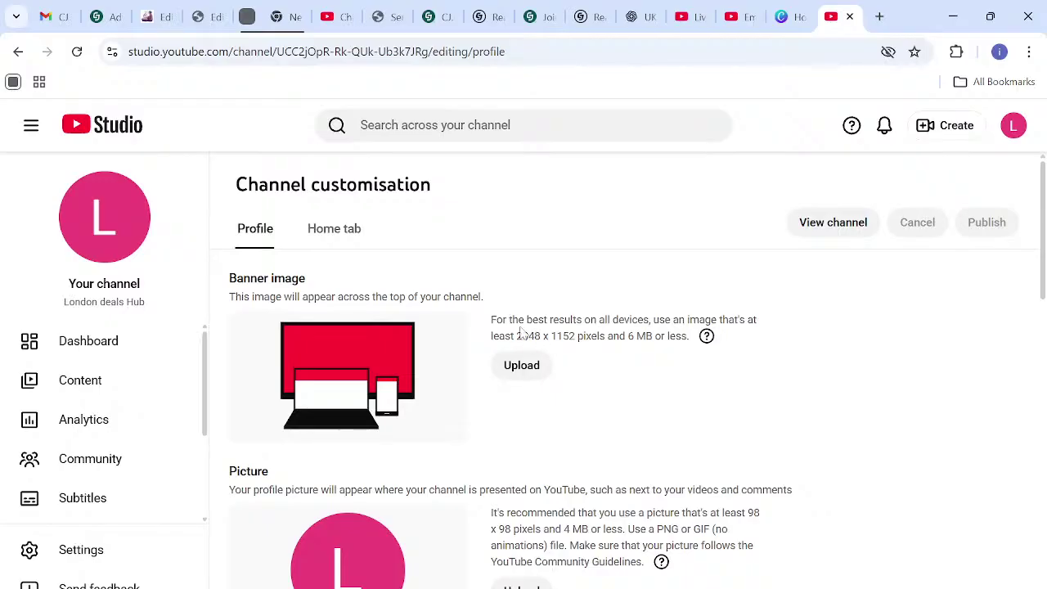
{"action": "left_click", "coordinate": [523, 364]}
{"action": "left_click", "coordinate": [522, 365]}
Step: Use the account menu's Your channel, then switch to the London deals Hub channel tab
{"action": "left_click", "coordinate": [19, 52]}
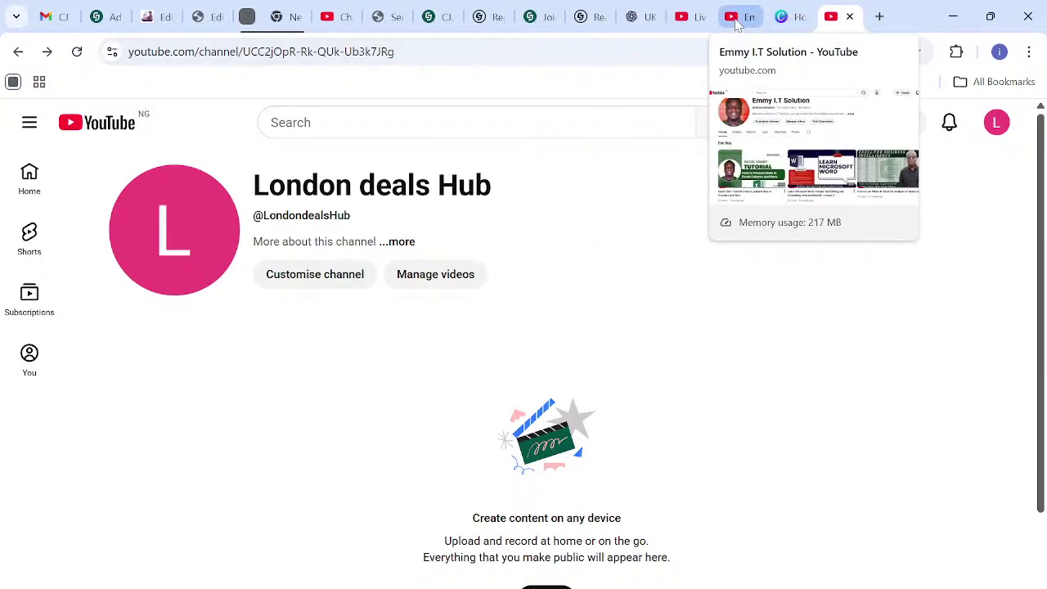
{"action": "left_click", "coordinate": [338, 18]}
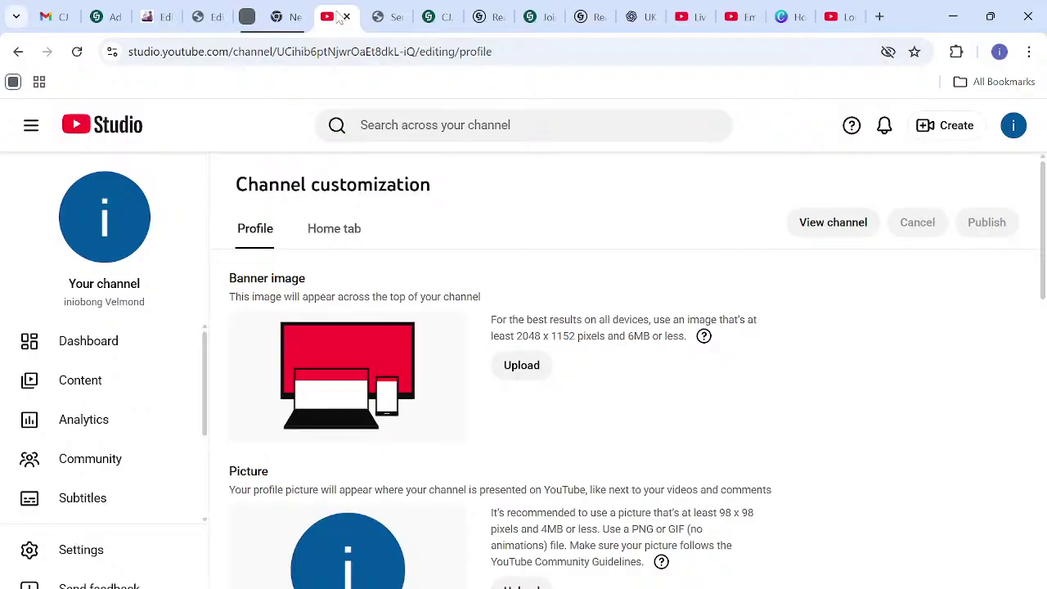
{"action": "left_click", "coordinate": [684, 17]}
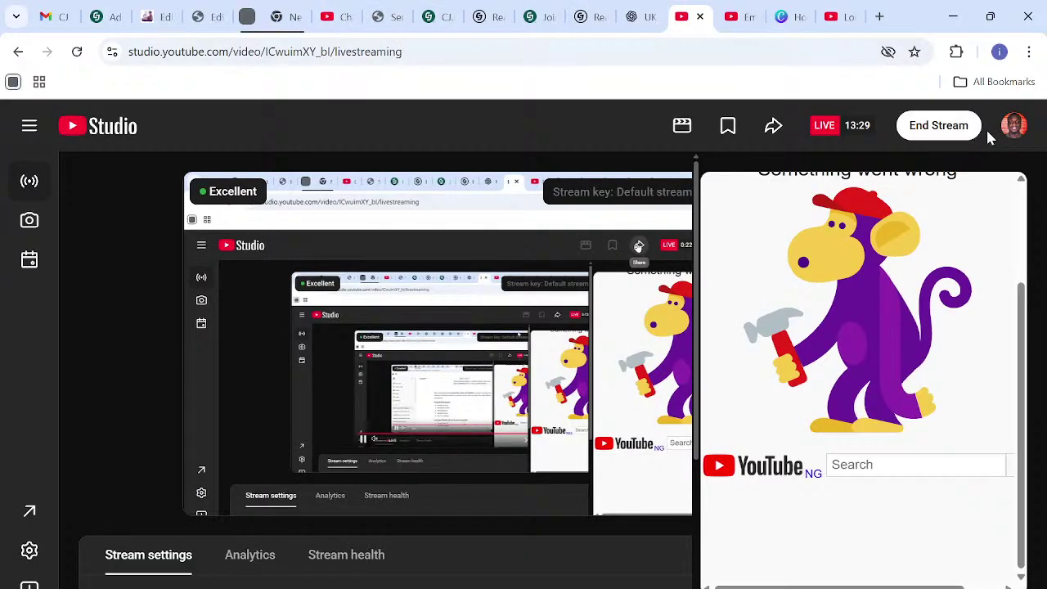
{"action": "left_click", "coordinate": [1013, 127]}
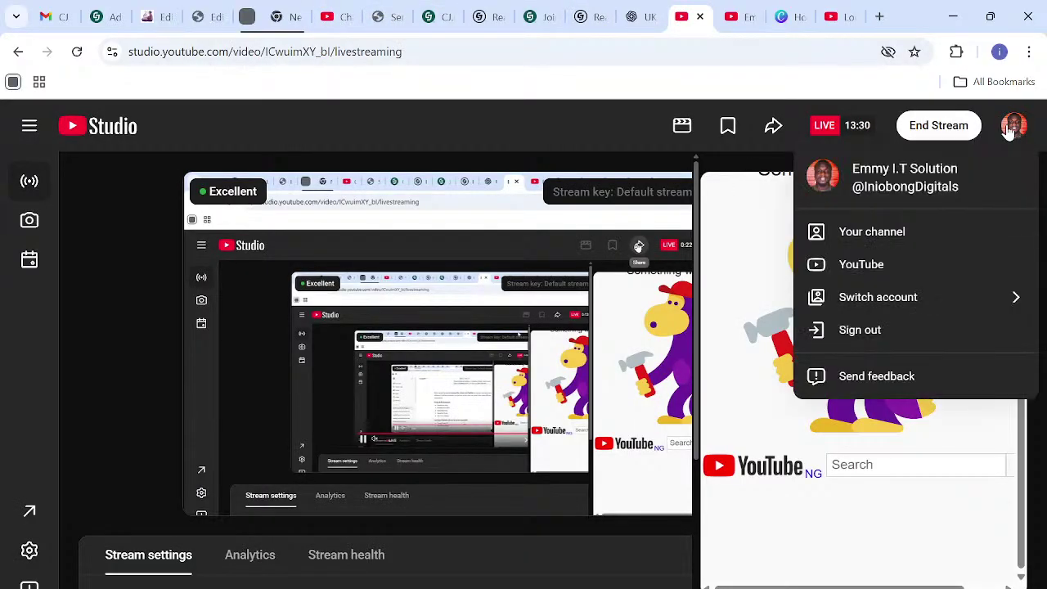
{"action": "left_click", "coordinate": [859, 232]}
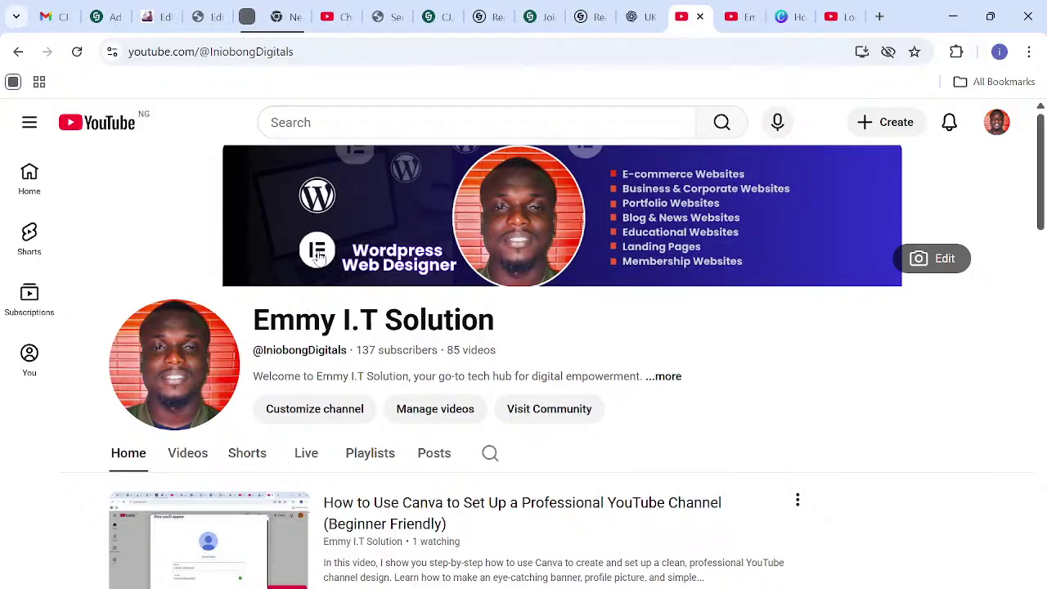
{"action": "mouse_move", "coordinate": [159, 350]}
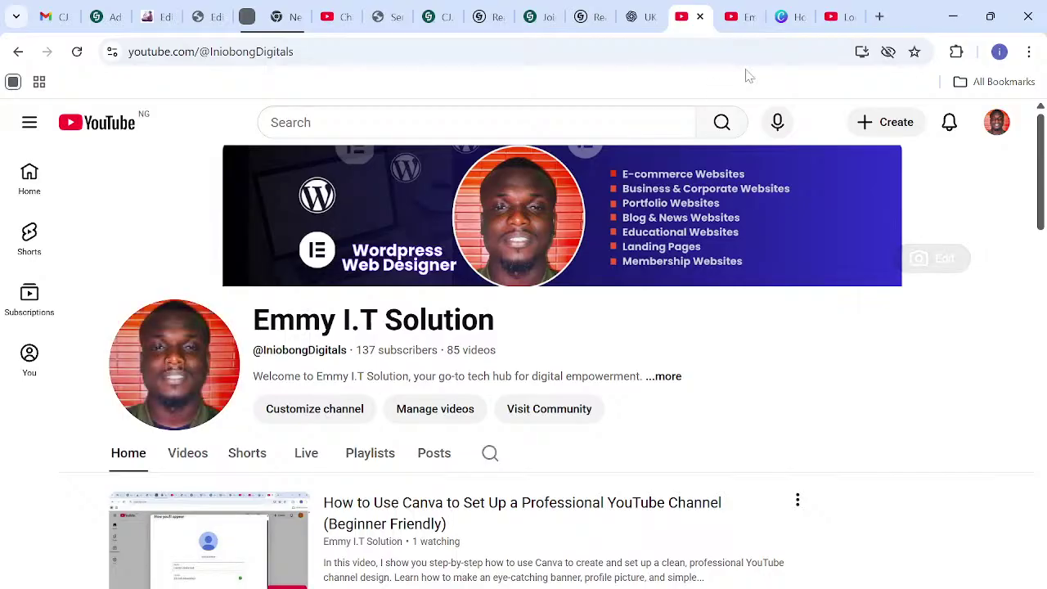
{"action": "left_click", "coordinate": [825, 20]}
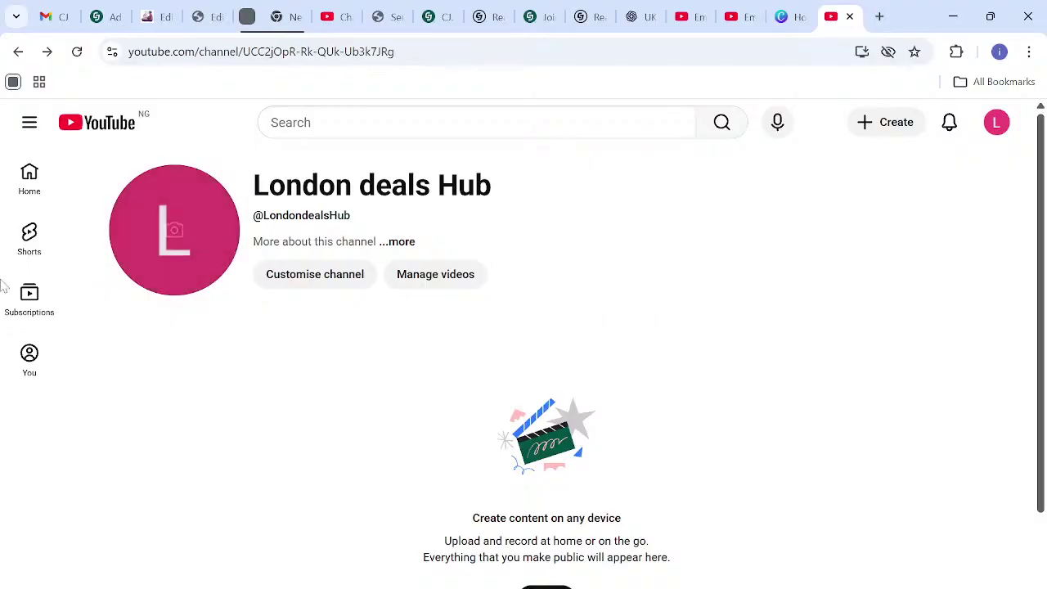
{"action": "scroll", "coordinate": [515, 368], "scroll_direction": "down", "scroll_amount": 2}
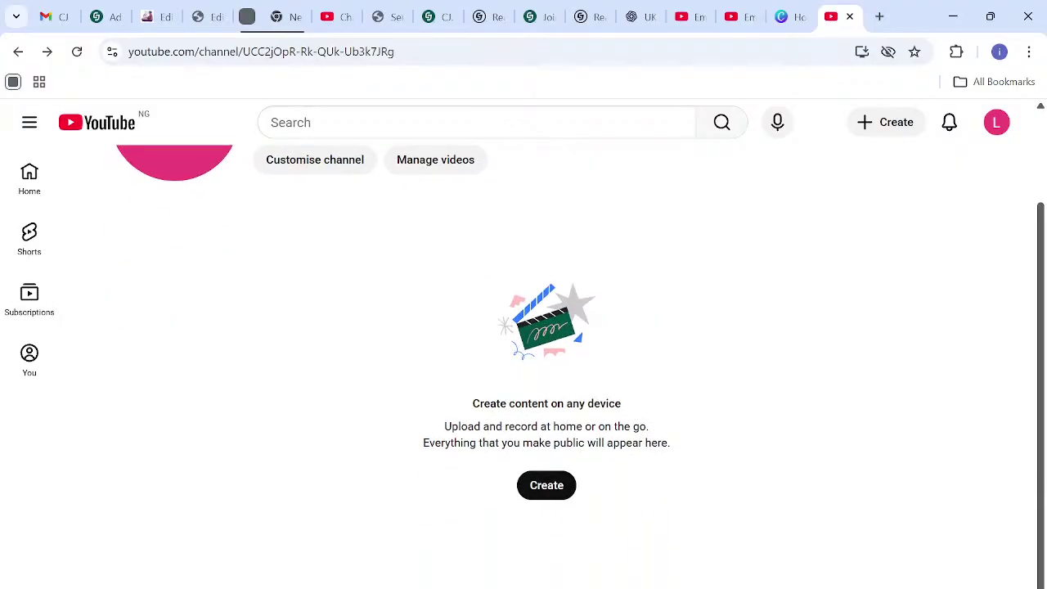
{"action": "scroll", "coordinate": [655, 321], "scroll_direction": "up", "scroll_amount": 1}
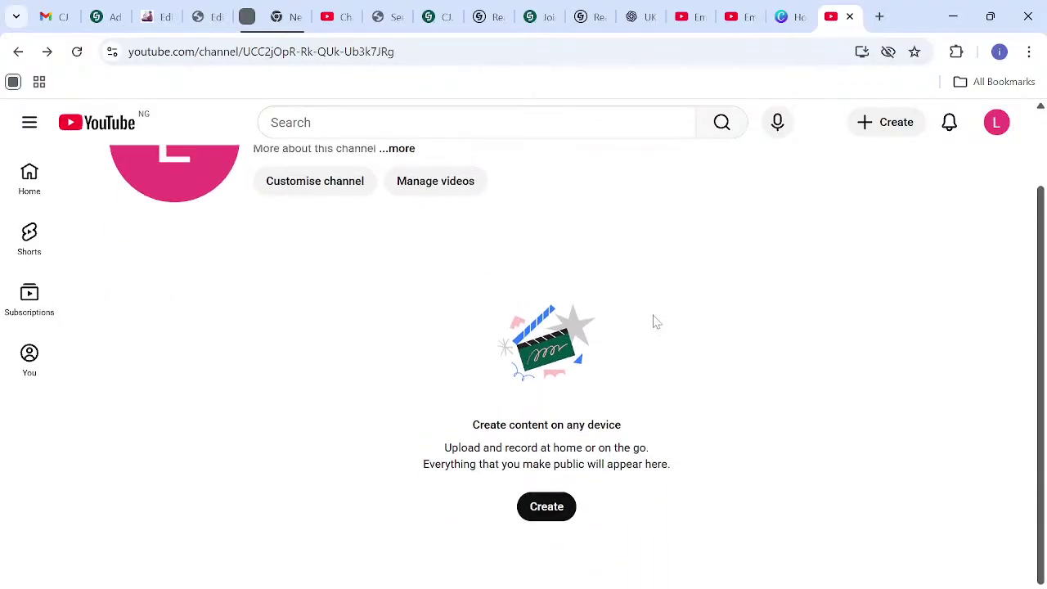
{"action": "scroll", "coordinate": [655, 321], "scroll_direction": "up", "scroll_amount": 2}
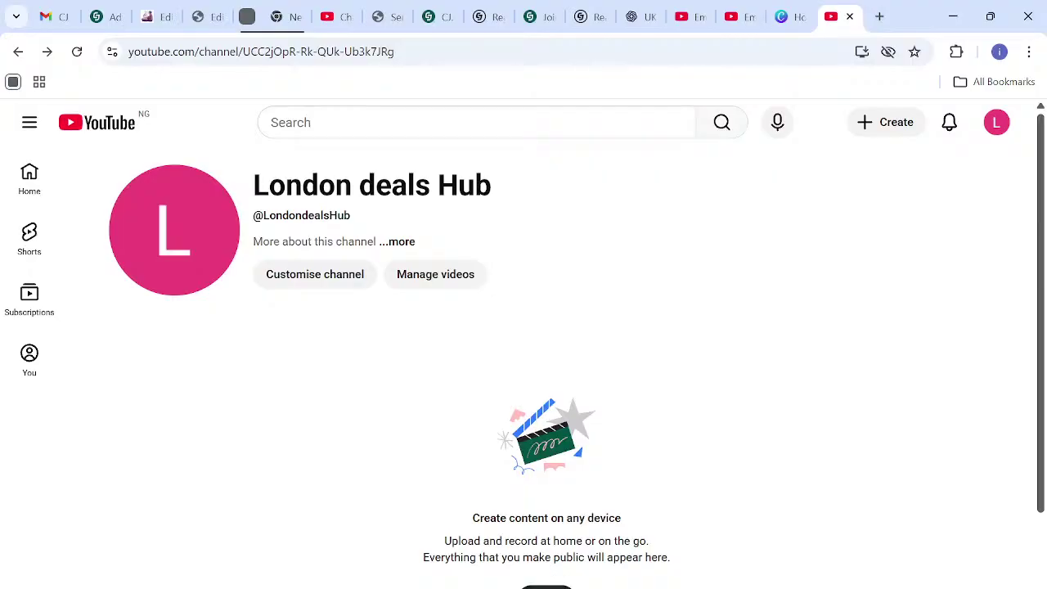
{"action": "left_click", "coordinate": [547, 586]}
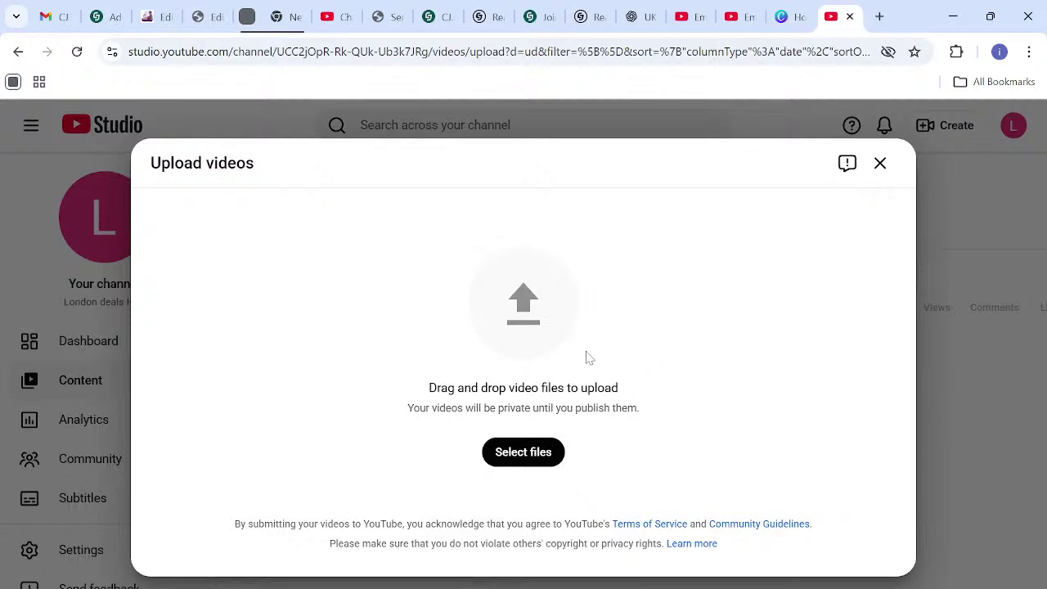
{"action": "left_click", "coordinate": [880, 166]}
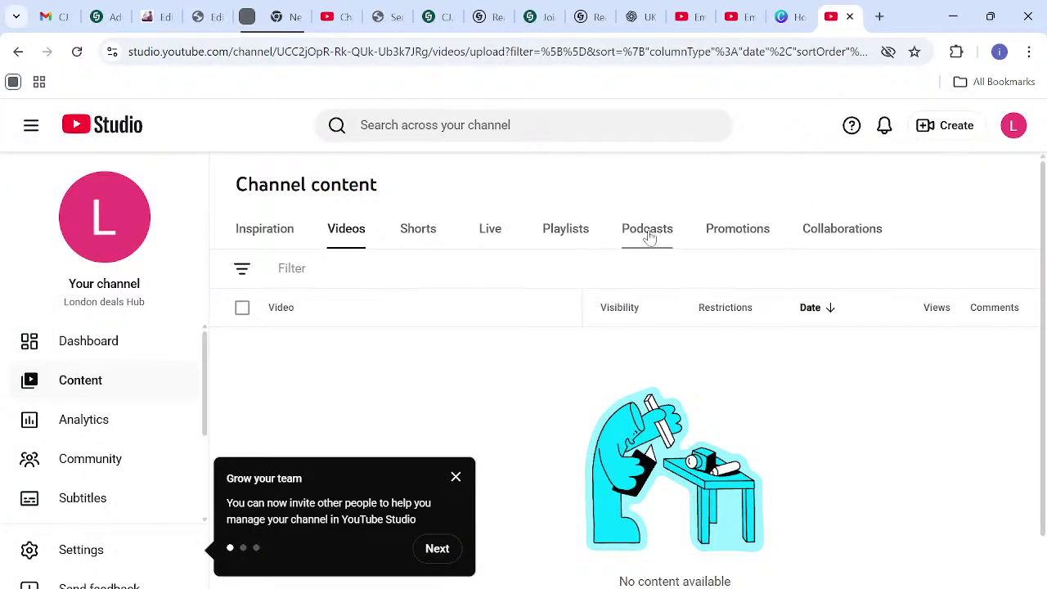
{"action": "left_click", "coordinate": [18, 51]}
{"action": "left_click", "coordinate": [18, 52]}
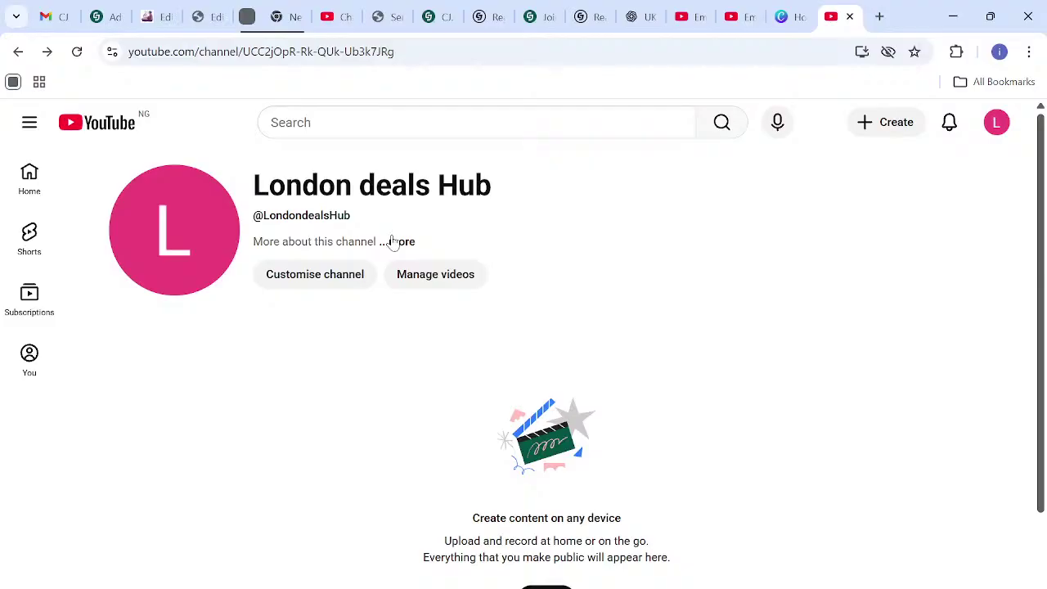
Step: Switch from the YouTube channel page to the Canva home page tab
{"action": "mouse_move", "coordinate": [705, 8]}
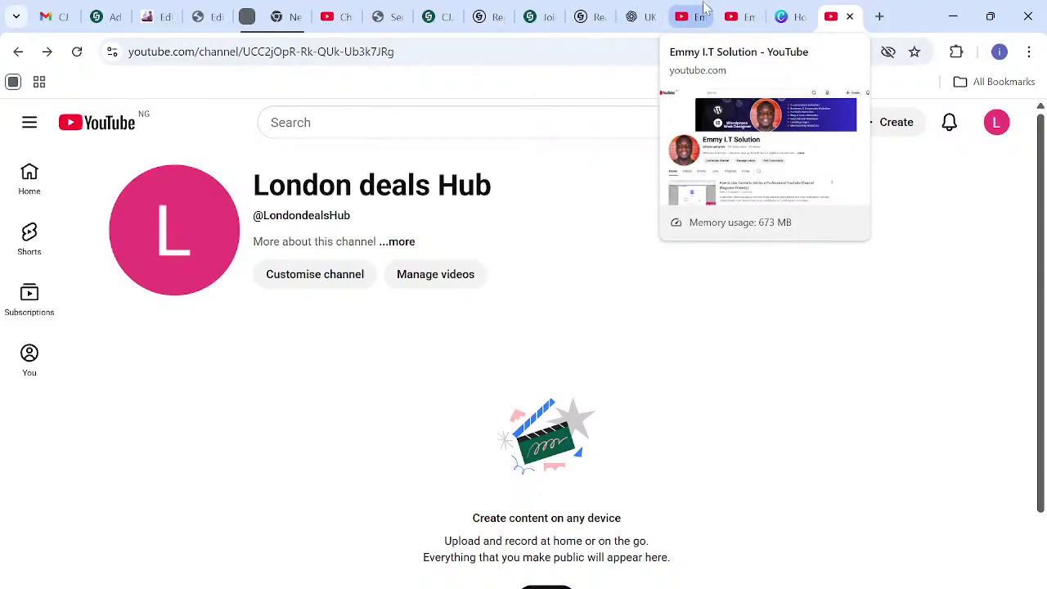
{"action": "left_click", "coordinate": [784, 16]}
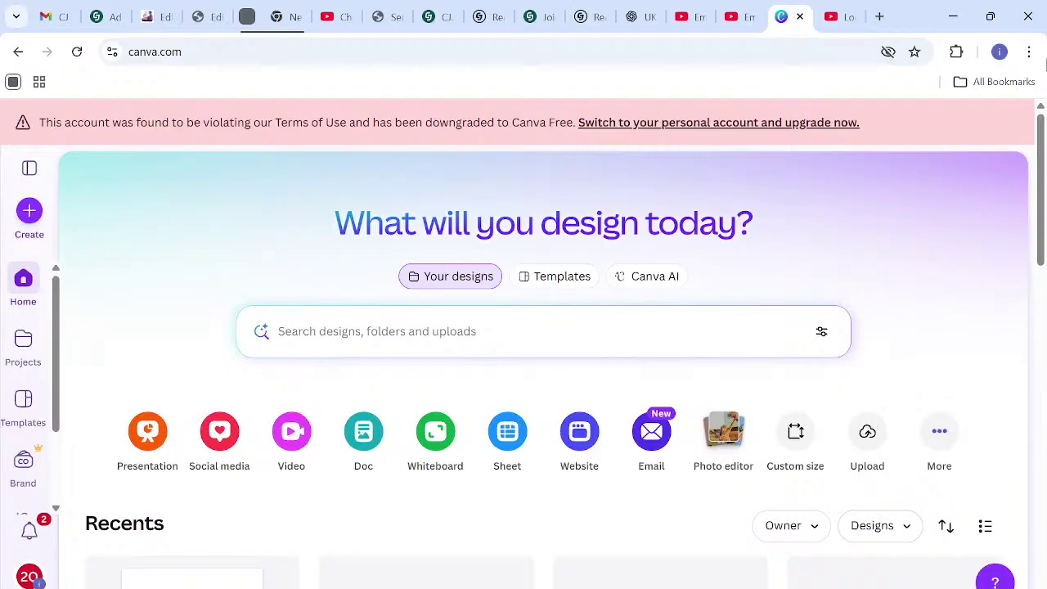
{"action": "left_click", "coordinate": [879, 16]}
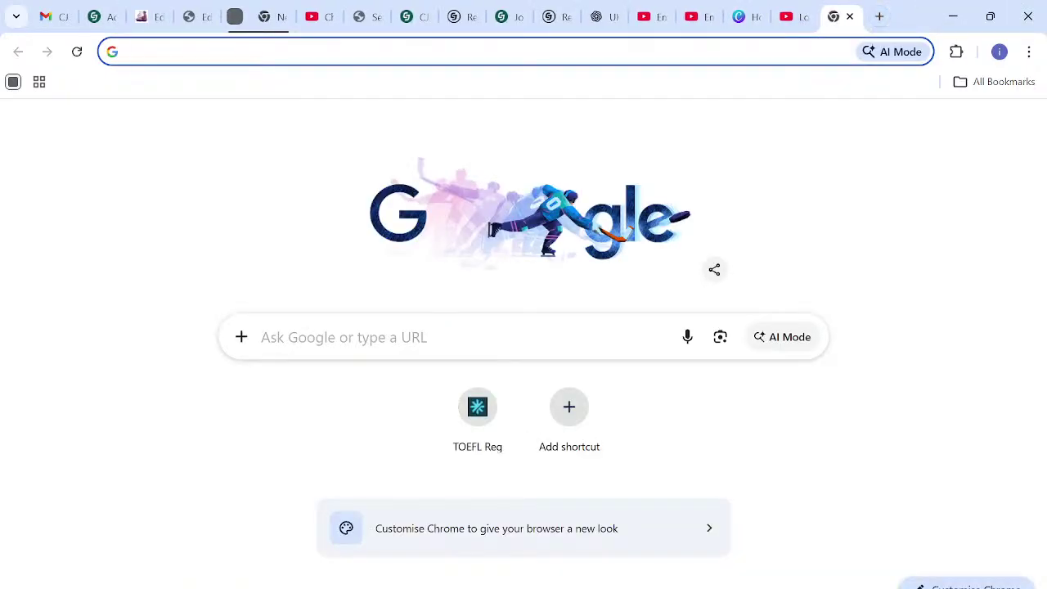
{"action": "type", "text": "canva"}
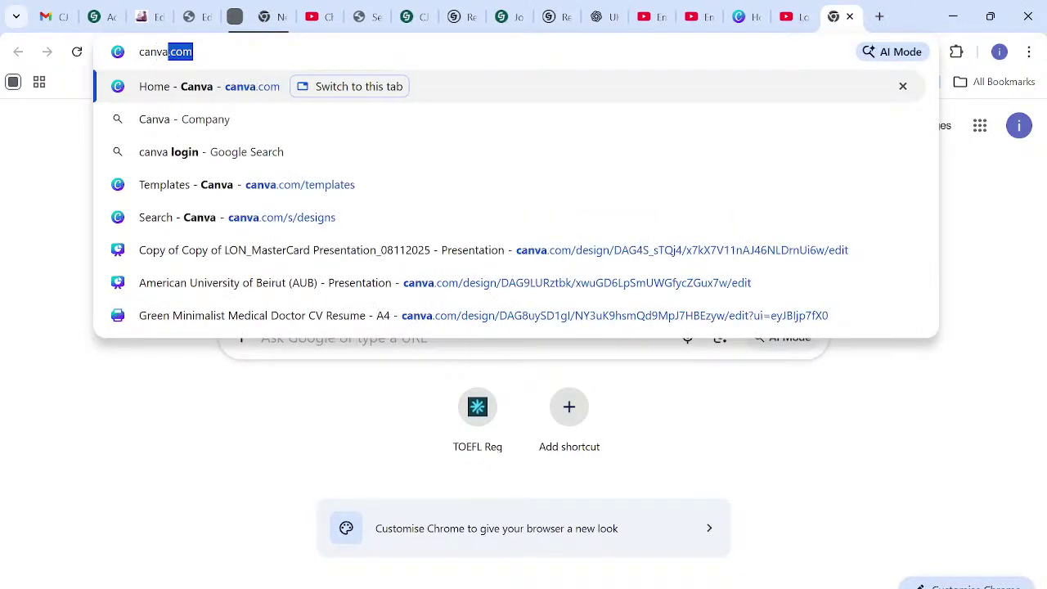
{"action": "key", "text": "Return"}
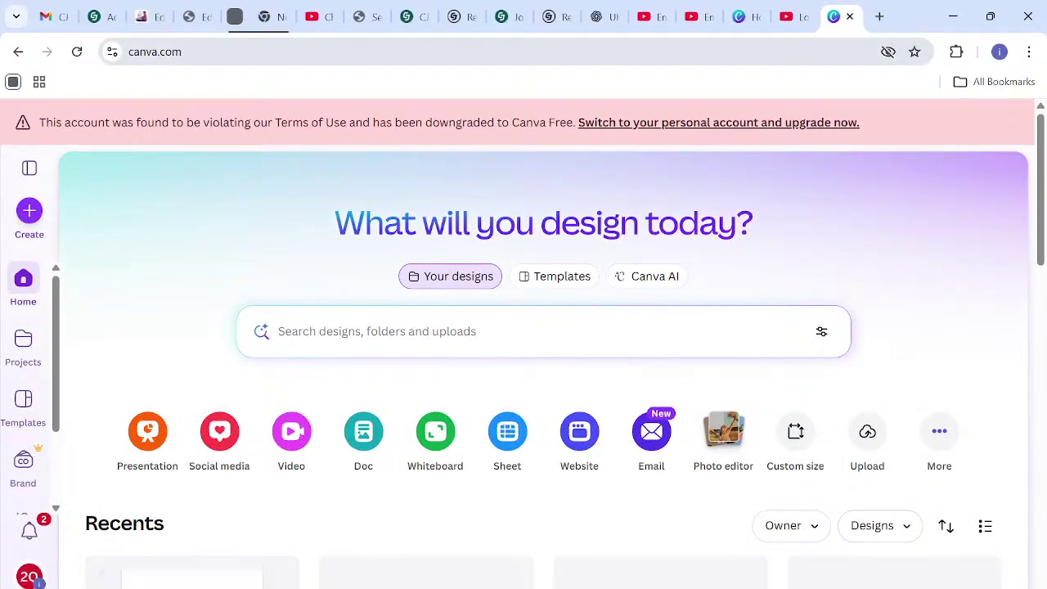
{"action": "left_click", "coordinate": [850, 17]}
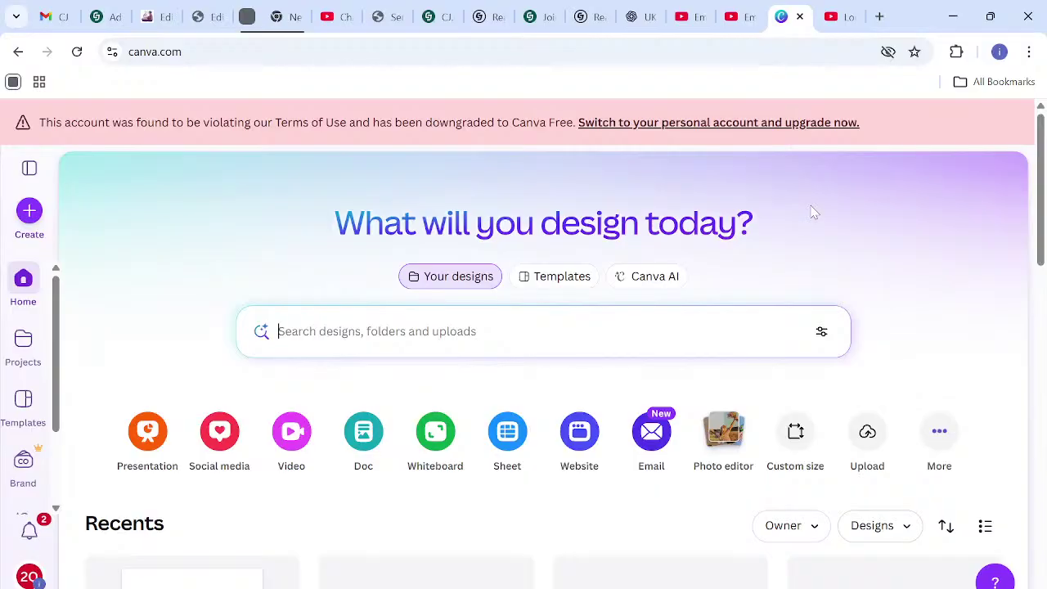
{"action": "left_click", "coordinate": [390, 332]}
{"action": "type", "text": "youtube baner"}
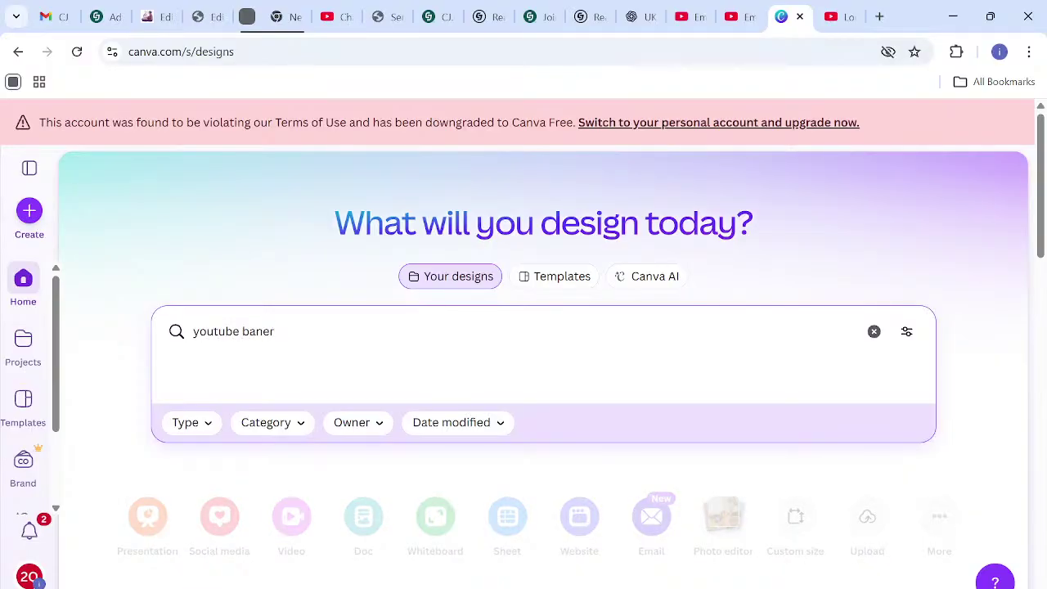
{"action": "key", "text": "Return"}
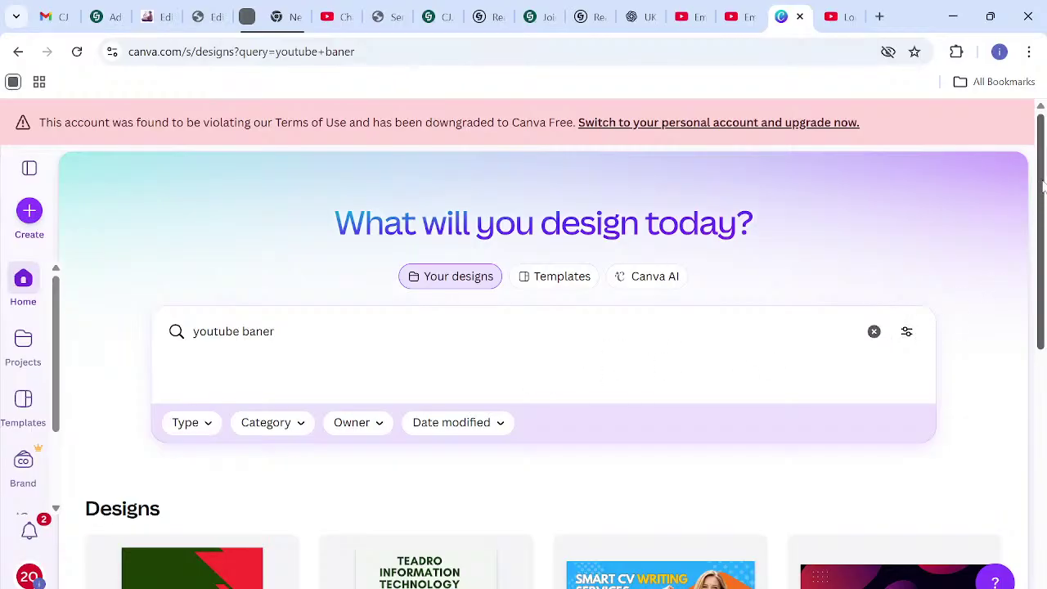
{"action": "left_click_drag", "start_coordinate": [1042, 187], "coordinate": [1046, 211]}
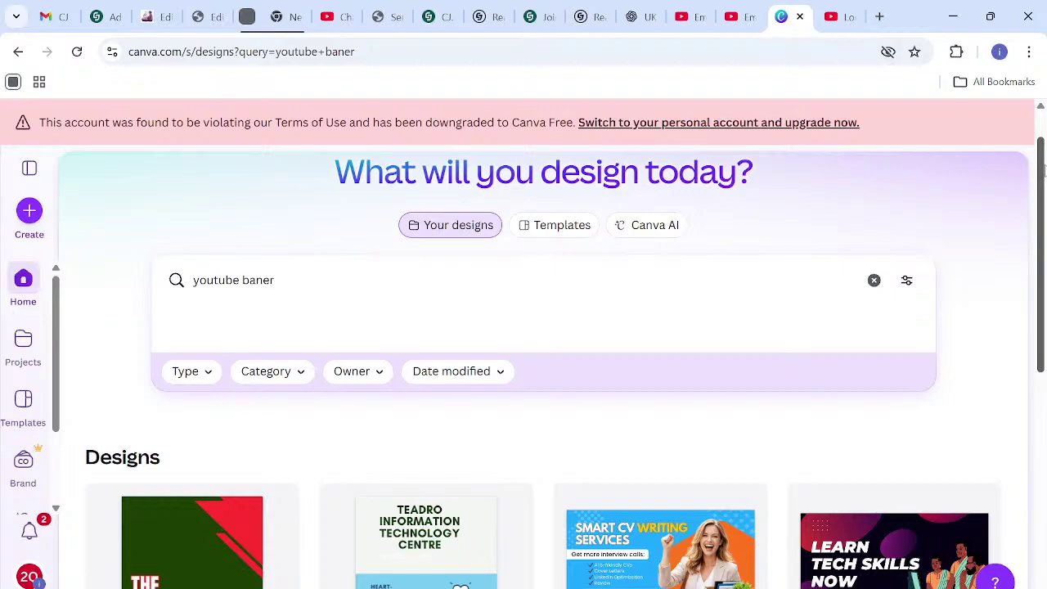
{"action": "left_click_drag", "start_coordinate": [1042, 155], "coordinate": [1042, 258]}
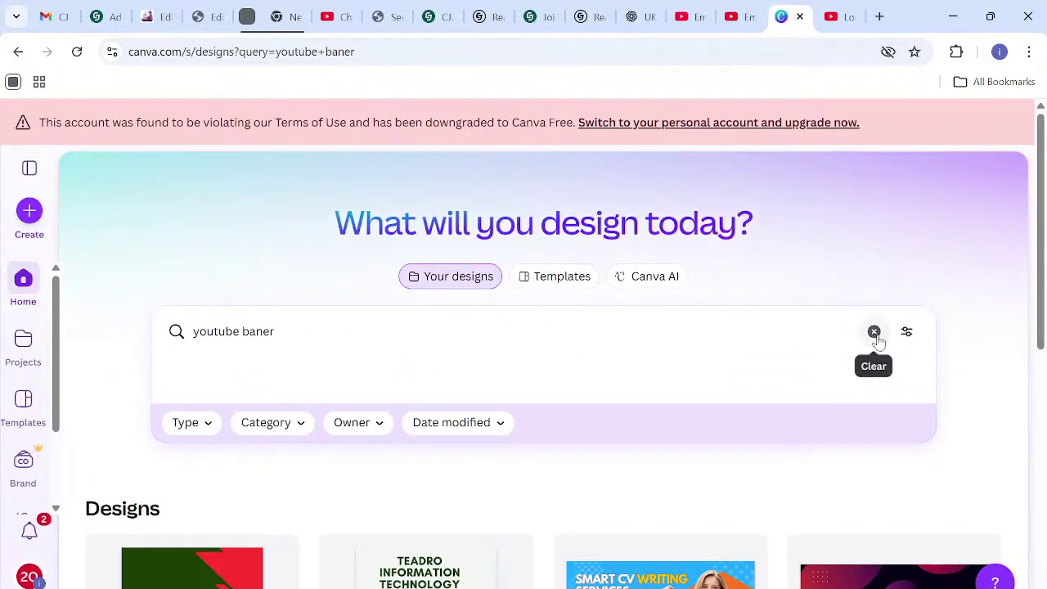
{"action": "left_click", "coordinate": [873, 332]}
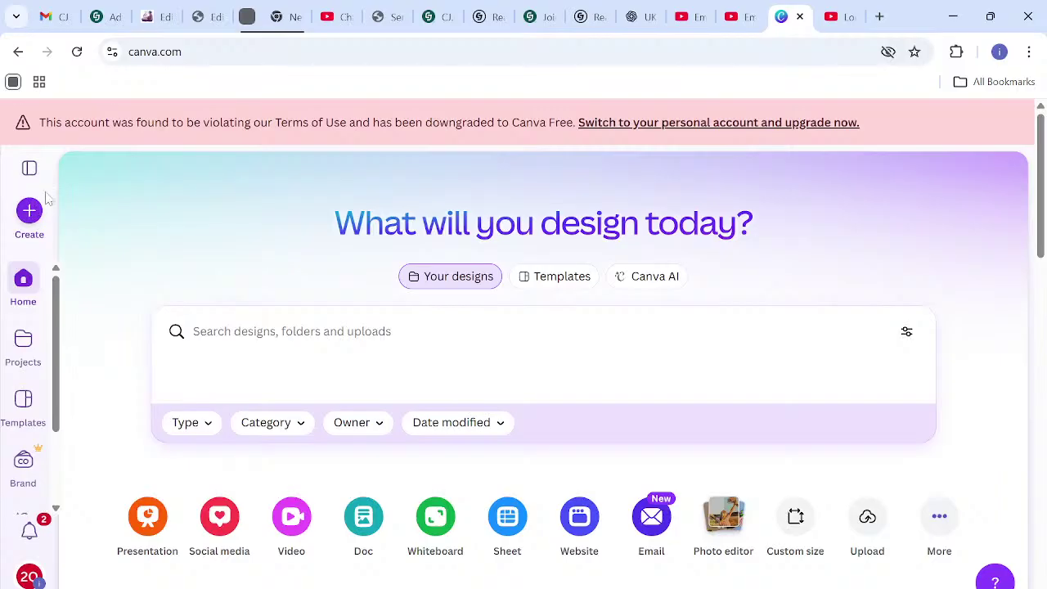
{"action": "left_click", "coordinate": [18, 52]}
{"action": "left_click", "coordinate": [18, 51]}
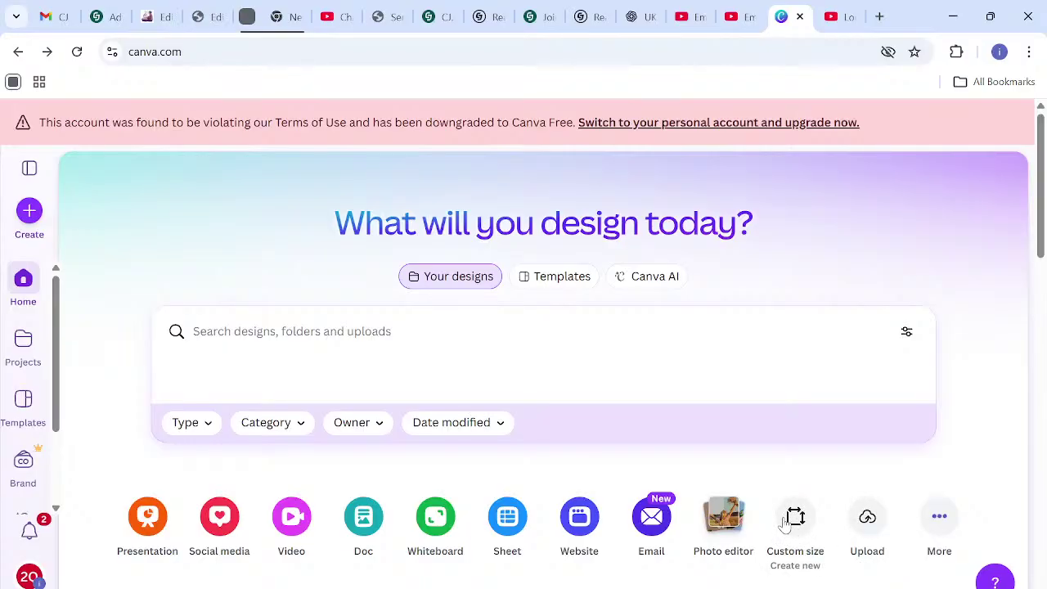
Step: Create a custom-size Canva design of 2048 × 1152 px
{"action": "left_click", "coordinate": [792, 521]}
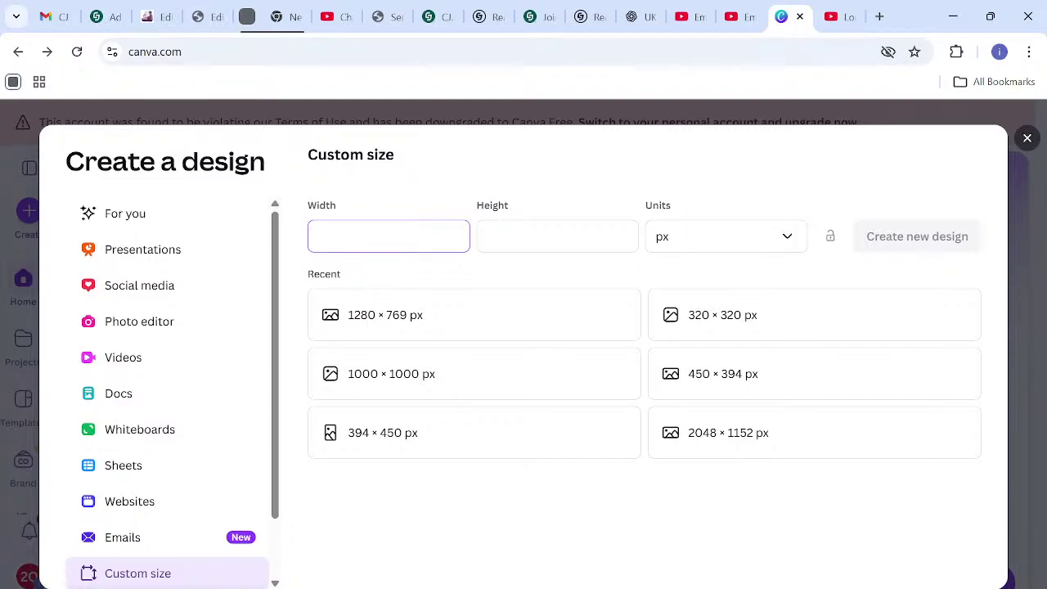
{"action": "type", "text": "2048"}
{"action": "left_click", "coordinate": [563, 239]}
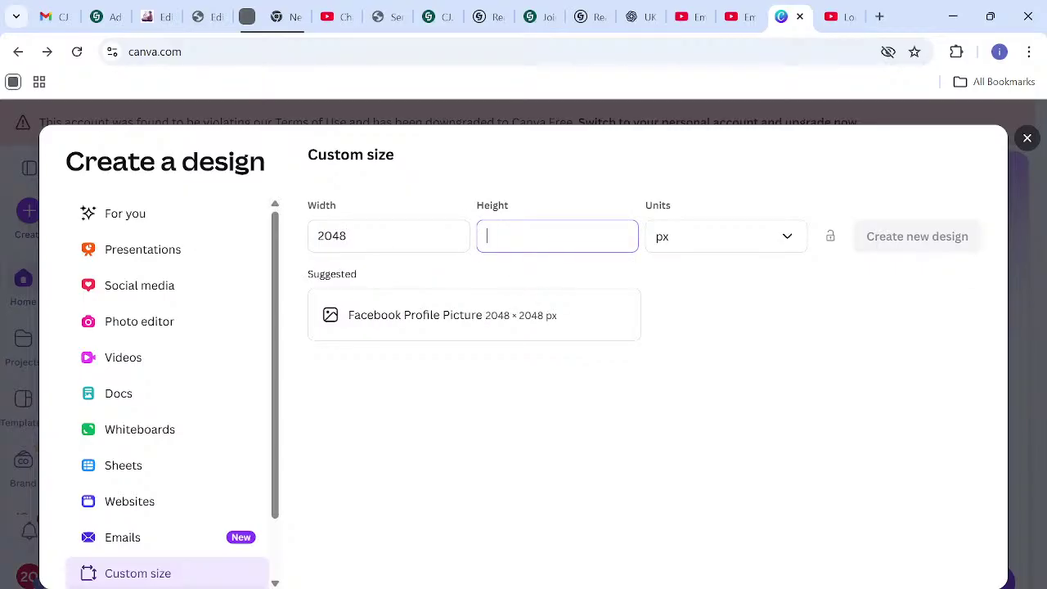
{"action": "type", "text": "1152"}
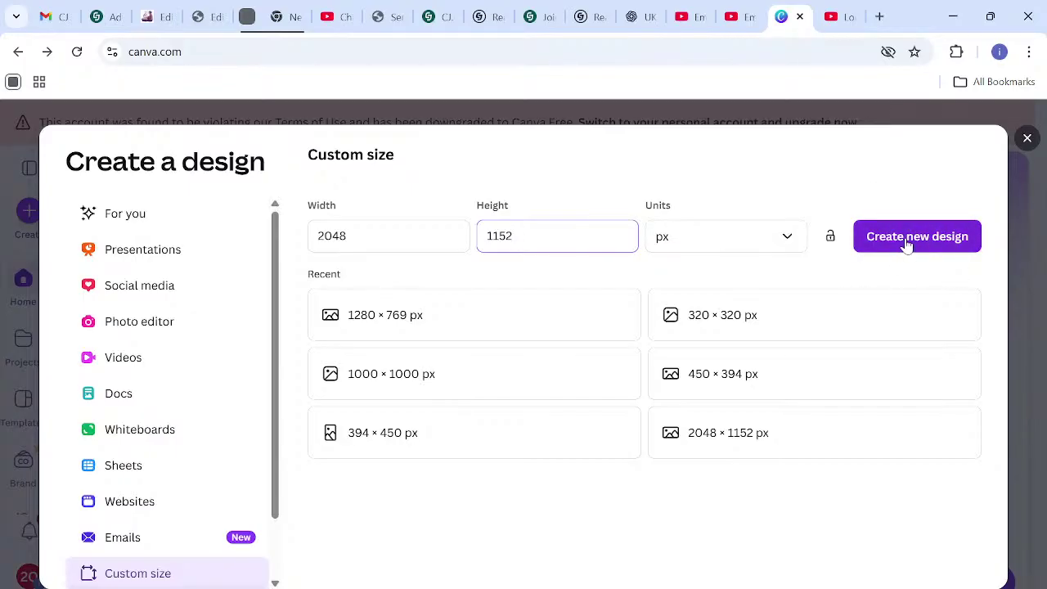
{"action": "left_click", "coordinate": [906, 244]}
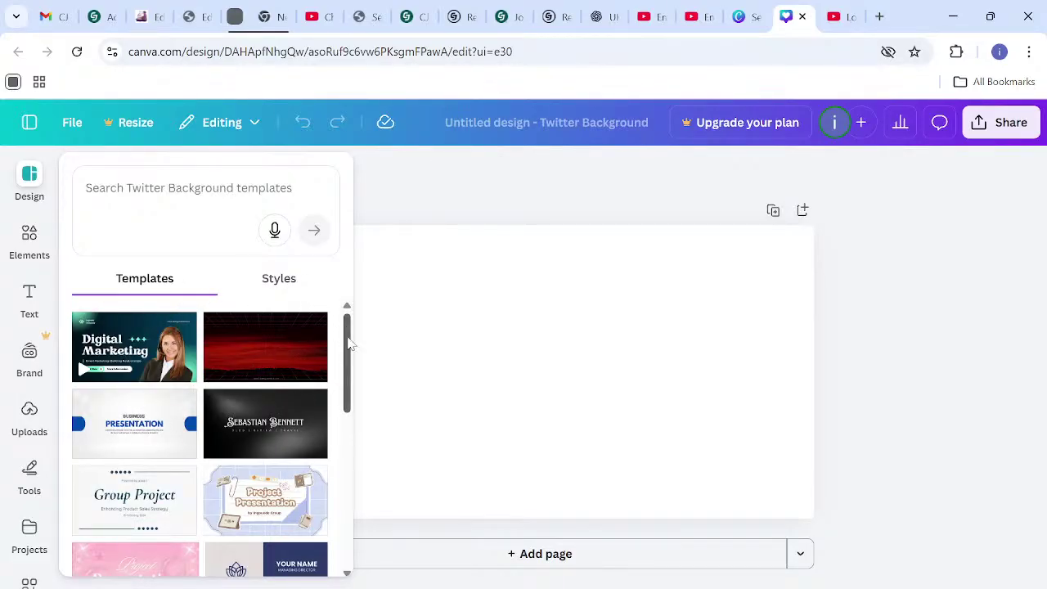
Step: Apply the Green and Grey Simple Nature Presentation 'Nature.' page and select its leaf photo
{"action": "left_click_drag", "start_coordinate": [347, 344], "coordinate": [358, 467]}
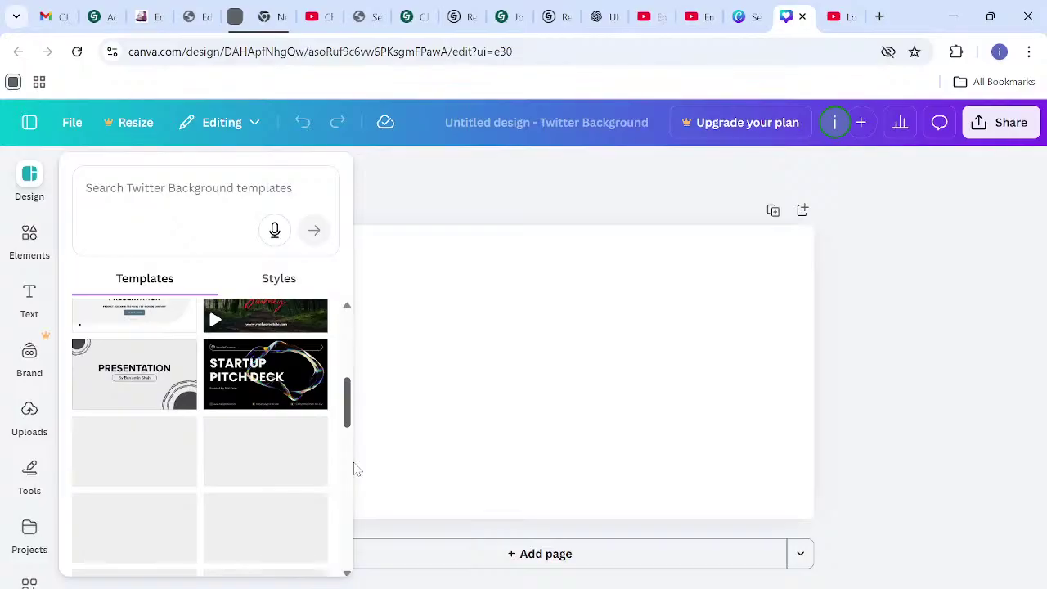
{"action": "left_click_drag", "start_coordinate": [351, 414], "coordinate": [343, 530]}
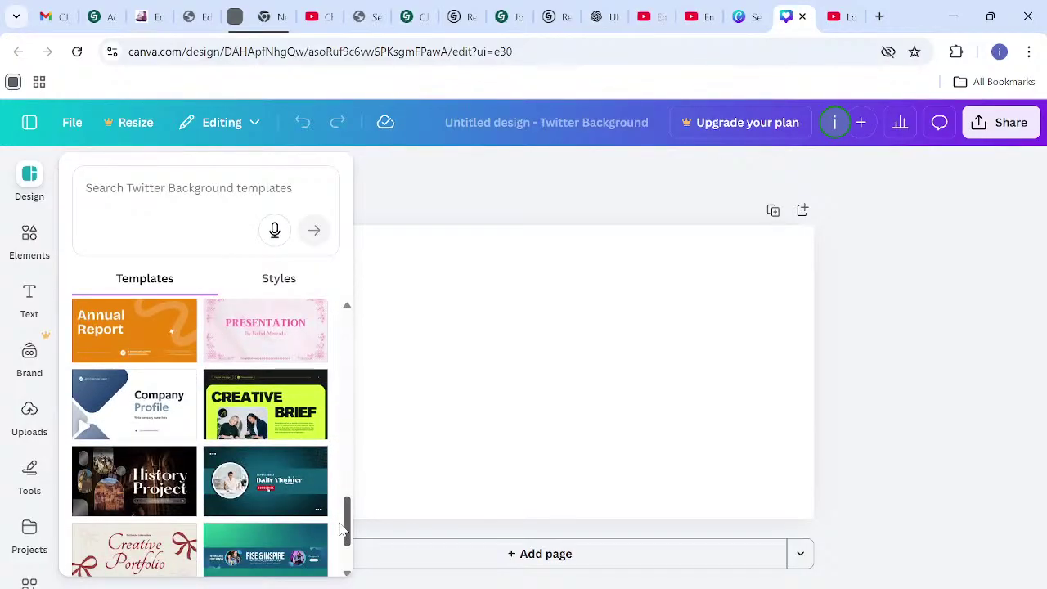
{"action": "scroll", "coordinate": [344, 530], "scroll_direction": "down", "scroll_amount": 4}
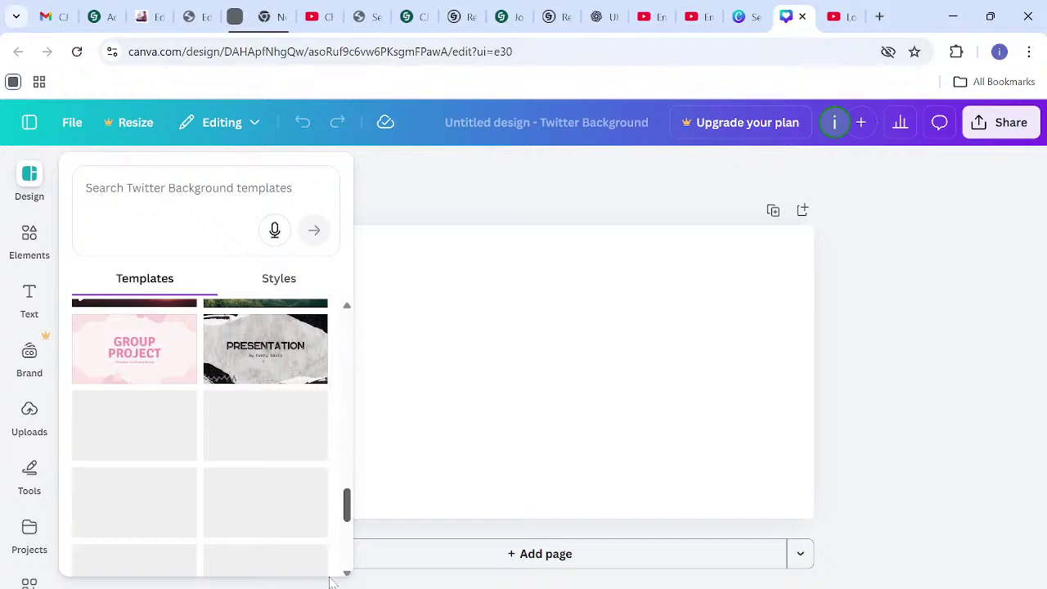
{"action": "scroll", "coordinate": [332, 565], "scroll_direction": "down", "scroll_amount": 3}
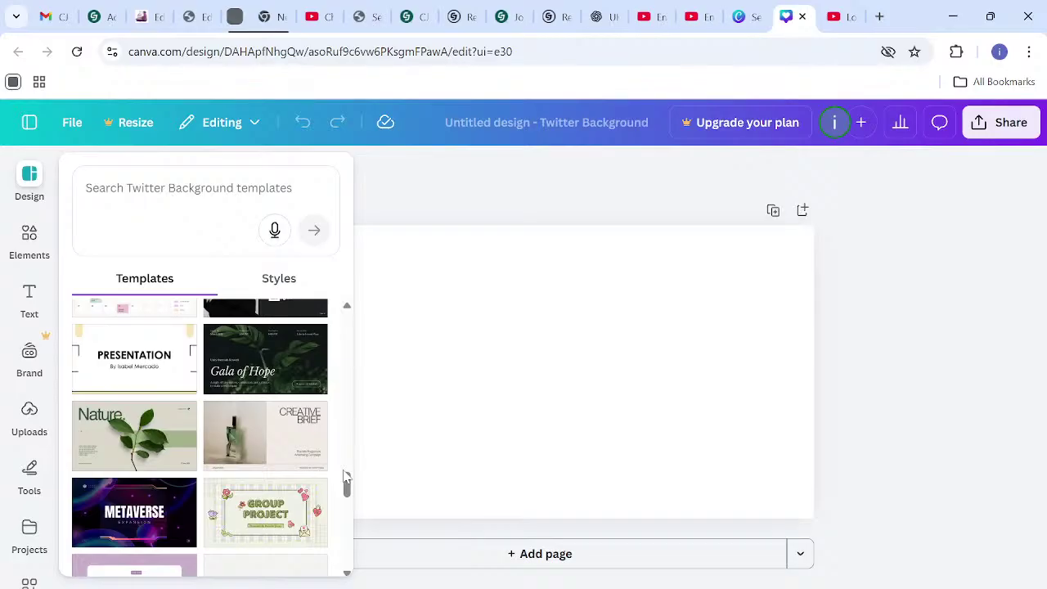
{"action": "left_click", "coordinate": [161, 442]}
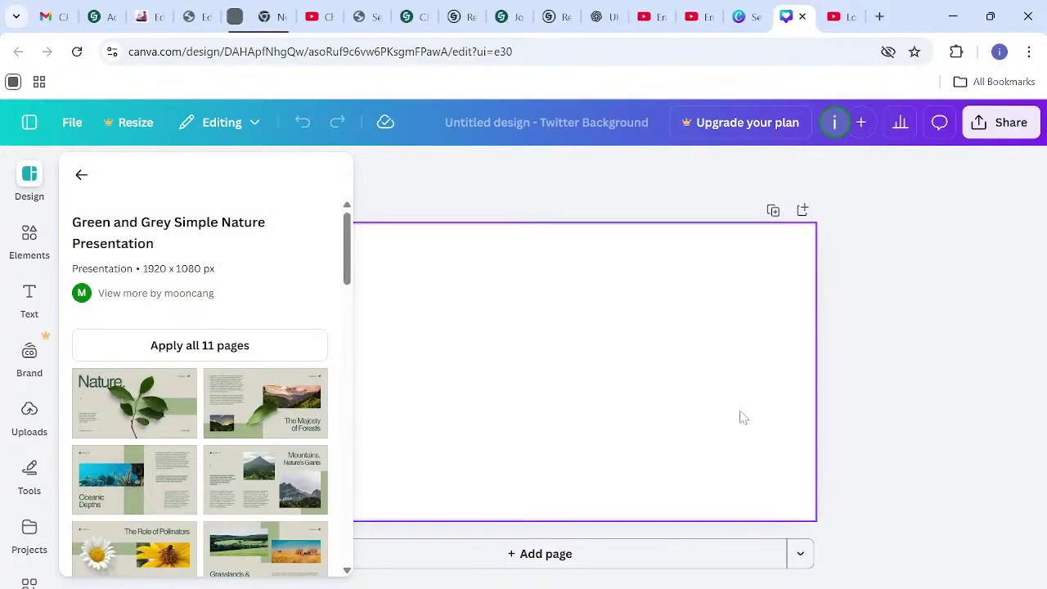
{"action": "left_click", "coordinate": [121, 411]}
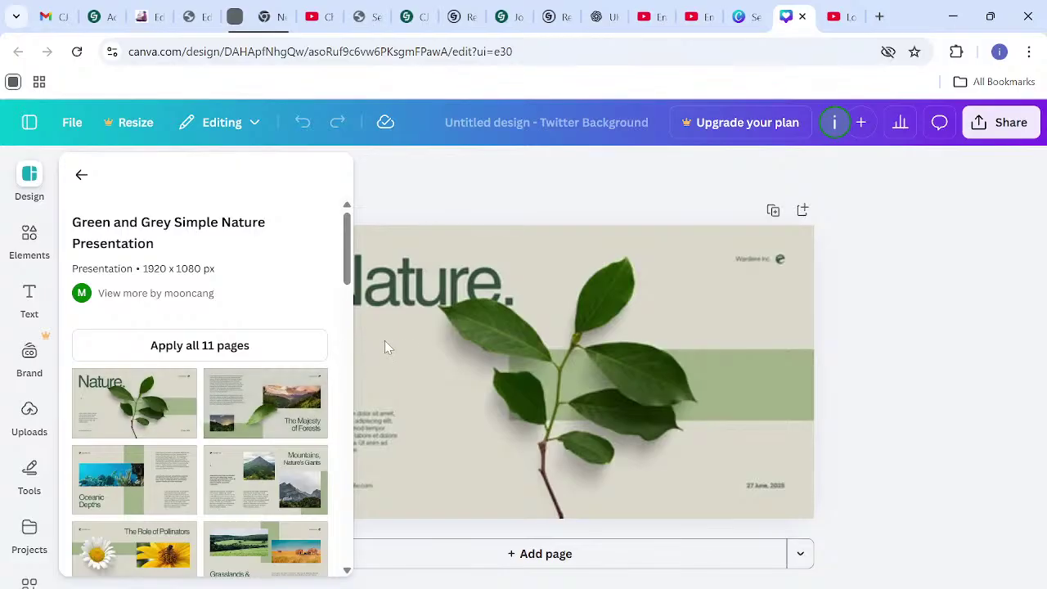
{"action": "left_click", "coordinate": [549, 362]}
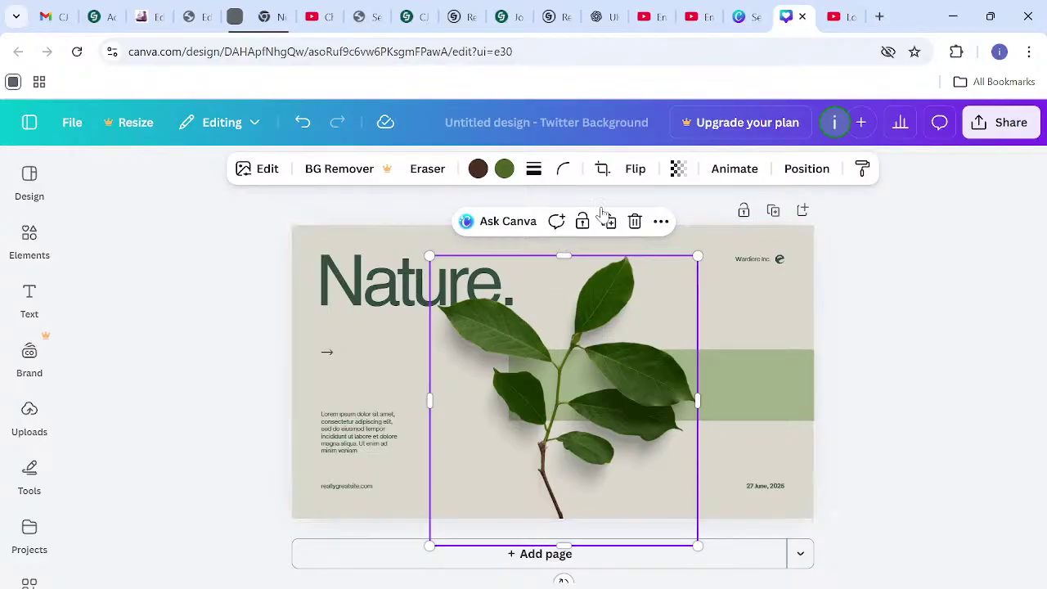
Step: Delete the leaf photo and move the 'Nature.' headline to the page's top-right
{"action": "left_click", "coordinate": [635, 222]}
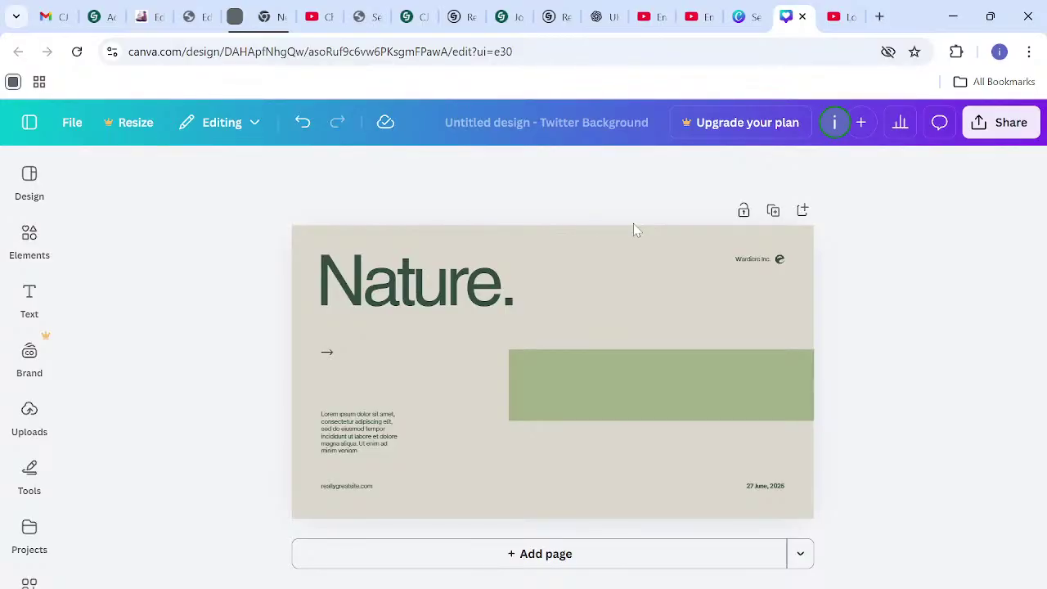
{"action": "left_click", "coordinate": [413, 263]}
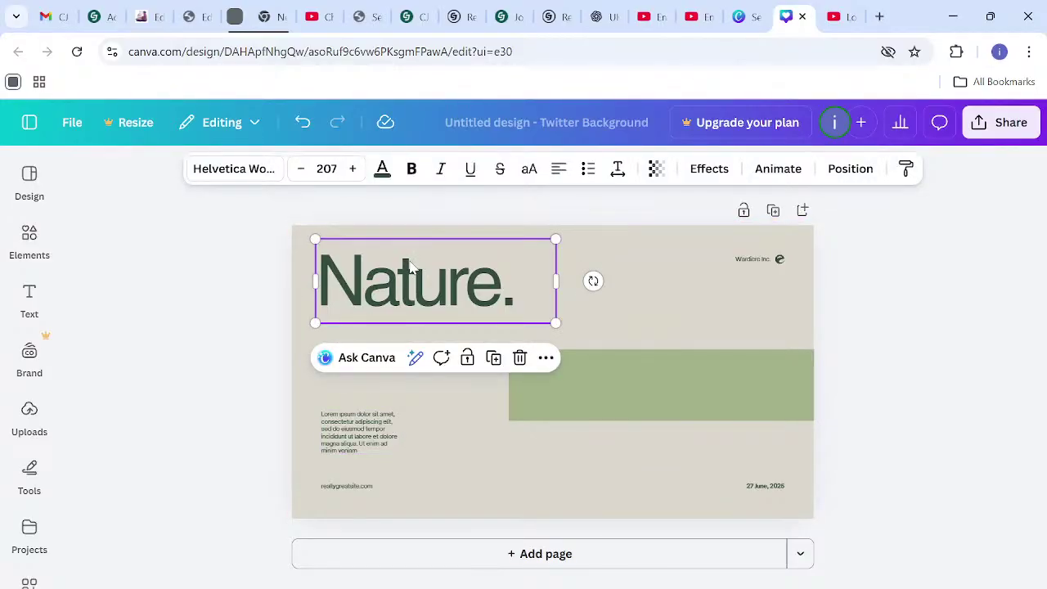
{"action": "left_click_drag", "start_coordinate": [413, 263], "coordinate": [672, 264]}
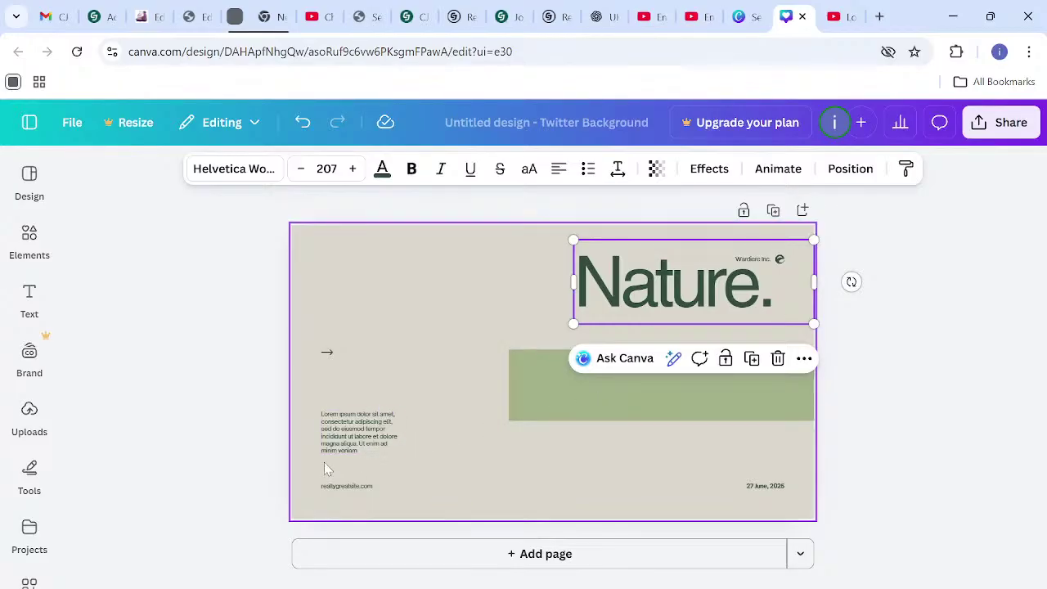
Step: Reposition the lorem text, small arrow and website line, then bring up the London deals Hub tab
{"action": "left_click_drag", "start_coordinate": [343, 450], "coordinate": [416, 322]}
{"action": "left_click_drag", "start_coordinate": [330, 358], "coordinate": [370, 427]}
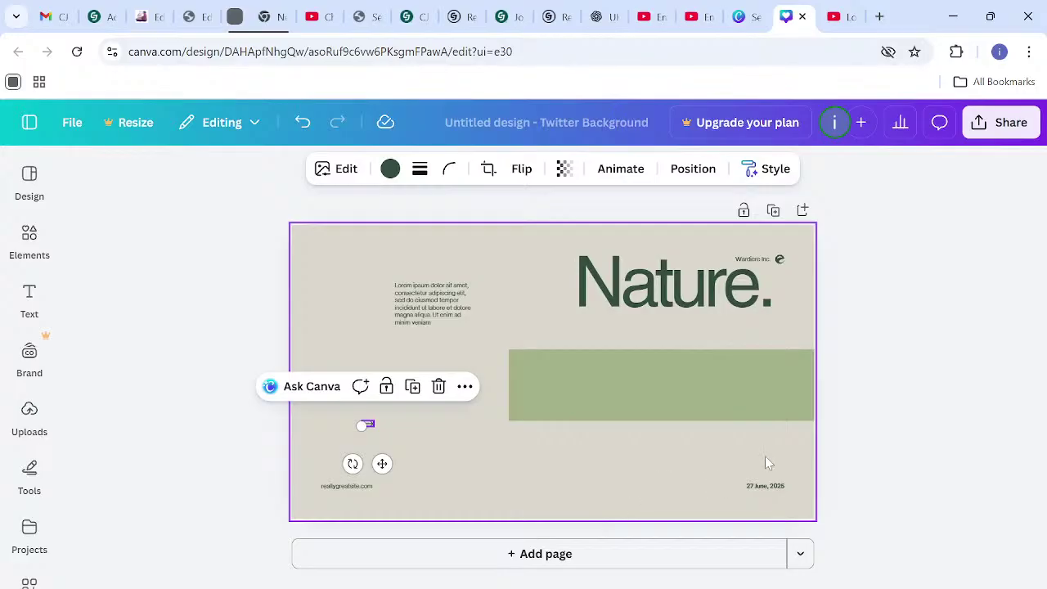
{"action": "left_click", "coordinate": [182, 506]}
{"action": "left_click_drag", "start_coordinate": [343, 487], "coordinate": [503, 481]}
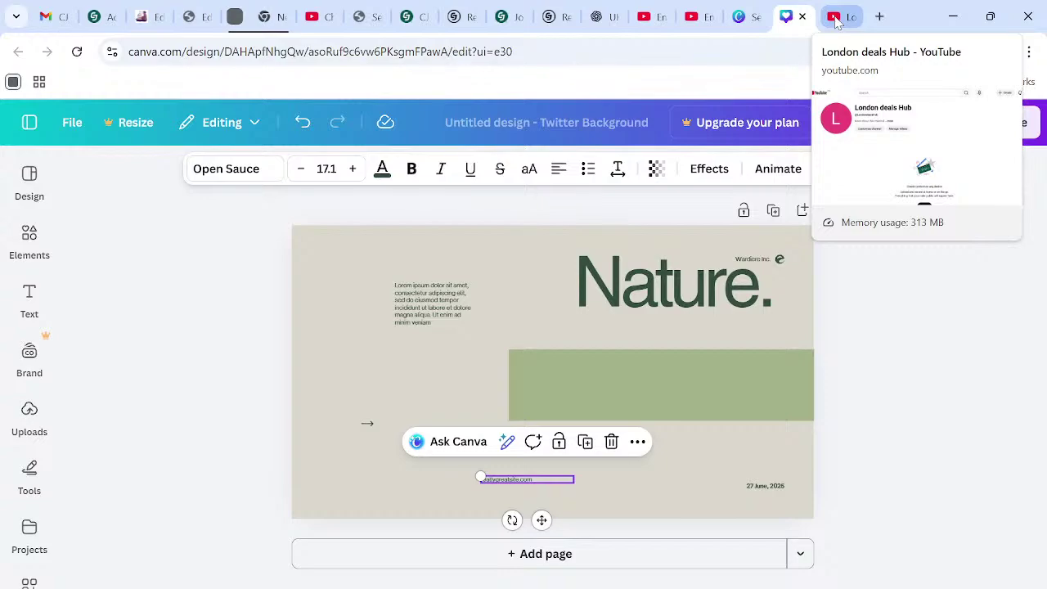
{"action": "left_click", "coordinate": [836, 18]}
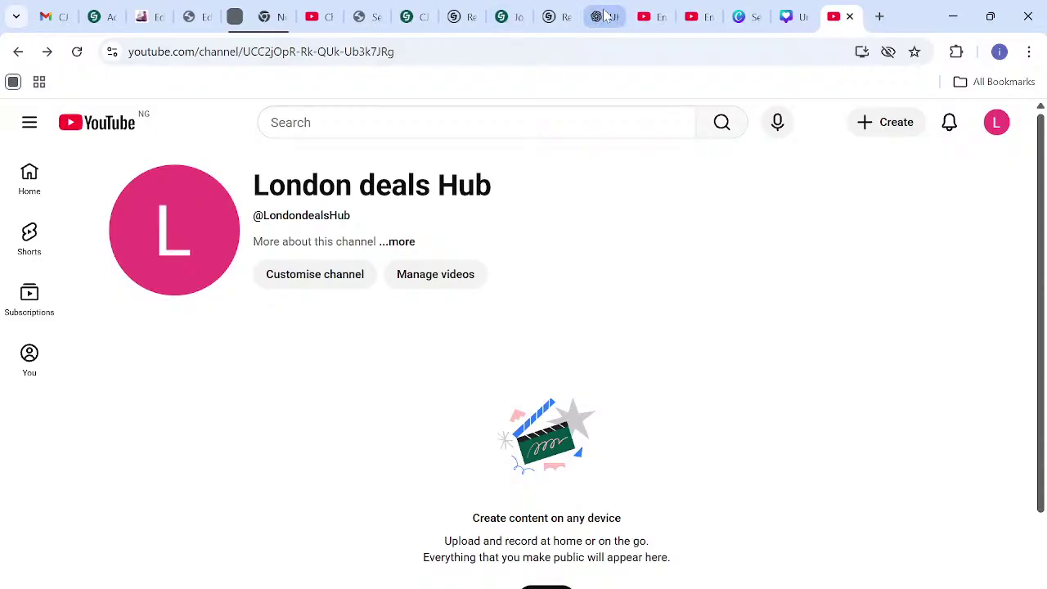
Step: Ask ChatGPT what the banner for the online London Deals Hub YouTube channel should contain
{"action": "left_click", "coordinate": [603, 17]}
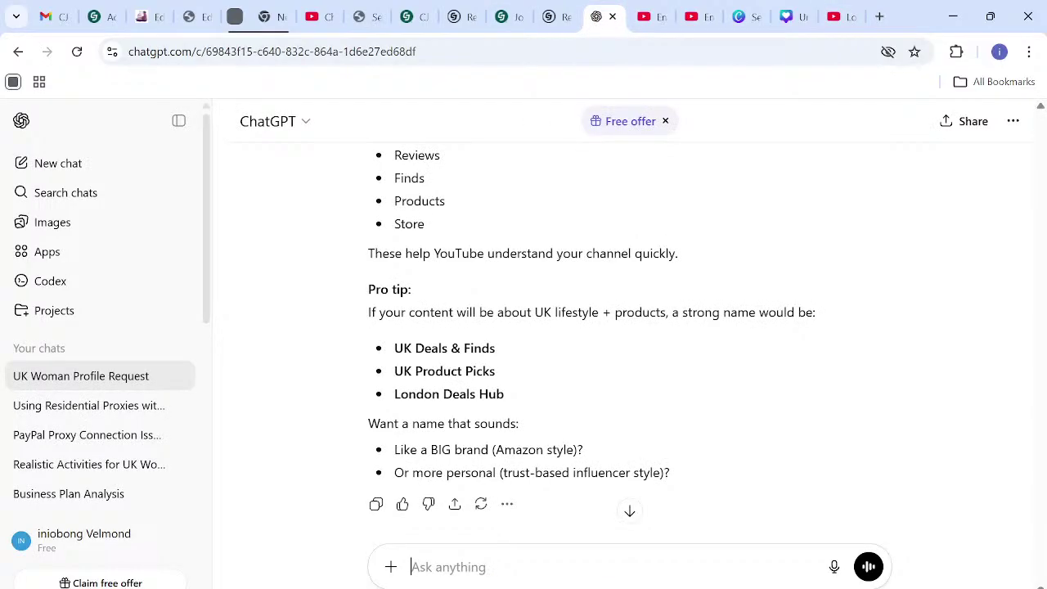
{"action": "type", "text": "suggest"}
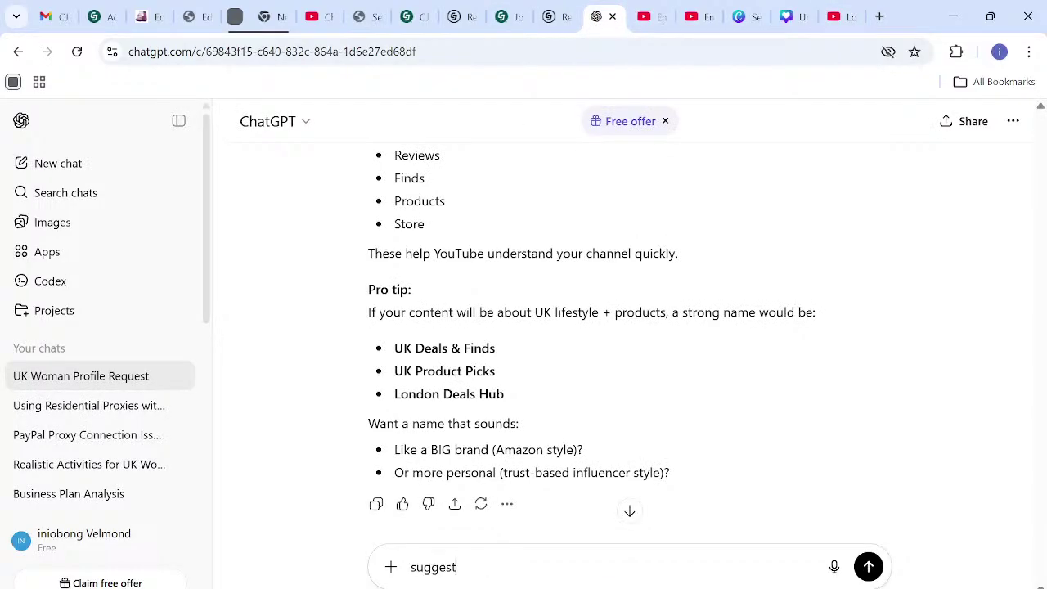
{"action": "type", "text": " me what shoiuld be oin con"}
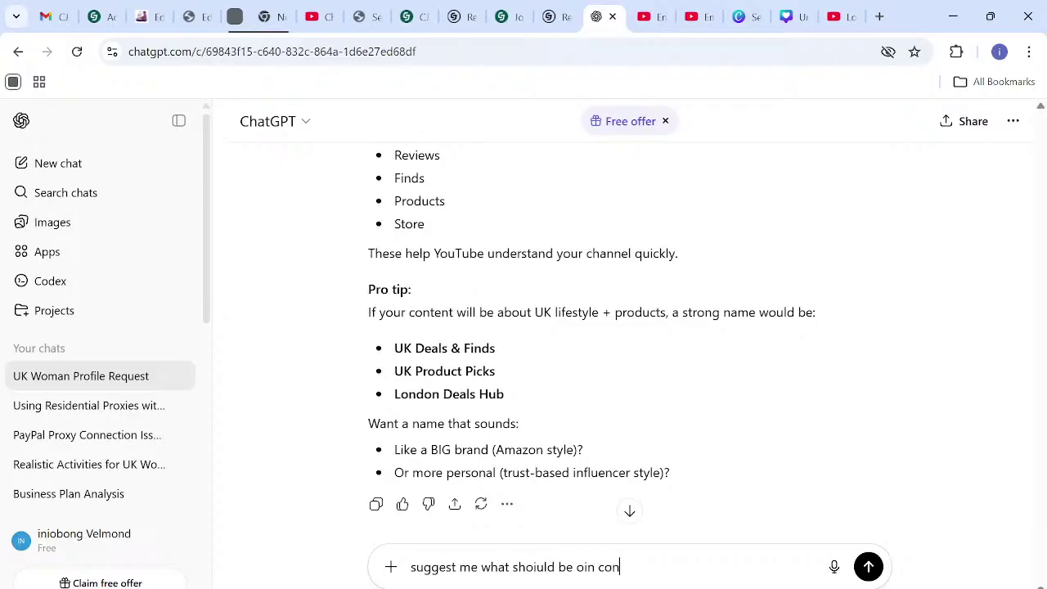
{"action": "type", "text": "tyent of bvanner "}
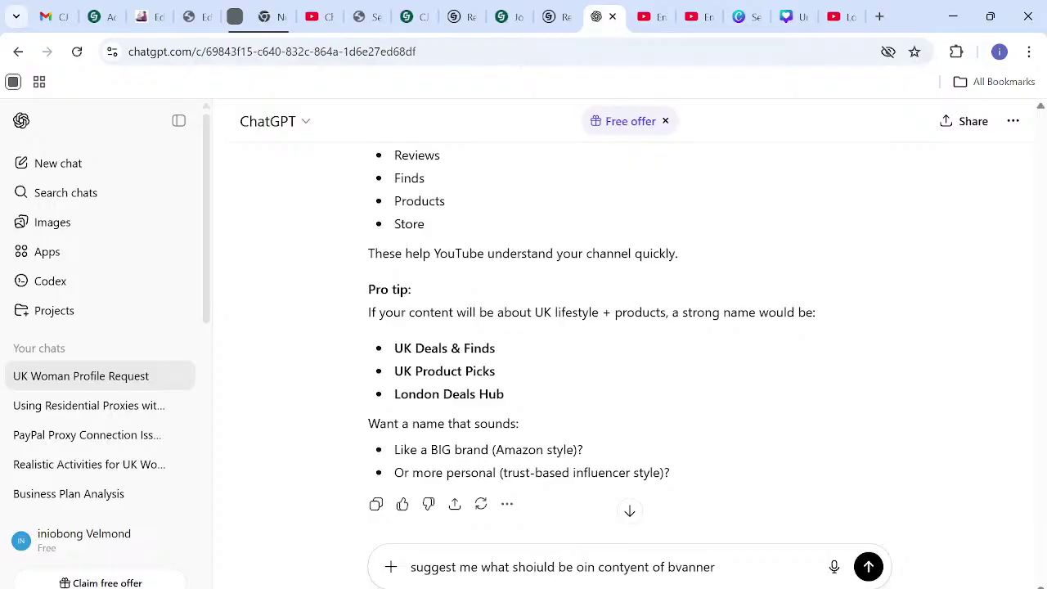
{"action": "type", "text": "for my yotube channel it is "}
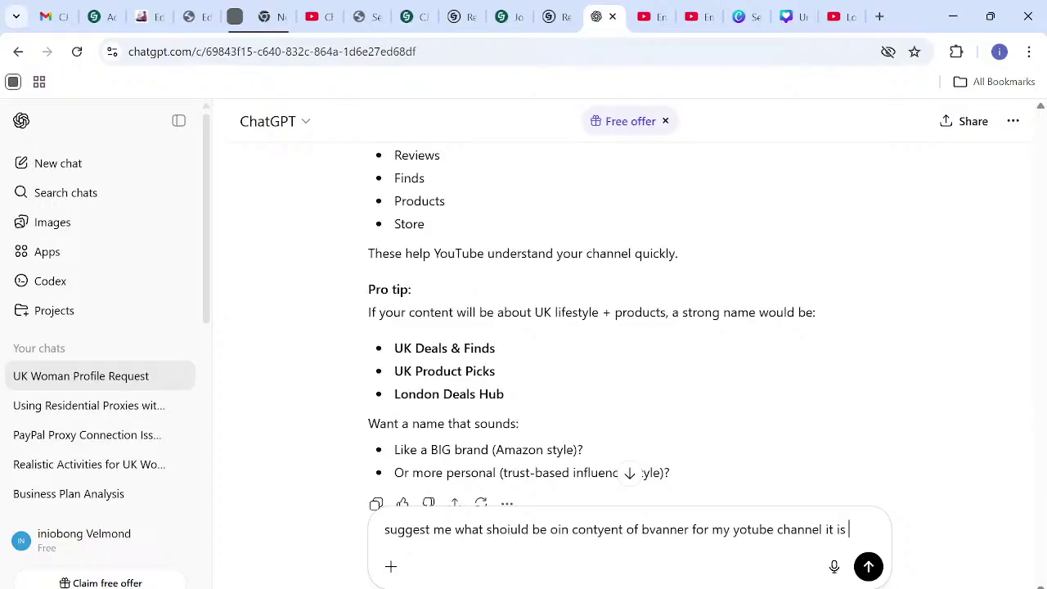
{"action": "type", "text": "onlin"}
{"action": "key", "text": "BackSpace"}
{"action": "key", "text": "BackSpace"}
{"action": "key", "text": "BackSpace"}
{"action": "key", "text": "BackSpace"}
{"action": "key", "text": "BackSpace"}
{"action": "key", "text": "BackSpace"}
{"action": "key", "text": "BackSpace"}
{"action": "type", "text": "s Loondon Deals Hu"}
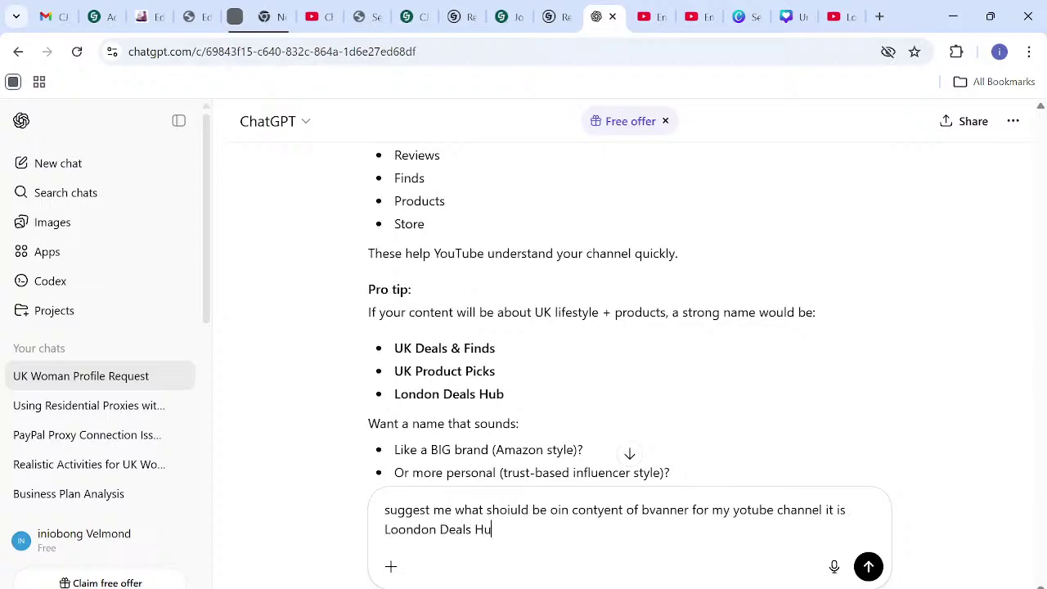
{"action": "type", "text": "b"}
{"action": "key", "text": "Return"}
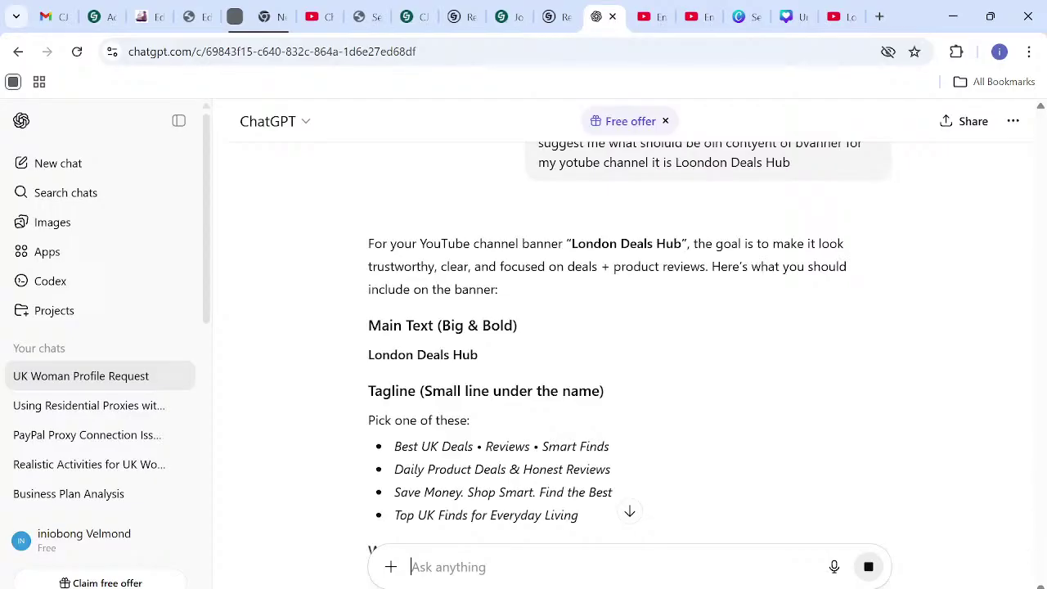
Step: Read ChatGPT's suggestions, then return to the Canva design with Elements open
{"action": "scroll", "coordinate": [479, 388], "scroll_direction": "down", "scroll_amount": 3}
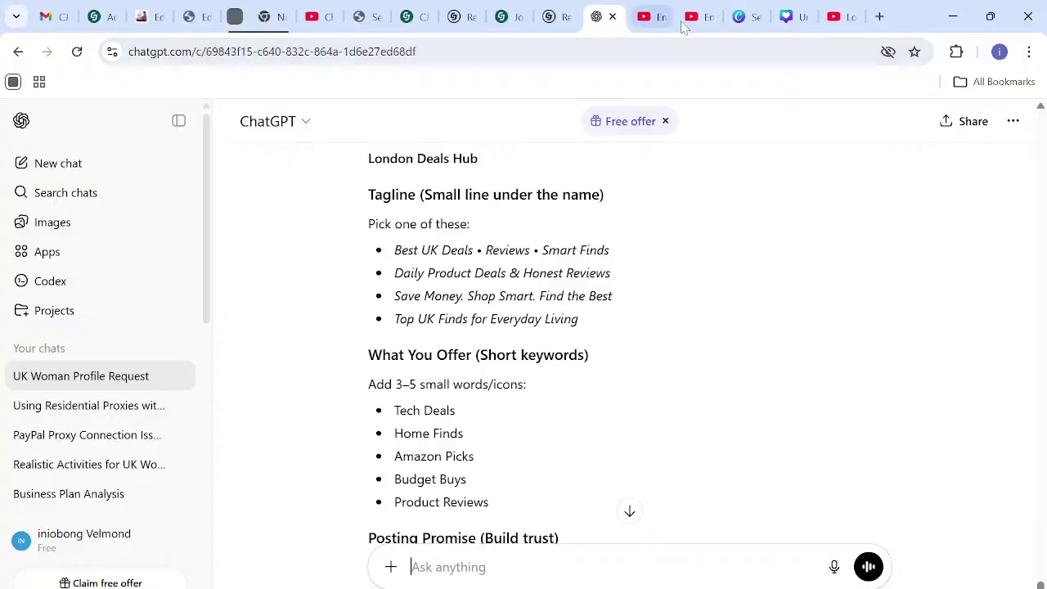
{"action": "left_click", "coordinate": [794, 18]}
{"action": "left_click", "coordinate": [30, 246]}
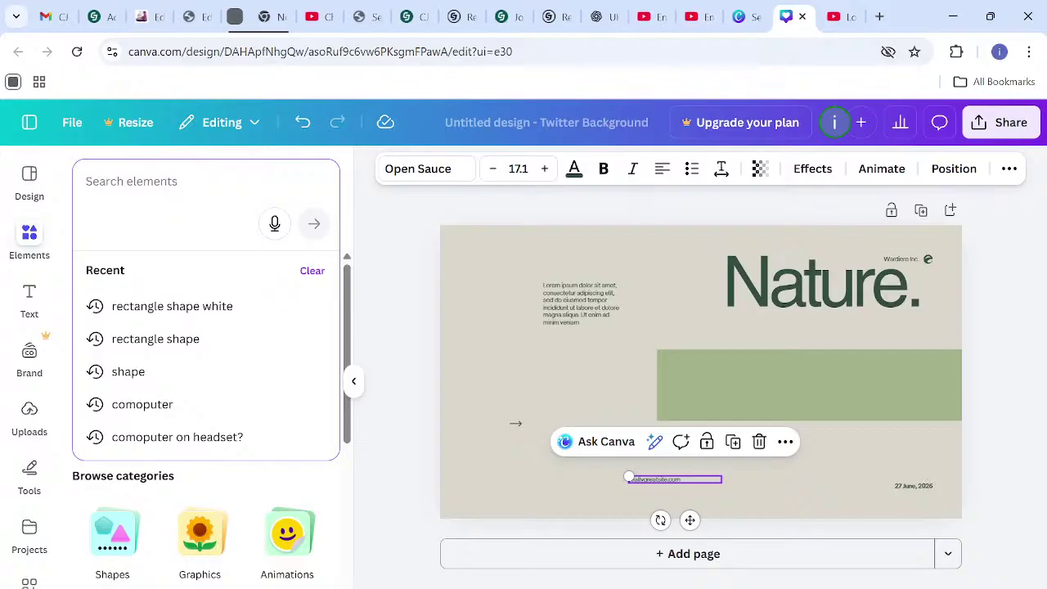
Step: Search Elements for 'stores' and select the green rectangle on the banner
{"action": "type", "text": "st"}
{"action": "type", "text": "ores"}
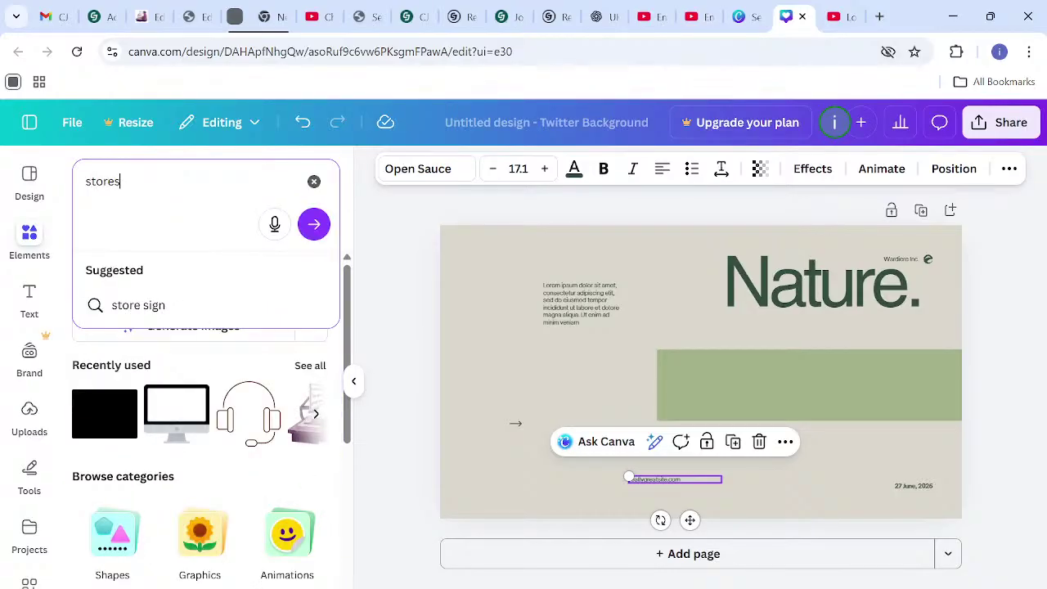
{"action": "key", "text": "Return"}
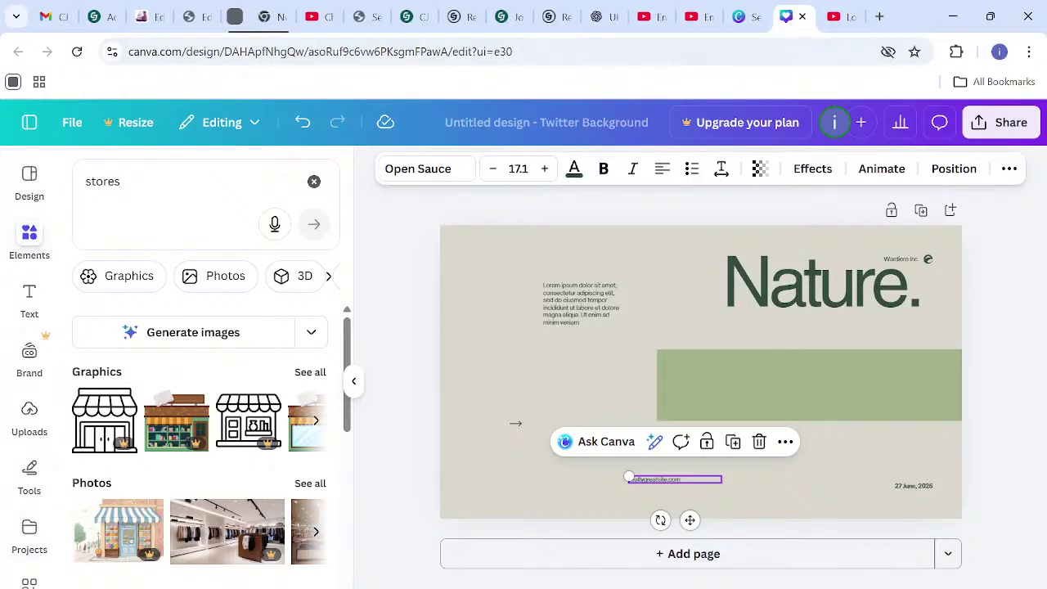
{"action": "left_click", "coordinate": [734, 401]}
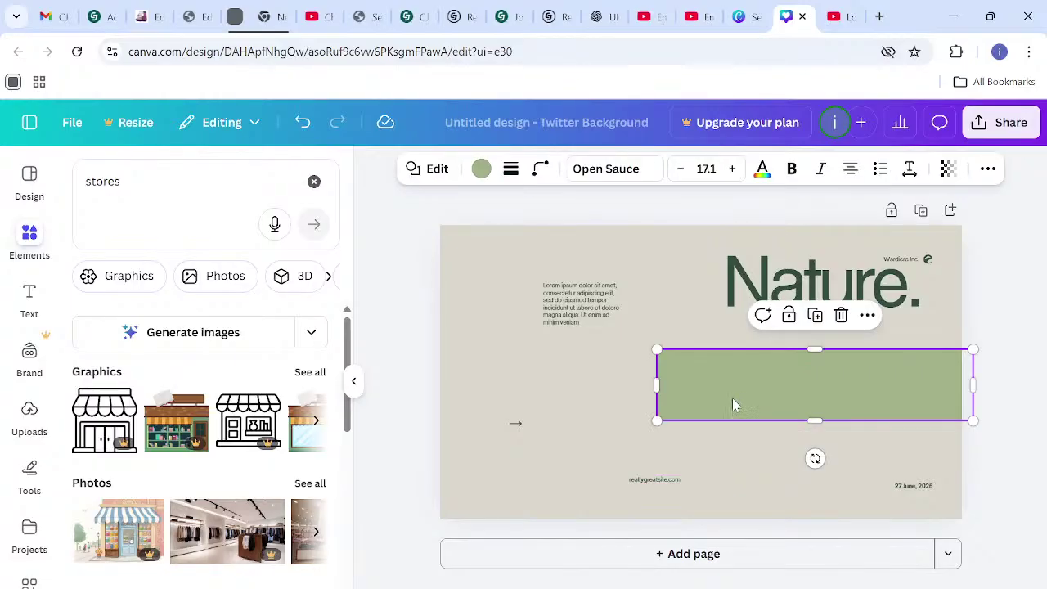
Step: Try dark green, yellow, orange and red on the rectangle, then settle on grey
{"action": "left_click", "coordinate": [481, 170]}
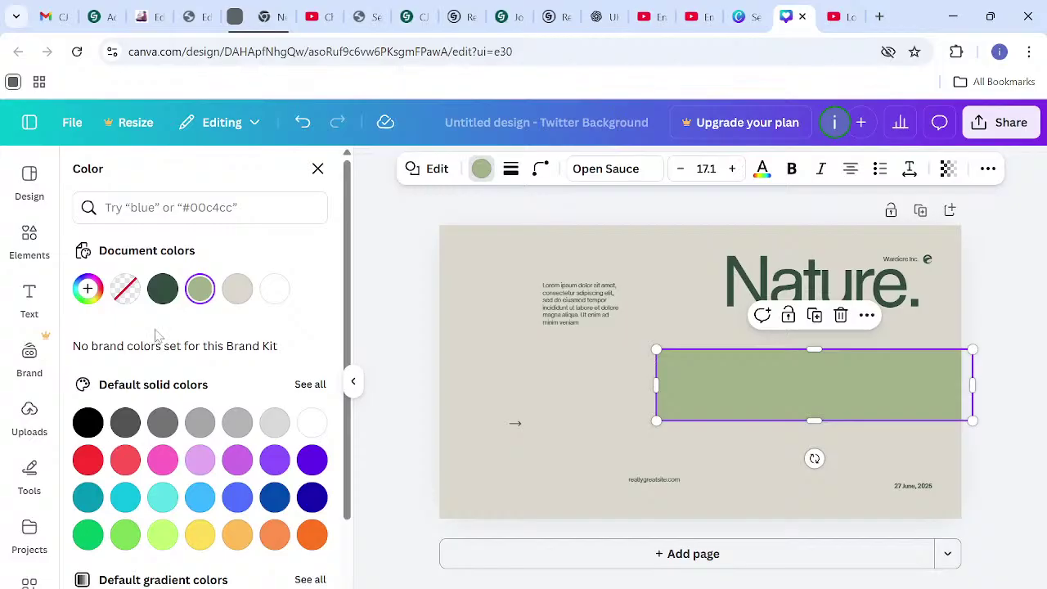
{"action": "left_click", "coordinate": [161, 296]}
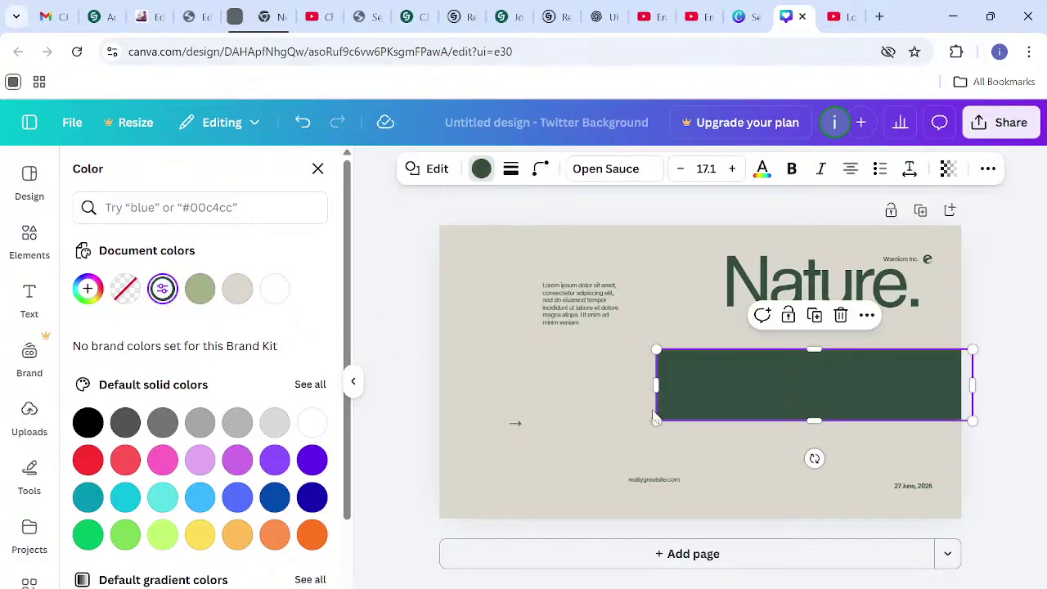
{"action": "left_click", "coordinate": [832, 489]}
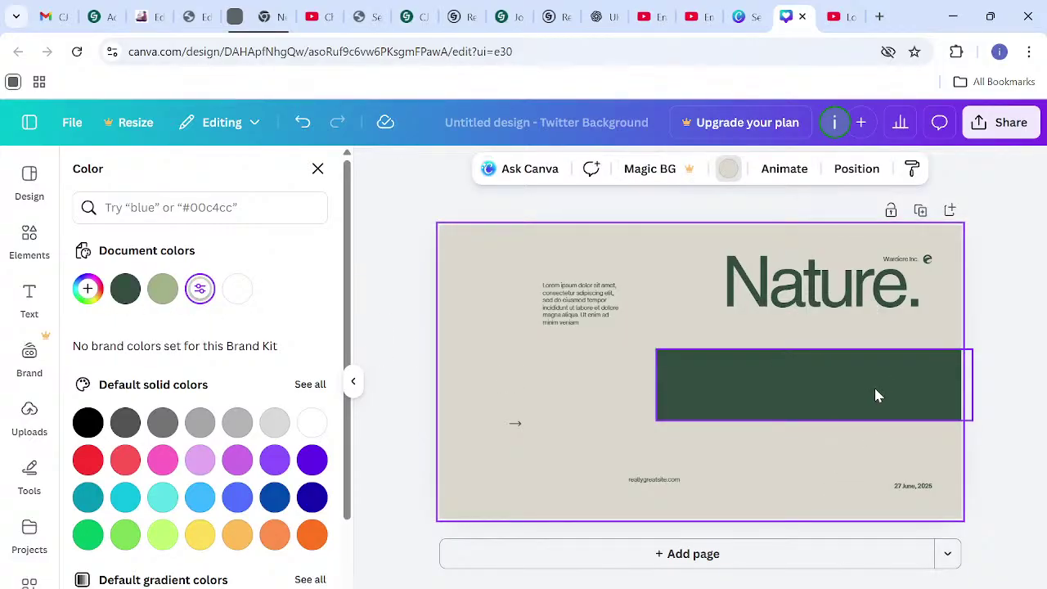
{"action": "left_click", "coordinate": [808, 378]}
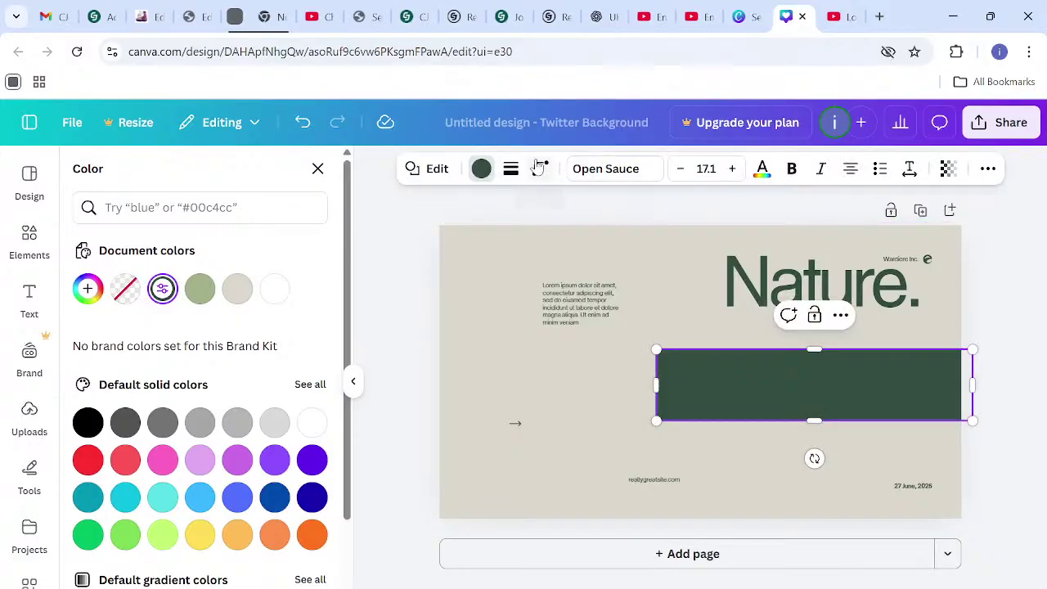
{"action": "left_click", "coordinate": [481, 168]}
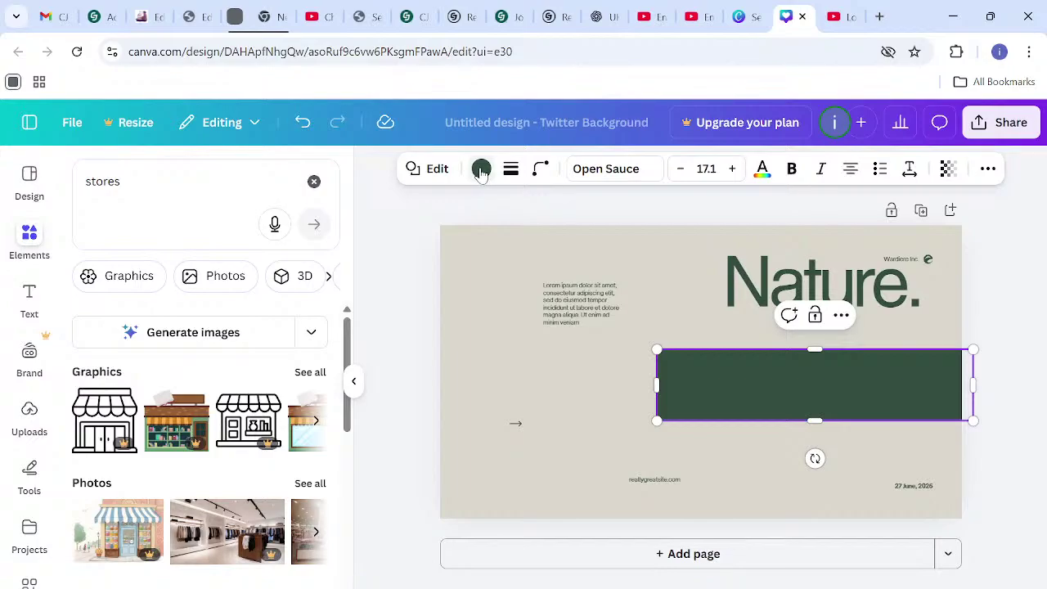
{"action": "left_click", "coordinate": [480, 169]}
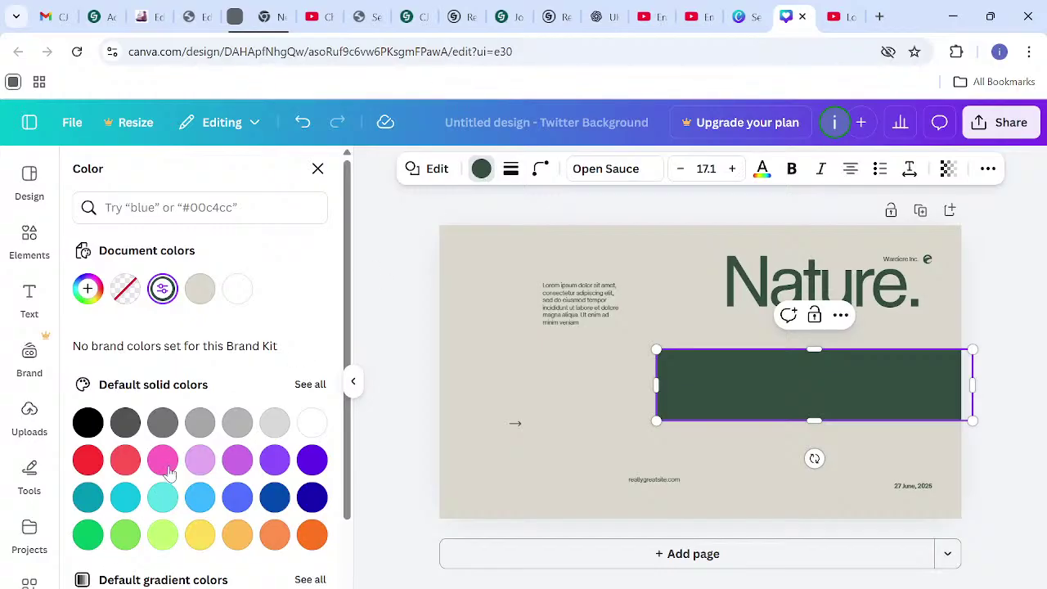
{"action": "left_click", "coordinate": [200, 534]}
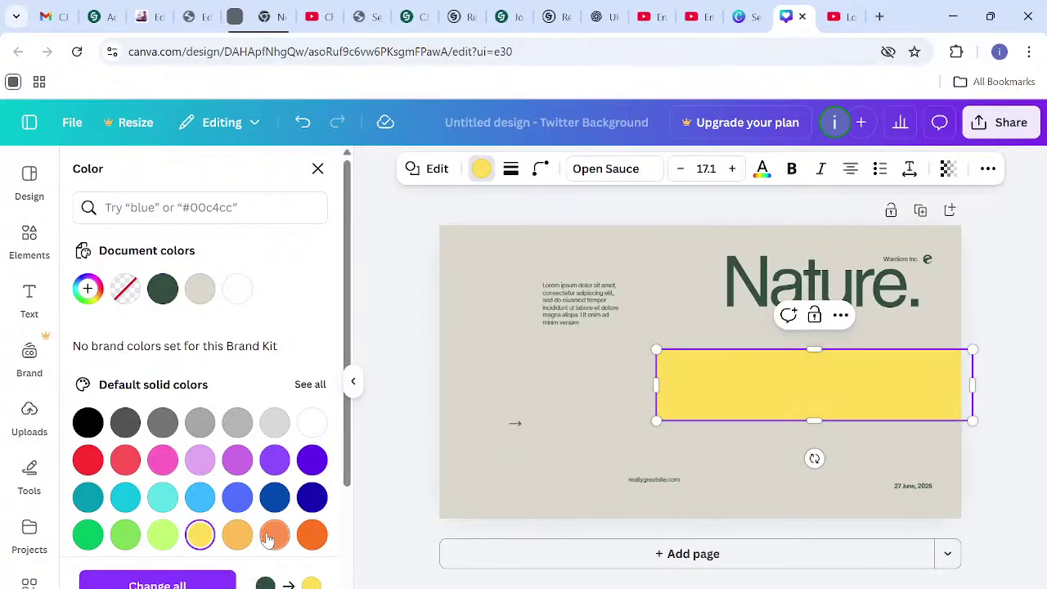
{"action": "left_click", "coordinate": [269, 536]}
{"action": "left_click", "coordinate": [87, 458]}
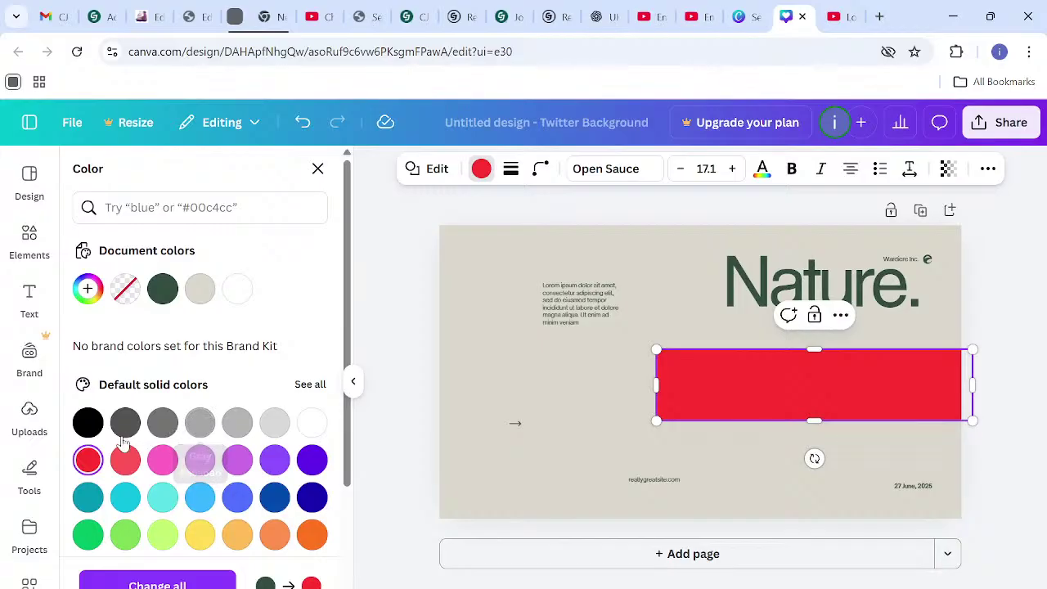
{"action": "left_click", "coordinate": [162, 422]}
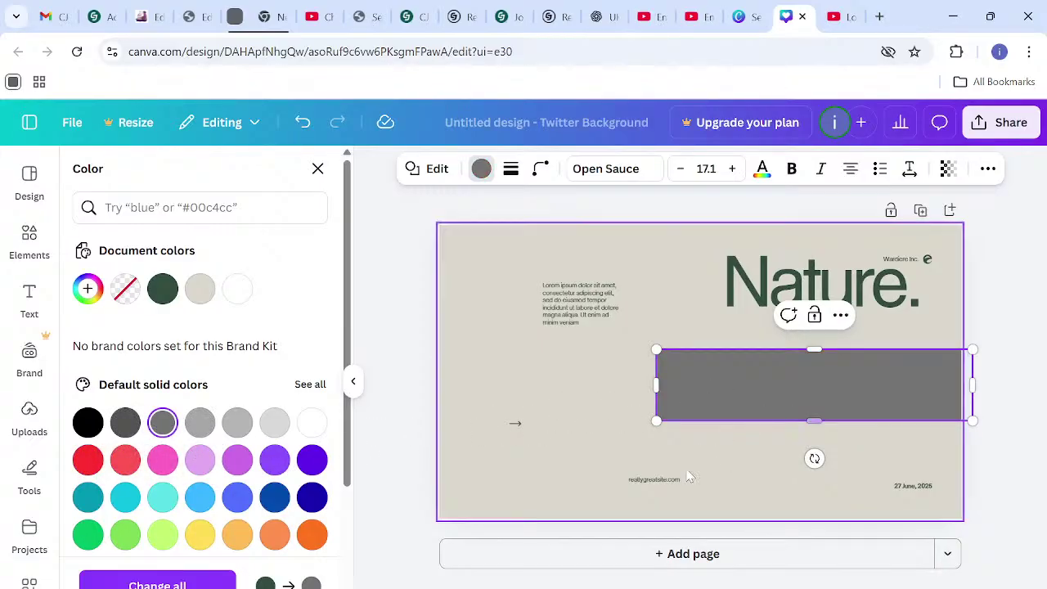
Step: Move the grey bar lower, put the lorem ipsum text beneath it, and shift 'Nature.' left
{"action": "left_click_drag", "start_coordinate": [766, 417], "coordinate": [780, 456]}
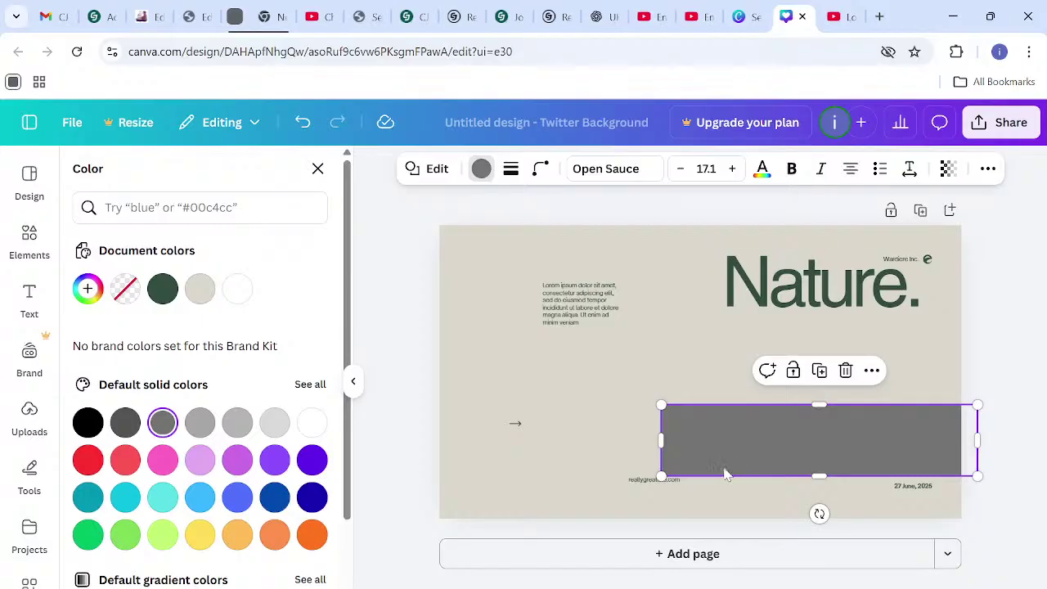
{"action": "left_click", "coordinate": [568, 326]}
{"action": "left_click_drag", "start_coordinate": [576, 309], "coordinate": [756, 503]}
{"action": "left_click_drag", "start_coordinate": [797, 278], "coordinate": [616, 289]}
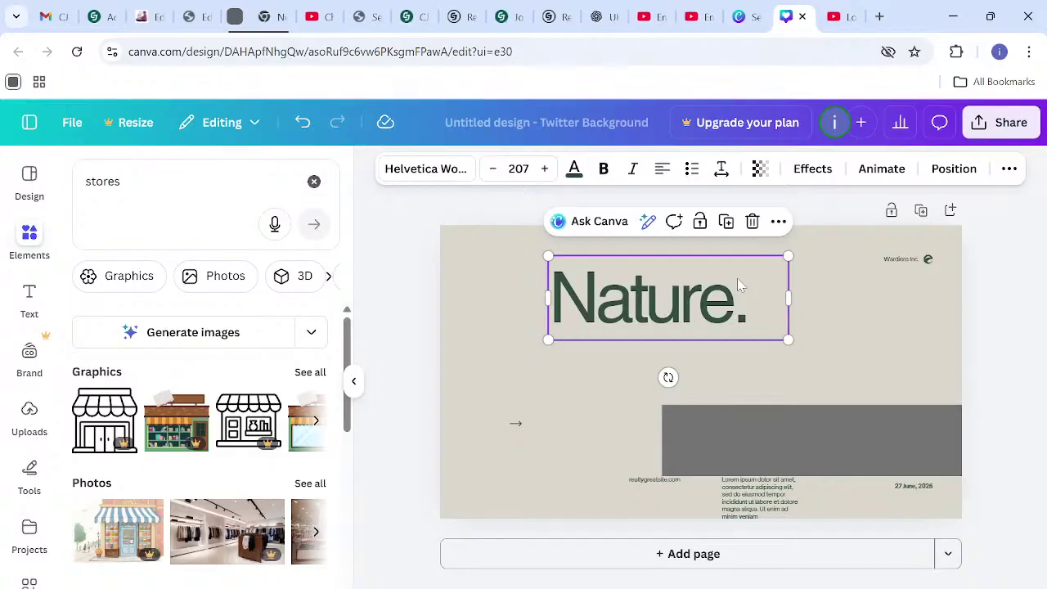
Step: Replace 'Nature.' with 'London' and 'Deals Hub' on a new line, then resize so 'London Deals' fits one line
{"action": "double_click", "coordinate": [634, 324]}
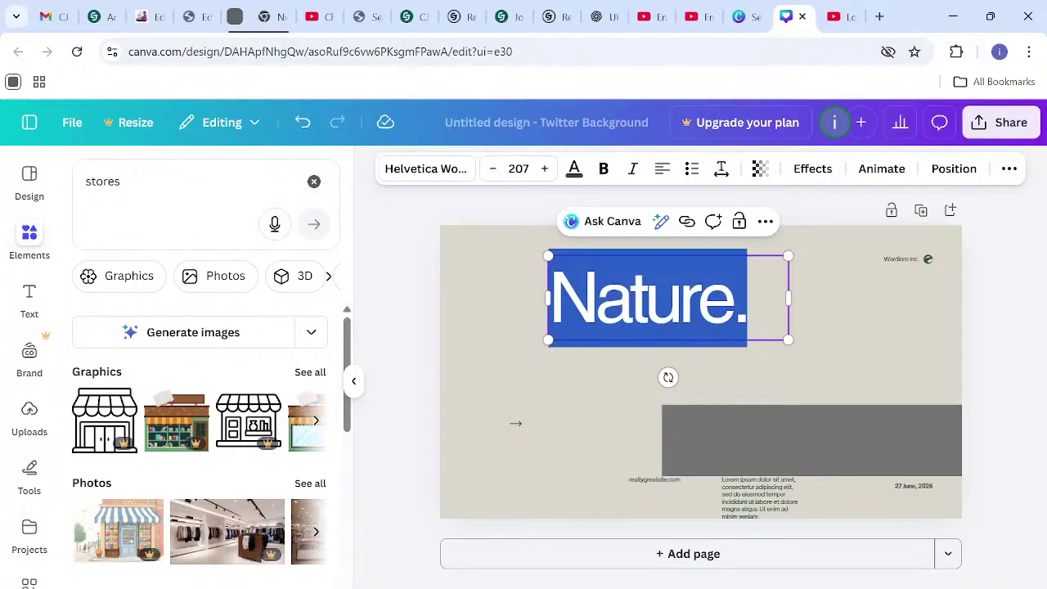
{"action": "type", "text": "London"}
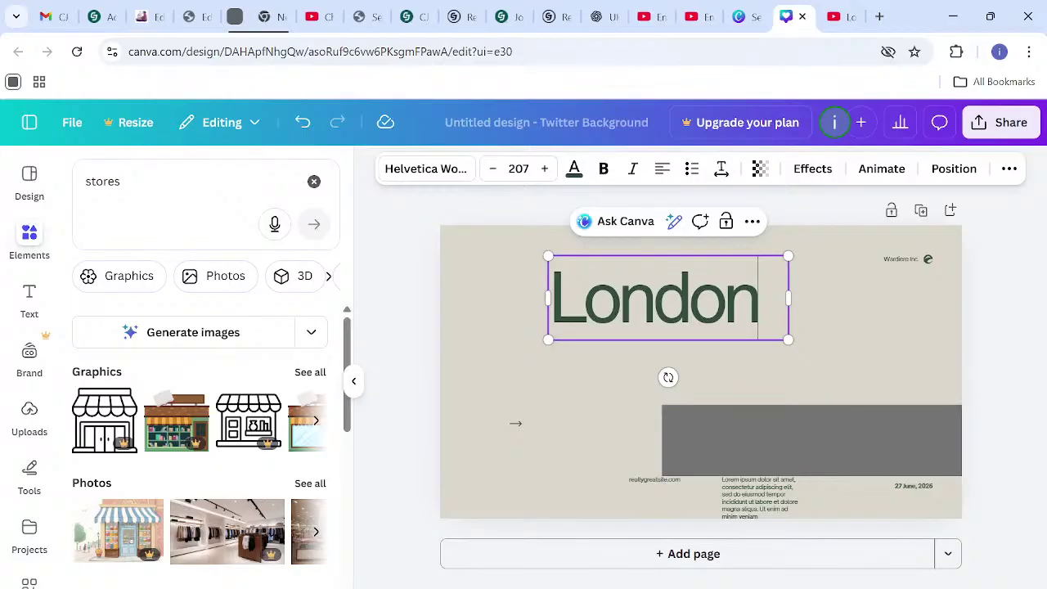
{"action": "key", "text": "Return"}
{"action": "type", "text": "Deals"}
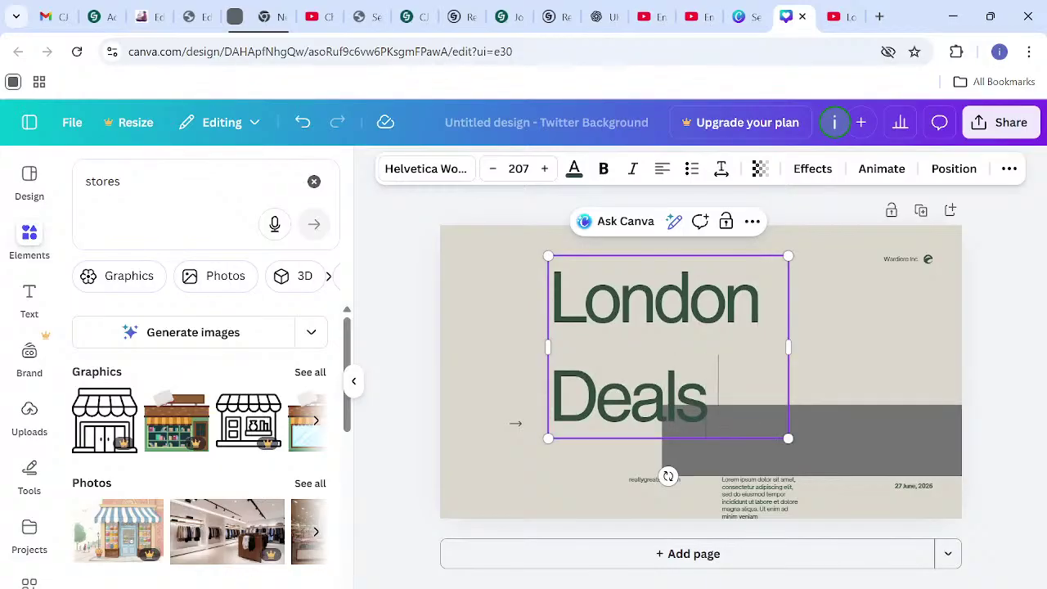
{"action": "type", "text": " Hub"}
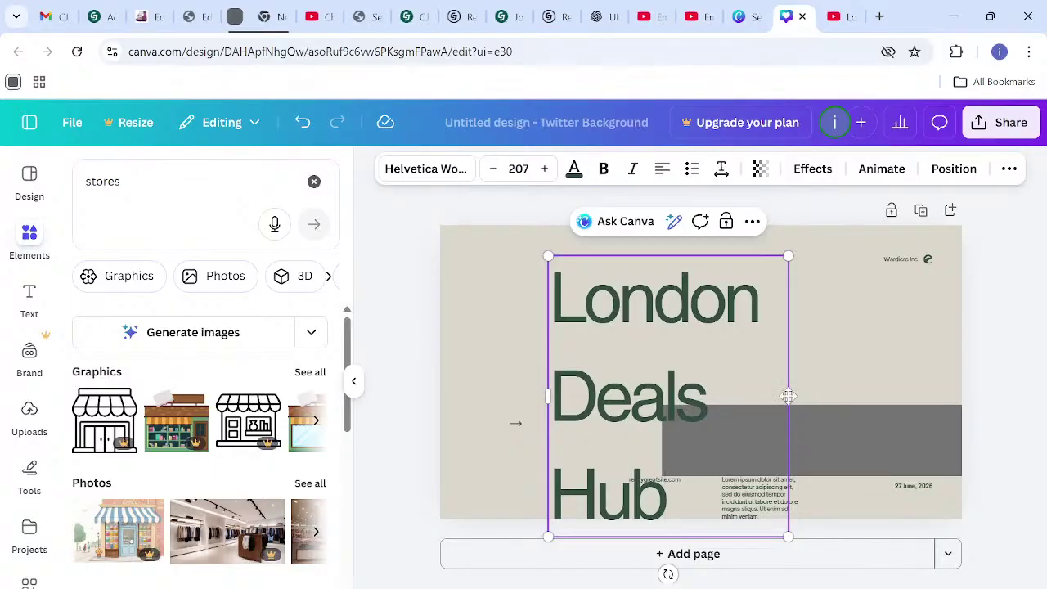
{"action": "left_click_drag", "start_coordinate": [789, 396], "coordinate": [932, 385]}
{"action": "left_click_drag", "start_coordinate": [931, 436], "coordinate": [832, 392]}
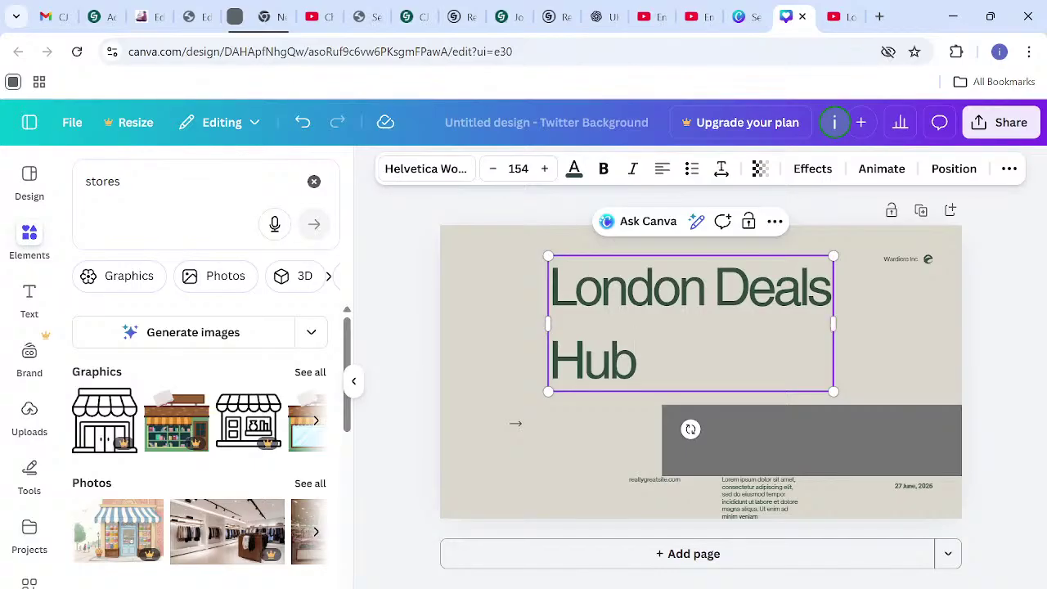
Step: Widen 'London Deals Hub' to one line, shrink it slightly near the top, then switch to the YouTube channel
{"action": "left_click_drag", "start_coordinate": [834, 324], "coordinate": [941, 286]}
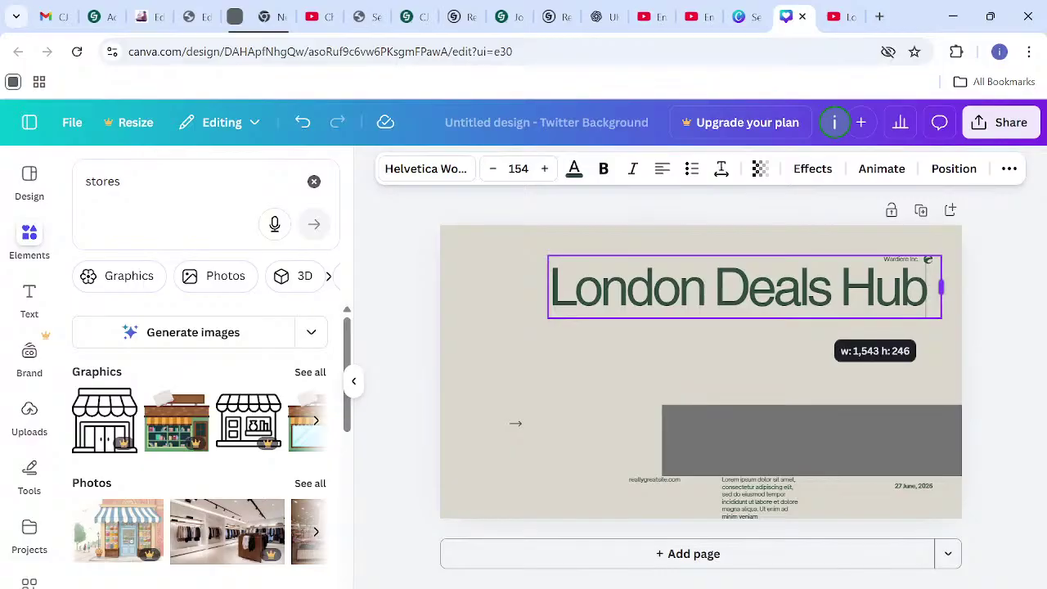
{"action": "left_click", "coordinate": [388, 293]}
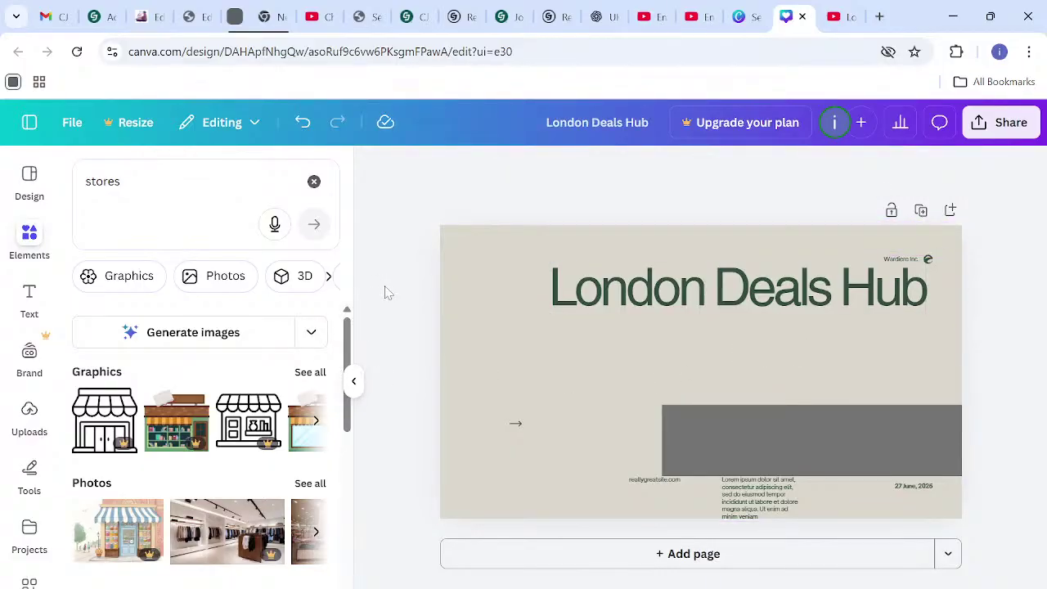
{"action": "left_click_drag", "start_coordinate": [772, 296], "coordinate": [728, 299]}
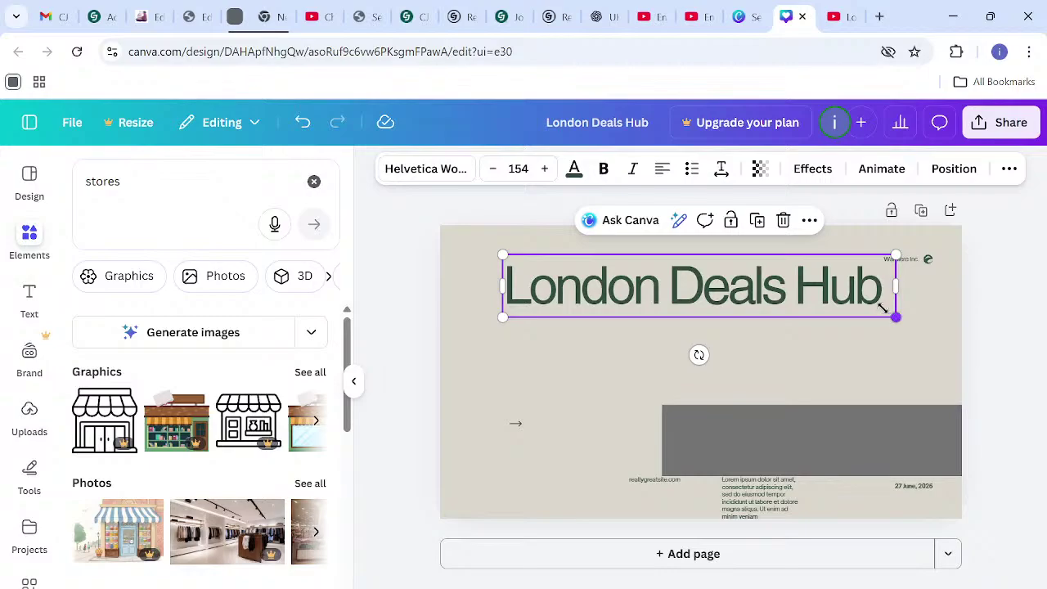
{"action": "left_click_drag", "start_coordinate": [882, 308], "coordinate": [855, 299]}
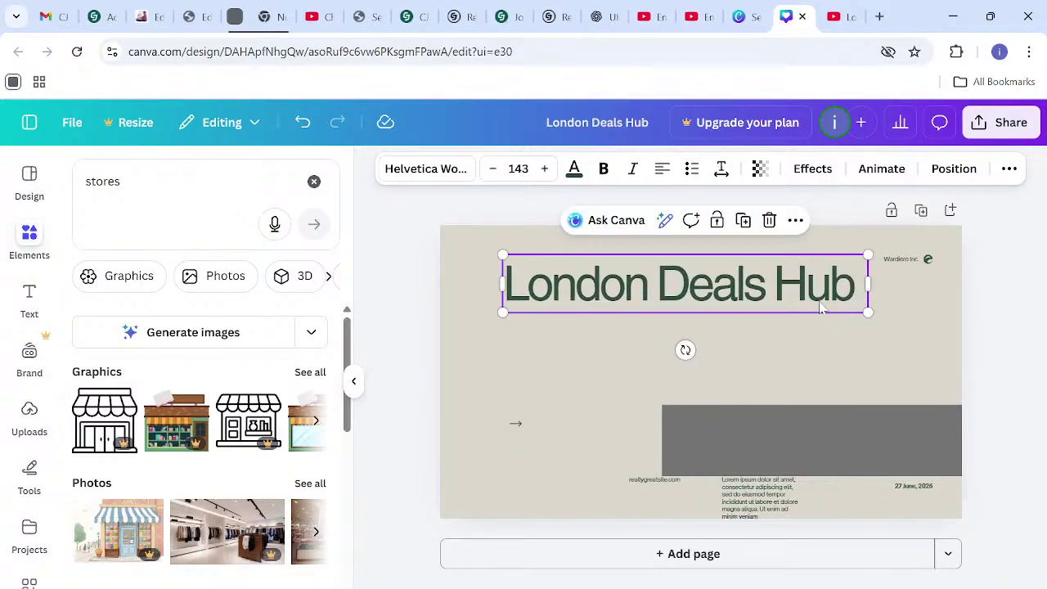
{"action": "left_click", "coordinate": [978, 299]}
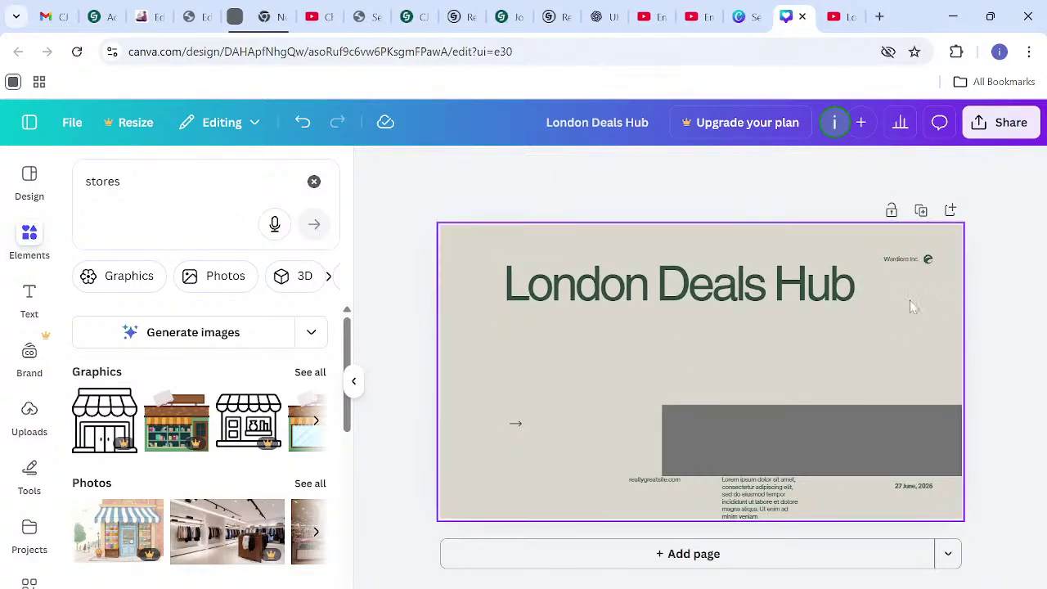
{"action": "left_click_drag", "start_coordinate": [730, 301], "coordinate": [736, 304]}
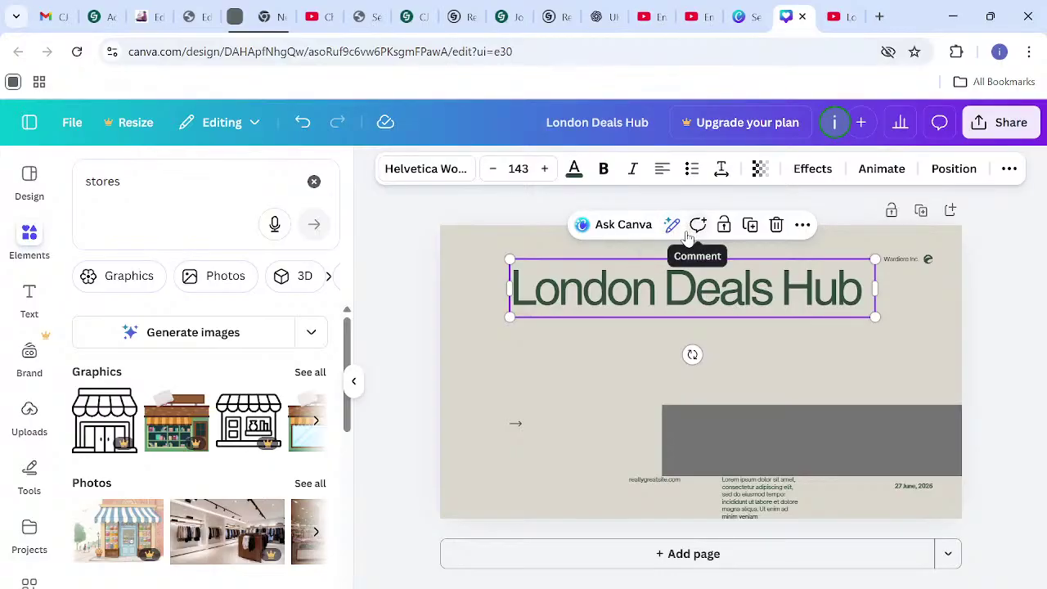
{"action": "left_click", "coordinate": [834, 9]}
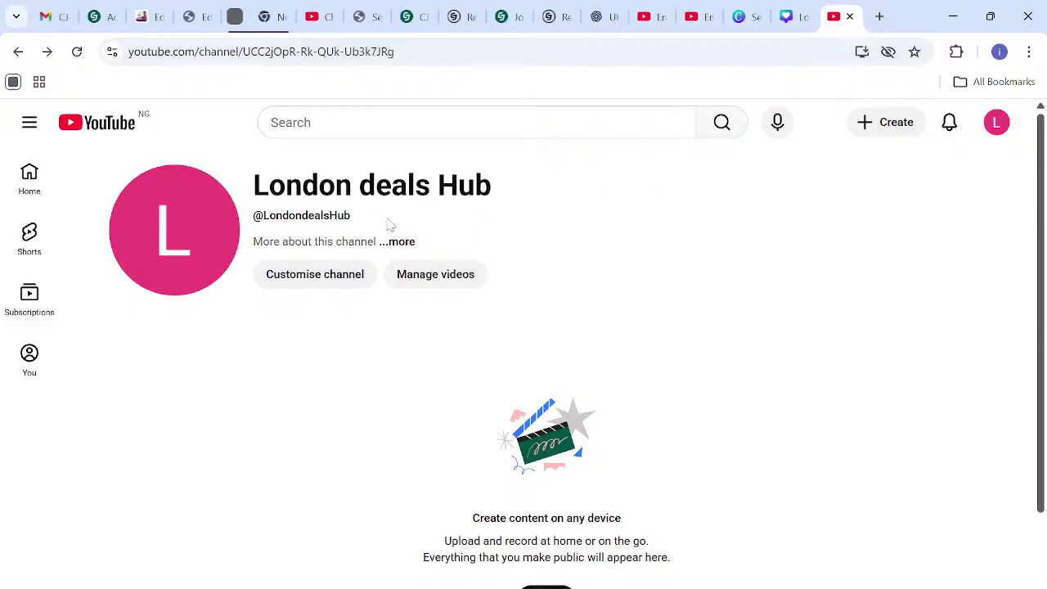
Step: Check the channel info and the Channel customisation banner image requirements, then return to Canva
{"action": "left_click", "coordinate": [402, 243]}
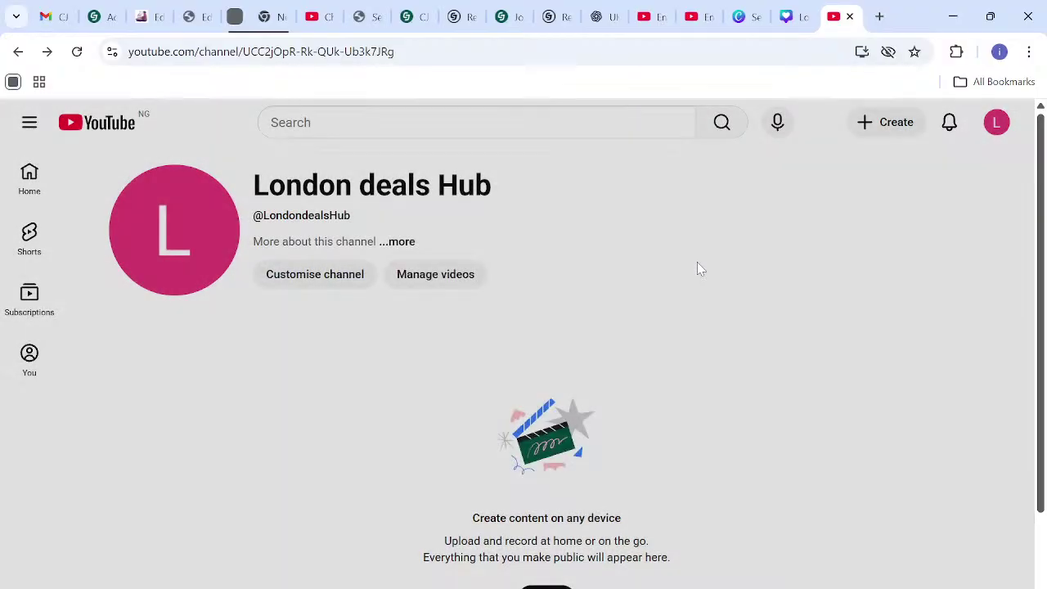
{"action": "left_click", "coordinate": [684, 270]}
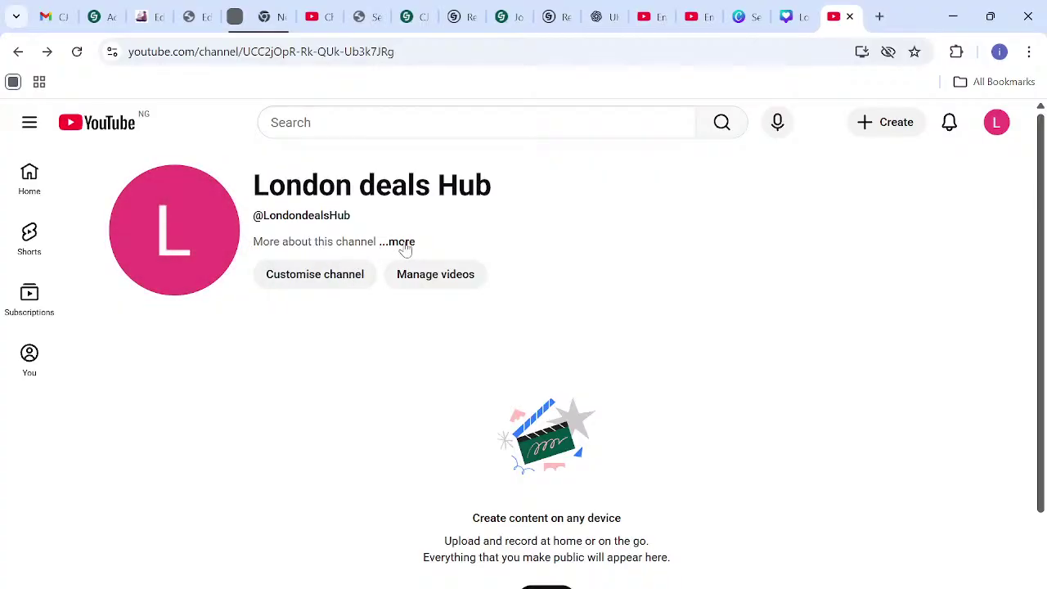
{"action": "left_click", "coordinate": [155, 241]}
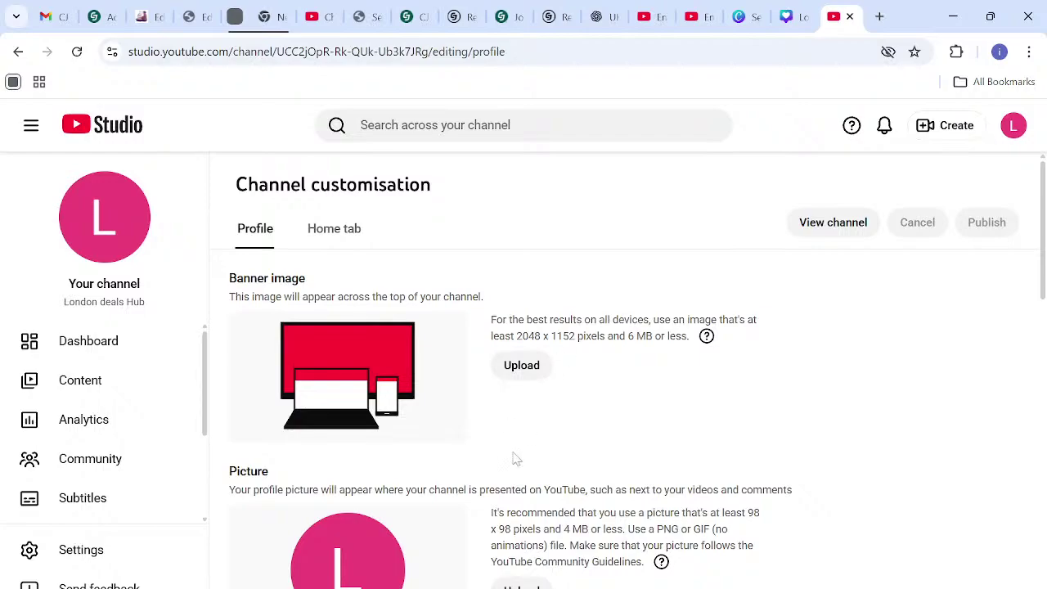
{"action": "scroll", "coordinate": [993, 351], "scroll_direction": "down", "scroll_amount": 1}
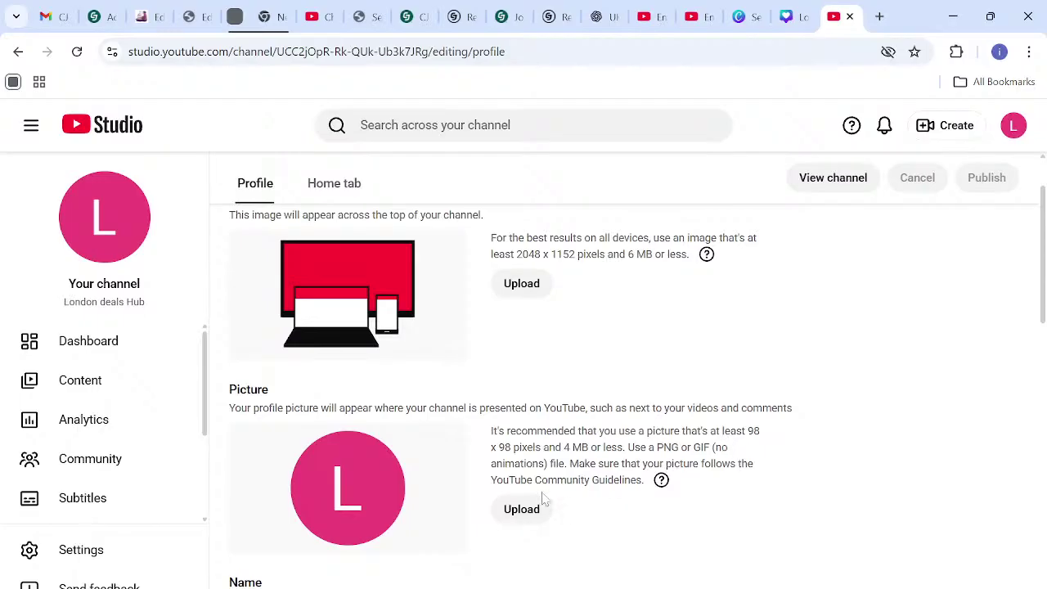
{"action": "left_click", "coordinate": [792, 16]}
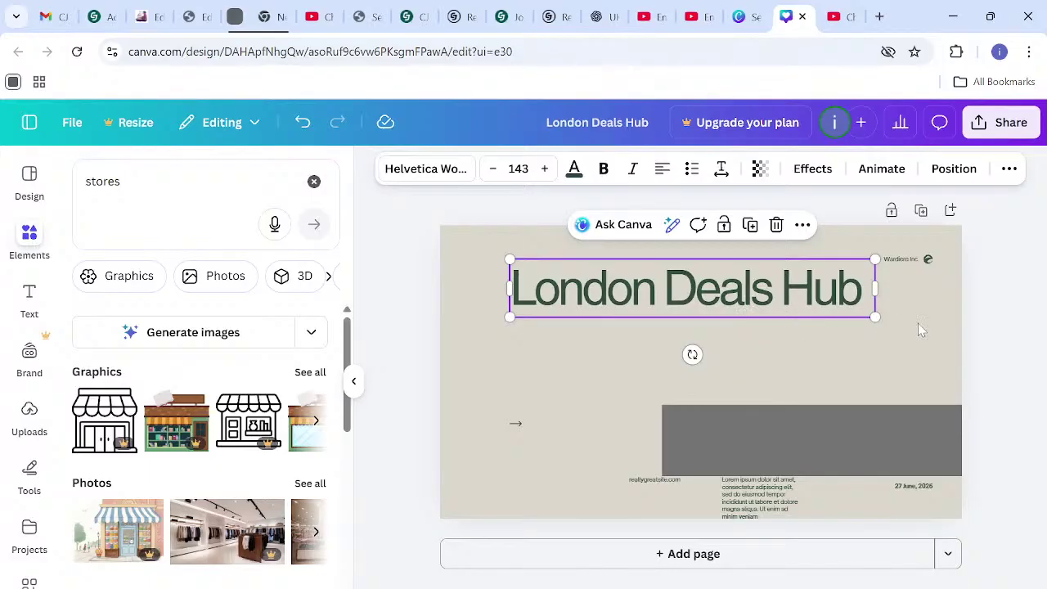
Step: Centre the London Deals Hub heading horizontally, browse all 'stores' graphics, then clear that search
{"action": "left_click", "coordinate": [1021, 300]}
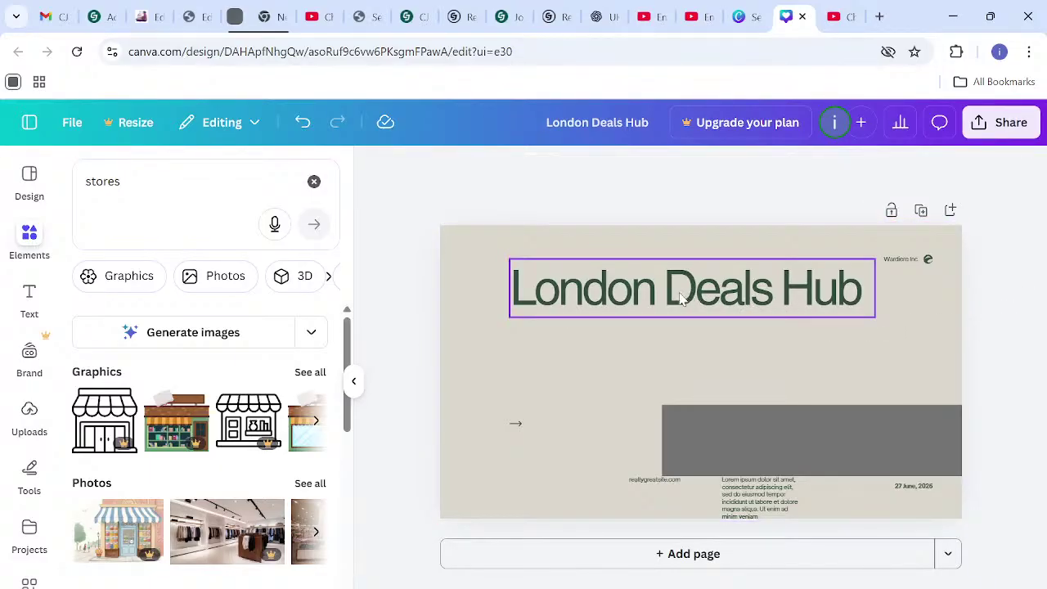
{"action": "mouse_move", "coordinate": [686, 298]}
{"action": "left_mouse_down"}
{"action": "mouse_move", "coordinate": [667, 290]}
{"action": "mouse_move", "coordinate": [679, 294]}
{"action": "left_mouse_up"}
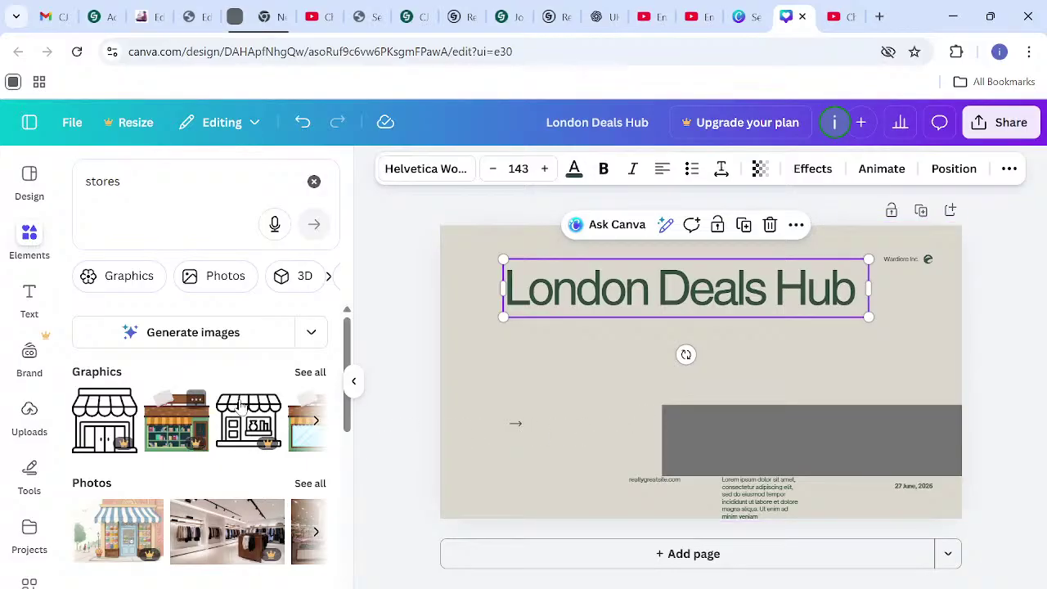
{"action": "left_click", "coordinate": [316, 372]}
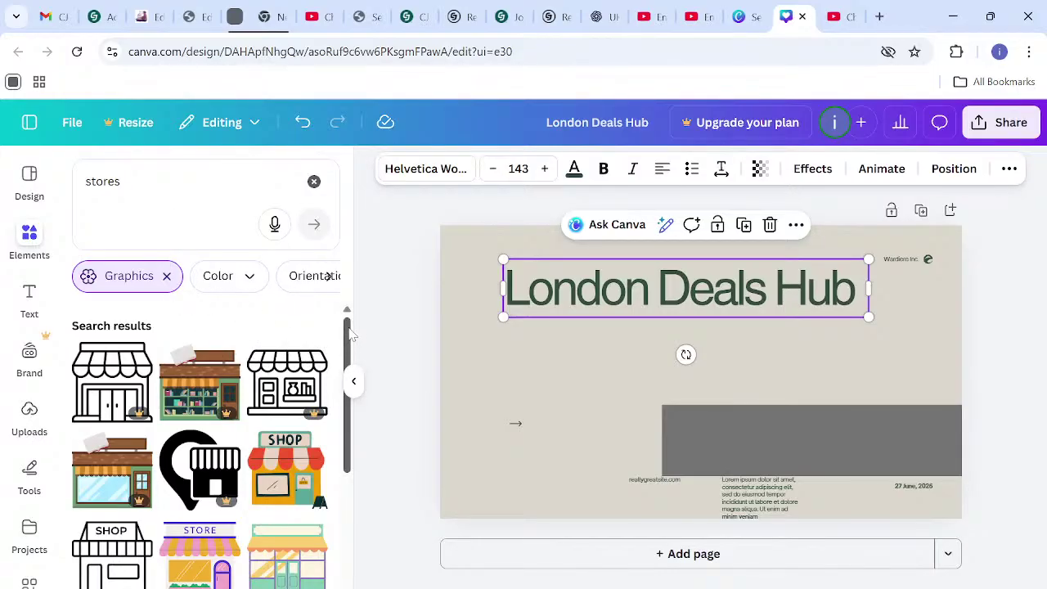
{"action": "scroll", "coordinate": [350, 352], "scroll_direction": "down", "scroll_amount": 2}
{"action": "mouse_move", "coordinate": [350, 360]}
{"action": "left_mouse_down"}
{"action": "mouse_move", "coordinate": [366, 584]}
{"action": "mouse_move", "coordinate": [350, 360]}
{"action": "left_mouse_up"}
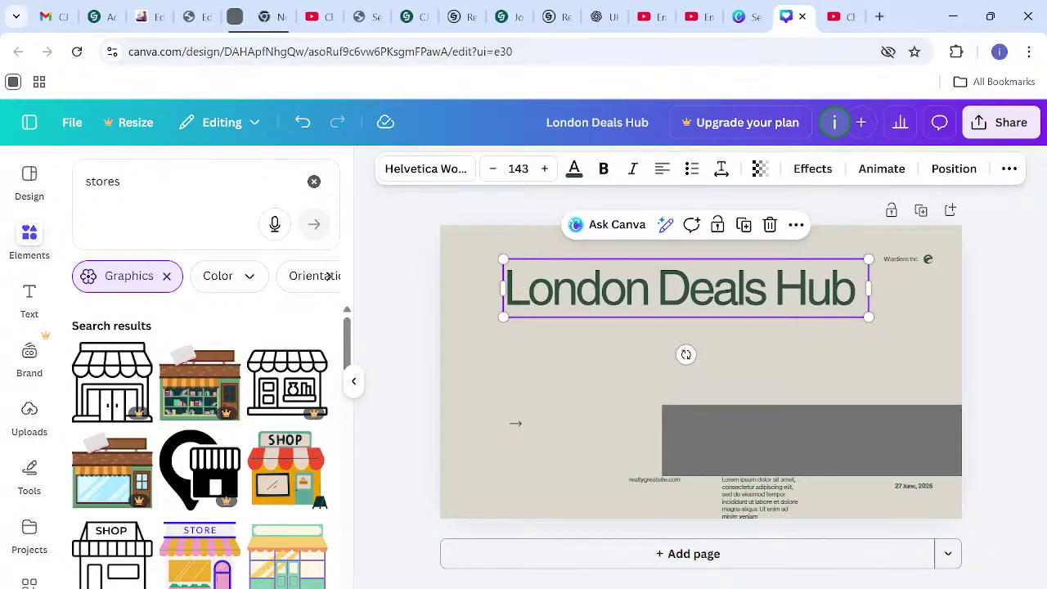
{"action": "left_click", "coordinate": [314, 181]}
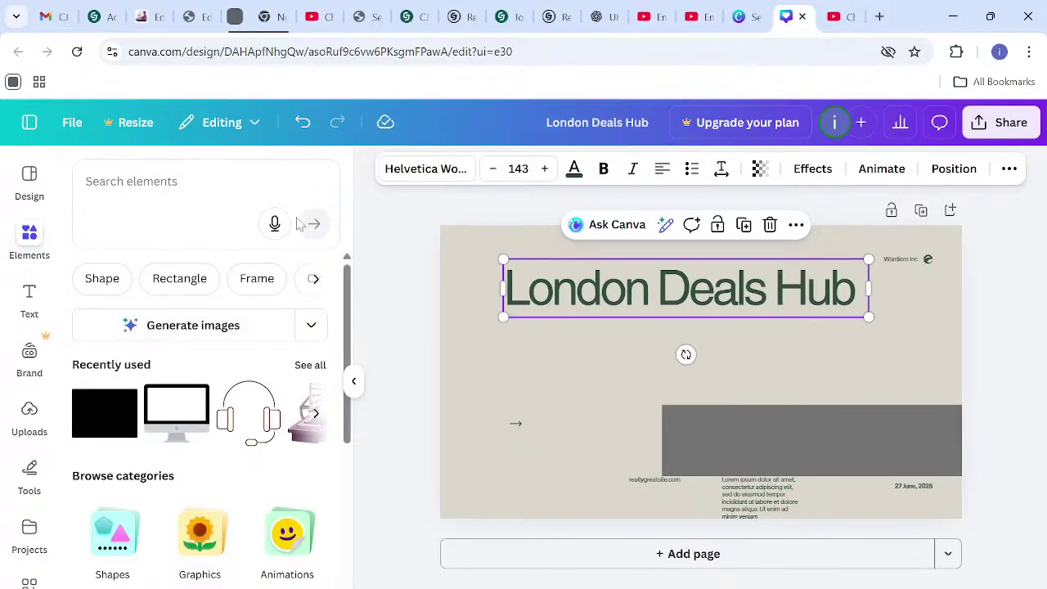
Step: Type 'online s' into the elements search, then switch to the other YouTube channel page
{"action": "left_click", "coordinate": [176, 238]}
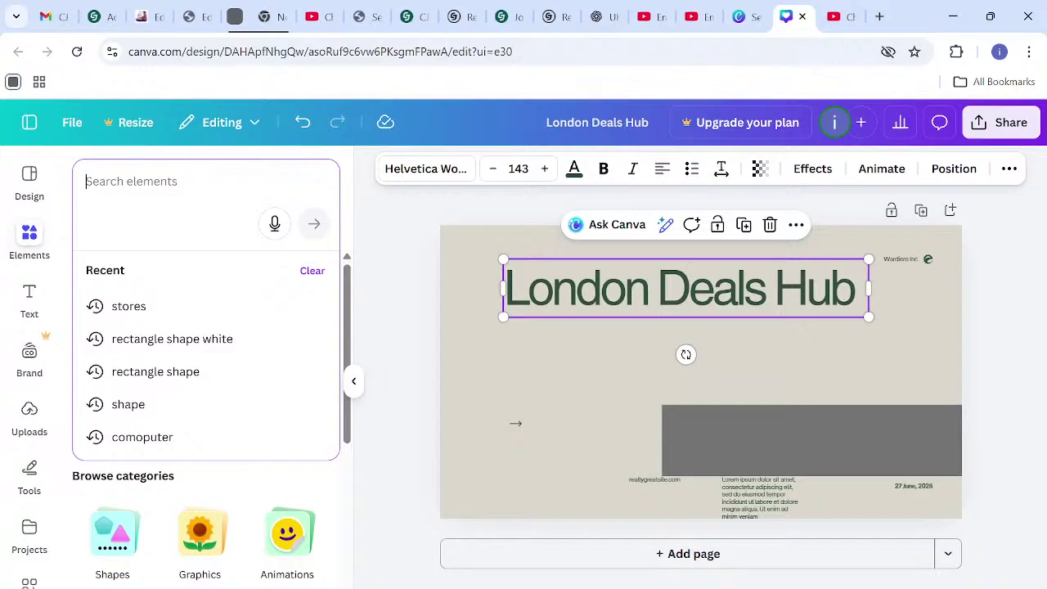
{"action": "type", "text": "online s"}
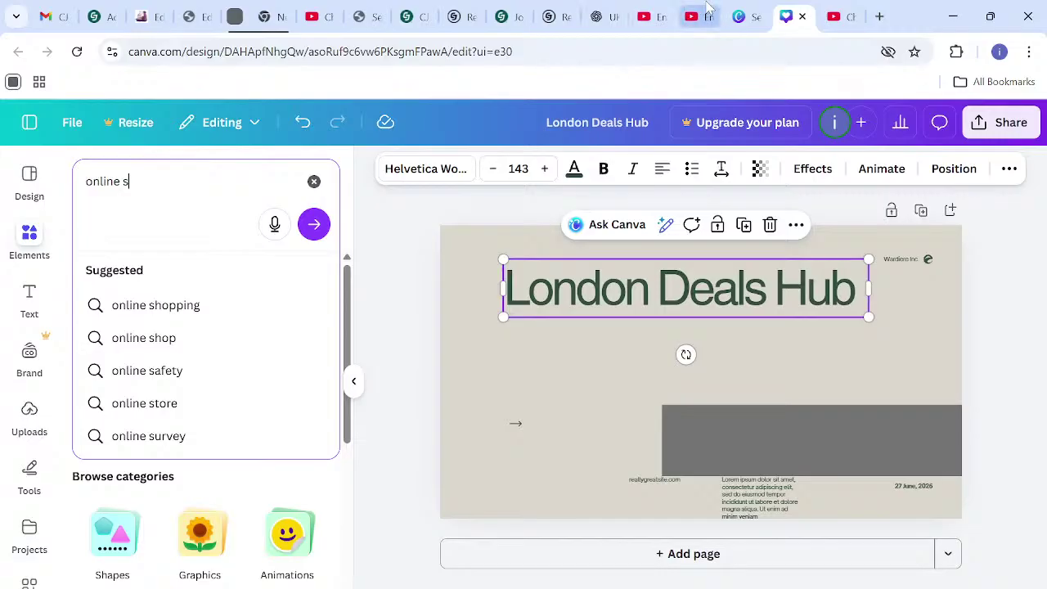
{"action": "left_click", "coordinate": [646, 18]}
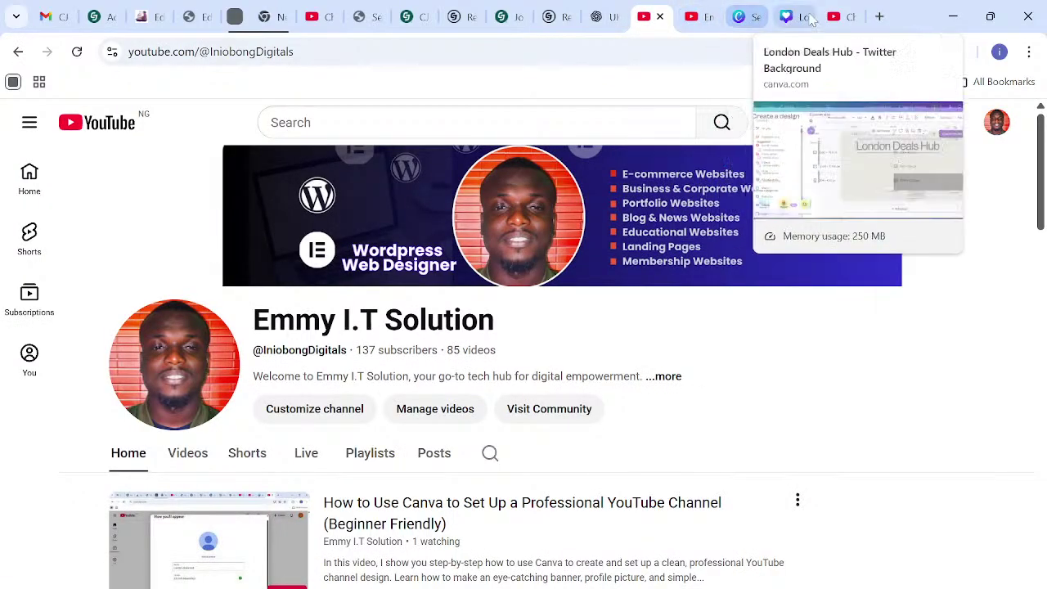
Step: In a new tab, try the mistyped address sorachagpt.com, retry twice, then start retyping the address with 's'
{"action": "left_click", "coordinate": [880, 17]}
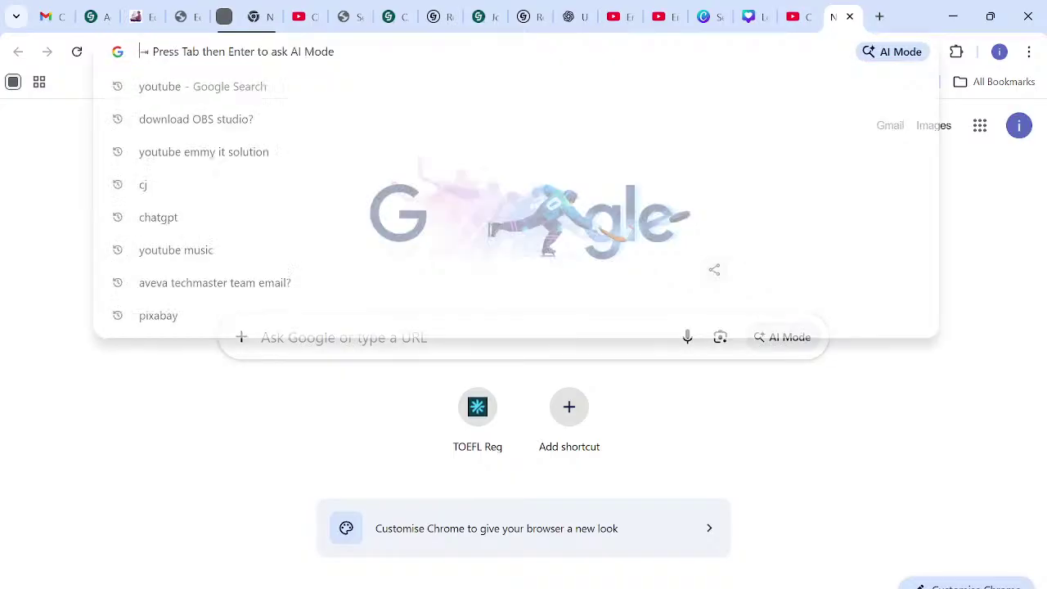
{"action": "type", "text": "sora"}
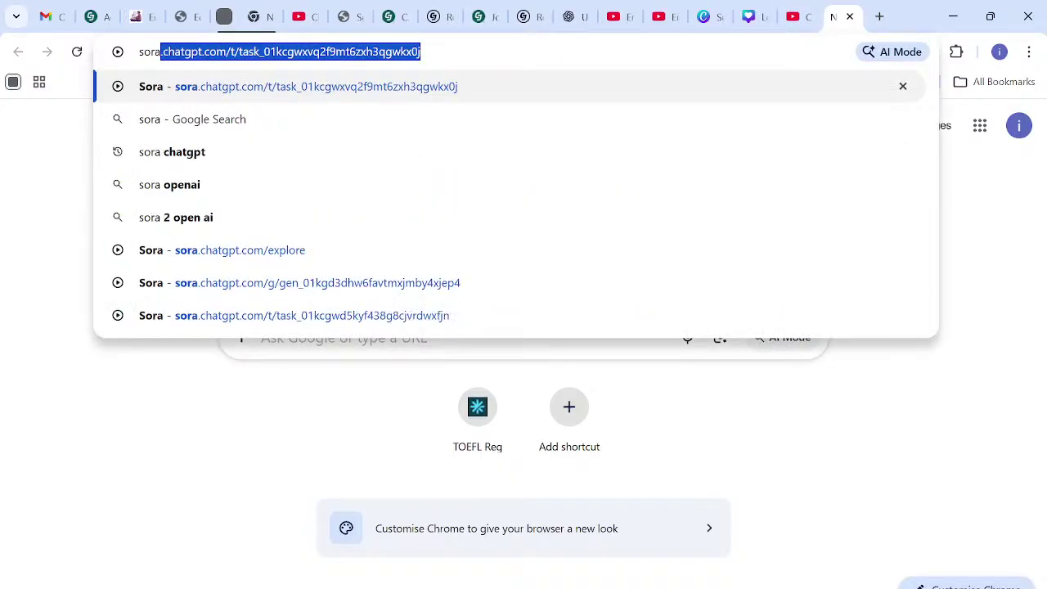
{"action": "type", "text": "chagpt"}
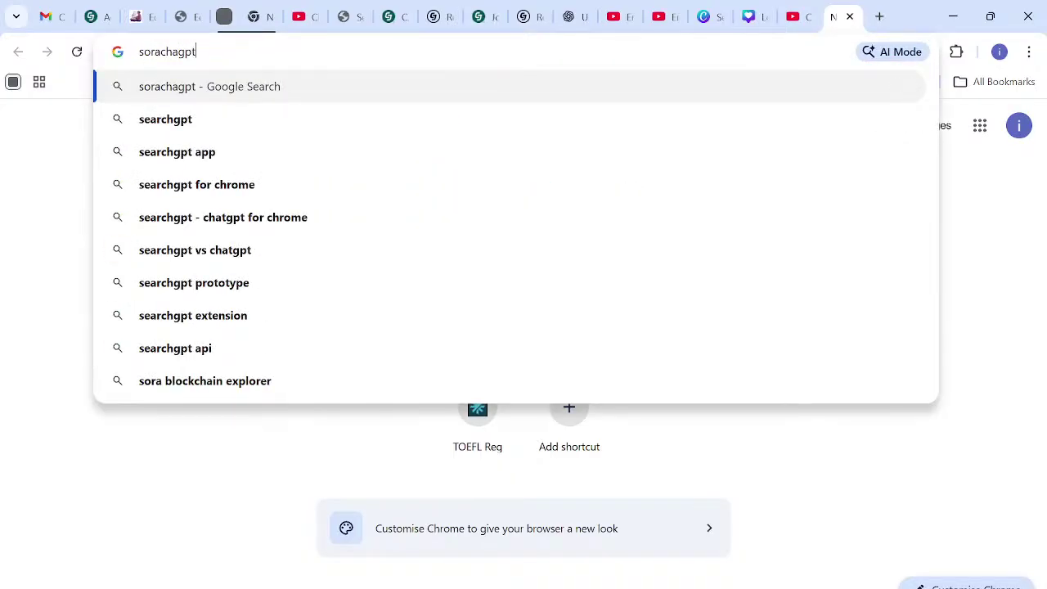
{"action": "type", "text": "."}
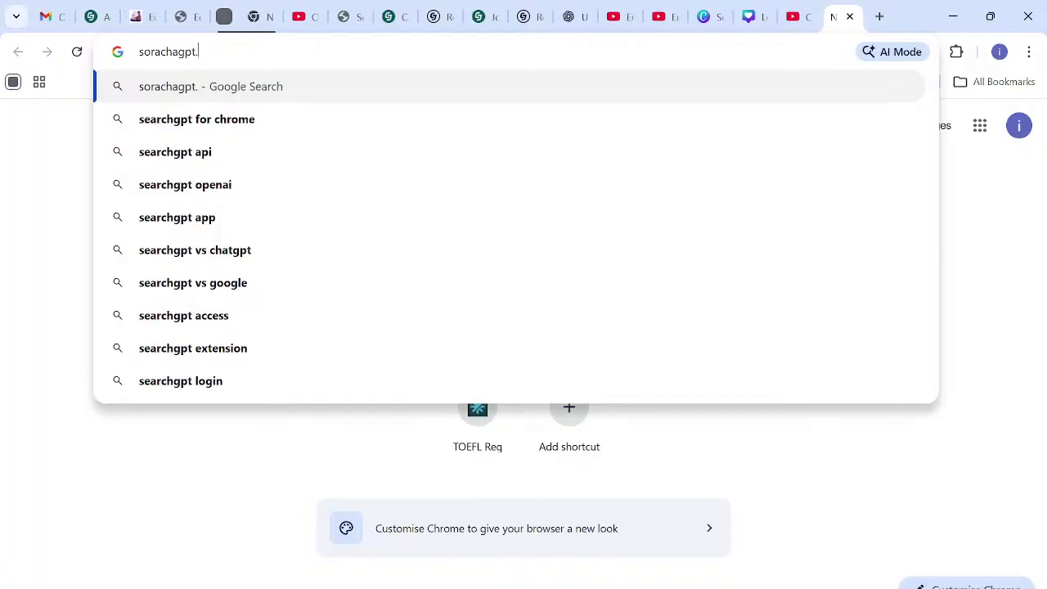
{"action": "type", "text": "com"}
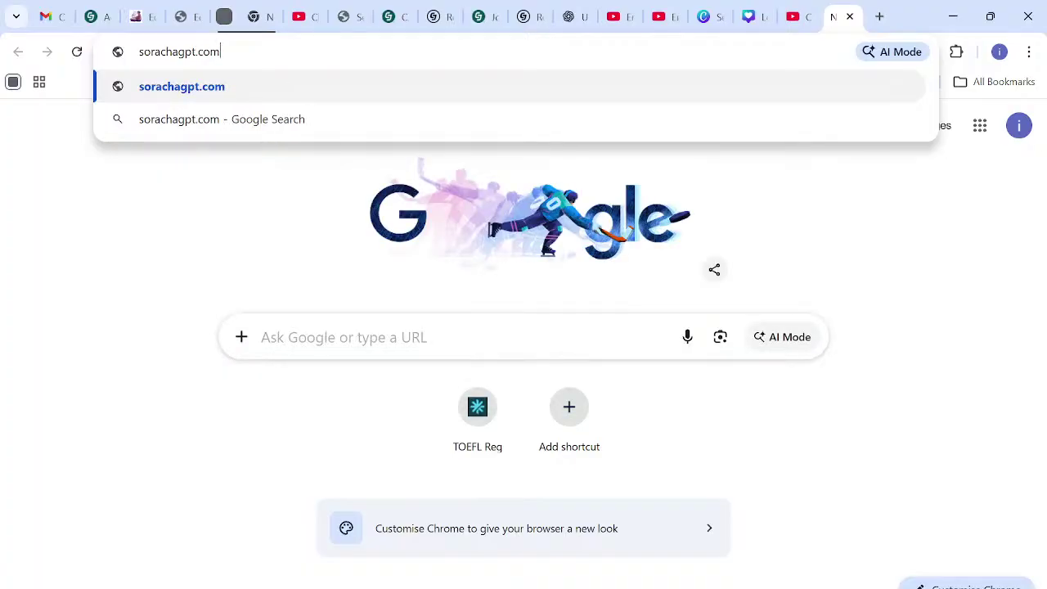
{"action": "key", "text": "Return"}
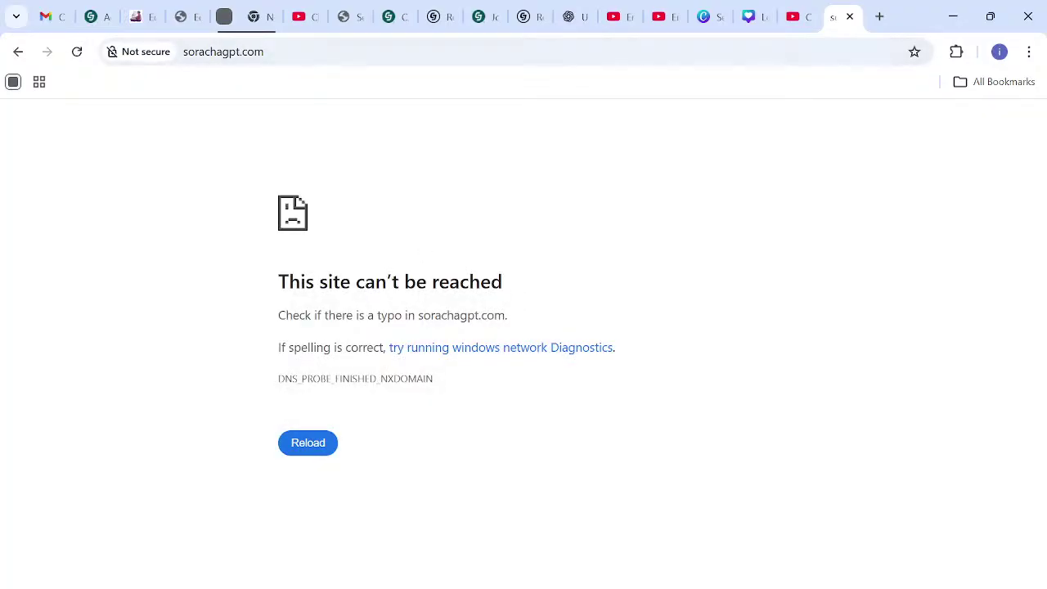
{"action": "left_click", "coordinate": [310, 447]}
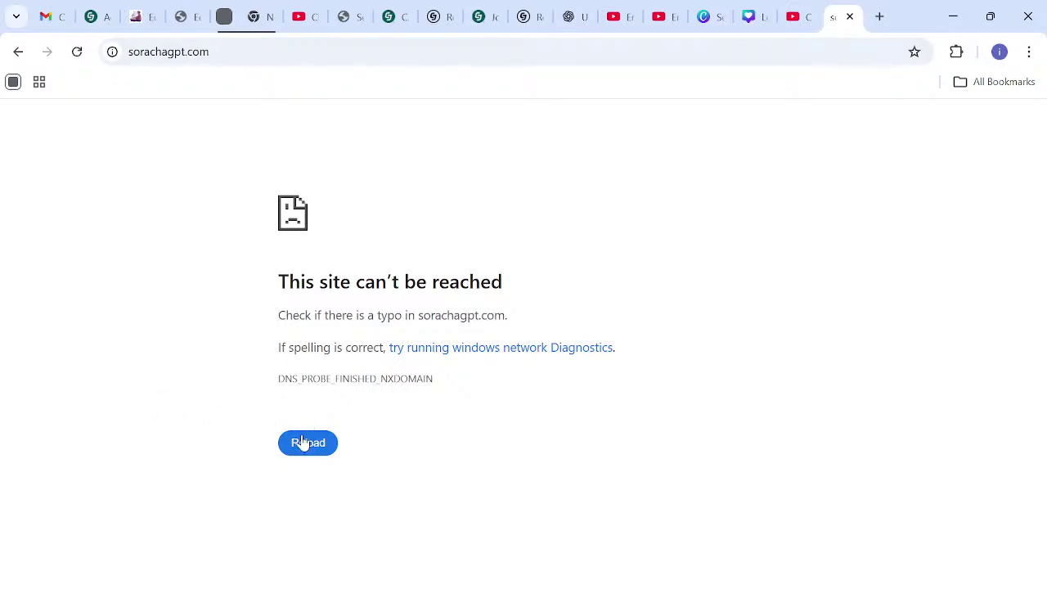
{"action": "left_click", "coordinate": [306, 452]}
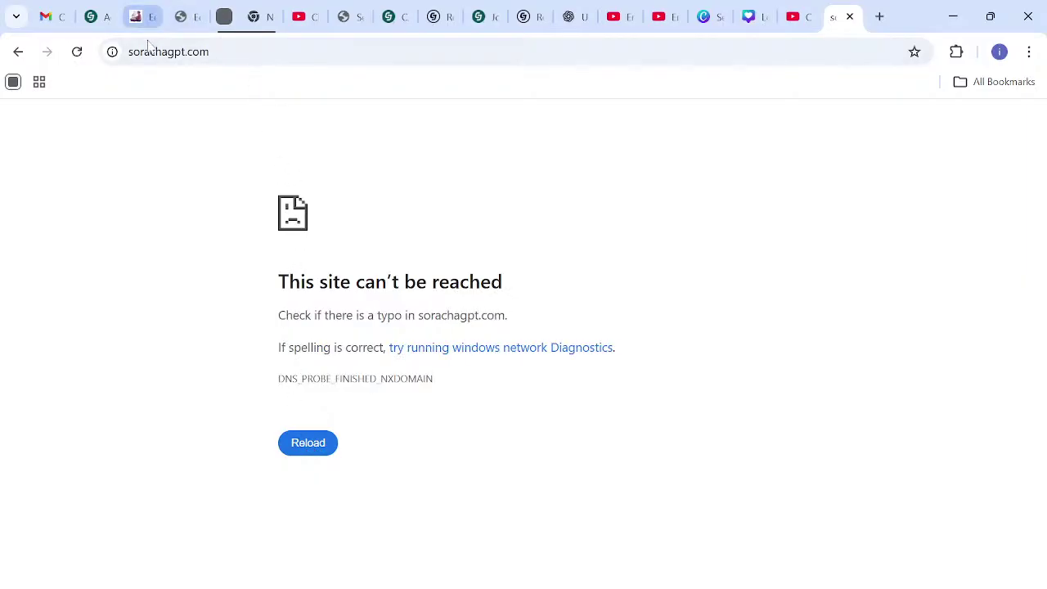
{"action": "key", "text": "ctrl+l"}
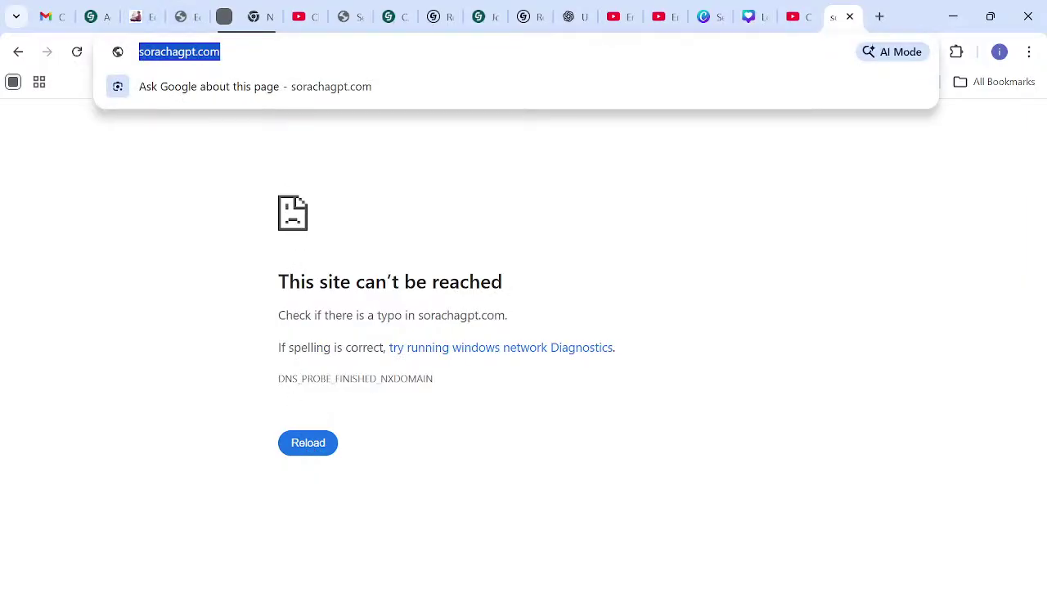
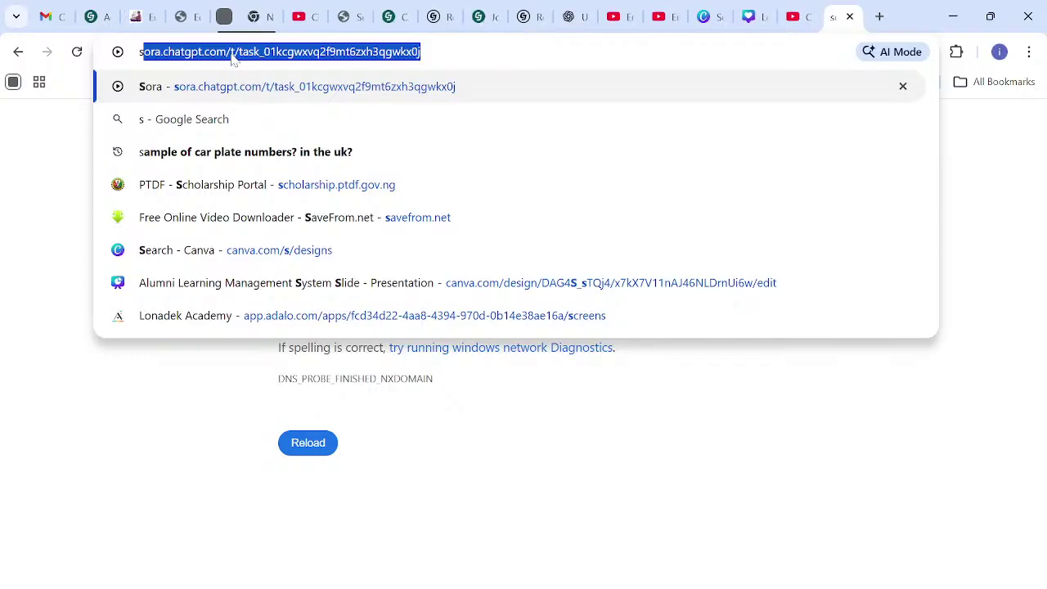
Step: In the Sora task, submit a 1:1 prompt 'beautiful picture of online stores', then return to Canva
{"action": "left_click", "coordinate": [287, 95]}
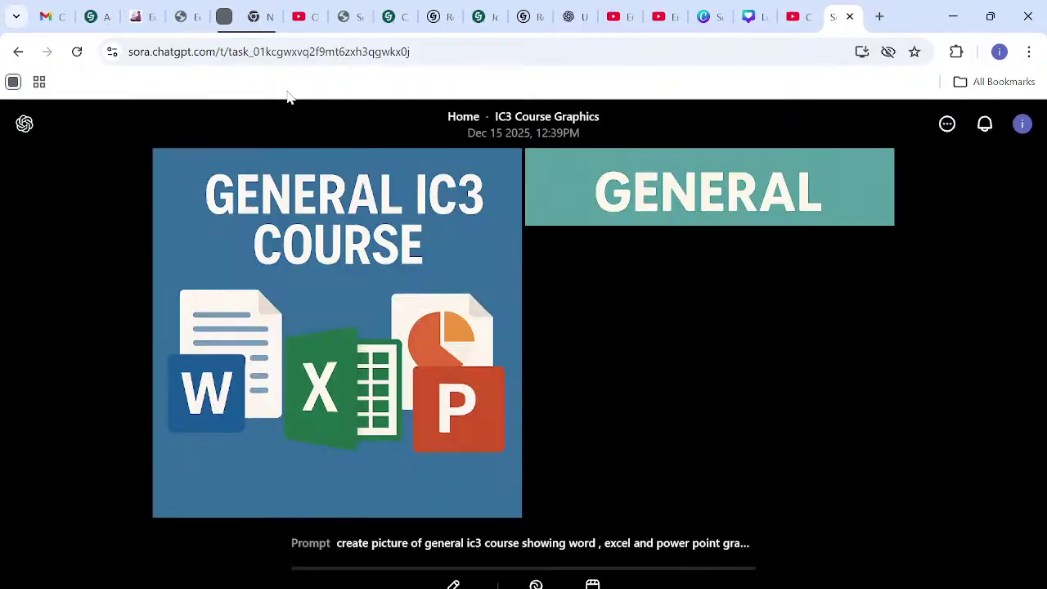
{"action": "left_click", "coordinate": [494, 545]}
{"action": "key", "text": "ctrl+a"}
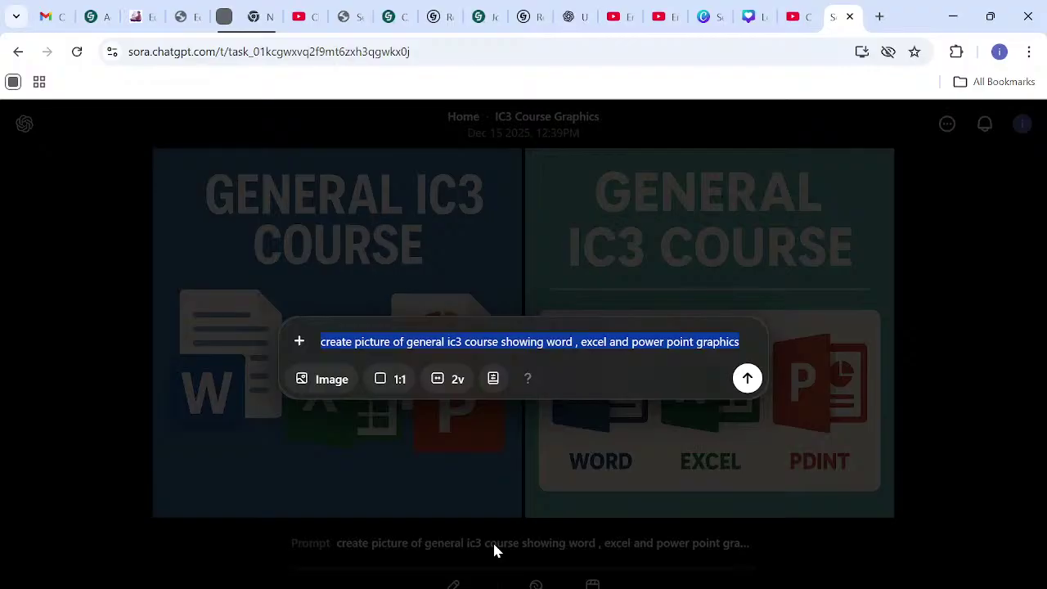
{"action": "type", "text": "beauti"}
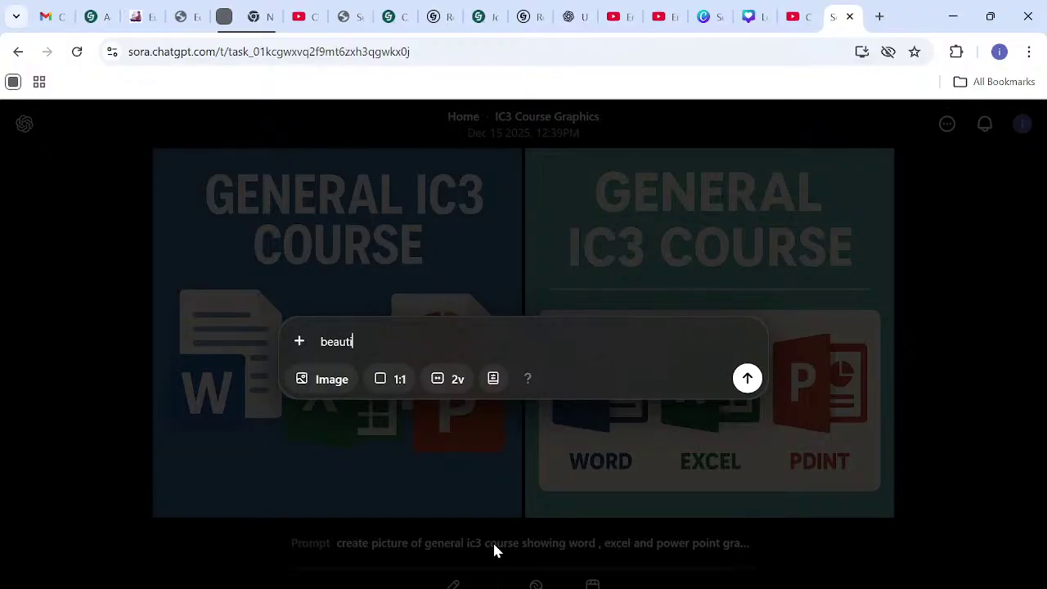
{"action": "type", "text": "ful picture of onlome"}
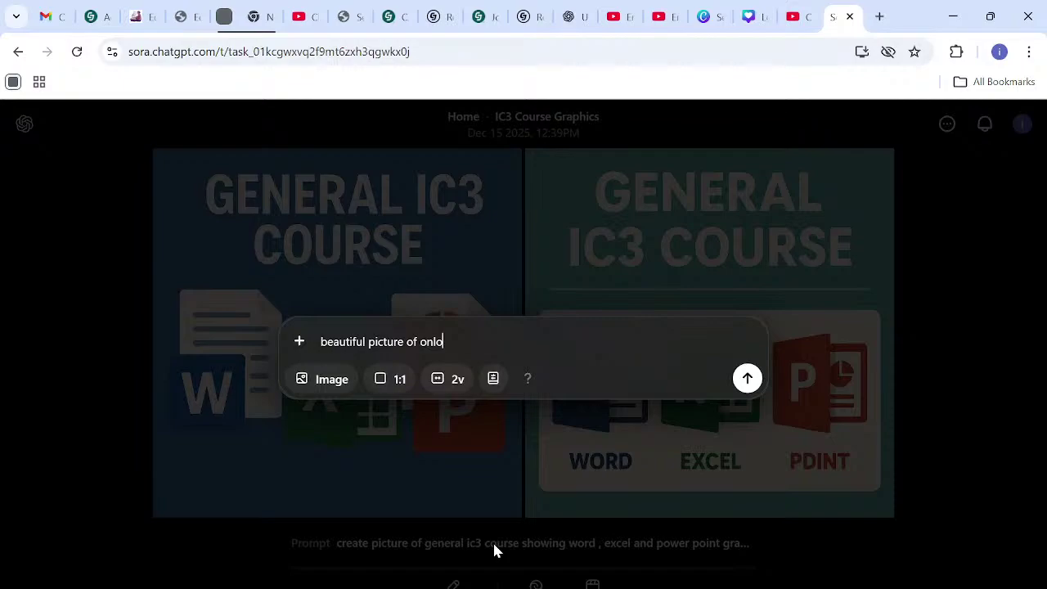
{"action": "key", "text": "BackSpace"}
{"action": "key", "text": "BackSpace"}
{"action": "key", "text": "BackSpace"}
{"action": "type", "text": "iine stoire s"}
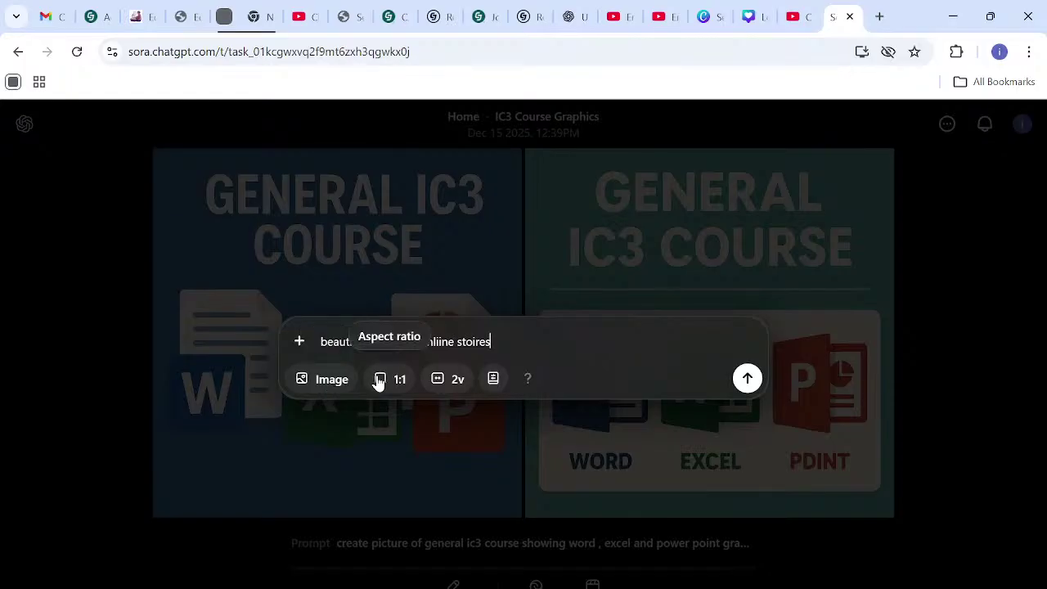
{"action": "left_click", "coordinate": [398, 393]}
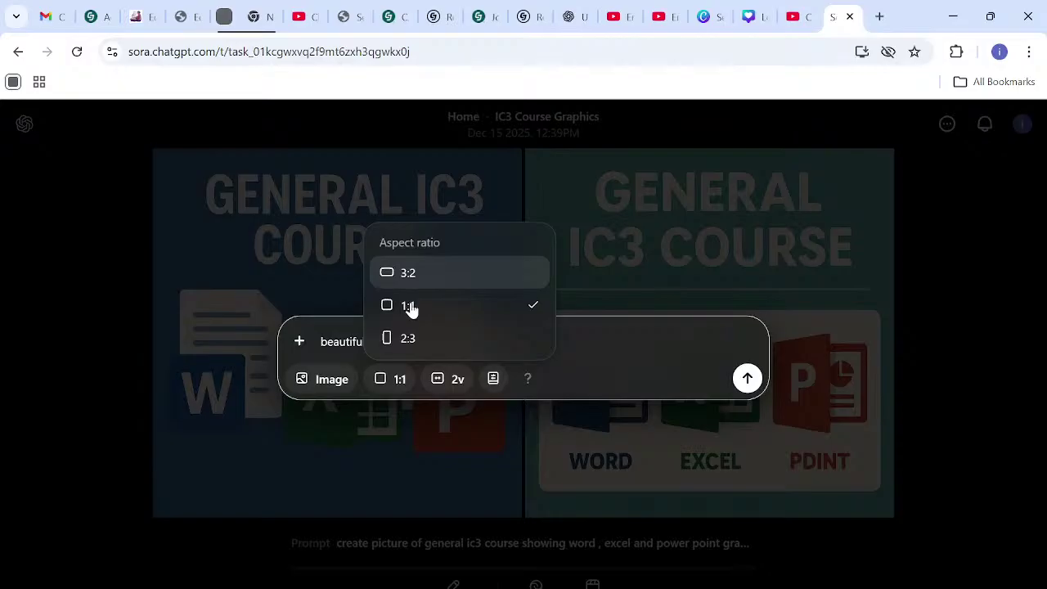
{"action": "left_click", "coordinate": [444, 309]}
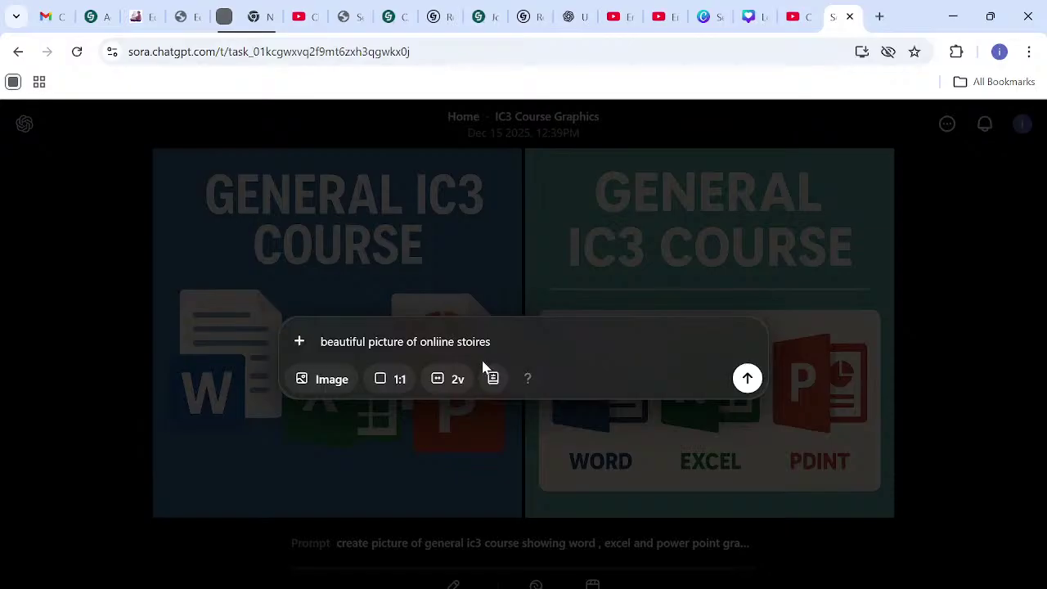
{"action": "left_click", "coordinate": [752, 380]}
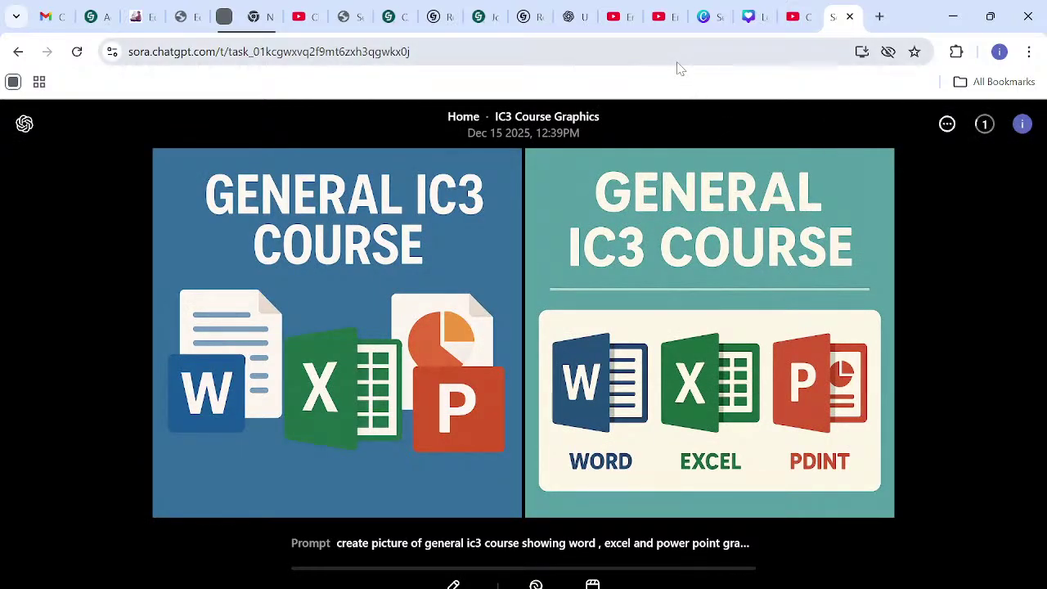
{"action": "left_click", "coordinate": [756, 23]}
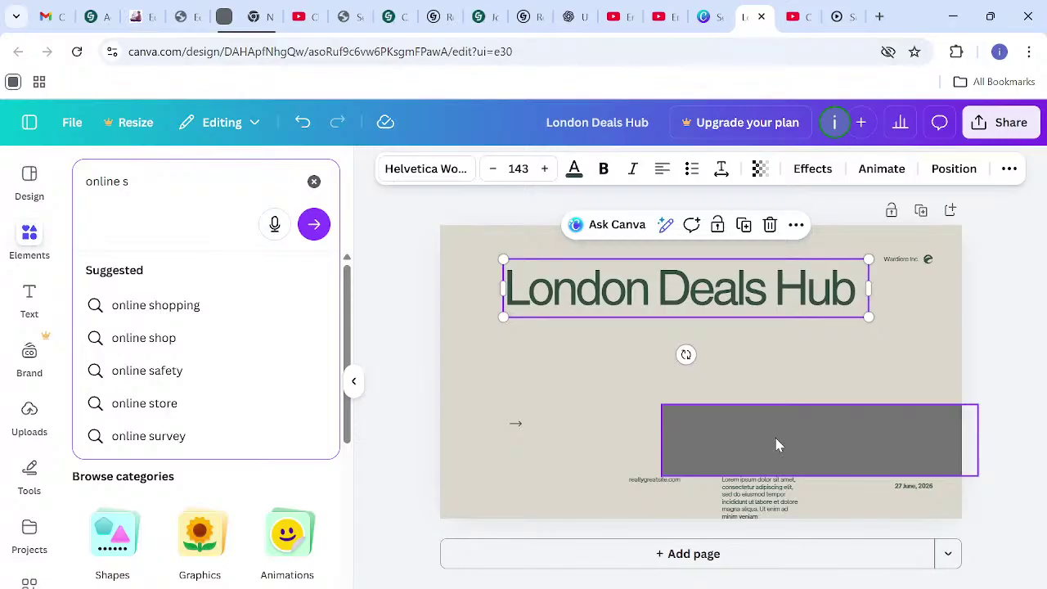
Step: Nudge the London Deals Hub title right, then higher and further right along the guides
{"action": "left_click_drag", "start_coordinate": [668, 293], "coordinate": [683, 293]}
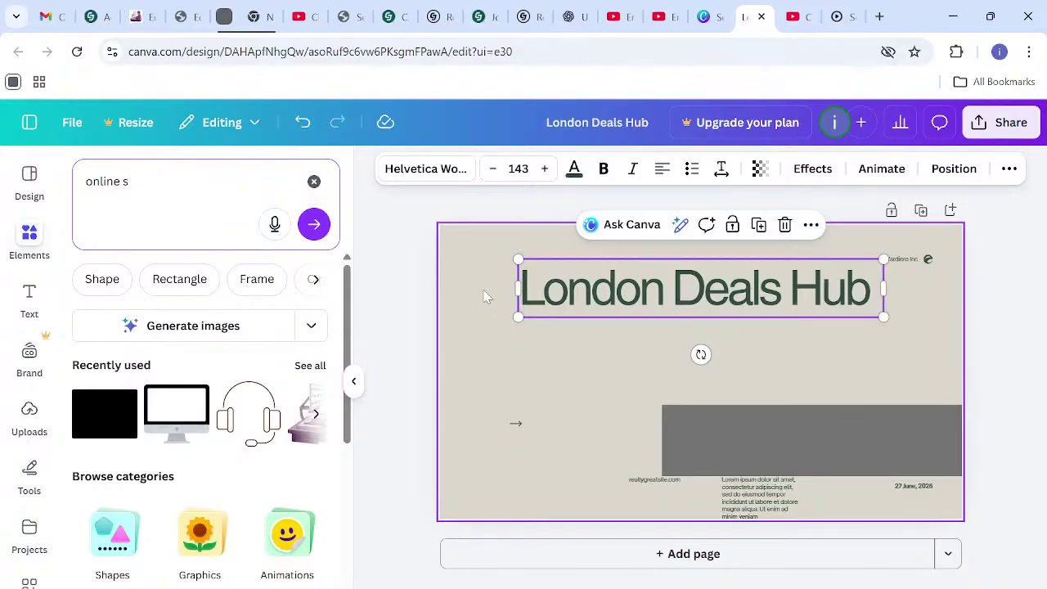
{"action": "left_click", "coordinate": [416, 374]}
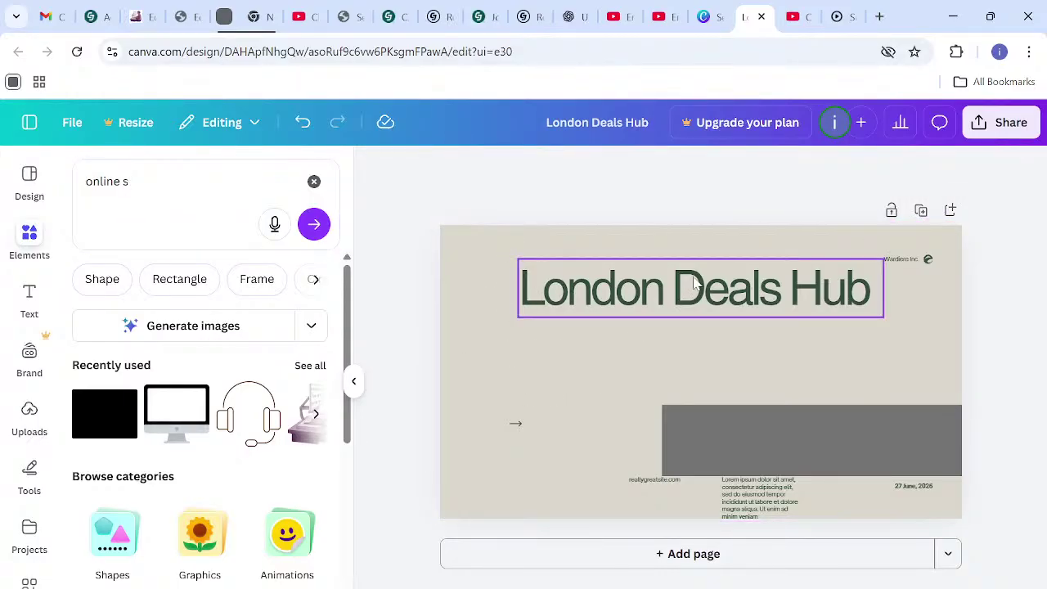
{"action": "mouse_move", "coordinate": [694, 282]}
{"action": "left_mouse_down"}
{"action": "mouse_move", "coordinate": [697, 303]}
{"action": "mouse_move", "coordinate": [701, 263]}
{"action": "left_mouse_up"}
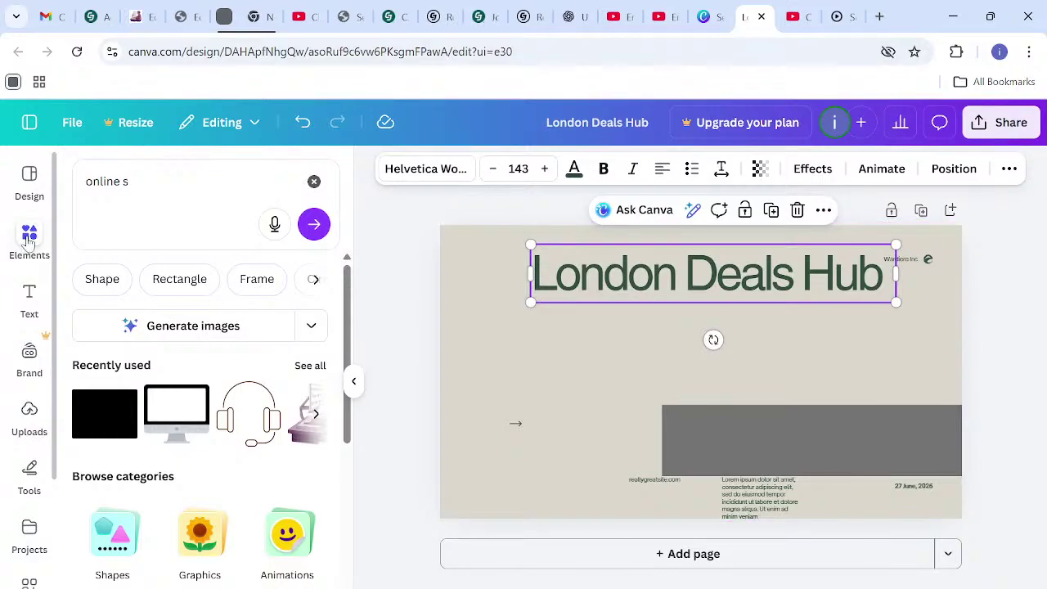
{"action": "left_click", "coordinate": [151, 204]}
{"action": "left_click", "coordinate": [27, 170]}
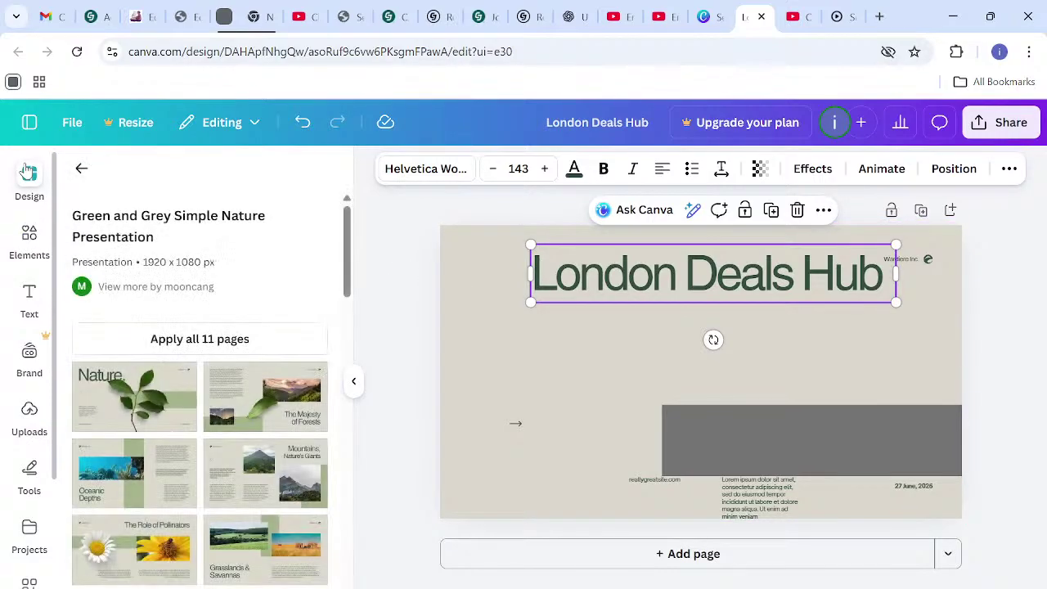
{"action": "left_click", "coordinate": [81, 168]}
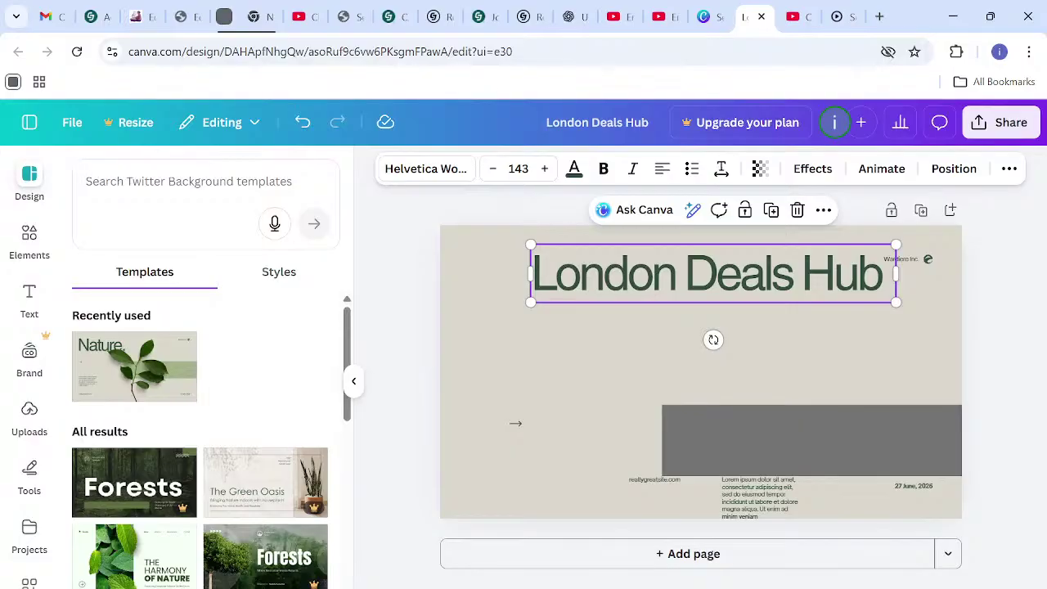
{"action": "left_click", "coordinate": [84, 176]}
{"action": "type", "text": "stores"}
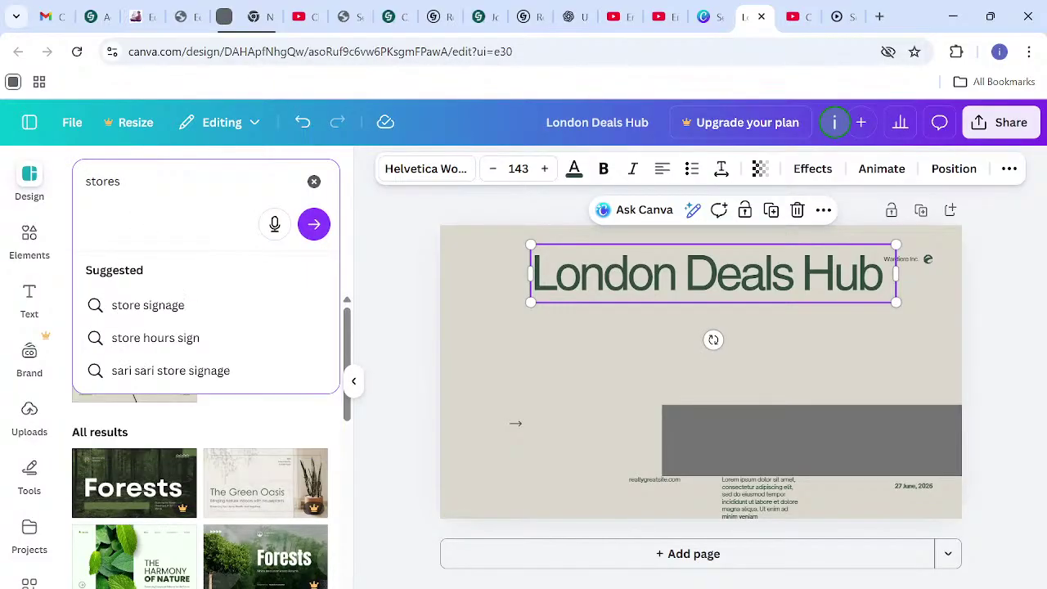
{"action": "key", "text": "Return"}
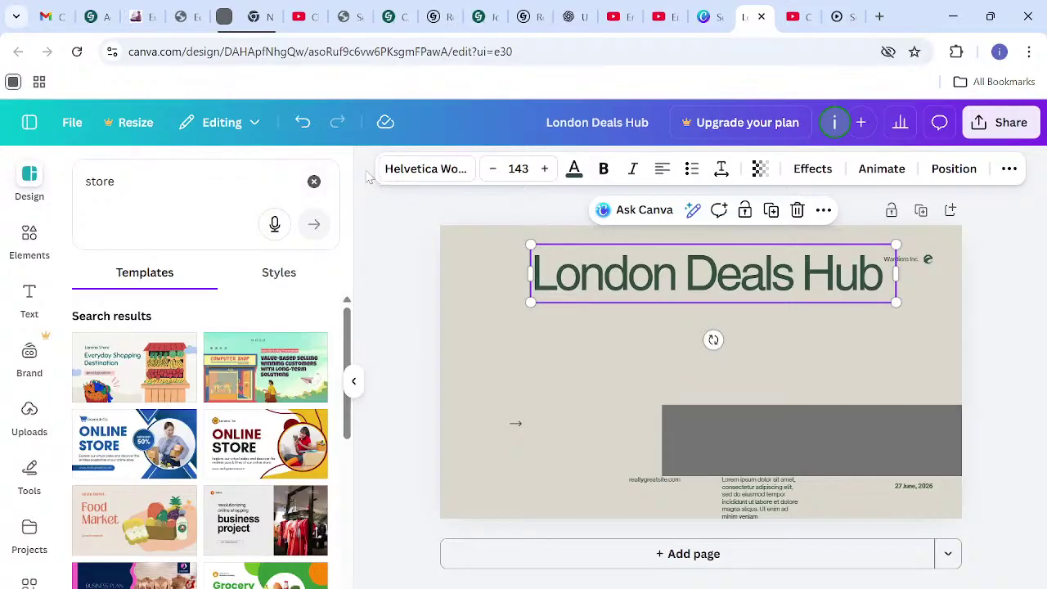
{"action": "left_click", "coordinate": [314, 180]}
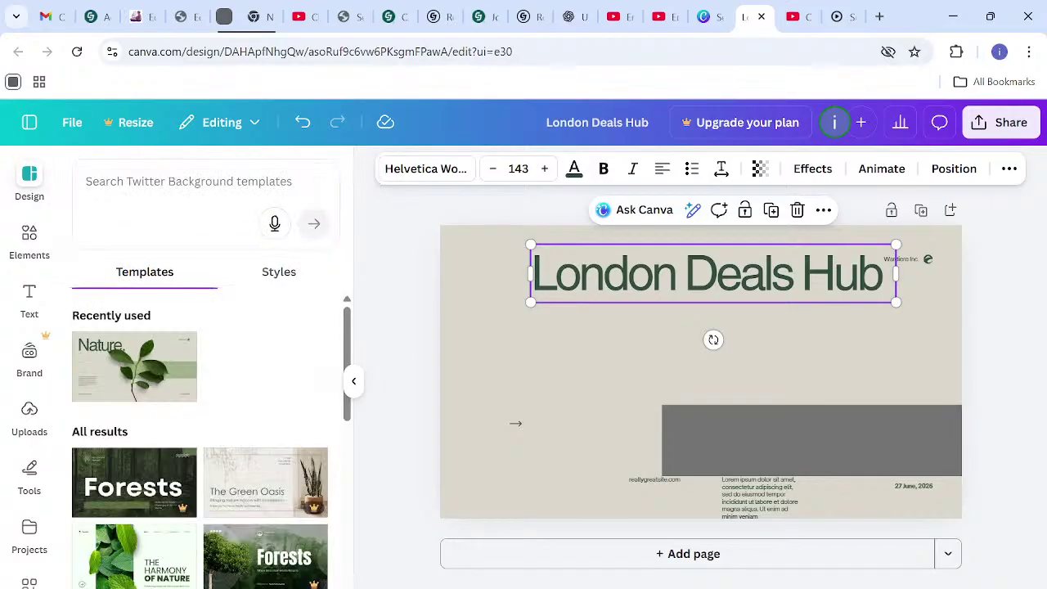
{"action": "left_click", "coordinate": [284, 280]}
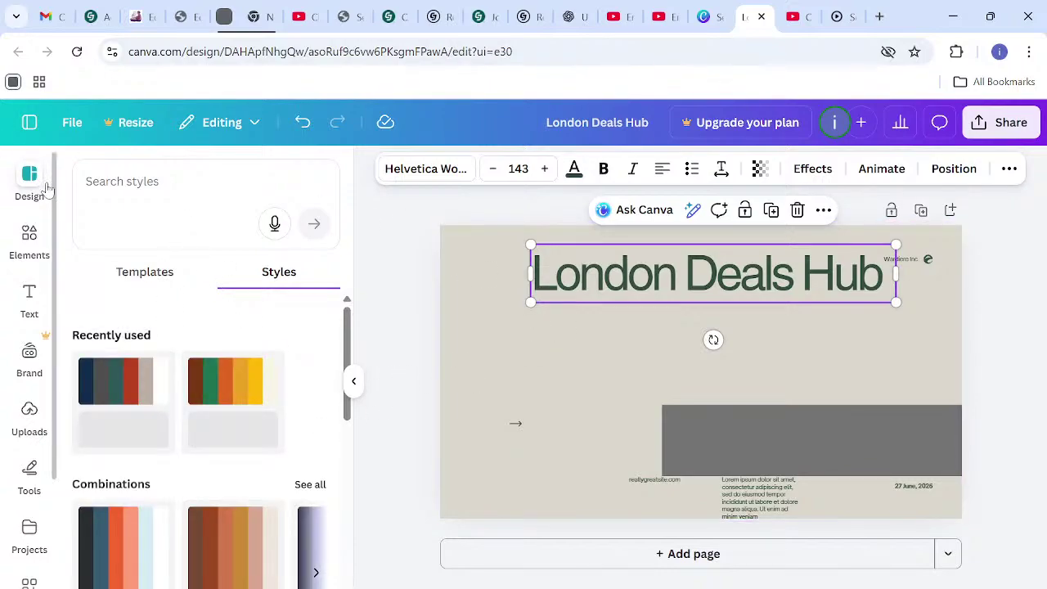
{"action": "left_click", "coordinate": [29, 237]}
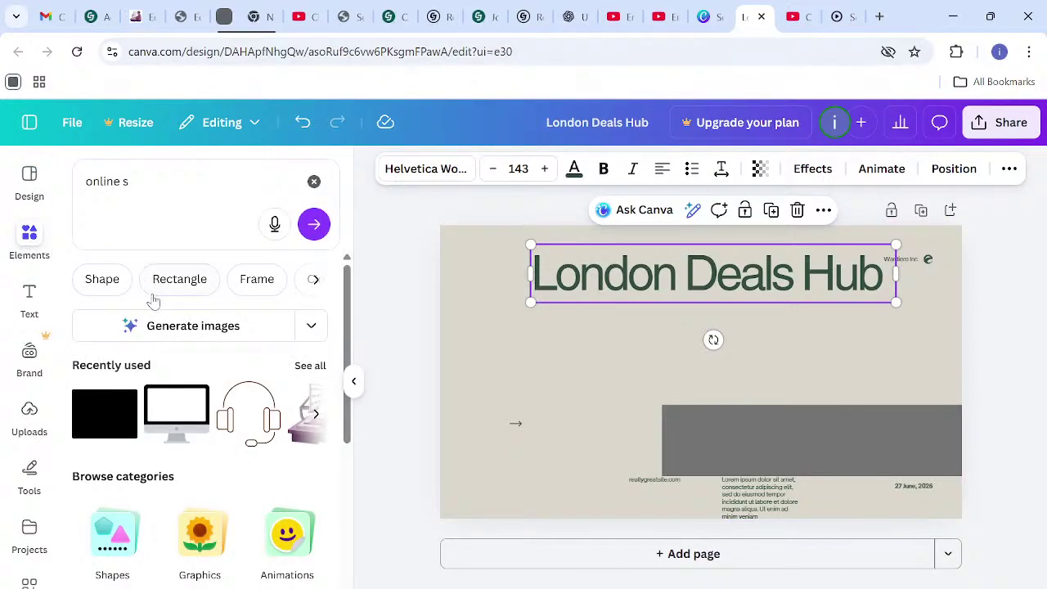
Step: Search elements for 'online shop' and scroll through all its Graphics results
{"action": "left_click", "coordinate": [188, 197]}
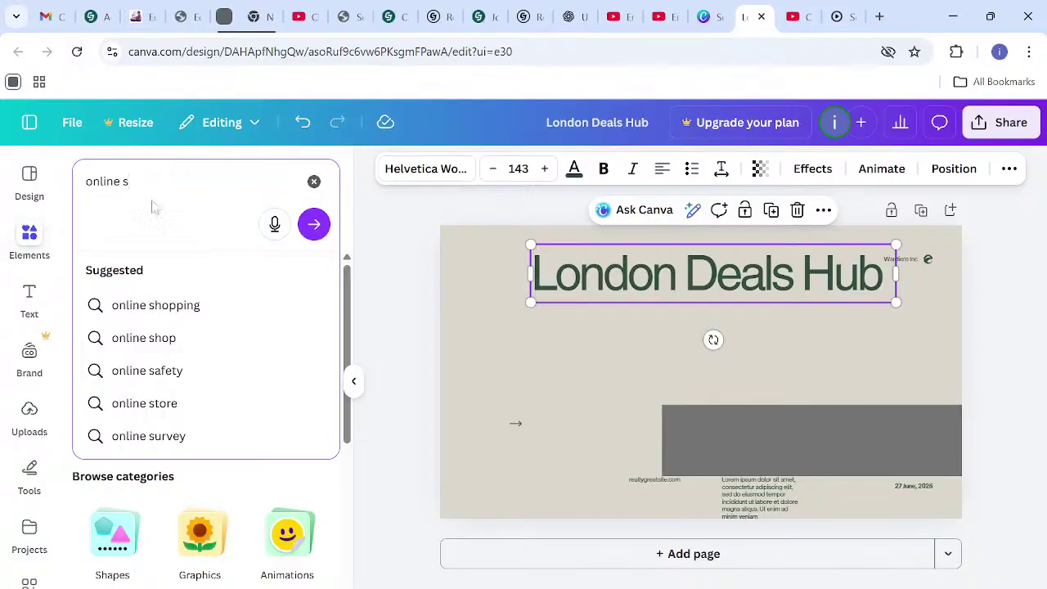
{"action": "left_click", "coordinate": [170, 338]}
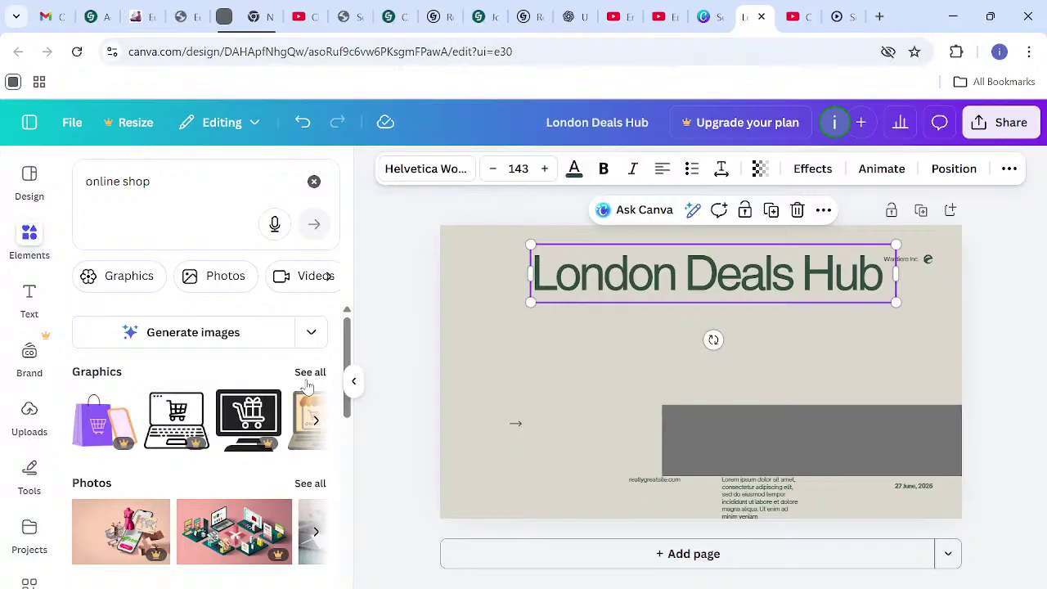
{"action": "left_click", "coordinate": [309, 375]}
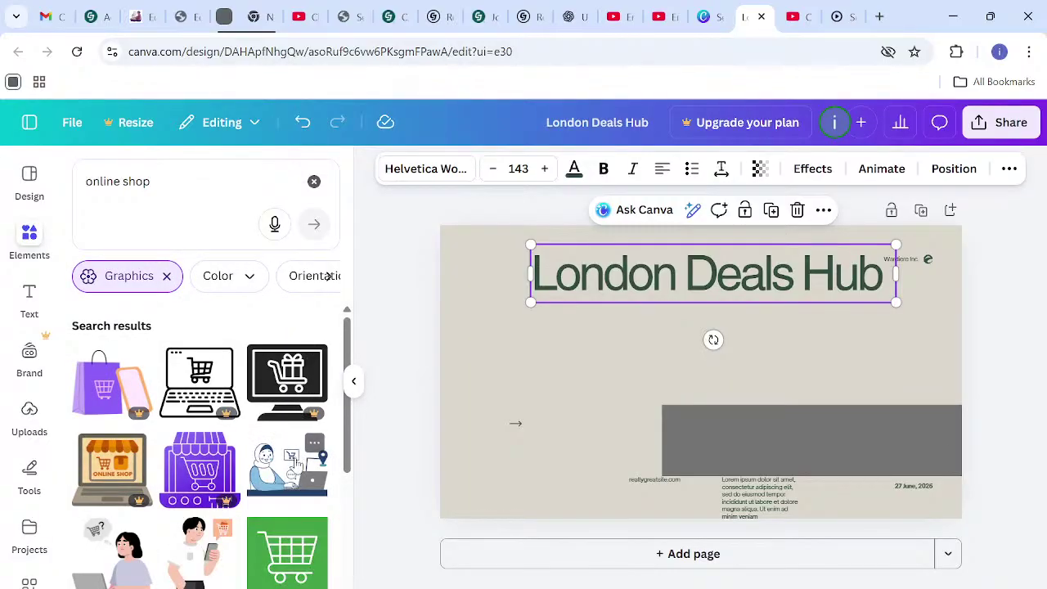
{"action": "scroll", "coordinate": [344, 544], "scroll_direction": "down", "scroll_amount": 3}
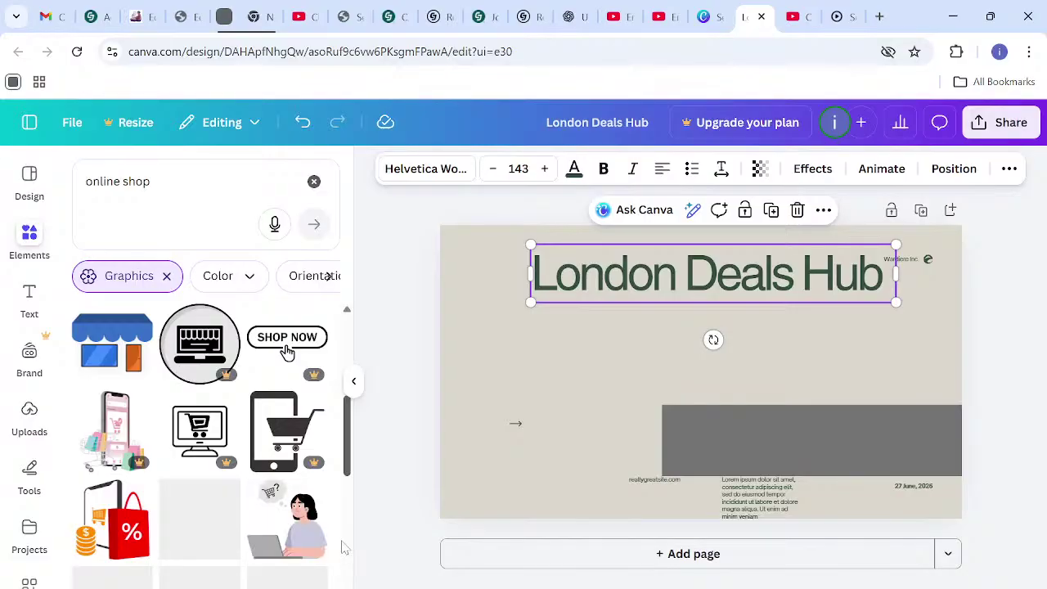
{"action": "scroll", "coordinate": [343, 547], "scroll_direction": "down", "scroll_amount": 2}
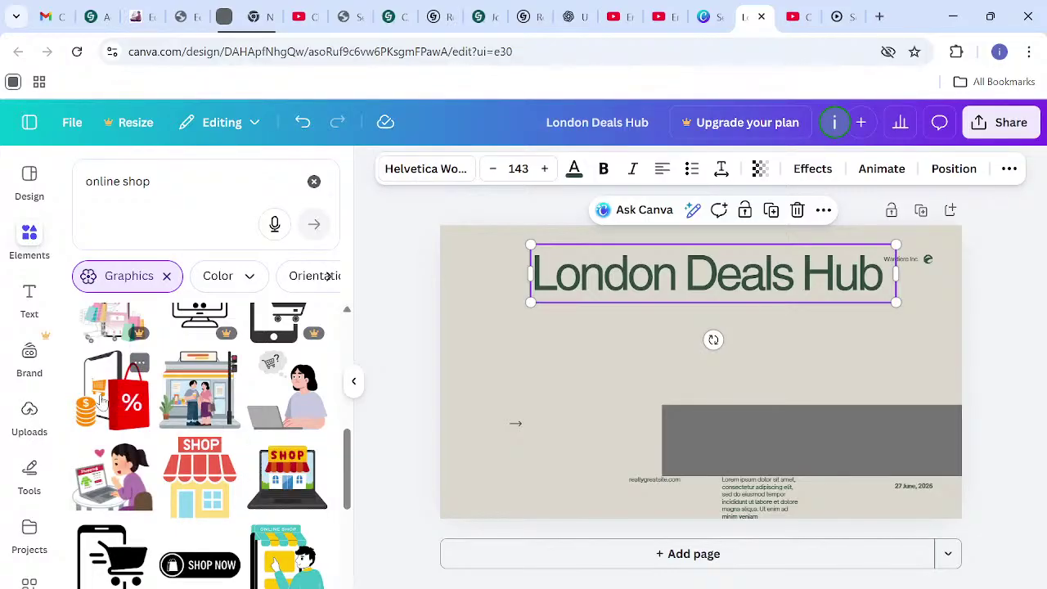
Step: Add the red shopping-bag graphic and shrink it to a small logo at the top-left
{"action": "left_click", "coordinate": [103, 401]}
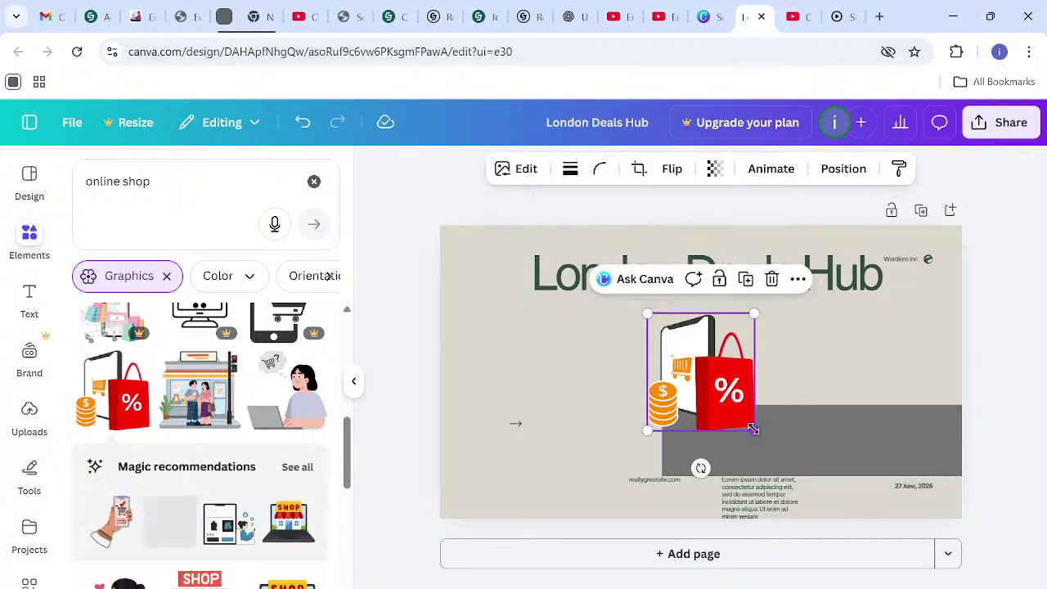
{"action": "left_click_drag", "start_coordinate": [753, 429], "coordinate": [482, 307]}
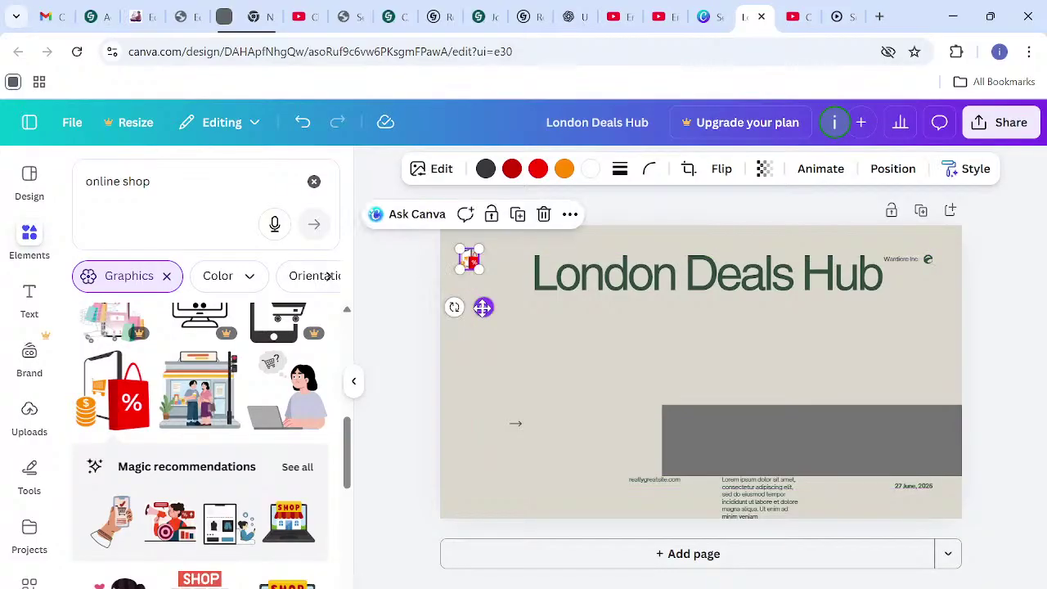
{"action": "left_click", "coordinate": [456, 316]}
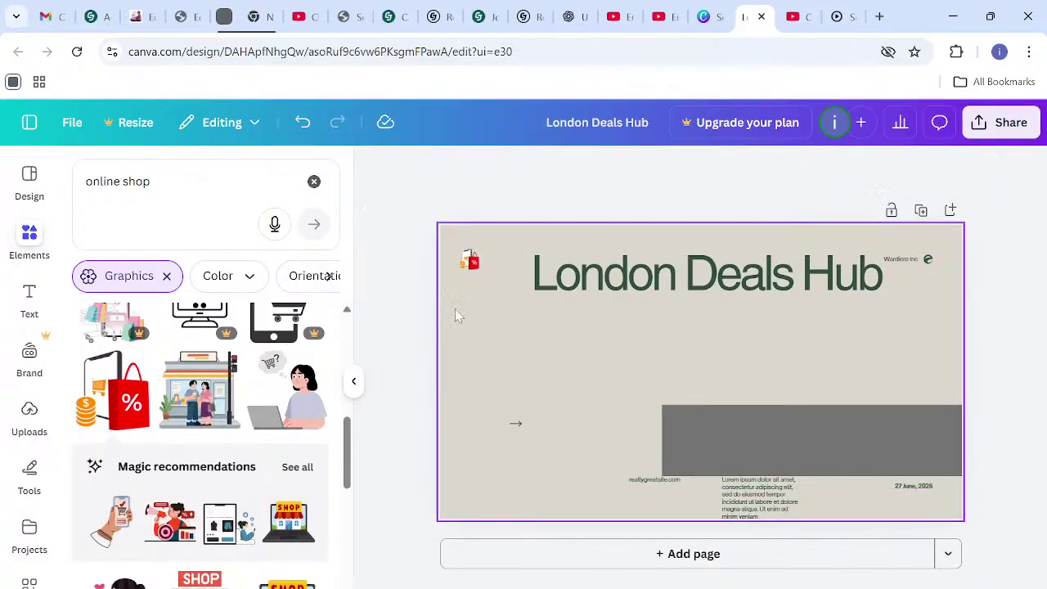
{"action": "left_click", "coordinate": [470, 260]}
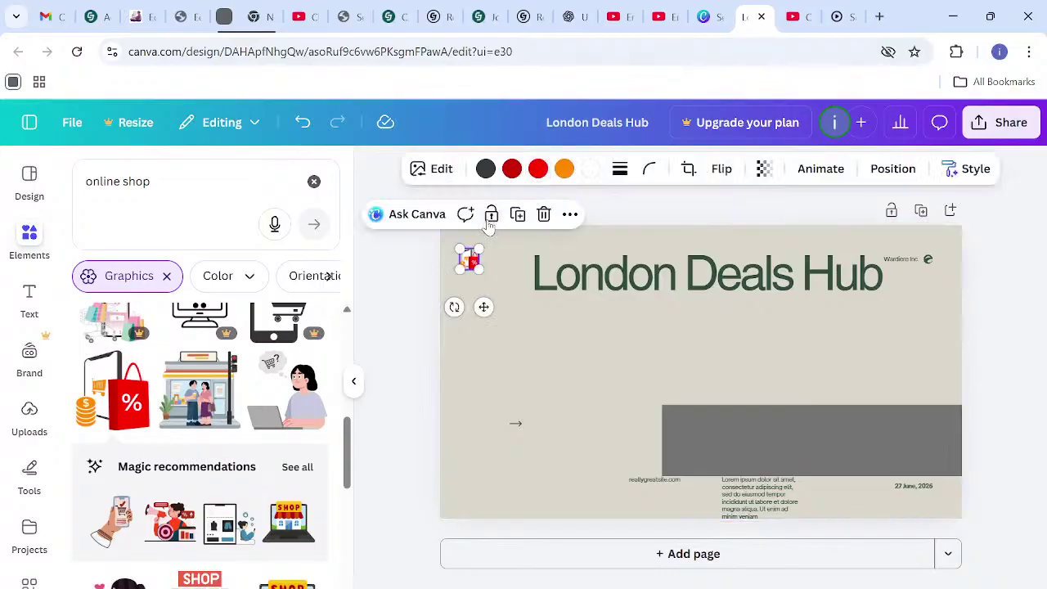
Step: Recolour the bag's bright red part grey, then reselect the shop-bag logo
{"action": "left_click", "coordinate": [538, 169]}
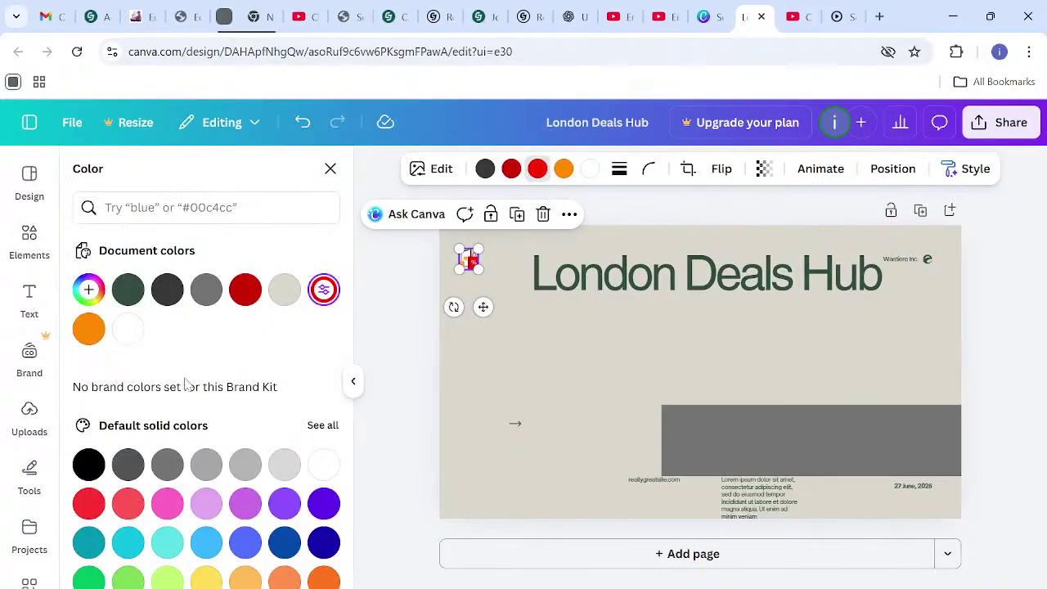
{"action": "left_click", "coordinate": [214, 291]}
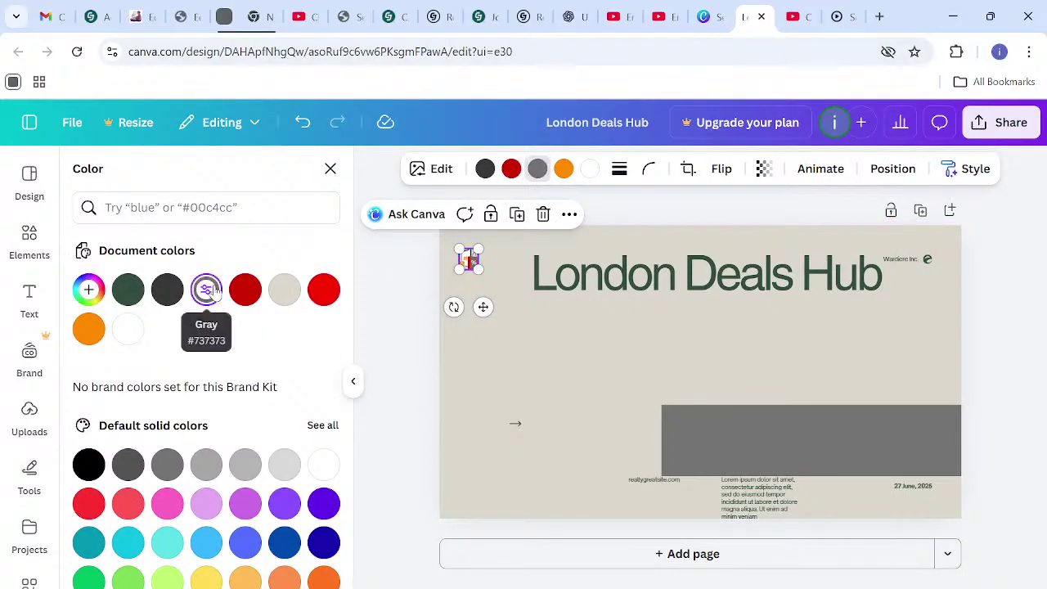
{"action": "left_click", "coordinate": [331, 168]}
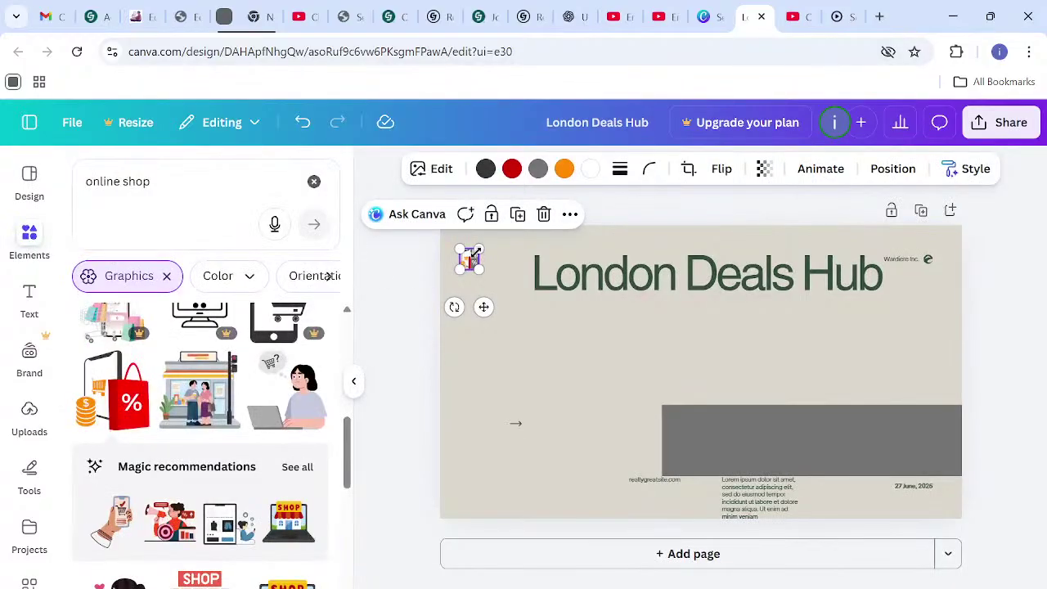
{"action": "left_click", "coordinate": [402, 290]}
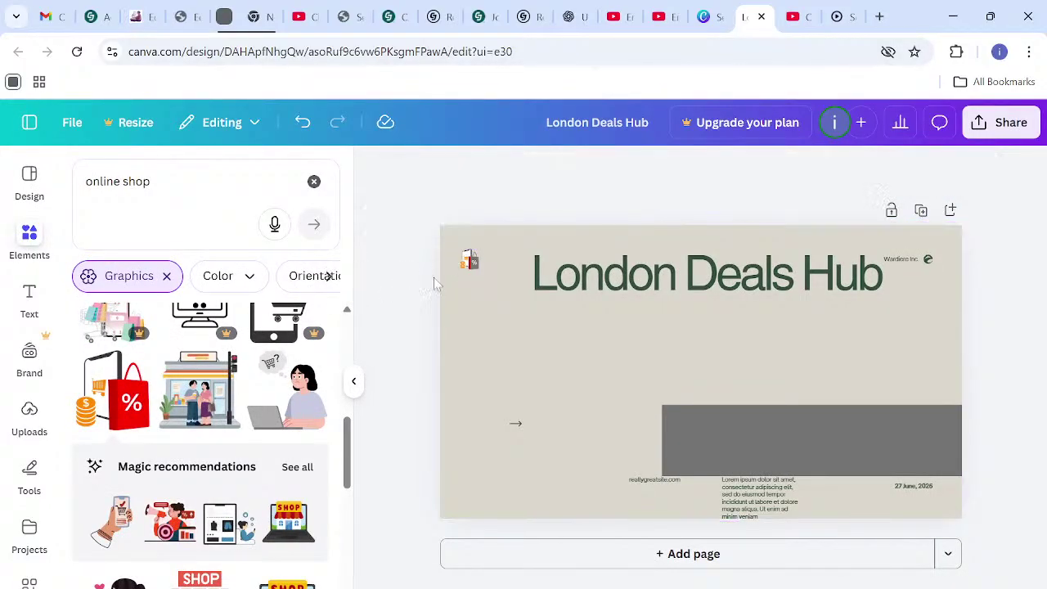
{"action": "left_click", "coordinate": [470, 260]}
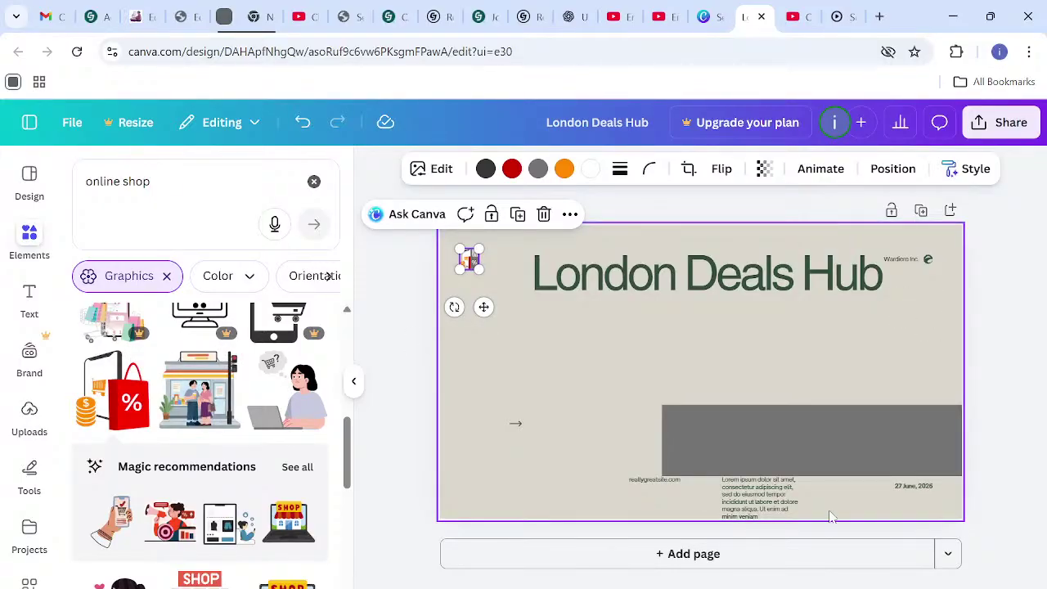
Step: Move the bottom-right date text up near the top-left and edit its wording to LDH
{"action": "left_click", "coordinate": [912, 487]}
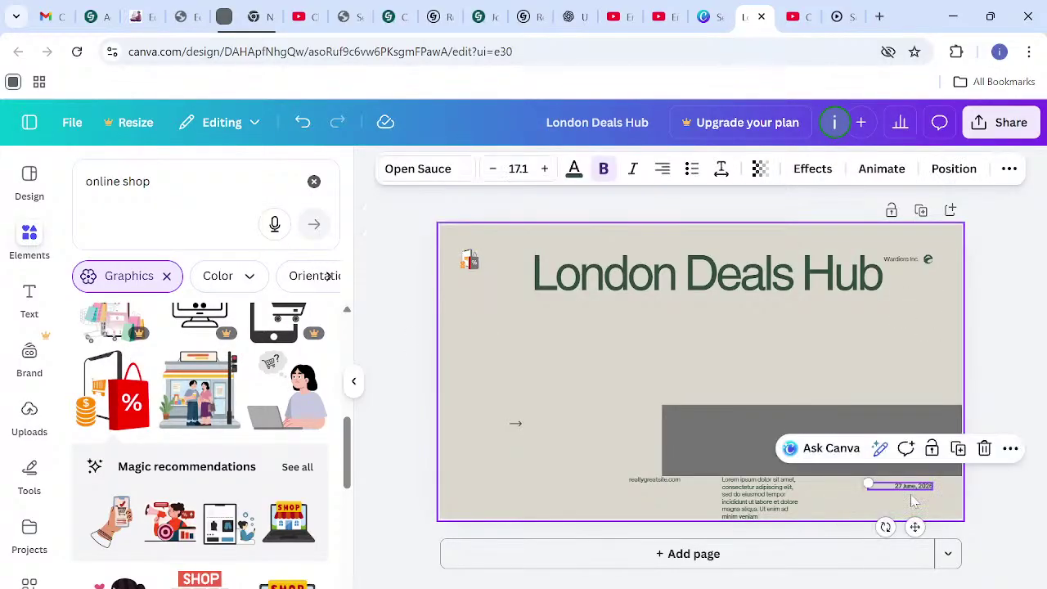
{"action": "left_click_drag", "start_coordinate": [914, 502], "coordinate": [505, 337]}
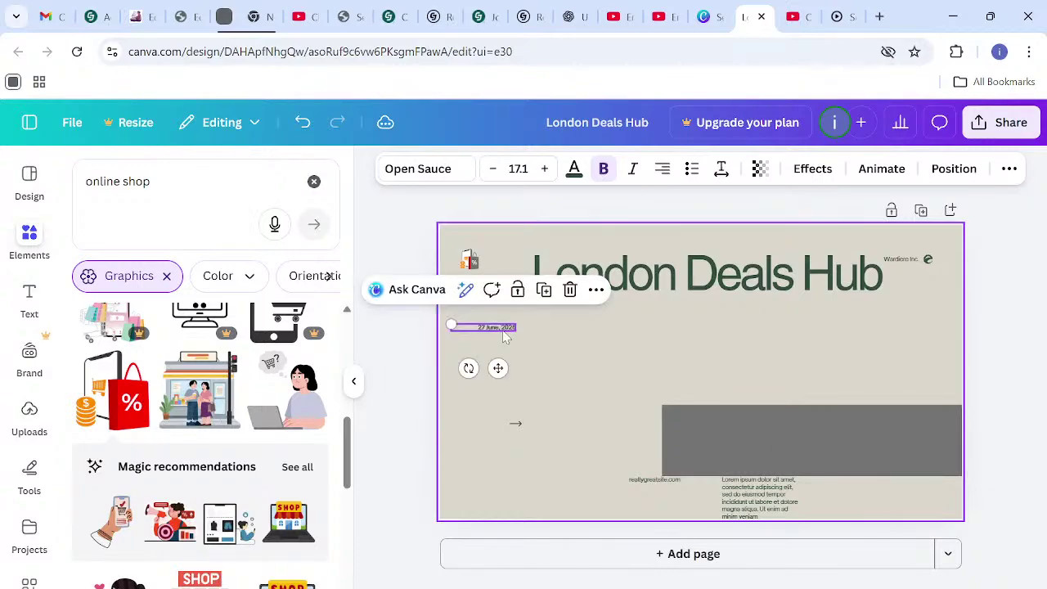
{"action": "double_click", "coordinate": [505, 328]}
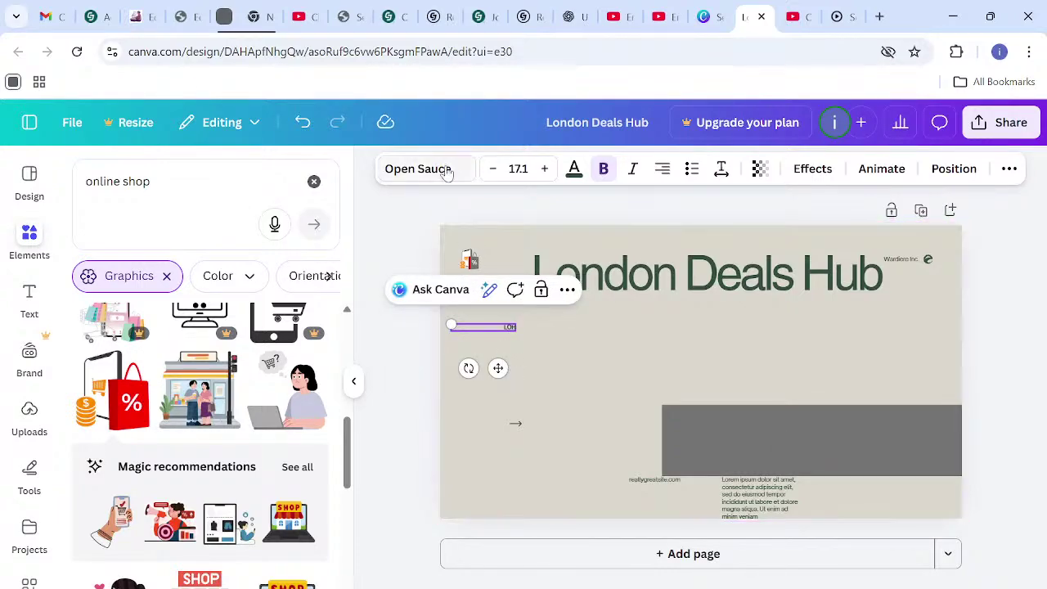
Step: Change the LDH text's font to Poppins
{"action": "left_click", "coordinate": [421, 169]}
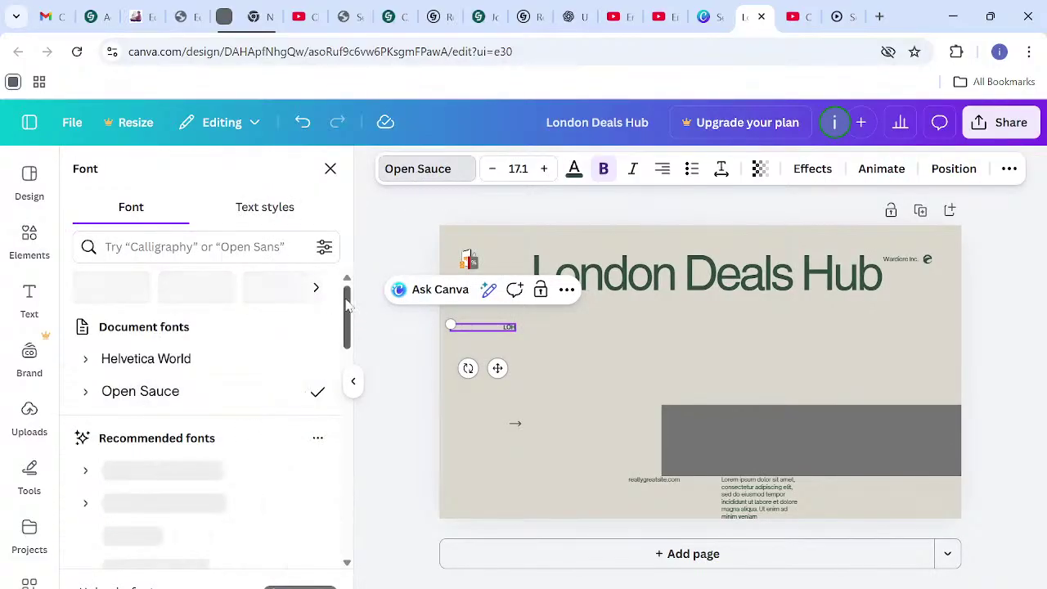
{"action": "left_click_drag", "start_coordinate": [347, 305], "coordinate": [347, 320]}
{"action": "scroll", "coordinate": [203, 486], "scroll_direction": "down", "scroll_amount": 1}
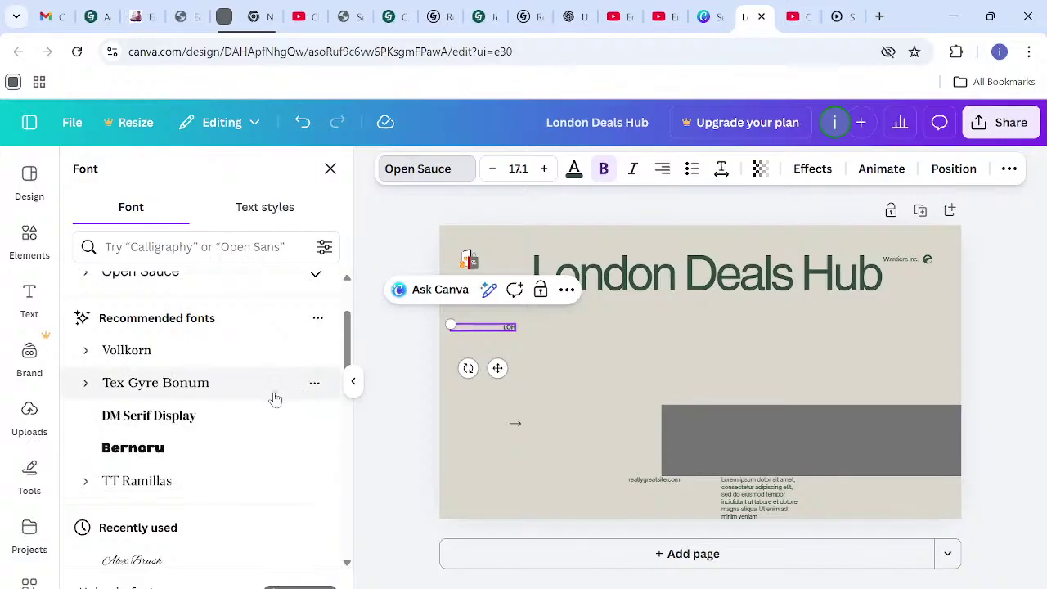
{"action": "left_click", "coordinate": [196, 246]}
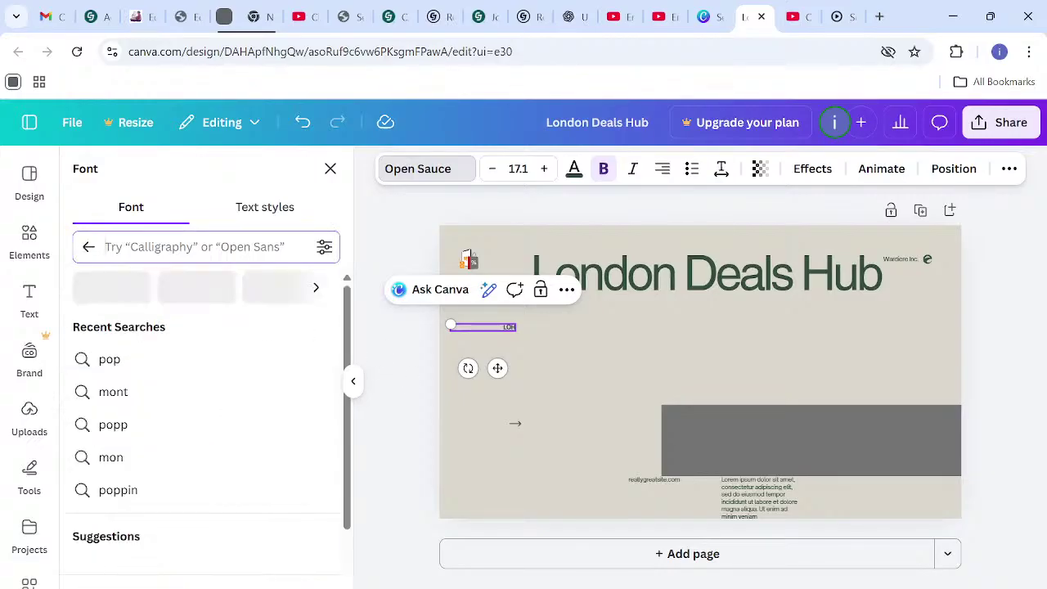
{"action": "type", "text": "poppins"}
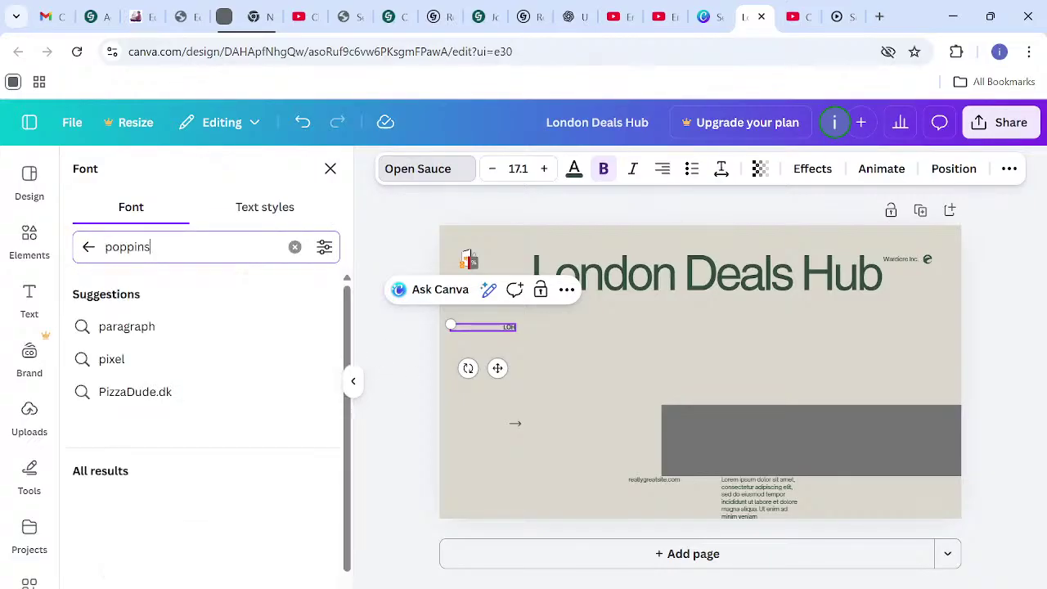
{"action": "left_click", "coordinate": [170, 327]}
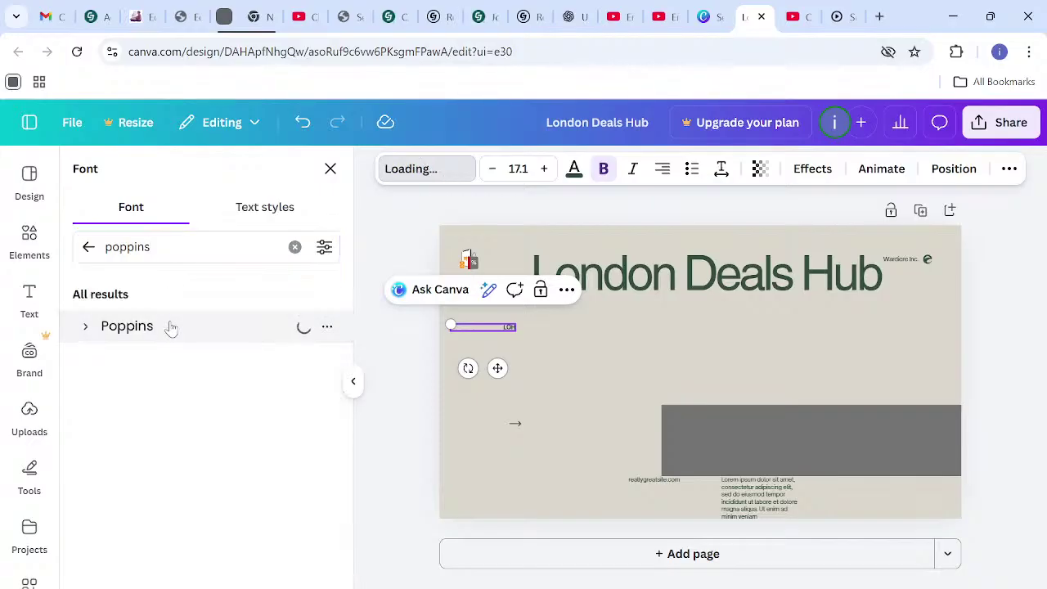
{"action": "left_click", "coordinate": [545, 376]}
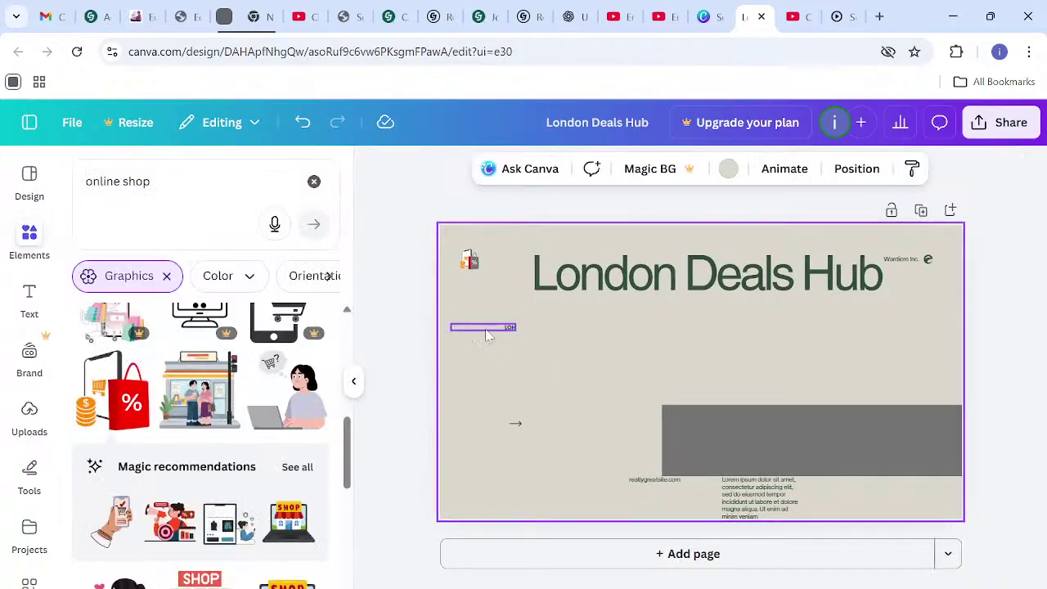
Step: Enlarge LDH to about 29.2 and place it beneath the shop-bag logo
{"action": "left_click", "coordinate": [460, 329]}
{"action": "left_click_drag", "start_coordinate": [451, 327], "coordinate": [404, 321]}
{"action": "left_click", "coordinate": [506, 325]}
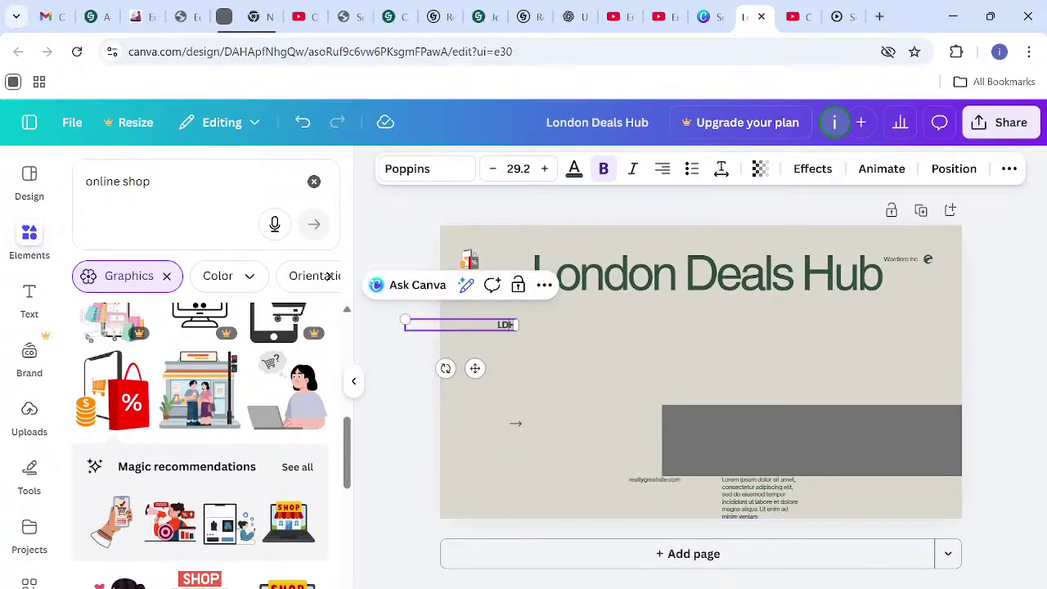
{"action": "left_click", "coordinate": [530, 364]}
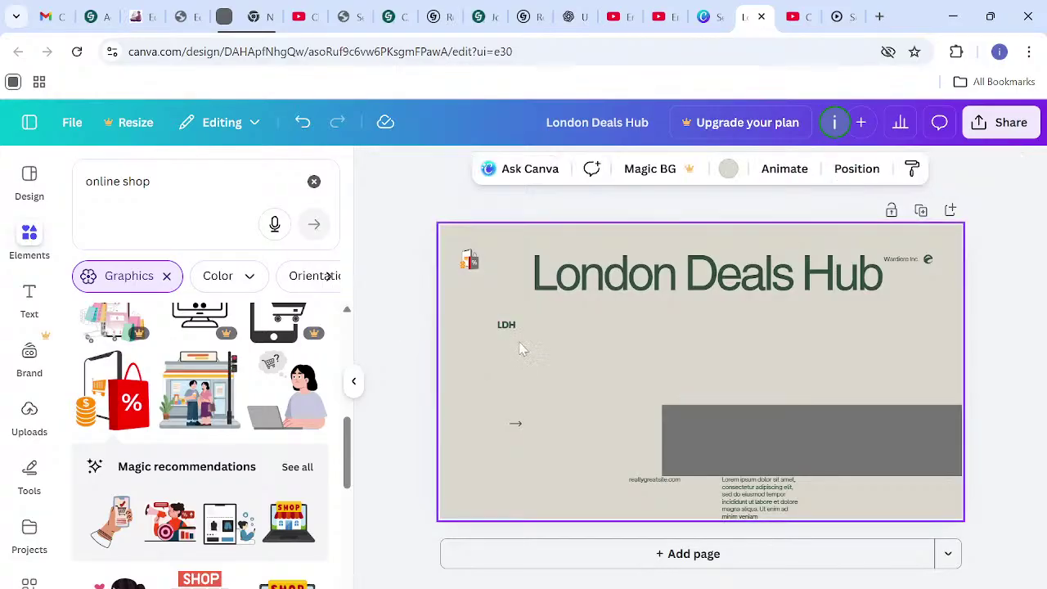
{"action": "left_click_drag", "start_coordinate": [516, 330], "coordinate": [479, 280]}
{"action": "left_click", "coordinate": [515, 368]}
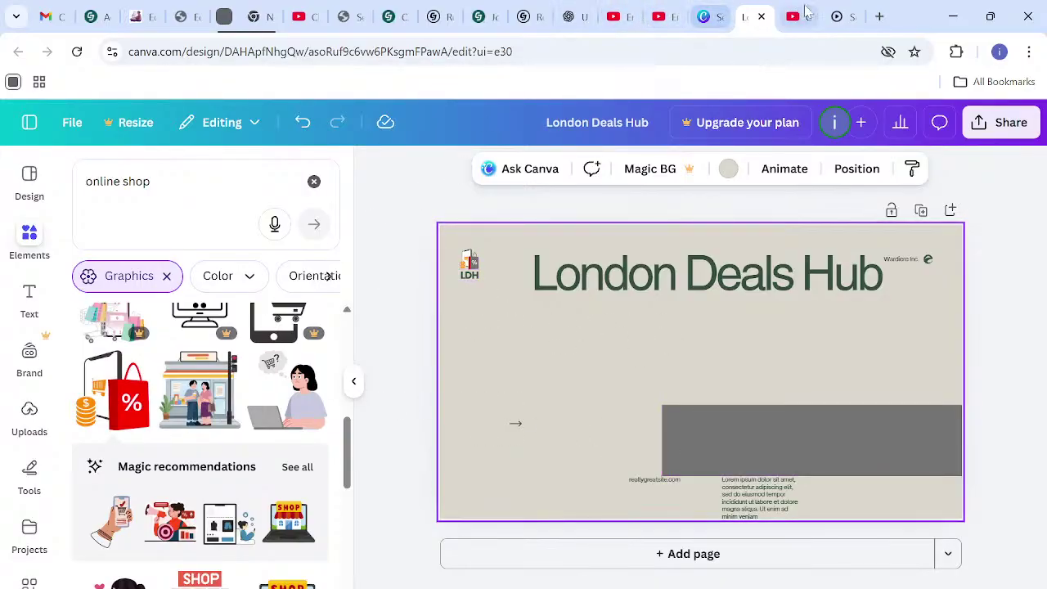
Step: In Sora, open the finished task showing the 'Online Store' and 'Mega Sale' pictures
{"action": "left_click", "coordinate": [836, 17]}
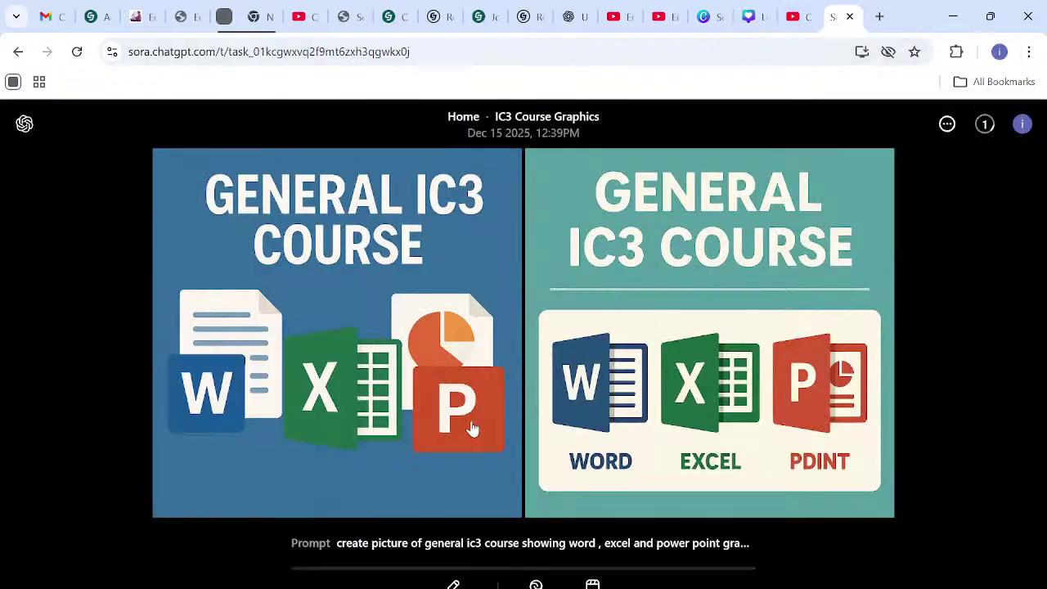
{"action": "left_click", "coordinate": [985, 123]}
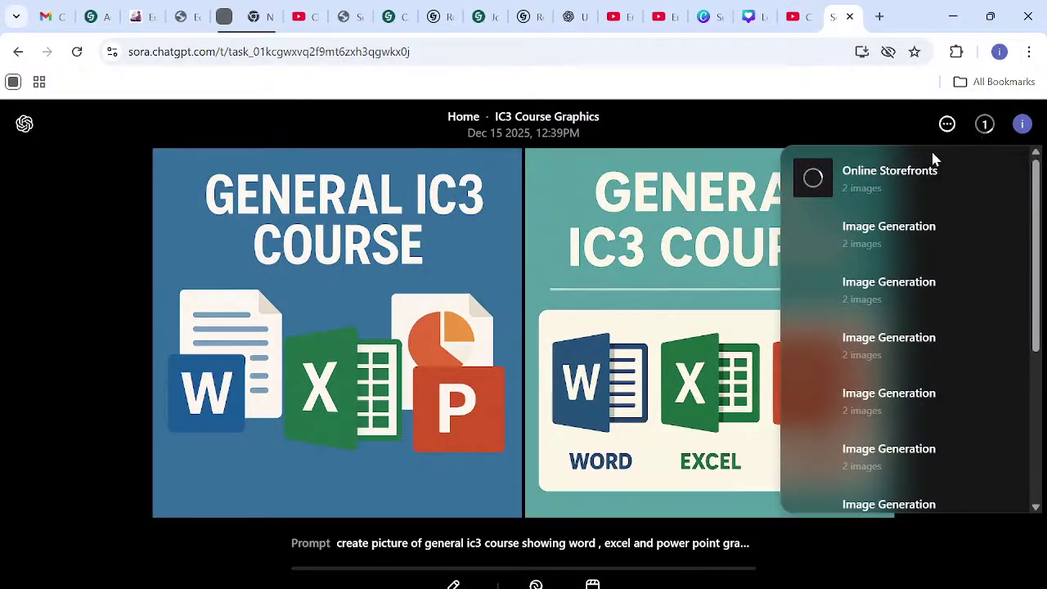
{"action": "left_click", "coordinate": [880, 179]}
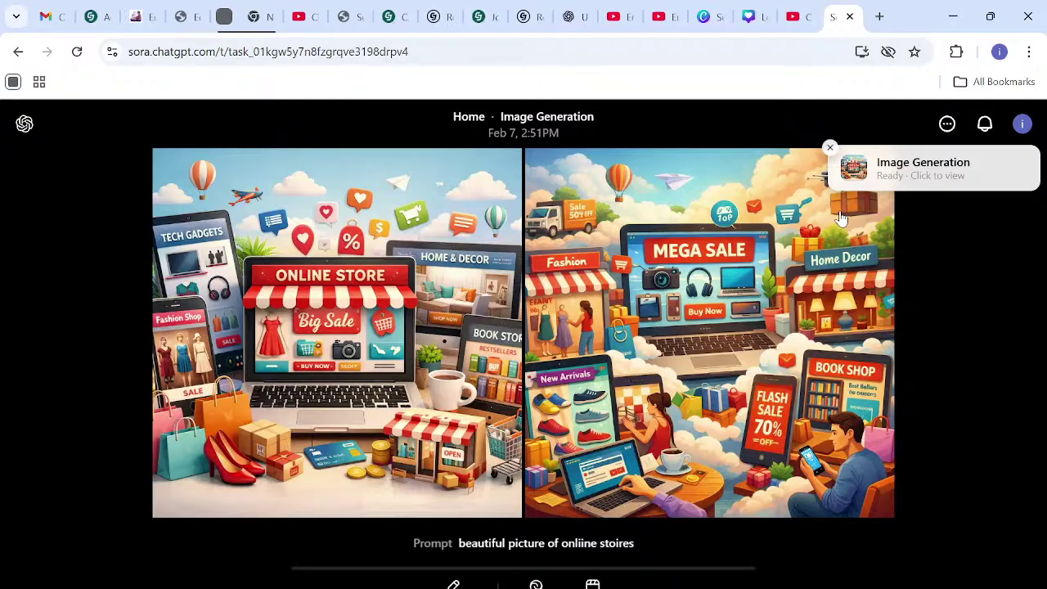
Step: Replace the prompt with 'just show me pictures of buig stores building ?' and submit it
{"action": "left_click", "coordinate": [585, 545]}
{"action": "key", "text": "ctrl+a"}
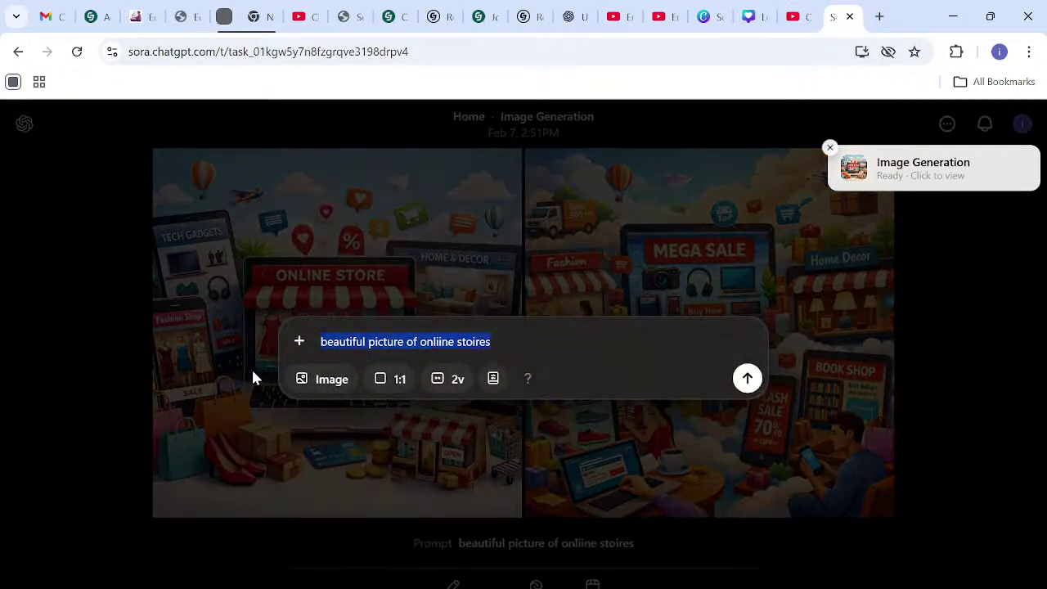
{"action": "type", "text": "just "}
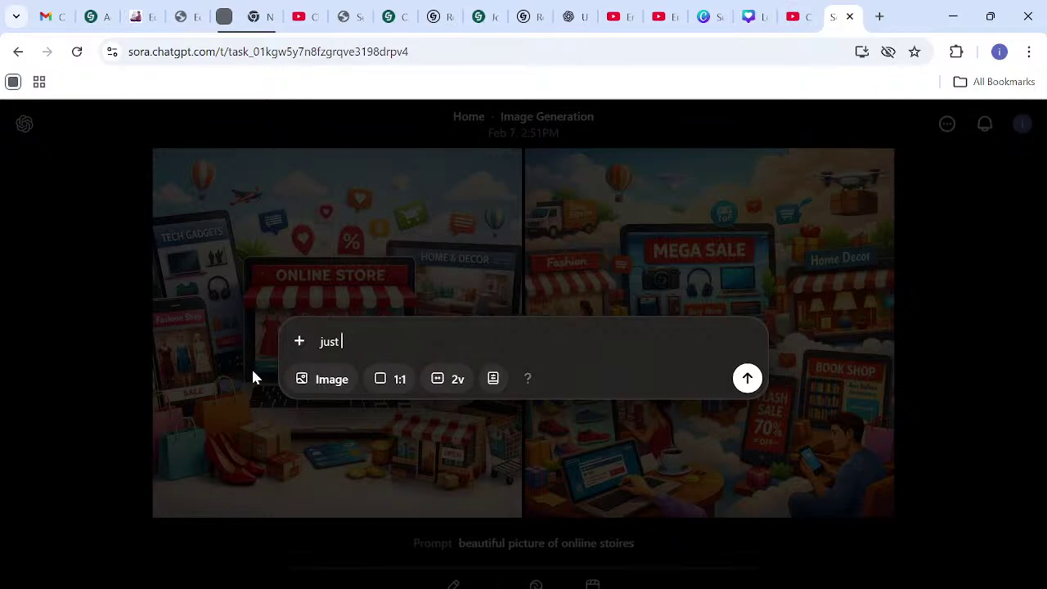
{"action": "type", "text": "show me pictures of bui"}
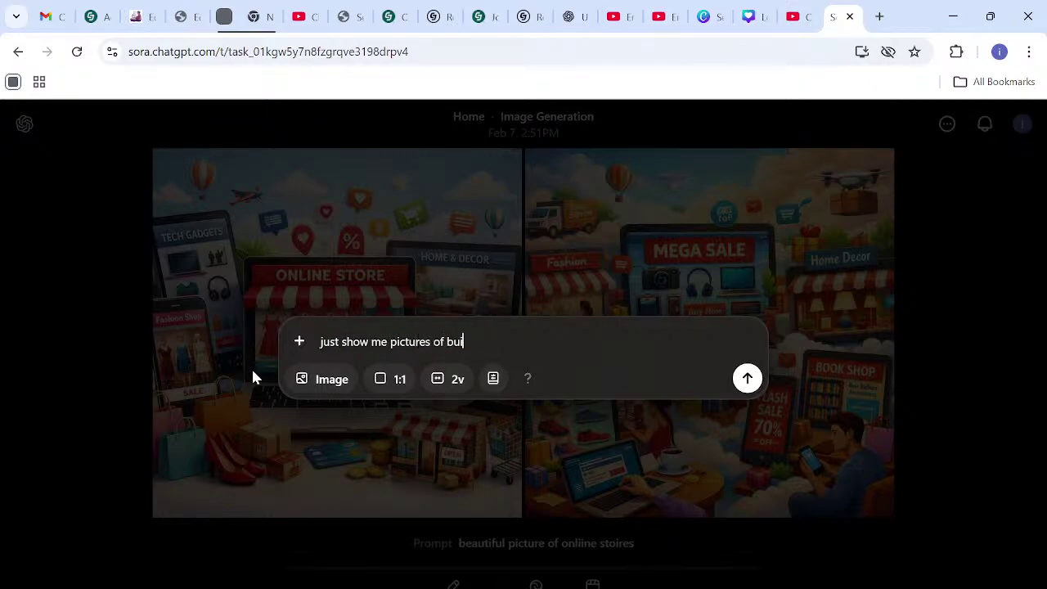
{"action": "type", "text": "g stores building"}
{"action": "key", "text": "shift+Return"}
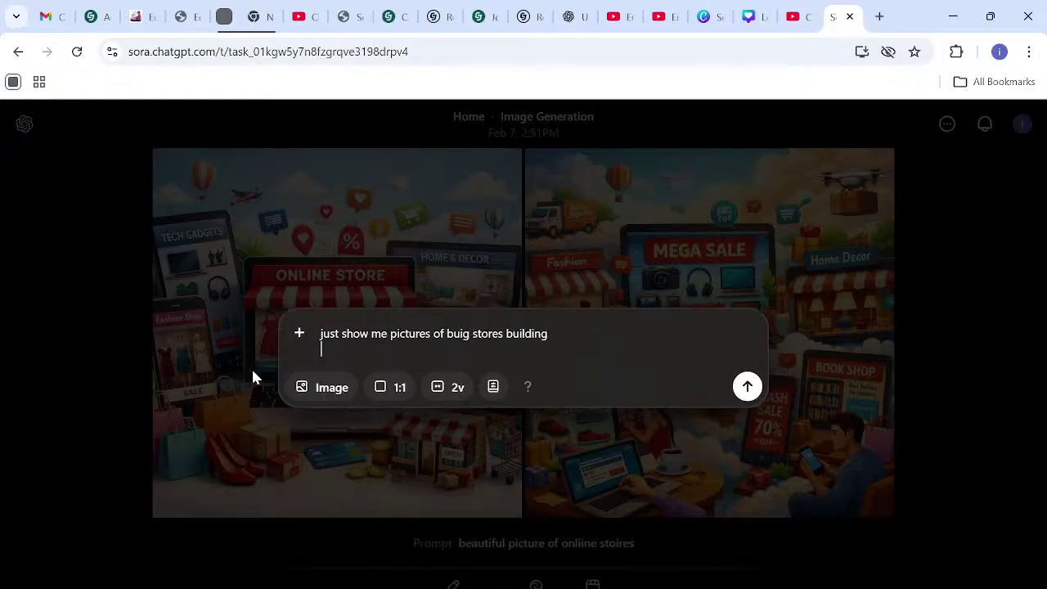
{"action": "type", "text": "?"}
{"action": "key", "text": "Return"}
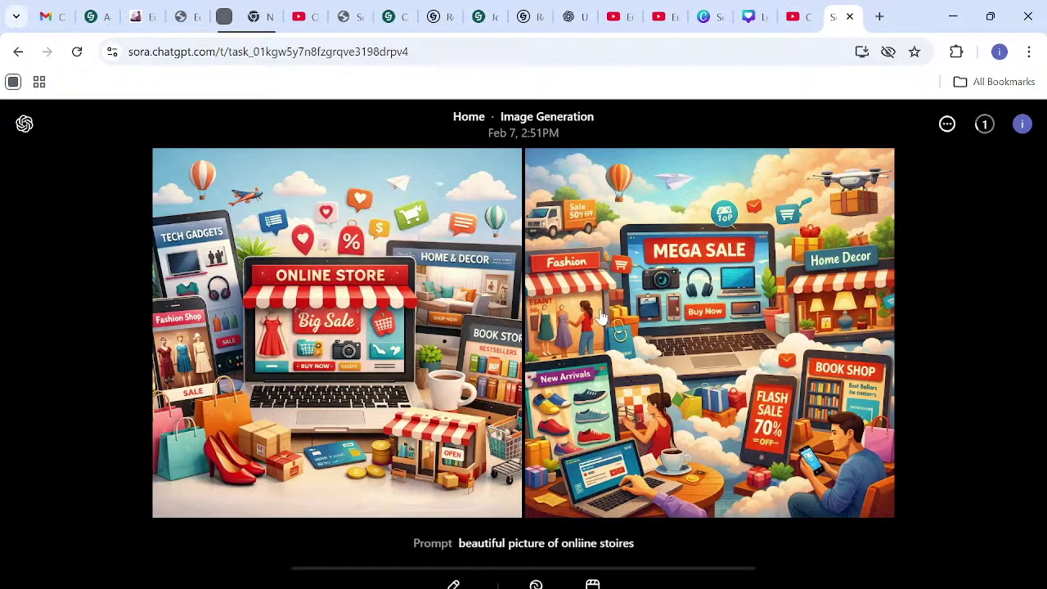
Step: Check the Large Storefront Buildings generation's progress in the task list
{"action": "left_click", "coordinate": [987, 126]}
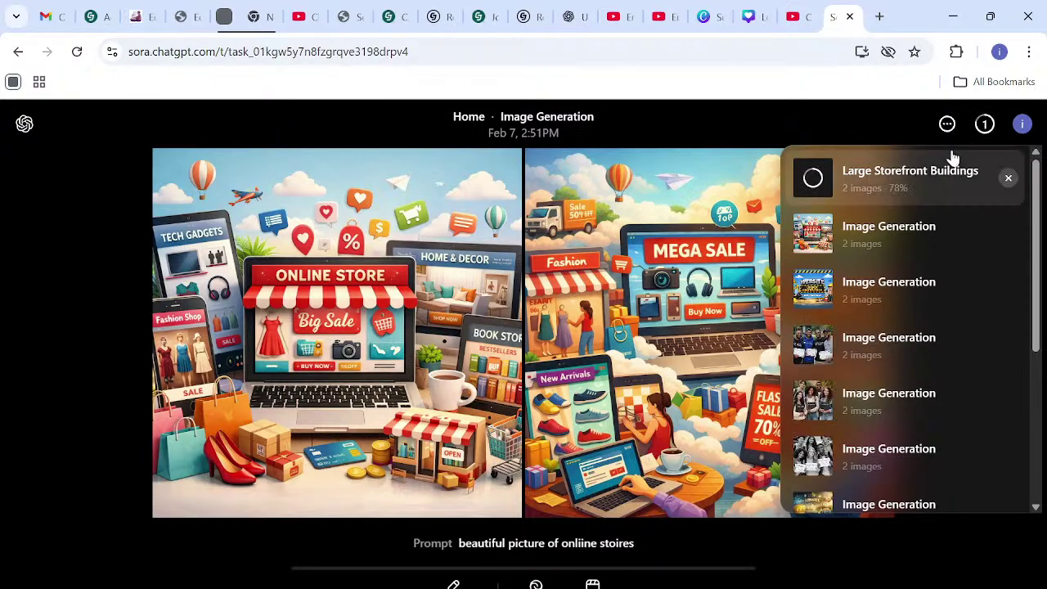
{"action": "left_click", "coordinate": [985, 125]}
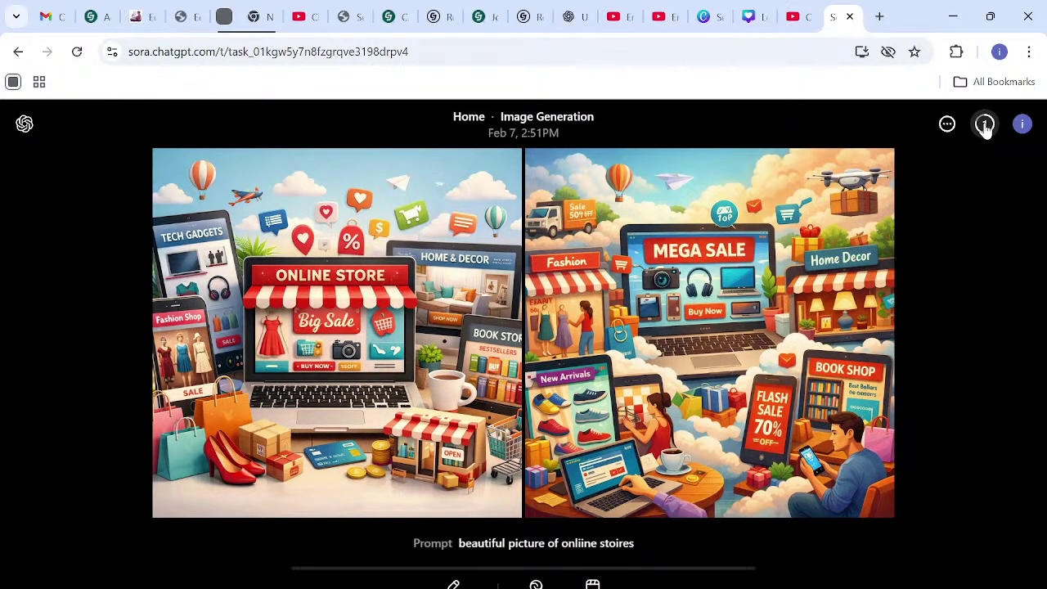
{"action": "left_click", "coordinate": [985, 125]}
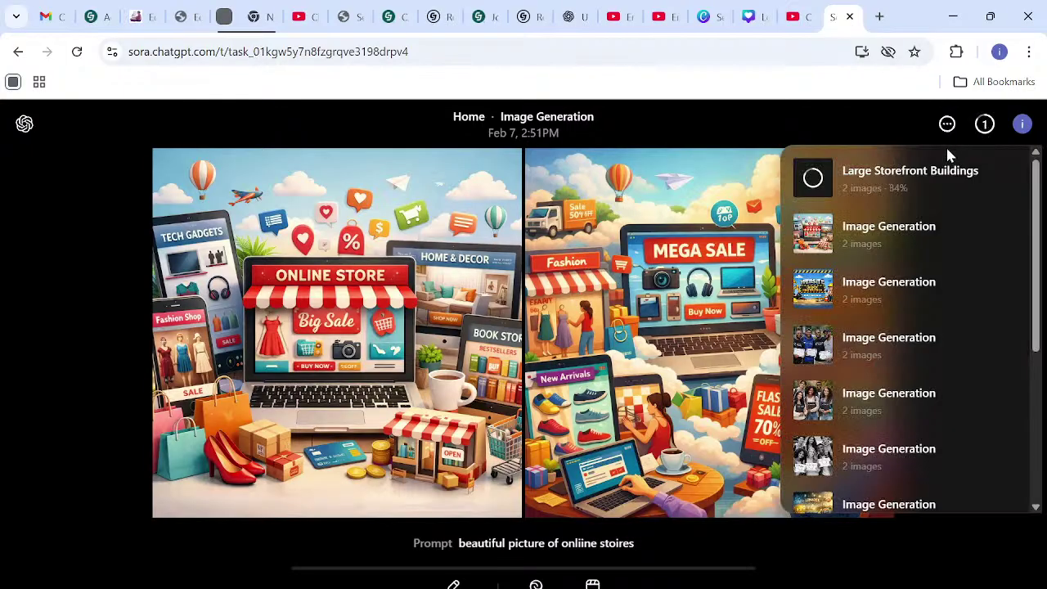
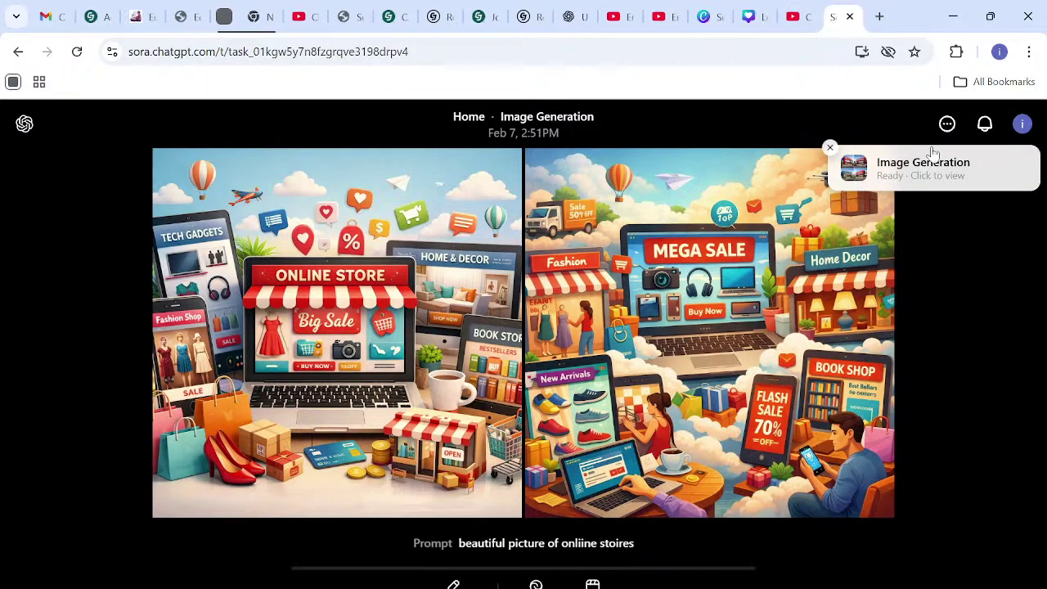
Step: Open Sora's generation of four plain big-store building images, then bring up Snipping Tool
{"action": "left_click", "coordinate": [948, 170]}
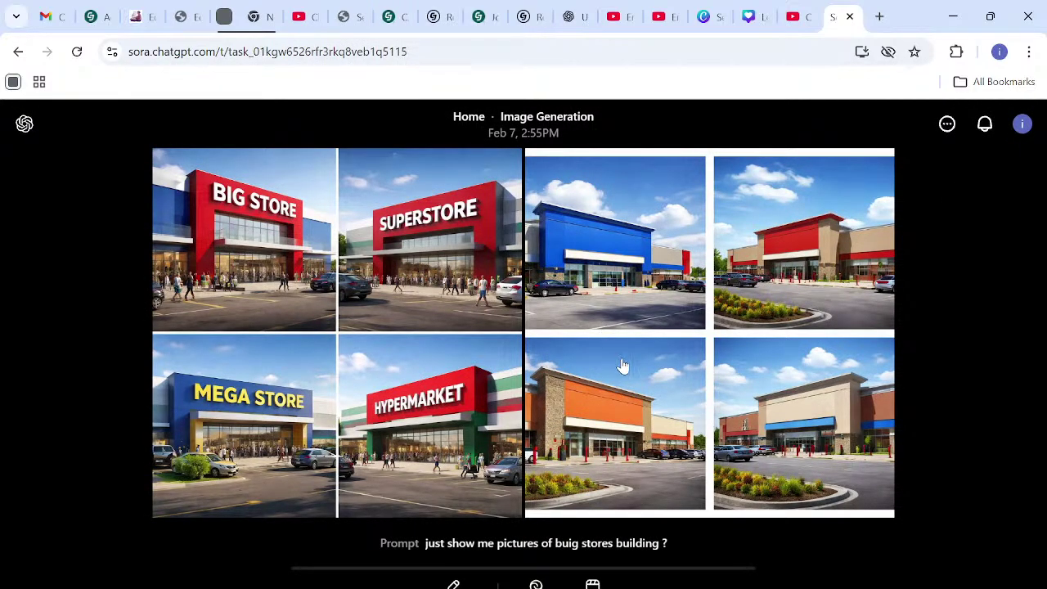
{"action": "left_click", "coordinate": [632, 413]}
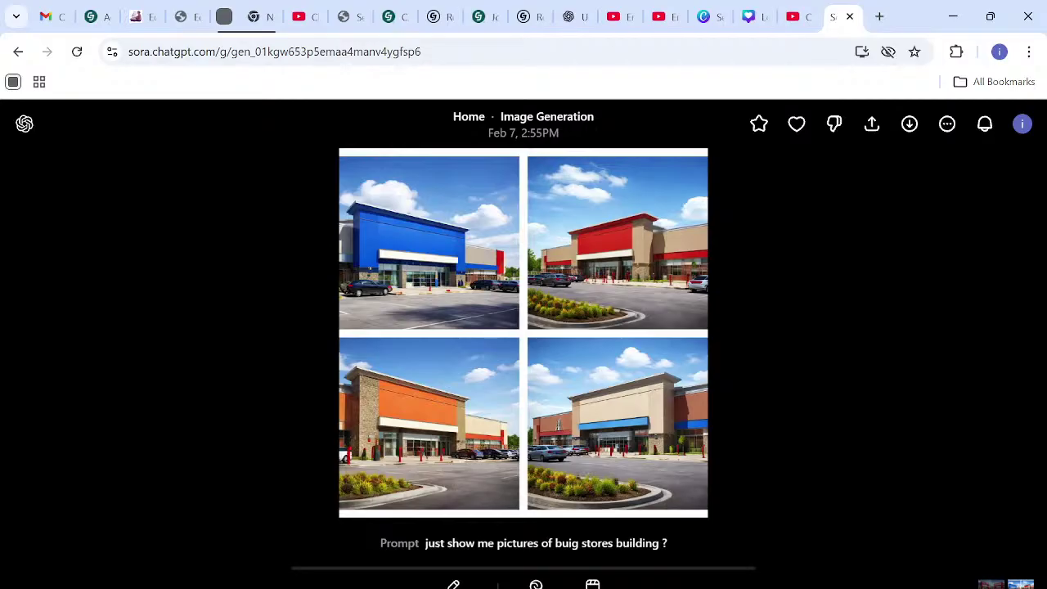
{"action": "left_click", "coordinate": [603, 582]}
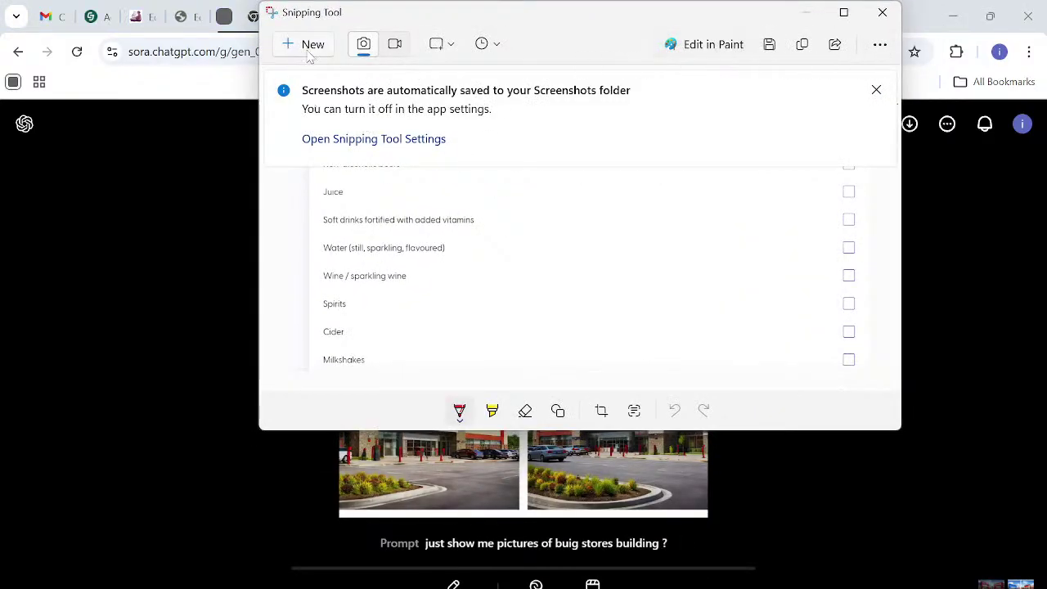
Step: Capture and copy the bottom-left orange-fronted store image, then return to the London Deals Hub design
{"action": "key", "text": "alt+Tab"}
{"action": "key", "text": "super+shift+s"}
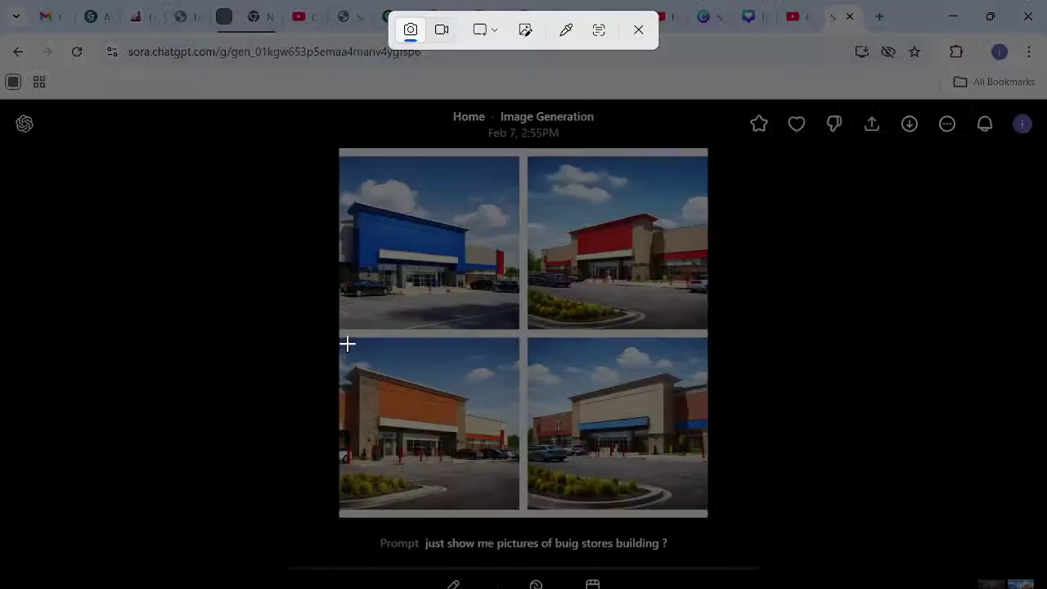
{"action": "left_click_drag", "start_coordinate": [341, 339], "coordinate": [518, 508]}
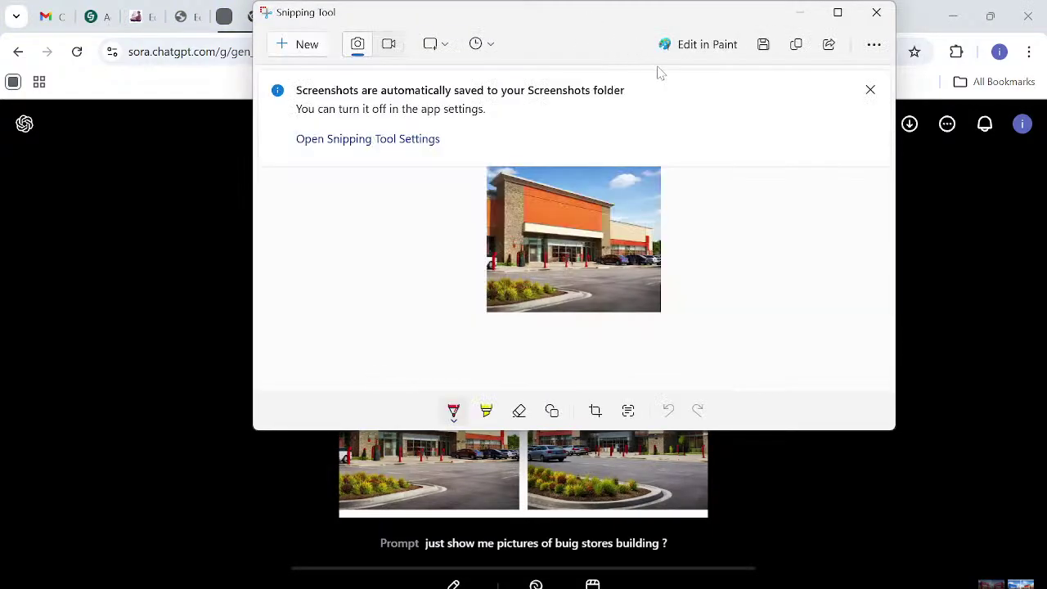
{"action": "left_click", "coordinate": [796, 47]}
{"action": "left_click", "coordinate": [797, 13]}
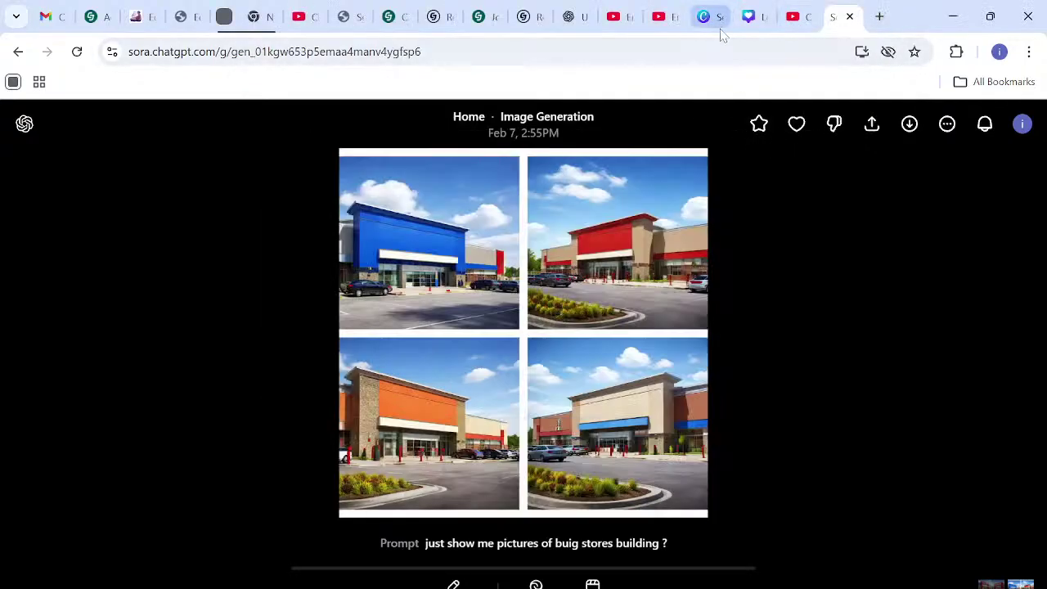
{"action": "left_click", "coordinate": [753, 18]}
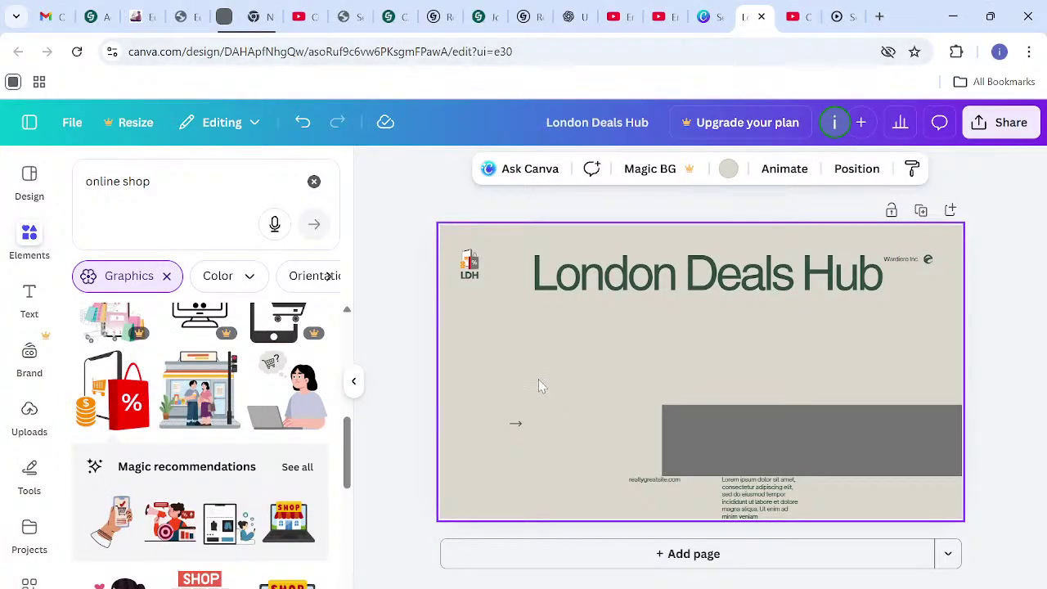
Step: Paste the store photo into the banner and move it left, below the title
{"action": "key", "text": "ctrl+v"}
{"action": "left_click_drag", "start_coordinate": [716, 375], "coordinate": [564, 397]}
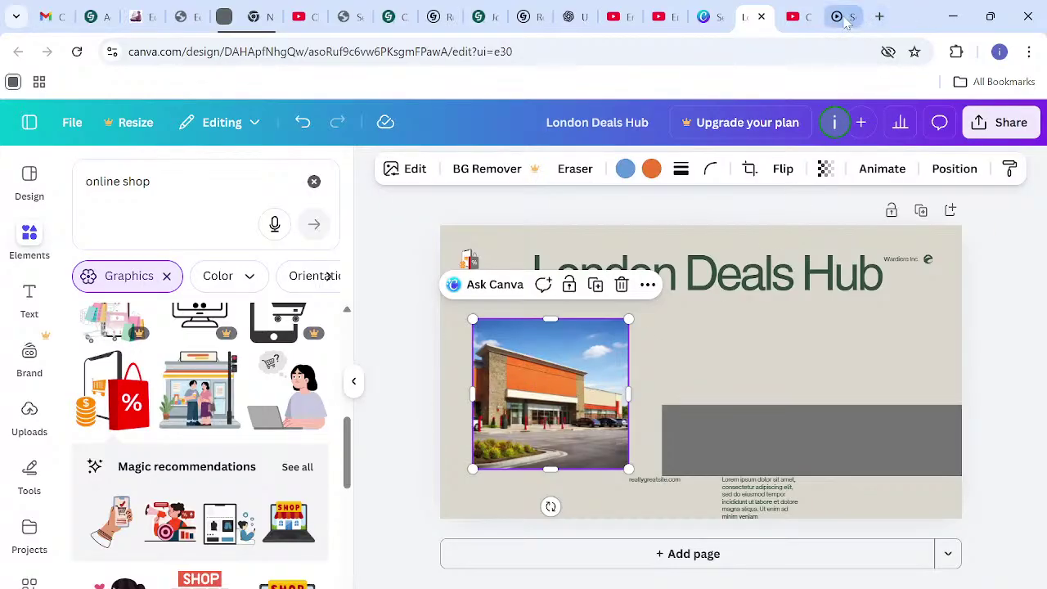
{"action": "left_click", "coordinate": [880, 17]}
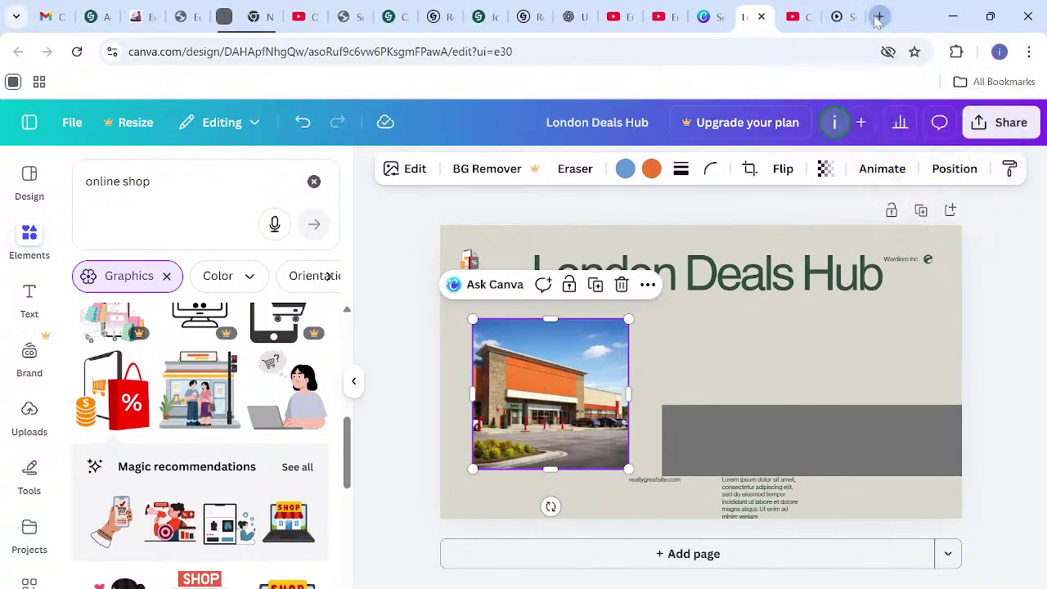
Step: Go to remove.bg and open its upload page's file picker for choosing an image
{"action": "type", "text": "rem"}
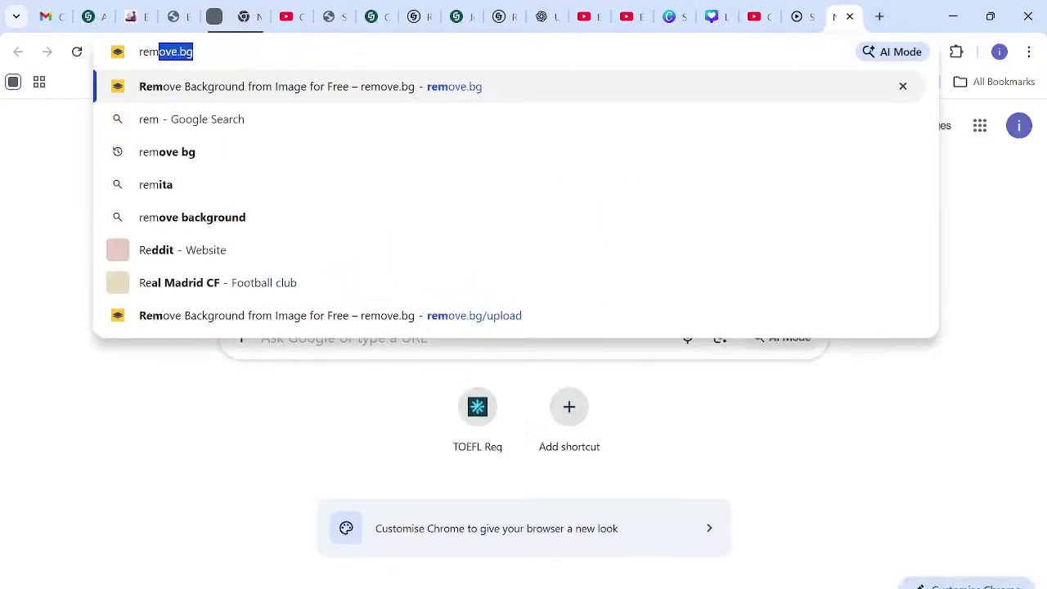
{"action": "type", "text": "ove.b"}
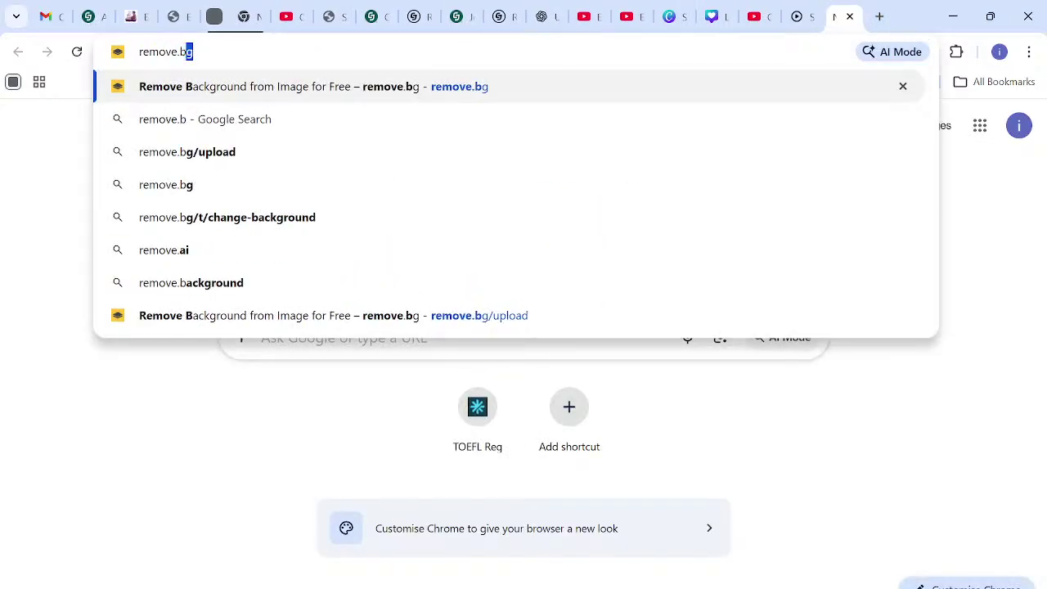
{"action": "type", "text": "g"}
{"action": "key", "text": "Return"}
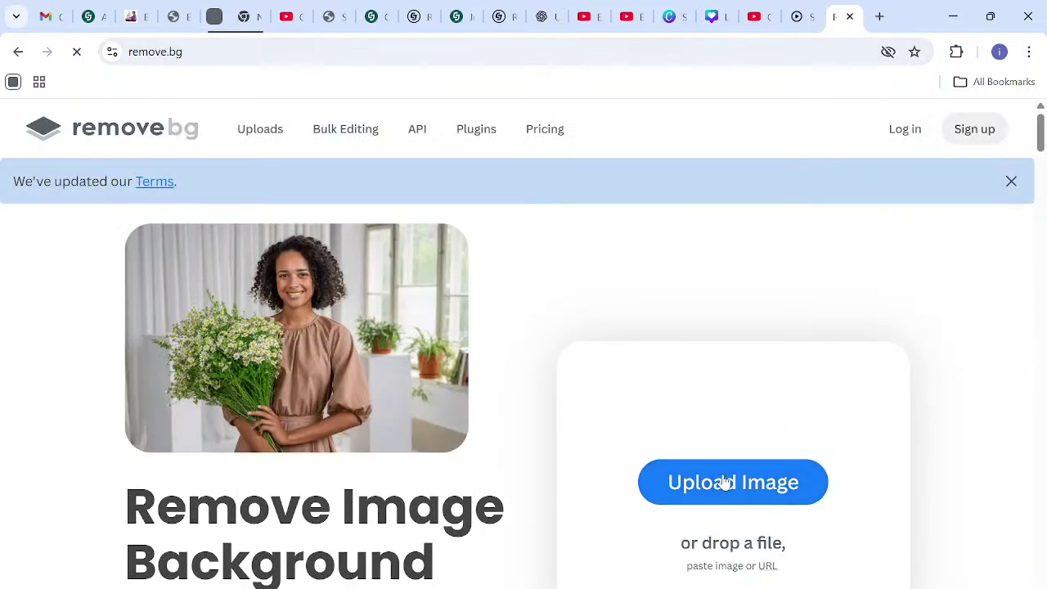
{"action": "left_click", "coordinate": [725, 481]}
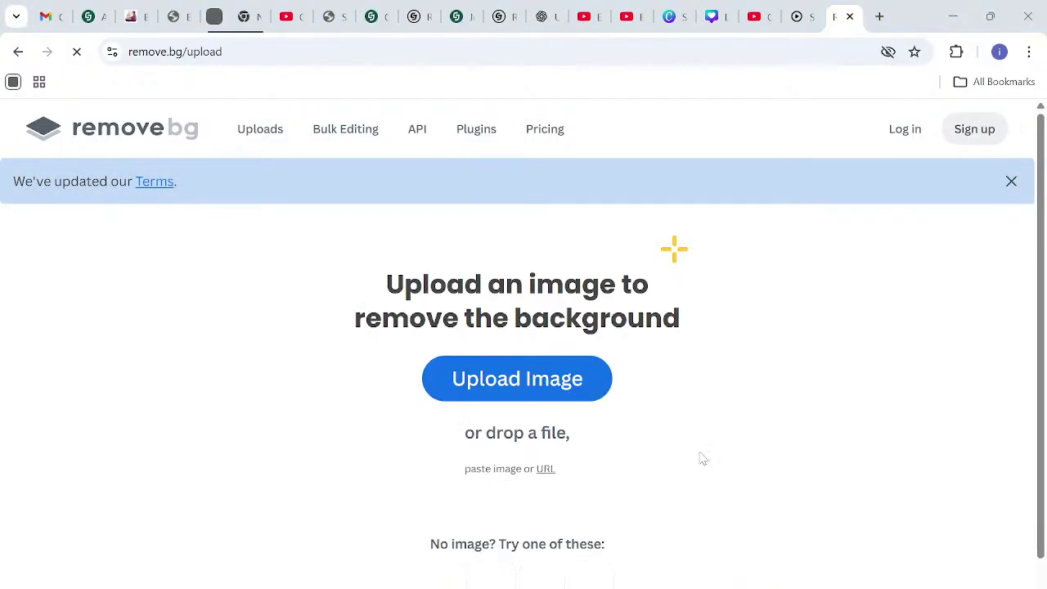
{"action": "left_click", "coordinate": [556, 368]}
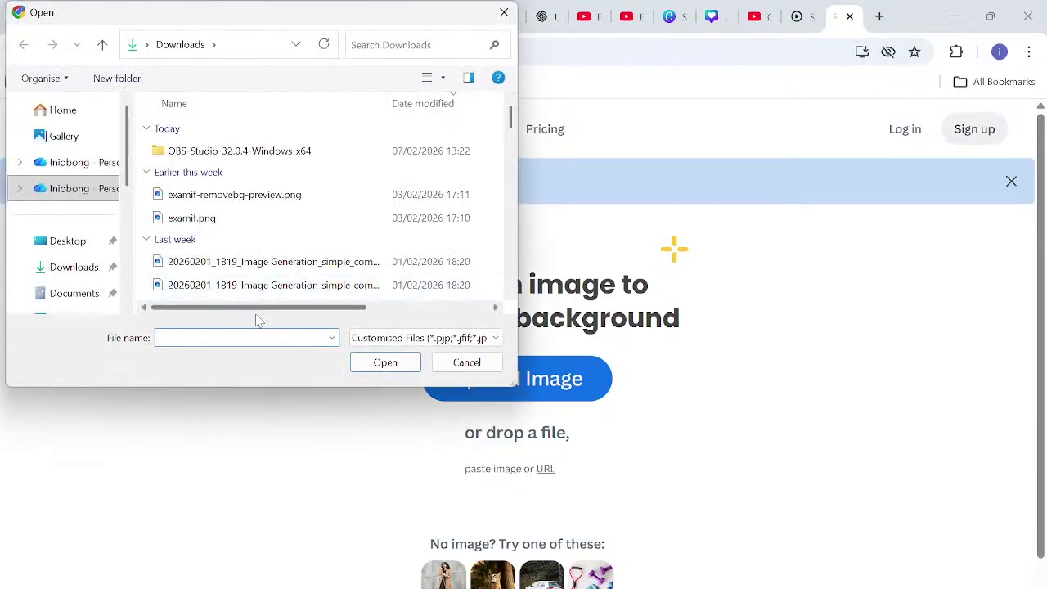
{"action": "right_click", "coordinate": [320, 196]}
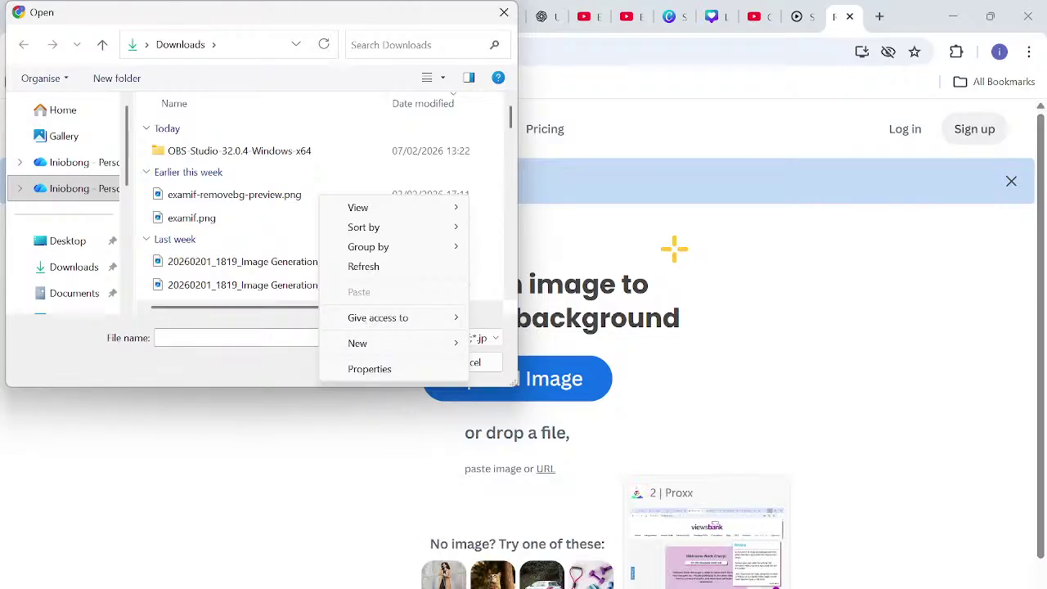
{"action": "left_click", "coordinate": [736, 588]}
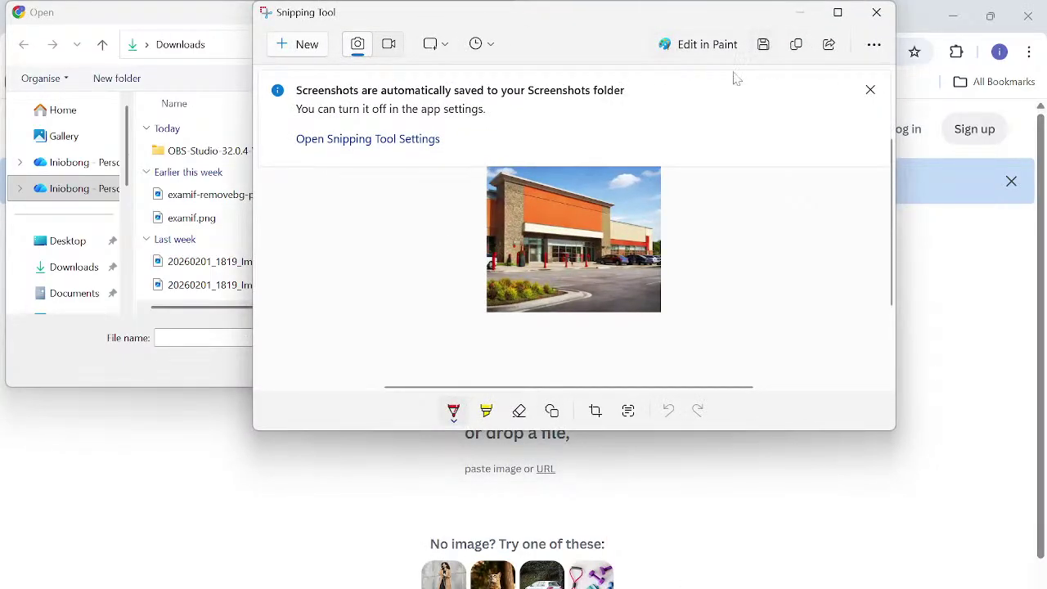
Step: Save the store capture as superstore.png in Pictures and minimize Snipping Tool
{"action": "key", "text": "ctrl+s"}
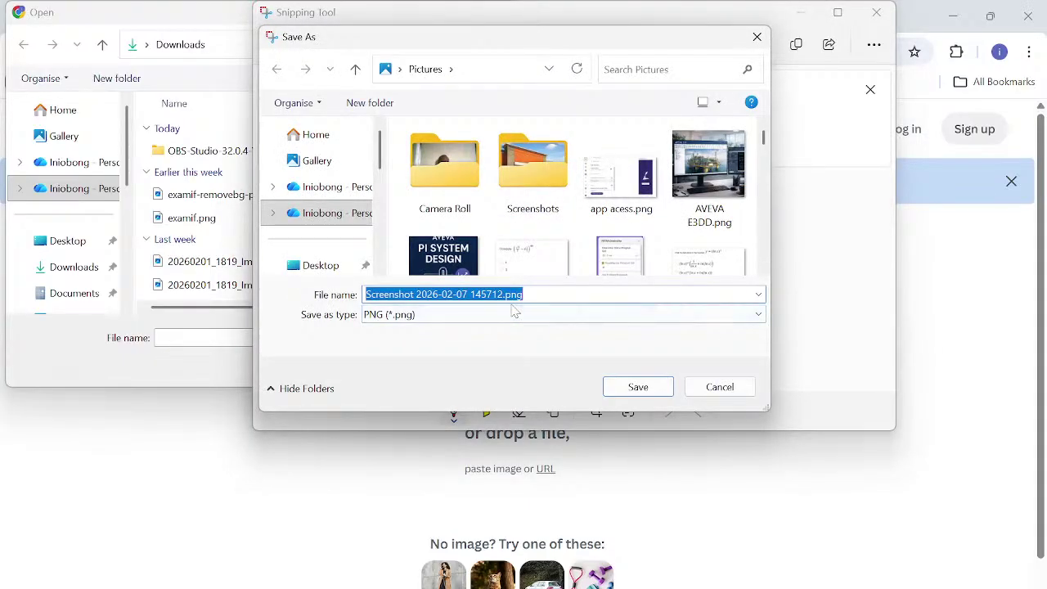
{"action": "type", "text": "superstore"}
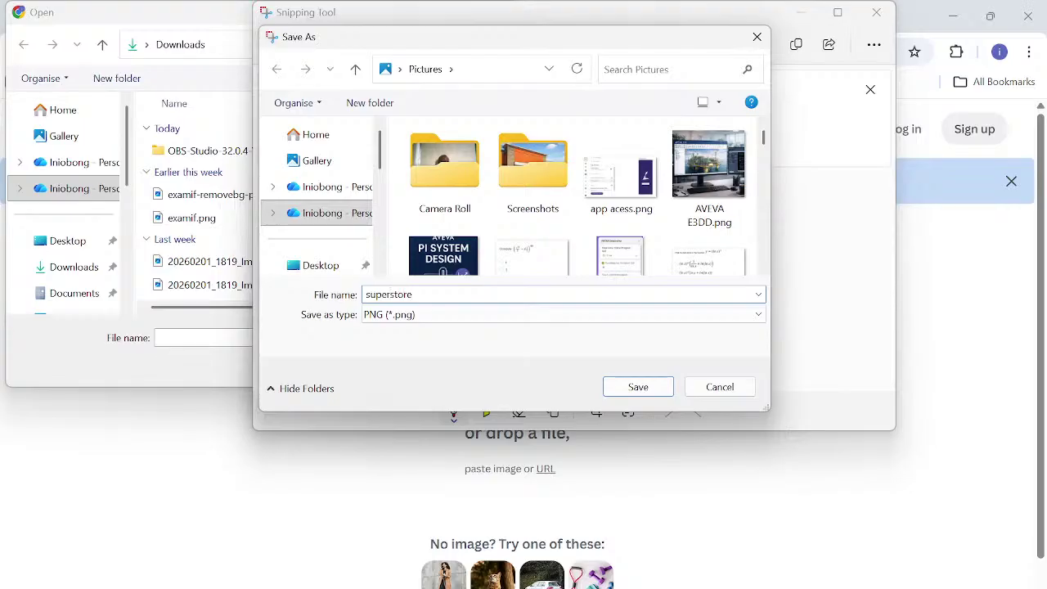
{"action": "left_click", "coordinate": [647, 391]}
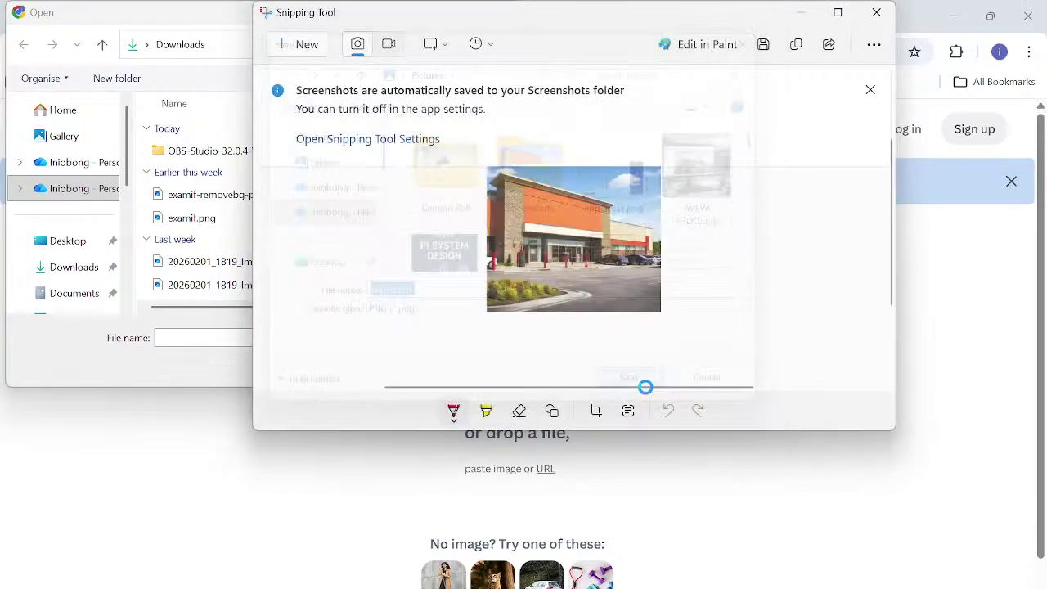
{"action": "left_click", "coordinate": [803, 13]}
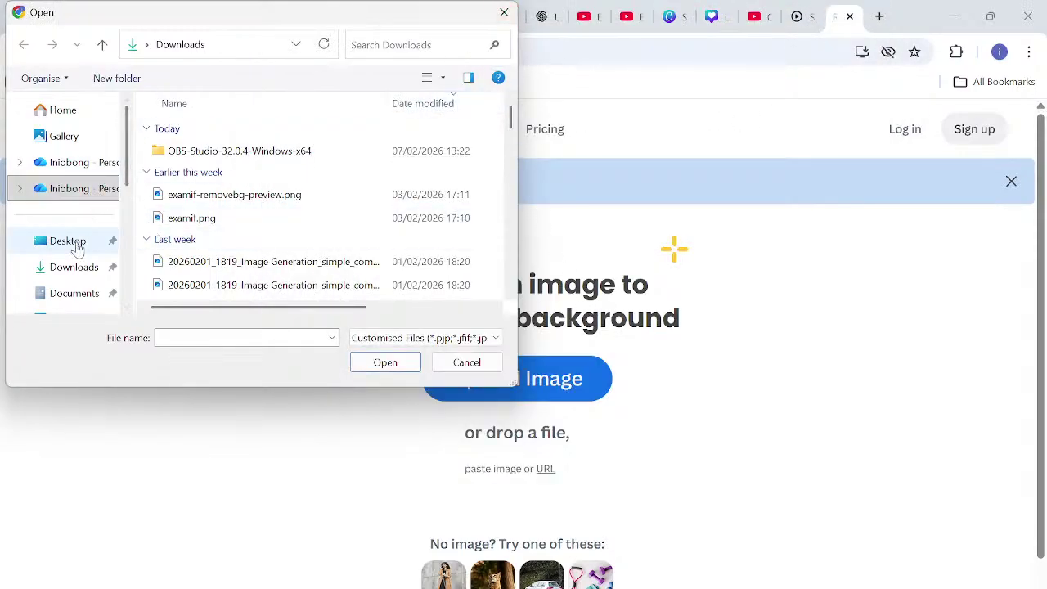
Step: Upload superstore.png from the Pictures folder to remove.bg for background removal
{"action": "scroll", "coordinate": [78, 279], "scroll_direction": "down", "scroll_amount": 1}
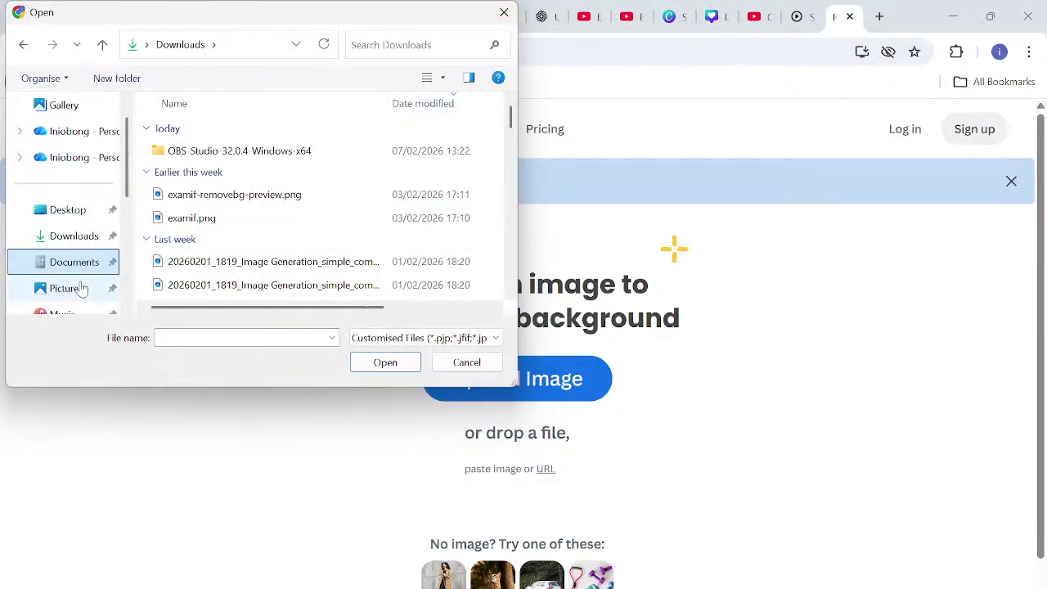
{"action": "left_click", "coordinate": [73, 265]}
{"action": "scroll", "coordinate": [72, 270], "scroll_direction": "down", "scroll_amount": 3}
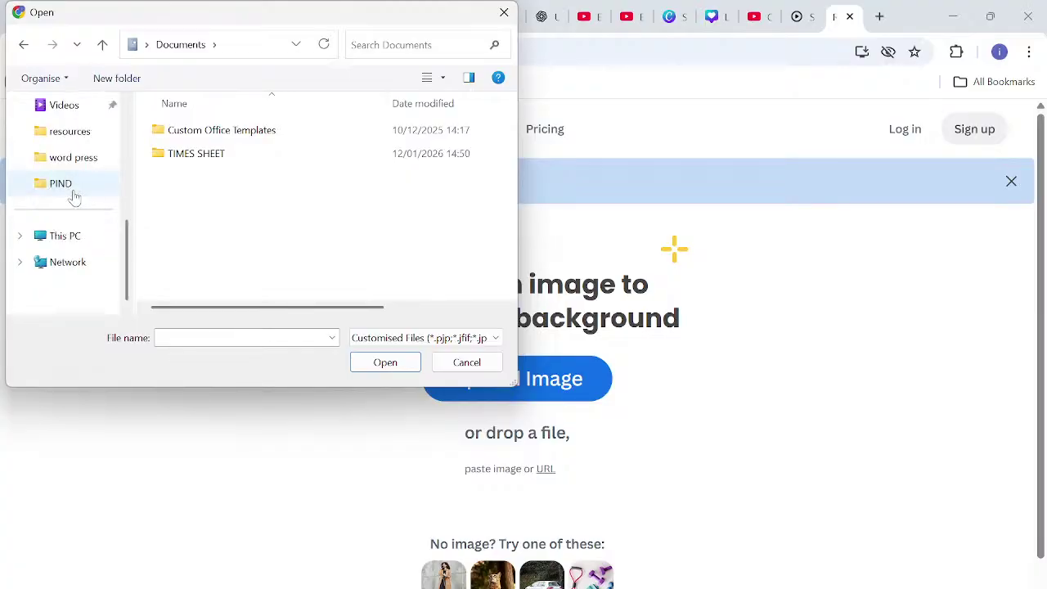
{"action": "scroll", "coordinate": [73, 172], "scroll_direction": "up", "scroll_amount": 5}
{"action": "scroll", "coordinate": [73, 172], "scroll_direction": "down", "scroll_amount": 5}
{"action": "scroll", "coordinate": [73, 172], "scroll_direction": "up", "scroll_amount": 3}
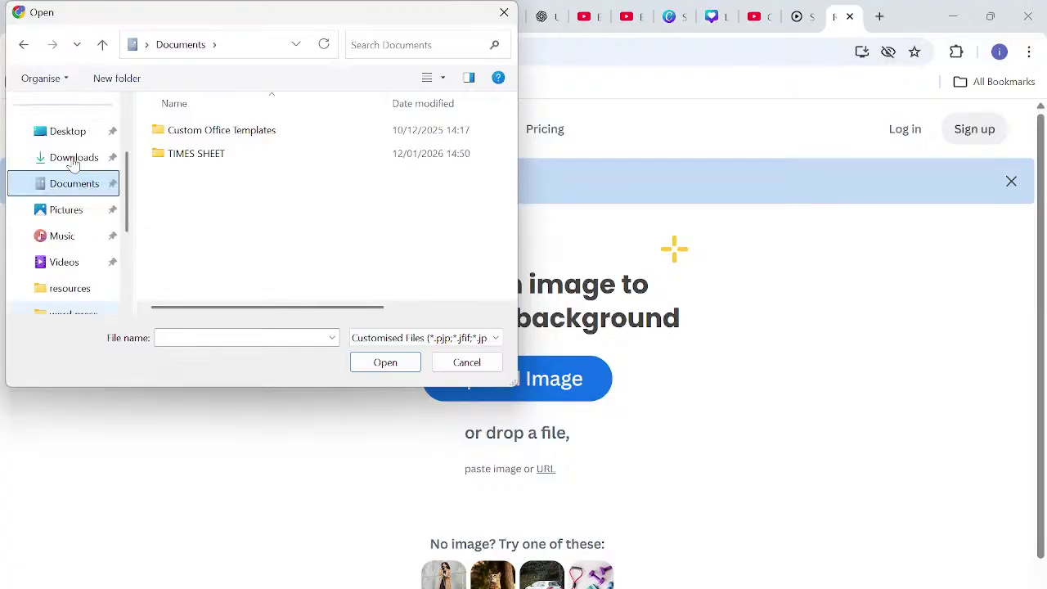
{"action": "scroll", "coordinate": [73, 171], "scroll_direction": "down", "scroll_amount": 3}
{"action": "scroll", "coordinate": [73, 274], "scroll_direction": "up", "scroll_amount": 5}
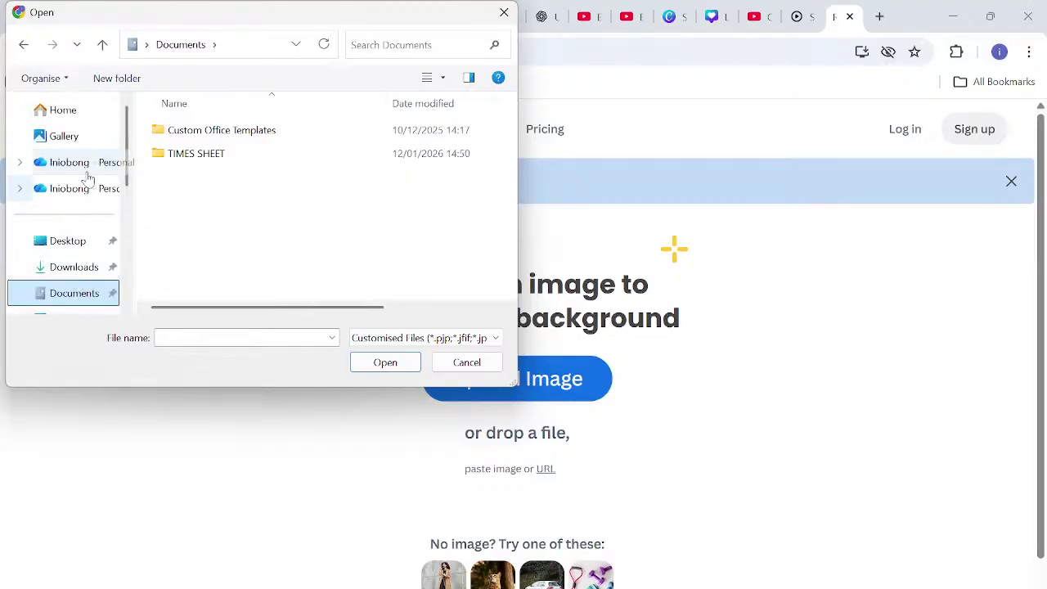
{"action": "scroll", "coordinate": [101, 168], "scroll_direction": "down", "scroll_amount": 5}
{"action": "scroll", "coordinate": [136, 189], "scroll_direction": "down", "scroll_amount": 1}
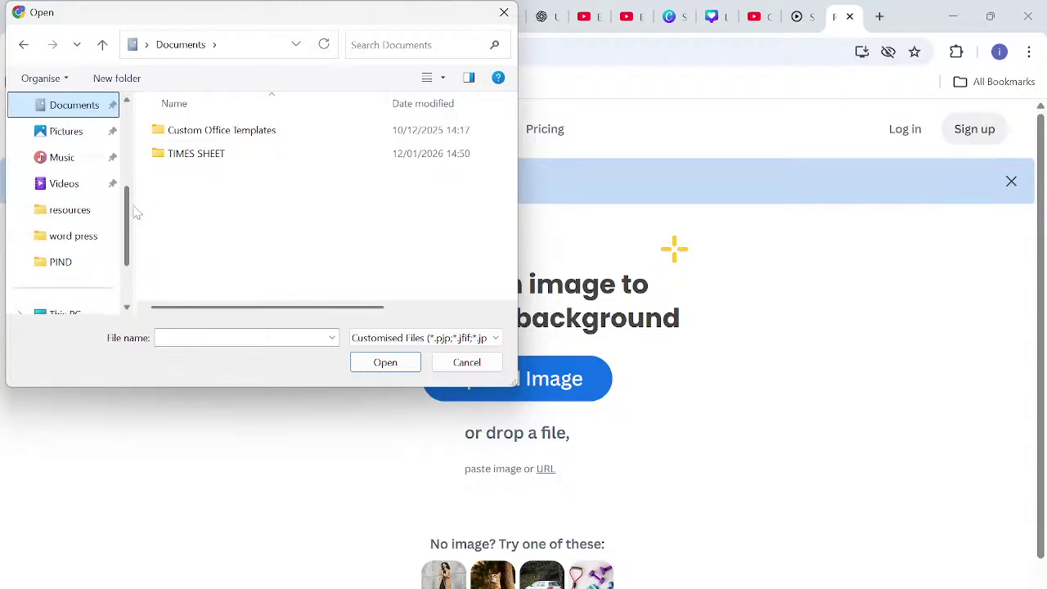
{"action": "scroll", "coordinate": [98, 180], "scroll_direction": "up", "scroll_amount": 1}
{"action": "left_click", "coordinate": [85, 161]}
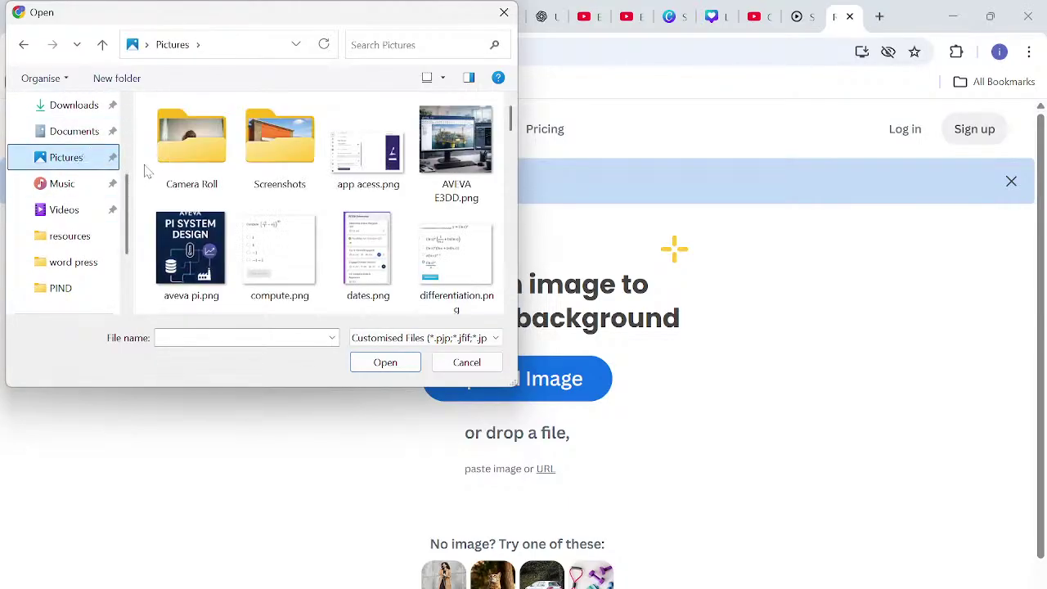
{"action": "left_click", "coordinate": [297, 241]}
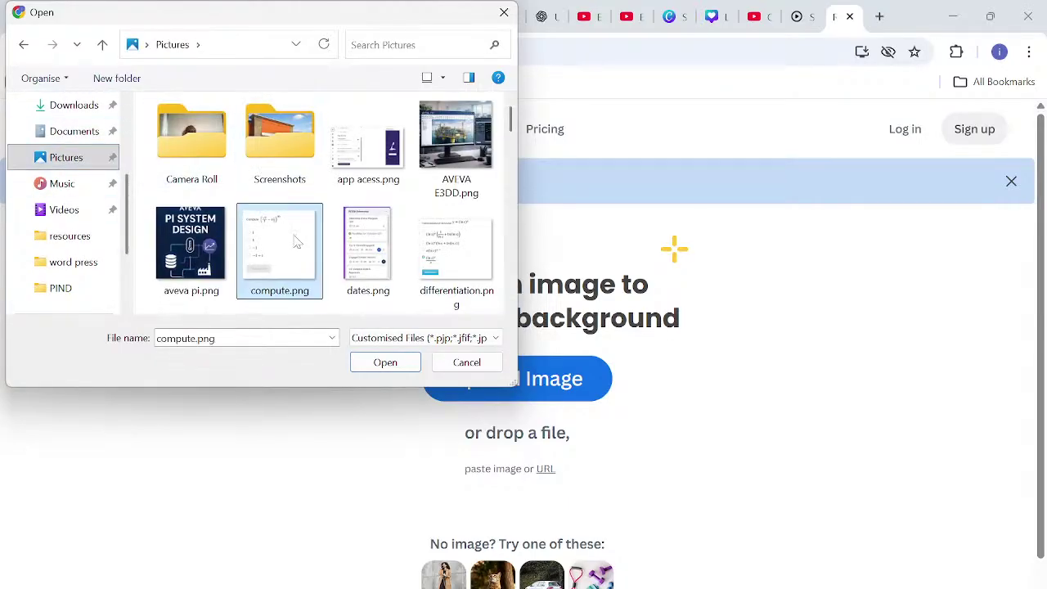
{"action": "key", "text": "s"}
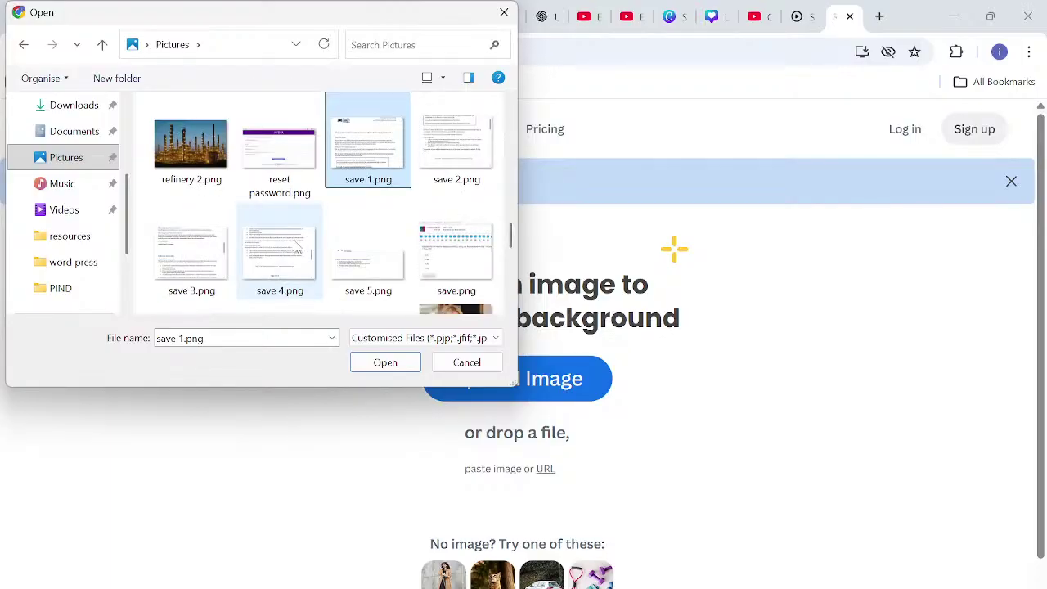
{"action": "key", "text": "s"}
{"action": "key", "text": "s"}
{"action": "key", "text": "s"}
{"action": "key", "text": "s"}
{"action": "key", "text": "s"}
{"action": "key", "text": "s"}
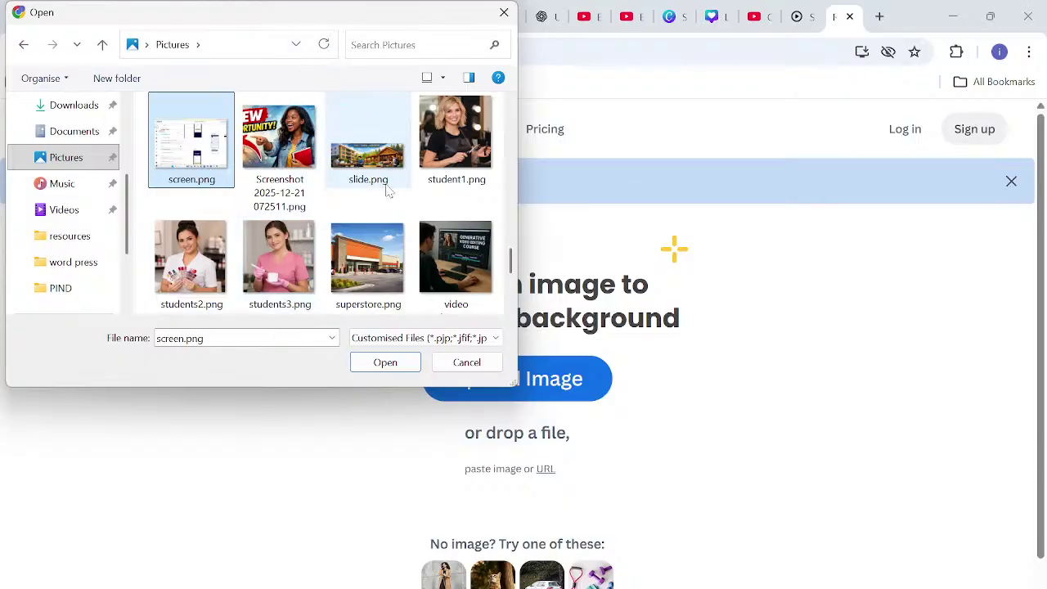
{"action": "left_click", "coordinate": [368, 258]}
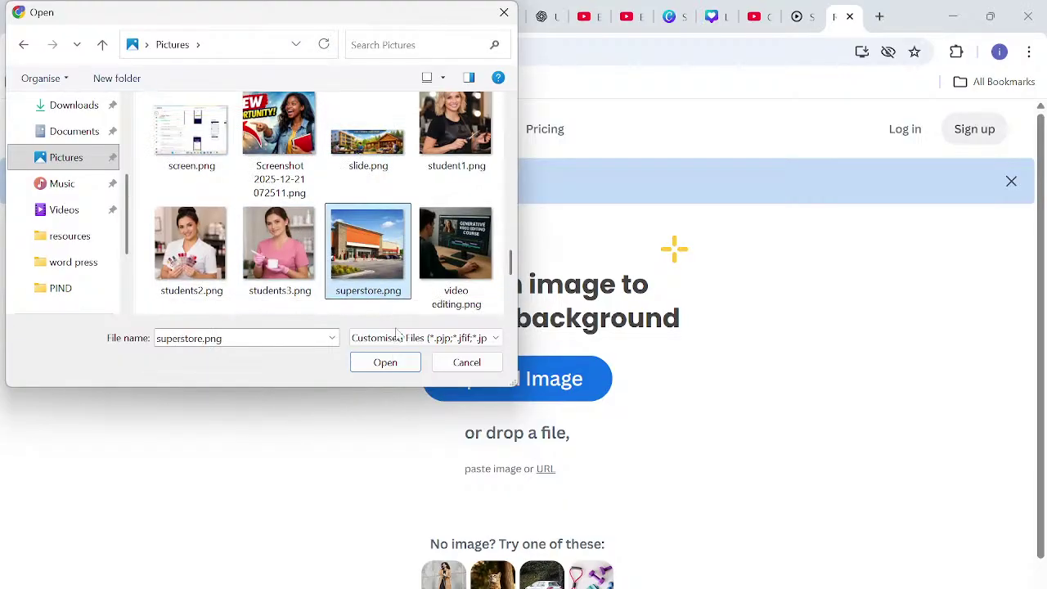
{"action": "left_click", "coordinate": [394, 364]}
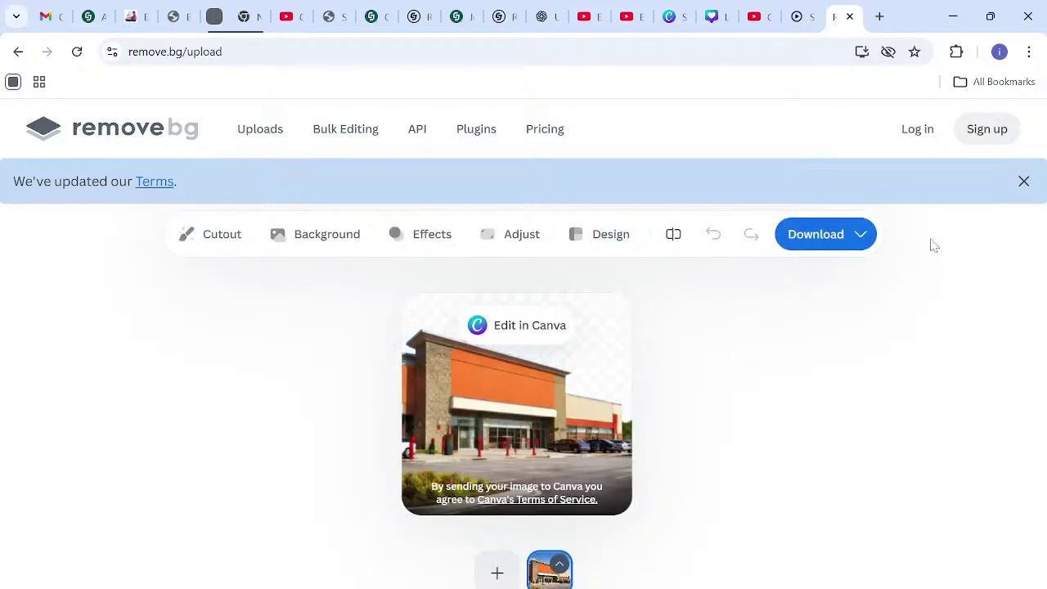
Step: Download the preview-size background-removed cutout and return to the Canva design
{"action": "left_click", "coordinate": [840, 237]}
{"action": "left_click", "coordinate": [890, 290]}
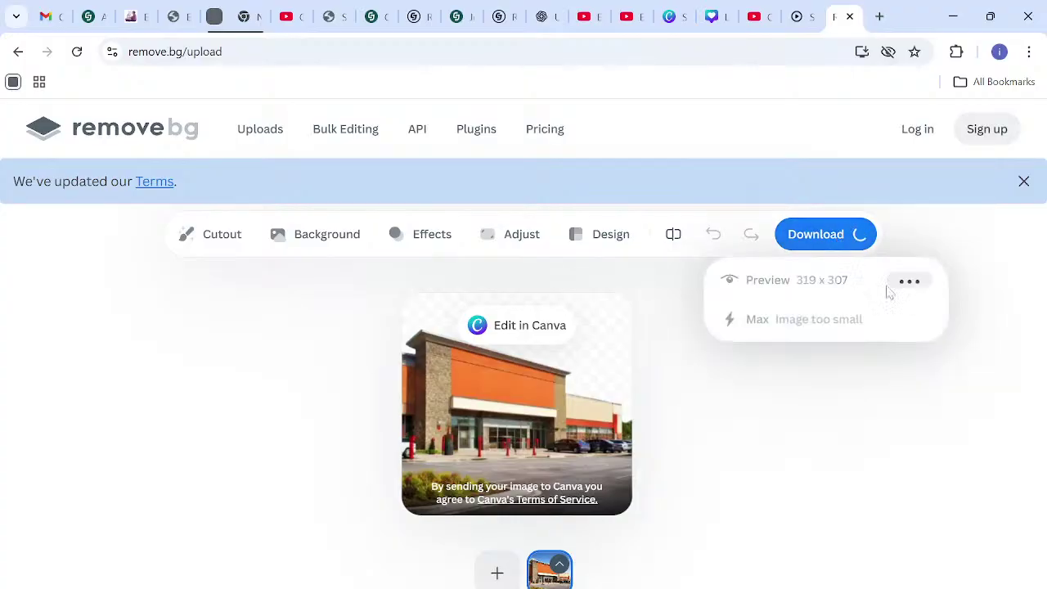
{"action": "left_click", "coordinate": [724, 16]}
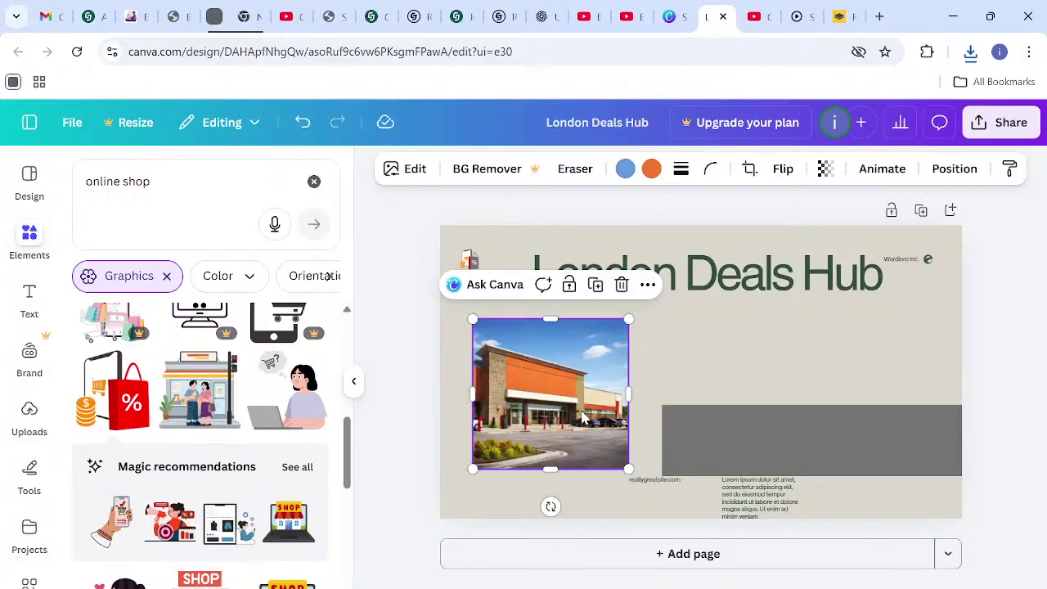
Step: Upload superstore-removebg-preview.png from Downloads into Canva's uploads
{"action": "left_click", "coordinate": [30, 416]}
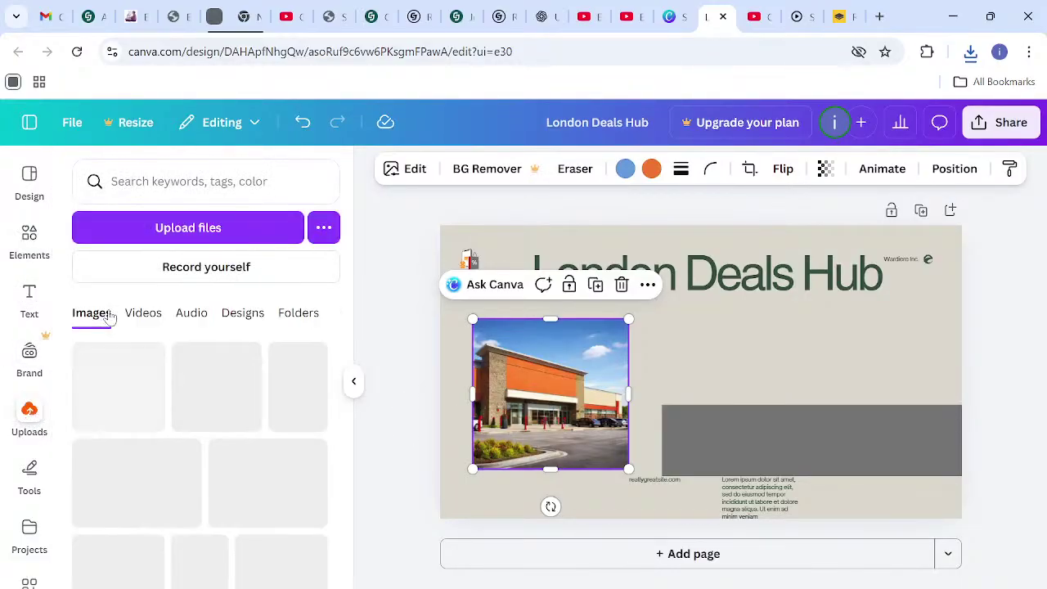
{"action": "left_click", "coordinate": [166, 237]}
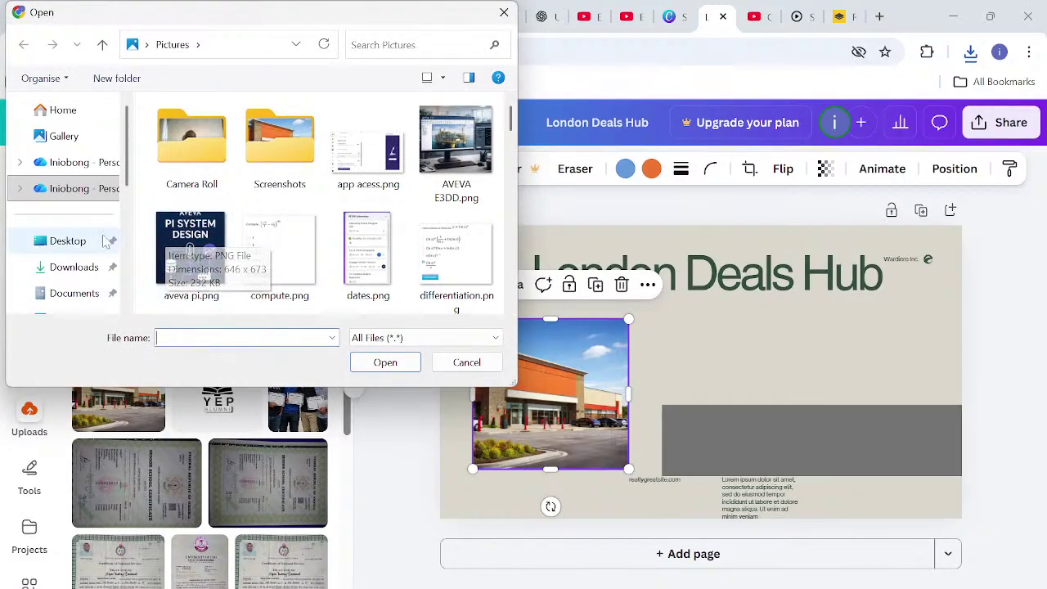
{"action": "left_click", "coordinate": [72, 267]}
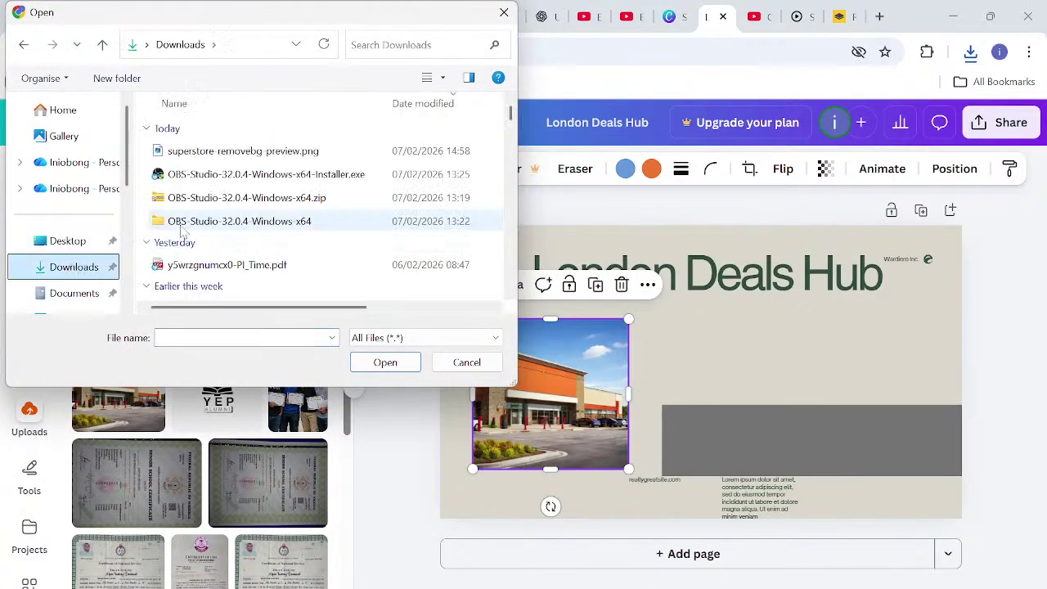
{"action": "left_click", "coordinate": [251, 153]}
{"action": "left_click", "coordinate": [385, 363]}
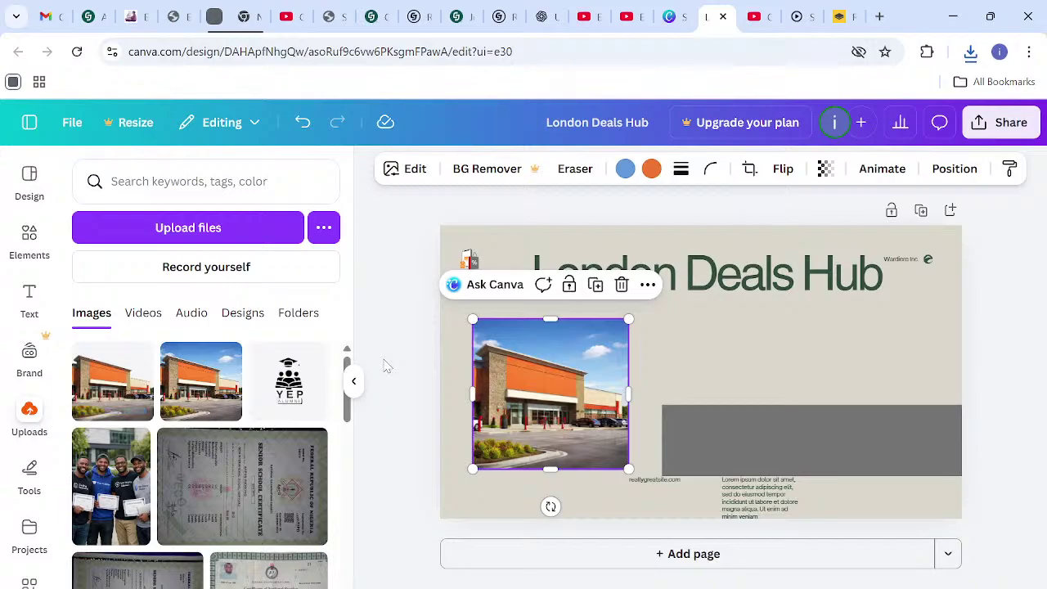
{"action": "left_click", "coordinate": [723, 285]}
Step: Move the original store photo right and place the cutout large across the banner's lower left
{"action": "left_click", "coordinate": [88, 359]}
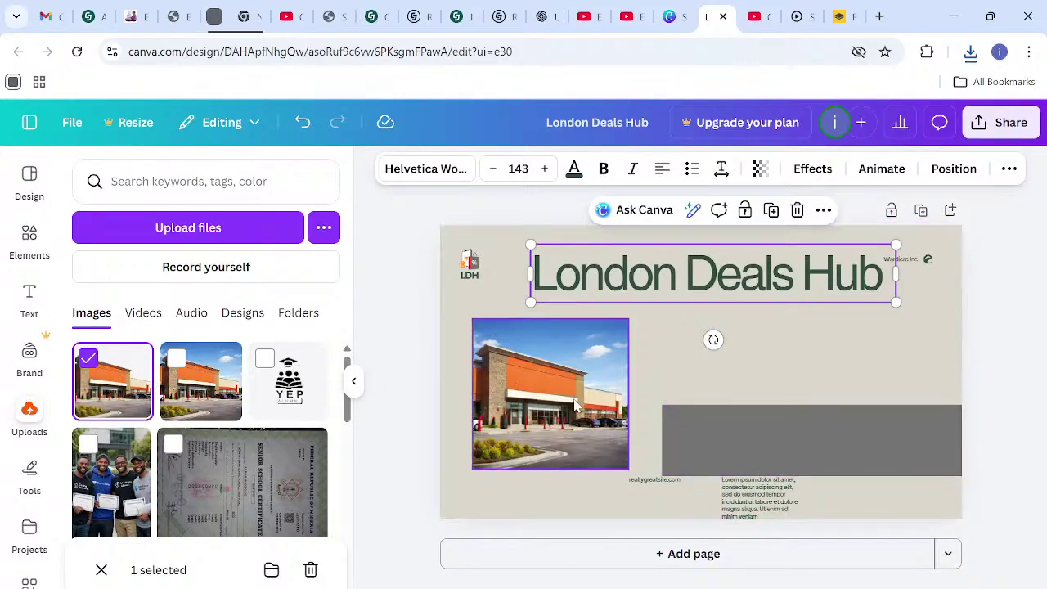
{"action": "left_click_drag", "start_coordinate": [574, 404], "coordinate": [890, 411]}
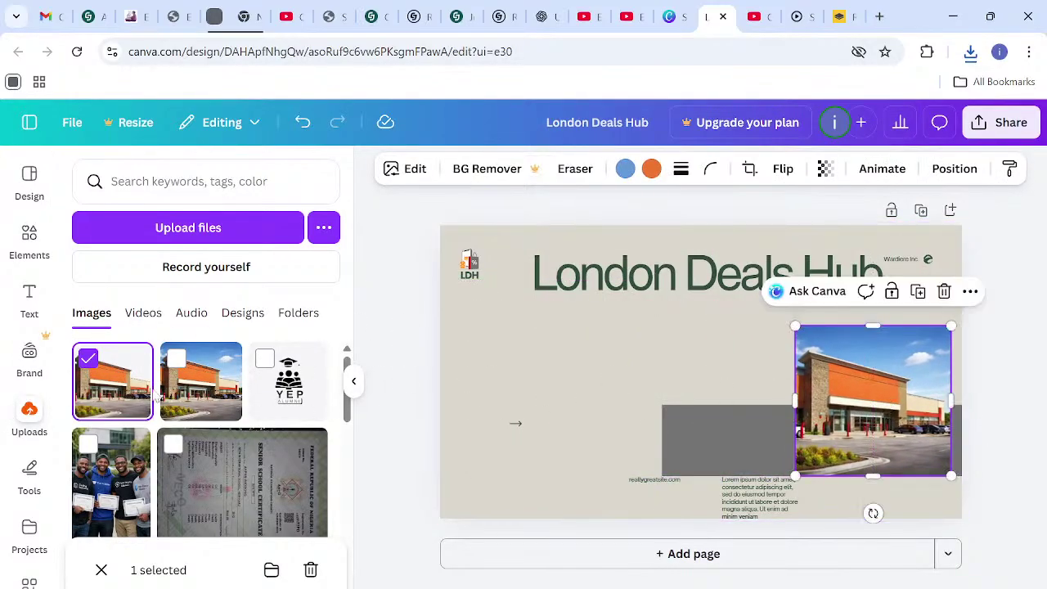
{"action": "left_click", "coordinate": [102, 395]}
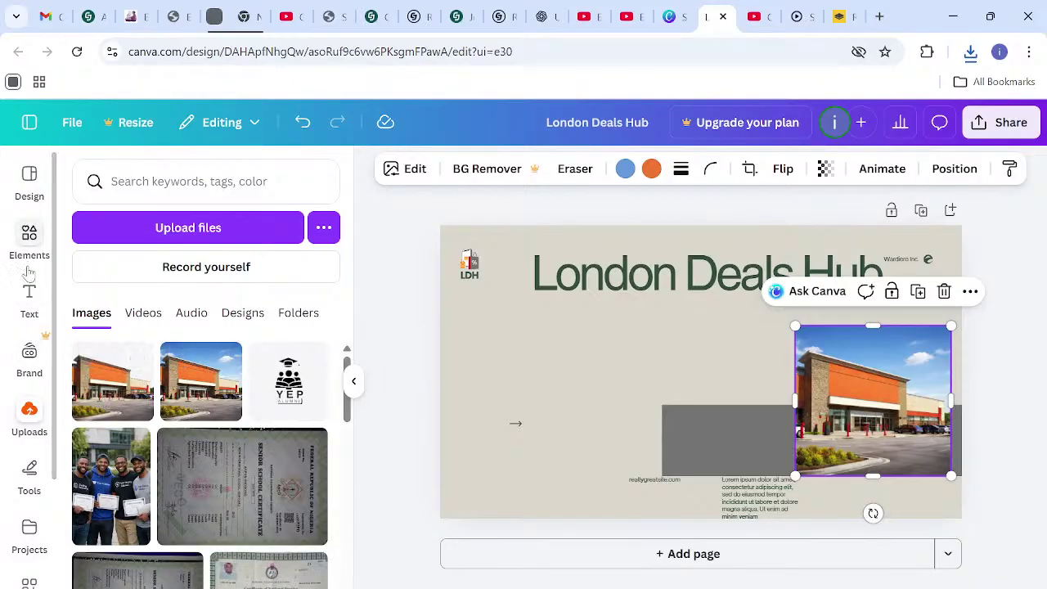
{"action": "left_click", "coordinate": [33, 436]}
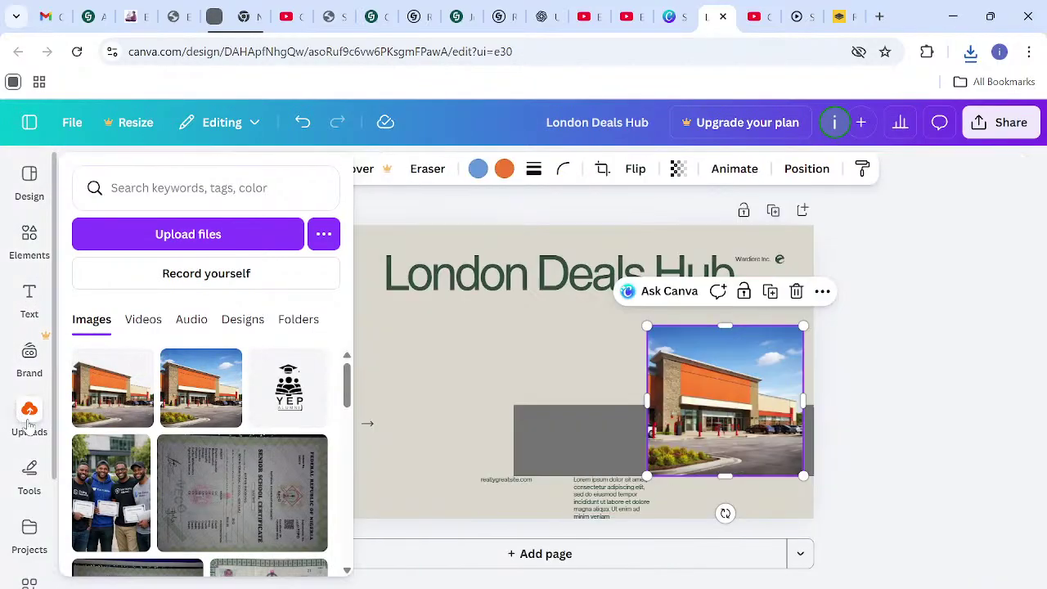
{"action": "left_click_drag", "start_coordinate": [107, 391], "coordinate": [422, 385]}
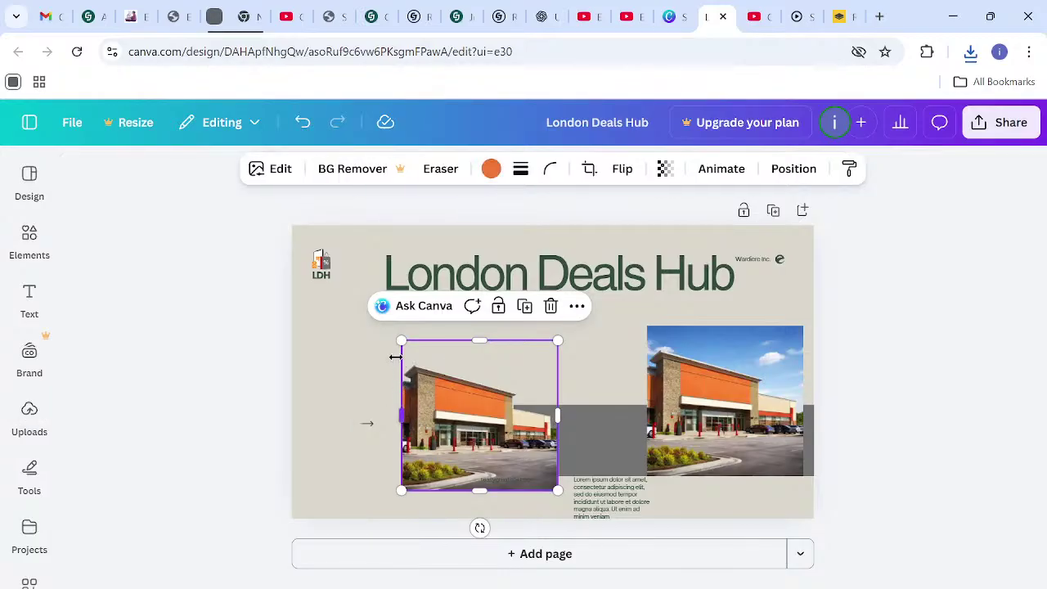
{"action": "left_click_drag", "start_coordinate": [401, 341], "coordinate": [296, 323]}
{"action": "left_click_drag", "start_coordinate": [347, 368], "coordinate": [324, 374]}
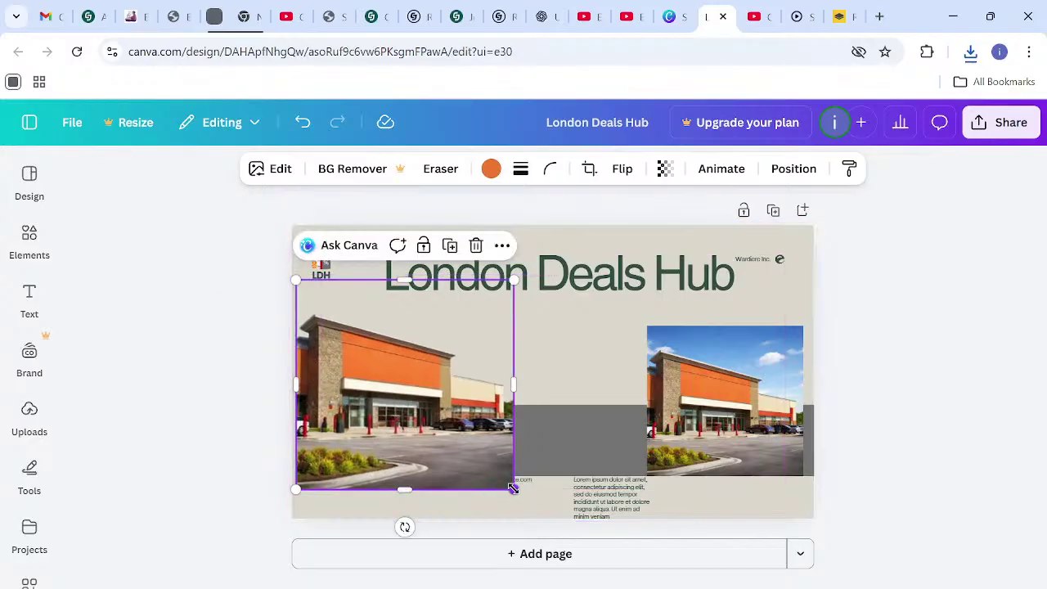
{"action": "left_click_drag", "start_coordinate": [513, 488], "coordinate": [528, 530]}
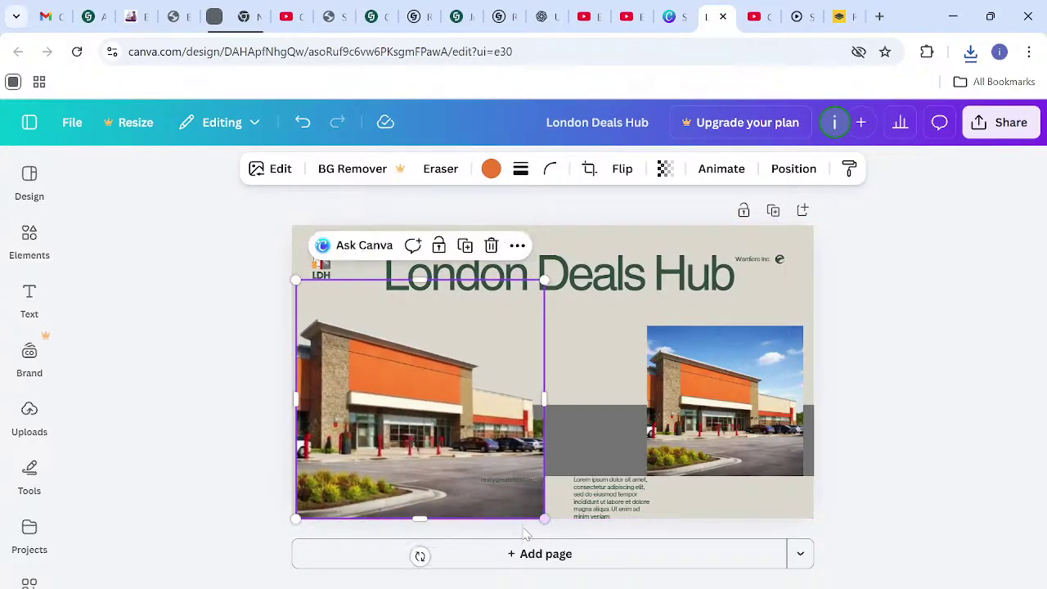
{"action": "left_click", "coordinate": [164, 247]}
{"action": "left_click", "coordinate": [453, 404]}
{"action": "left_click_drag", "start_coordinate": [293, 280], "coordinate": [286, 276]}
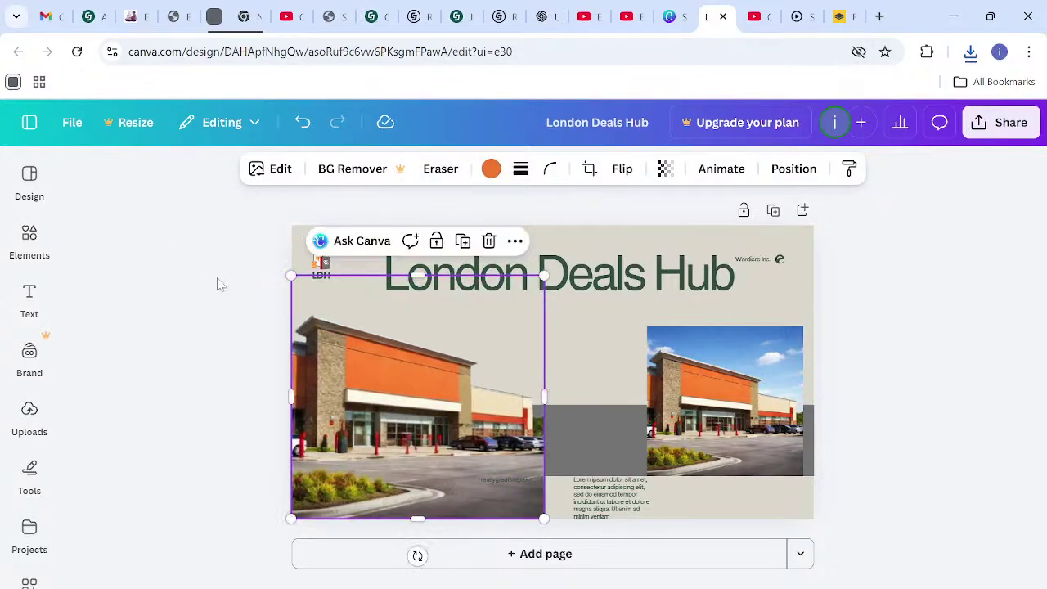
Step: Recolour the small LDH logo text dark grey after trying orange
{"action": "left_click", "coordinate": [222, 276]}
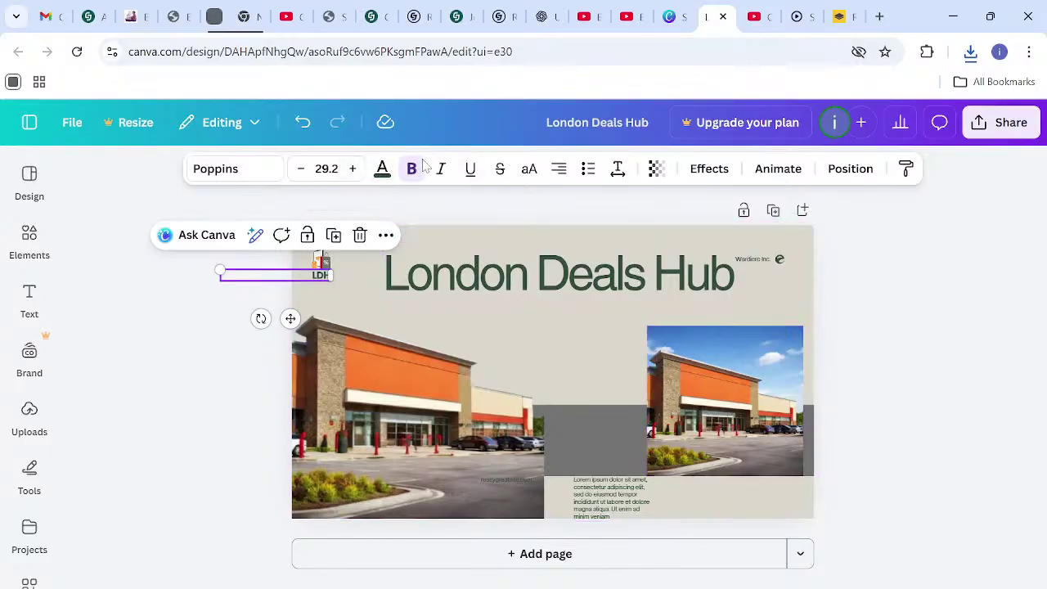
{"action": "left_click", "coordinate": [382, 168]}
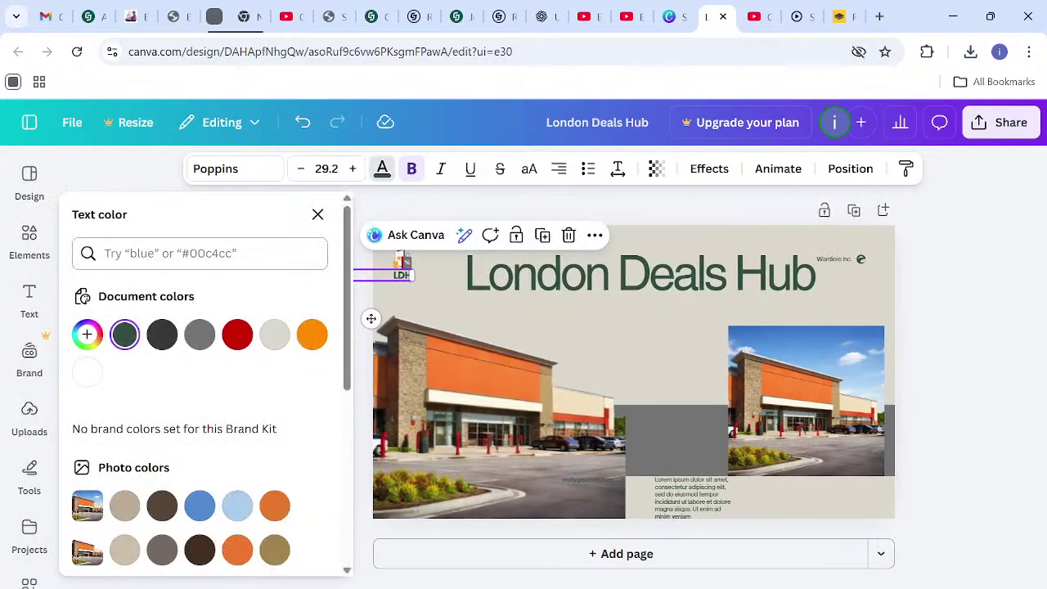
{"action": "left_click", "coordinate": [311, 339]}
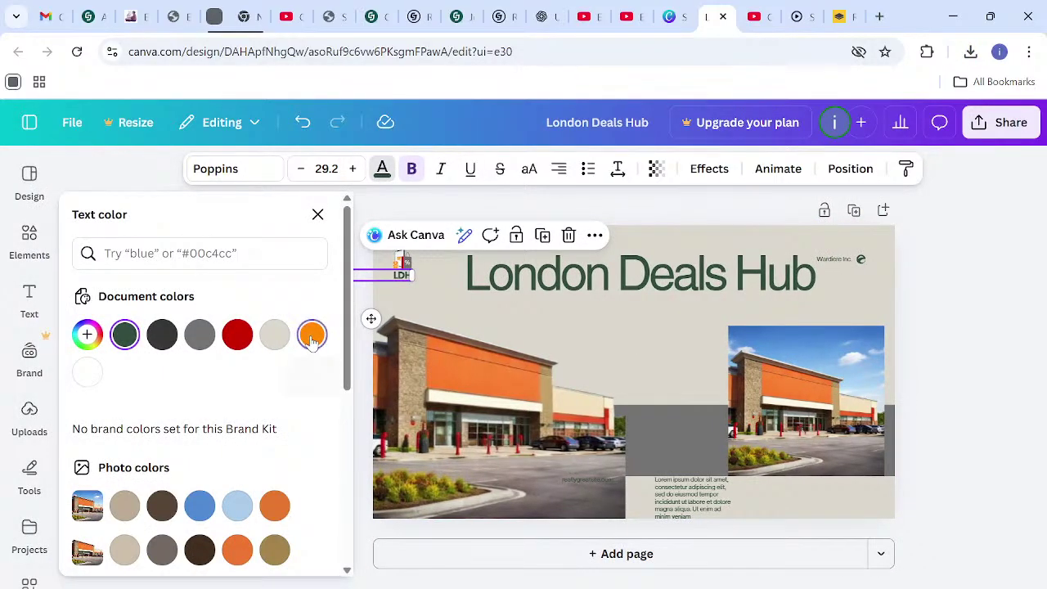
{"action": "left_click", "coordinate": [162, 336]}
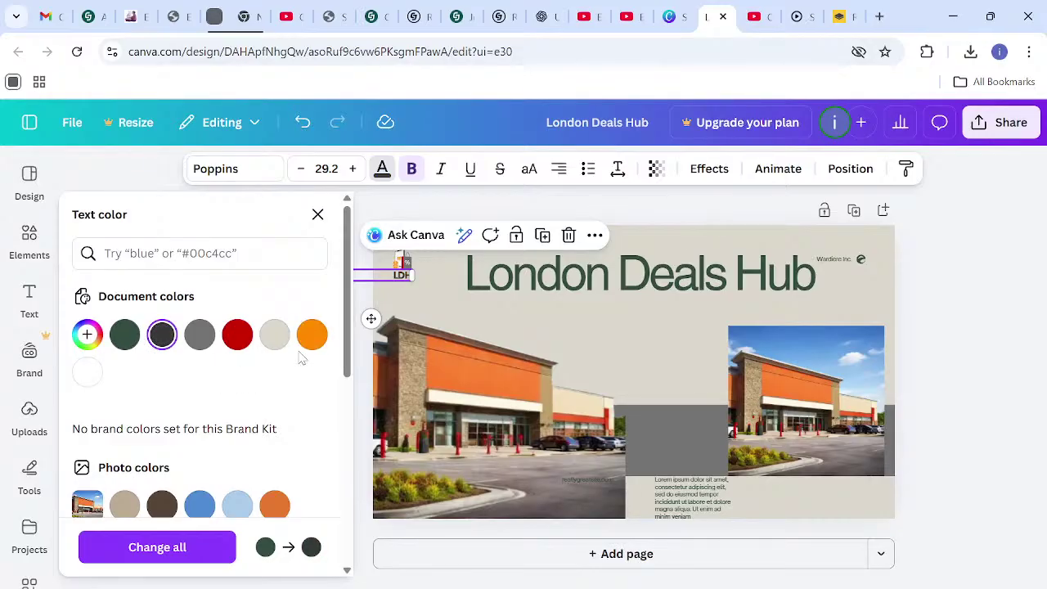
{"action": "left_click", "coordinate": [630, 277]}
{"action": "key", "text": "Escape"}
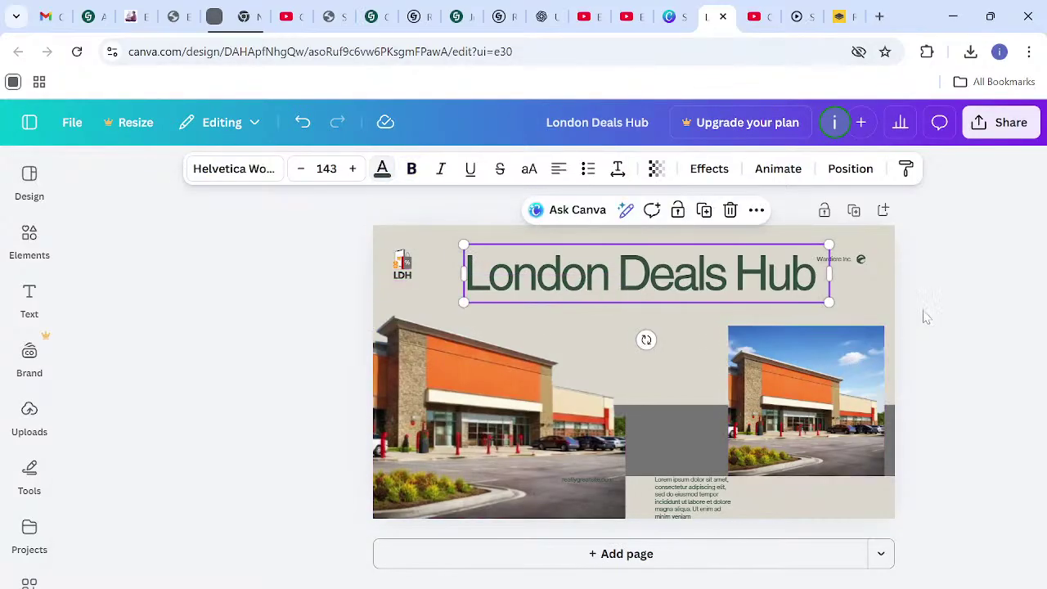
{"action": "left_click", "coordinate": [700, 433]}
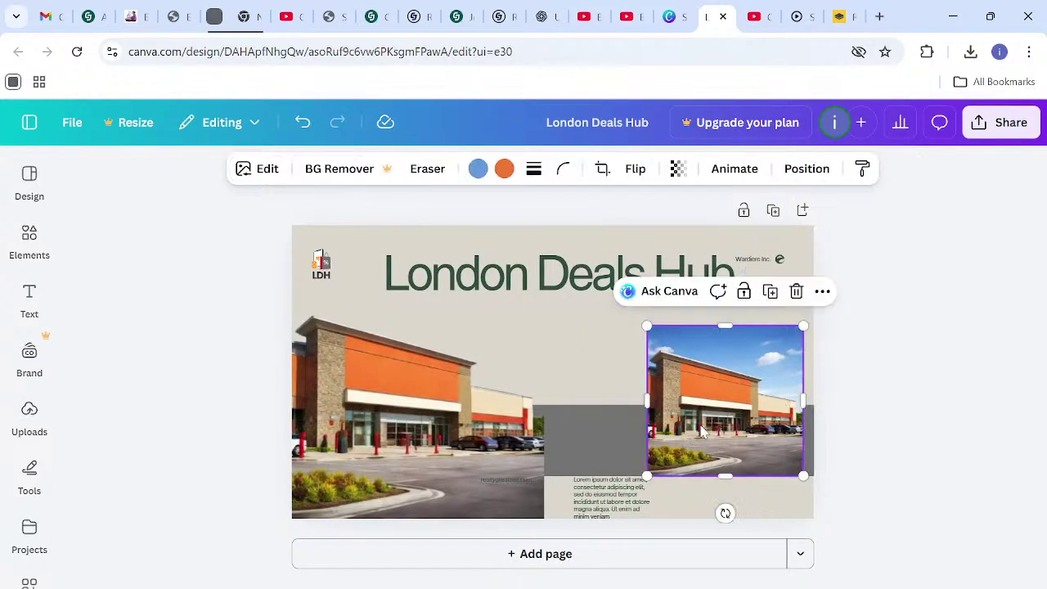
Step: Round the store cutout's corners to 21 and enlarge it slightly from its lower left
{"action": "left_click", "coordinate": [517, 479]}
{"action": "left_click", "coordinate": [445, 484]}
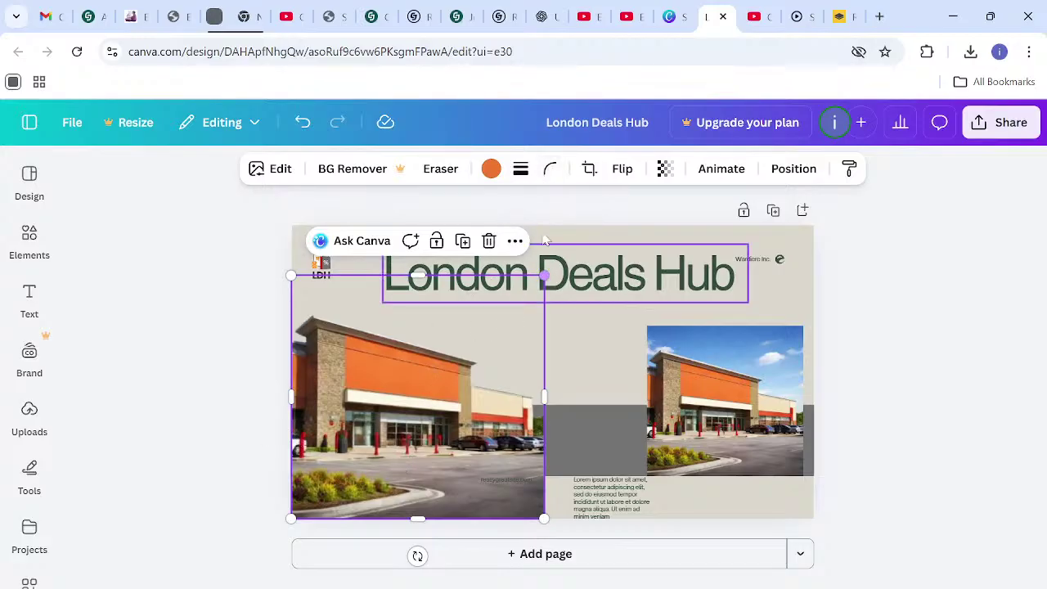
{"action": "left_click", "coordinate": [549, 169]}
{"action": "left_click_drag", "start_coordinate": [462, 235], "coordinate": [529, 235]}
{"action": "mouse_move", "coordinate": [399, 422]}
{"action": "left_mouse_down"}
{"action": "mouse_move", "coordinate": [394, 433]}
{"action": "mouse_move", "coordinate": [401, 417]}
{"action": "left_mouse_up"}
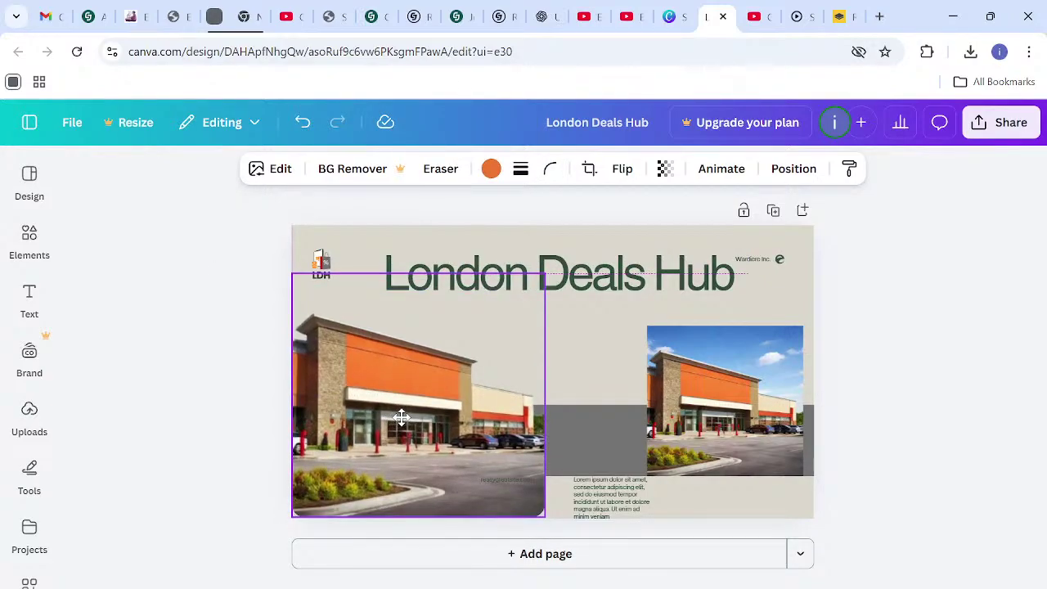
{"action": "mouse_move", "coordinate": [292, 517]}
{"action": "left_mouse_down"}
{"action": "mouse_move", "coordinate": [274, 524]}
{"action": "mouse_move", "coordinate": [283, 524]}
{"action": "left_mouse_up"}
Step: Delete the original store photo from the banner's right side
{"action": "left_click", "coordinate": [940, 365]}
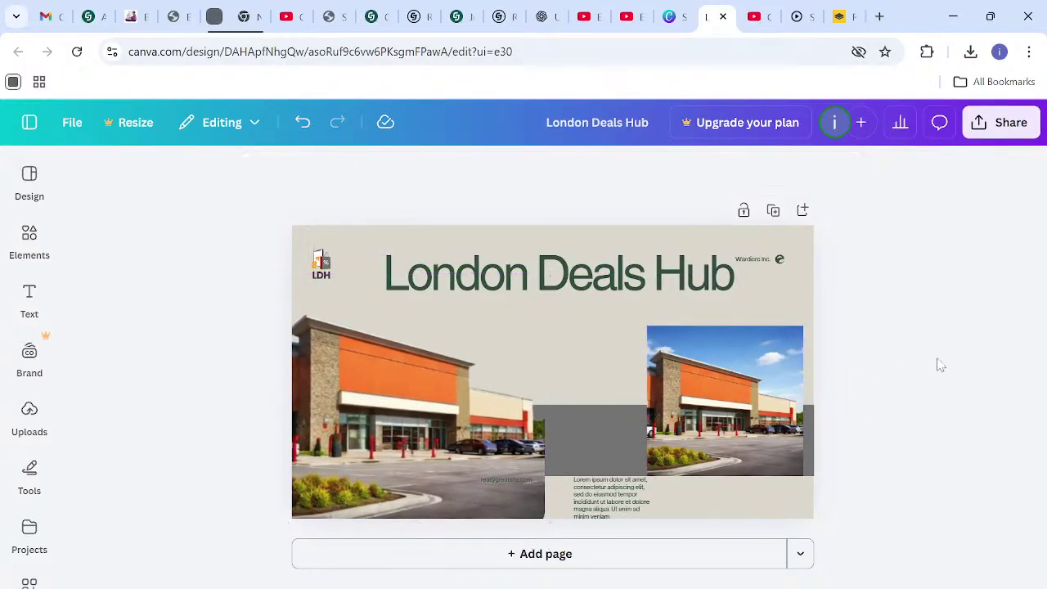
{"action": "left_click", "coordinate": [627, 440]}
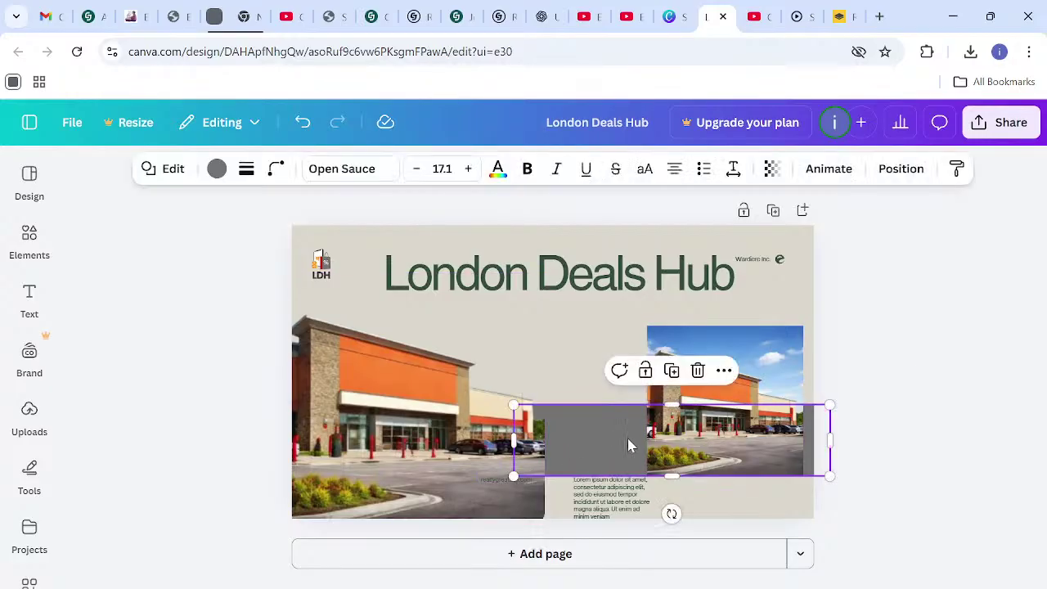
{"action": "left_click", "coordinate": [777, 347]}
{"action": "left_click_drag", "start_coordinate": [778, 347], "coordinate": [790, 330]}
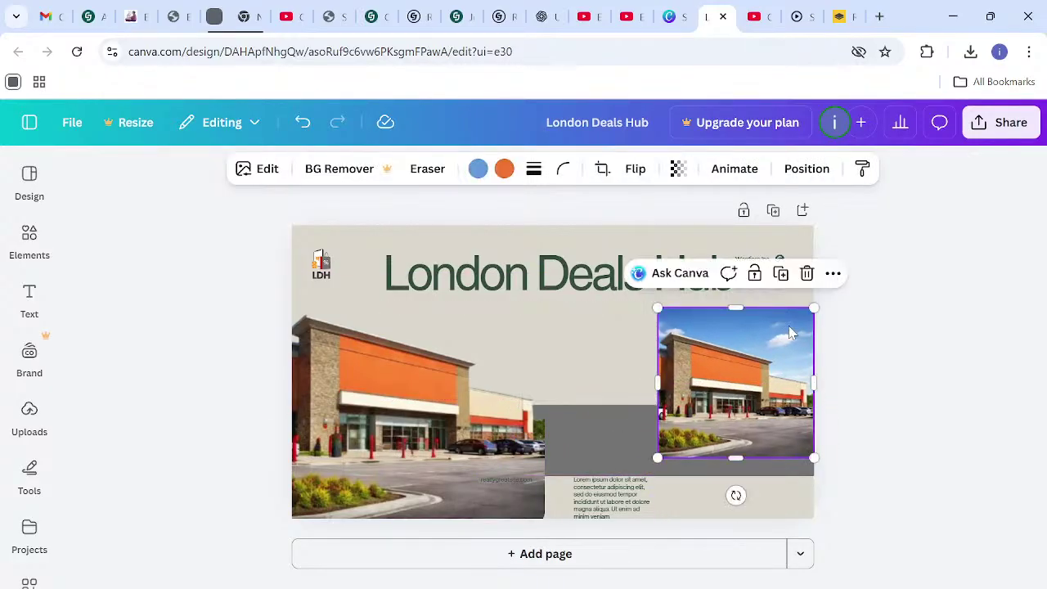
{"action": "key", "text": "Delete"}
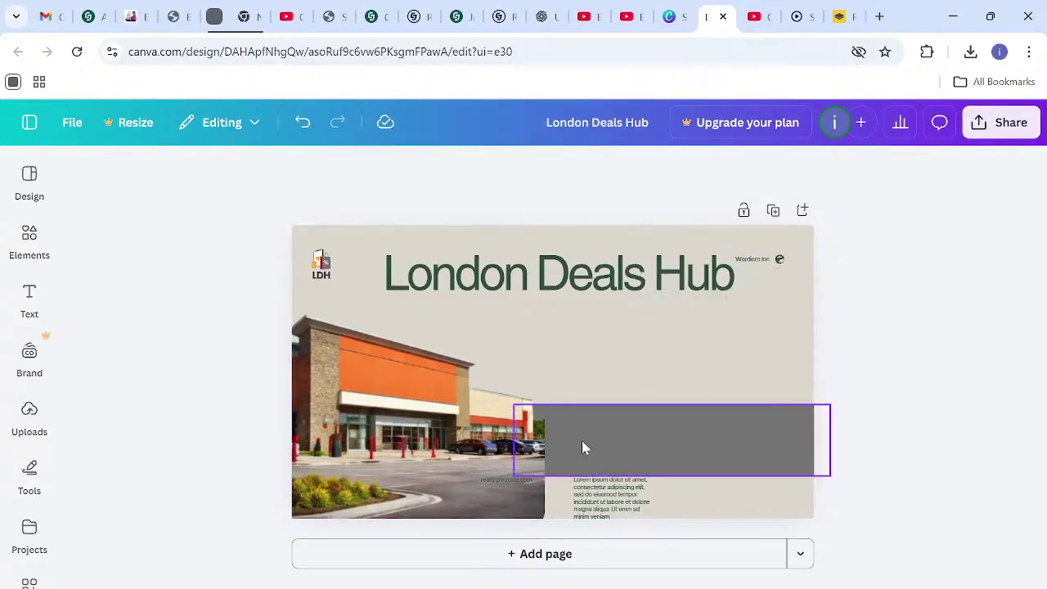
{"action": "left_click", "coordinate": [691, 433]}
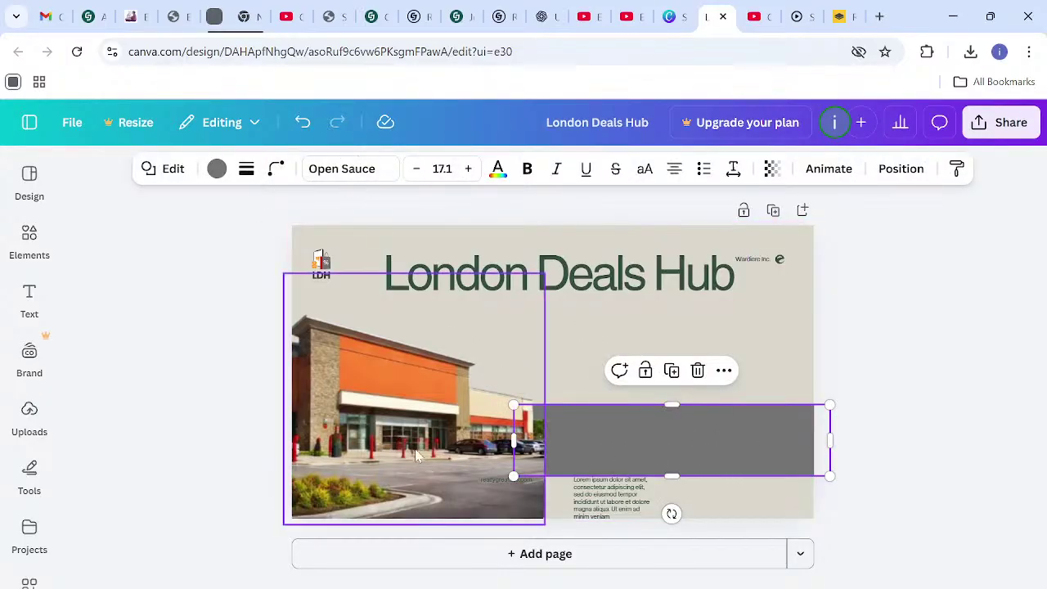
Step: Fill the grey rectangle orange, move the Lorem ipsum text beside the title, and widen the cutout
{"action": "left_click", "coordinate": [217, 168]}
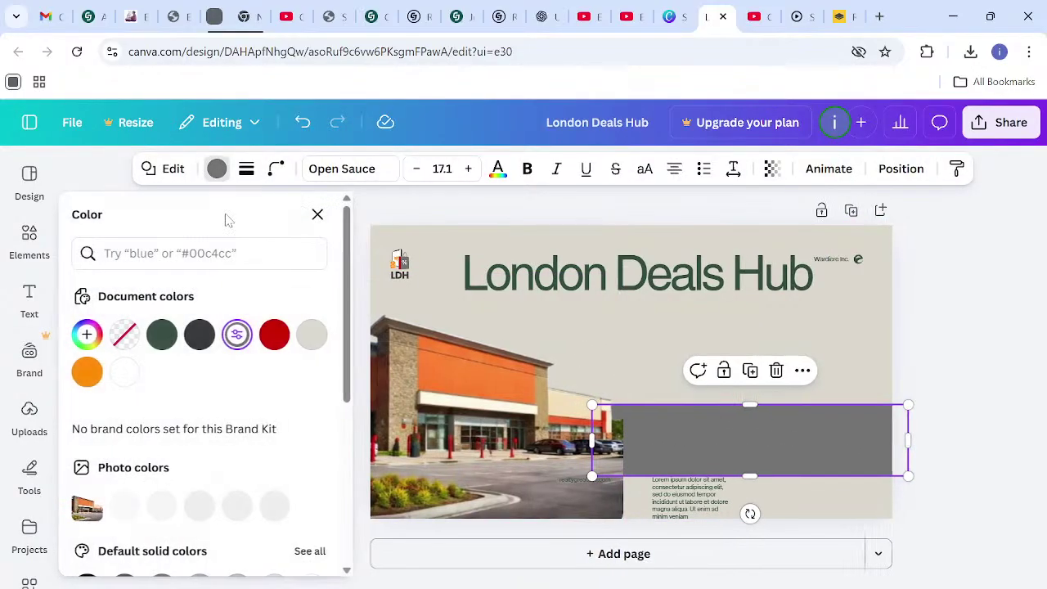
{"action": "left_click", "coordinate": [88, 372]}
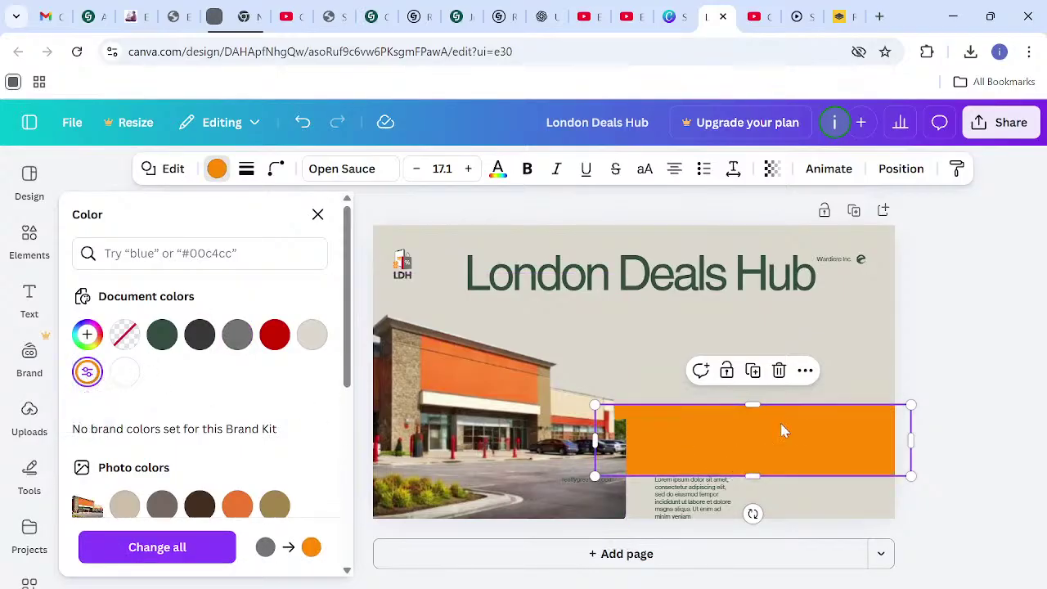
{"action": "left_click_drag", "start_coordinate": [704, 506], "coordinate": [738, 338]}
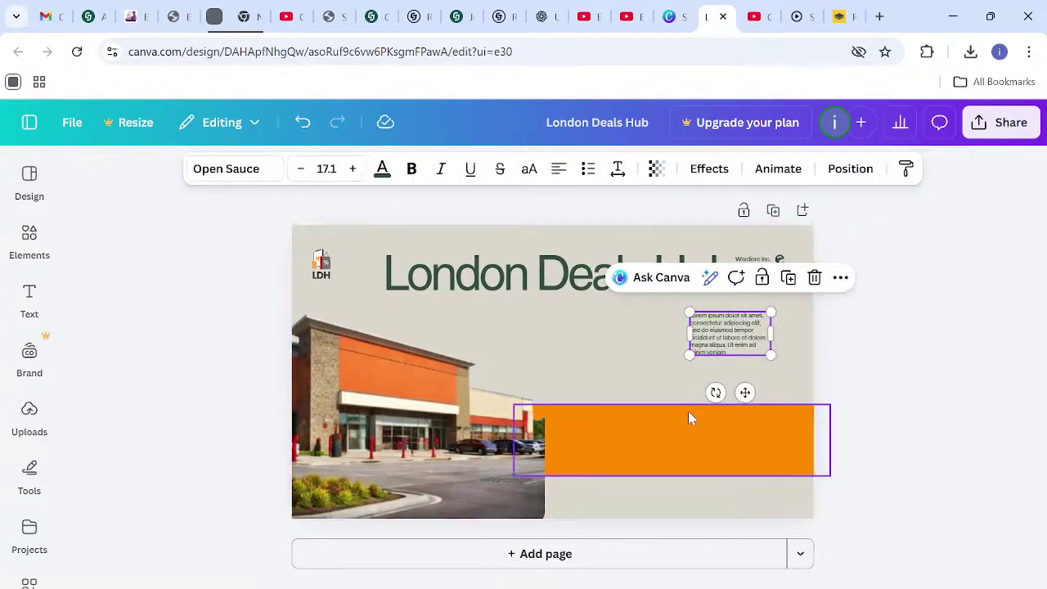
{"action": "mouse_move", "coordinate": [655, 432]}
{"action": "left_mouse_down"}
{"action": "mouse_move", "coordinate": [647, 485]}
{"action": "mouse_move", "coordinate": [646, 451]}
{"action": "left_mouse_up"}
{"action": "left_click", "coordinate": [512, 514]}
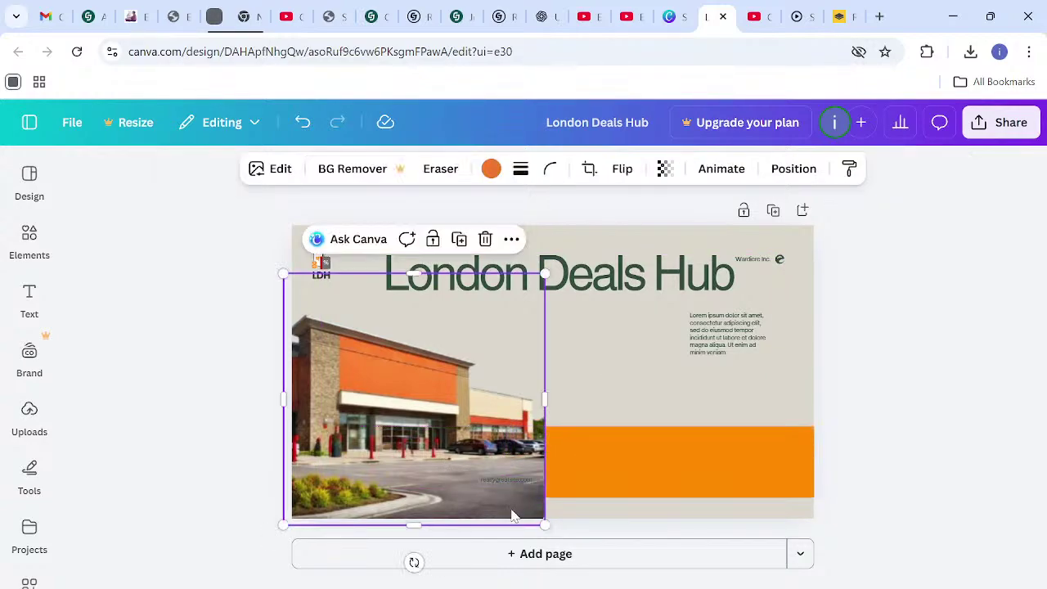
{"action": "left_click_drag", "start_coordinate": [545, 524], "coordinate": [553, 532]}
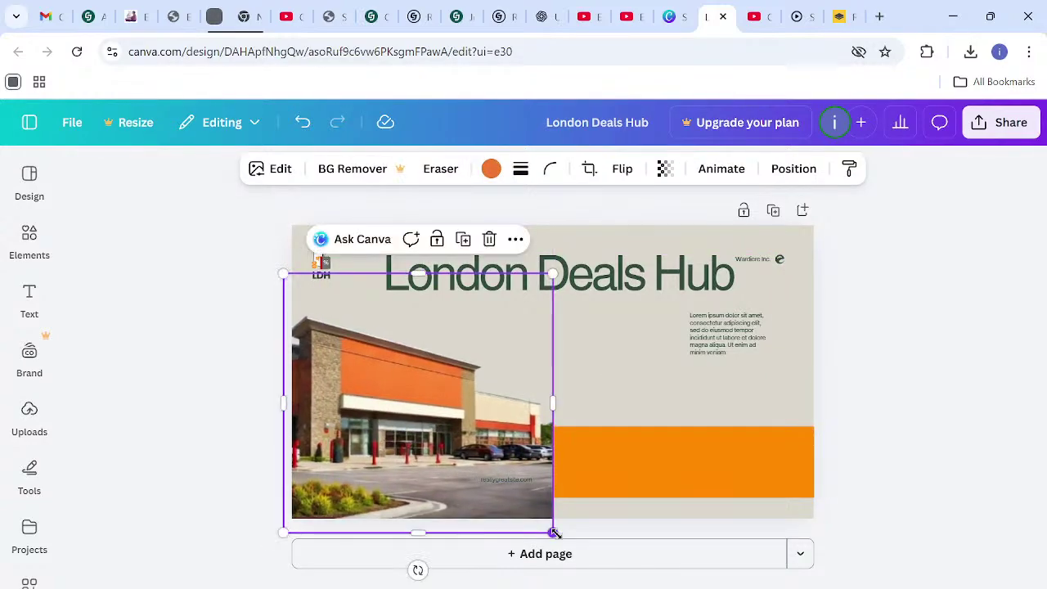
{"action": "left_click", "coordinate": [977, 366]}
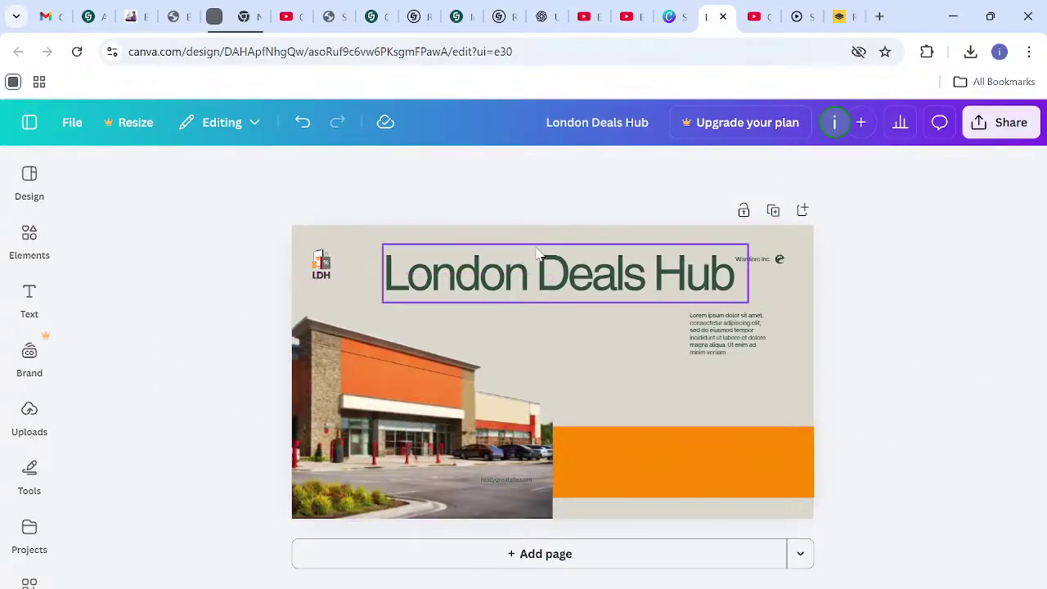
Step: Make the London Deals Hub title text orange and nudge it slightly left
{"action": "left_click_drag", "start_coordinate": [546, 262], "coordinate": [531, 260]}
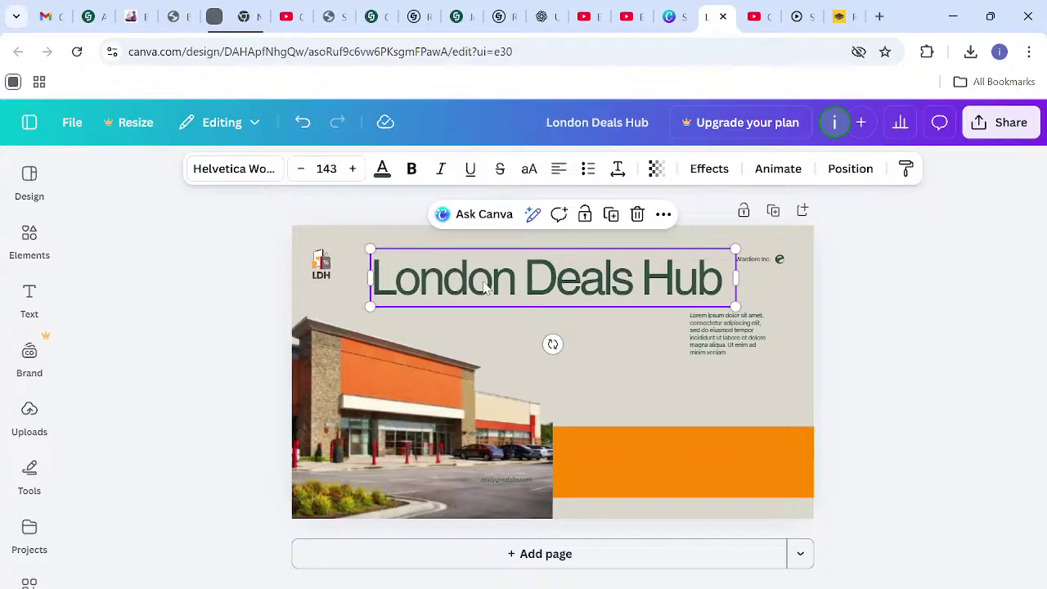
{"action": "left_click", "coordinate": [484, 284]}
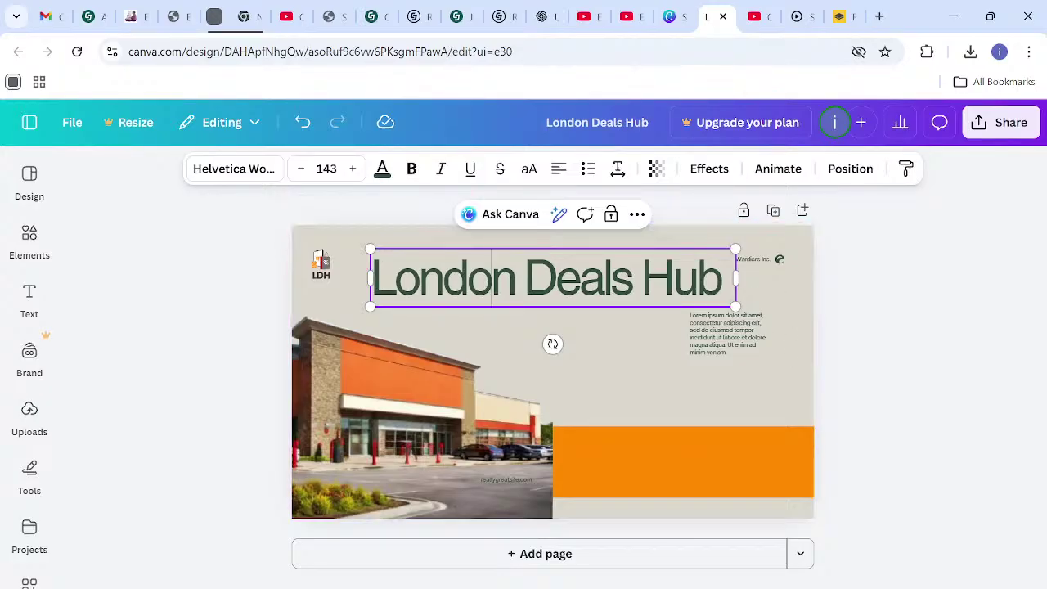
{"action": "left_click_drag", "start_coordinate": [724, 278], "coordinate": [368, 278]}
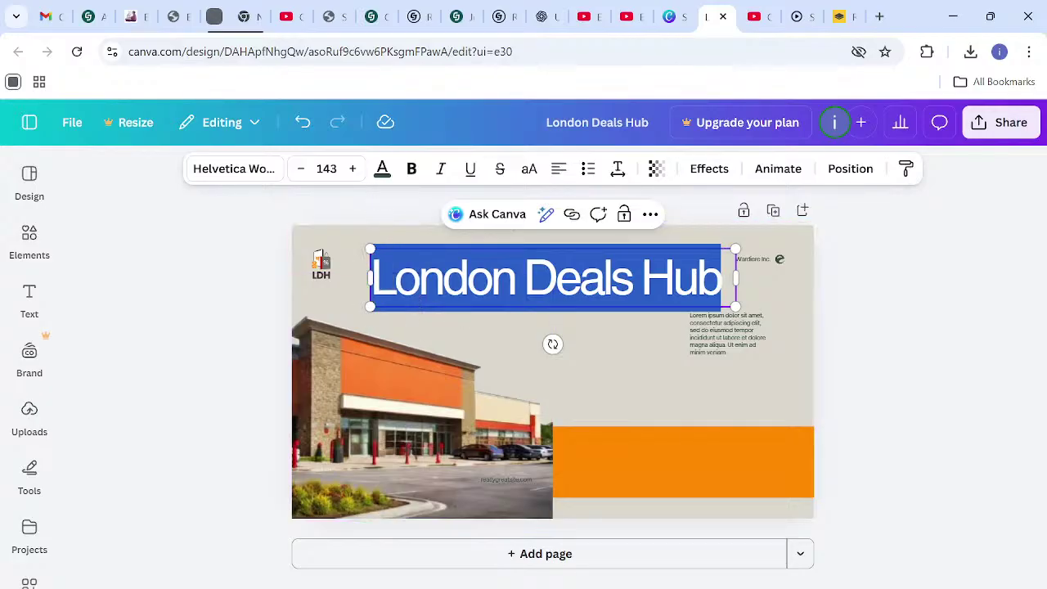
{"action": "left_click", "coordinate": [382, 169]}
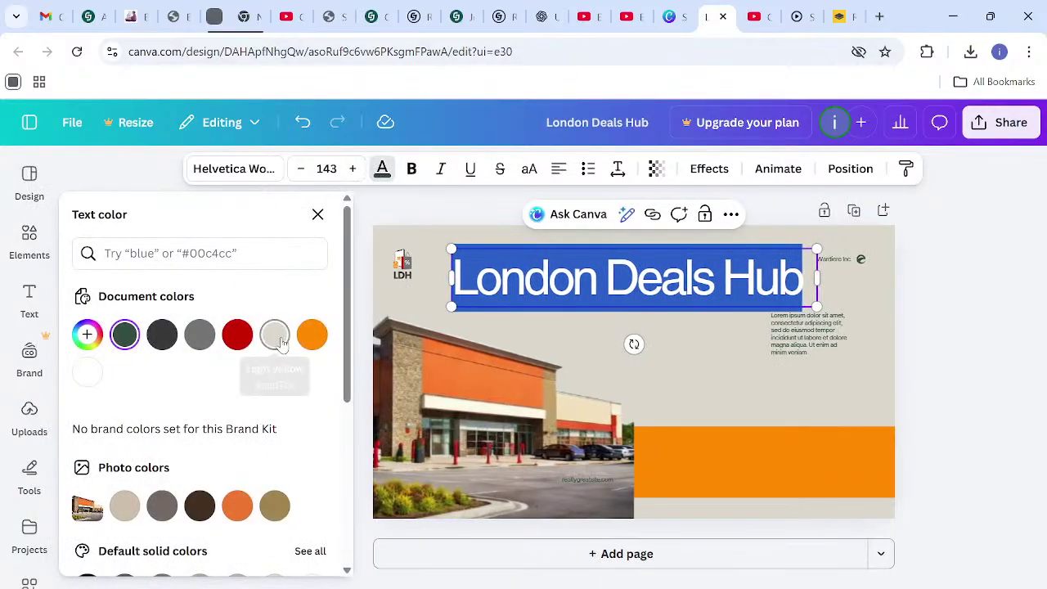
{"action": "left_click", "coordinate": [237, 334]}
{"action": "left_click", "coordinate": [472, 325]}
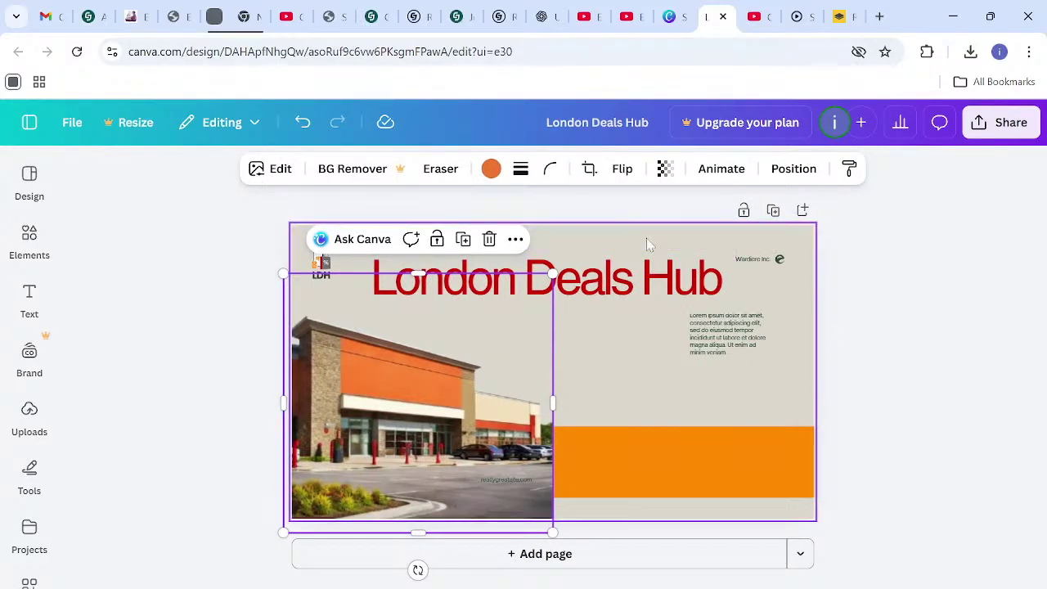
{"action": "left_click", "coordinate": [646, 290]}
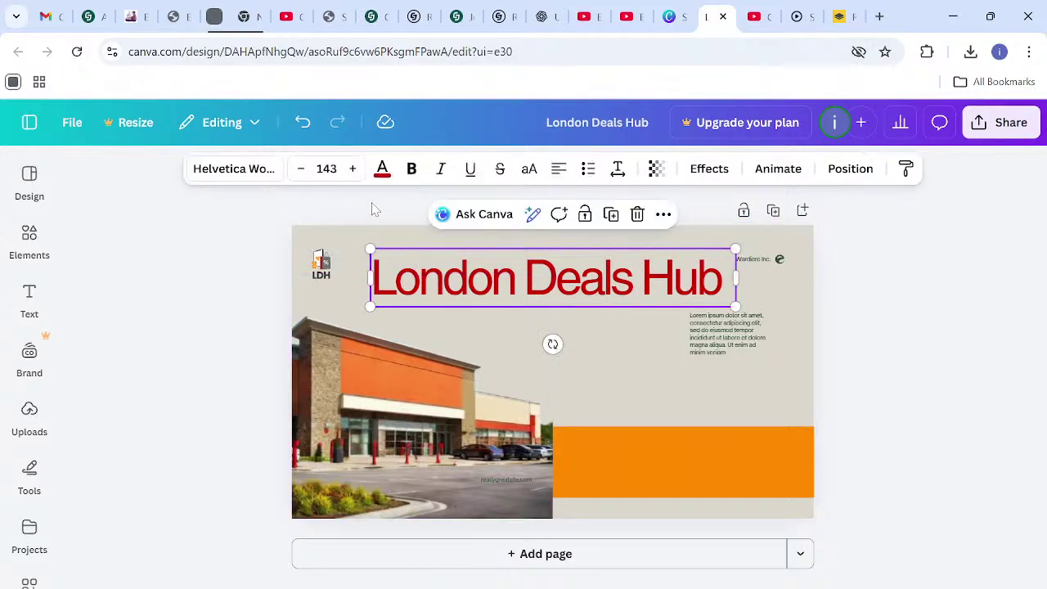
{"action": "left_click", "coordinate": [382, 168]}
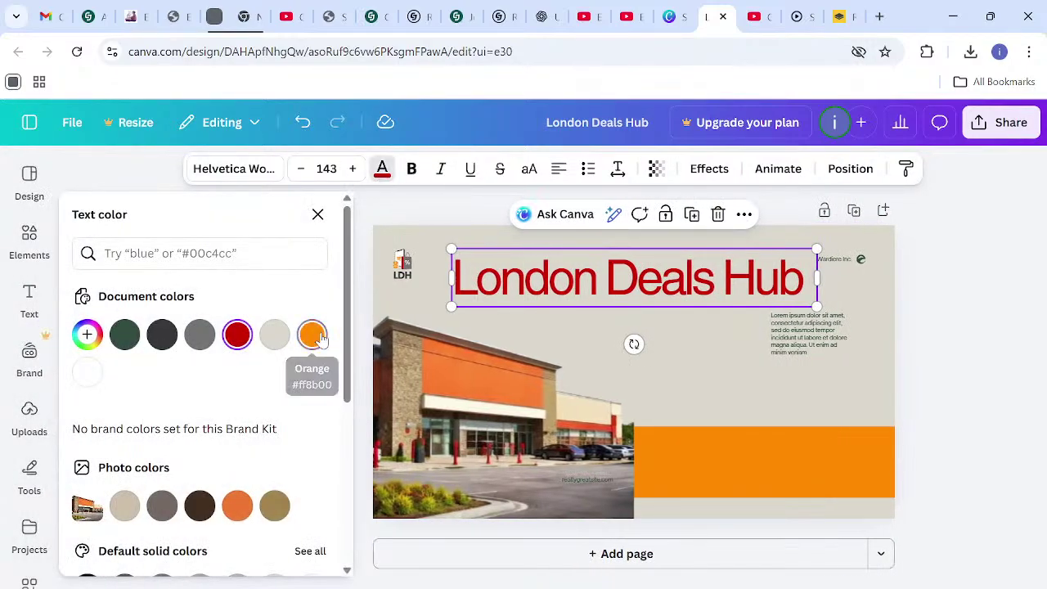
{"action": "left_click", "coordinate": [311, 335]}
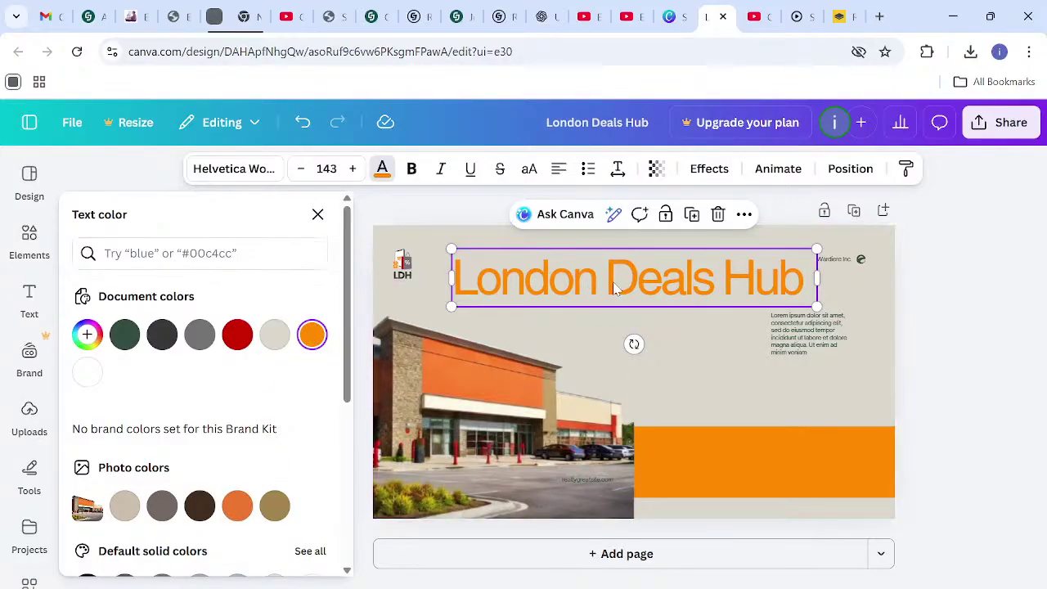
{"action": "left_click_drag", "start_coordinate": [616, 286], "coordinate": [606, 286]}
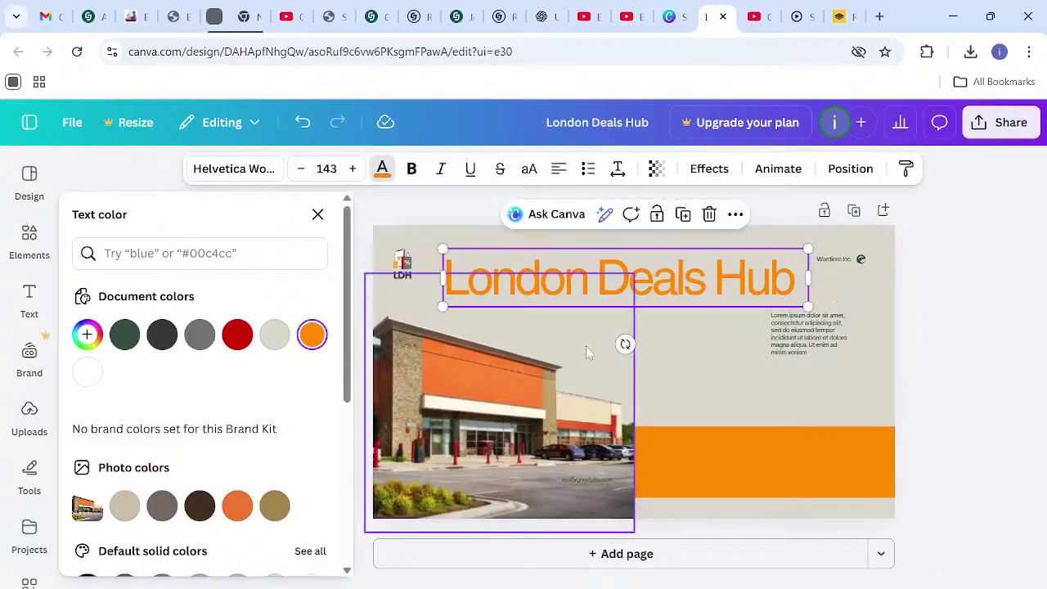
{"action": "left_click", "coordinate": [382, 169]}
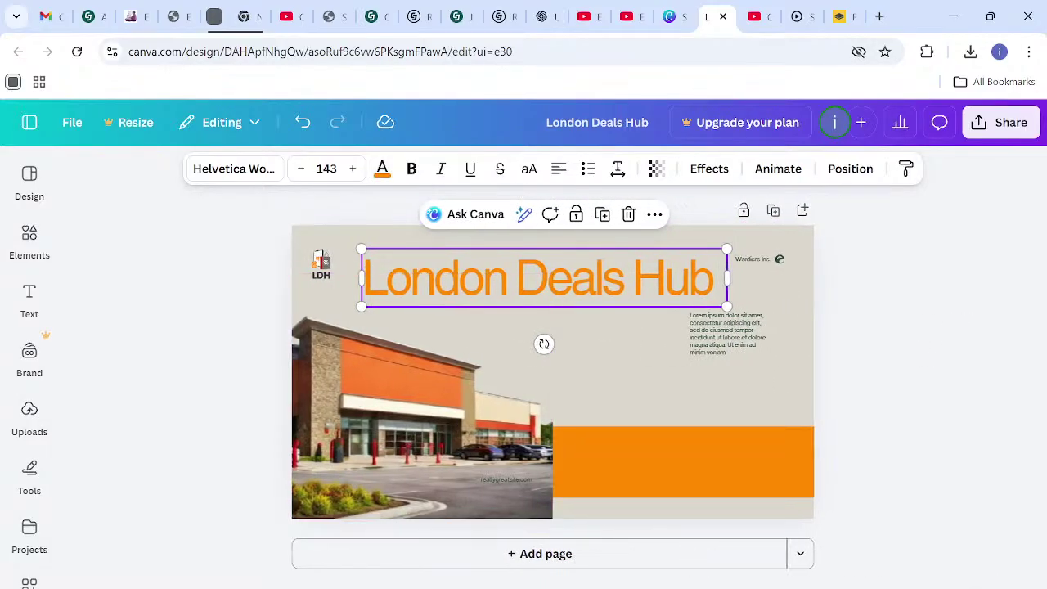
{"action": "left_click", "coordinate": [984, 440]}
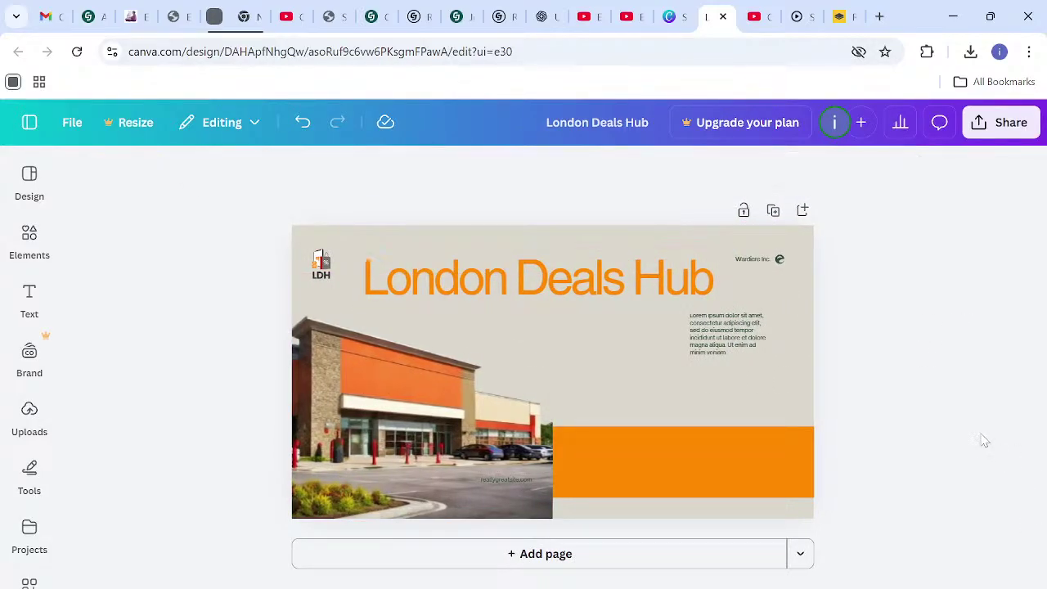
Step: Change the lower-right rectangle's fill to gray #737373 and lower it to the page's bottom edge
{"action": "left_click", "coordinate": [709, 449]}
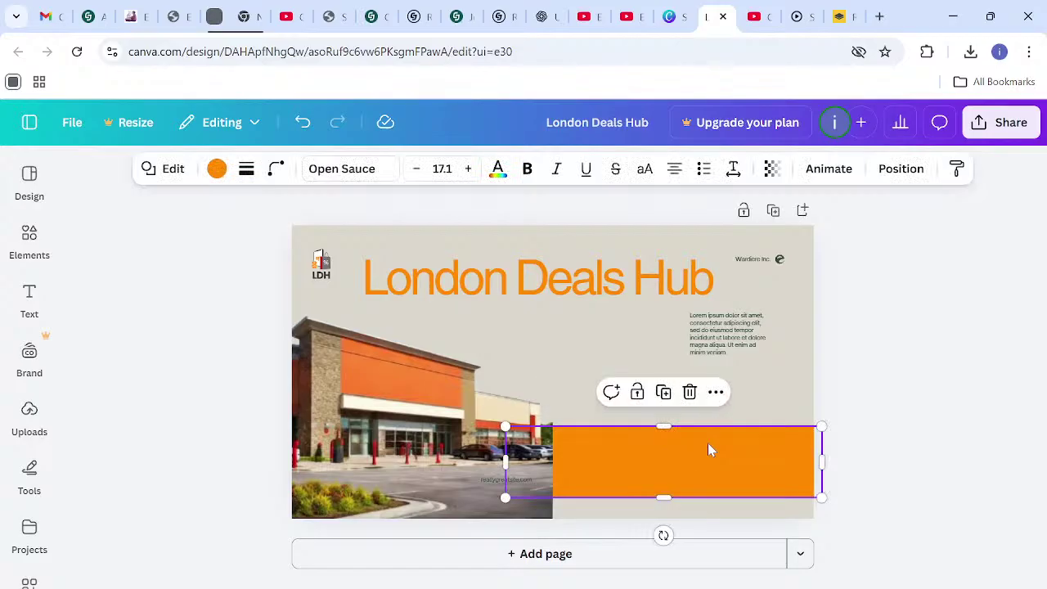
{"action": "left_click", "coordinate": [217, 168]}
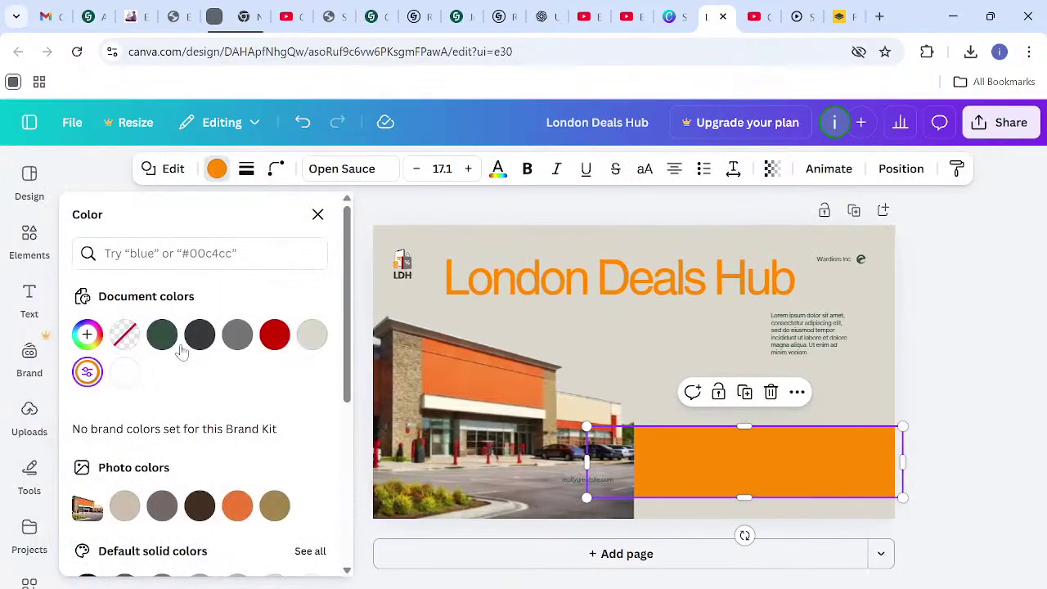
{"action": "left_click", "coordinate": [237, 334]}
{"action": "mouse_move", "coordinate": [726, 443]}
{"action": "left_mouse_down"}
{"action": "mouse_move", "coordinate": [722, 468]}
{"action": "mouse_move", "coordinate": [723, 450]}
{"action": "left_mouse_up"}
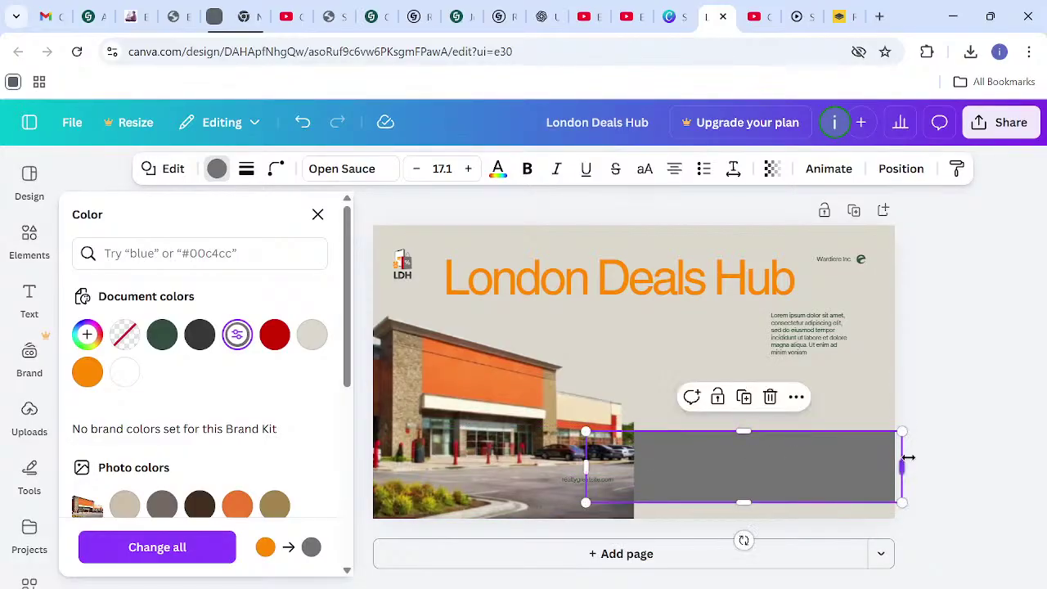
{"action": "left_click", "coordinate": [908, 458]}
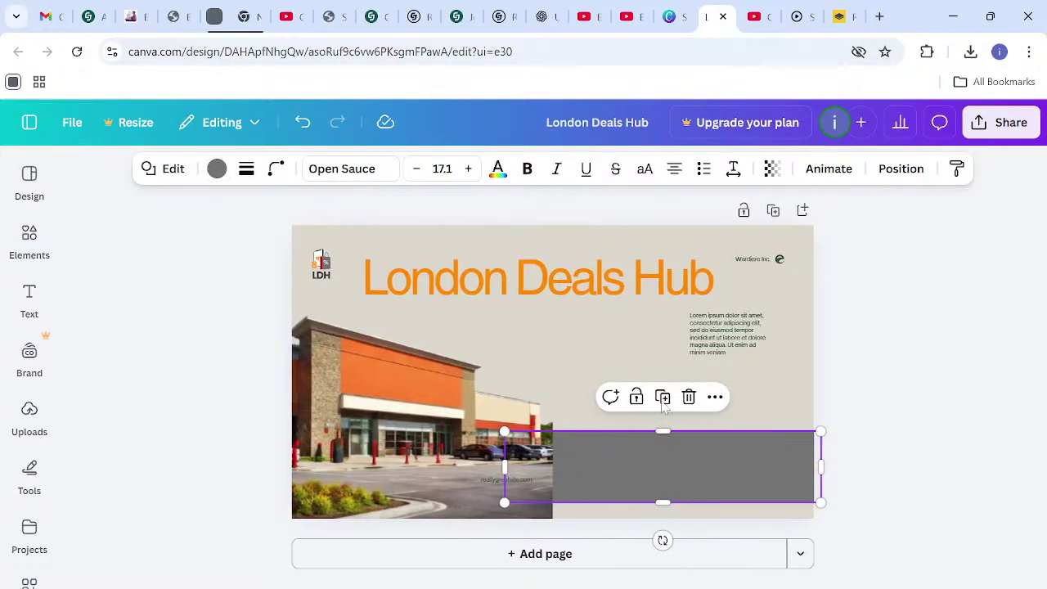
{"action": "left_click", "coordinate": [533, 300]}
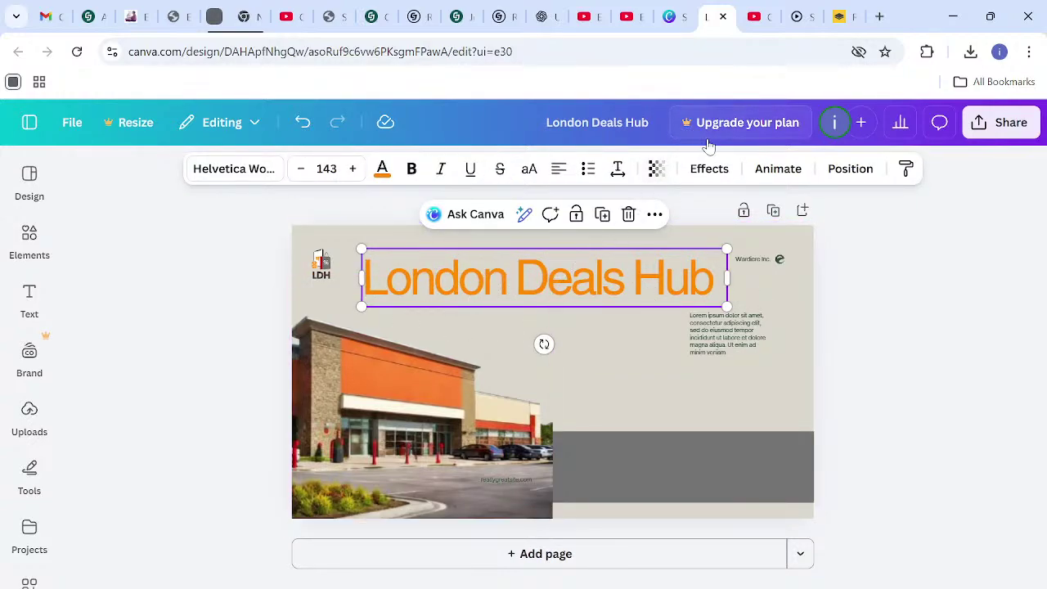
Step: Apply an Outline effect to the orange London Deals Hub title
{"action": "left_click", "coordinate": [708, 169]}
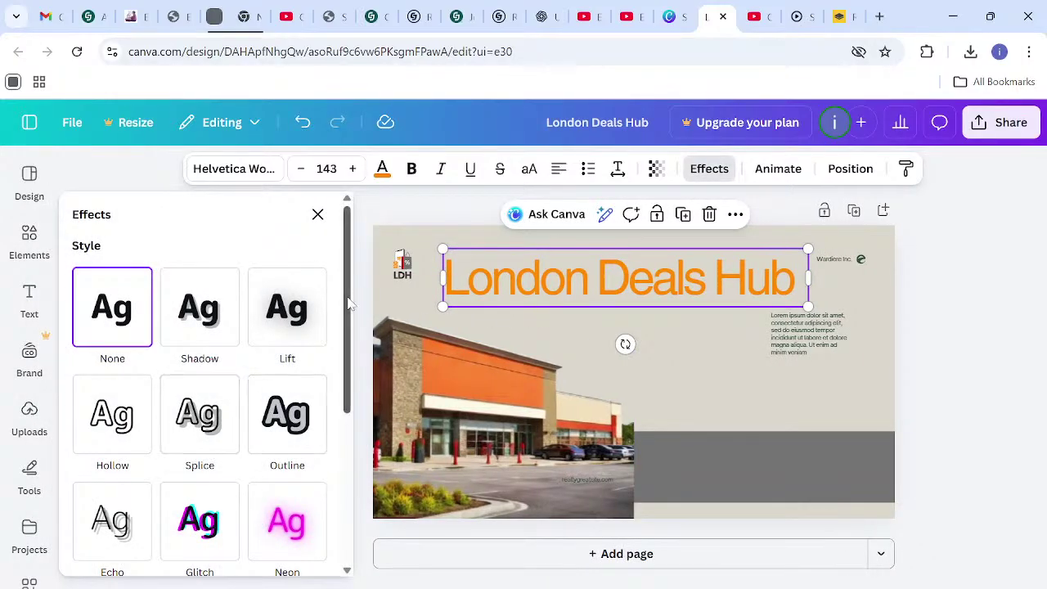
{"action": "left_click_drag", "start_coordinate": [348, 304], "coordinate": [349, 373]}
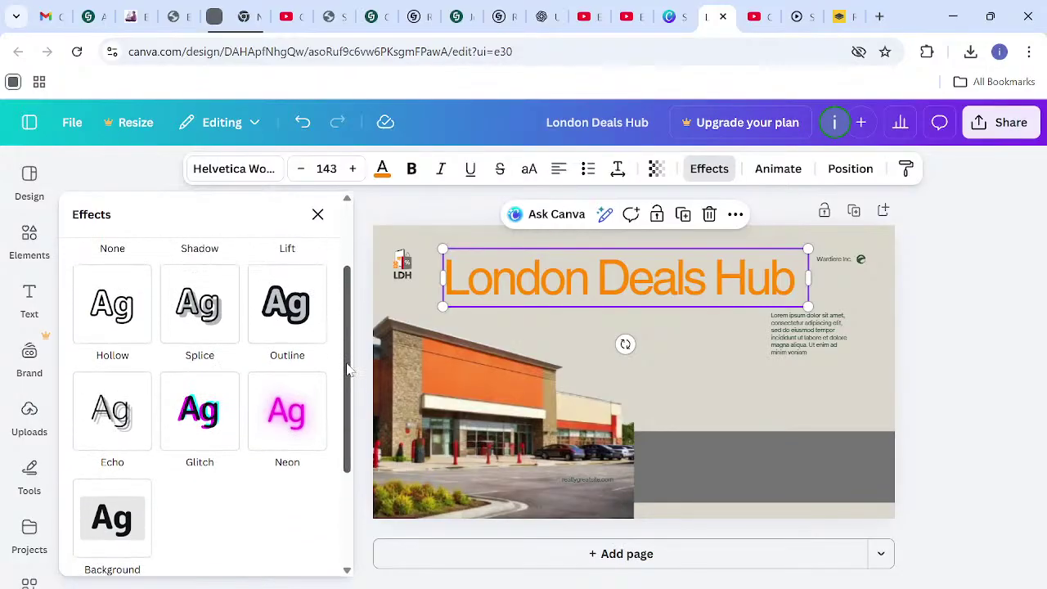
{"action": "left_click", "coordinate": [300, 325]}
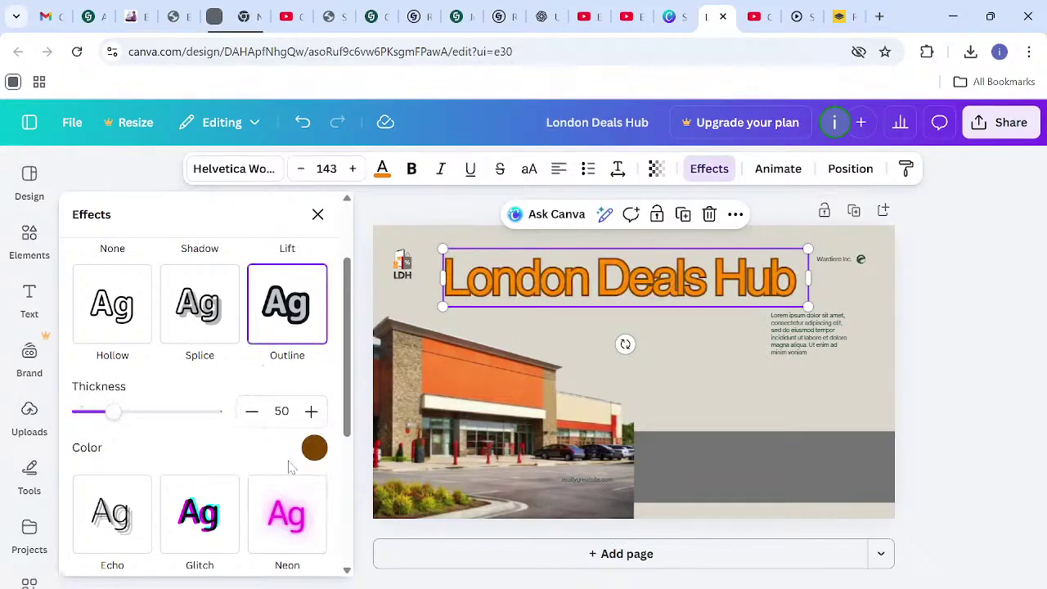
Step: Set the title's outline colour to a custom near-black, #110D0D
{"action": "left_click", "coordinate": [314, 448]}
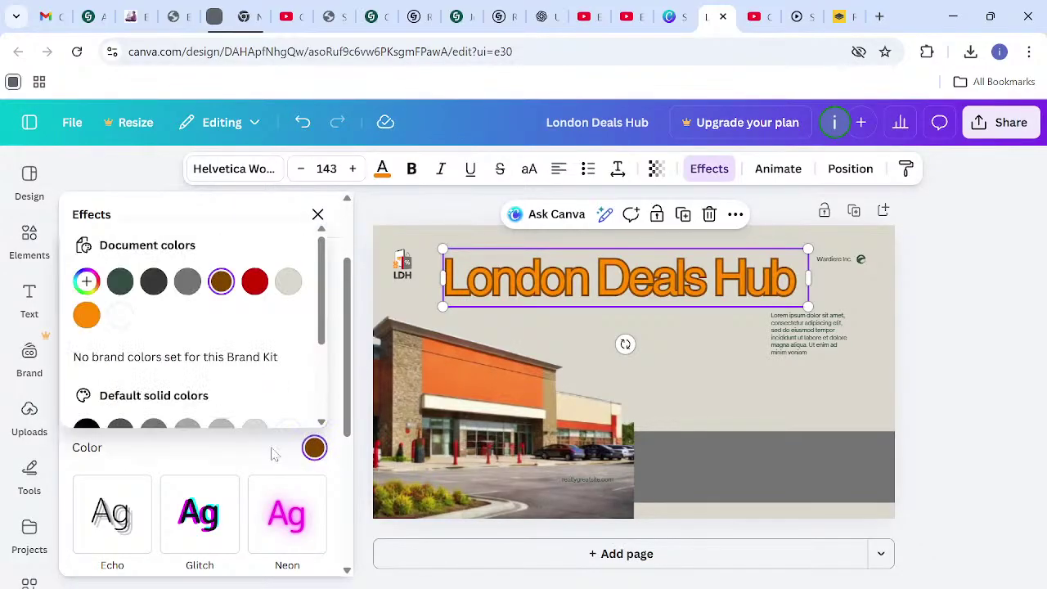
{"action": "left_click", "coordinate": [188, 282]}
{"action": "left_click", "coordinate": [144, 284]}
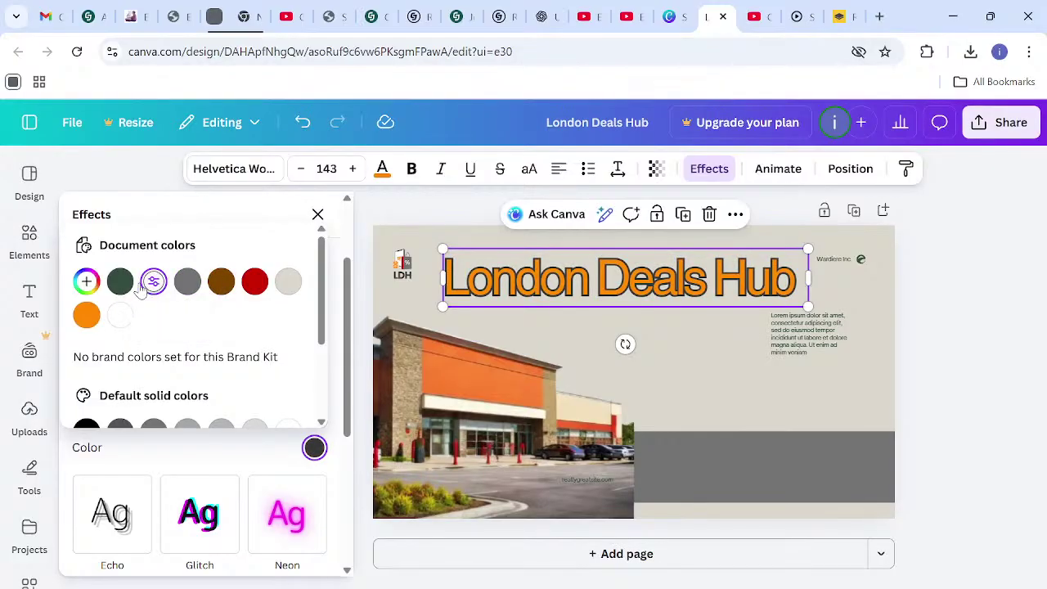
{"action": "left_click", "coordinate": [87, 282]}
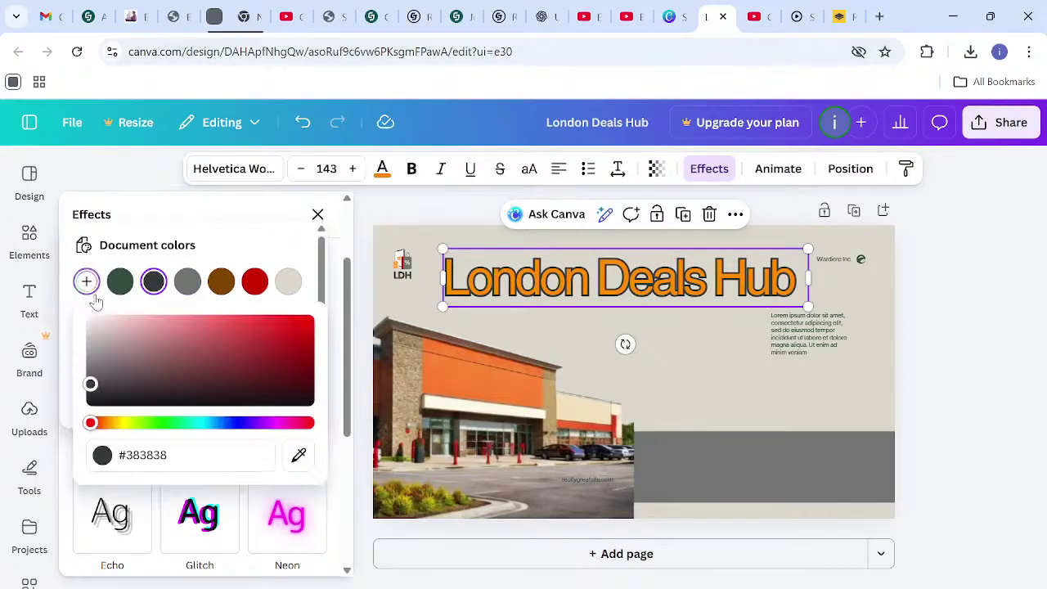
{"action": "left_click", "coordinate": [137, 389]}
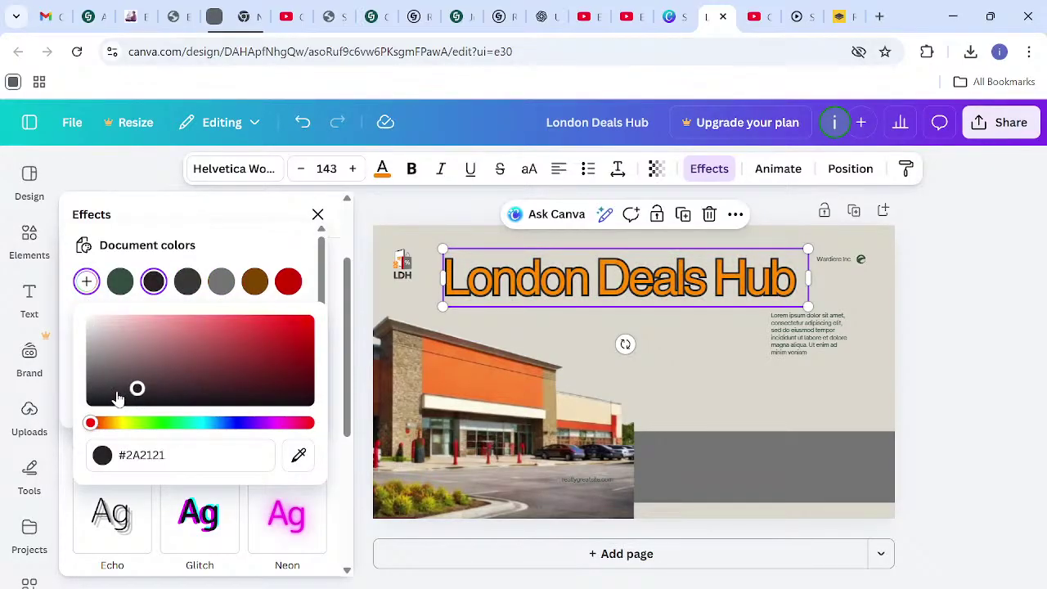
{"action": "left_click", "coordinate": [108, 390]}
{"action": "left_click", "coordinate": [93, 398]}
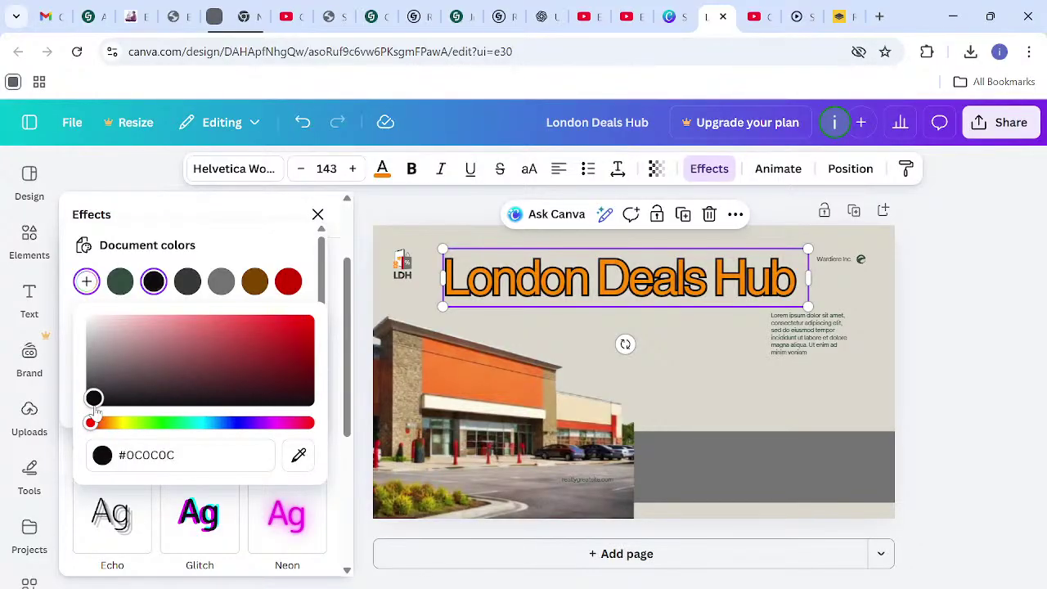
{"action": "left_click", "coordinate": [252, 398]}
{"action": "left_click", "coordinate": [135, 399]}
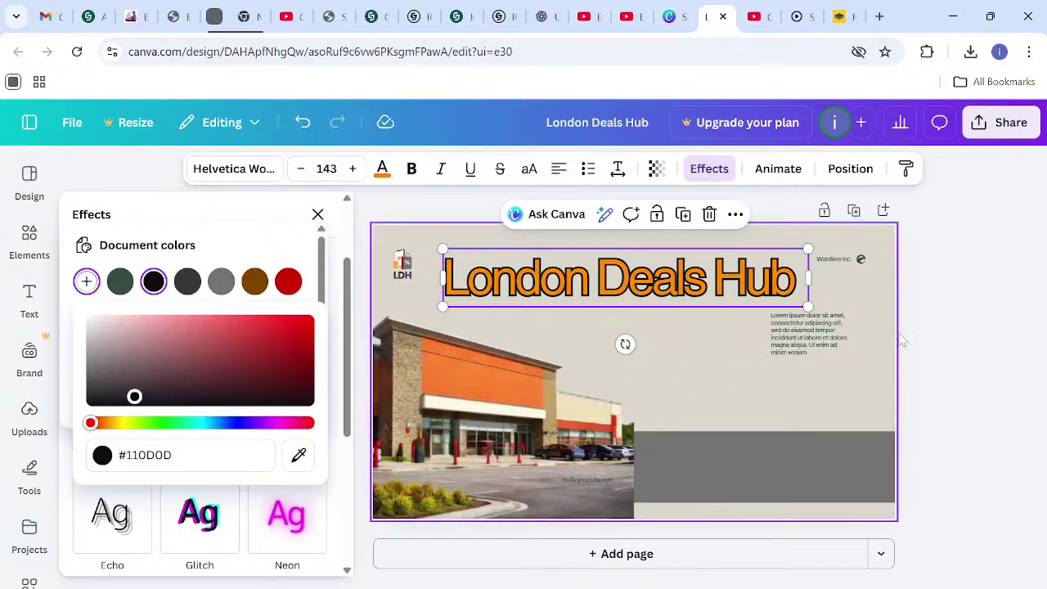
{"action": "key", "text": "Escape"}
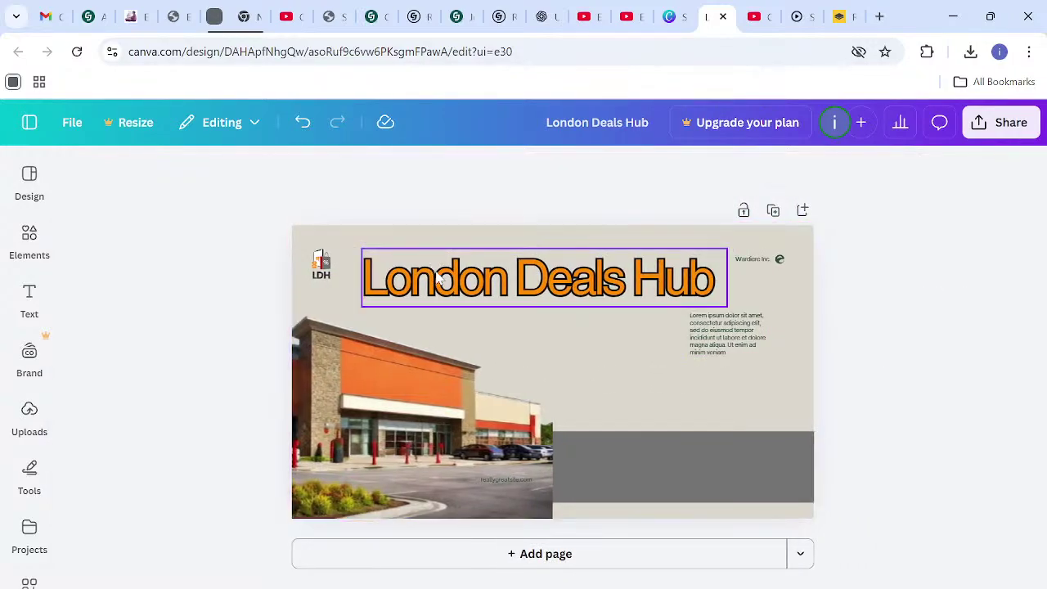
Step: Shrink the title to size 130, centre it horizontally, and try Lift and Shadow effects
{"action": "left_click_drag", "start_coordinate": [363, 304], "coordinate": [393, 299]}
{"action": "left_click_drag", "start_coordinate": [481, 290], "coordinate": [473, 278]}
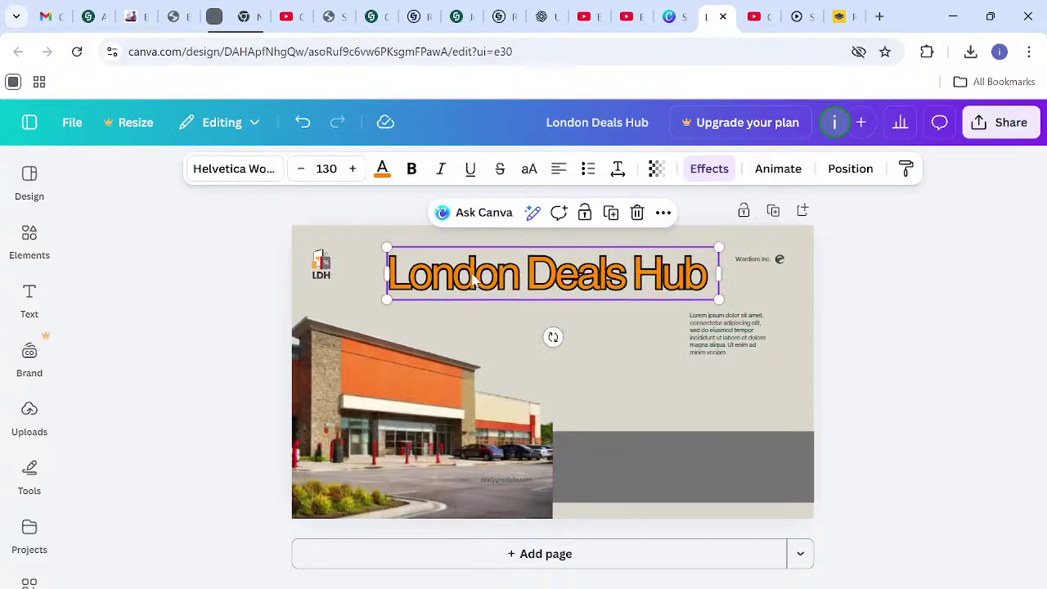
{"action": "left_click", "coordinate": [709, 172]}
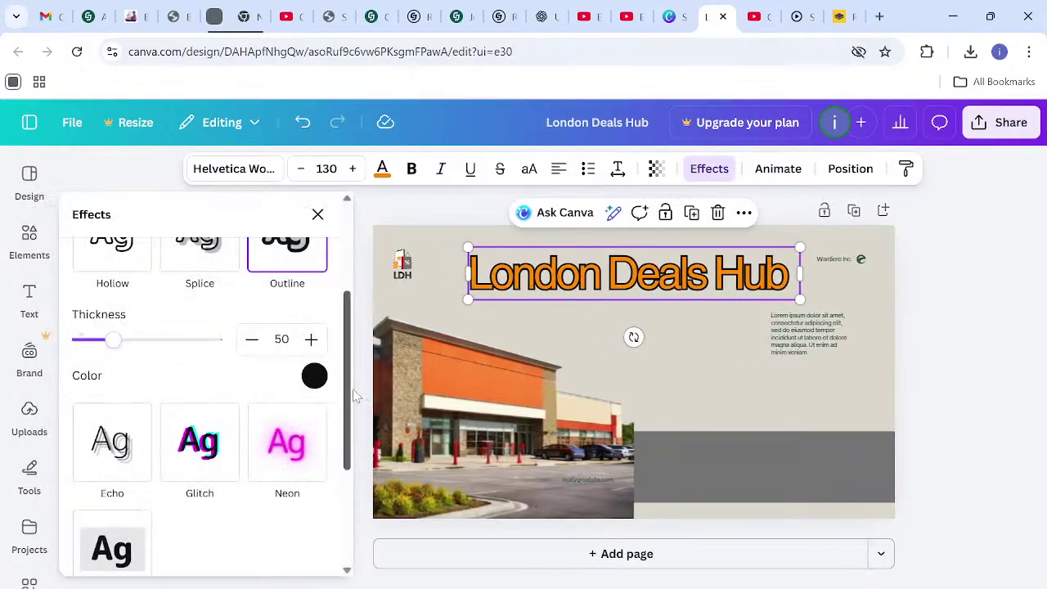
{"action": "left_click_drag", "start_coordinate": [345, 384], "coordinate": [319, 302]}
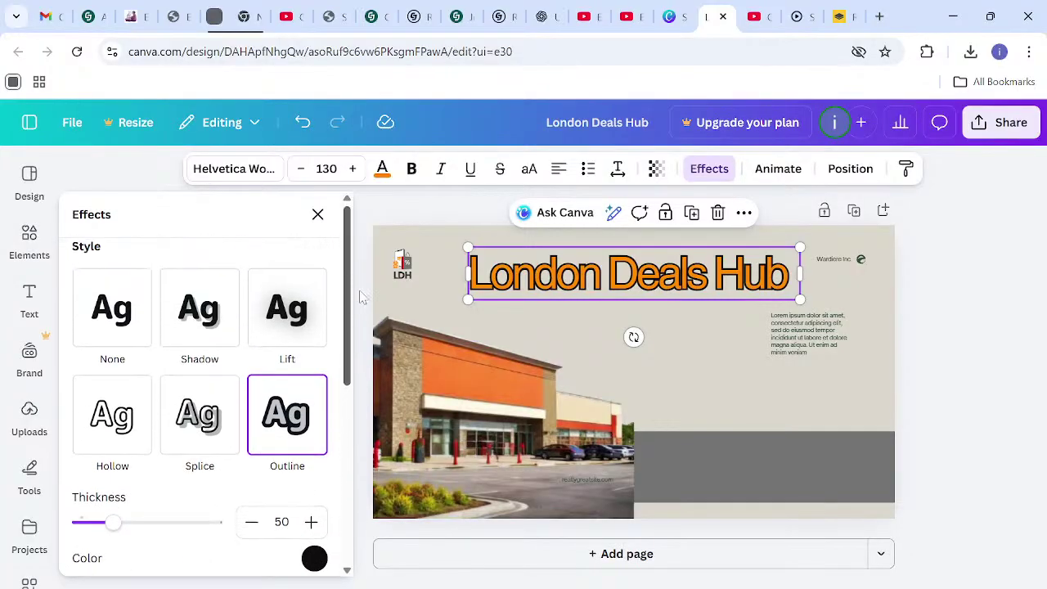
{"action": "left_click", "coordinate": [297, 310]}
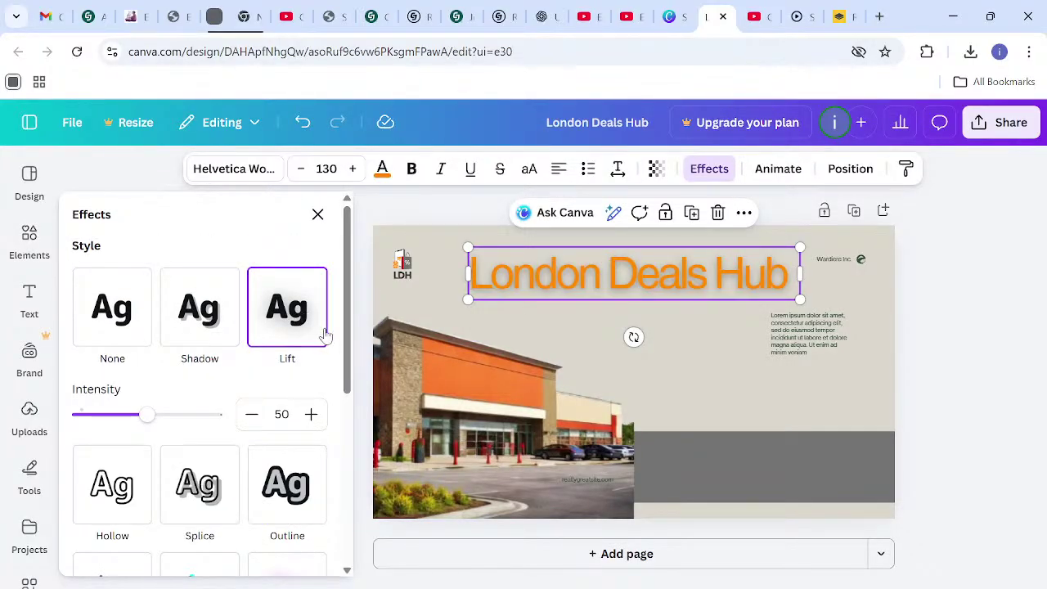
{"action": "left_click_drag", "start_coordinate": [350, 276], "coordinate": [374, 263]}
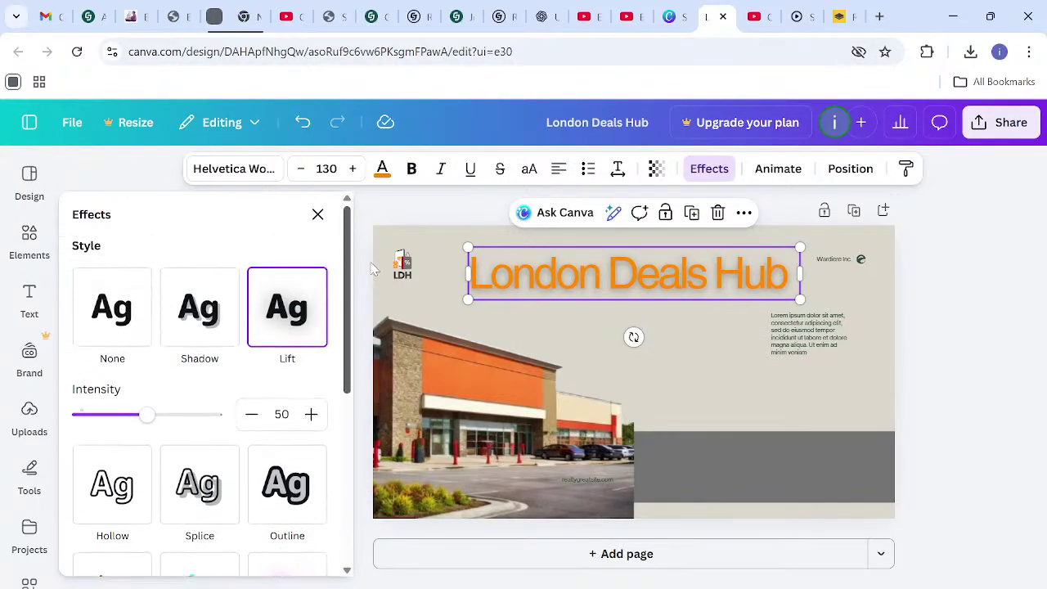
{"action": "left_click", "coordinate": [208, 326]}
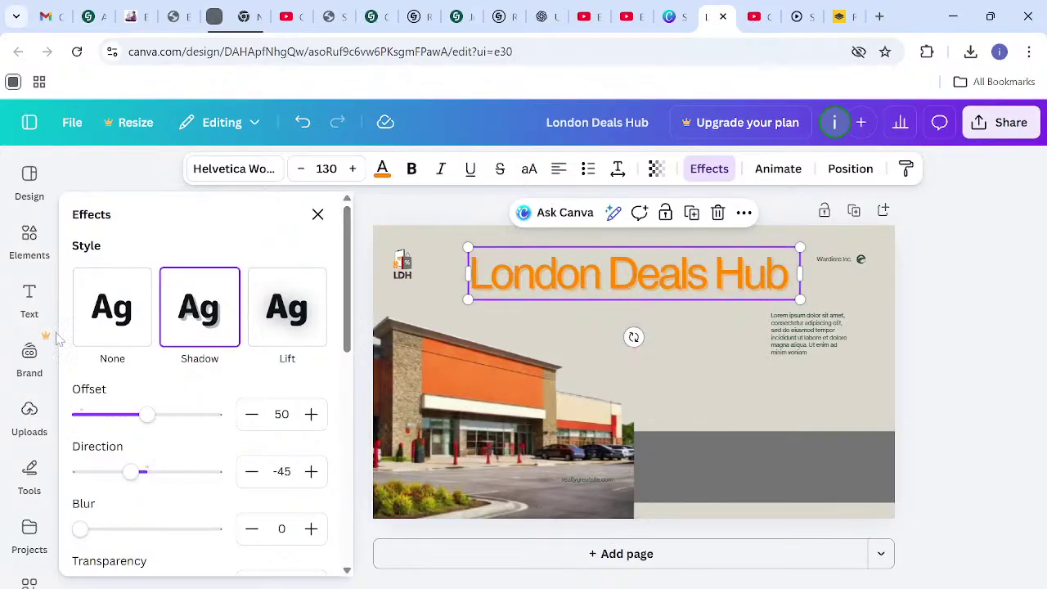
Step: Settle on an Outline effect for the title, with thickness reduced from 50 to 43
{"action": "left_click", "coordinate": [109, 315]}
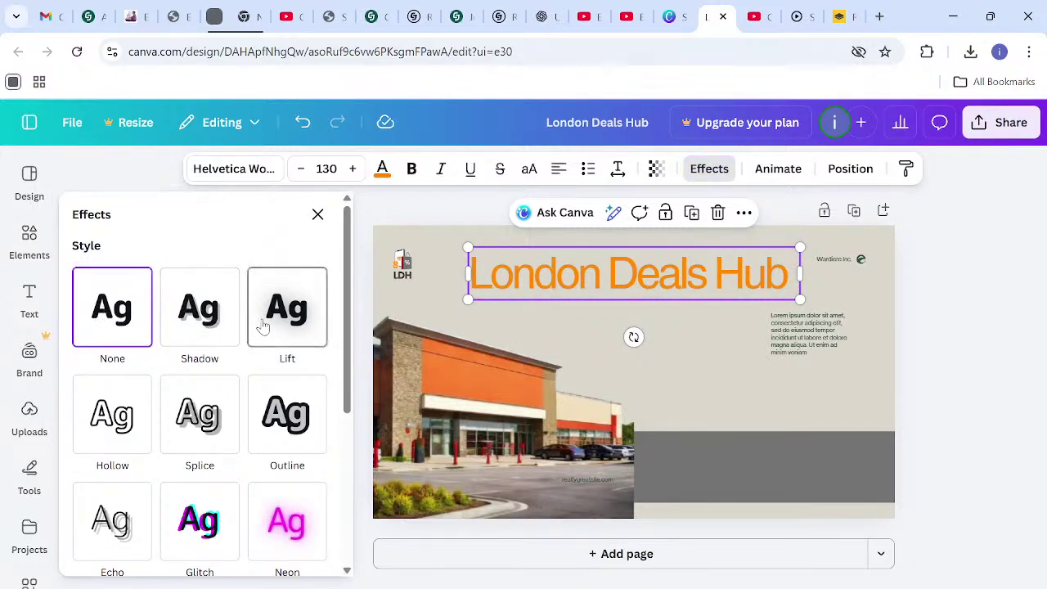
{"action": "left_click", "coordinate": [188, 324]}
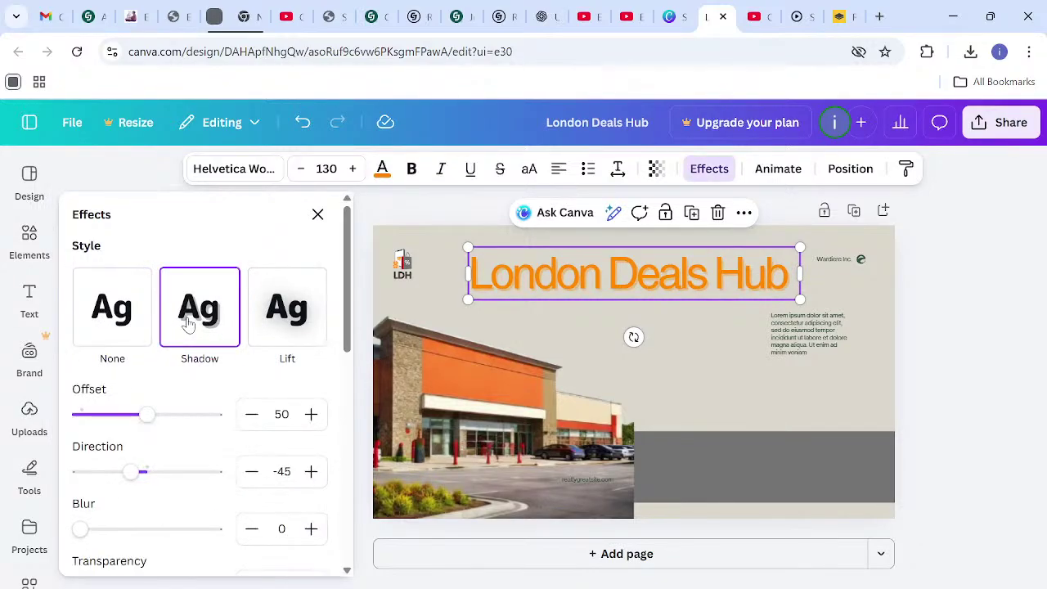
{"action": "left_click", "coordinate": [293, 305]}
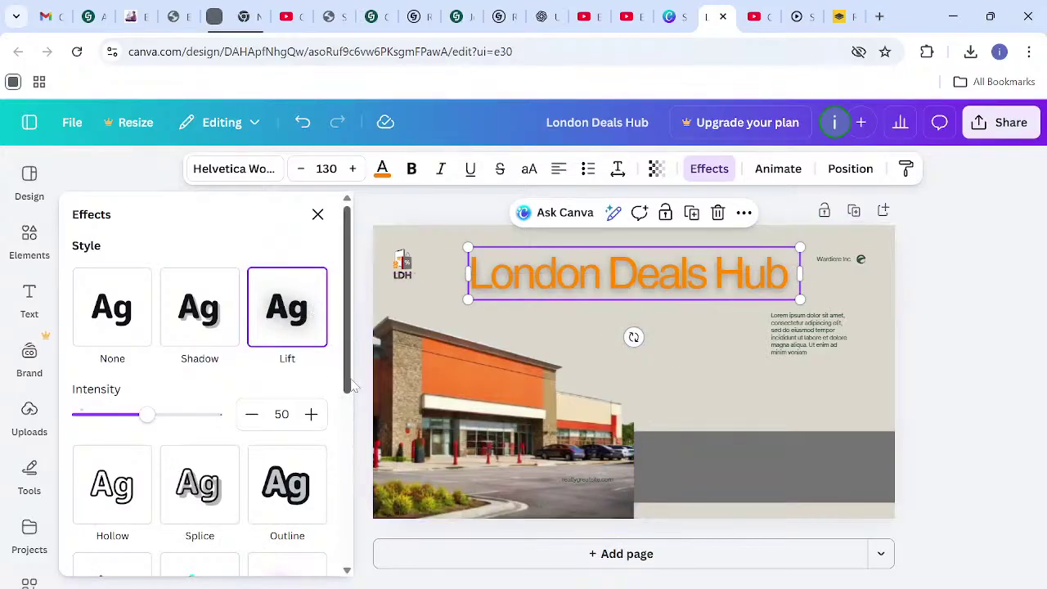
{"action": "left_click", "coordinate": [293, 494]}
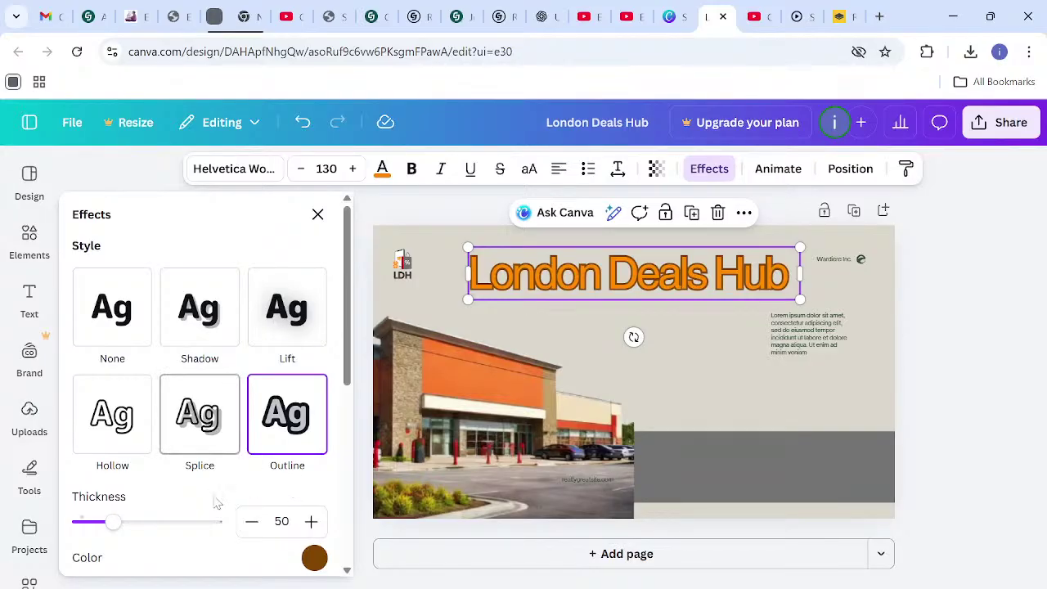
{"action": "mouse_move", "coordinate": [111, 528]}
{"action": "left_mouse_down"}
{"action": "mouse_move", "coordinate": [94, 530]}
{"action": "mouse_move", "coordinate": [109, 533]}
{"action": "left_mouse_up"}
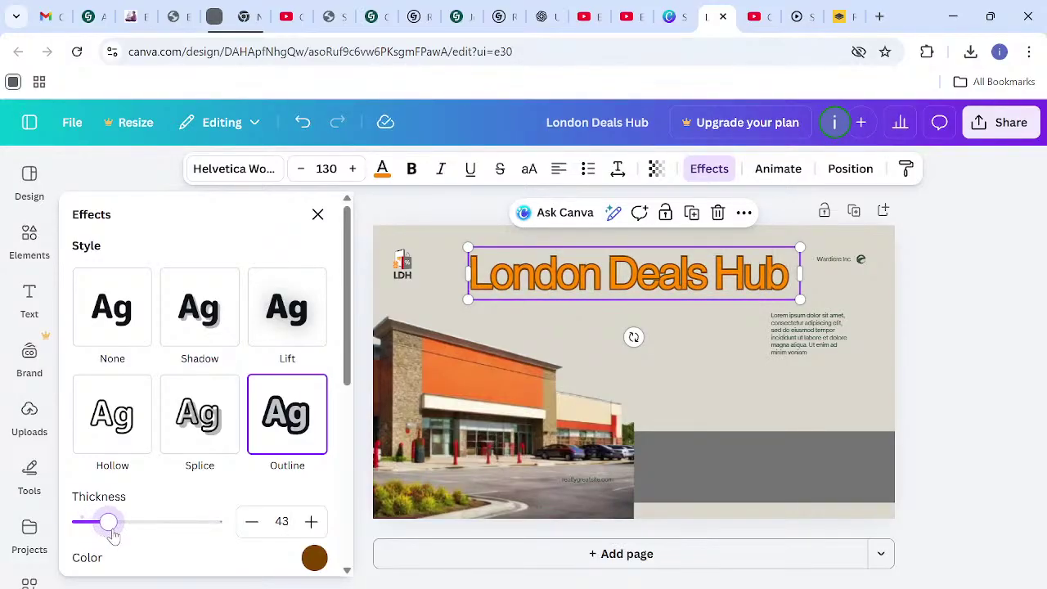
{"action": "left_click", "coordinate": [1018, 330]}
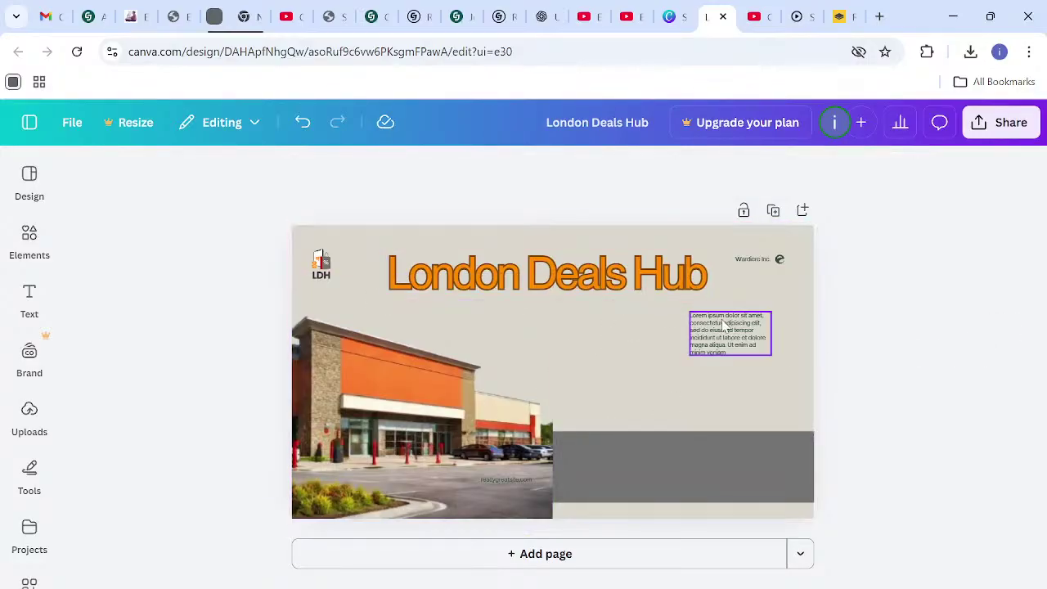
Step: Move the lorem ipsum text block left and search the elements for 'fra'
{"action": "left_click_drag", "start_coordinate": [725, 327], "coordinate": [601, 348]}
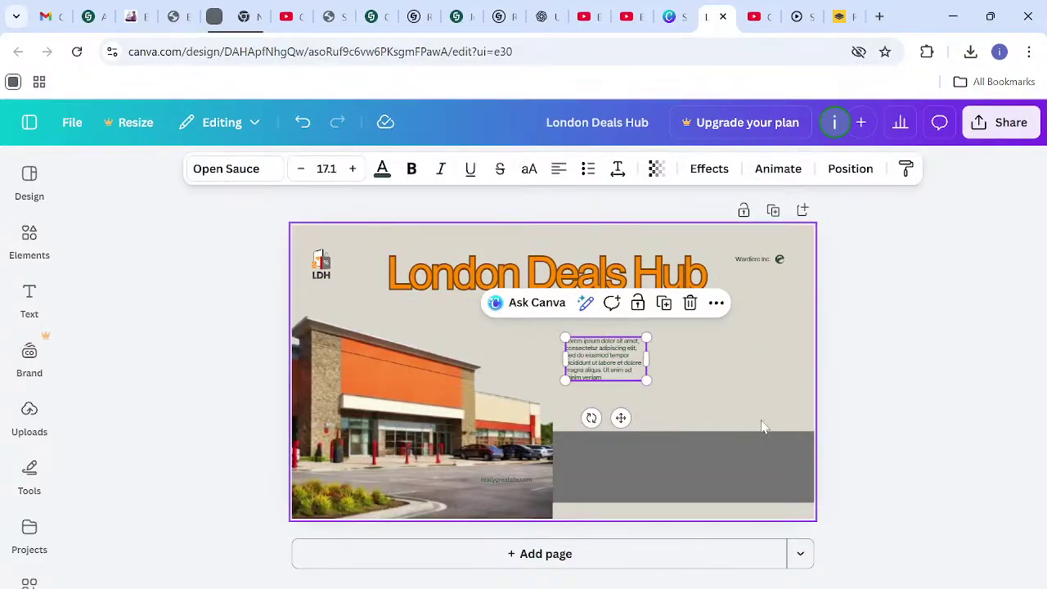
{"action": "left_click", "coordinate": [30, 237]}
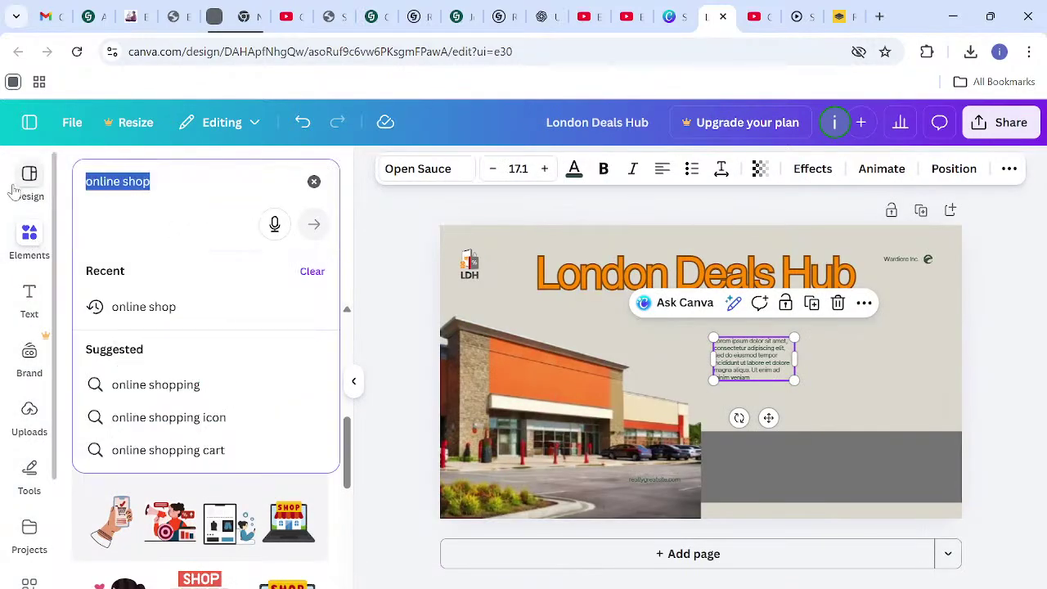
{"action": "type", "text": "frame"}
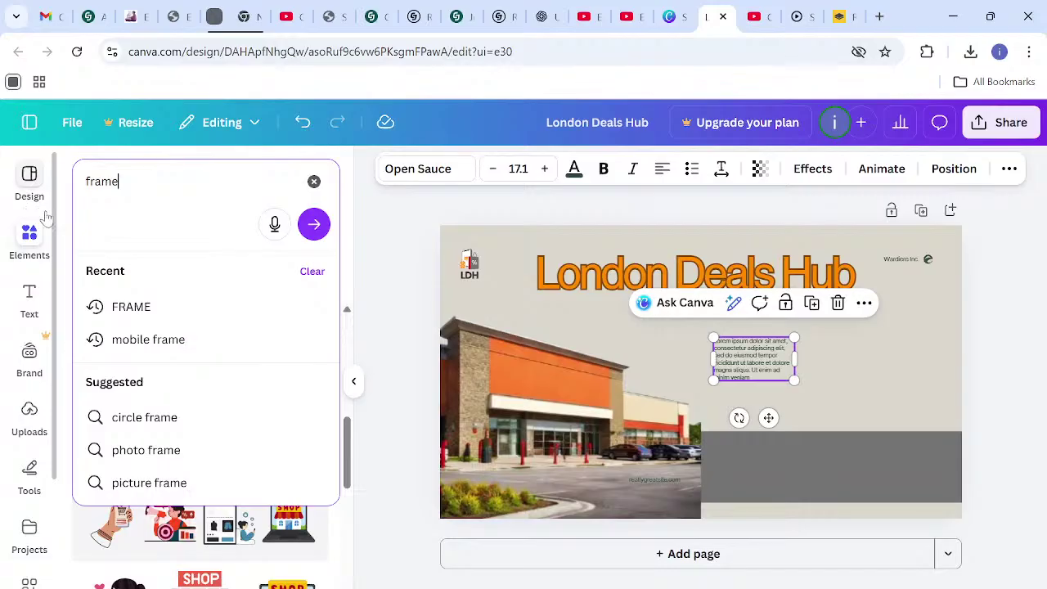
{"action": "left_click", "coordinate": [144, 308]}
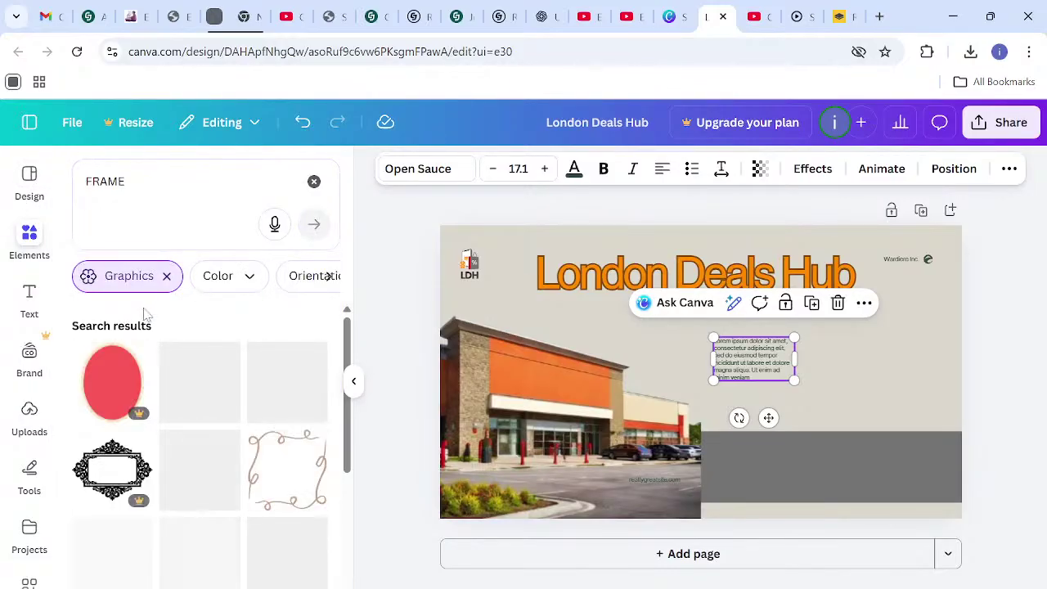
Step: Clear the frame search and open the Frames category from Browse categories
{"action": "scroll", "coordinate": [246, 450], "scroll_direction": "down", "scroll_amount": 5}
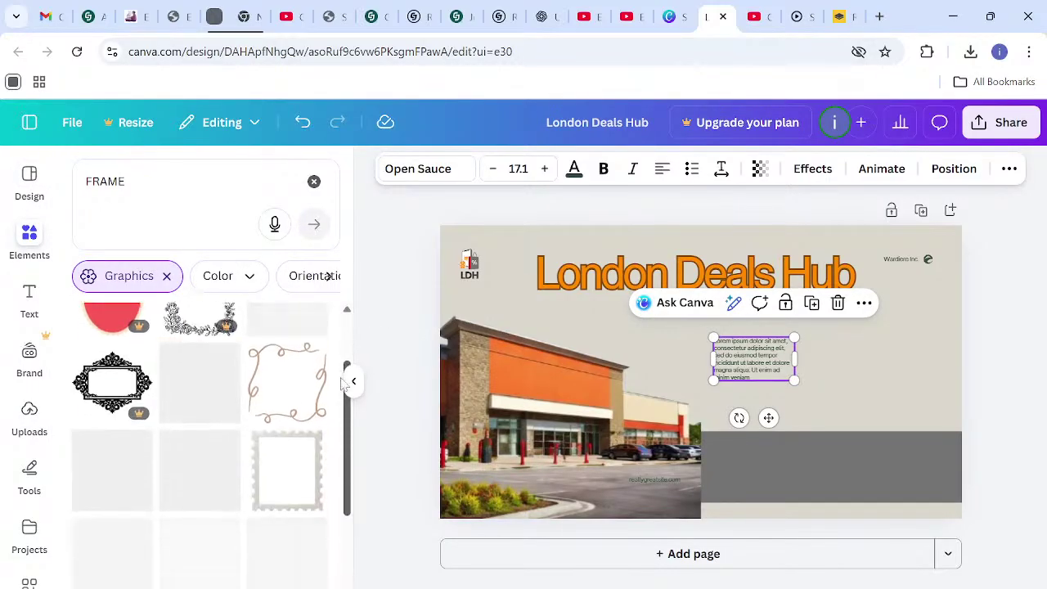
{"action": "scroll", "coordinate": [270, 486], "scroll_direction": "up", "scroll_amount": 3}
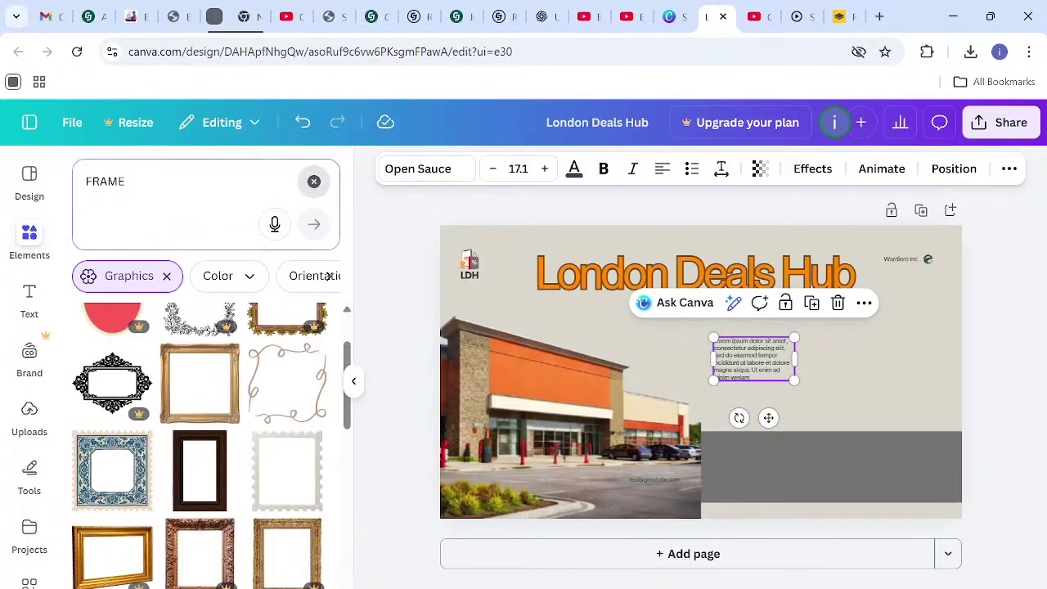
{"action": "left_click", "coordinate": [314, 181]}
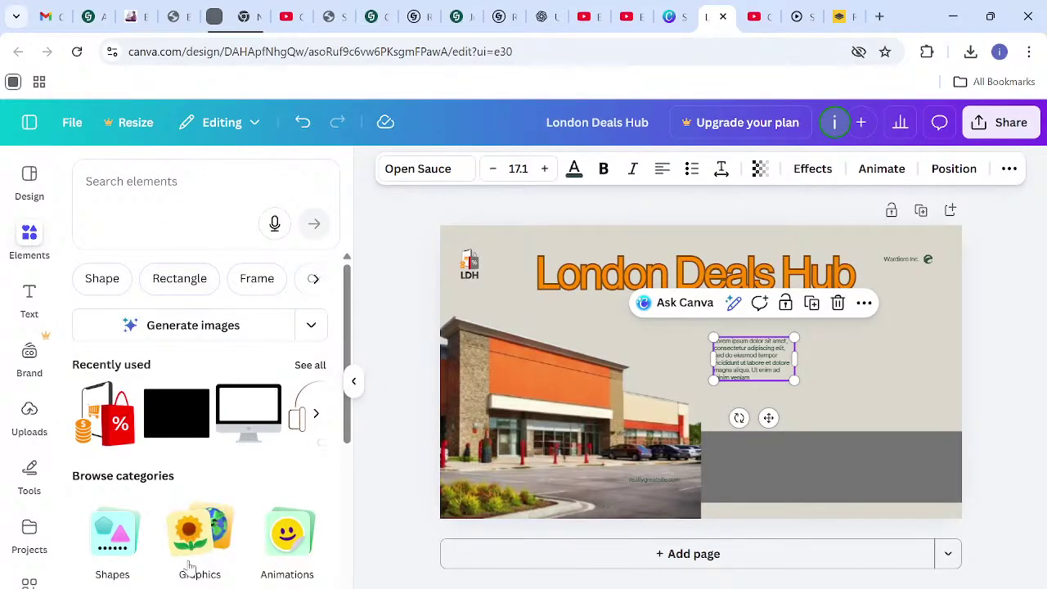
{"action": "scroll", "coordinate": [245, 409], "scroll_direction": "down", "scroll_amount": 3}
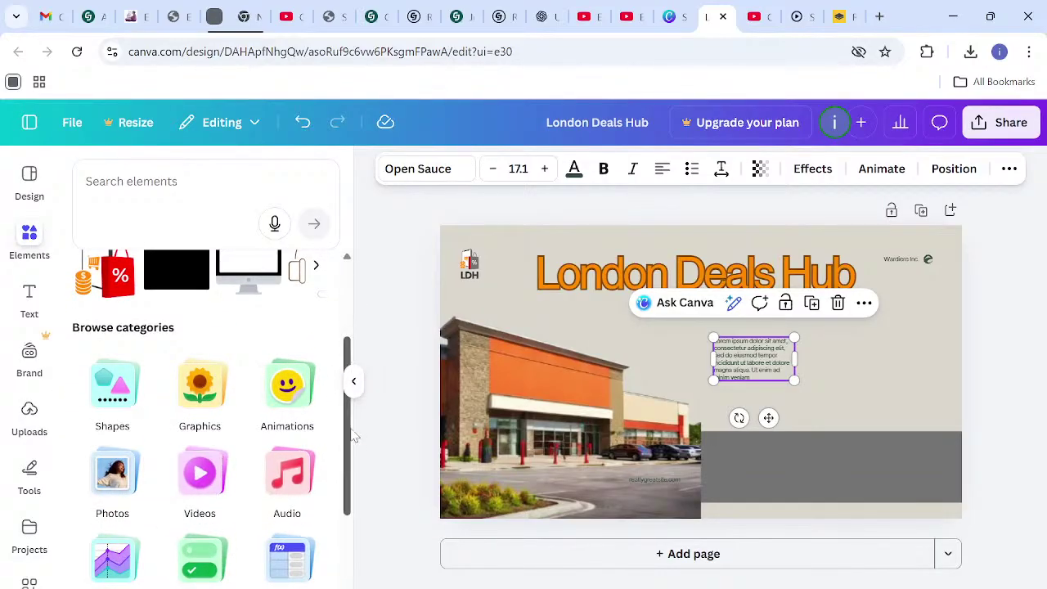
{"action": "scroll", "coordinate": [354, 436], "scroll_direction": "down", "scroll_amount": 3}
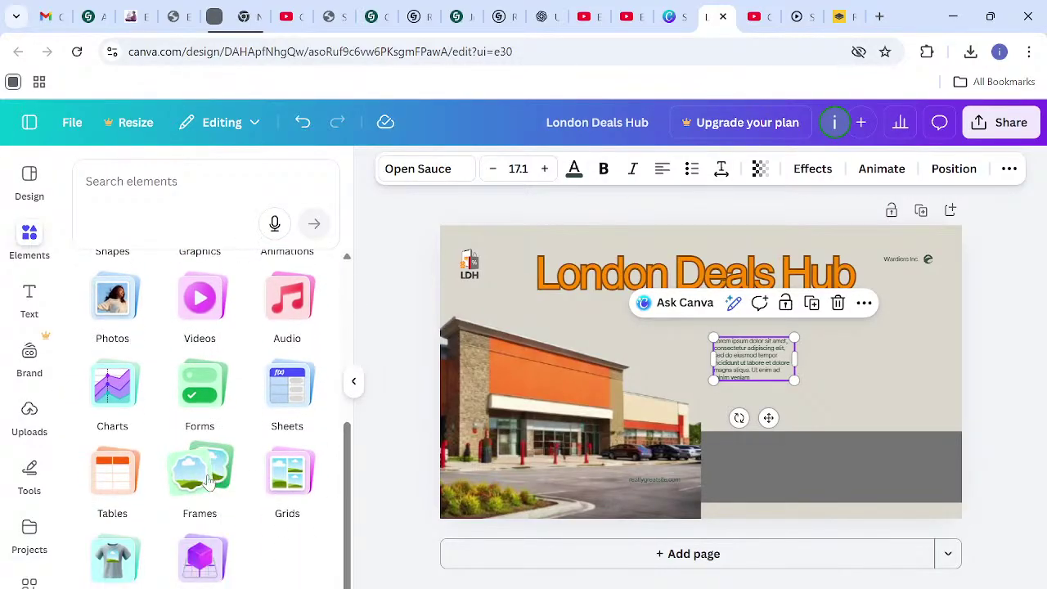
{"action": "left_click", "coordinate": [199, 485]}
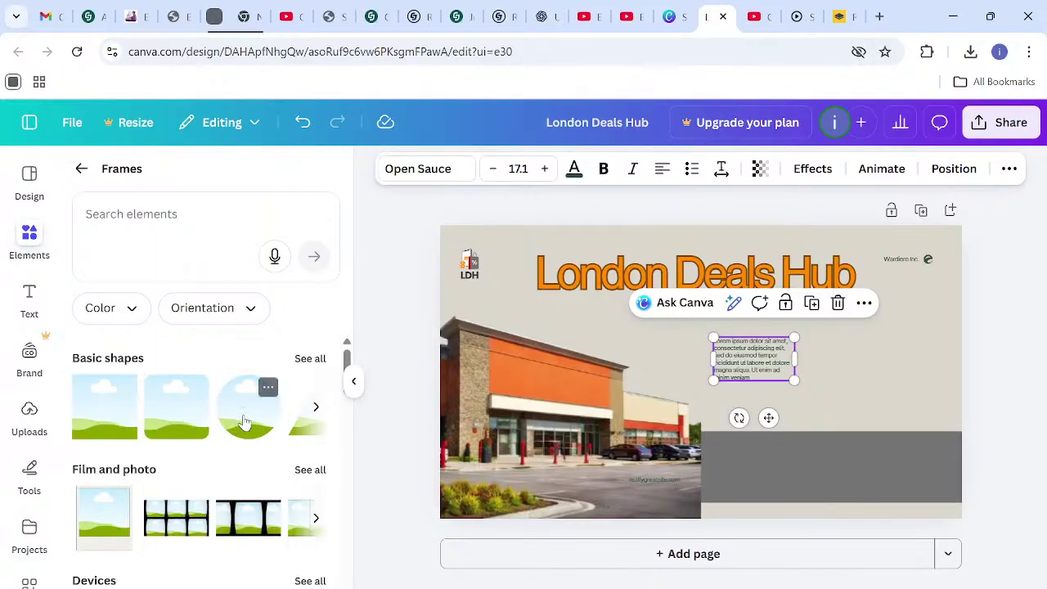
Step: Add a circle frame to the banner's right side, shrink it, and place it over the grey bar
{"action": "left_click_drag", "start_coordinate": [244, 421], "coordinate": [839, 370]}
{"action": "left_click_drag", "start_coordinate": [878, 409], "coordinate": [874, 396]}
{"action": "left_click_drag", "start_coordinate": [805, 471], "coordinate": [839, 417]}
{"action": "left_click_drag", "start_coordinate": [892, 369], "coordinate": [881, 407]}
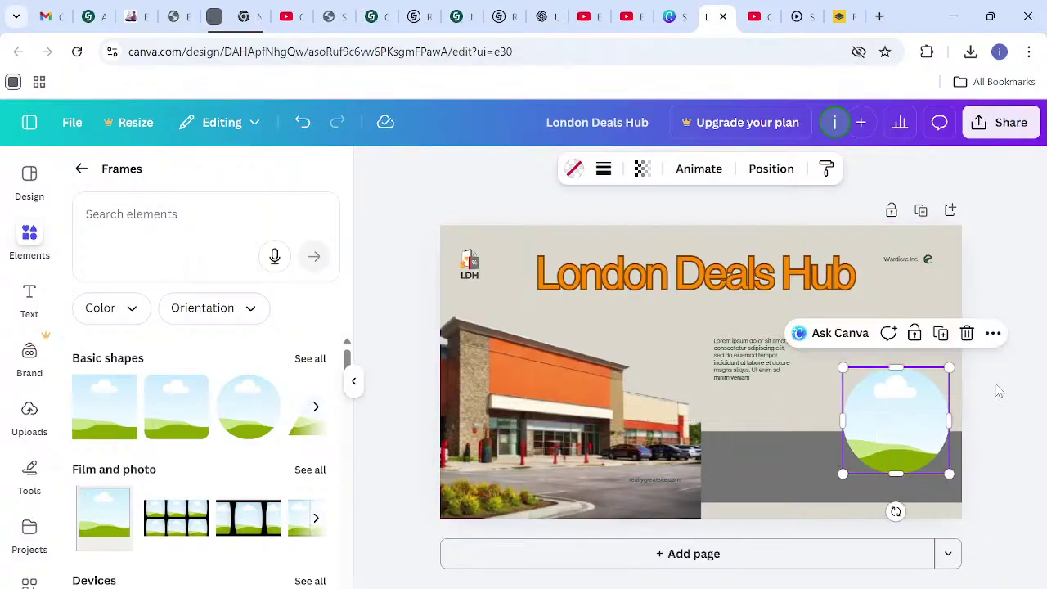
Step: Give the circle frame a solid weight-4 dark gray (#383838) border
{"action": "left_click", "coordinate": [905, 411]}
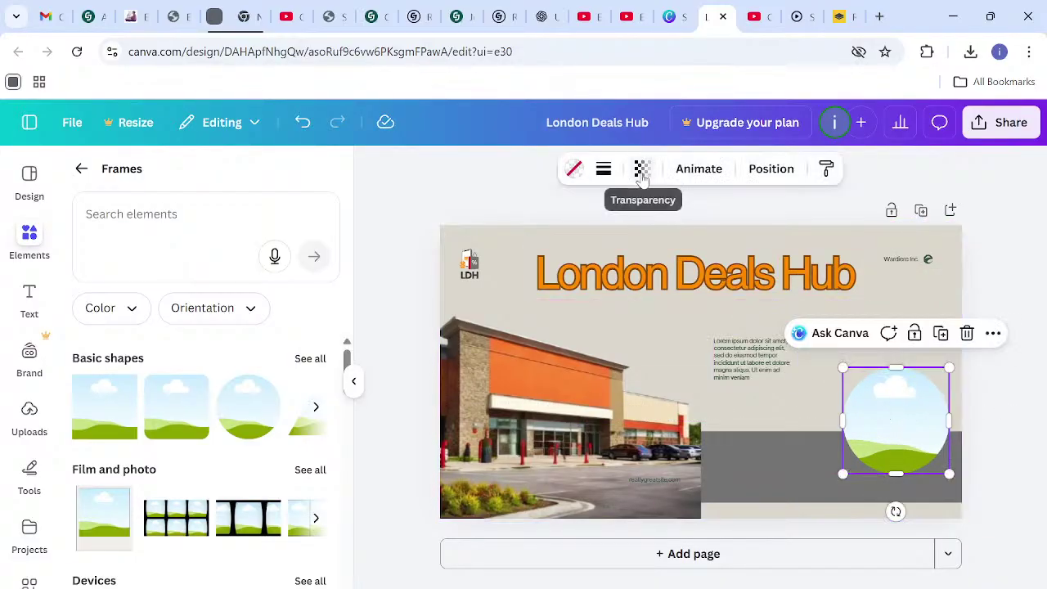
{"action": "left_click", "coordinate": [642, 169]}
{"action": "left_click", "coordinate": [603, 170]}
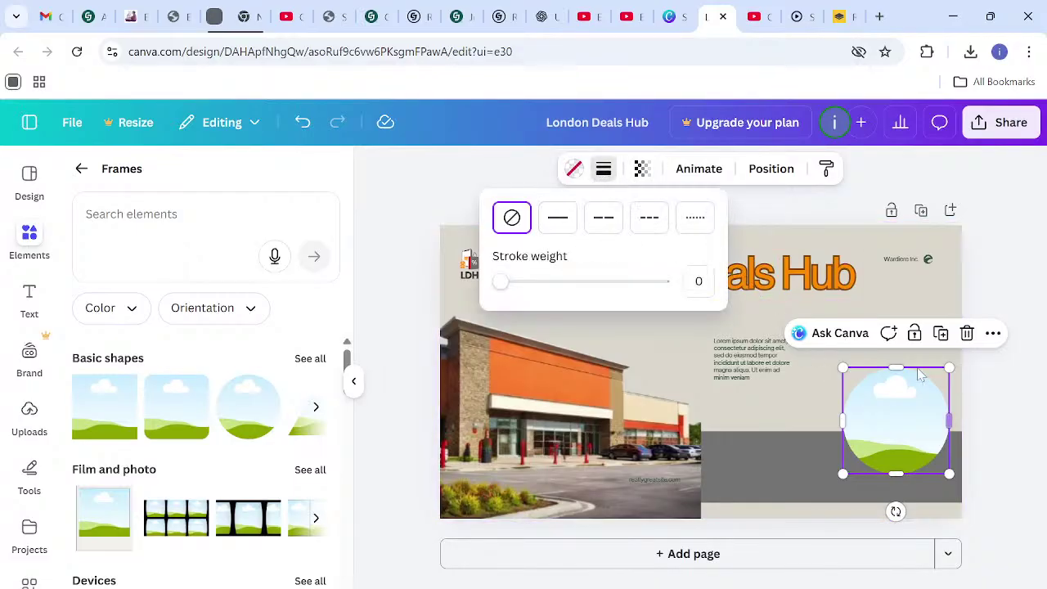
{"action": "left_click", "coordinate": [566, 229]}
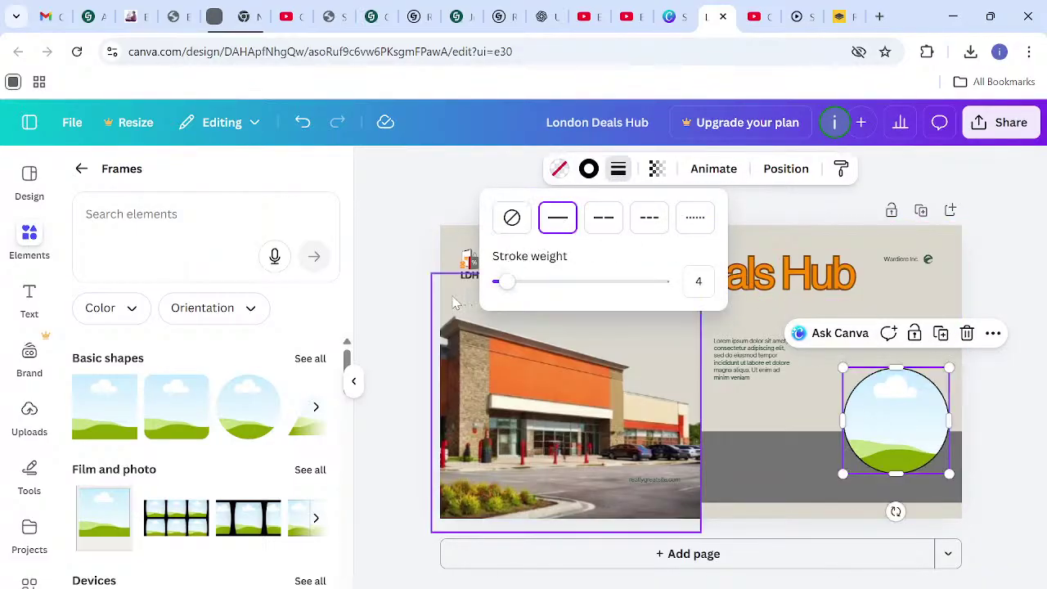
{"action": "left_click", "coordinate": [589, 169]}
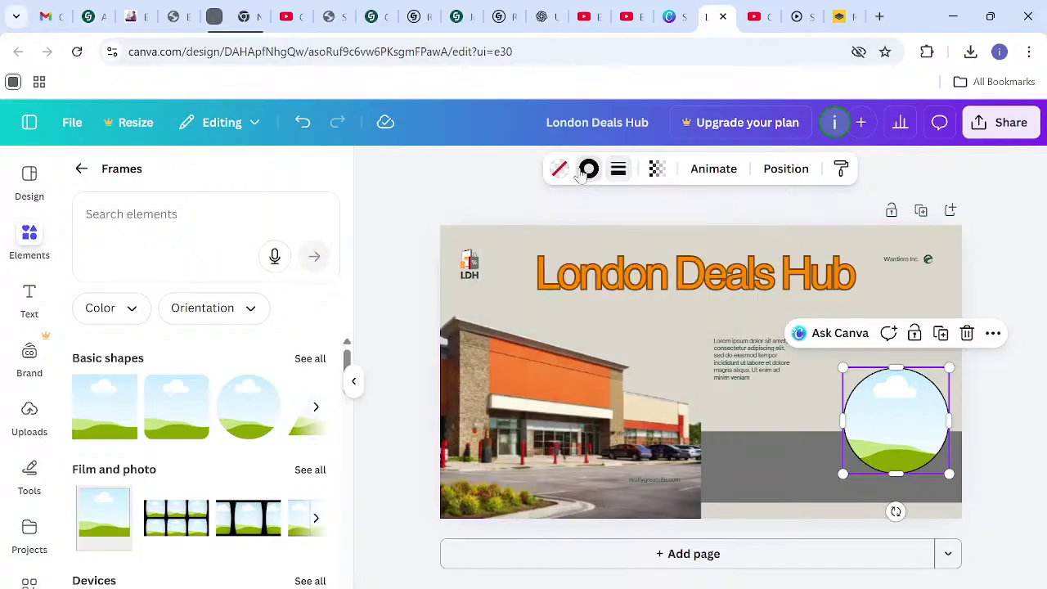
{"action": "left_click", "coordinate": [126, 326]}
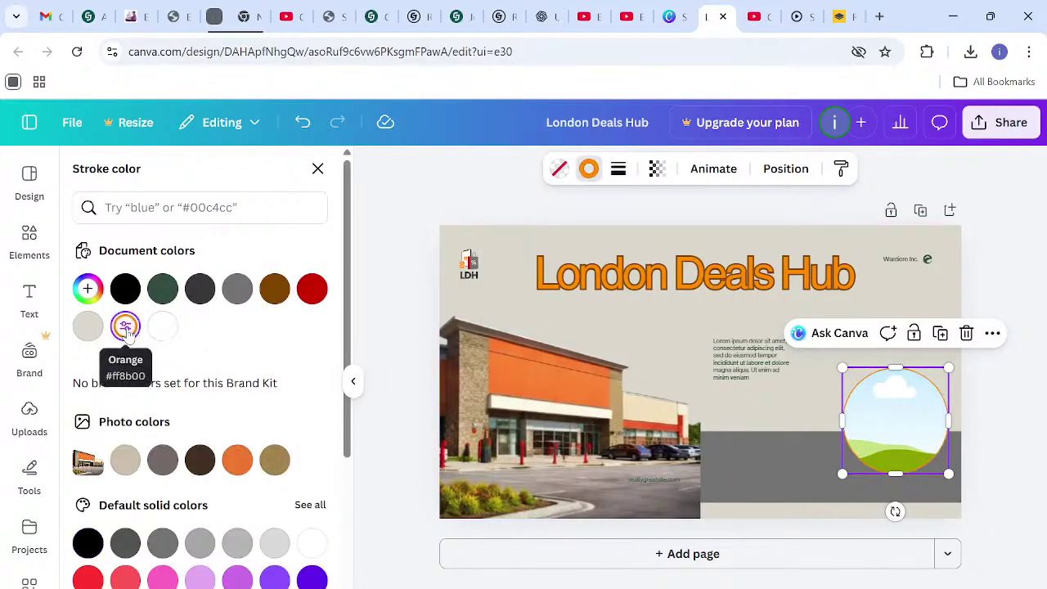
{"action": "left_click", "coordinate": [311, 289]}
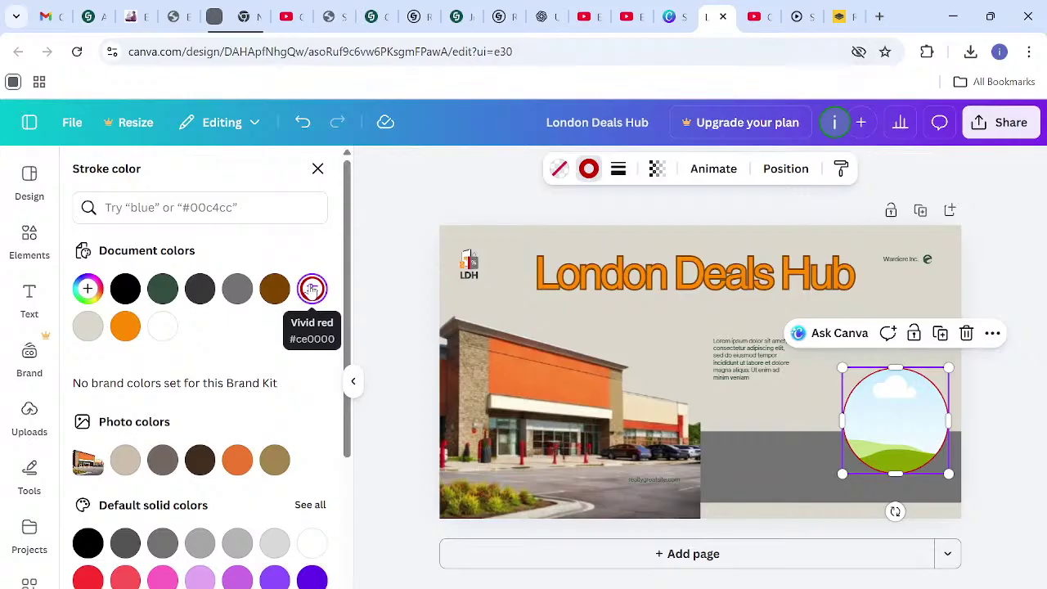
{"action": "left_click", "coordinate": [203, 292]}
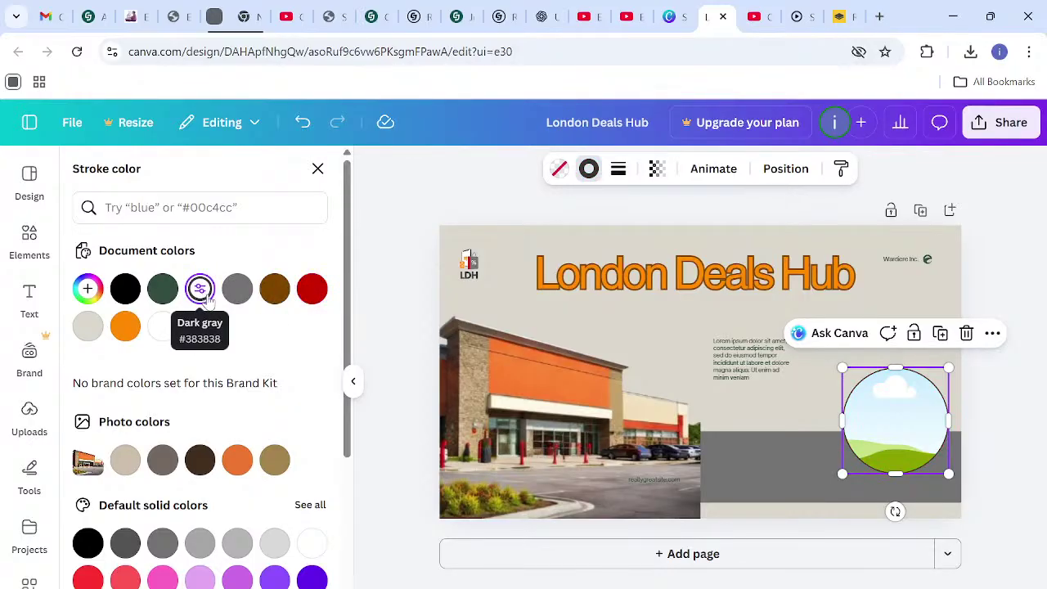
{"action": "key", "text": "Escape"}
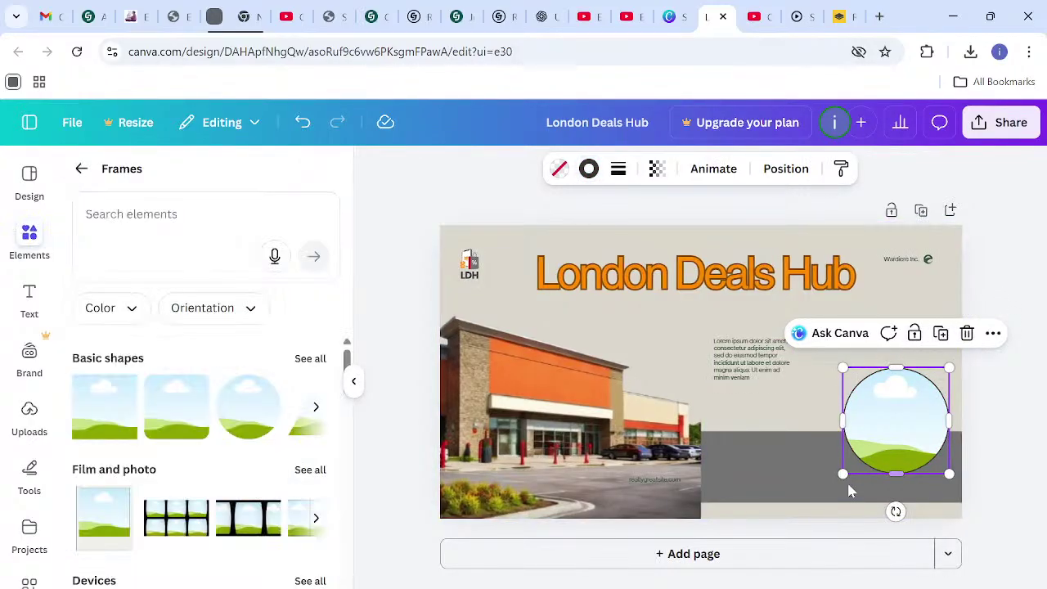
Step: Nudge the circle frame down, shrink the storefront photo to 1,000 × 962 at the left edge, and shift the title slightly
{"action": "left_click", "coordinate": [1024, 364]}
{"action": "mouse_move", "coordinate": [884, 426]}
{"action": "left_mouse_down"}
{"action": "mouse_move", "coordinate": [898, 402]}
{"action": "mouse_move", "coordinate": [895, 418]}
{"action": "left_mouse_up"}
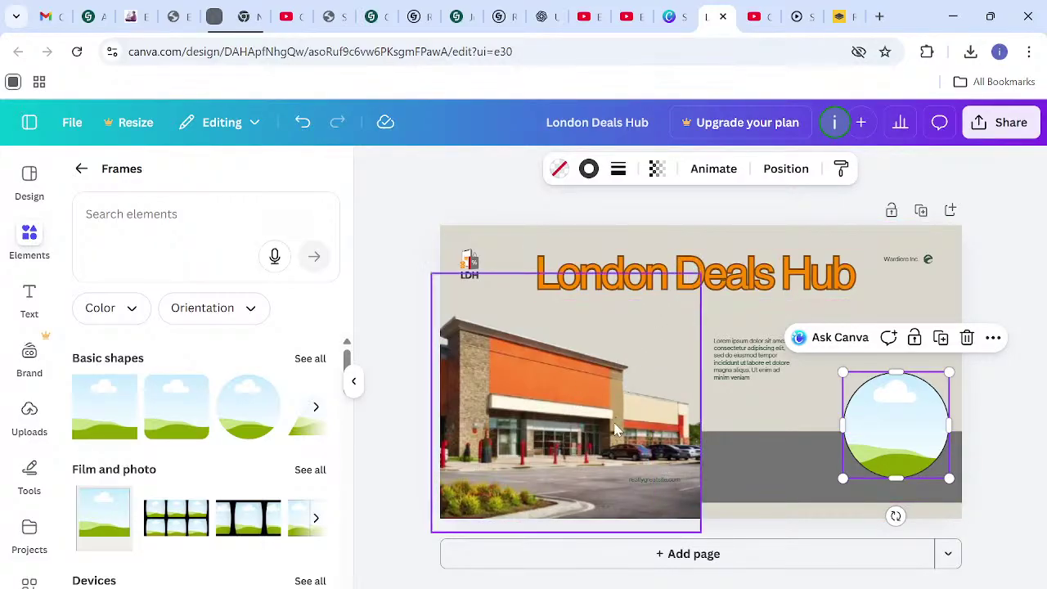
{"action": "left_click_drag", "start_coordinate": [618, 429], "coordinate": [619, 432]}
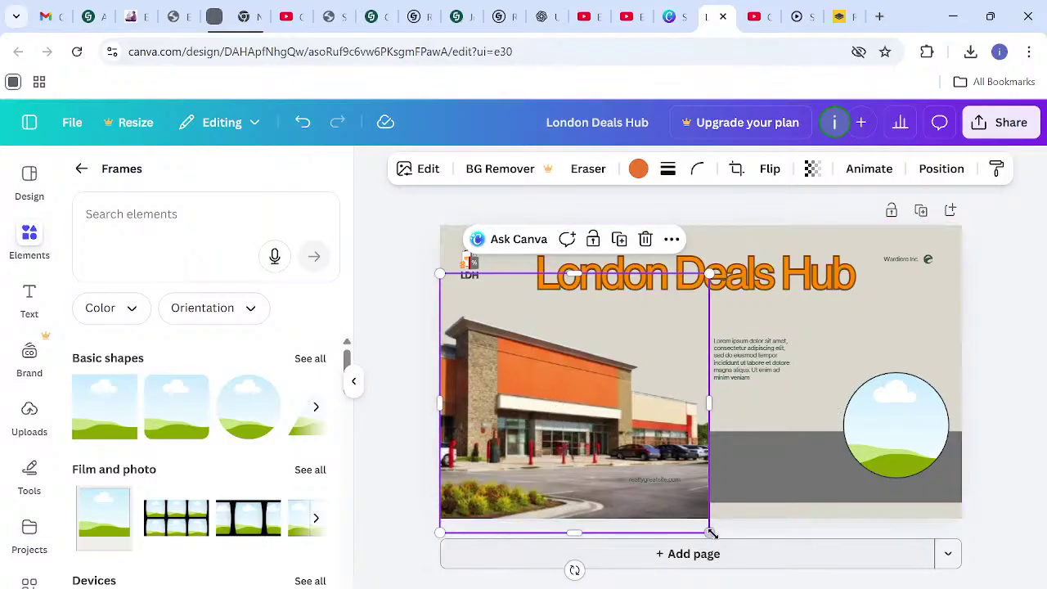
{"action": "left_click_drag", "start_coordinate": [709, 531], "coordinate": [695, 517]}
{"action": "left_click", "coordinate": [378, 344]}
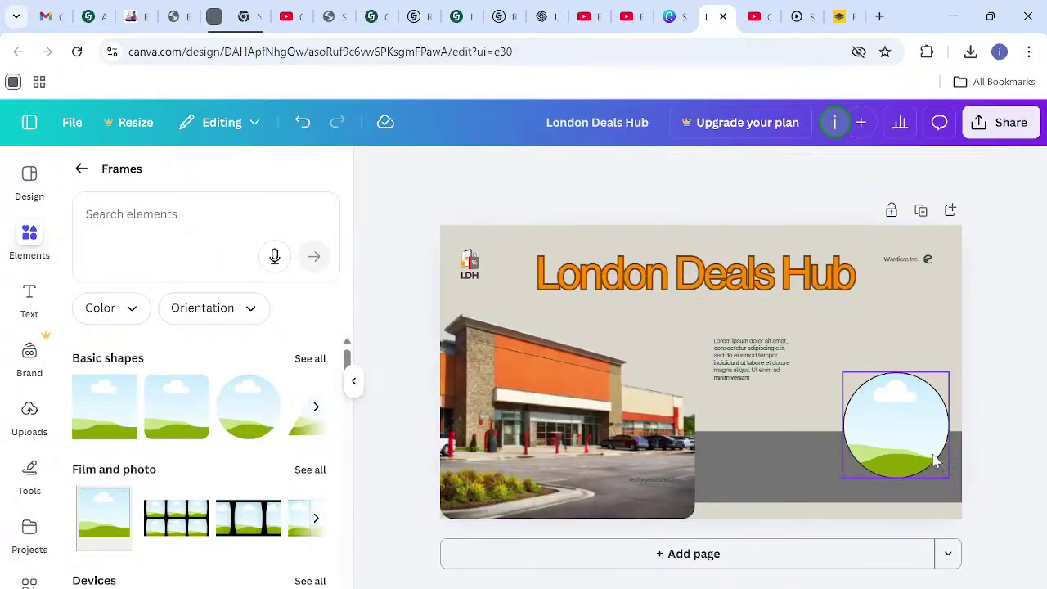
{"action": "left_click", "coordinate": [658, 270]}
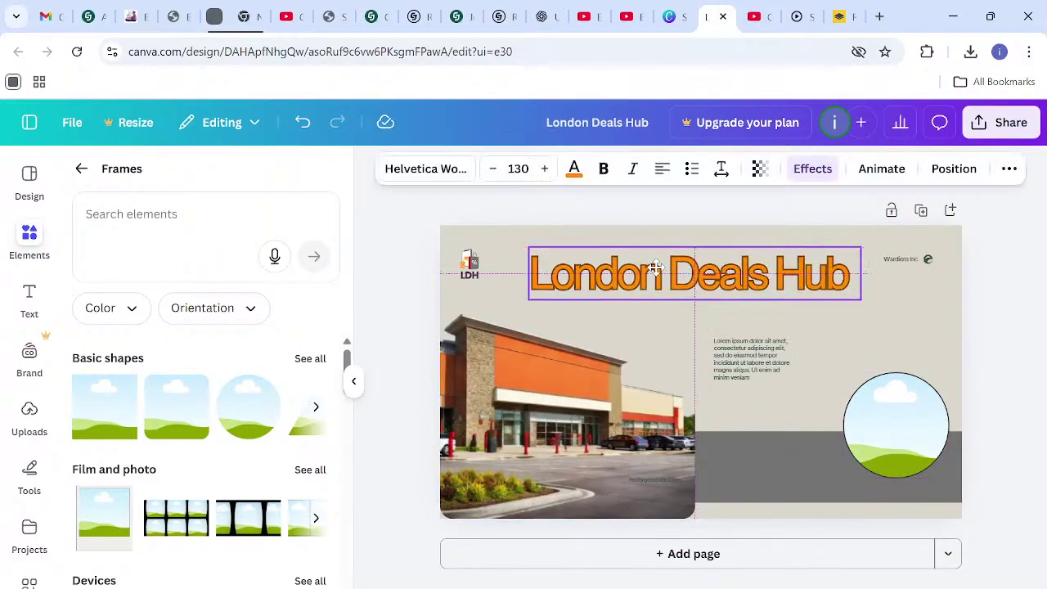
{"action": "left_click_drag", "start_coordinate": [656, 268], "coordinate": [660, 267]}
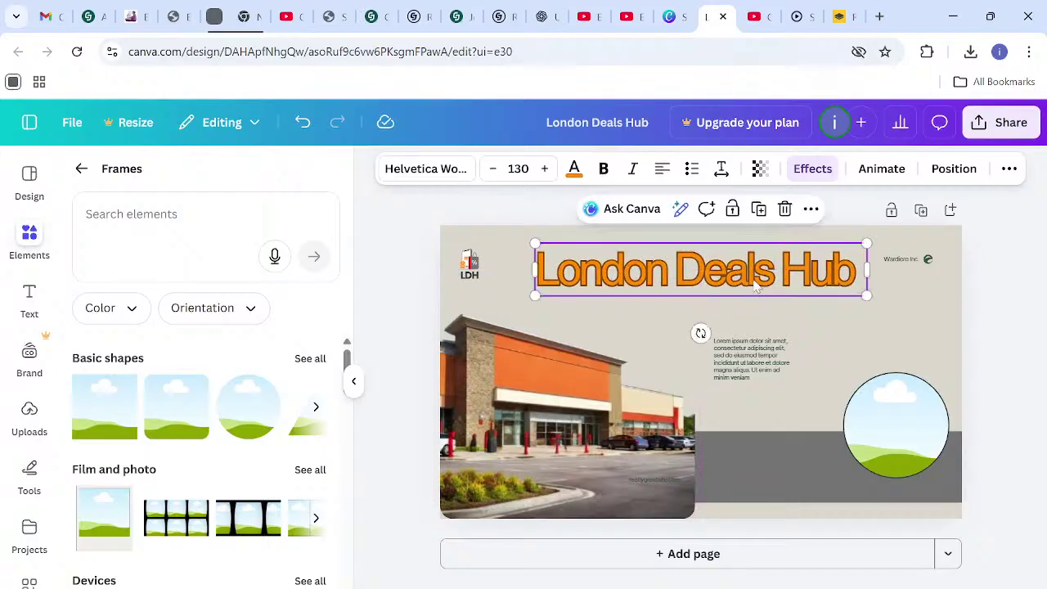
Step: Copy the tagline 'New Deals Every Week' from the ChatGPT reply and return to Canva
{"action": "left_click", "coordinate": [759, 370]}
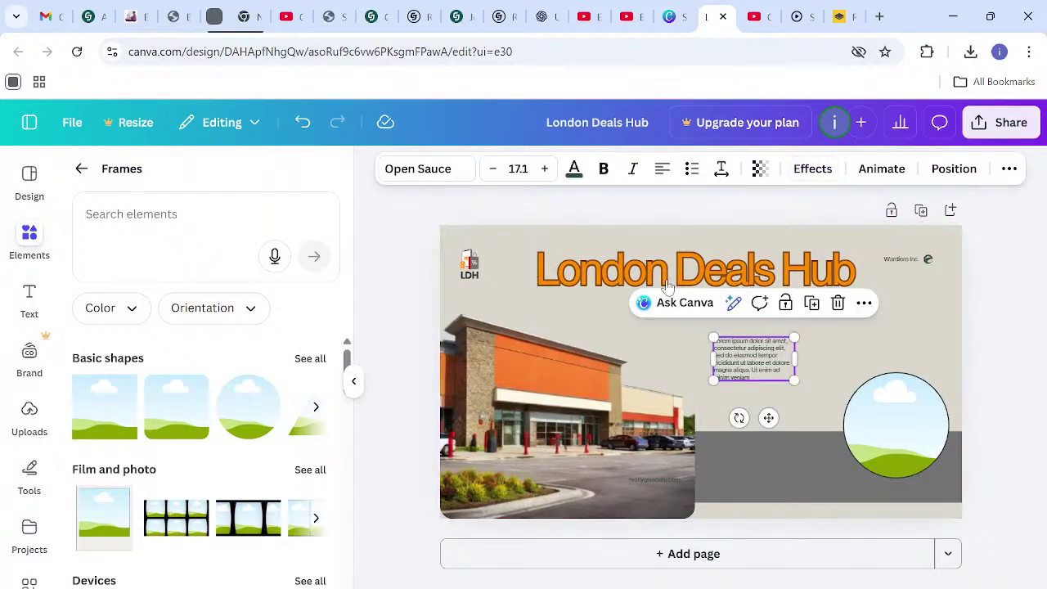
{"action": "left_click", "coordinate": [543, 16]}
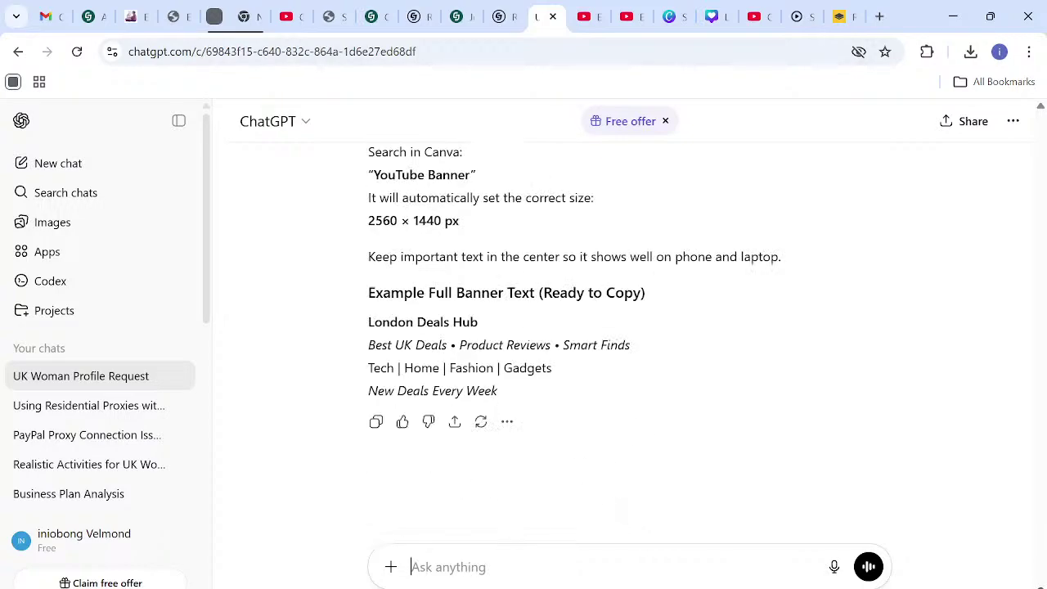
{"action": "left_click_drag", "start_coordinate": [368, 344], "coordinate": [522, 347]}
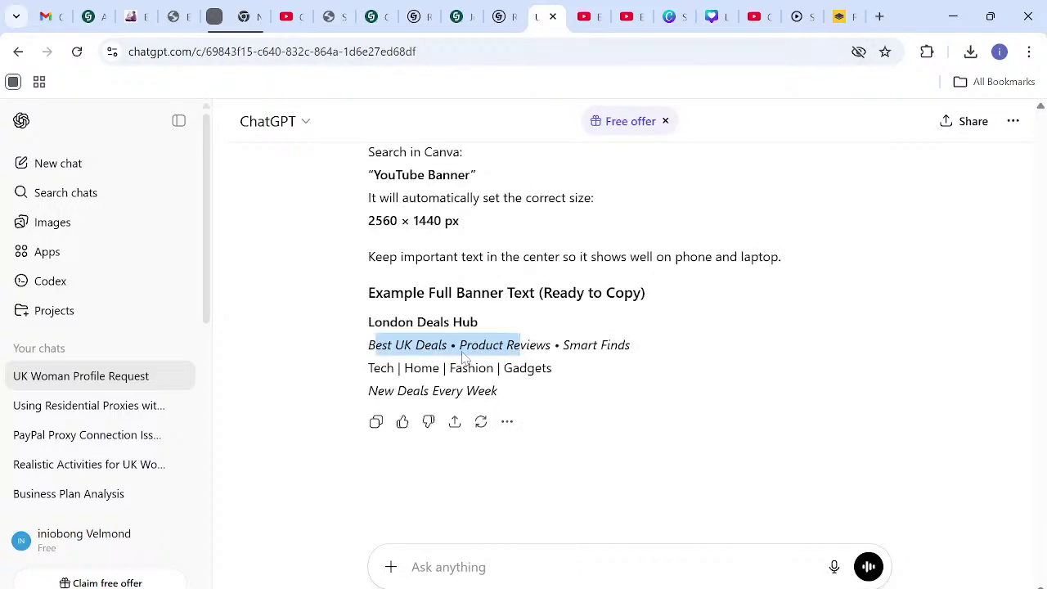
{"action": "left_click", "coordinate": [353, 343]}
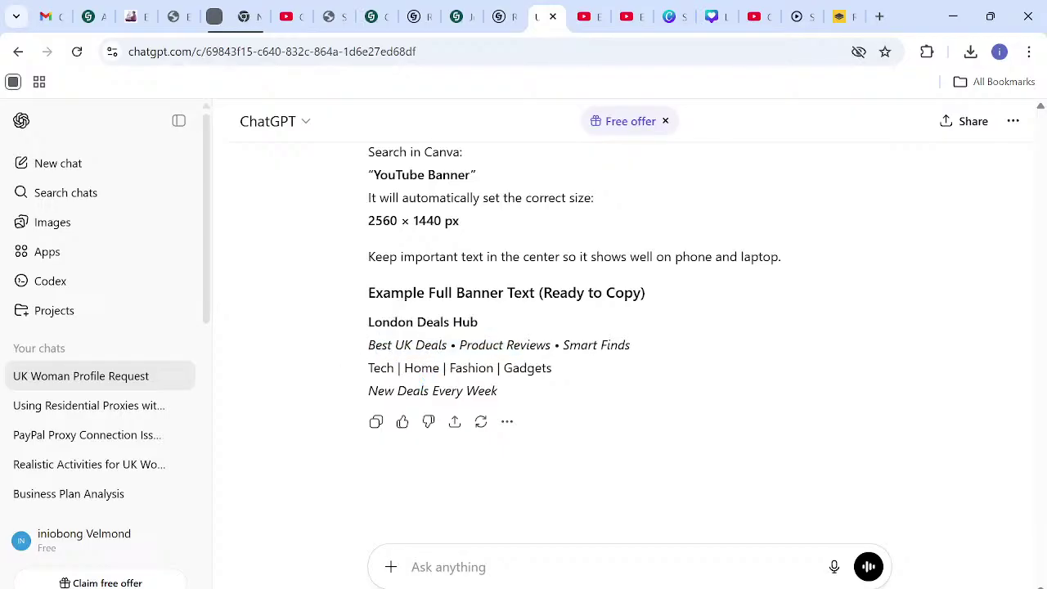
{"action": "left_click_drag", "start_coordinate": [367, 391], "coordinate": [500, 396]}
{"action": "key", "text": "ctrl+c"}
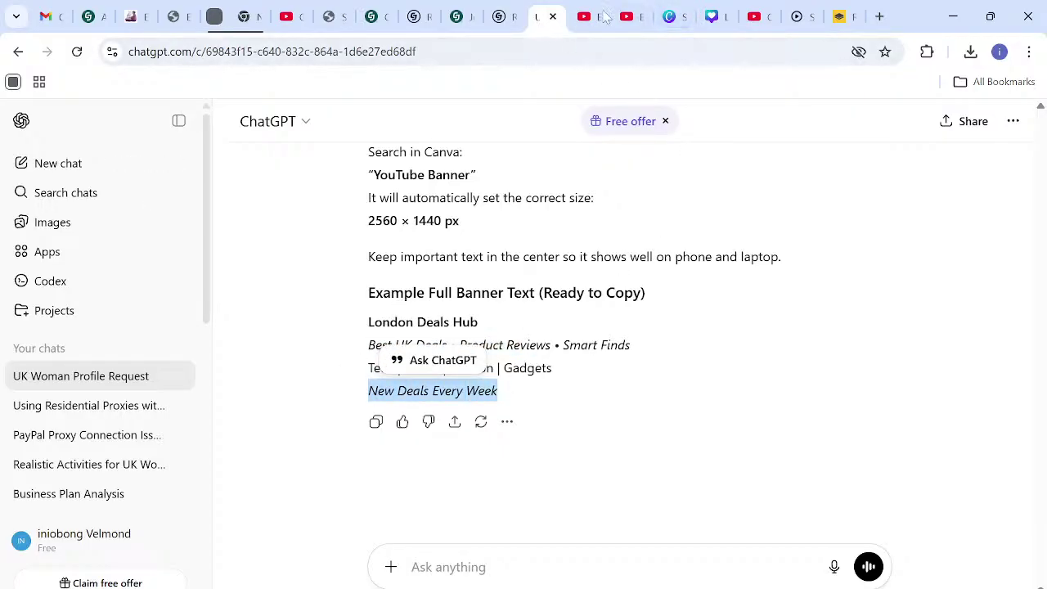
{"action": "left_click", "coordinate": [683, 14]}
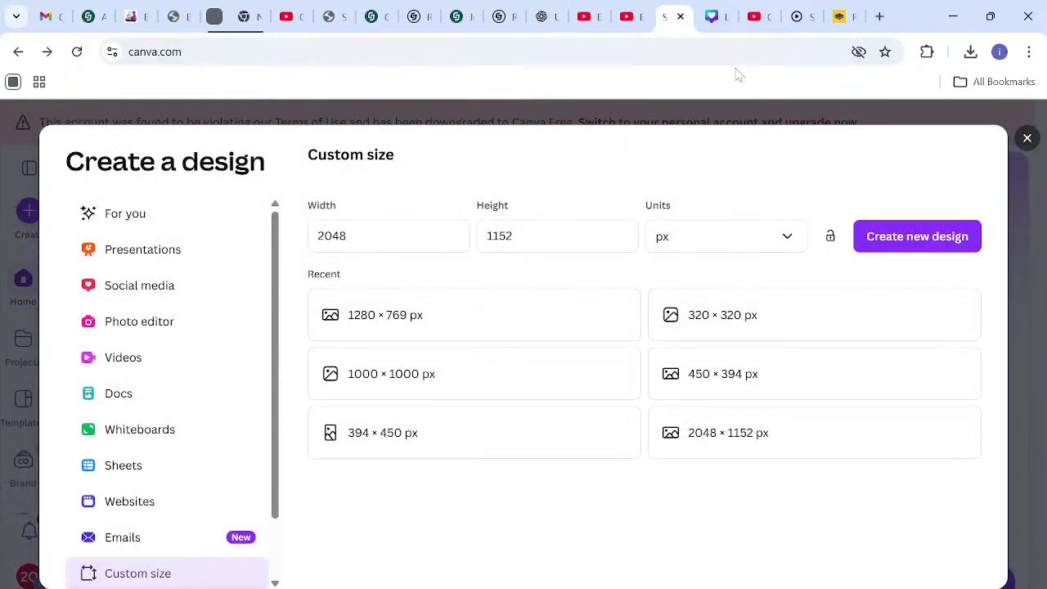
Step: Add a subheading with the pasted 'New Deals Every Week', sized 43.6 on one line over the grey bar
{"action": "left_click", "coordinate": [720, 22]}
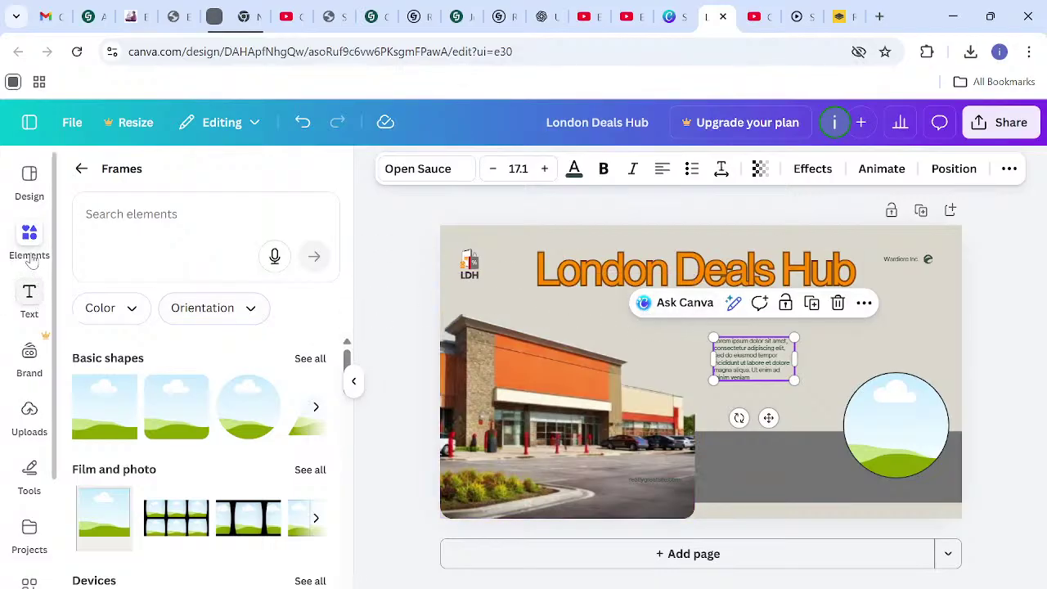
{"action": "left_click", "coordinate": [31, 300]}
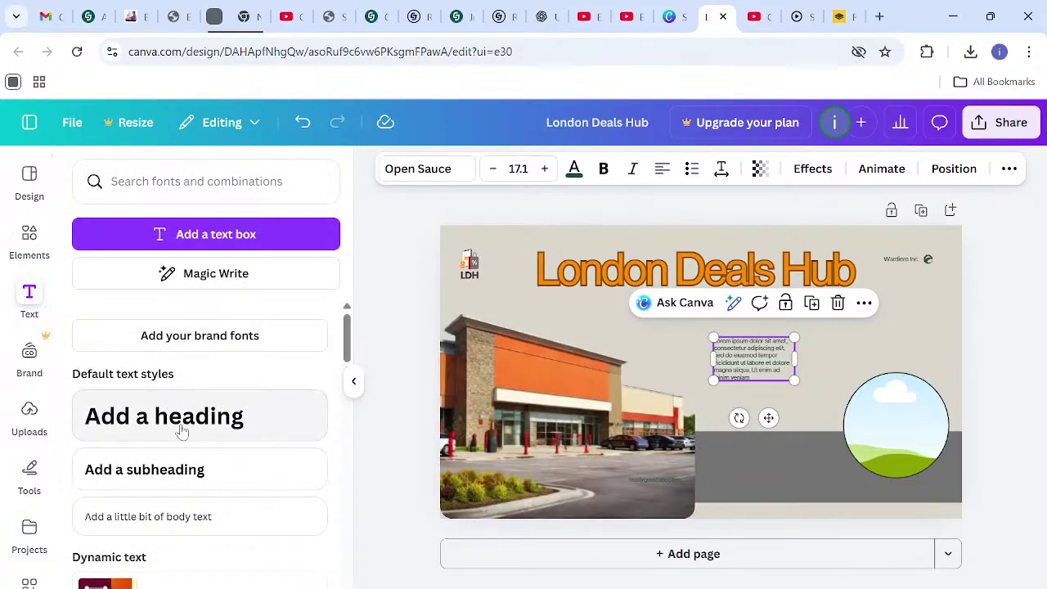
{"action": "left_click", "coordinate": [180, 480]}
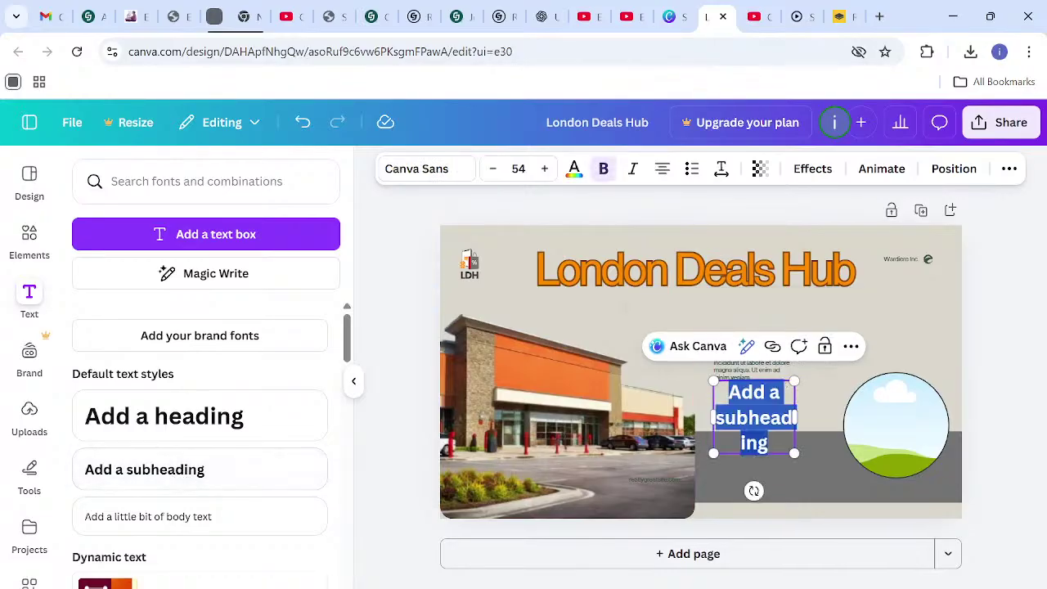
{"action": "key", "text": "ctrl+v"}
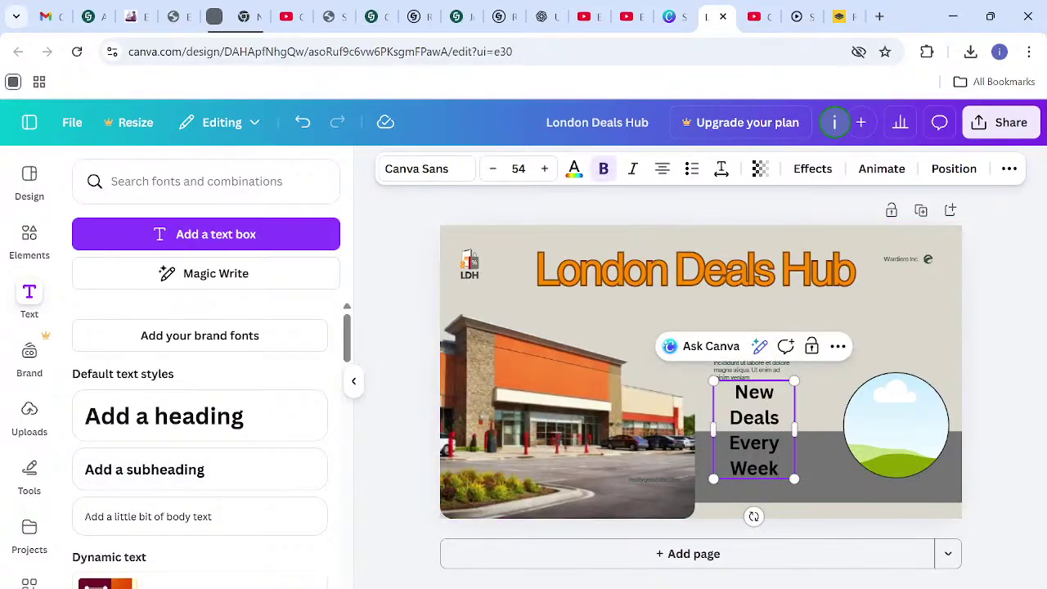
{"action": "left_click_drag", "start_coordinate": [810, 432], "coordinate": [925, 411]}
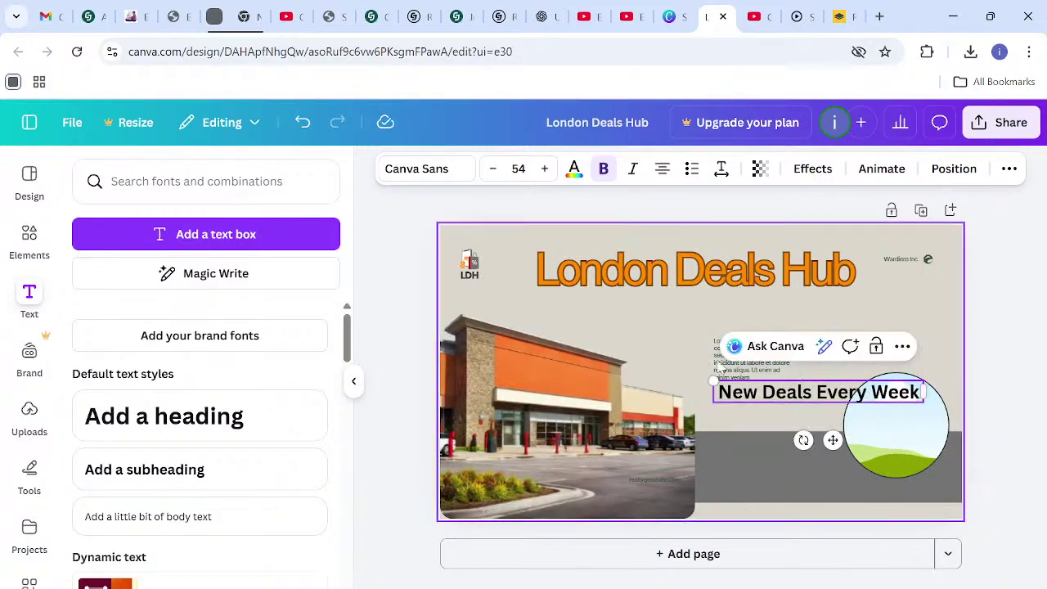
{"action": "left_click_drag", "start_coordinate": [714, 382], "coordinate": [917, 394]}
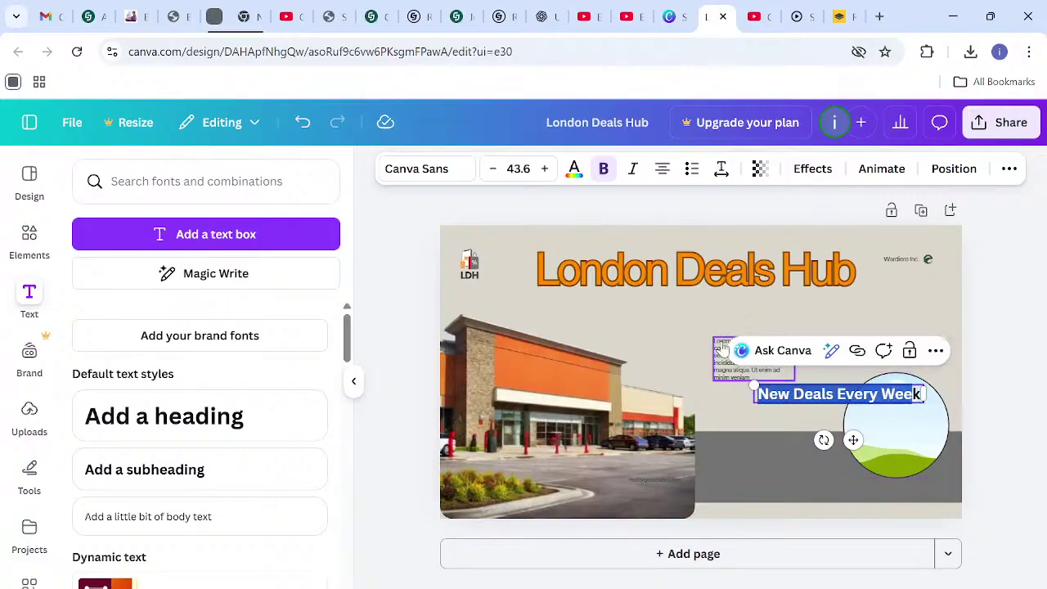
{"action": "left_click", "coordinate": [1027, 307]}
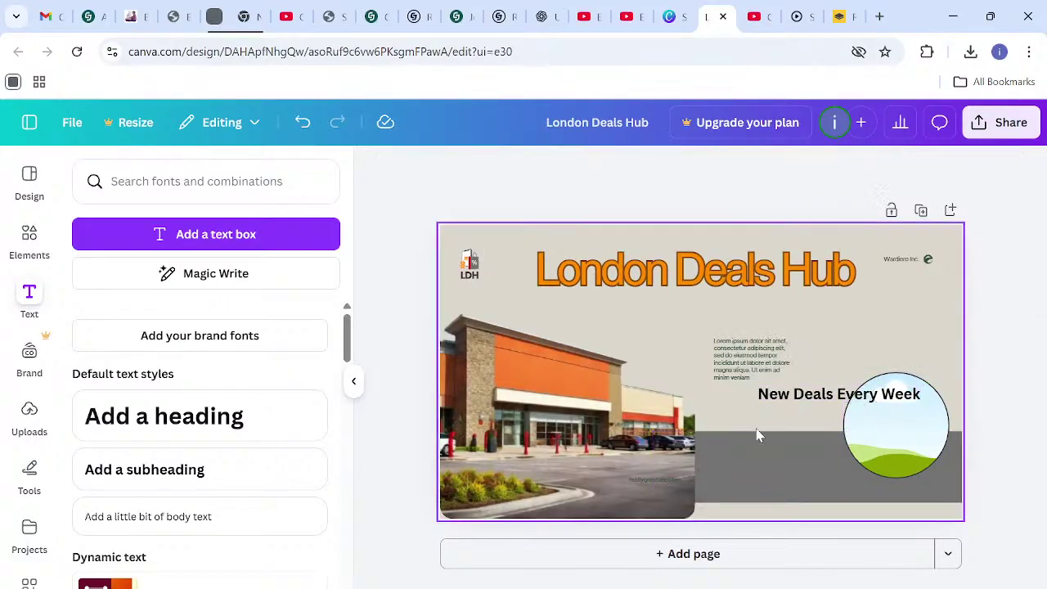
{"action": "left_click_drag", "start_coordinate": [808, 393], "coordinate": [781, 483]}
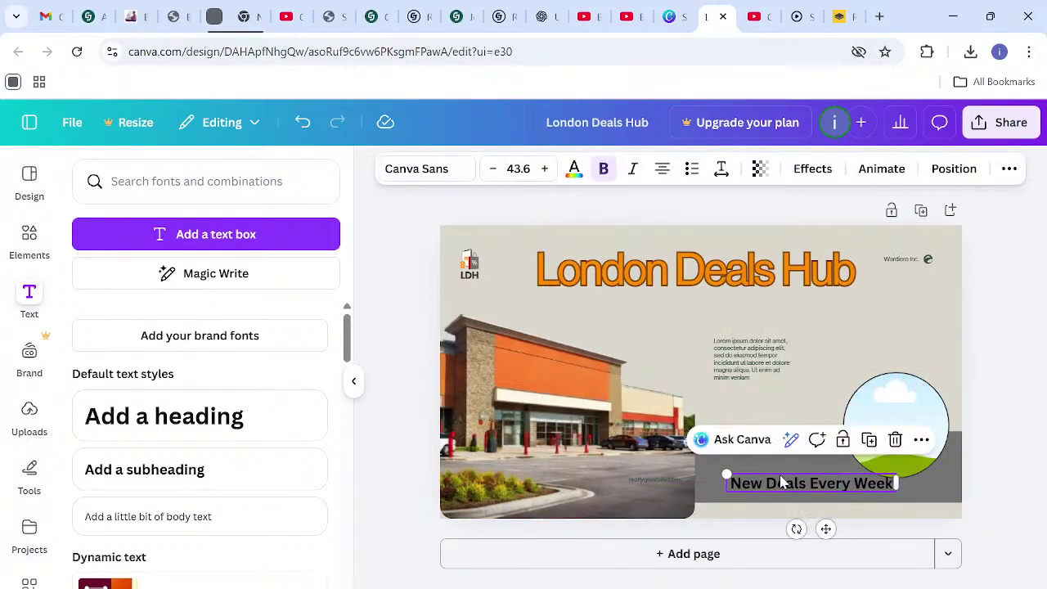
{"action": "left_click", "coordinate": [761, 484]}
{"action": "key", "text": "ctrl+a"}
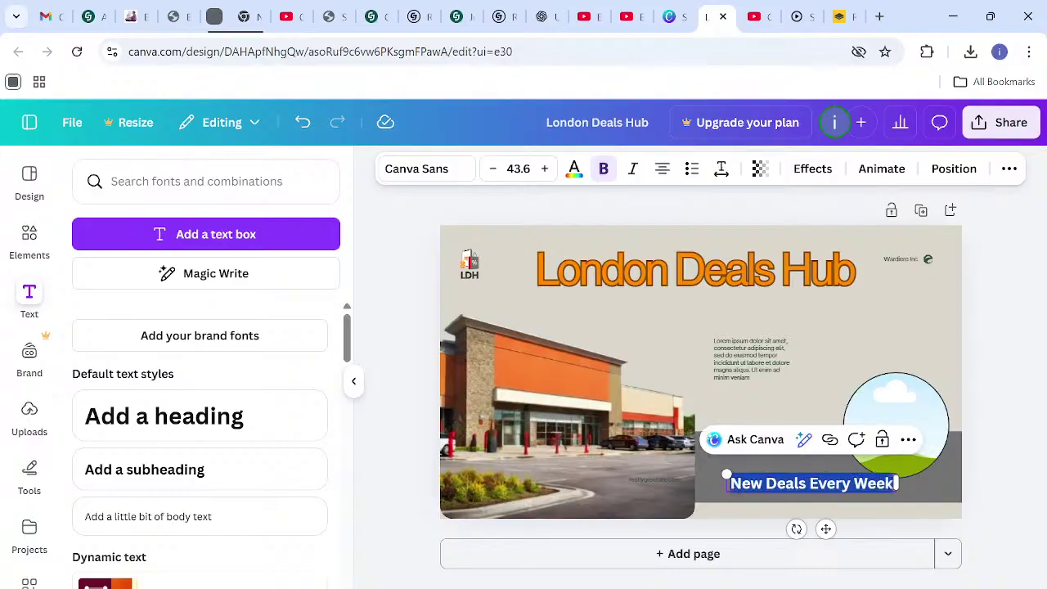
Step: Set the tagline to Poppins with wider letter spacing and font size 35.6
{"action": "left_click", "coordinate": [575, 172]}
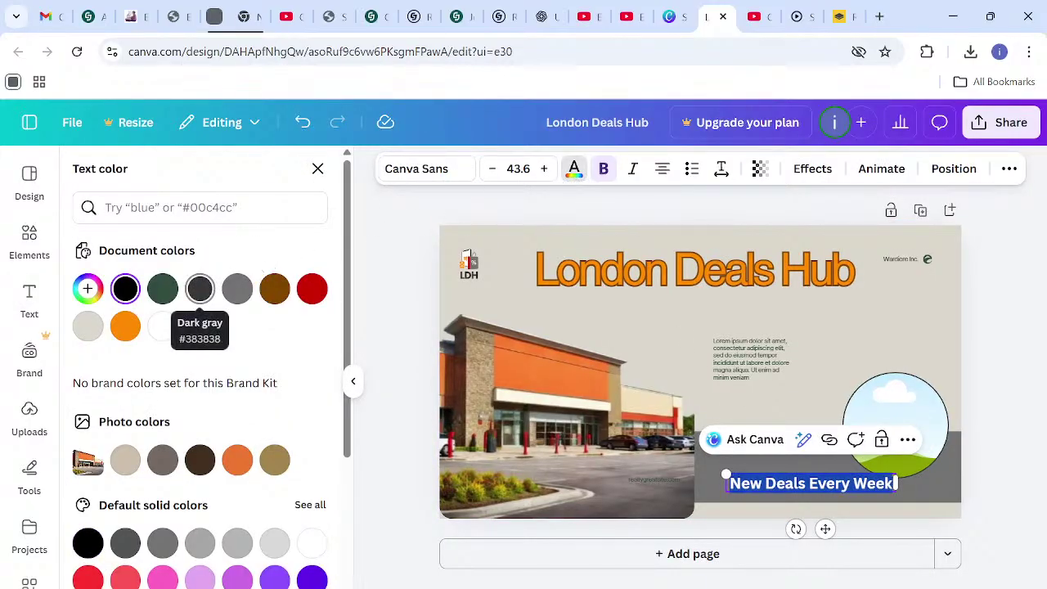
{"action": "left_click", "coordinate": [415, 169]}
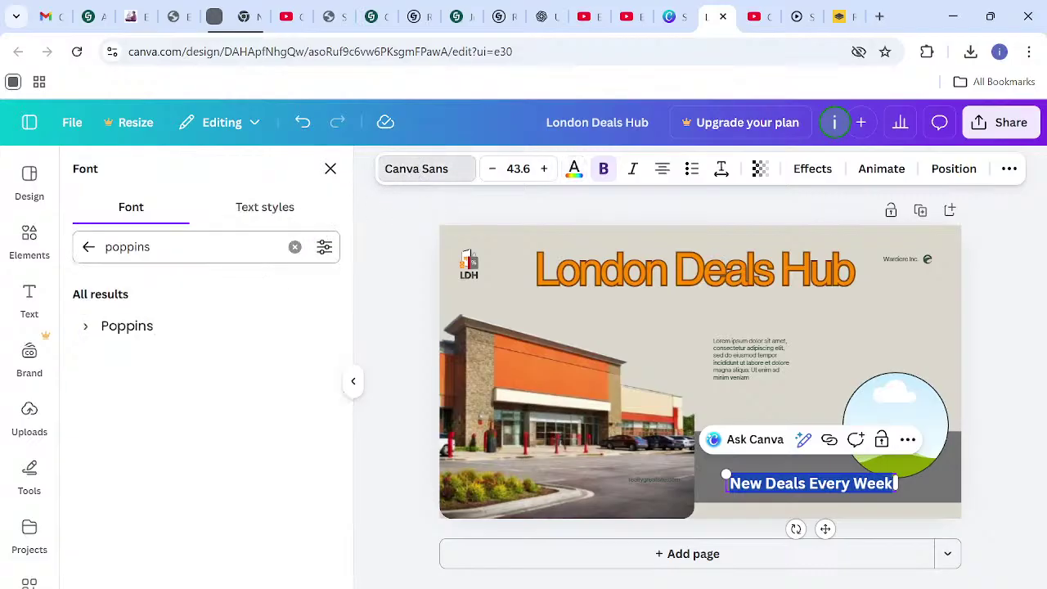
{"action": "left_click", "coordinate": [123, 333]}
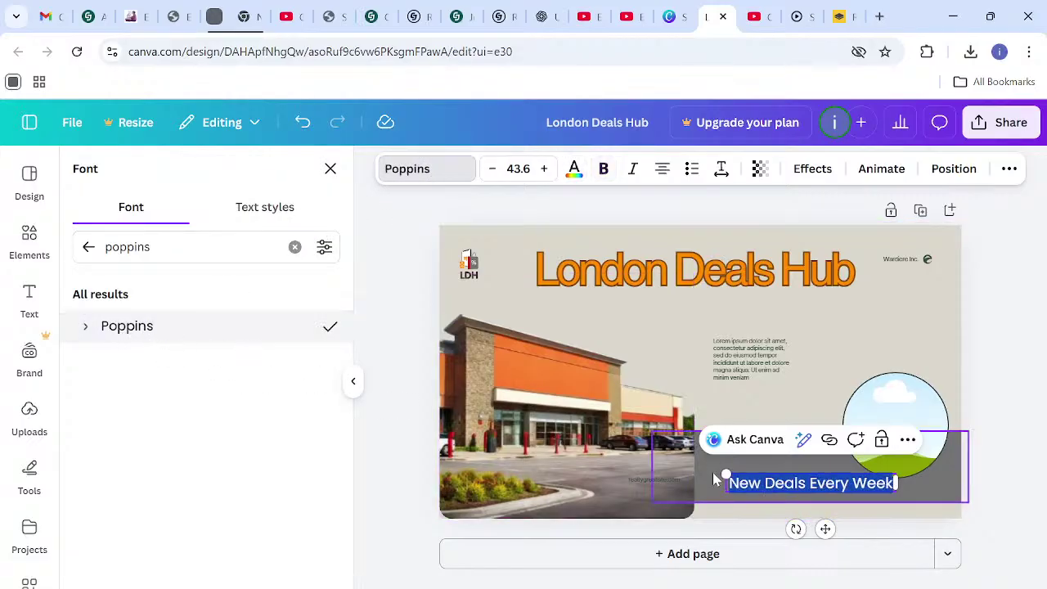
{"action": "left_click", "coordinate": [712, 174]}
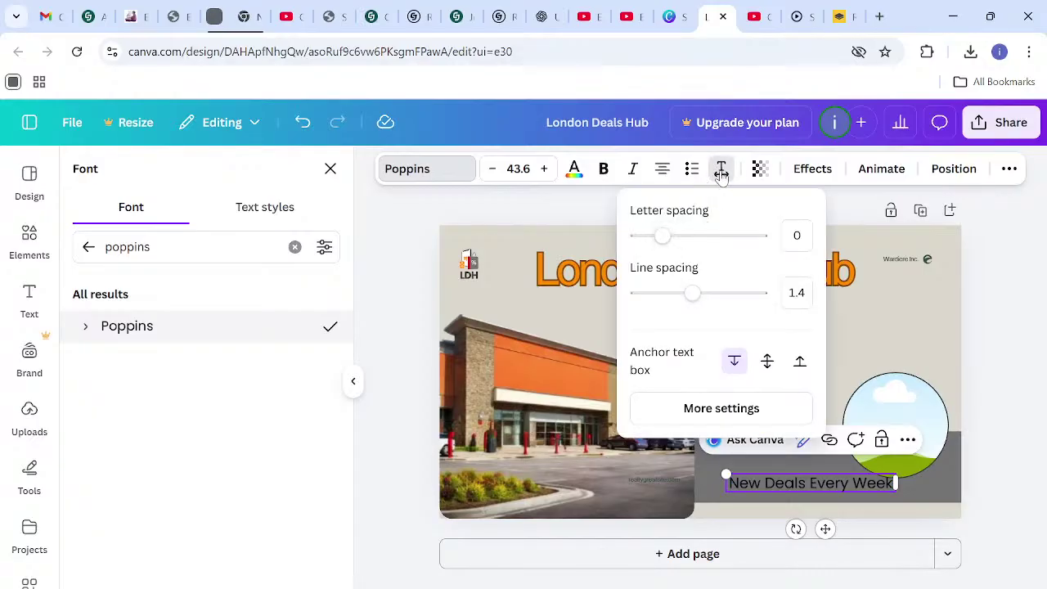
{"action": "mouse_move", "coordinate": [666, 236]}
{"action": "left_mouse_down"}
{"action": "mouse_move", "coordinate": [676, 237]}
{"action": "mouse_move", "coordinate": [663, 237]}
{"action": "left_mouse_up"}
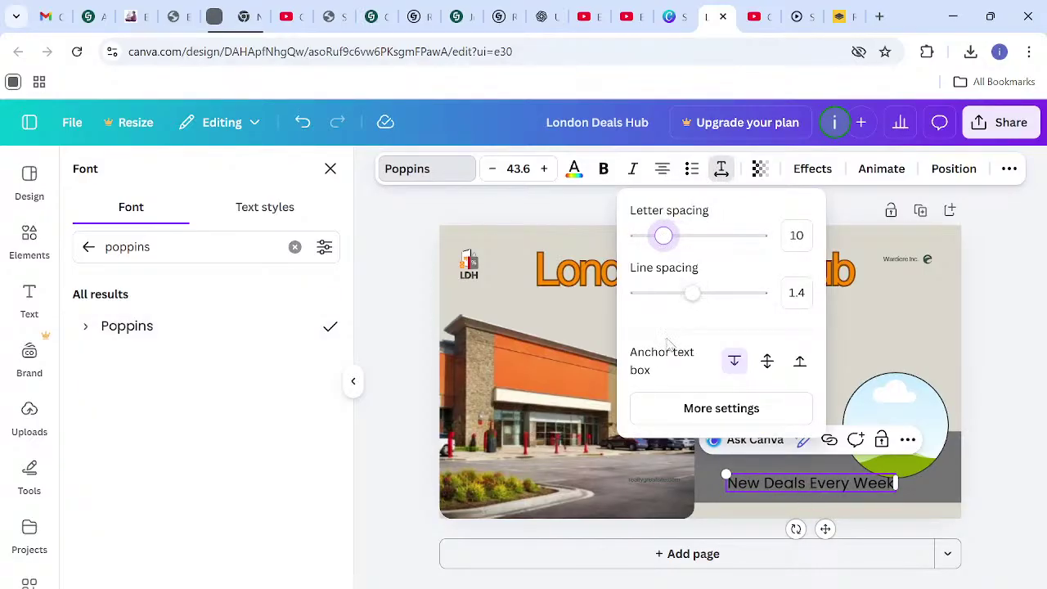
{"action": "left_click", "coordinate": [492, 168]}
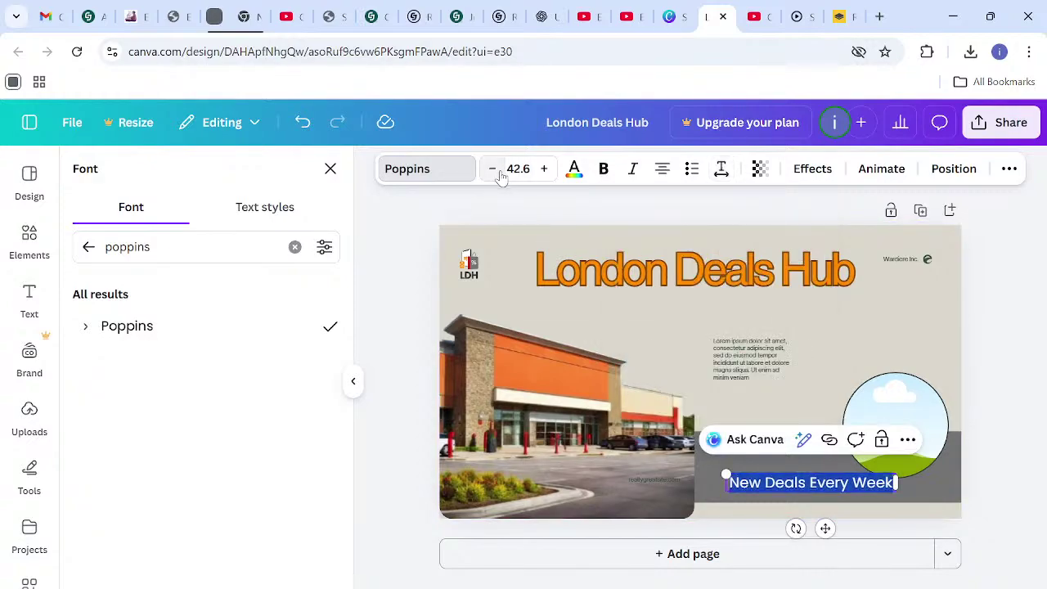
{"action": "left_click", "coordinate": [491, 169]}
{"action": "left_click", "coordinate": [492, 169]}
{"action": "left_click", "coordinate": [491, 169]}
{"action": "left_click", "coordinate": [492, 168]}
{"action": "left_click", "coordinate": [492, 168]}
{"action": "left_click", "coordinate": [491, 168]}
{"action": "left_click", "coordinate": [491, 169]}
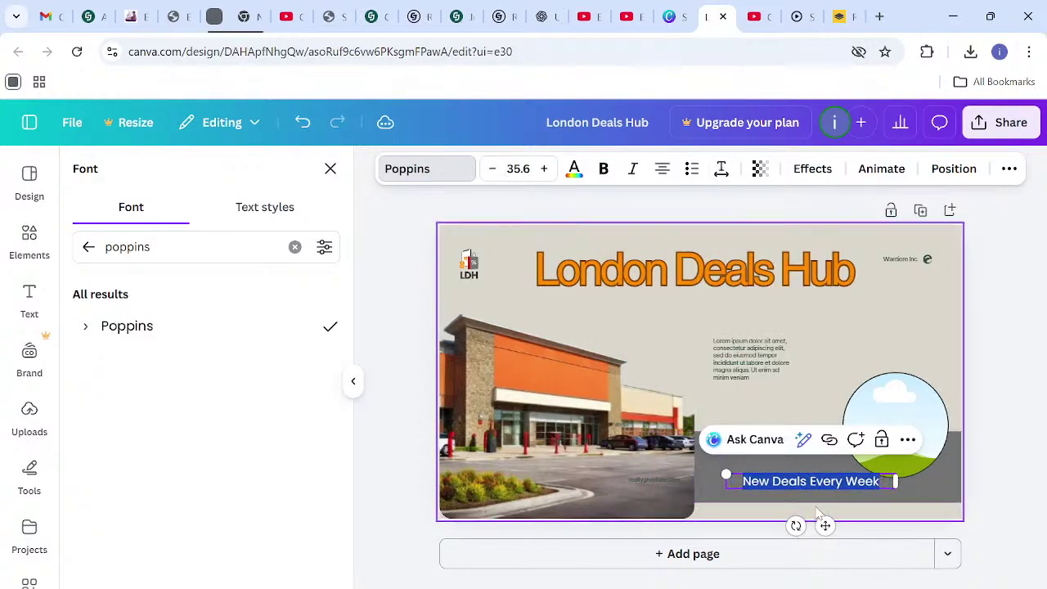
{"action": "mouse_move", "coordinate": [825, 527]}
{"action": "left_mouse_down"}
{"action": "mouse_move", "coordinate": [811, 528]}
{"action": "mouse_move", "coordinate": [826, 540]}
{"action": "mouse_move", "coordinate": [821, 527]}
{"action": "left_mouse_up"}
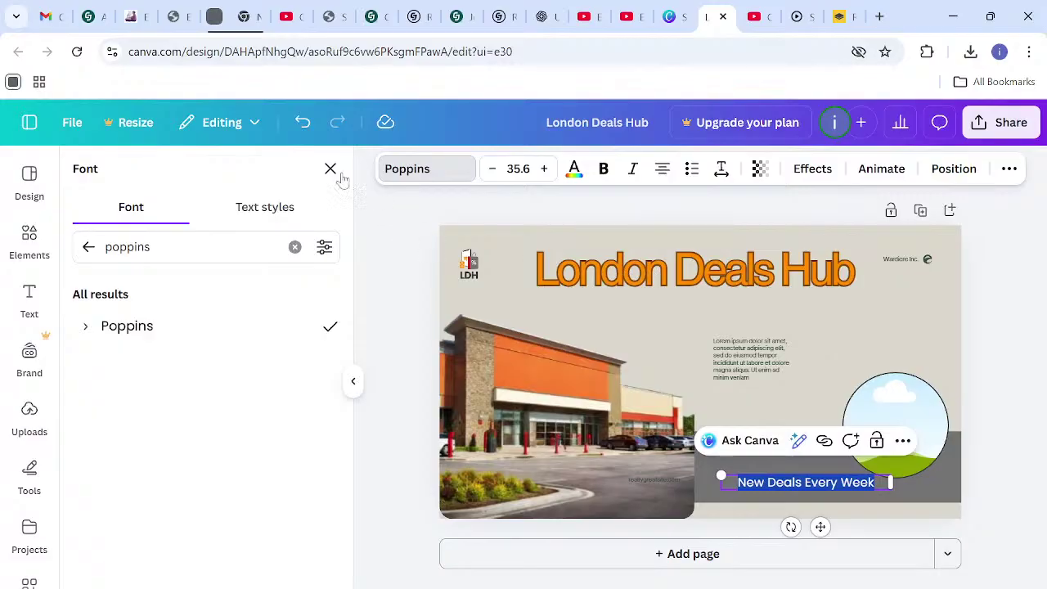
Step: Make the tagline bold and white, then move it lower on the grey band
{"action": "left_click", "coordinate": [605, 179]}
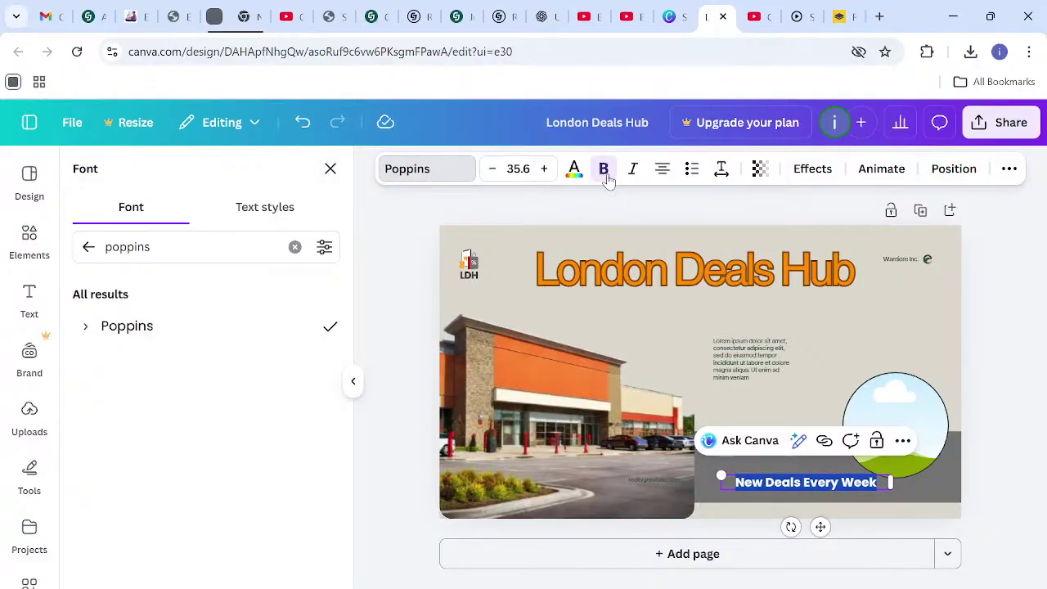
{"action": "key", "text": "Escape"}
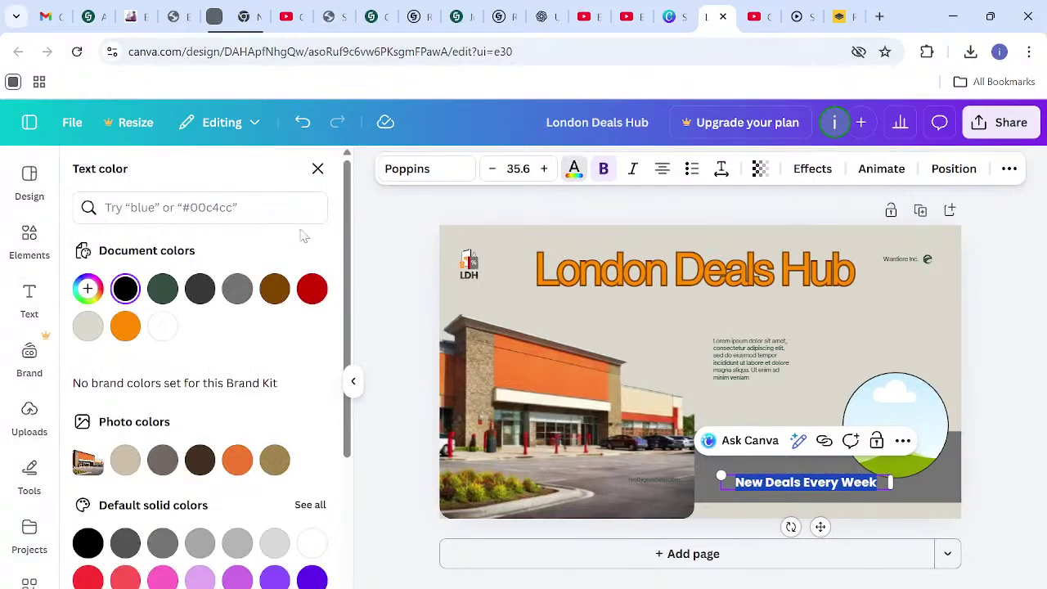
{"action": "left_click", "coordinate": [162, 326]}
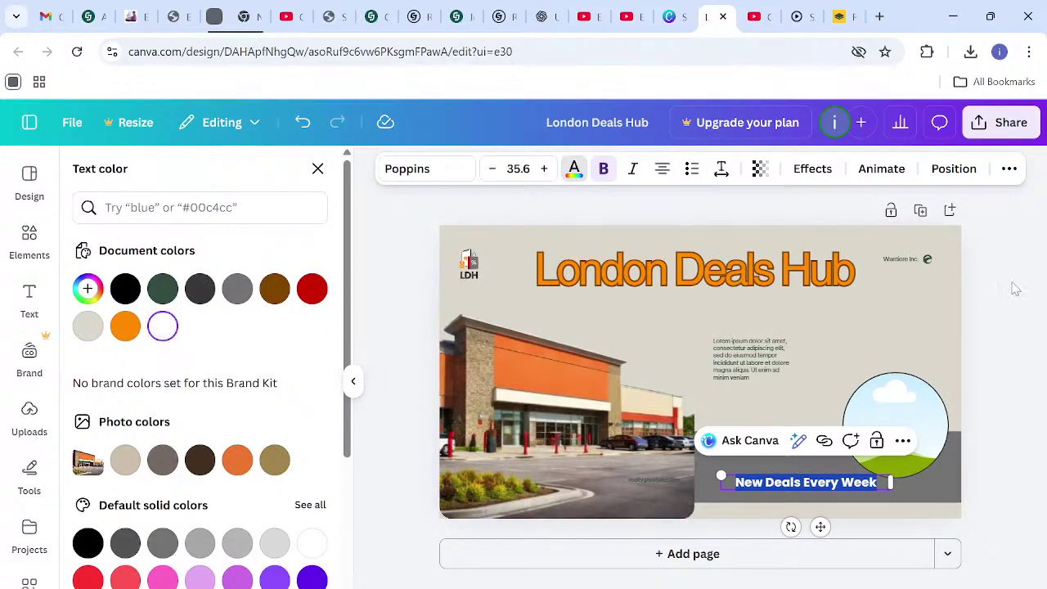
{"action": "left_click", "coordinate": [1019, 288]}
{"action": "left_click", "coordinate": [993, 348]}
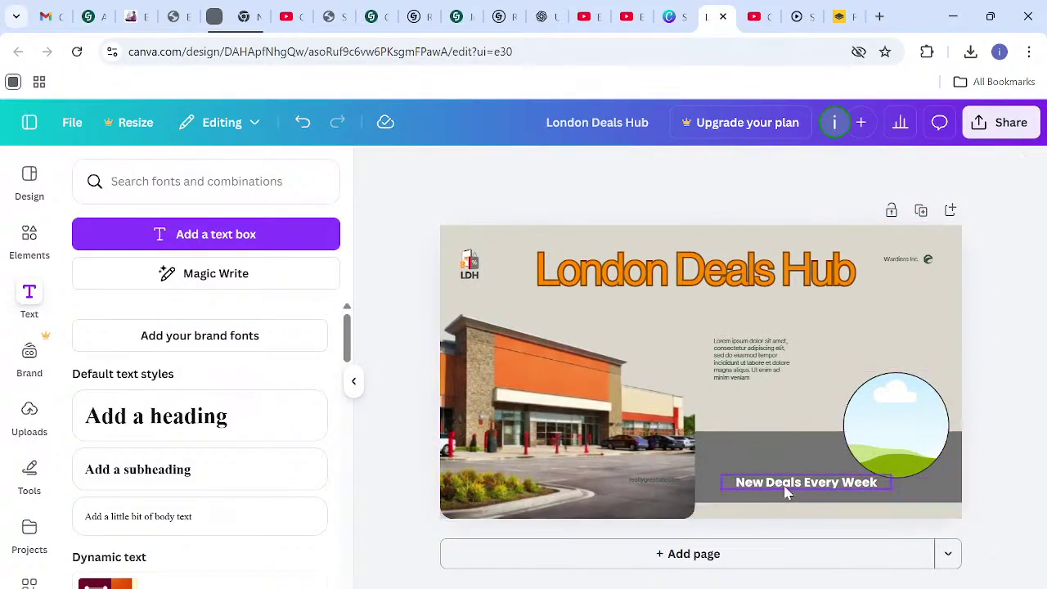
{"action": "left_click_drag", "start_coordinate": [786, 491], "coordinate": [793, 497]}
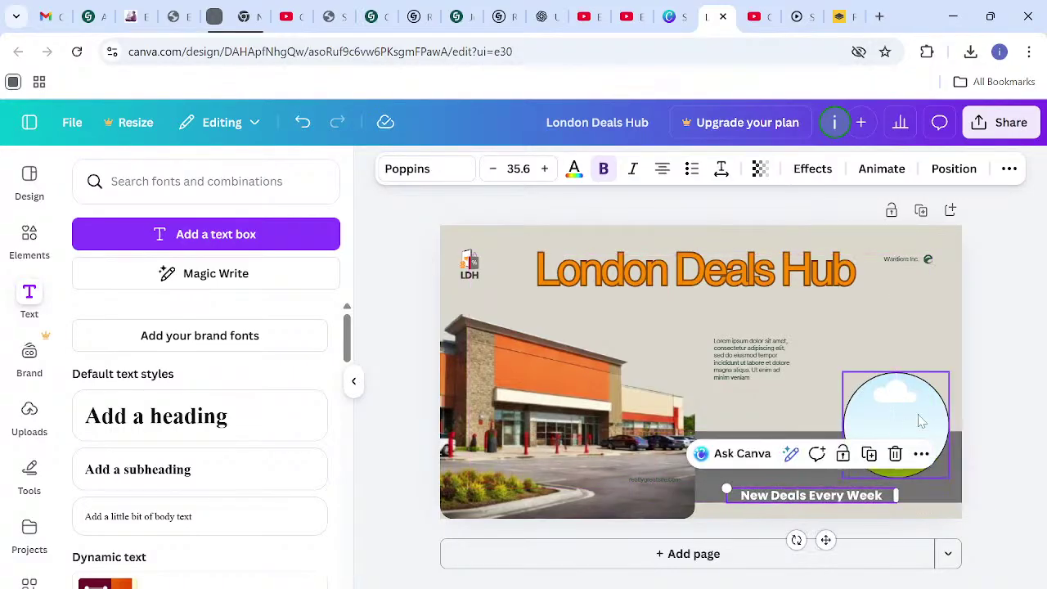
{"action": "left_click", "coordinate": [1022, 302]}
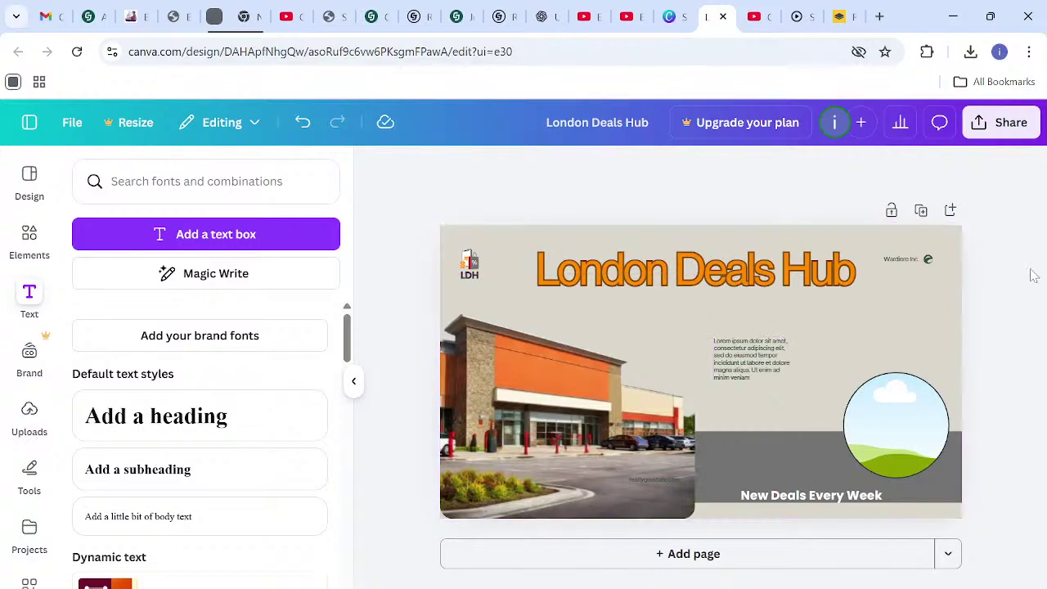
{"action": "left_click", "coordinate": [798, 16]}
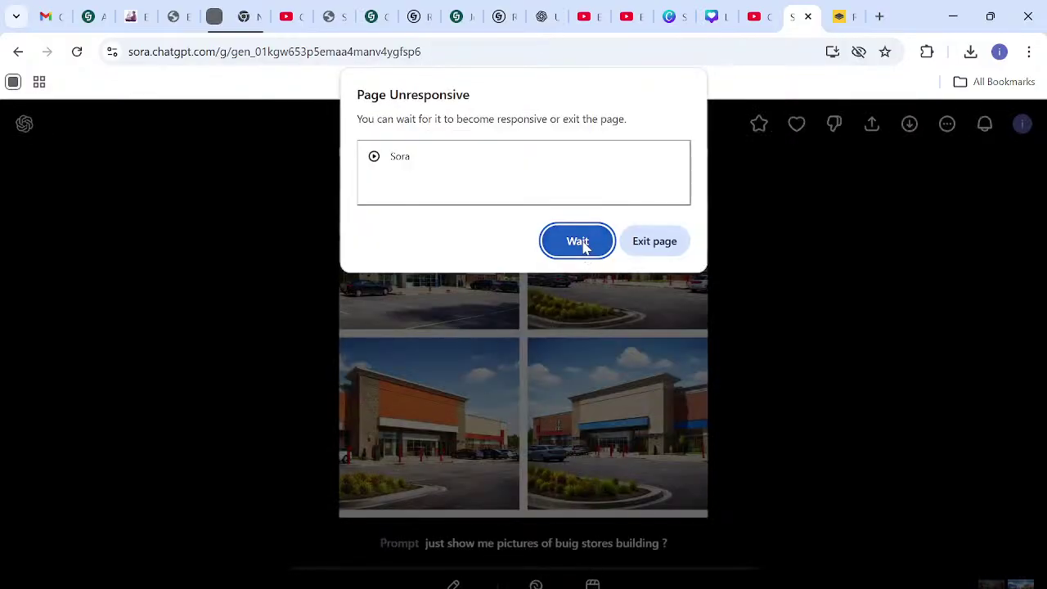
{"action": "left_click", "coordinate": [586, 241]}
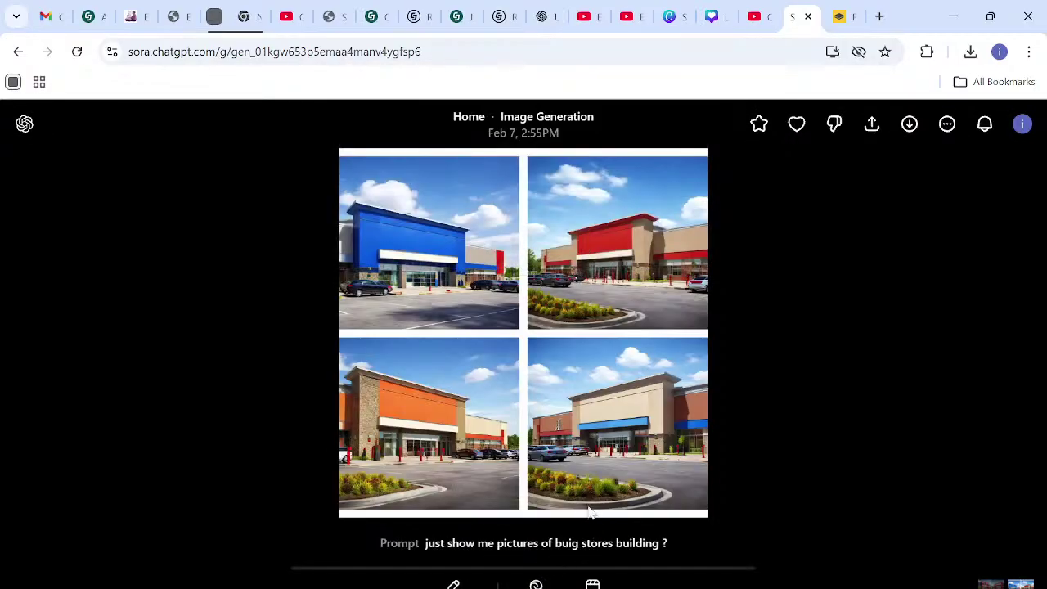
{"action": "left_click", "coordinate": [77, 51]}
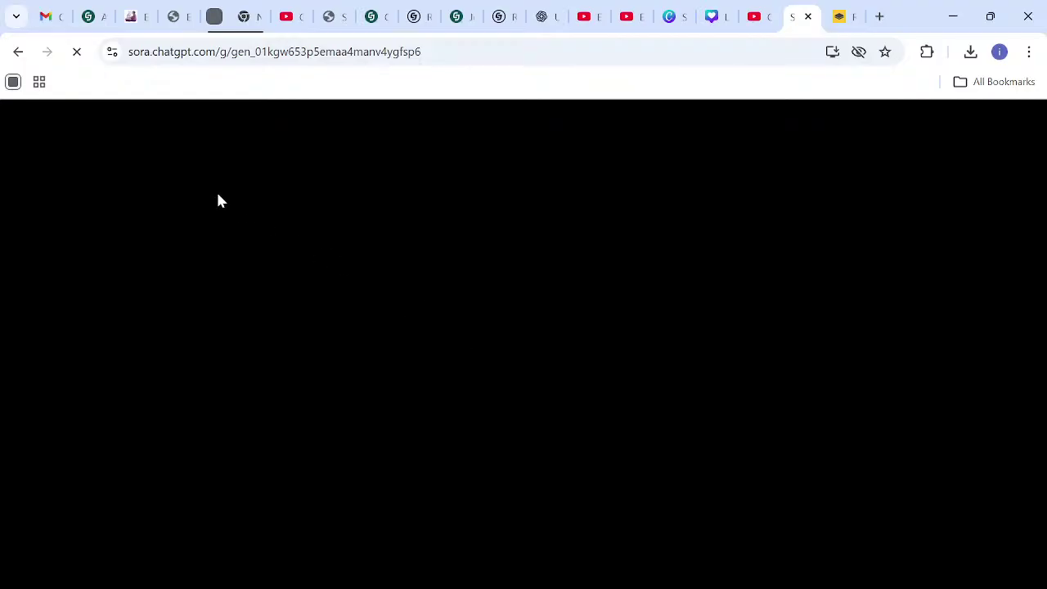
{"action": "left_click", "coordinate": [712, 20]}
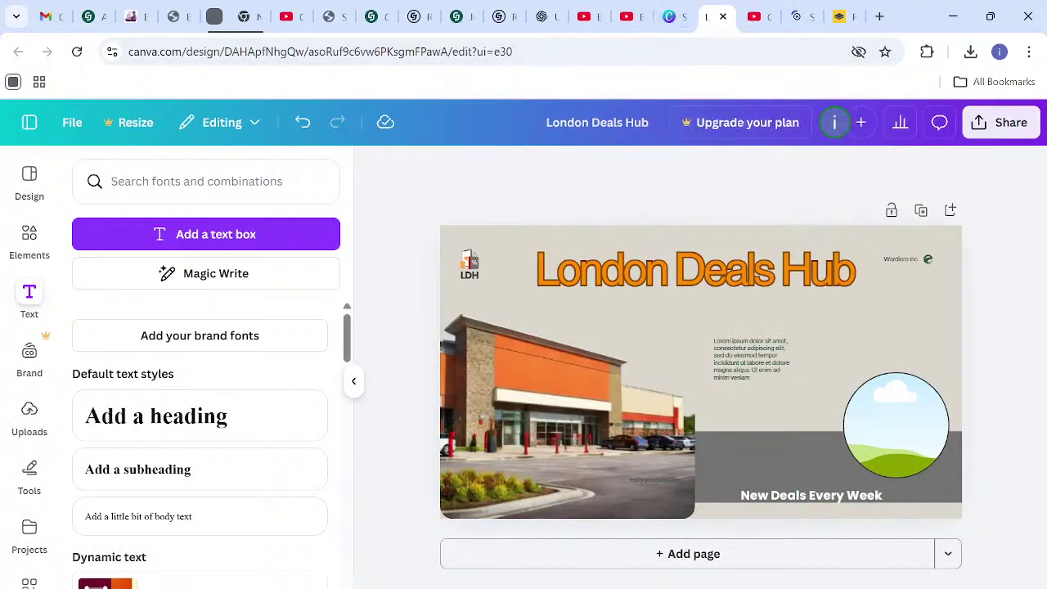
Step: Search all elements for 'online computer softwares, product it gadgets'
{"action": "left_click", "coordinate": [27, 248]}
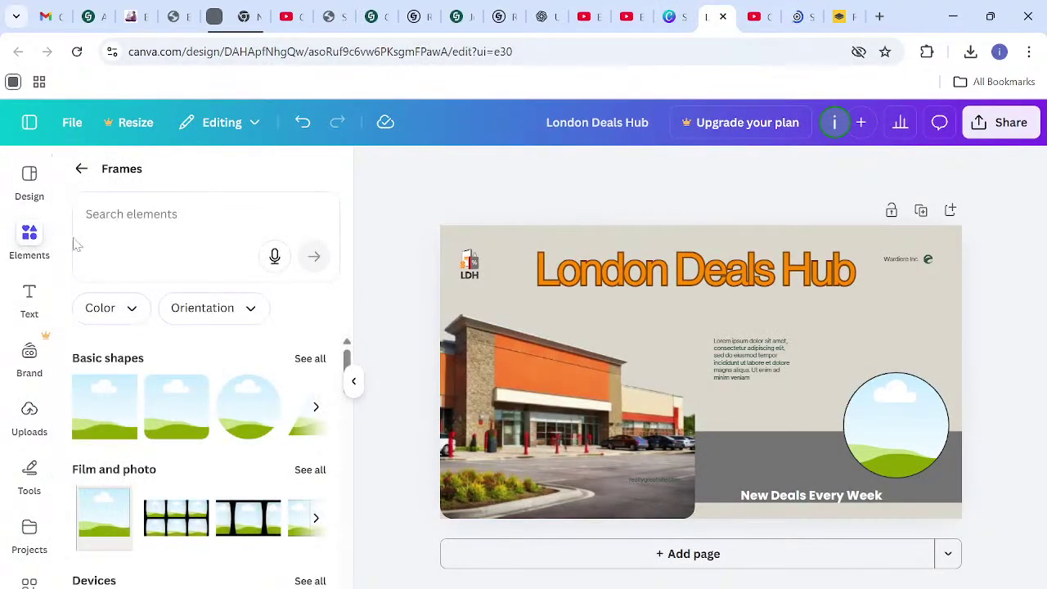
{"action": "left_click", "coordinate": [131, 214]}
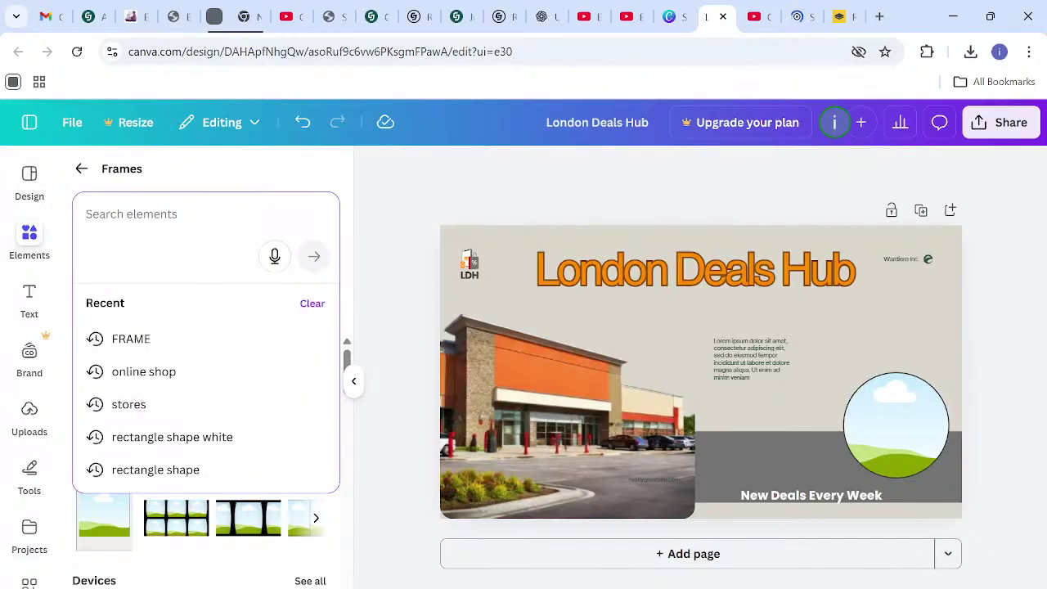
{"action": "type", "text": "onl"}
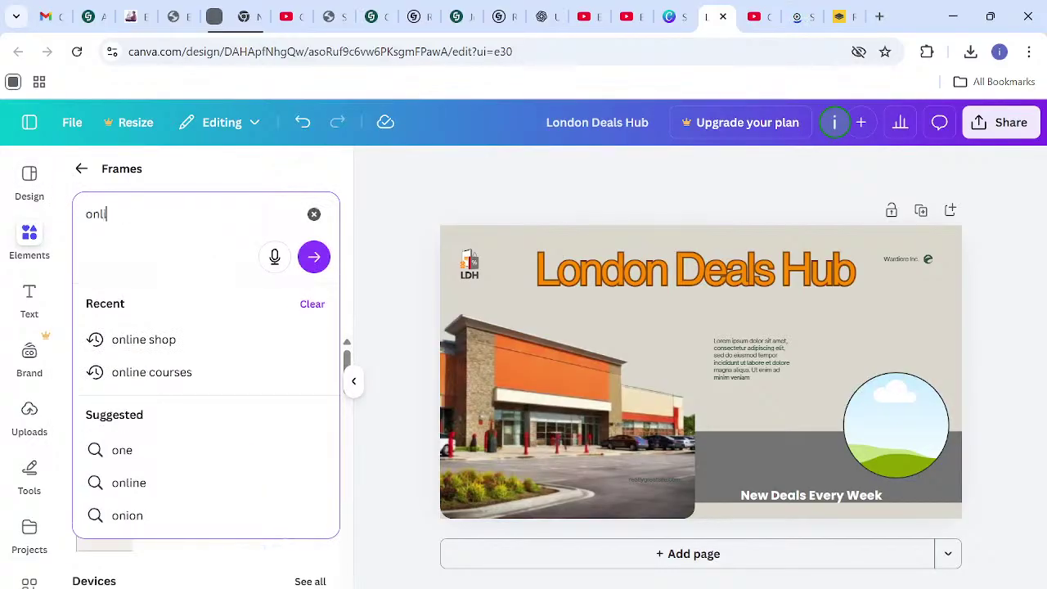
{"action": "type", "text": "ine comp"}
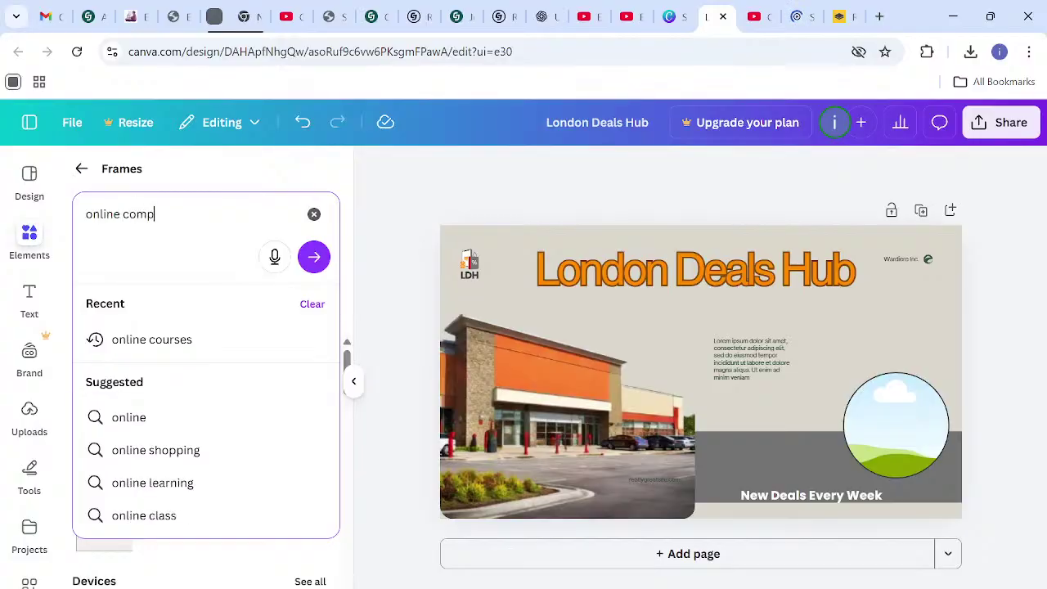
{"action": "type", "text": "uter softwares"}
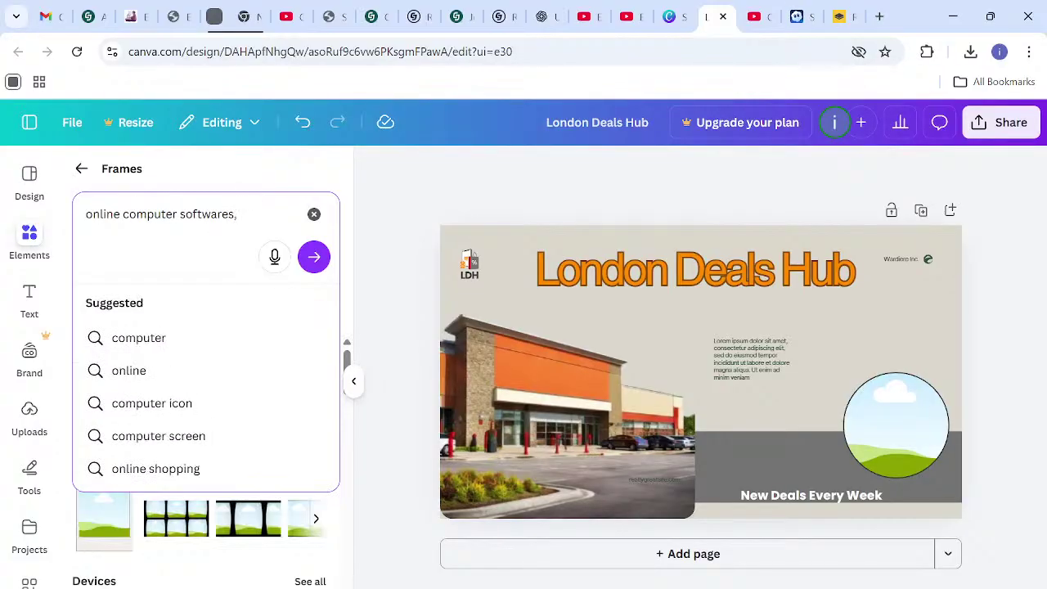
{"action": "type", "text": ", product it gadgets"}
{"action": "key", "text": "Return"}
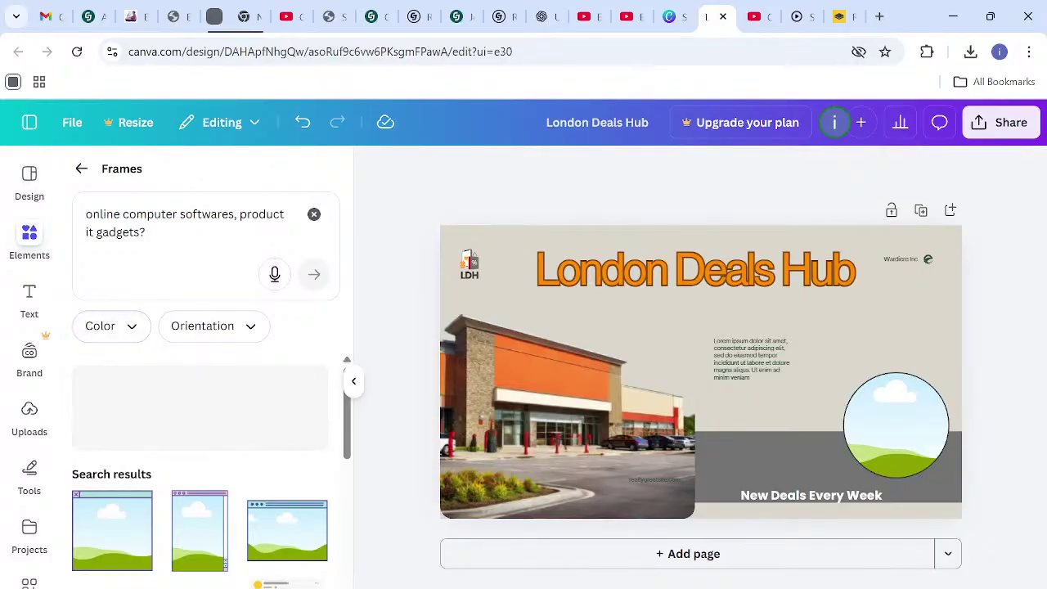
{"action": "left_click", "coordinate": [188, 222]}
{"action": "key", "text": "ctrl+c"}
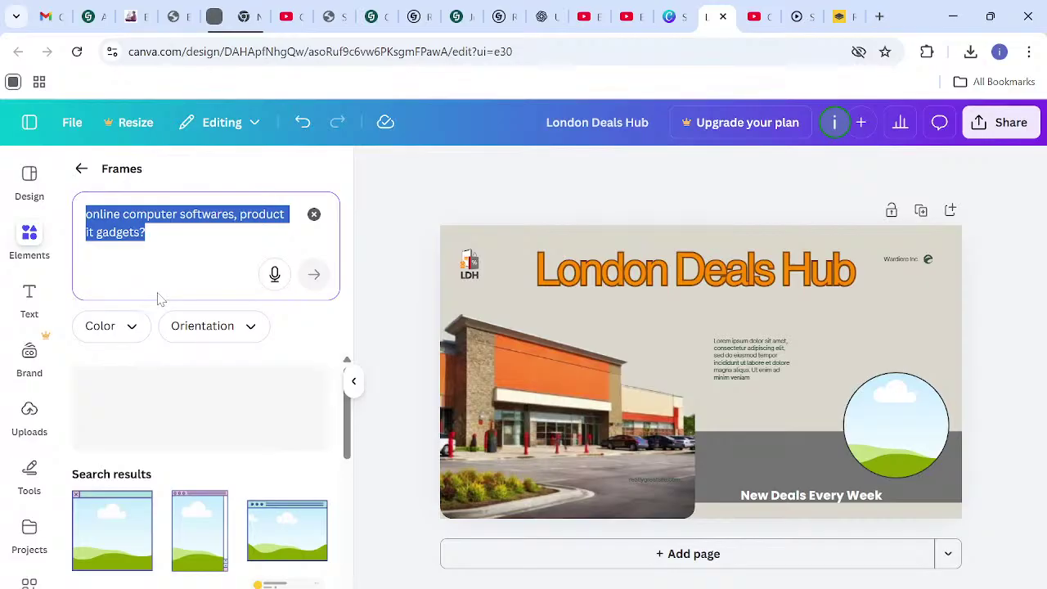
{"action": "left_click", "coordinate": [79, 170]}
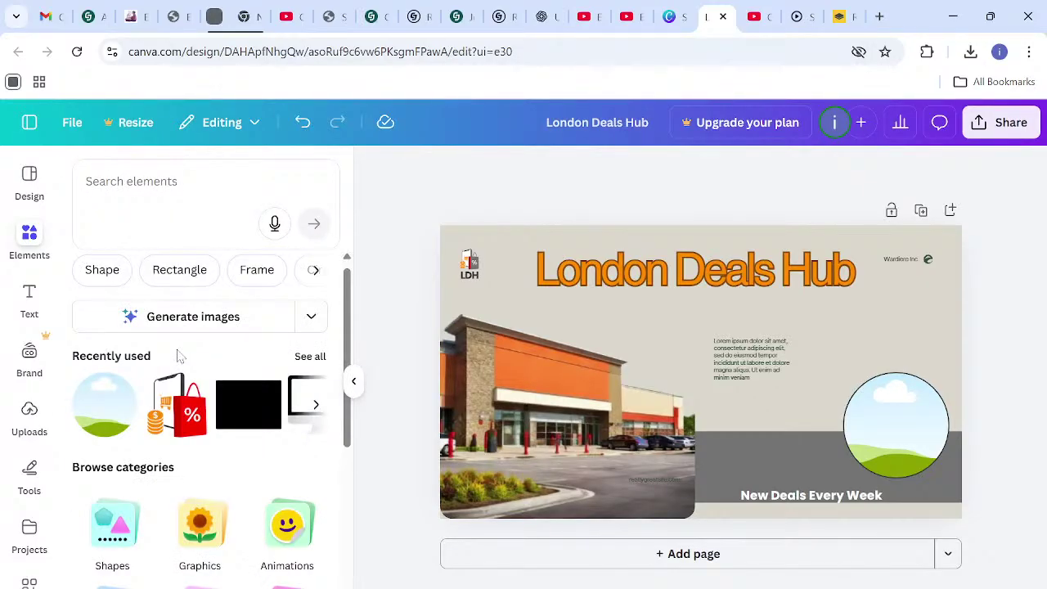
{"action": "left_click", "coordinate": [131, 183]}
{"action": "key", "text": "ctrl+v"}
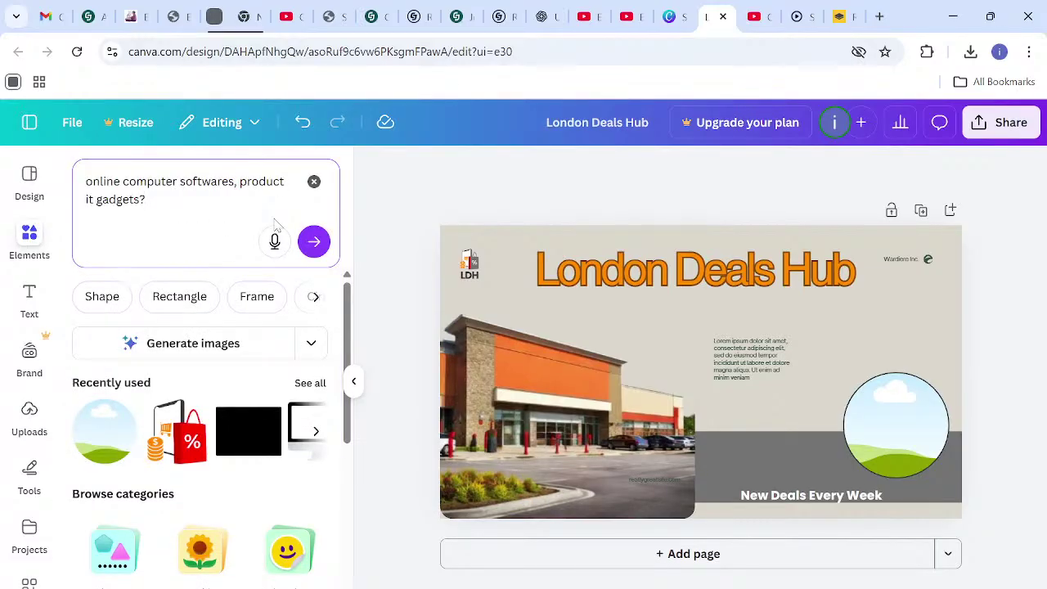
{"action": "key", "text": "Return"}
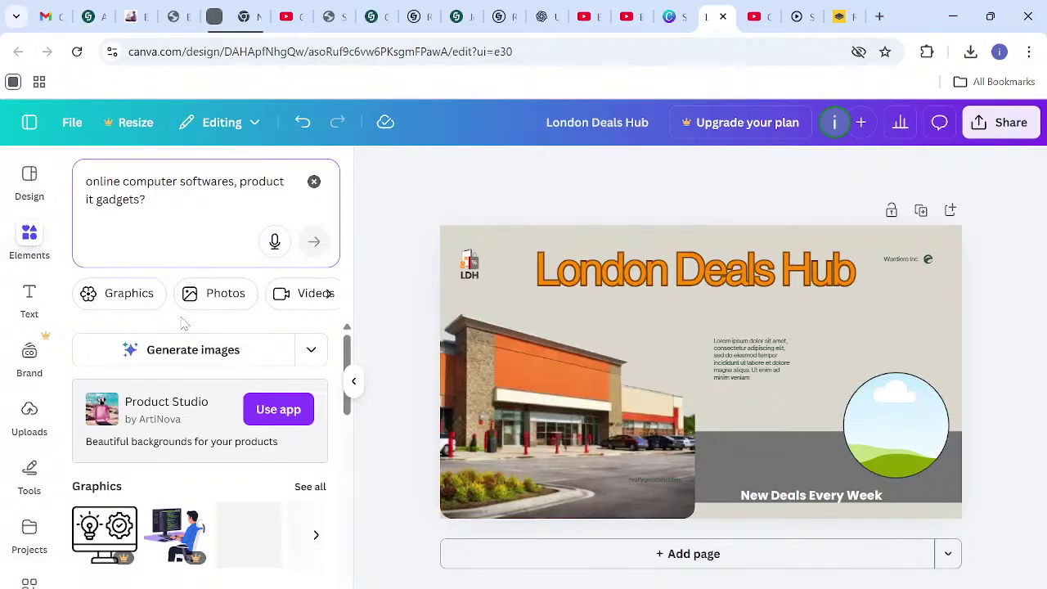
Step: Browse all the matching graphics, then cut the query out of the search box
{"action": "scroll", "coordinate": [245, 368], "scroll_direction": "down", "scroll_amount": 3}
{"action": "scroll", "coordinate": [312, 407], "scroll_direction": "up", "scroll_amount": 2}
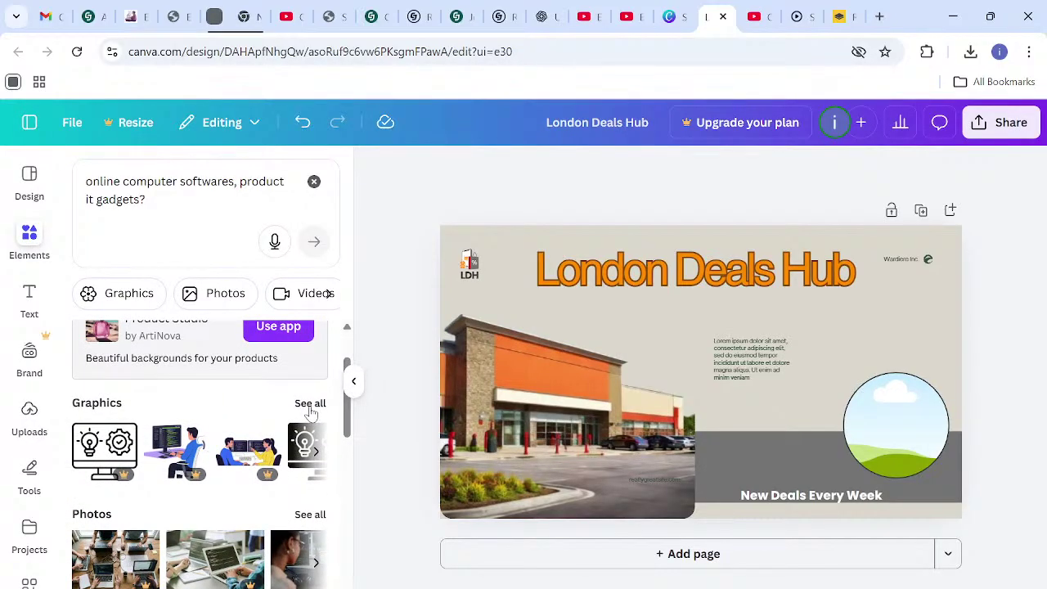
{"action": "left_click", "coordinate": [310, 405]}
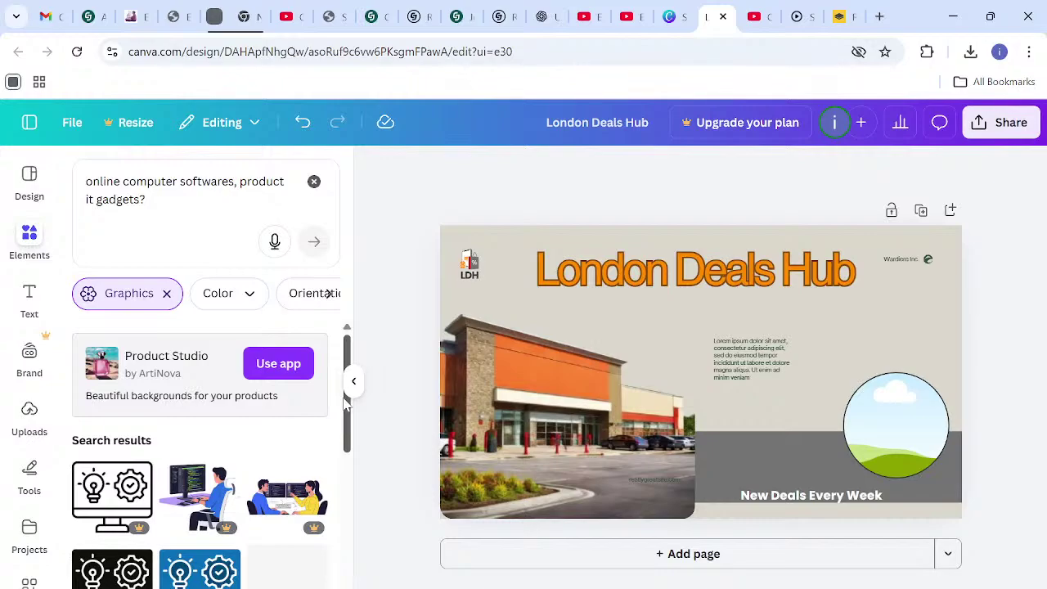
{"action": "left_click_drag", "start_coordinate": [346, 403], "coordinate": [350, 527]}
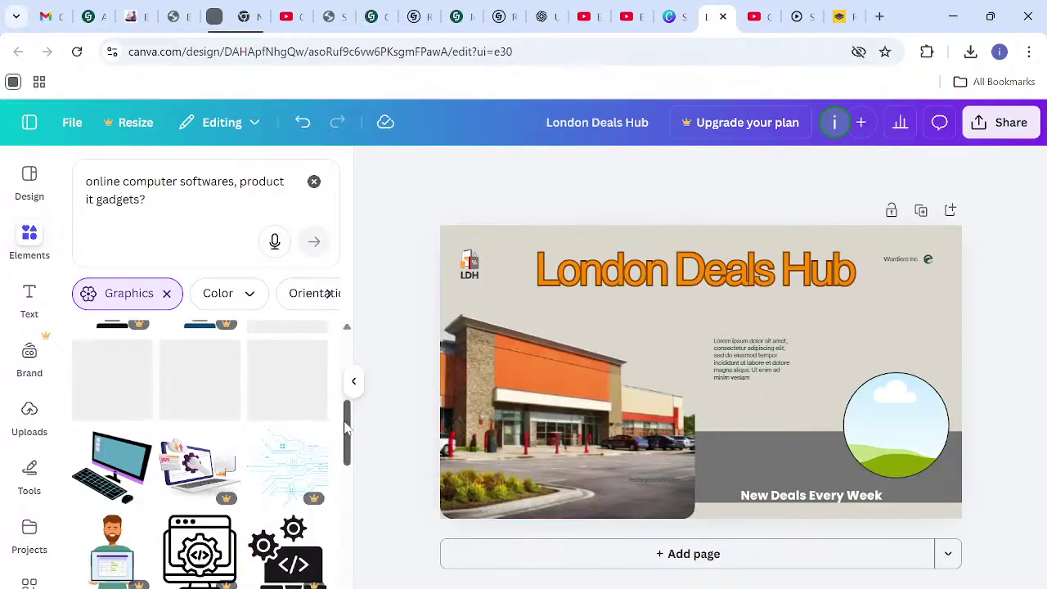
{"action": "left_click_drag", "start_coordinate": [346, 426], "coordinate": [351, 448]}
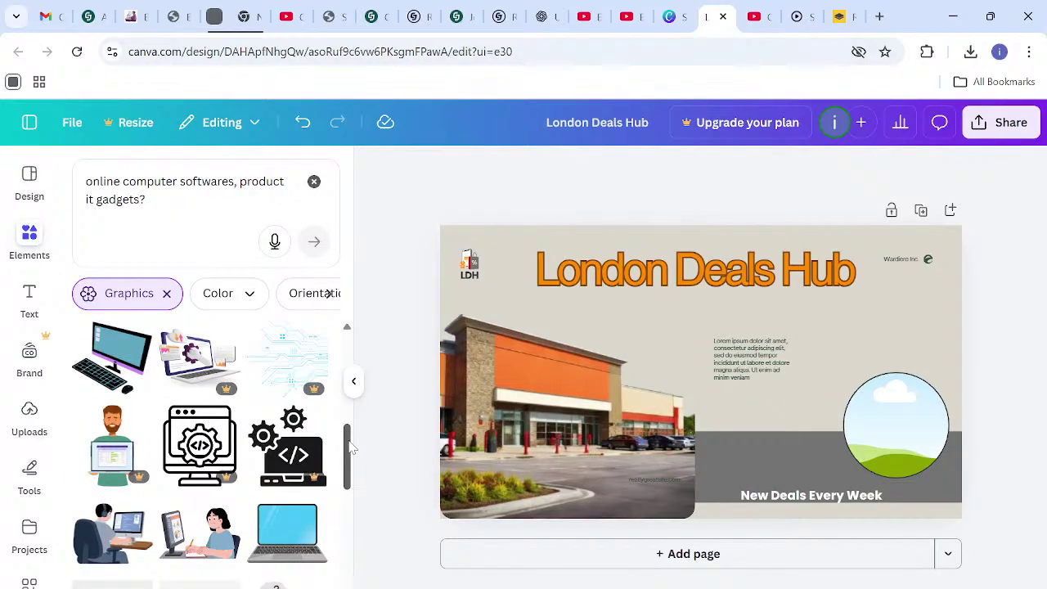
{"action": "scroll", "coordinate": [211, 463], "scroll_direction": "up", "scroll_amount": 1}
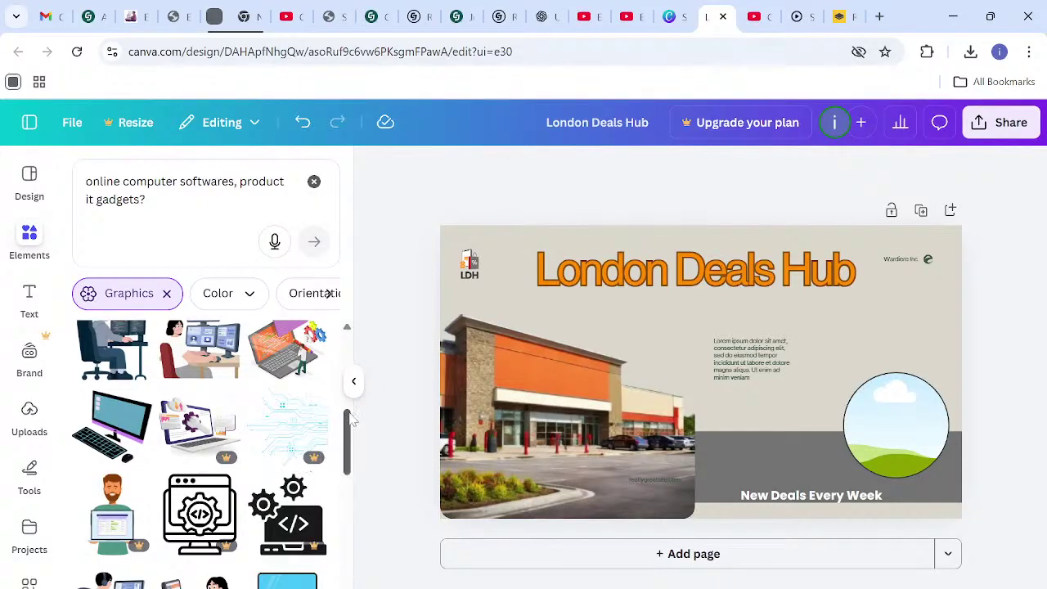
{"action": "left_click_drag", "start_coordinate": [350, 419], "coordinate": [344, 503]}
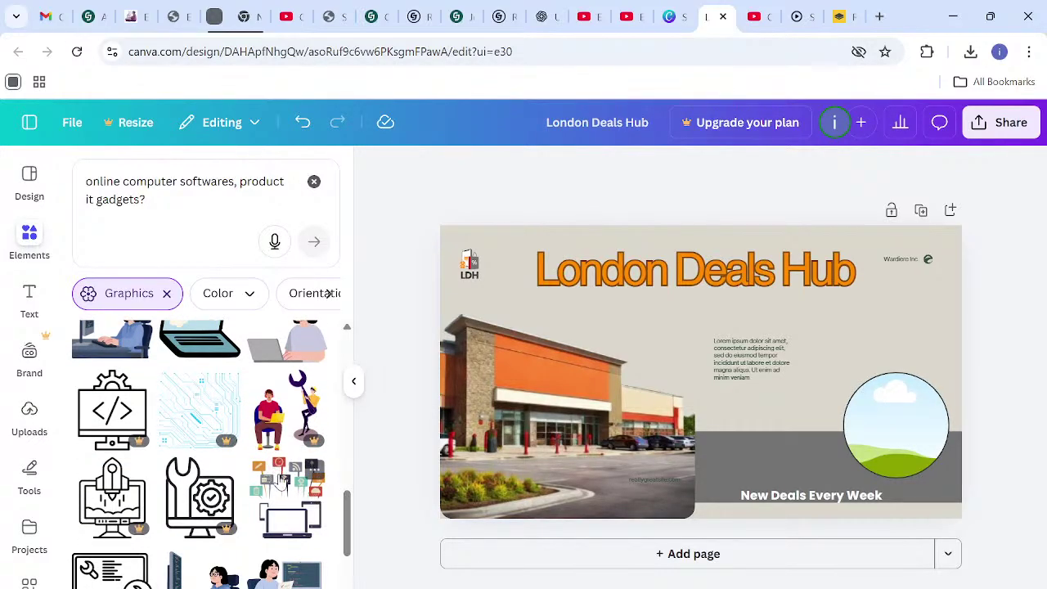
{"action": "left_click_drag", "start_coordinate": [353, 528], "coordinate": [355, 559]}
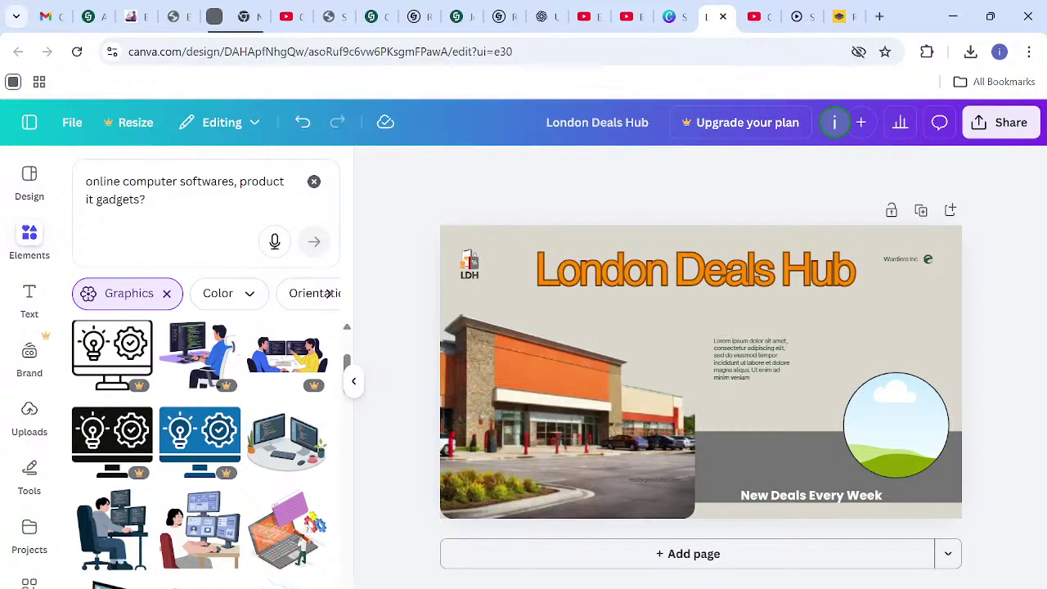
{"action": "triple_click", "coordinate": [114, 190]}
{"action": "right_click", "coordinate": [112, 196]}
{"action": "left_click", "coordinate": [139, 265]}
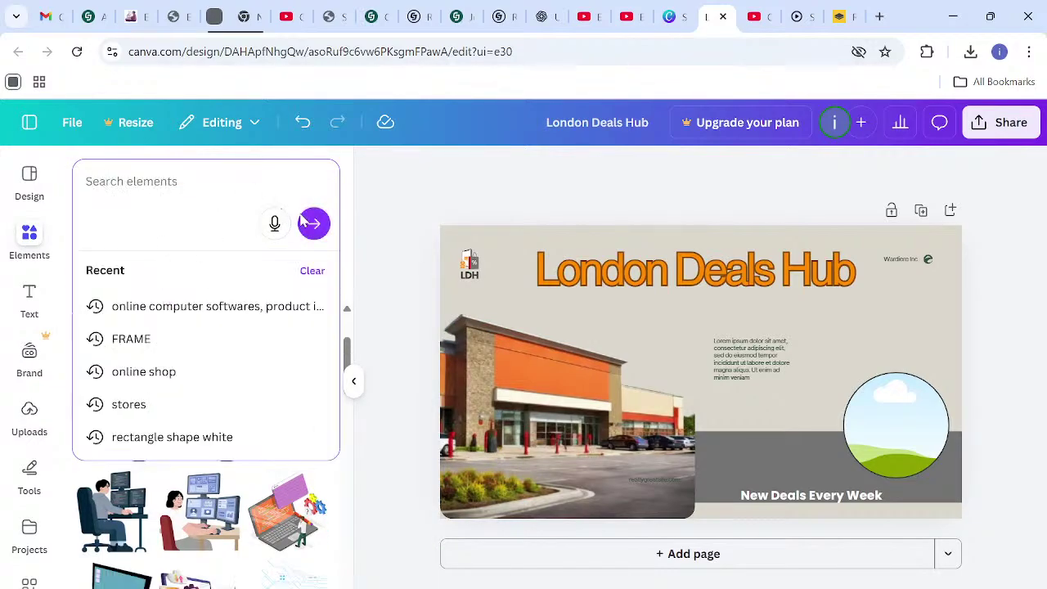
Step: Remove the Graphics filter and show only Photos results
{"action": "left_click", "coordinate": [368, 214]}
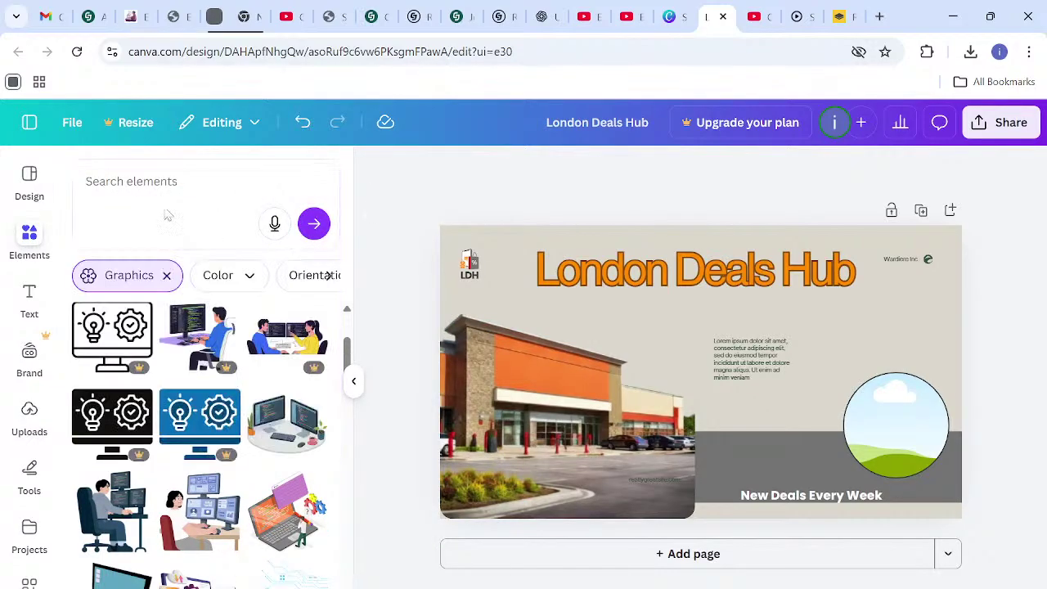
{"action": "left_click", "coordinate": [166, 277]}
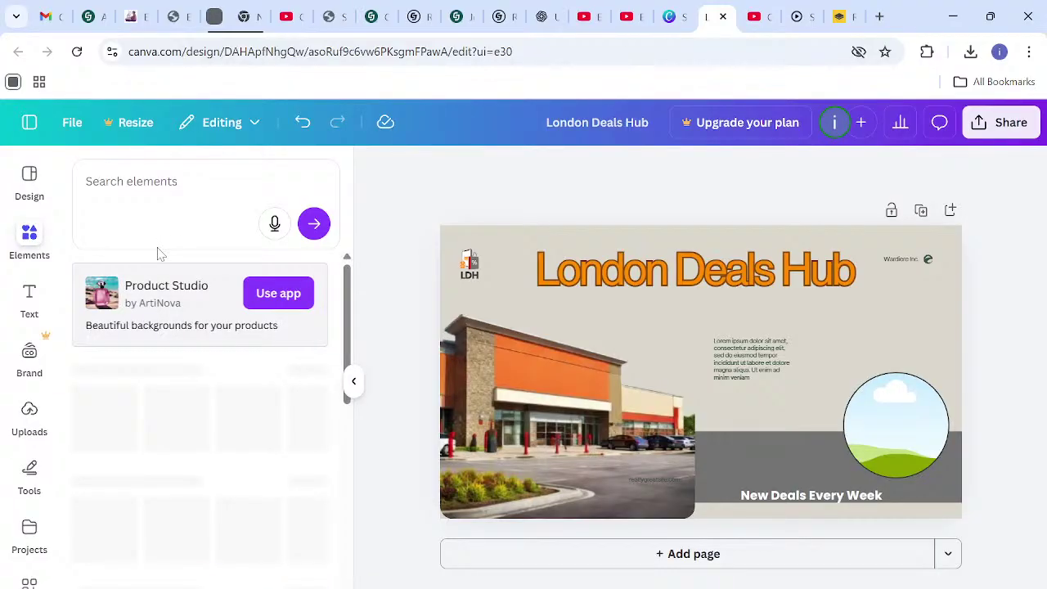
{"action": "left_click", "coordinate": [160, 238]}
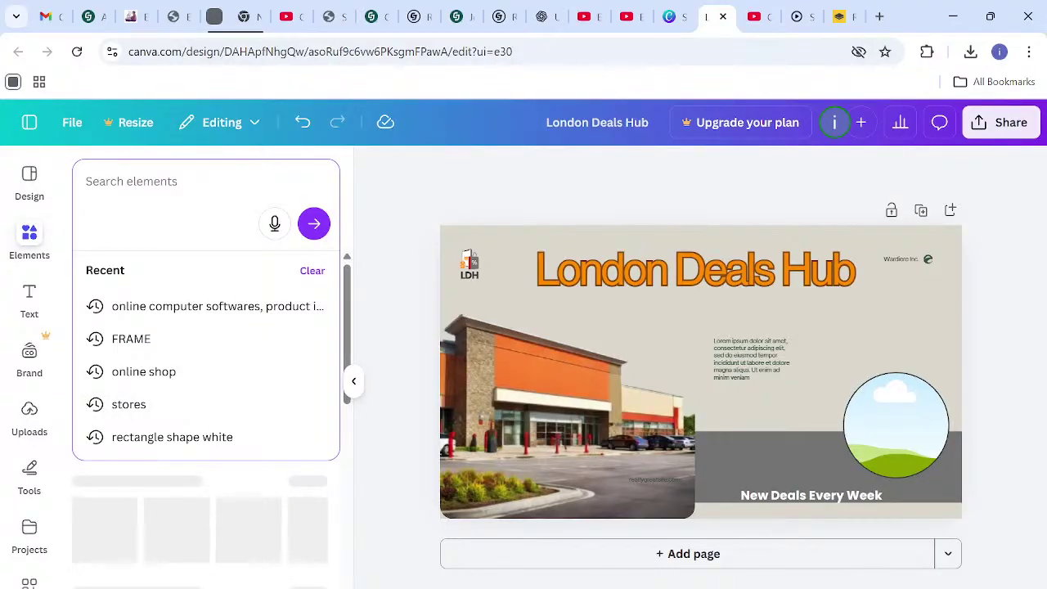
{"action": "key", "text": "Escape"}
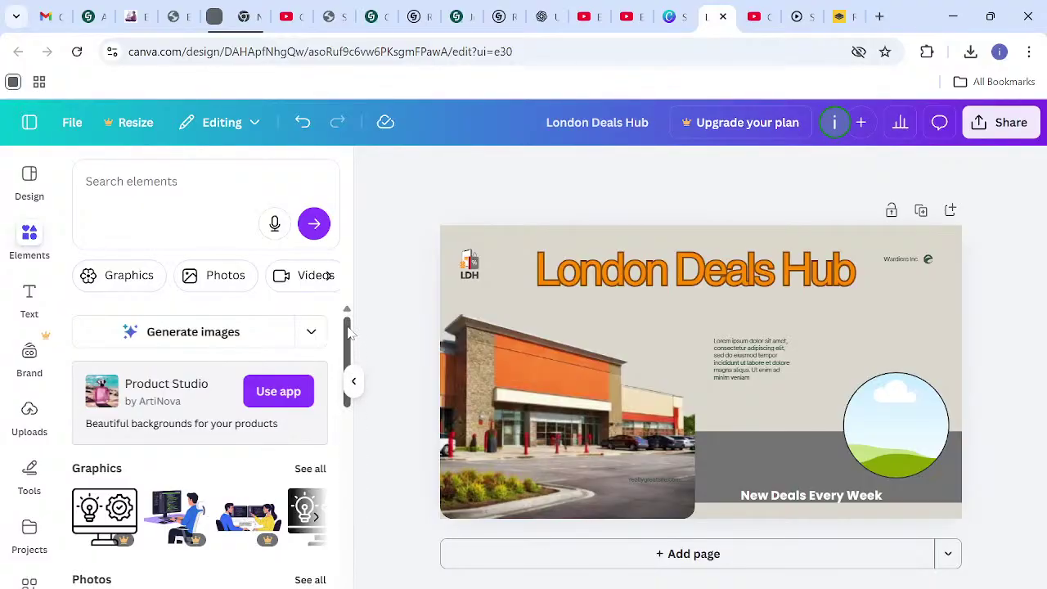
{"action": "left_click_drag", "start_coordinate": [347, 332], "coordinate": [342, 368]}
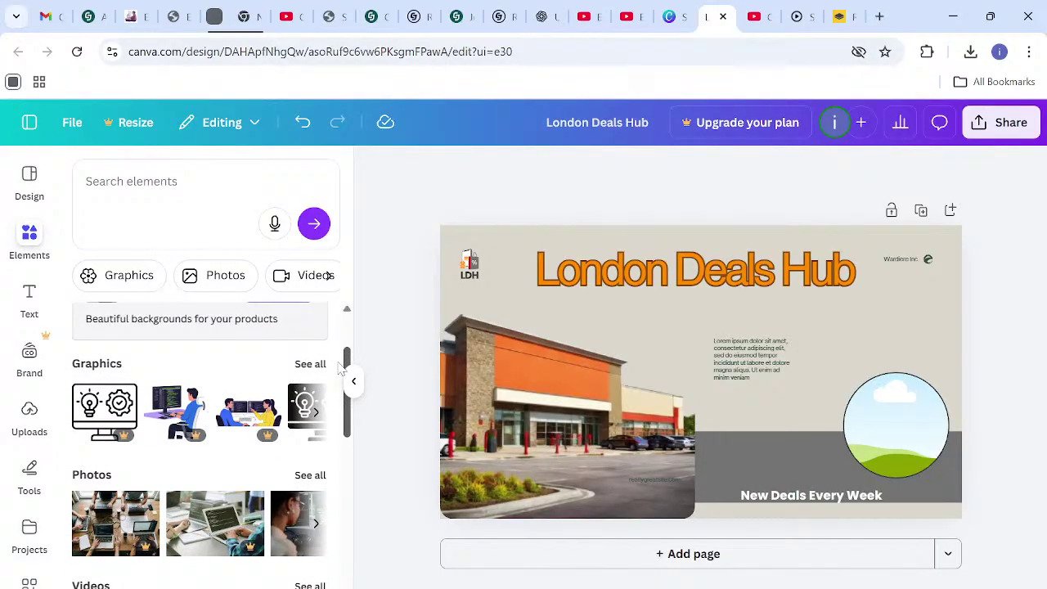
{"action": "left_click", "coordinate": [311, 361]}
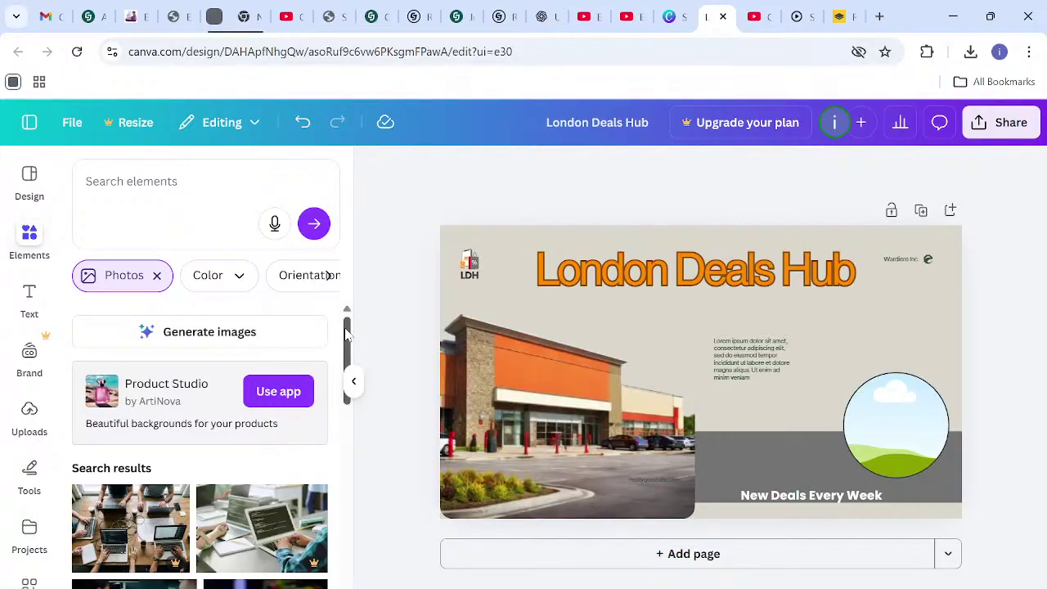
{"action": "left_click_drag", "start_coordinate": [346, 334], "coordinate": [322, 413]}
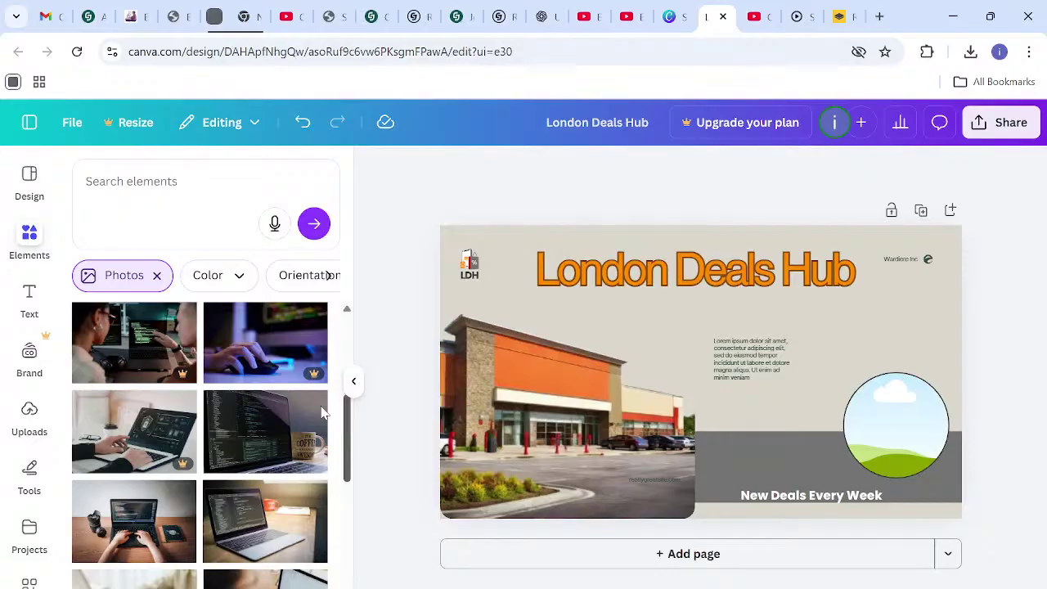
{"action": "scroll", "coordinate": [270, 419], "scroll_direction": "down", "scroll_amount": 3}
Step: Place a photo of hands typing on a silver laptop into the circle frame
{"action": "left_click", "coordinate": [270, 419]}
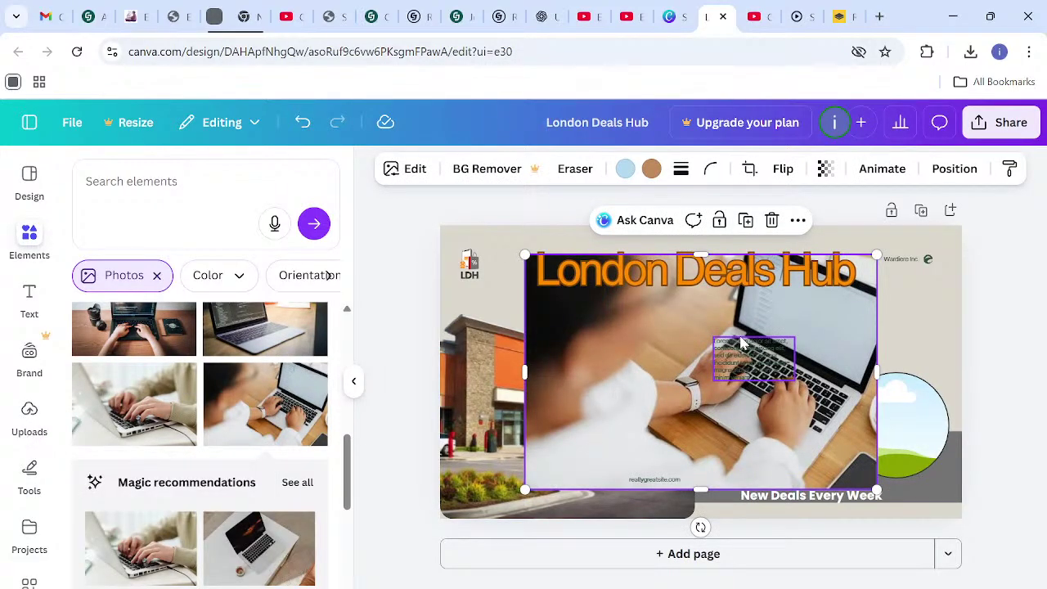
{"action": "left_click_drag", "start_coordinate": [526, 490], "coordinate": [783, 369]}
{"action": "left_click_drag", "start_coordinate": [820, 306], "coordinate": [861, 405]}
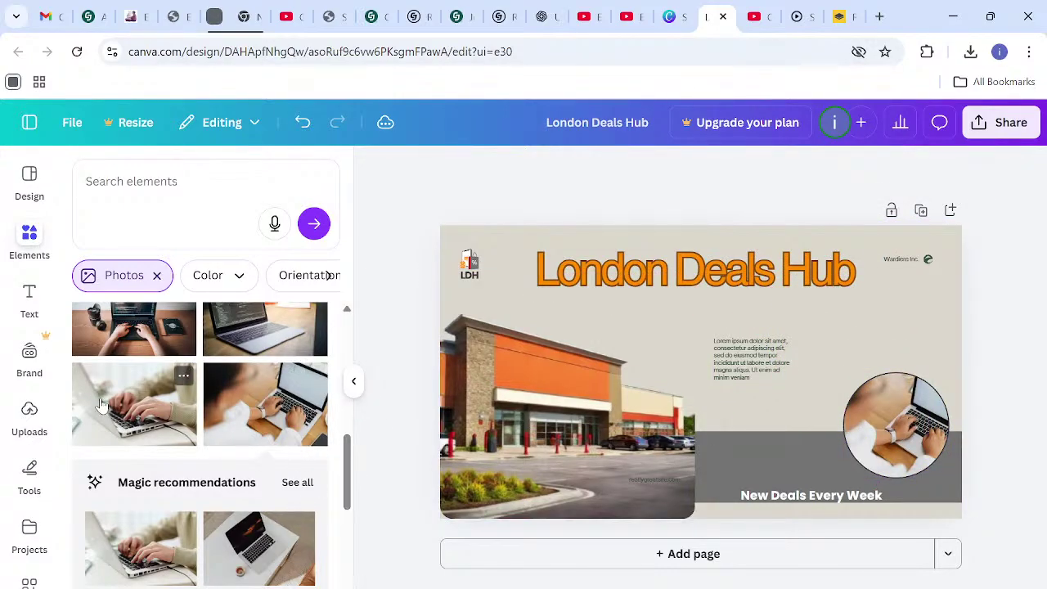
{"action": "left_click", "coordinate": [892, 457]}
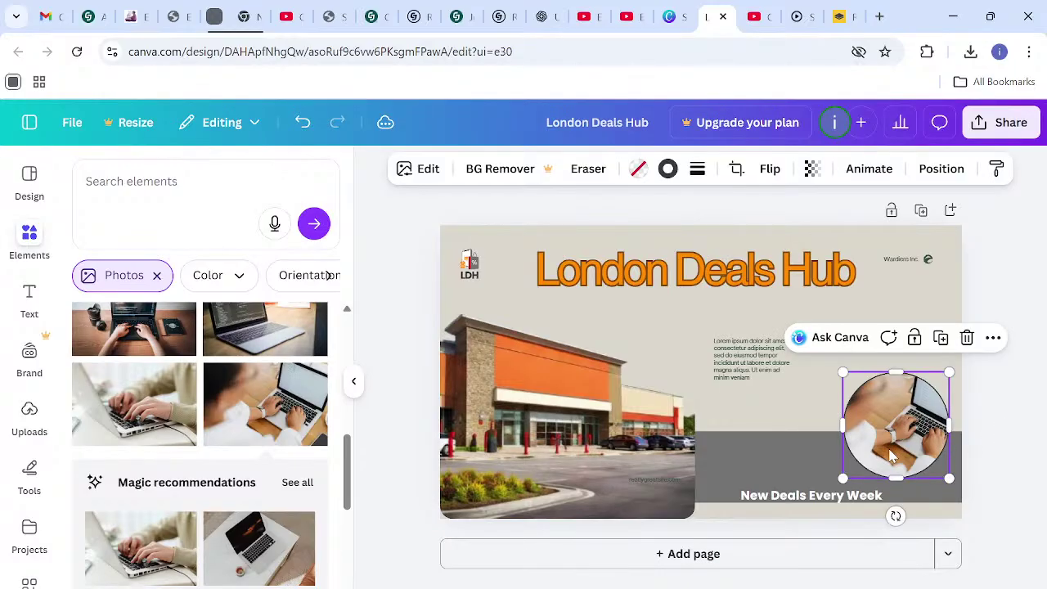
{"action": "key", "text": "Delete"}
{"action": "left_click_drag", "start_coordinate": [147, 414], "coordinate": [882, 404]}
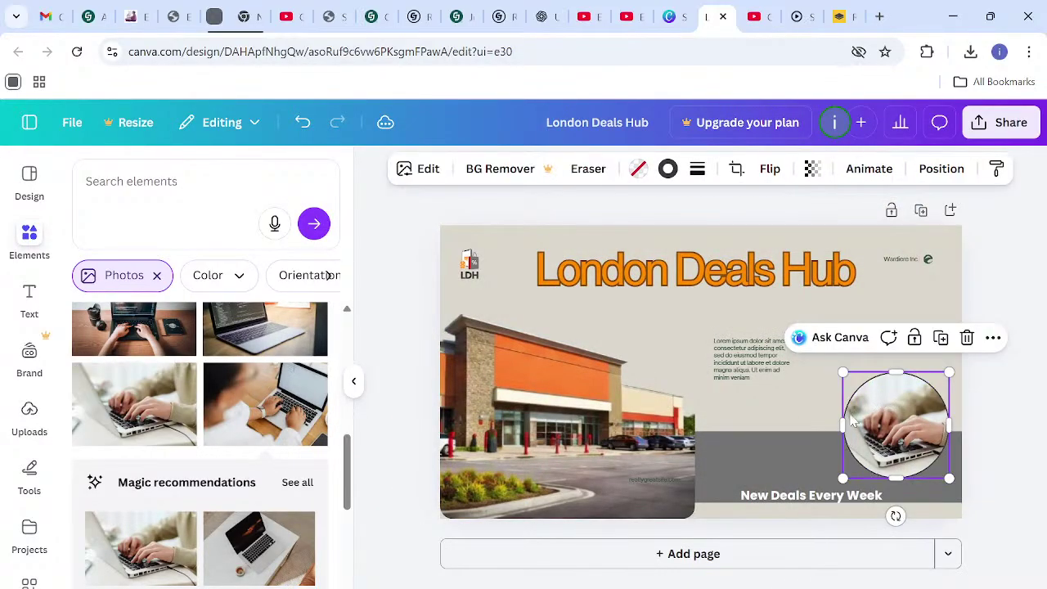
{"action": "left_click", "coordinate": [1023, 380]}
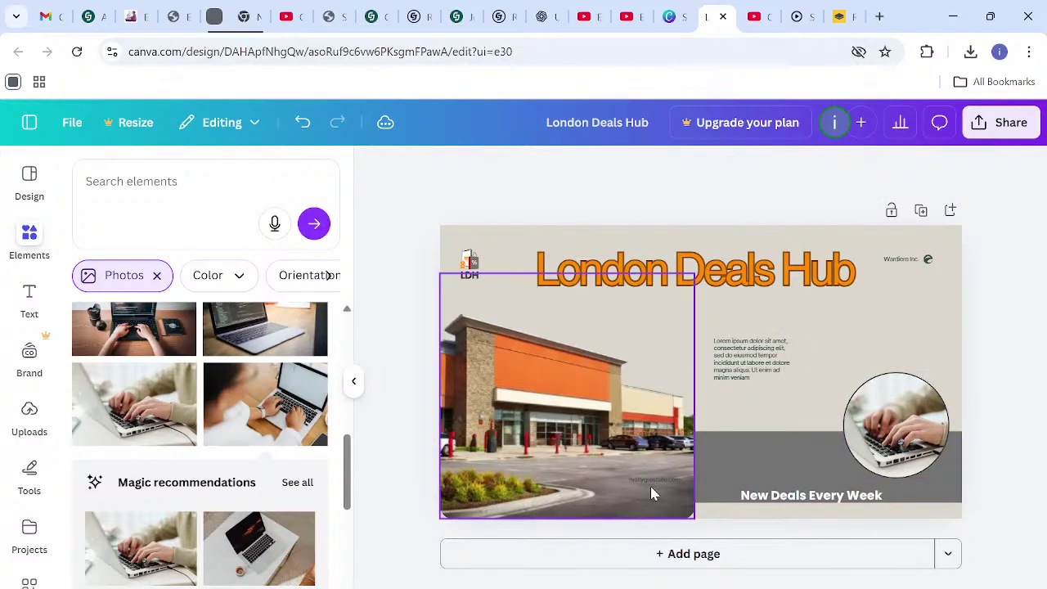
{"action": "left_click", "coordinate": [758, 365]}
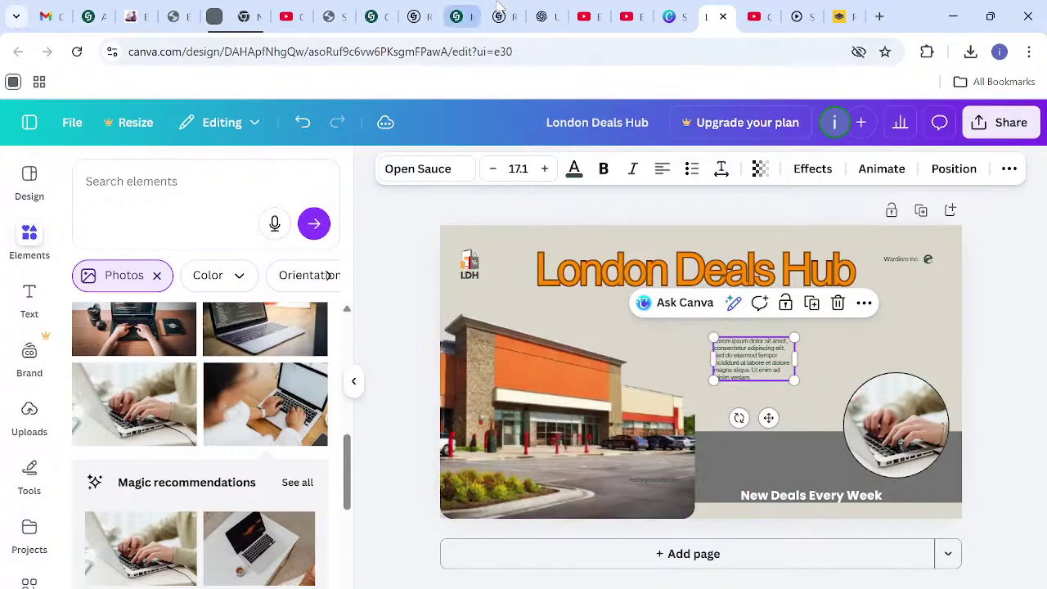
Step: Return to ChatGPT and review the earlier reply about store items and YouTube banner content
{"action": "left_click", "coordinate": [542, 16]}
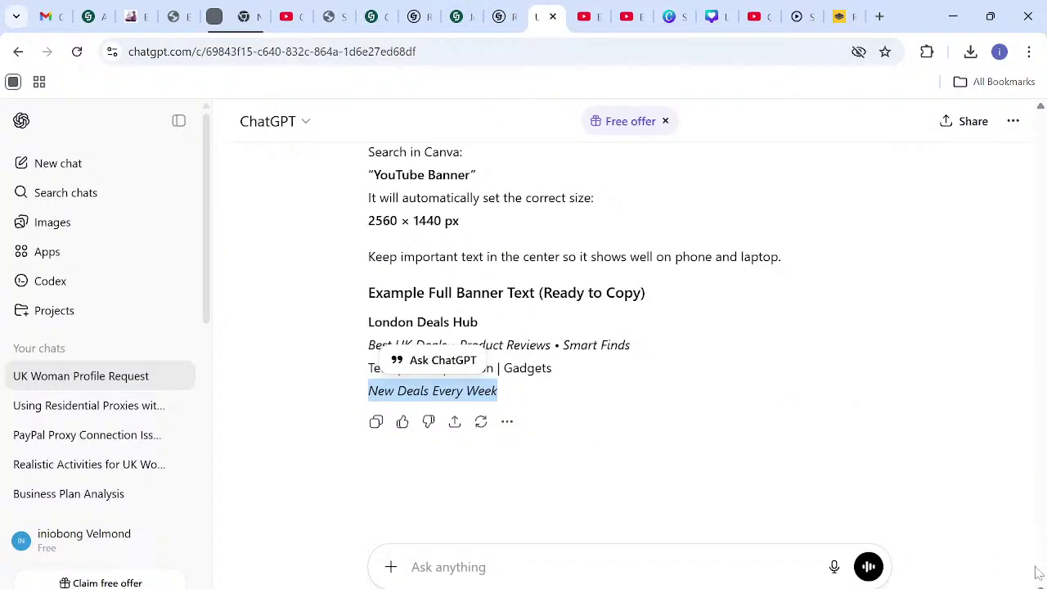
{"action": "scroll", "coordinate": [622, 344], "scroll_direction": "up", "scroll_amount": 5}
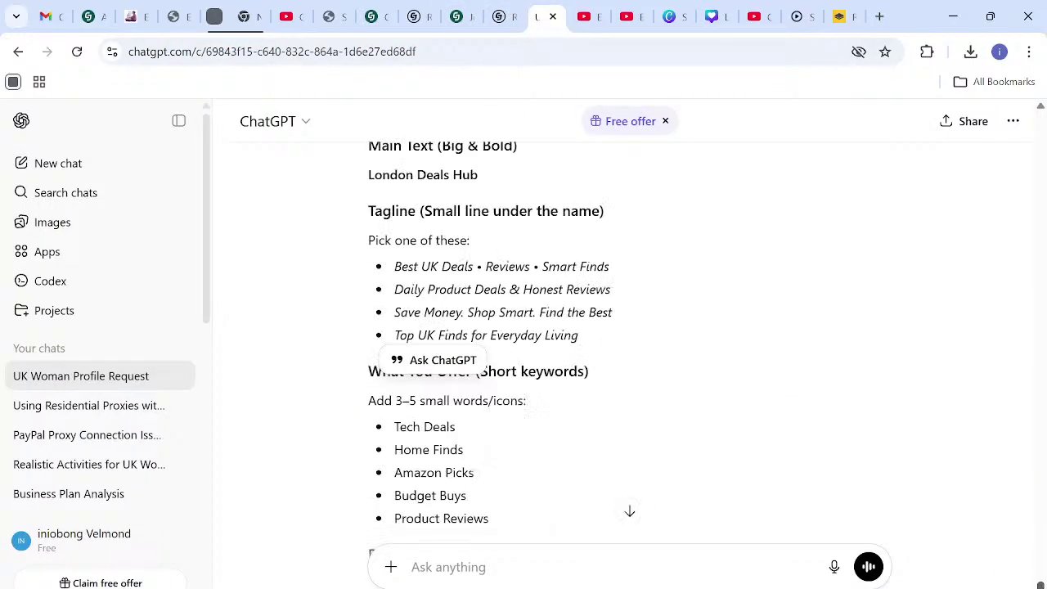
{"action": "scroll", "coordinate": [622, 344], "scroll_direction": "down", "scroll_amount": 5}
{"action": "scroll", "coordinate": [622, 344], "scroll_direction": "up", "scroll_amount": 4}
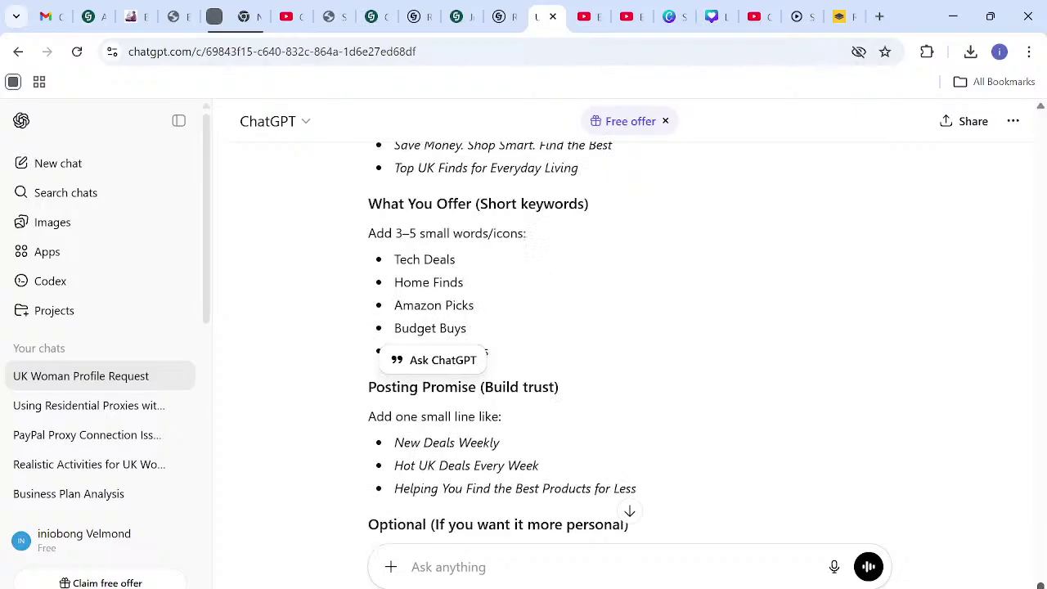
{"action": "scroll", "coordinate": [622, 344], "scroll_direction": "down", "scroll_amount": 5}
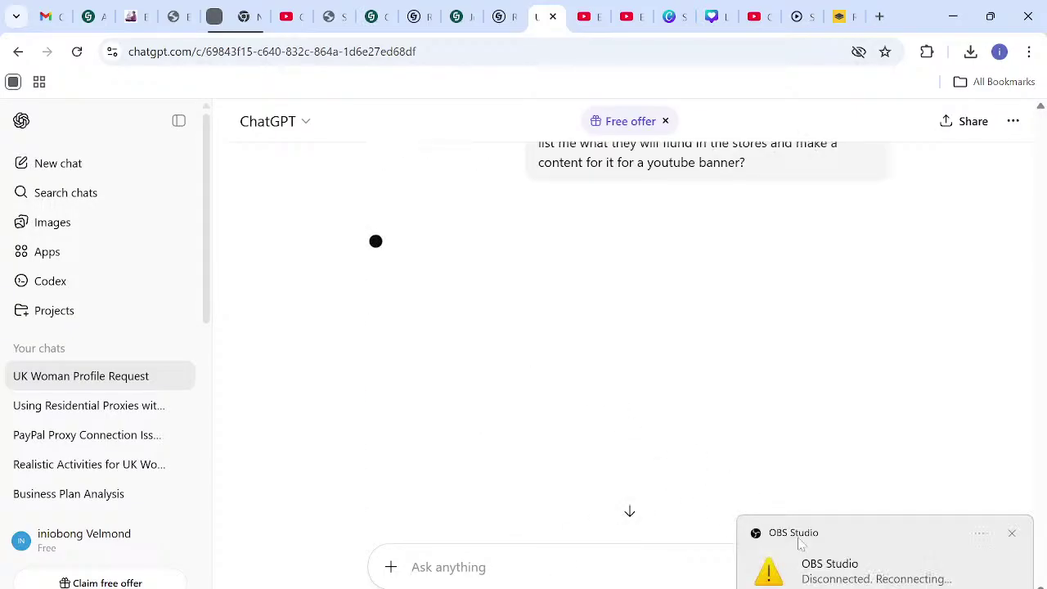
{"action": "left_click", "coordinate": [705, 563]}
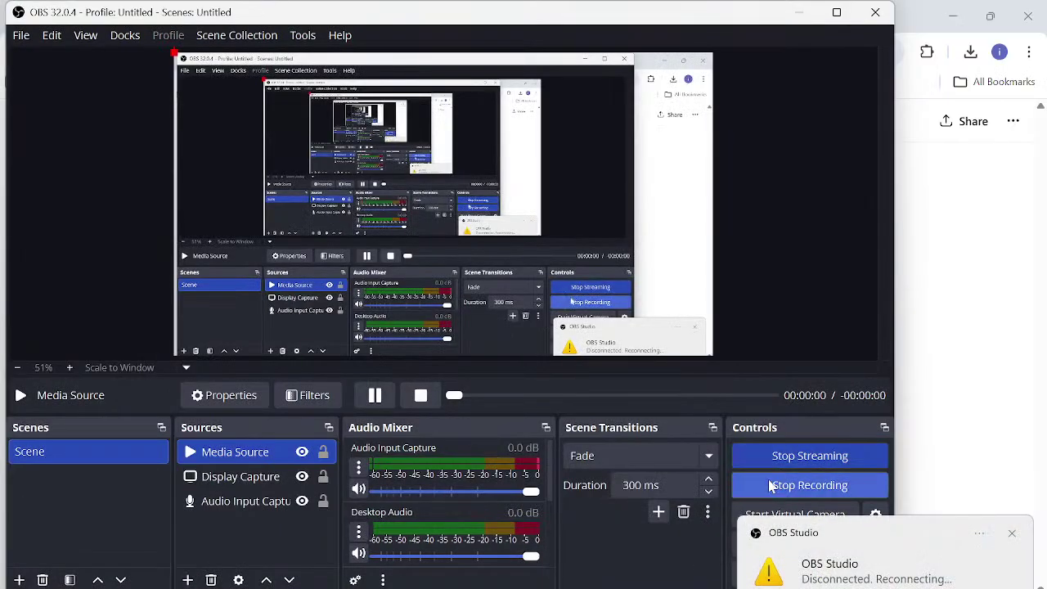
{"action": "left_click", "coordinate": [955, 17]}
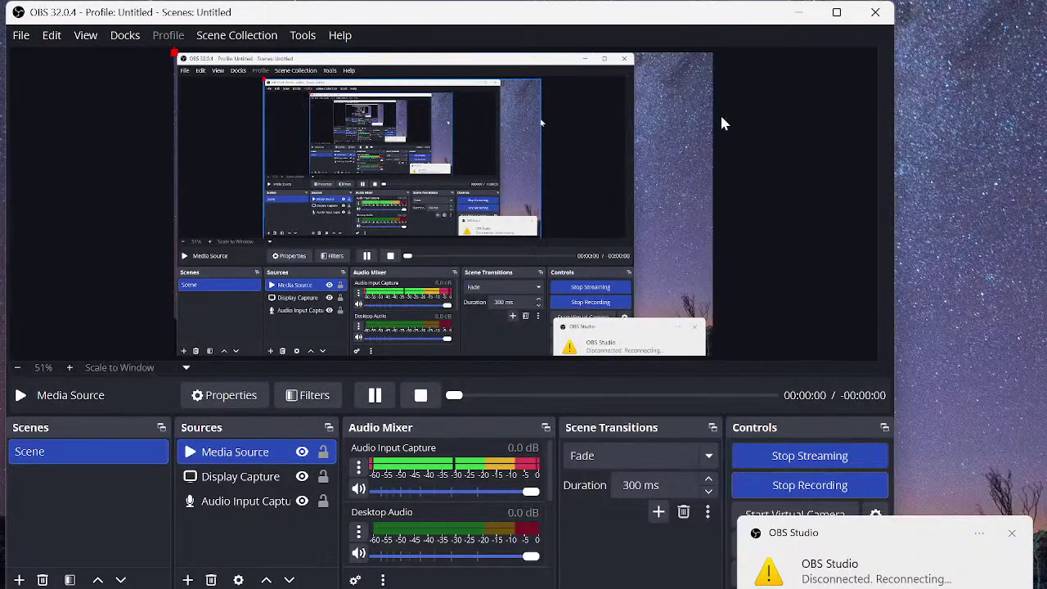
{"action": "left_click", "coordinate": [800, 12]}
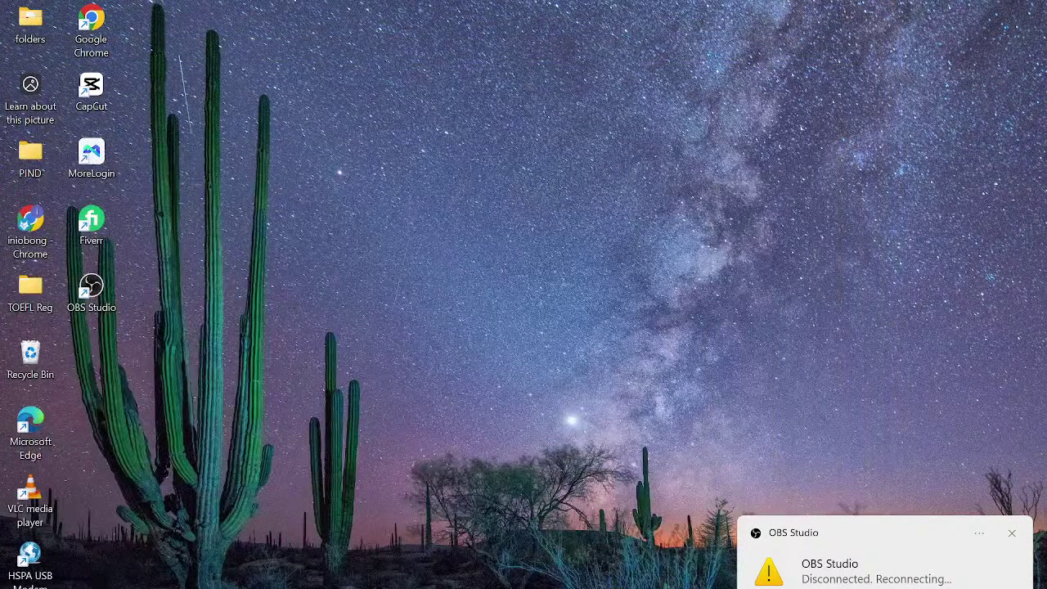
{"action": "key", "text": "alt+Tab"}
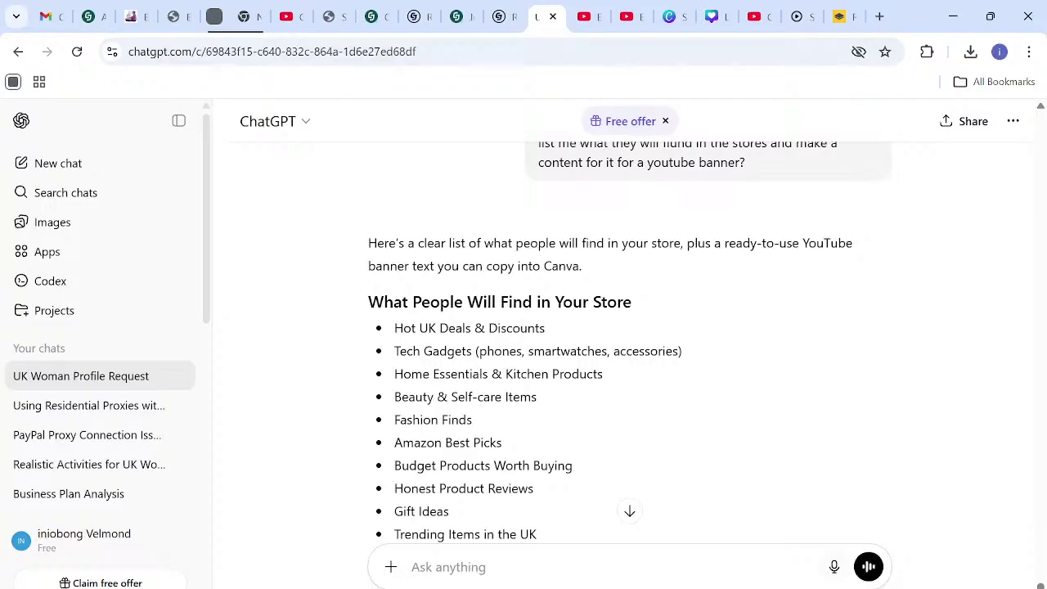
Step: Scroll to the reply's end and dictate a request for short SEO-friendly AutoBytes gadgets banner text
{"action": "scroll", "coordinate": [630, 360], "scroll_direction": "down", "scroll_amount": 4}
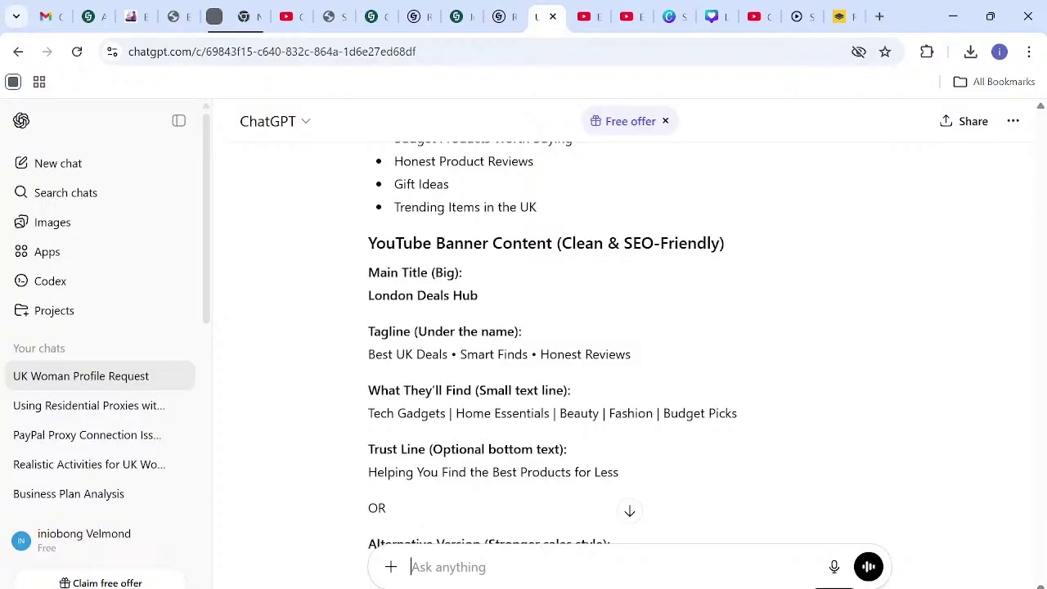
{"action": "scroll", "coordinate": [630, 360], "scroll_direction": "down", "scroll_amount": 3}
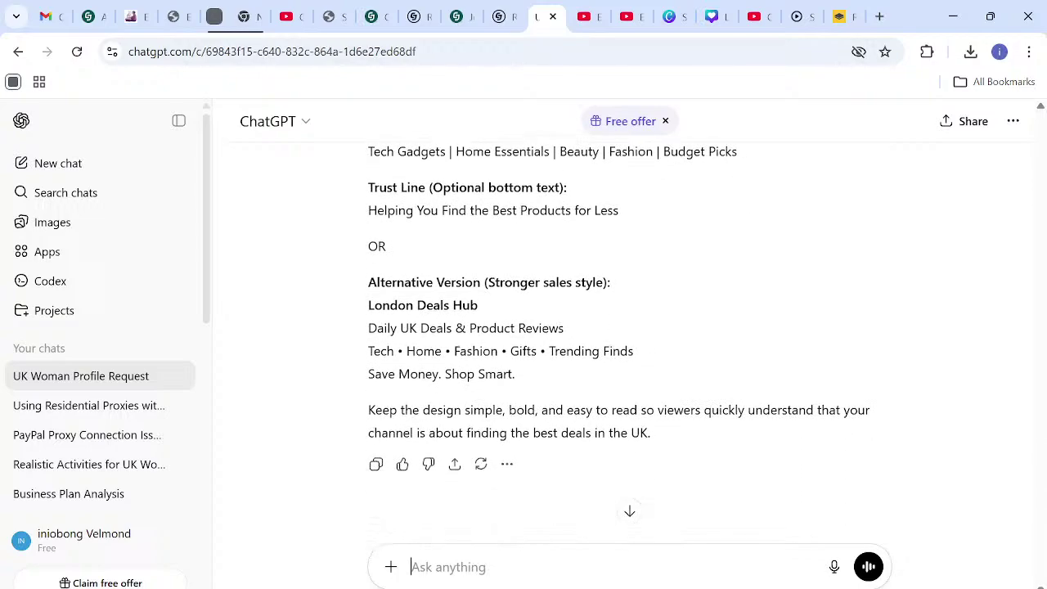
{"action": "left_click", "coordinate": [834, 568]}
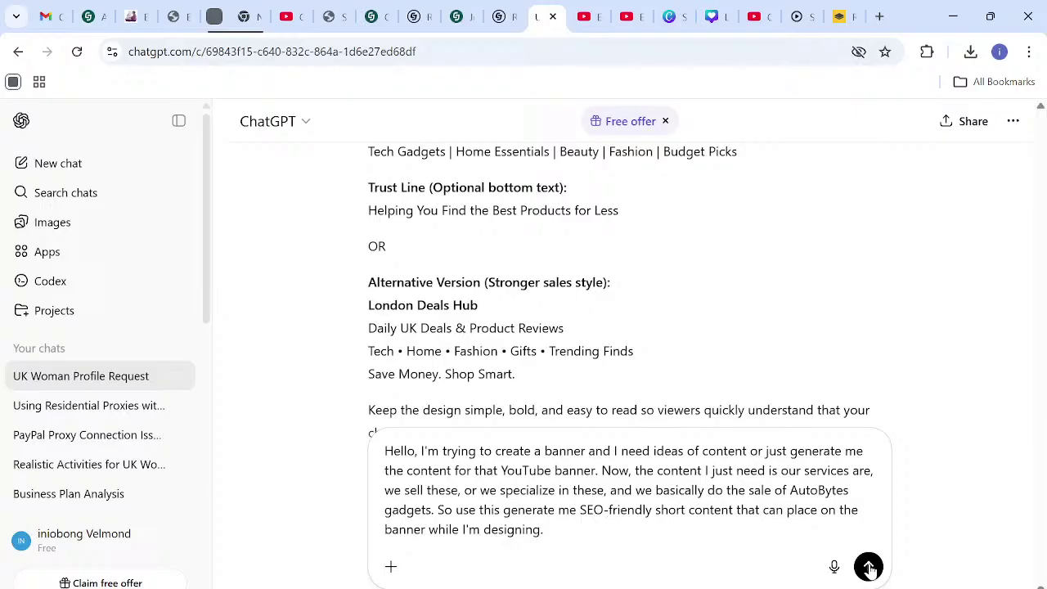
Step: Send the request and copy the 'UK Tech Deals & Smart Gadgets' line from the reply
{"action": "left_click", "coordinate": [869, 567]}
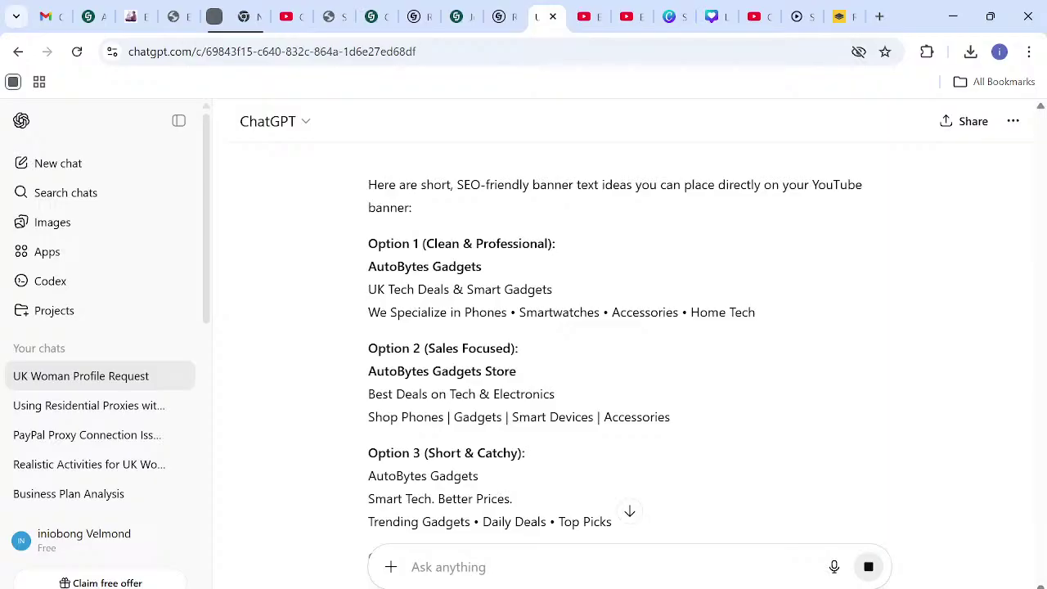
{"action": "triple_click", "coordinate": [334, 296]}
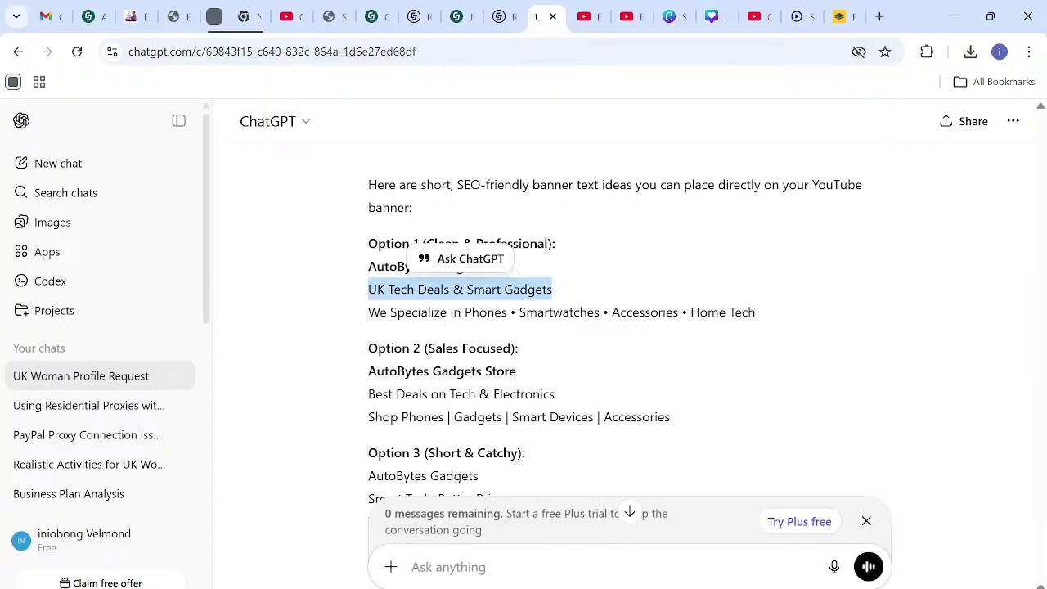
{"action": "right_click", "coordinate": [470, 296]}
{"action": "left_click", "coordinate": [473, 316]}
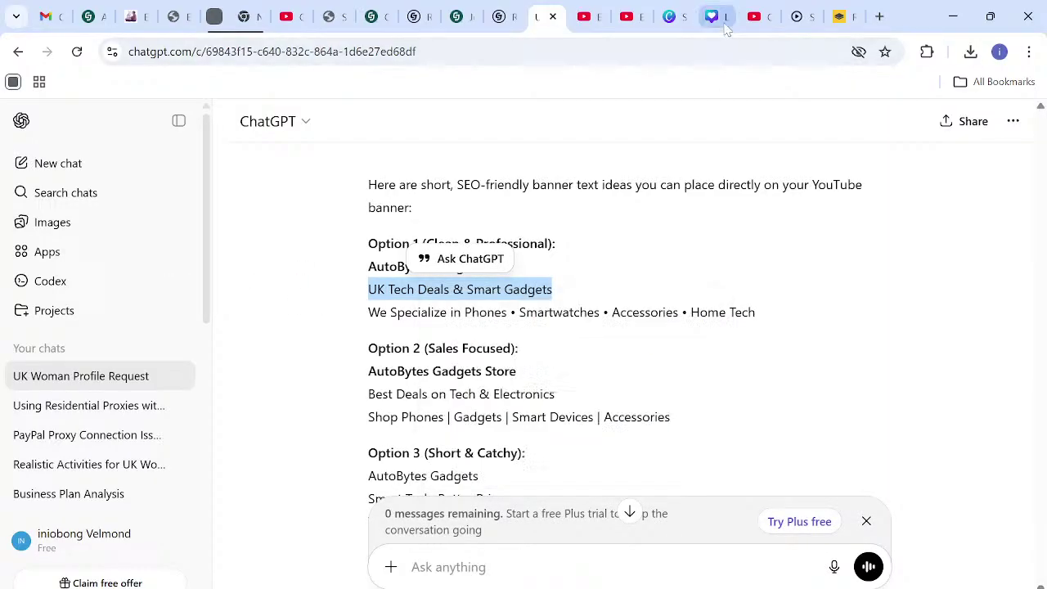
{"action": "left_click", "coordinate": [718, 20]}
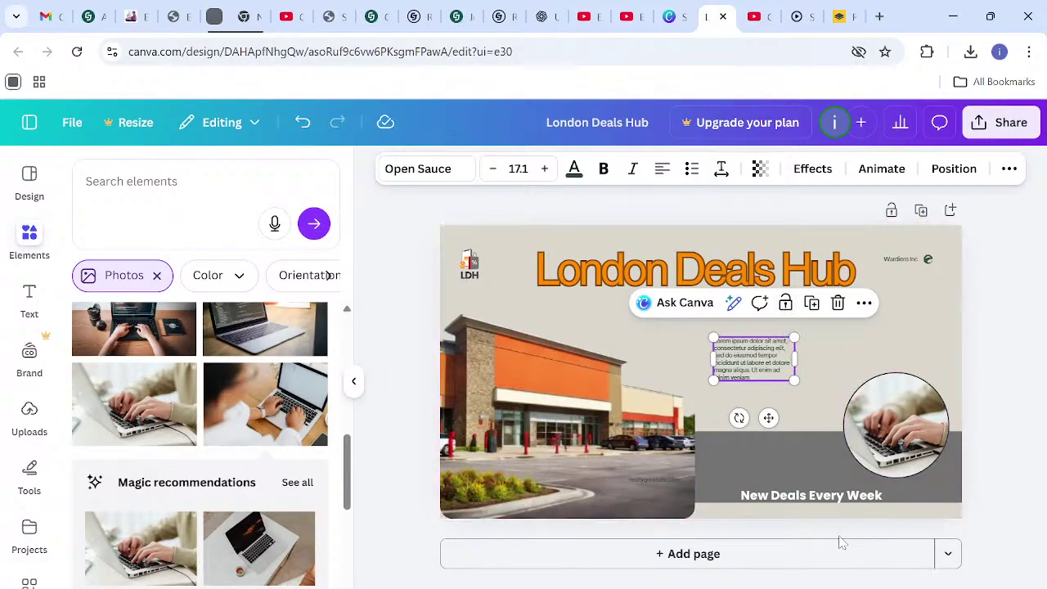
Step: Paste 'UK Tech Deals & Smart Gadgets' as a new text line just under the title
{"action": "left_click", "coordinate": [830, 505]}
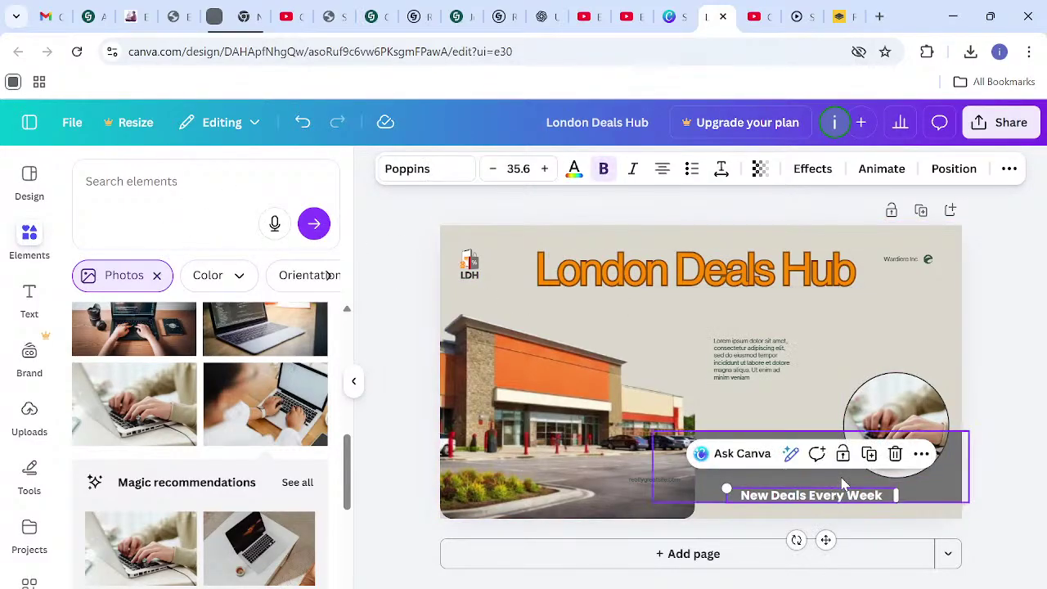
{"action": "key", "text": "ctrl+d"}
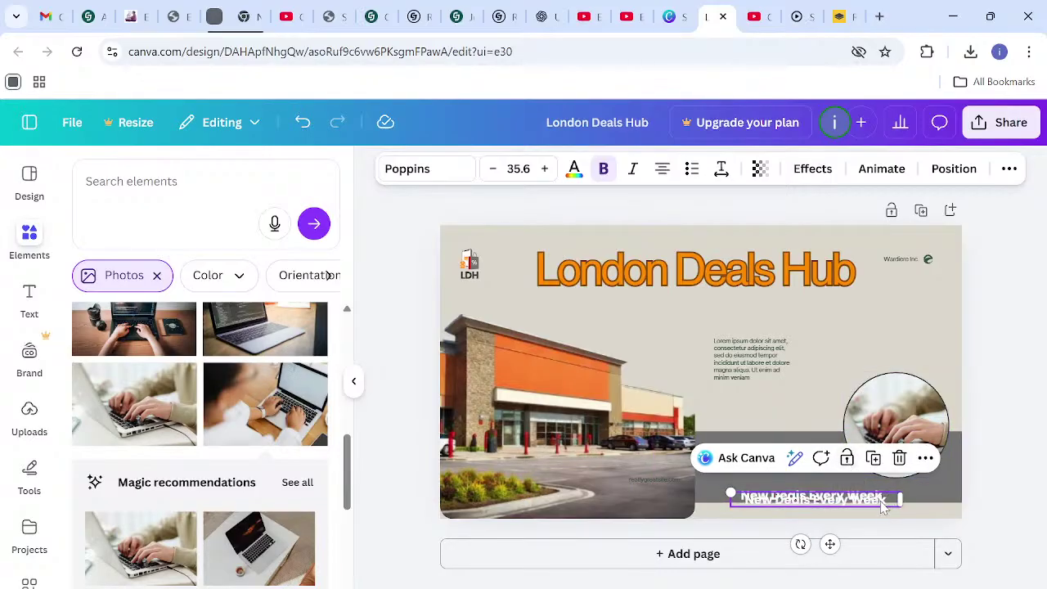
{"action": "left_click_drag", "start_coordinate": [884, 501], "coordinate": [806, 305]}
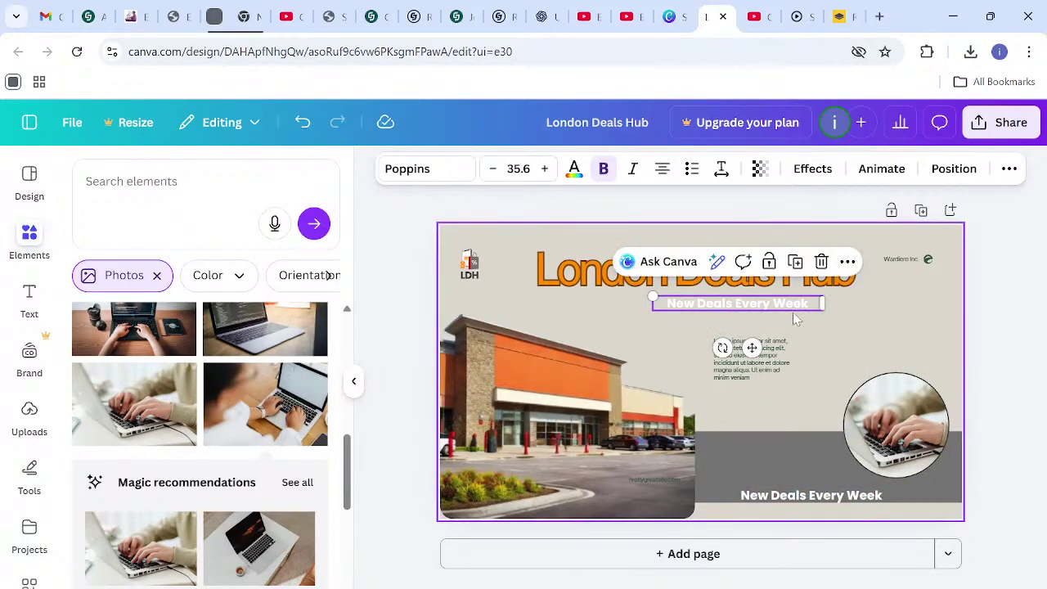
{"action": "key", "text": "ctrl+v"}
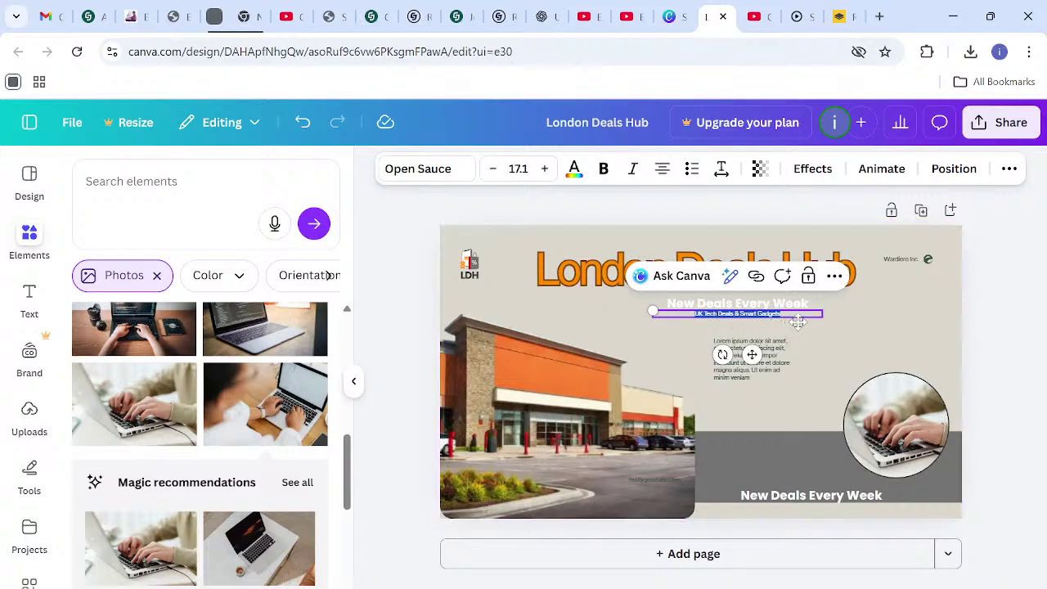
{"action": "left_click", "coordinate": [775, 309]}
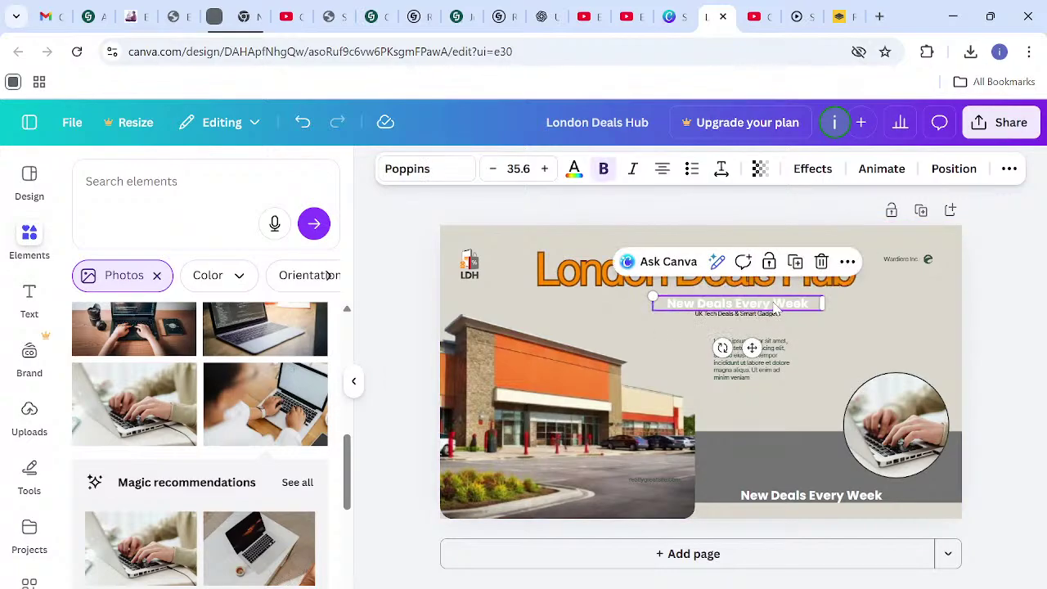
{"action": "key", "text": "Delete"}
{"action": "left_click_drag", "start_coordinate": [762, 312], "coordinate": [722, 290]}
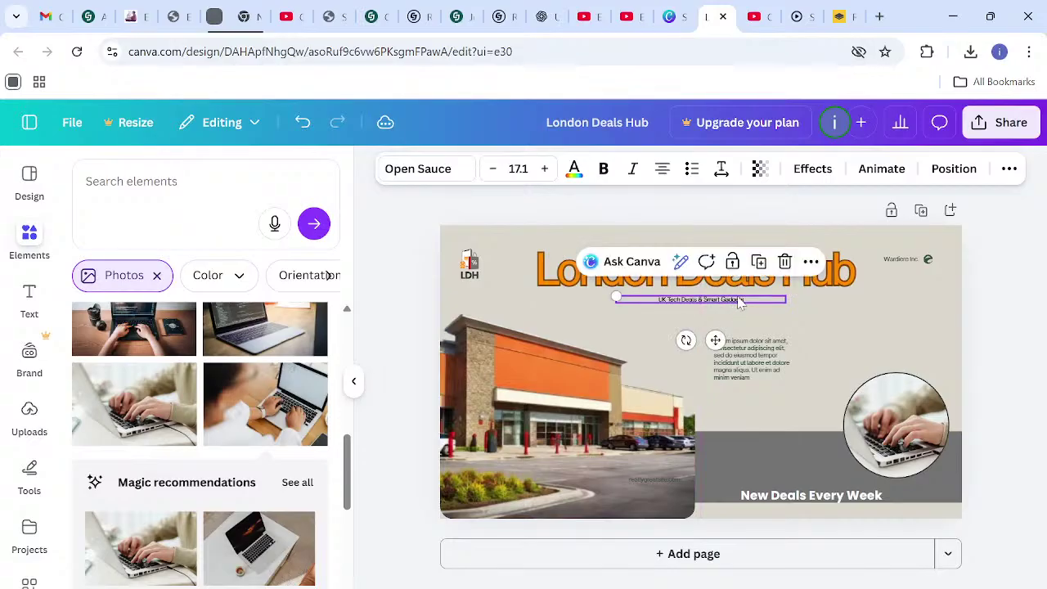
Step: Set the tagline's font size to 30.1 so it fits on one line
{"action": "left_click", "coordinate": [492, 168]}
{"action": "left_click", "coordinate": [492, 169]}
{"action": "left_click", "coordinate": [493, 168]}
{"action": "left_click", "coordinate": [493, 168]}
{"action": "left_click", "coordinate": [544, 169]}
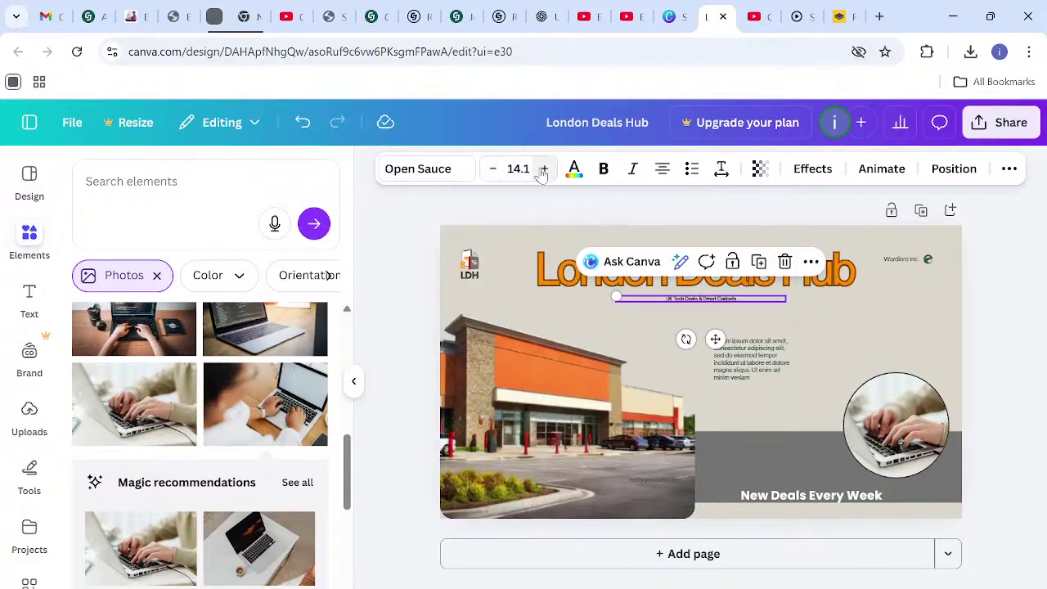
{"action": "triple_click", "coordinate": [543, 169]}
{"action": "triple_click", "coordinate": [544, 168]}
{"action": "triple_click", "coordinate": [543, 169]}
{"action": "double_click", "coordinate": [543, 168]}
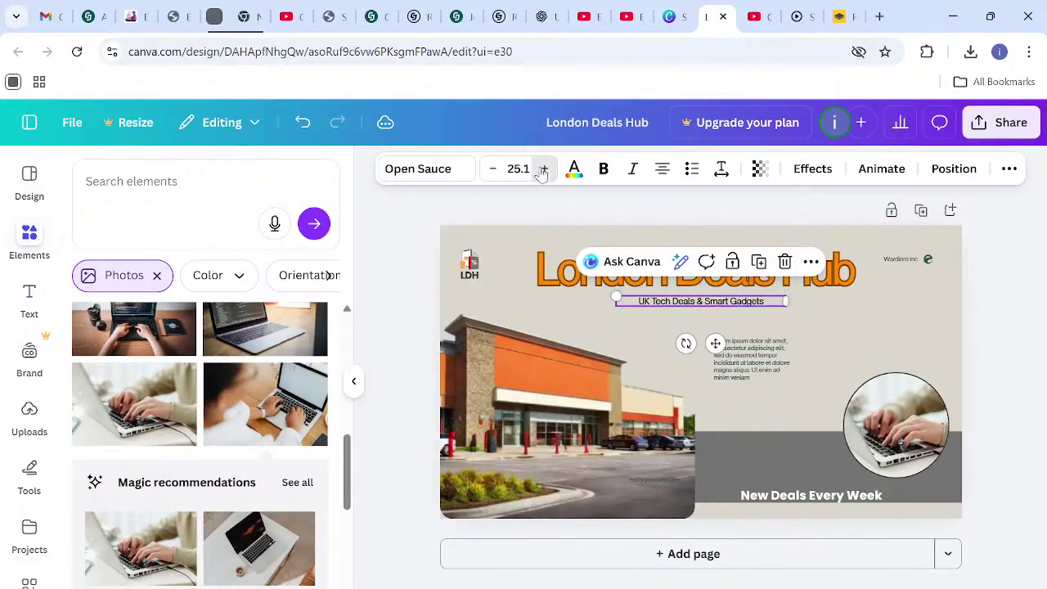
{"action": "triple_click", "coordinate": [543, 169]}
{"action": "double_click", "coordinate": [543, 169]}
{"action": "double_click", "coordinate": [543, 169]}
{"action": "triple_click", "coordinate": [543, 168]}
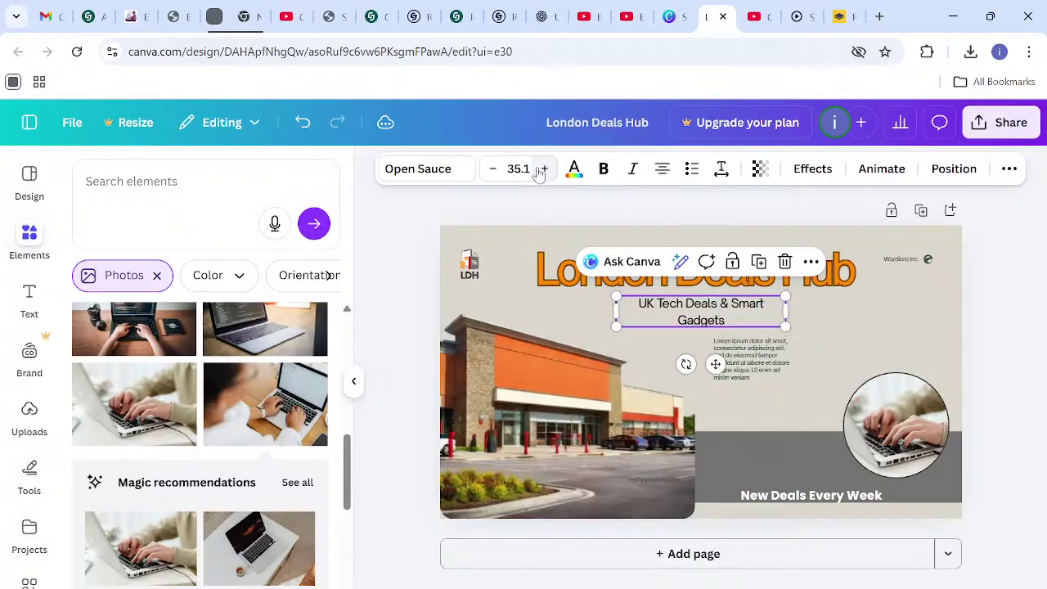
{"action": "left_click", "coordinate": [493, 169]}
{"action": "double_click", "coordinate": [493, 169]}
{"action": "double_click", "coordinate": [493, 169]}
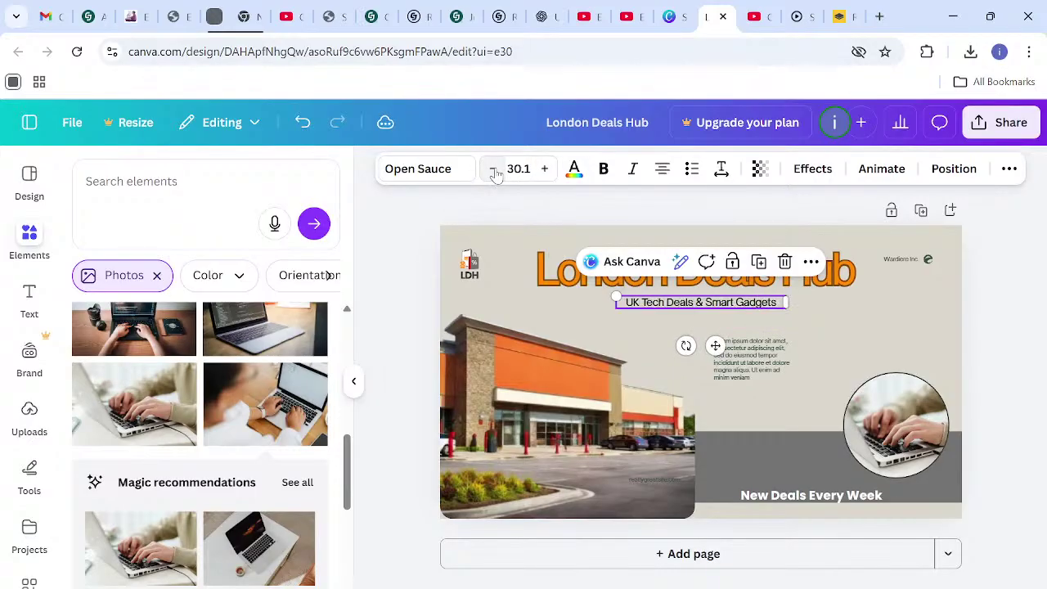
Step: Give the UK Tech Deals tagline a yellow Highlight effect and centre it under the title
{"action": "left_click", "coordinate": [802, 170]}
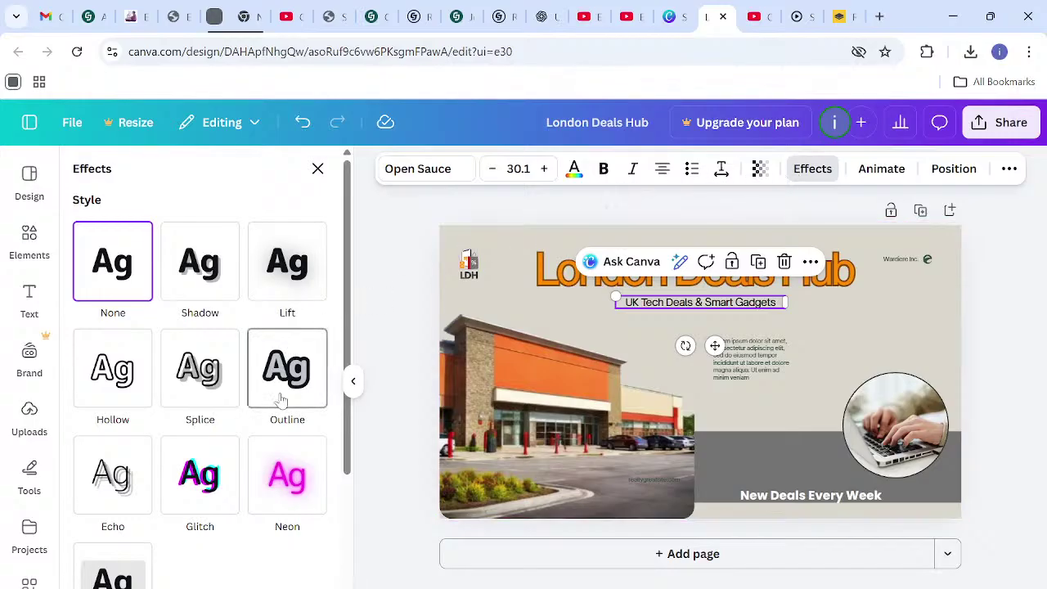
{"action": "left_click", "coordinate": [113, 569]}
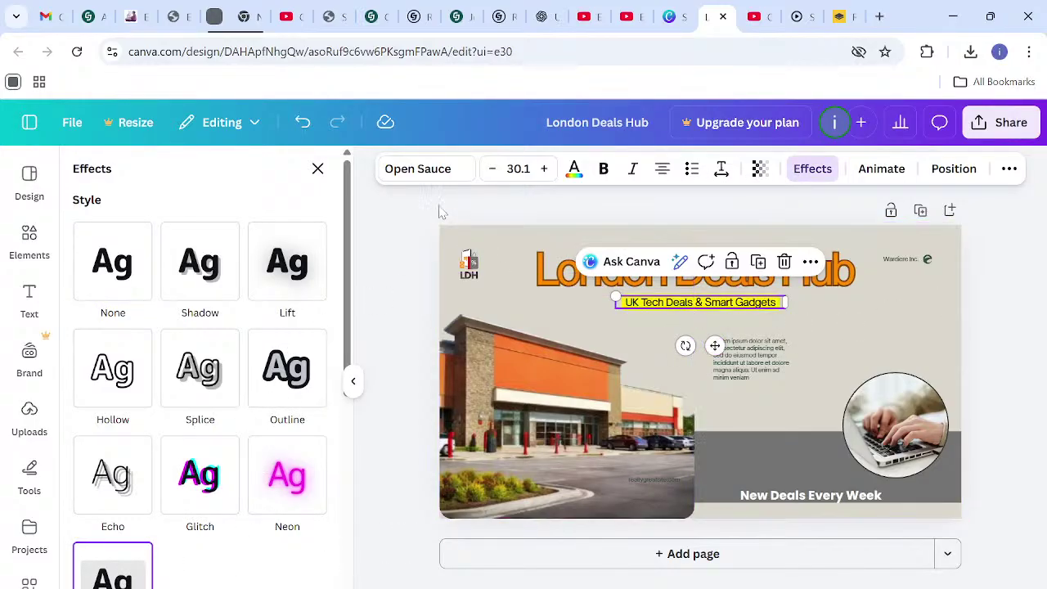
{"action": "mouse_move", "coordinate": [714, 345]}
{"action": "left_mouse_down"}
{"action": "mouse_move", "coordinate": [708, 340]}
{"action": "mouse_move", "coordinate": [715, 348]}
{"action": "left_mouse_up"}
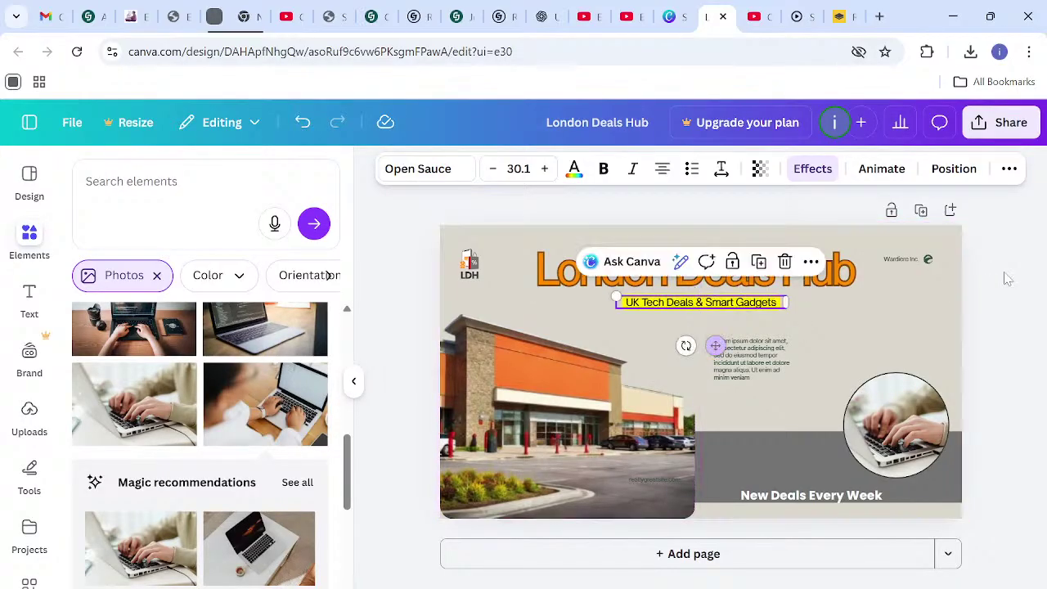
{"action": "left_click", "coordinate": [1019, 283]}
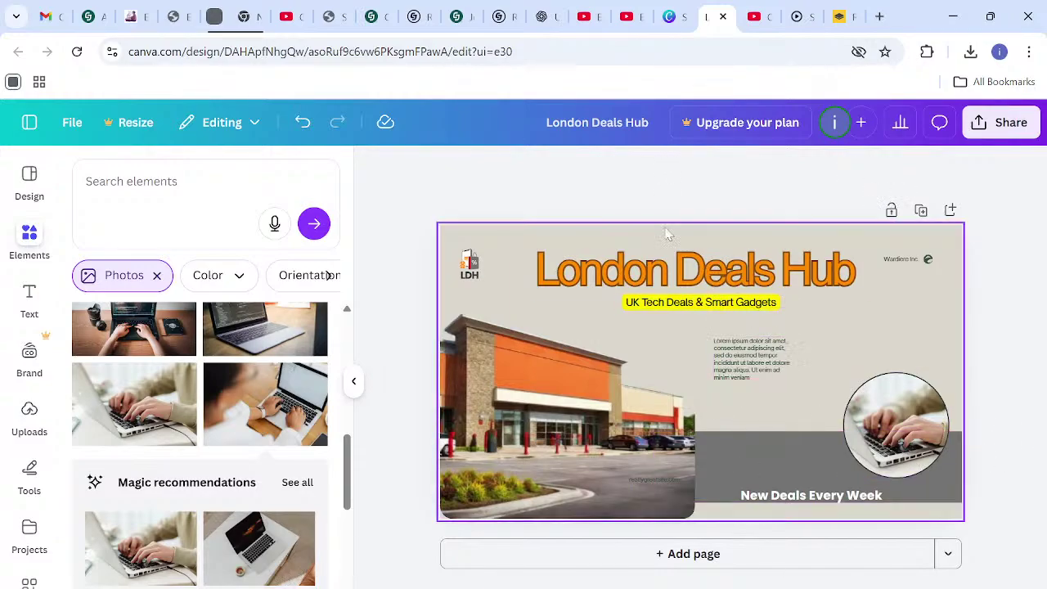
{"action": "left_click", "coordinate": [543, 16]}
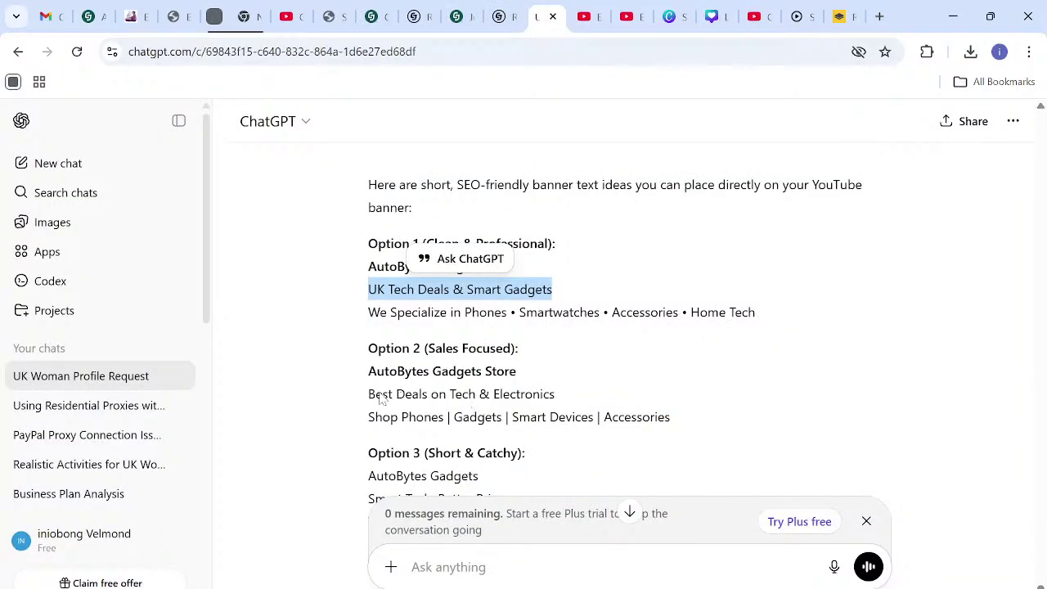
Step: Copy the 'Best Deals on Tech & Electronics' line from ChatGPT's reply and return to Canva
{"action": "left_click_drag", "start_coordinate": [368, 395], "coordinate": [571, 409]}
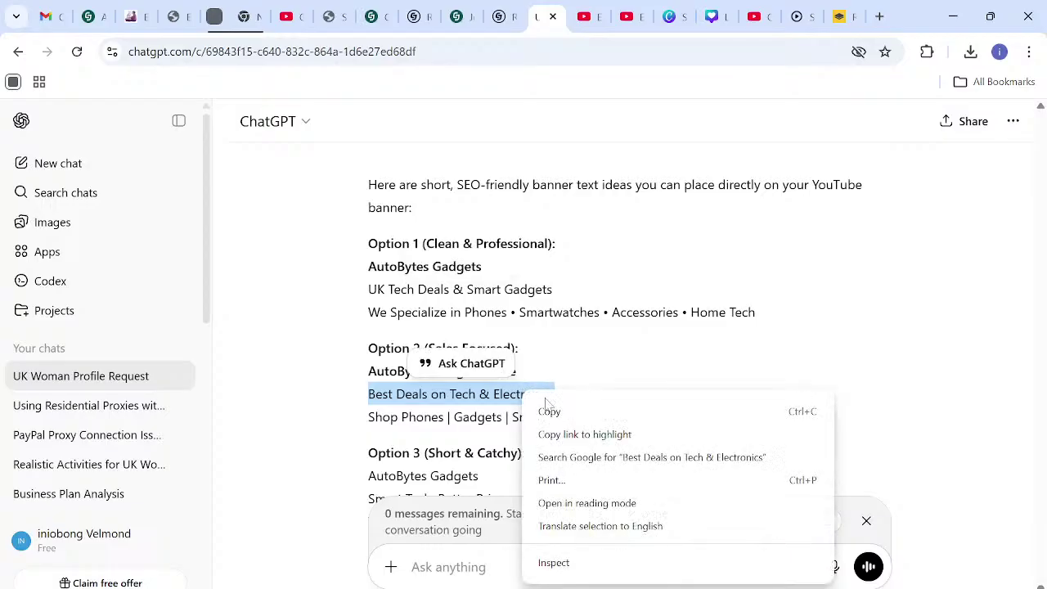
{"action": "right_click", "coordinate": [571, 411]}
{"action": "left_click", "coordinate": [569, 414]}
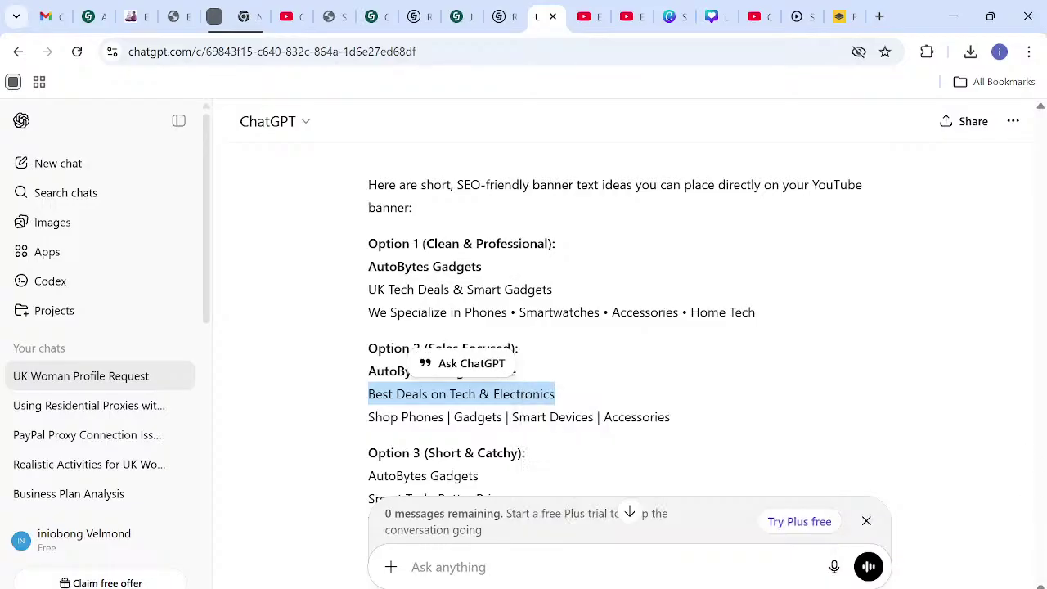
{"action": "scroll", "coordinate": [614, 327], "scroll_direction": "down", "scroll_amount": 3}
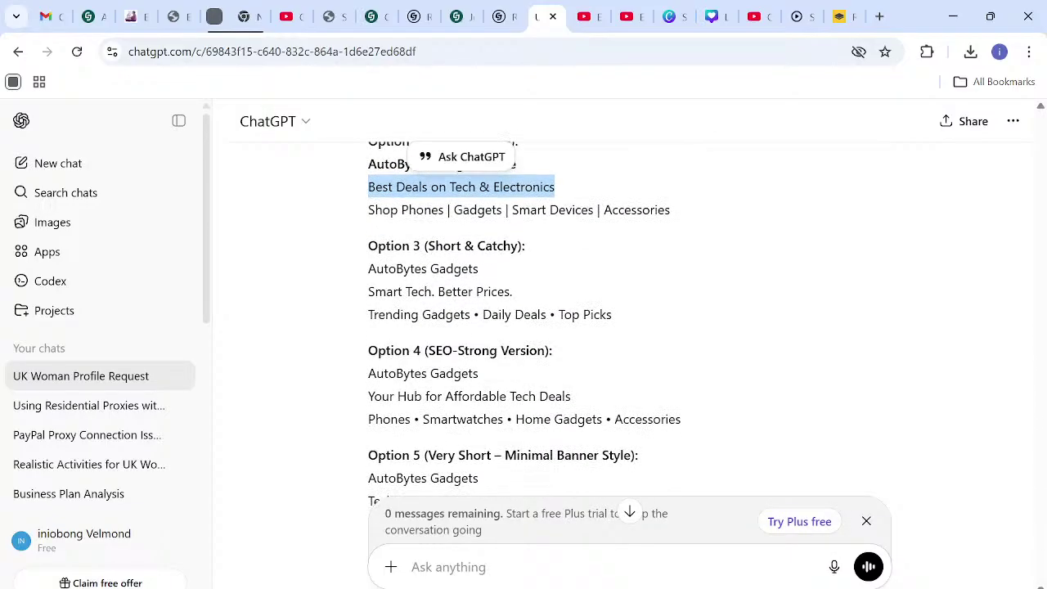
{"action": "scroll", "coordinate": [524, 327], "scroll_direction": "down", "scroll_amount": 2}
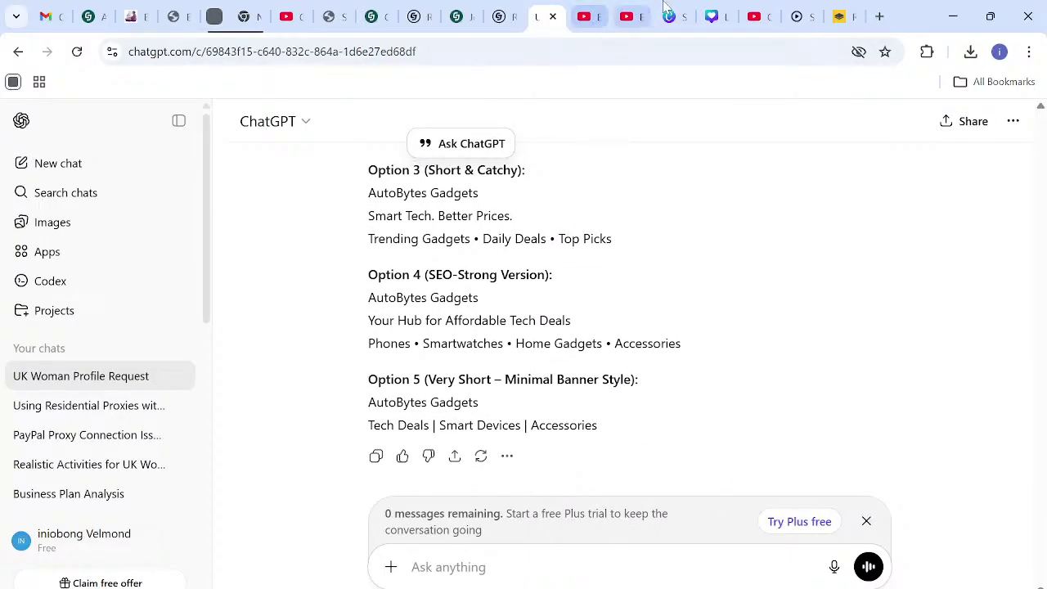
{"action": "left_click", "coordinate": [714, 17]}
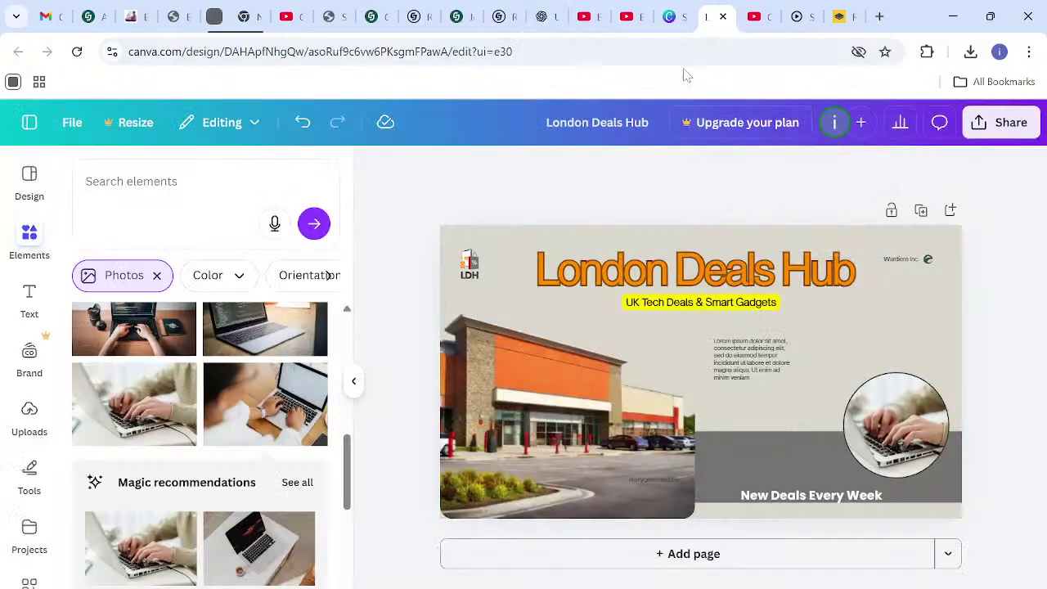
Step: Duplicate the subtitle lower right and replace its text with 'Best Deals on Tech & Electronics'
{"action": "left_click", "coordinate": [767, 304]}
{"action": "key", "text": "ctrl+d"}
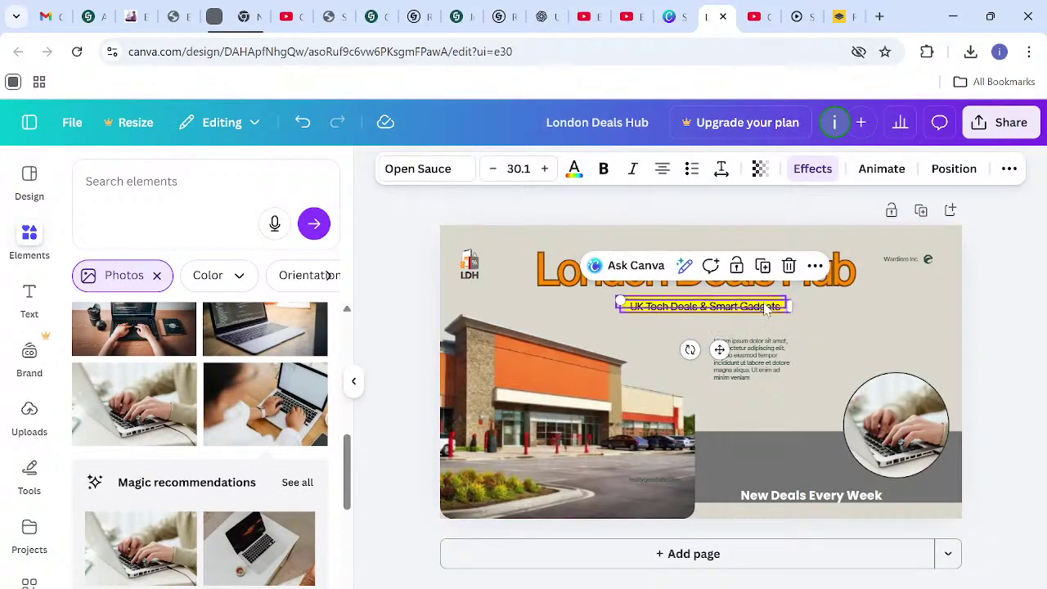
{"action": "left_click_drag", "start_coordinate": [758, 306], "coordinate": [872, 328]}
{"action": "double_click", "coordinate": [871, 328]}
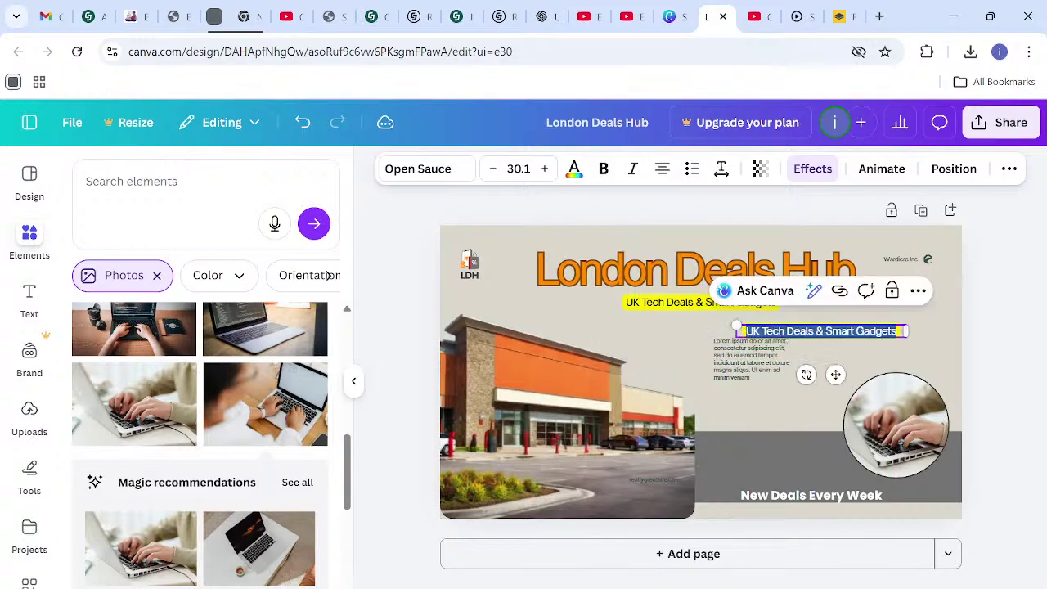
{"action": "key", "text": "ctrl+v"}
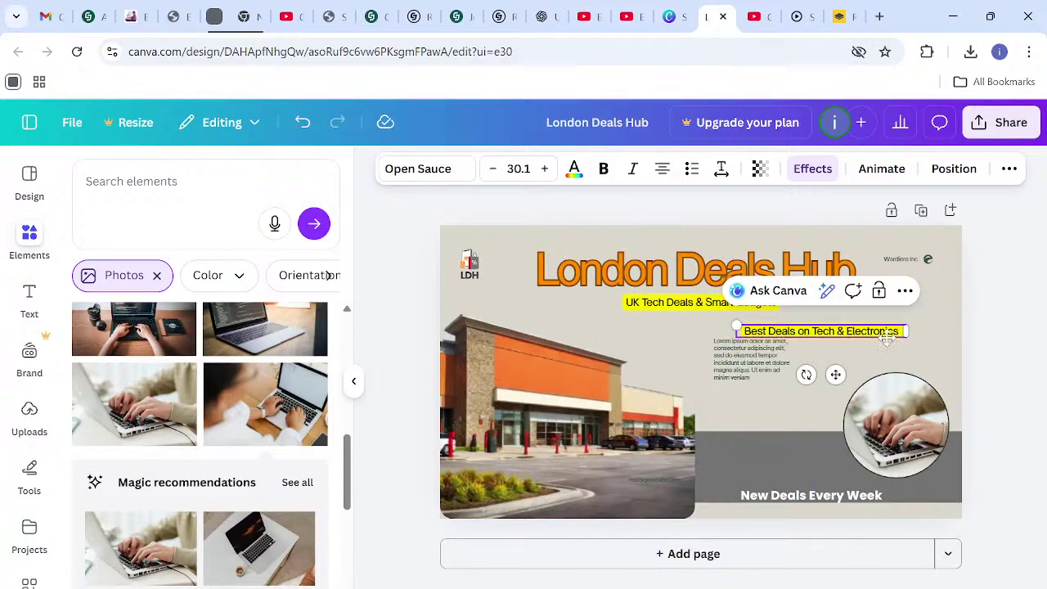
Step: Remove the new tagline's highlight, set it to Poppins, and nudge it up into alignment
{"action": "left_click", "coordinate": [816, 174]}
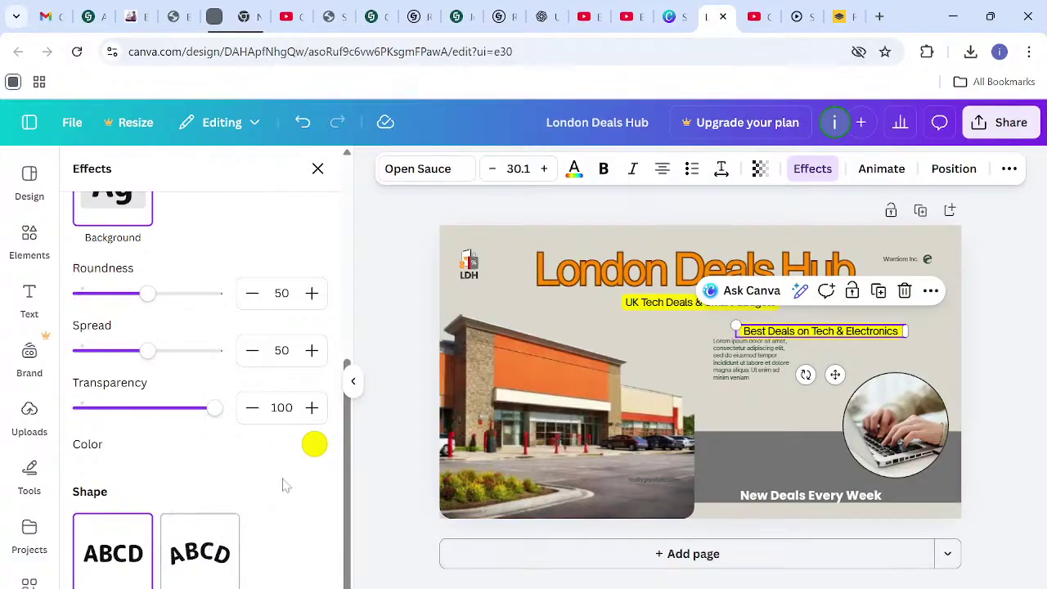
{"action": "scroll", "coordinate": [339, 458], "scroll_direction": "up", "scroll_amount": 4}
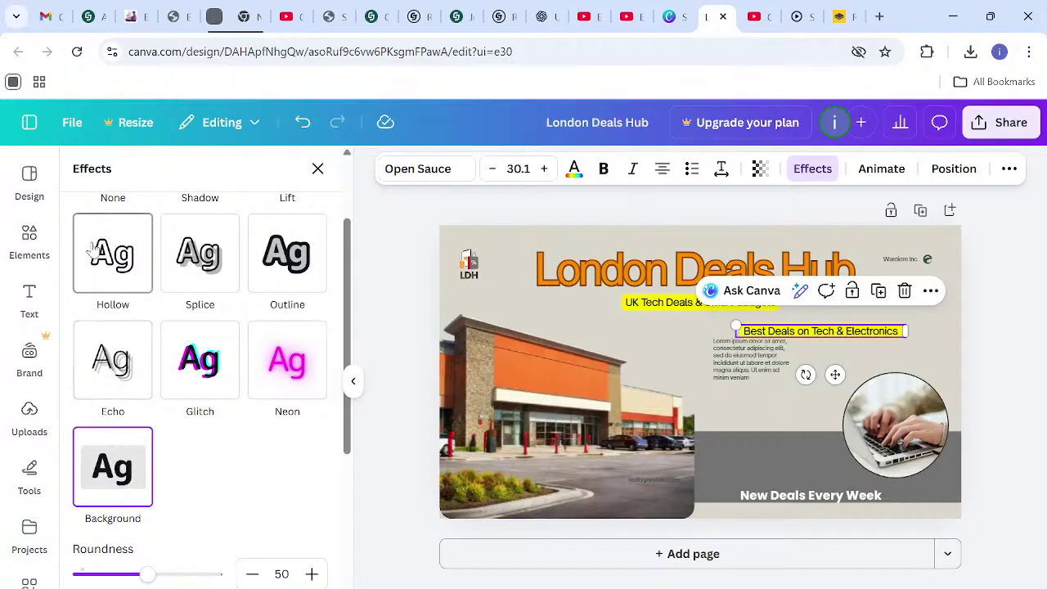
{"action": "left_click", "coordinate": [121, 203]}
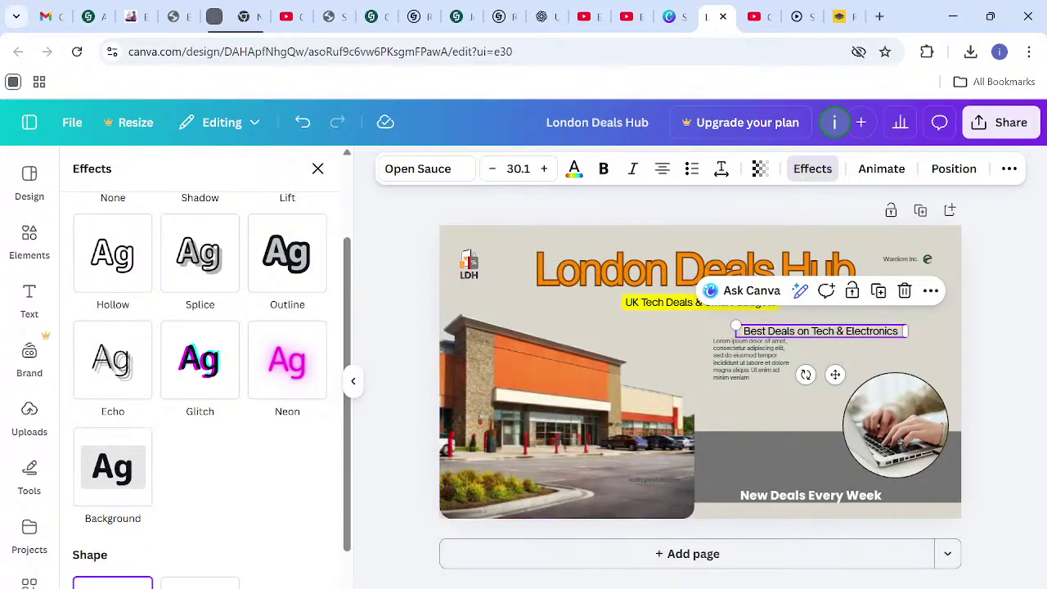
{"action": "scroll", "coordinate": [346, 479], "scroll_direction": "up", "scroll_amount": 2}
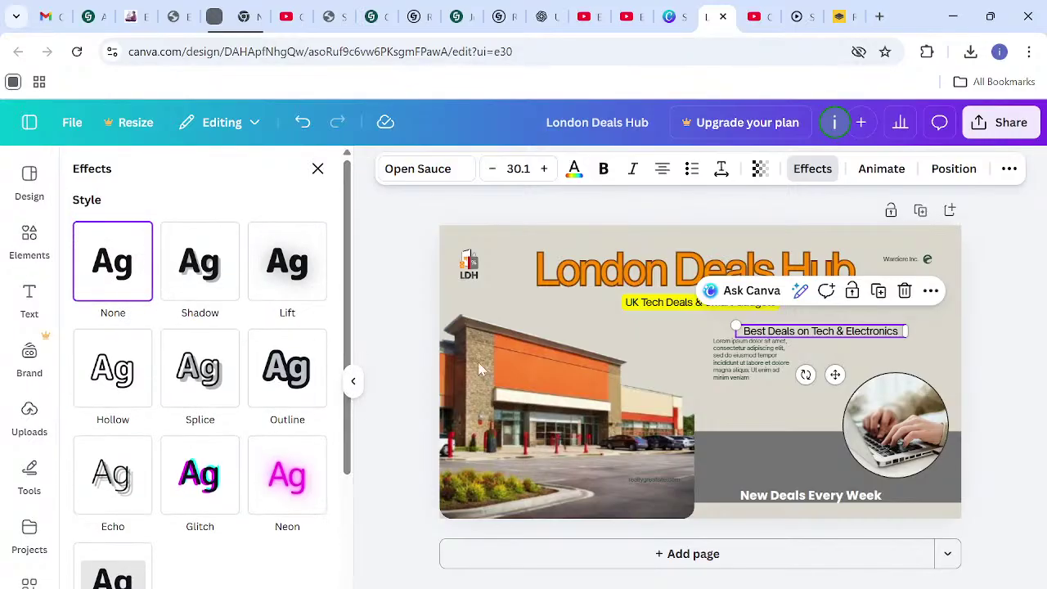
{"action": "key", "text": "Escape"}
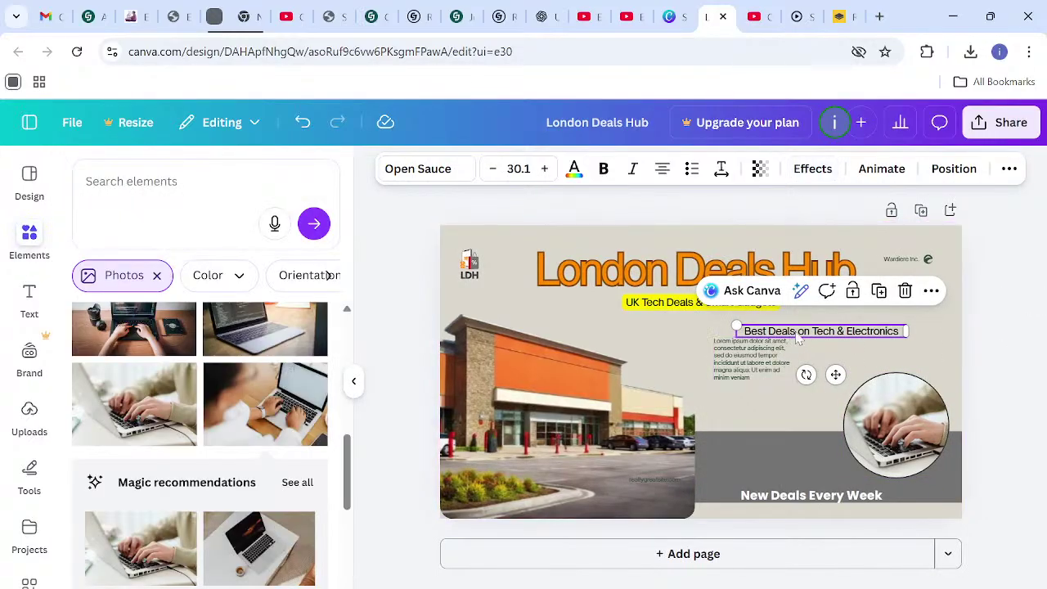
{"action": "left_click", "coordinate": [458, 168]}
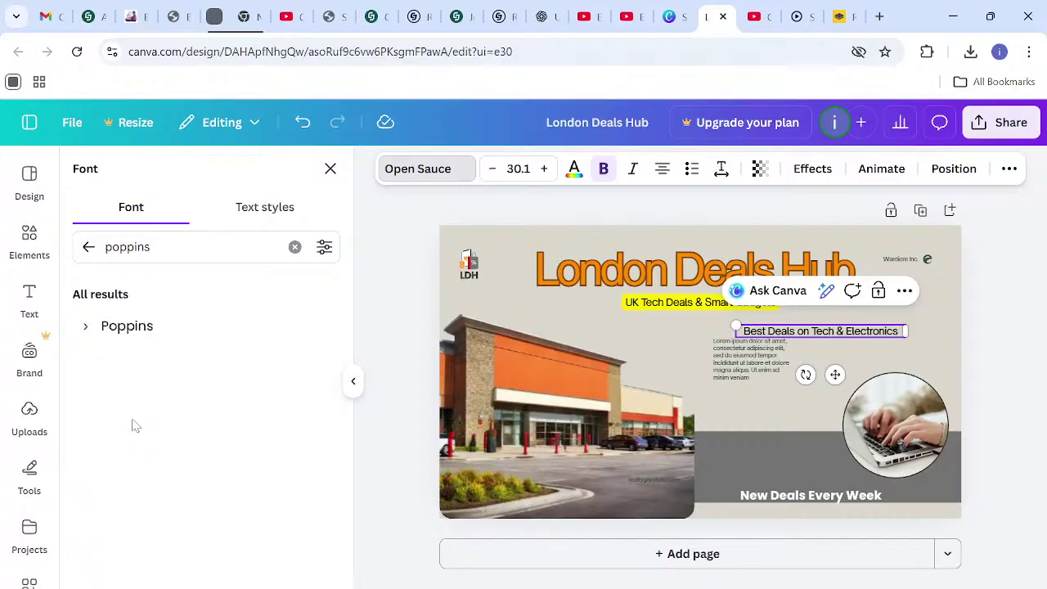
{"action": "left_click", "coordinate": [127, 326]}
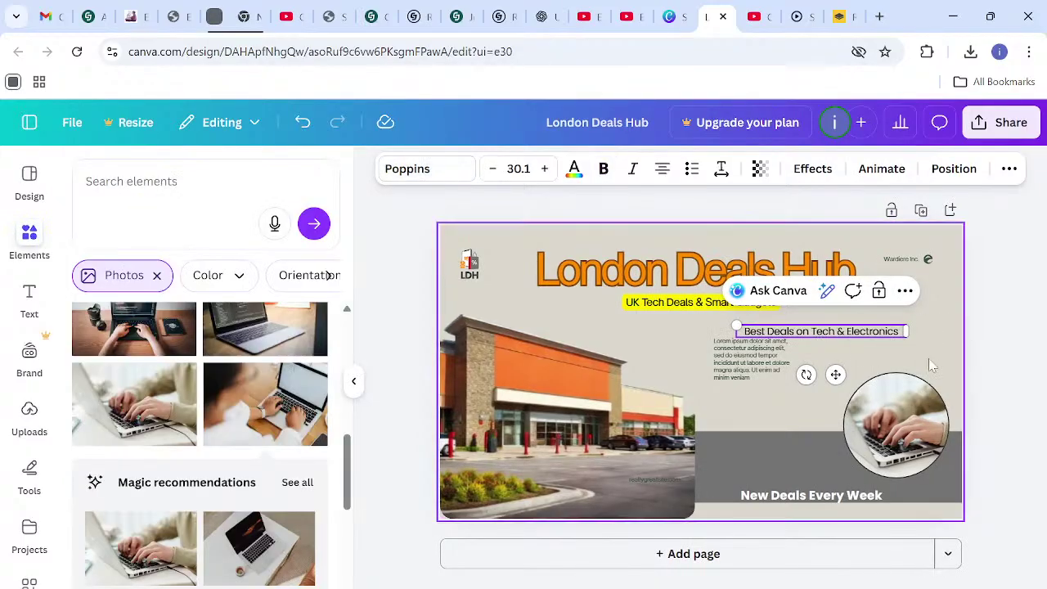
{"action": "left_click", "coordinate": [996, 345]}
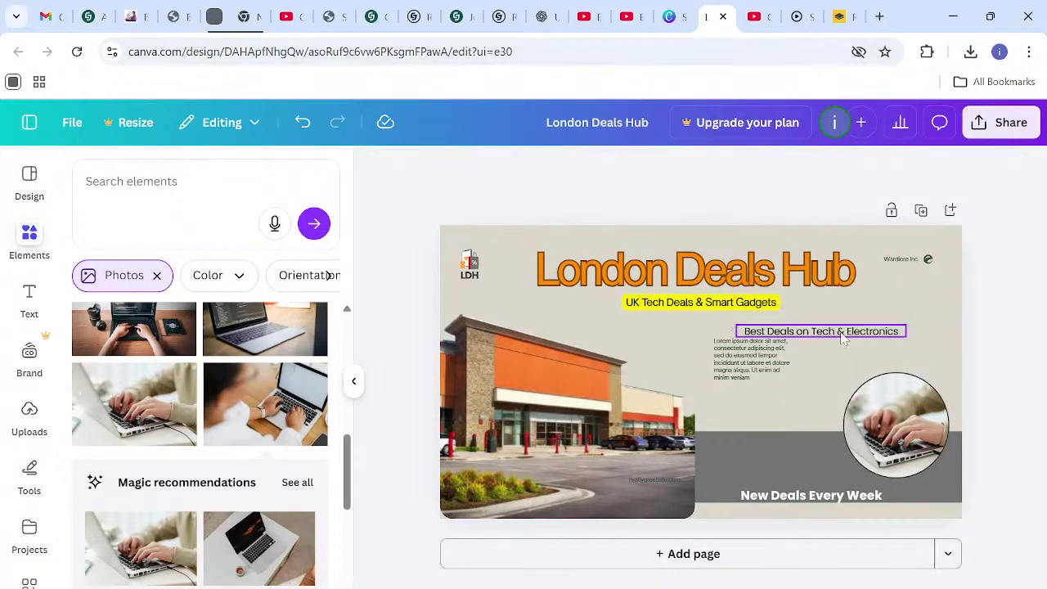
{"action": "left_click_drag", "start_coordinate": [842, 338], "coordinate": [843, 329]}
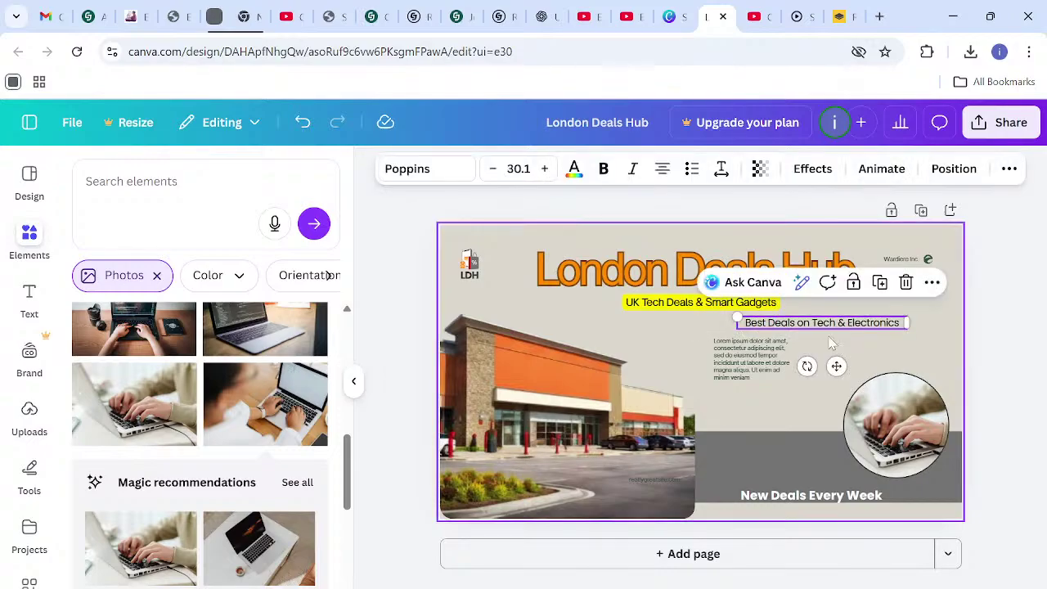
{"action": "left_click", "coordinate": [1006, 344]}
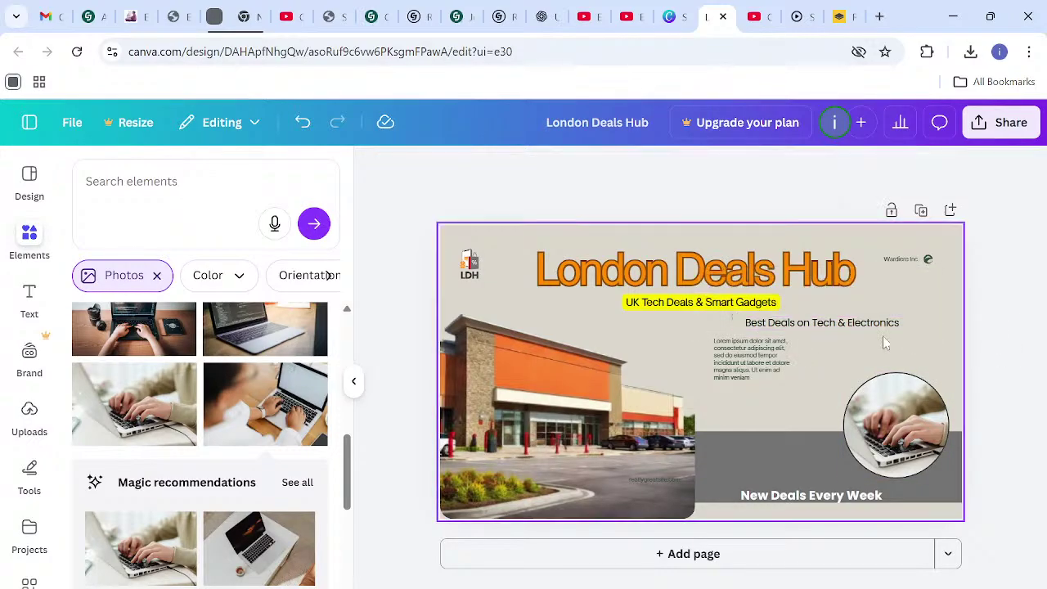
{"action": "left_click", "coordinate": [789, 349]}
Step: Place a copy of the circle laptop photo left of the original and search Elements for 'software'
{"action": "left_click", "coordinate": [888, 426]}
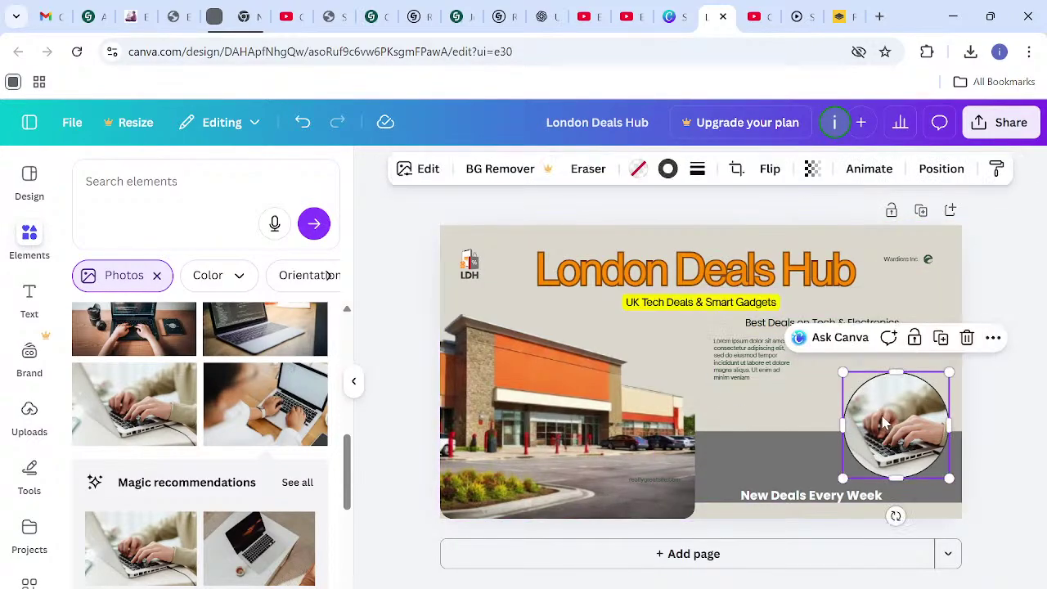
{"action": "left_click_drag", "start_coordinate": [888, 426], "coordinate": [801, 444]}
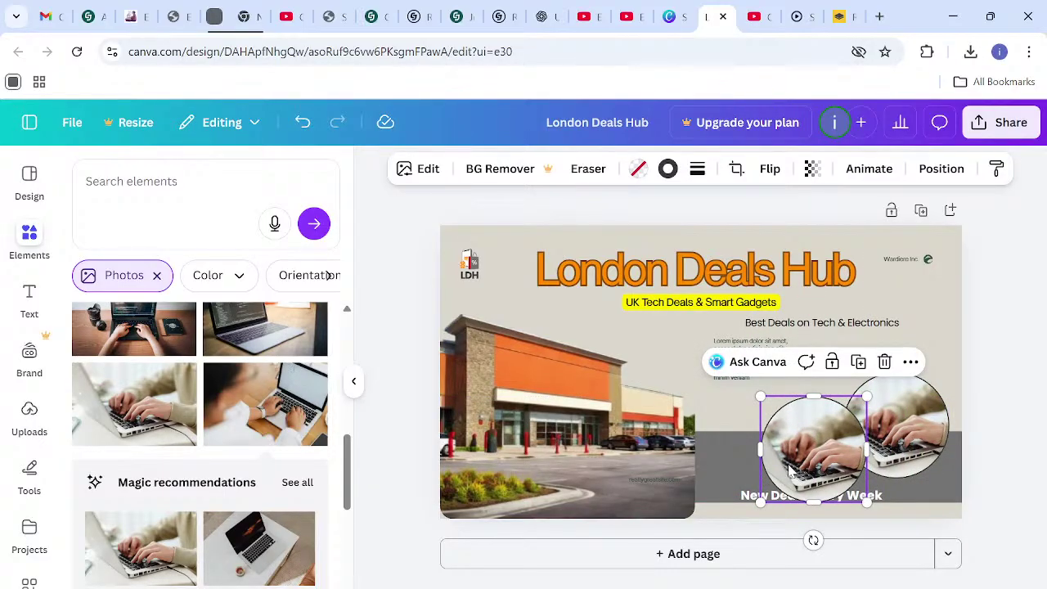
{"action": "left_click", "coordinate": [124, 239]}
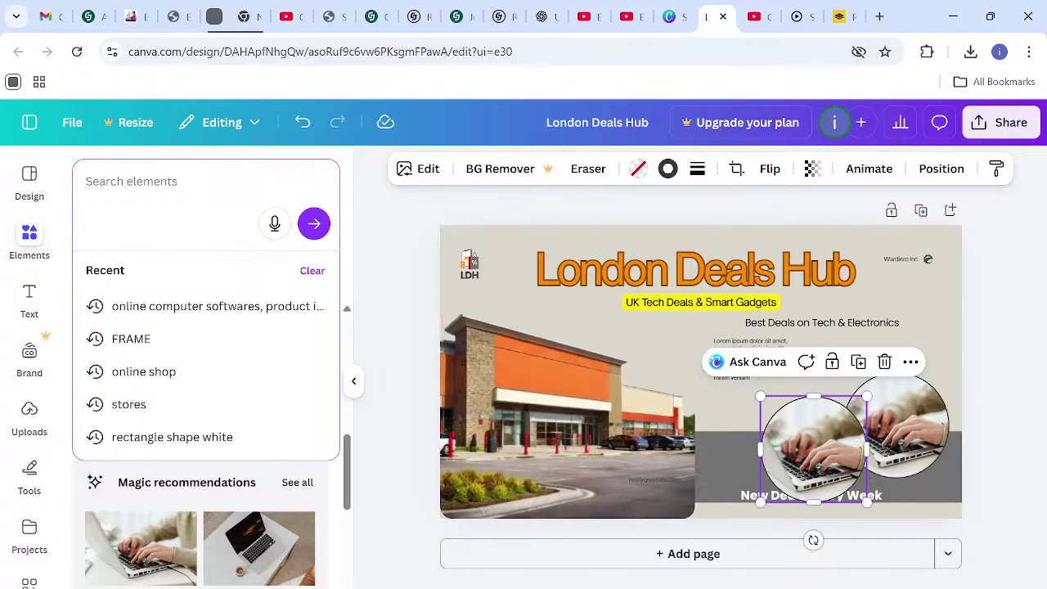
{"action": "type", "text": "software"}
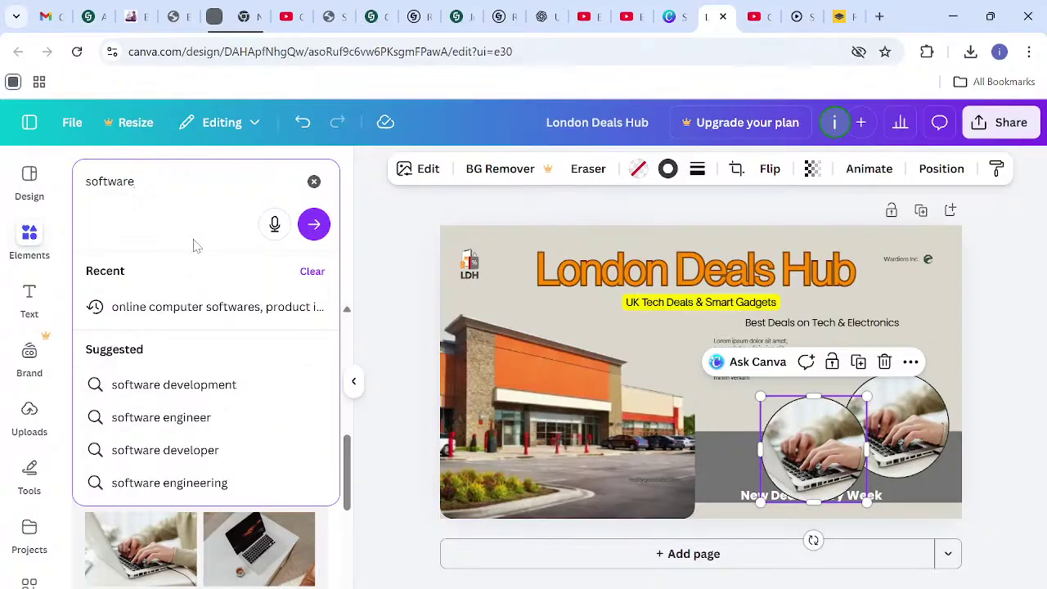
{"action": "key", "text": "Return"}
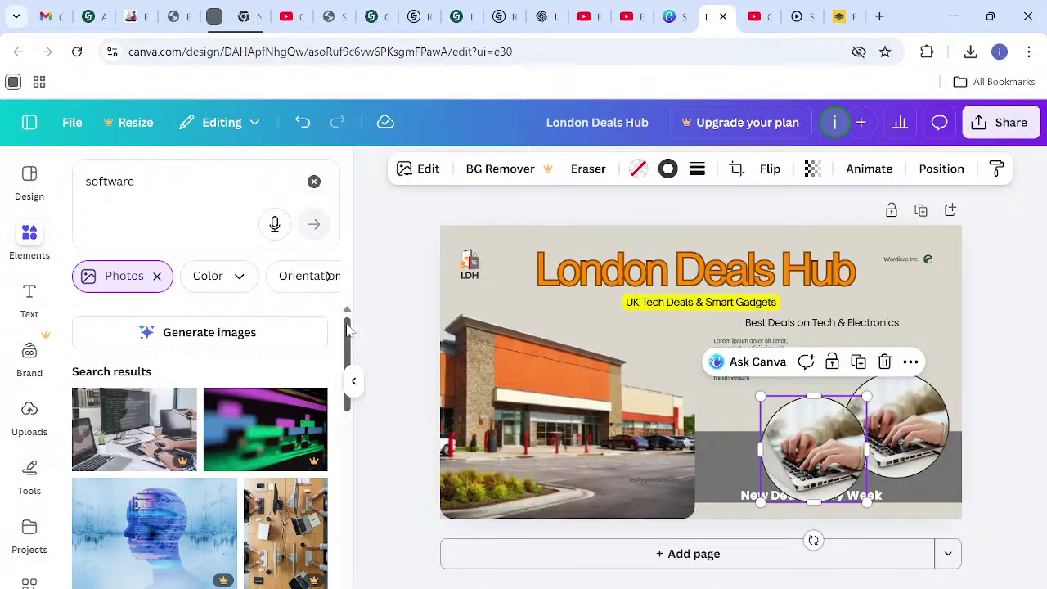
Step: Browse the software results, then search photos for 'artificial intelligence?'
{"action": "left_click_drag", "start_coordinate": [347, 329], "coordinate": [357, 500]}
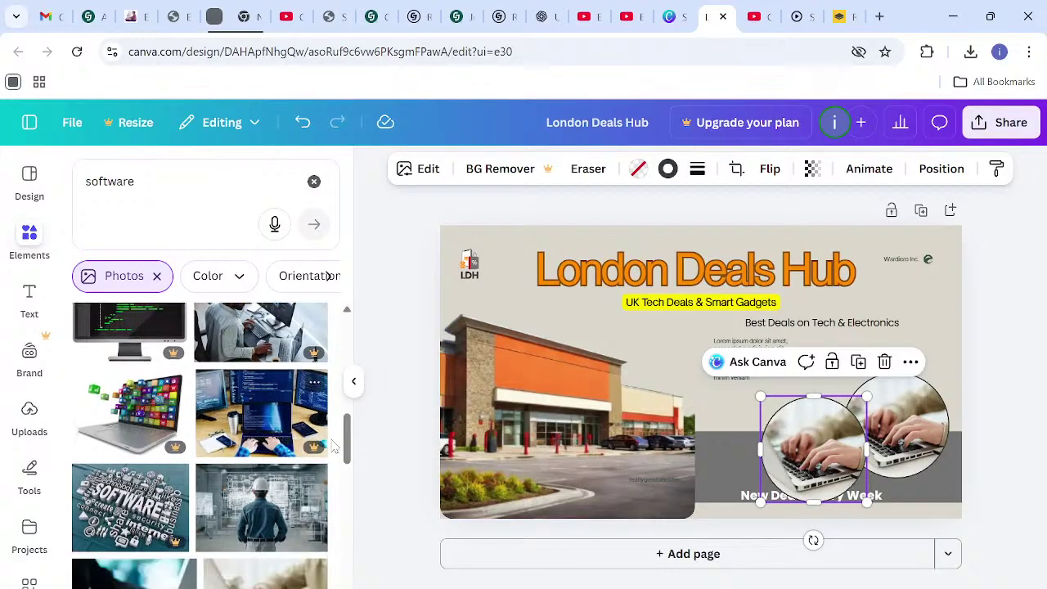
{"action": "scroll", "coordinate": [347, 442], "scroll_direction": "down", "scroll_amount": 2}
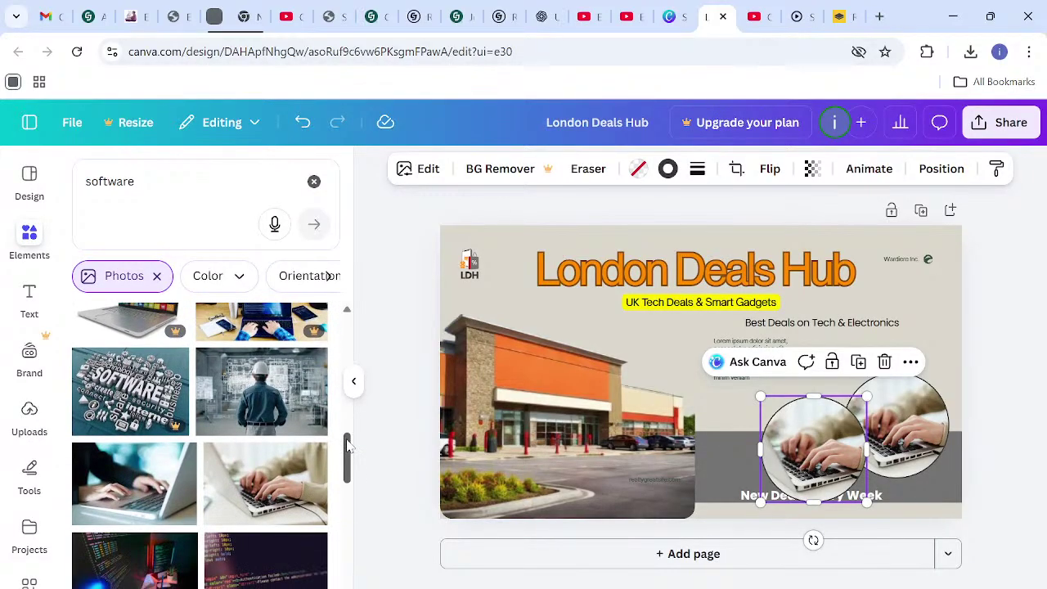
{"action": "left_click_drag", "start_coordinate": [347, 446], "coordinate": [350, 489]}
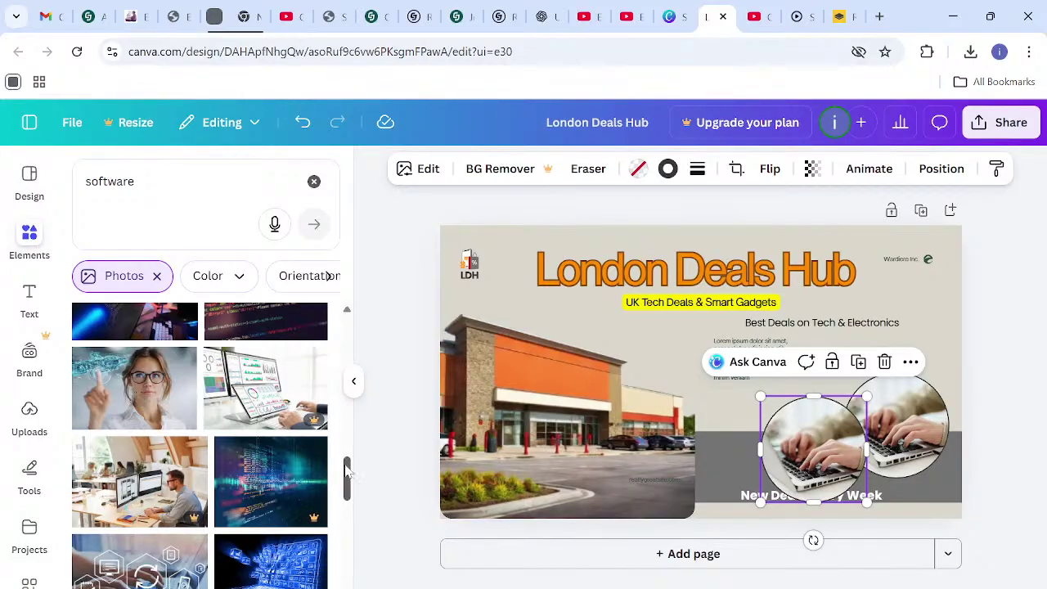
{"action": "left_click_drag", "start_coordinate": [350, 473], "coordinate": [353, 575]}
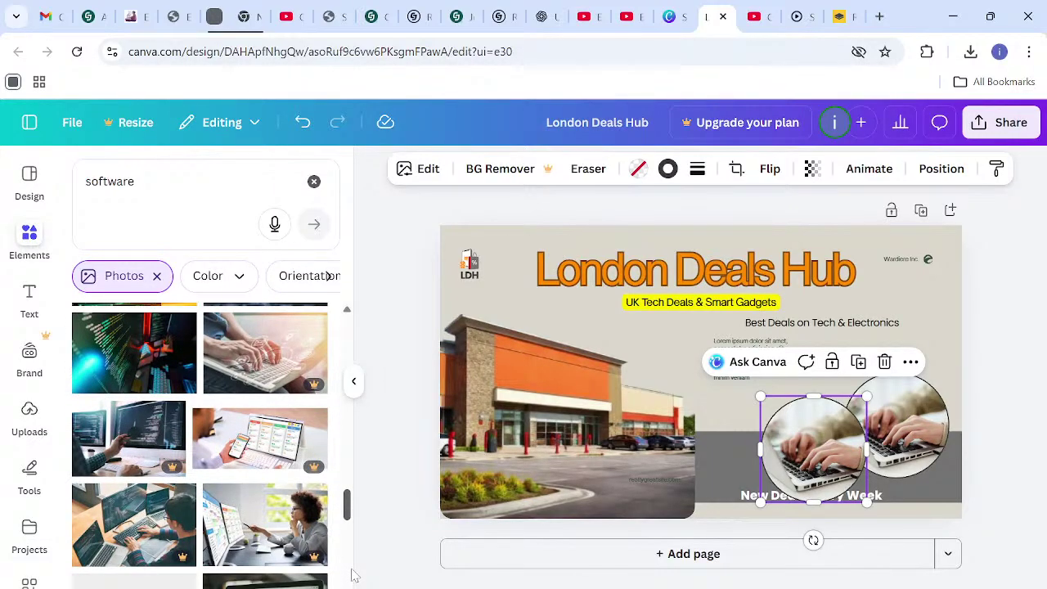
{"action": "mouse_move", "coordinate": [351, 577]}
{"action": "left_mouse_down"}
{"action": "mouse_move", "coordinate": [354, 588]}
{"action": "mouse_move", "coordinate": [350, 554]}
{"action": "mouse_move", "coordinate": [349, 565]}
{"action": "left_mouse_up"}
{"action": "left_click", "coordinate": [90, 182]}
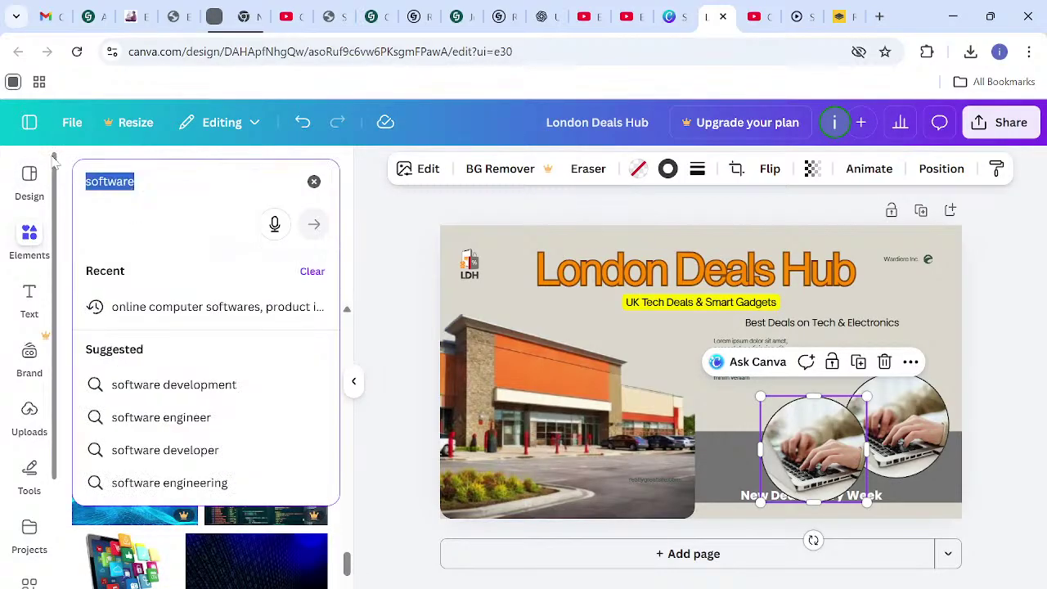
{"action": "type", "text": "a"}
{"action": "type", "text": "rtif"}
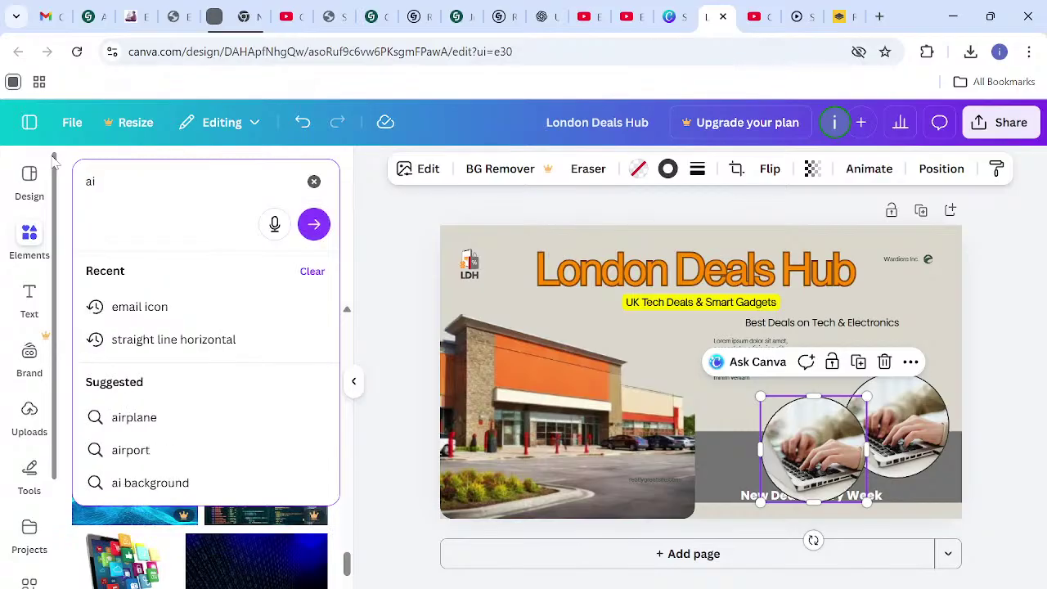
{"action": "type", "text": "icial "}
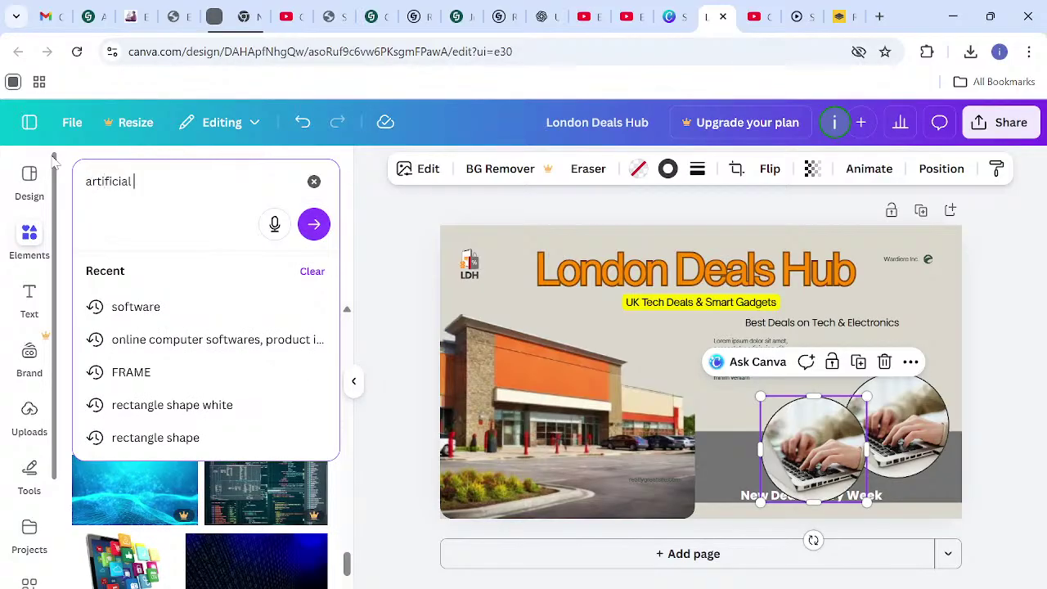
{"action": "type", "text": "intelligence?"}
{"action": "key", "text": "Return"}
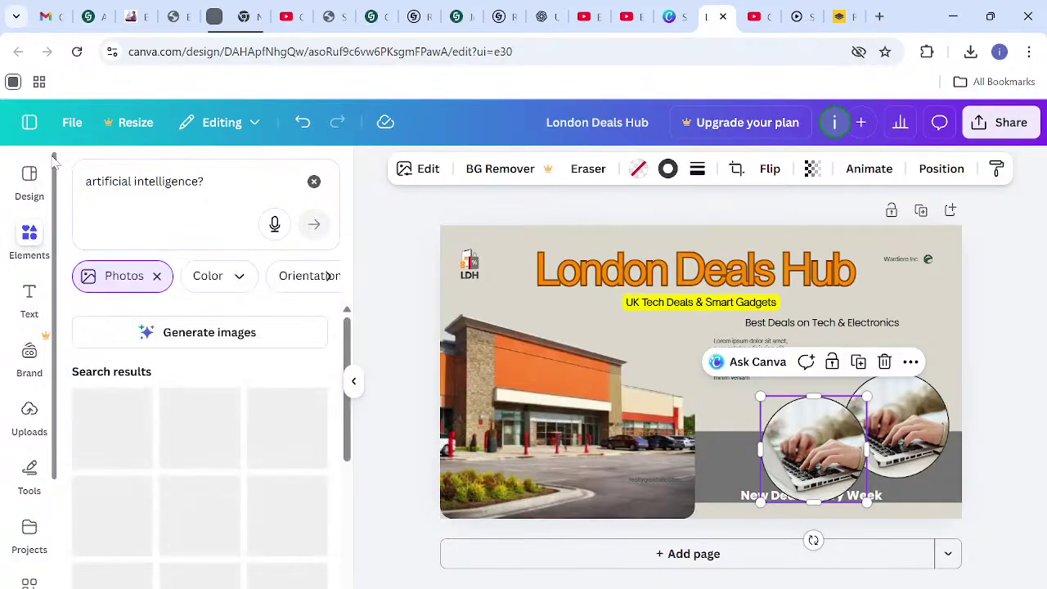
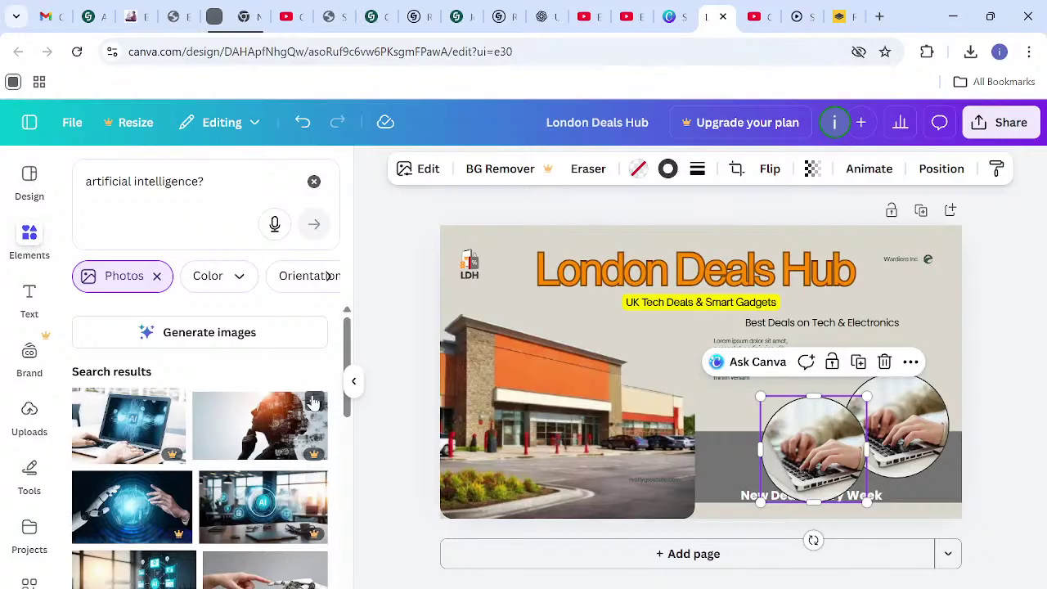
Step: Drop the robots-playing-chess photo into the left circle frame, replacing the laptop image
{"action": "scroll", "coordinate": [314, 402], "scroll_direction": "down", "scroll_amount": 2}
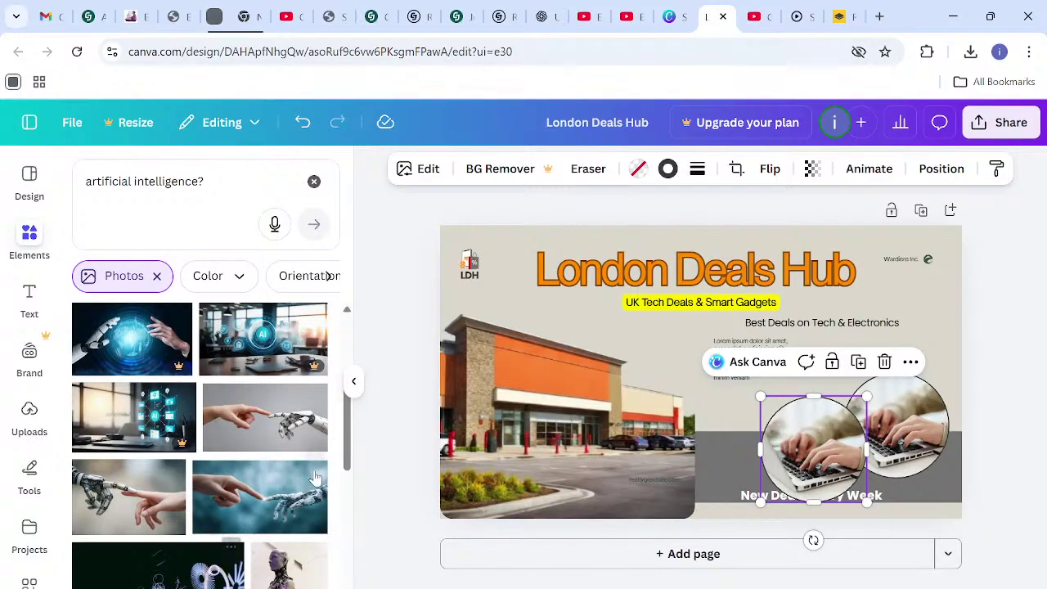
{"action": "scroll", "coordinate": [316, 477], "scroll_direction": "down", "scroll_amount": 2}
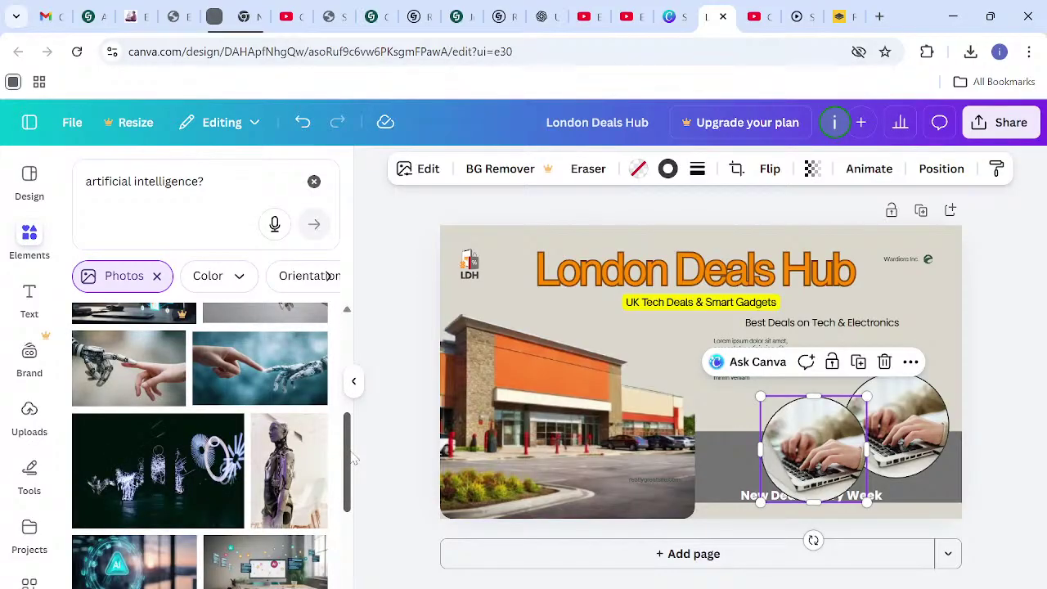
{"action": "left_click_drag", "start_coordinate": [354, 459], "coordinate": [347, 542]}
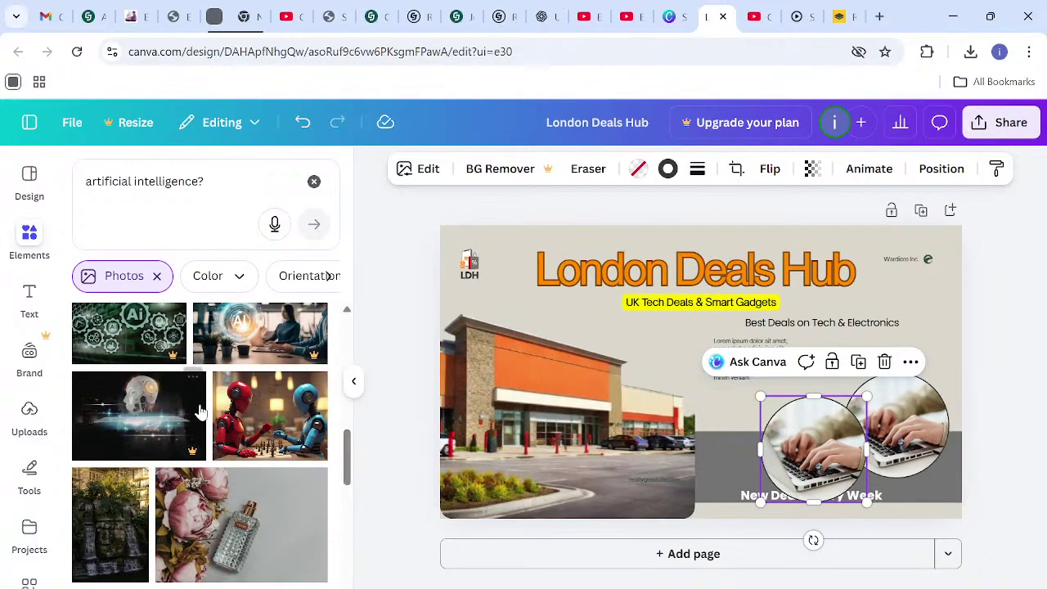
{"action": "left_click", "coordinate": [278, 439]}
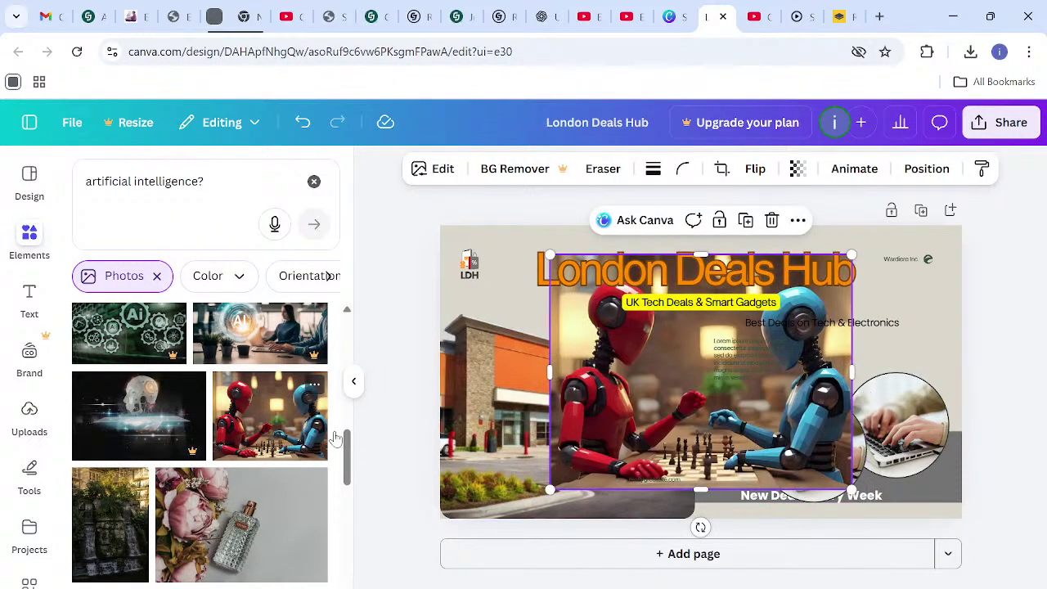
{"action": "left_click_drag", "start_coordinate": [336, 437], "coordinate": [563, 382]}
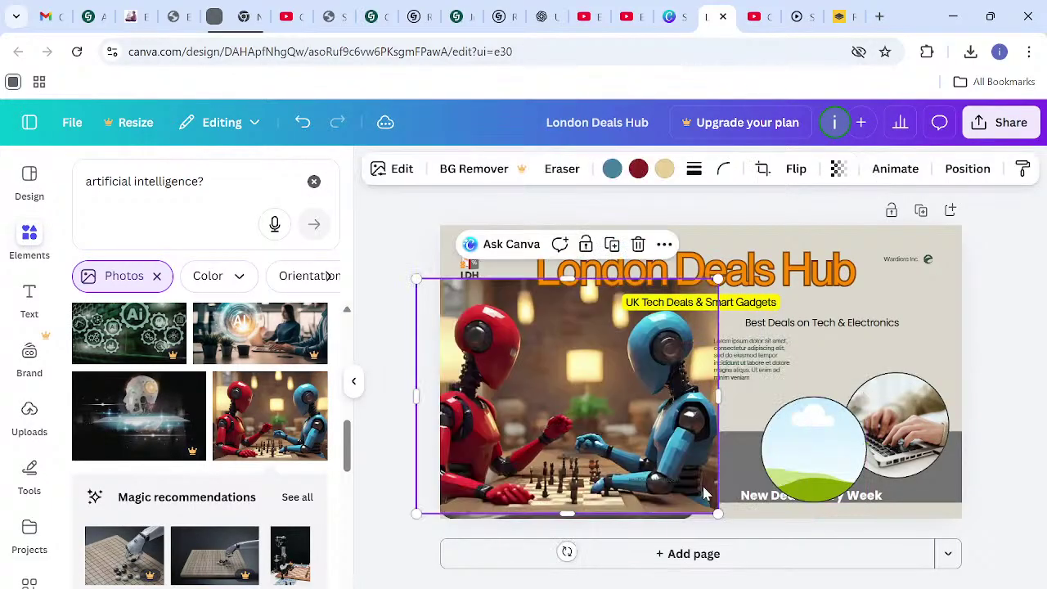
{"action": "left_click_drag", "start_coordinate": [705, 495], "coordinate": [794, 463]}
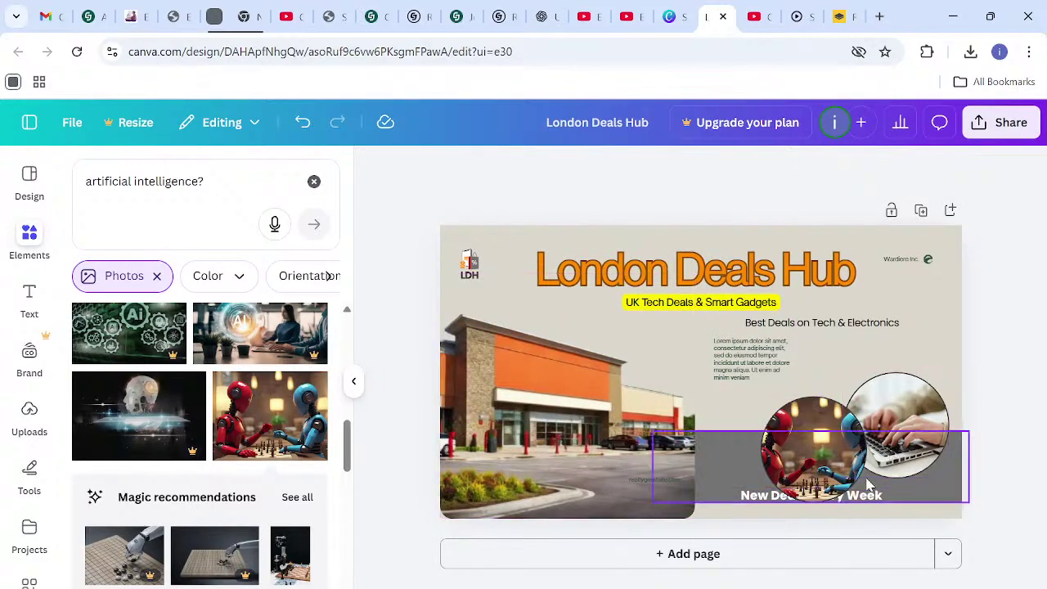
Step: Duplicate the tagline as a 'Laptop deals' caption under the laptop circle
{"action": "left_click", "coordinate": [800, 327]}
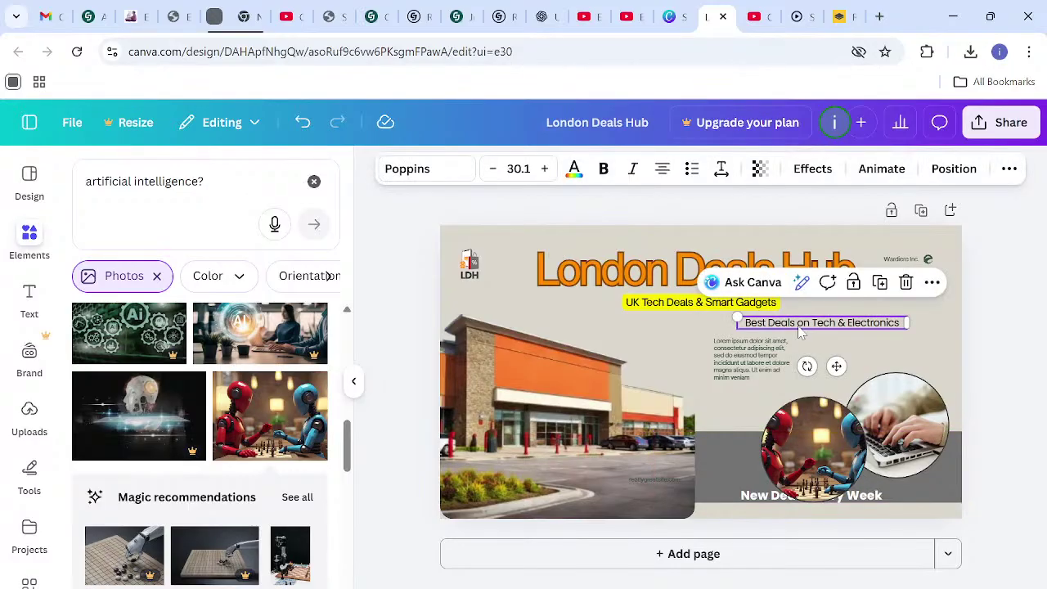
{"action": "left_click_drag", "start_coordinate": [800, 329], "coordinate": [928, 472]}
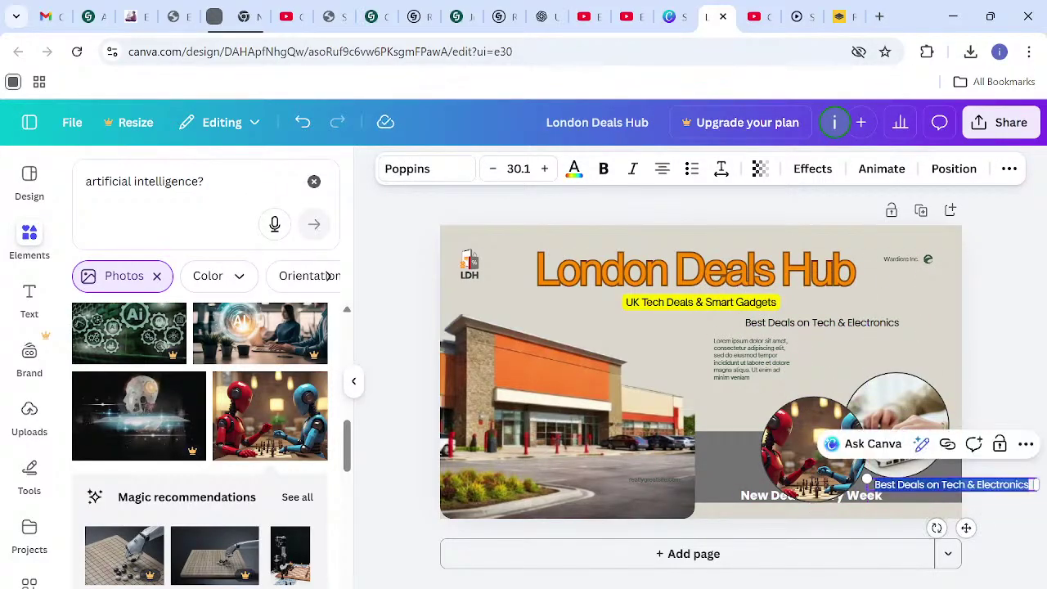
{"action": "type", "text": "Lo"}
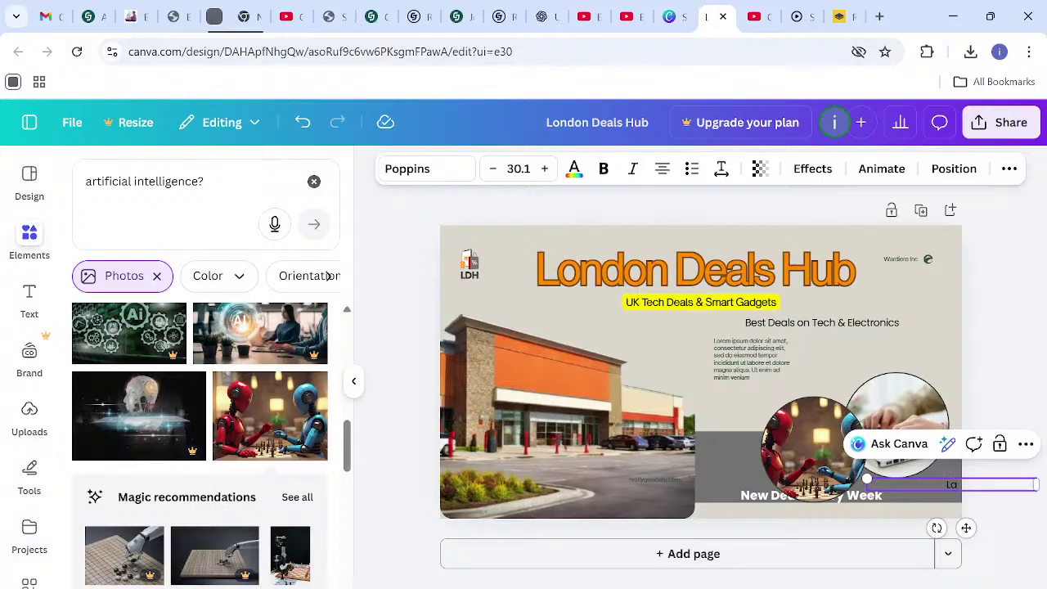
{"action": "type", "text": "ptop dealks"}
{"action": "key", "text": "BackSpace"}
{"action": "key", "text": "BackSpace"}
{"action": "type", "text": "s"}
{"action": "left_click_drag", "start_coordinate": [932, 484], "coordinate": [882, 485]}
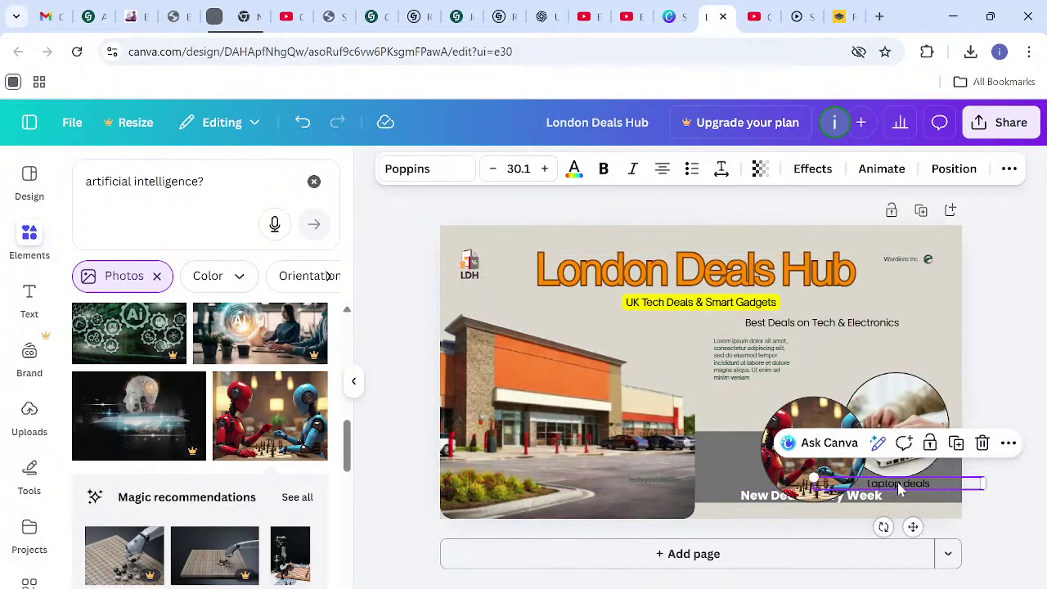
Step: Move New Deals Every Week below the circles and slightly shrink the robot circle photo
{"action": "left_click", "coordinate": [748, 494]}
{"action": "left_click", "coordinate": [744, 497]}
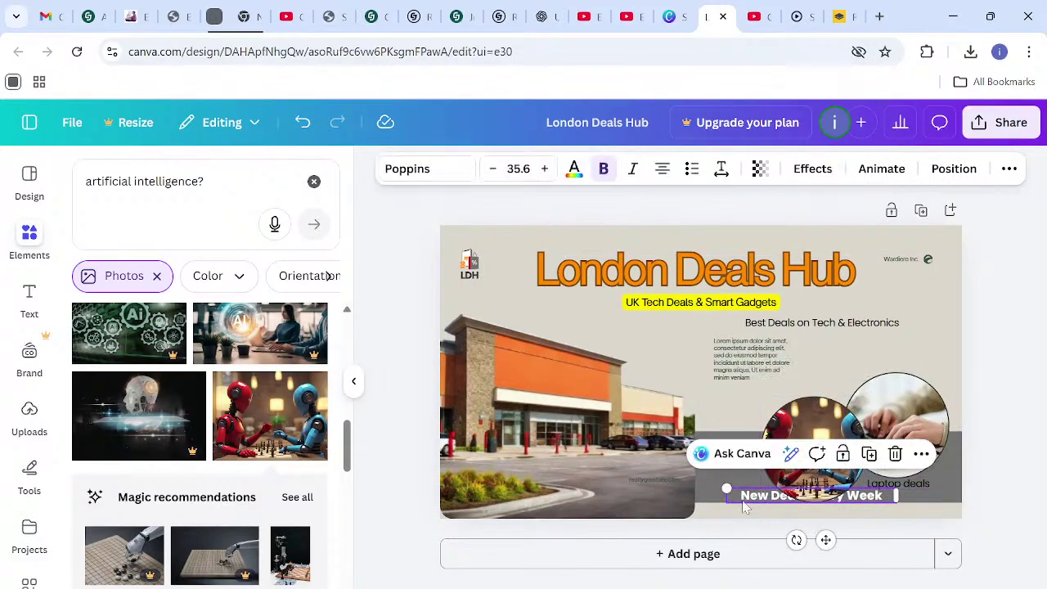
{"action": "left_click_drag", "start_coordinate": [745, 497], "coordinate": [744, 509]}
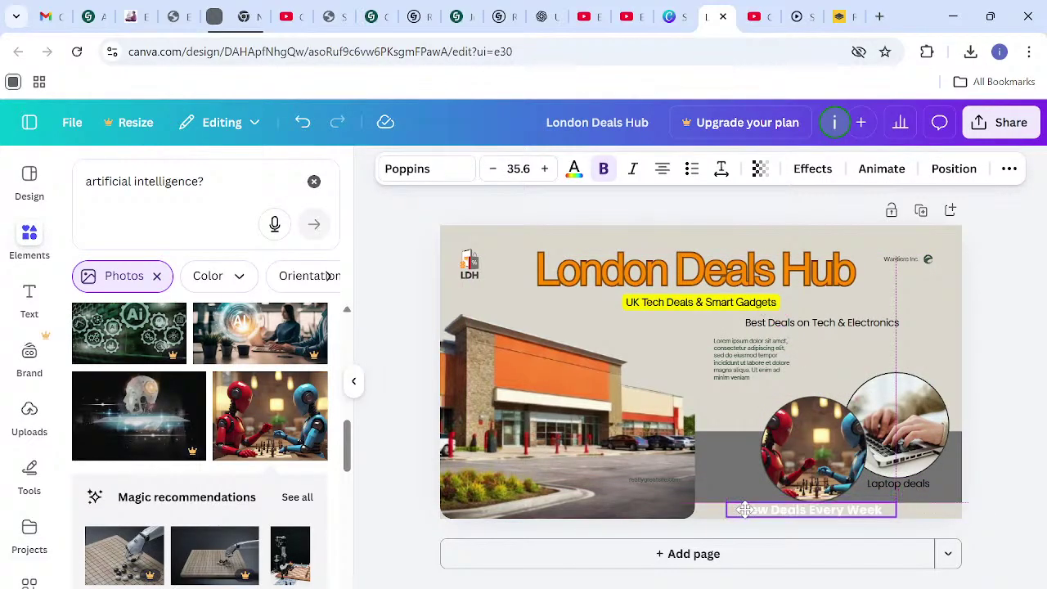
{"action": "left_click_drag", "start_coordinate": [900, 485], "coordinate": [912, 486]}
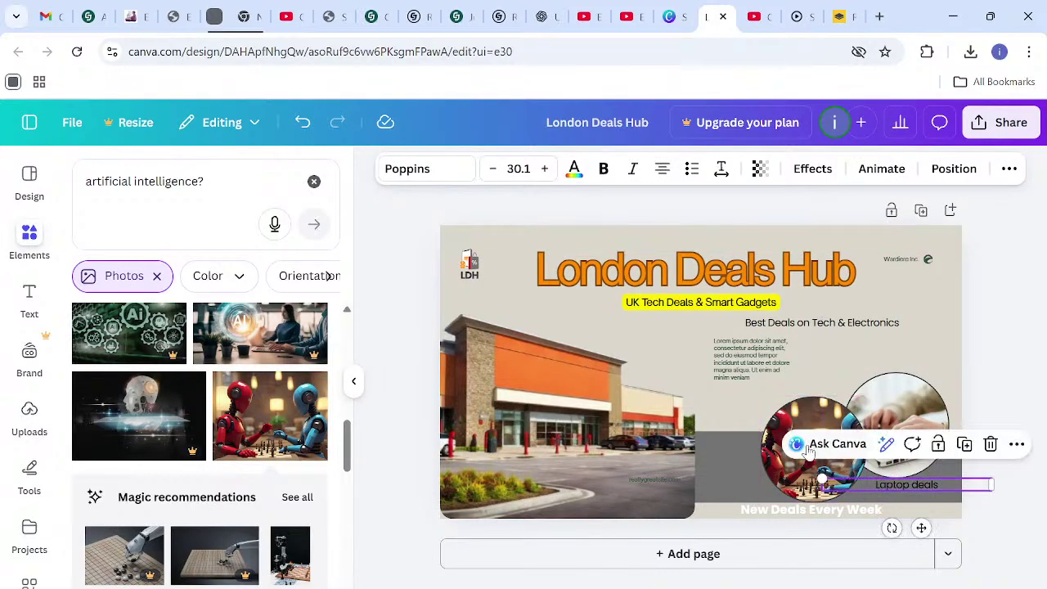
{"action": "left_click", "coordinate": [767, 496]}
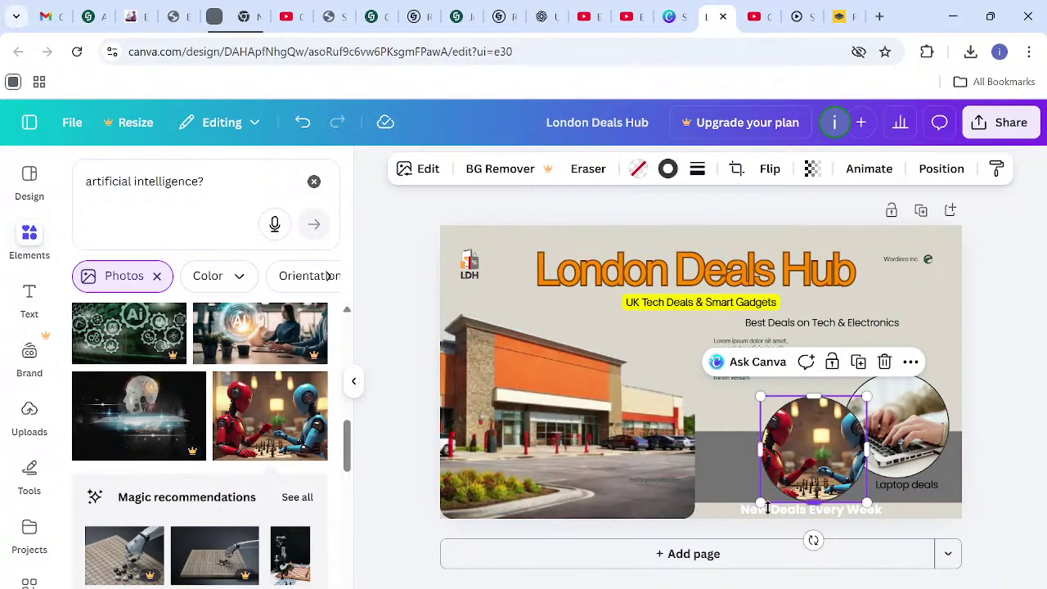
{"action": "left_click_drag", "start_coordinate": [768, 505], "coordinate": [778, 492]}
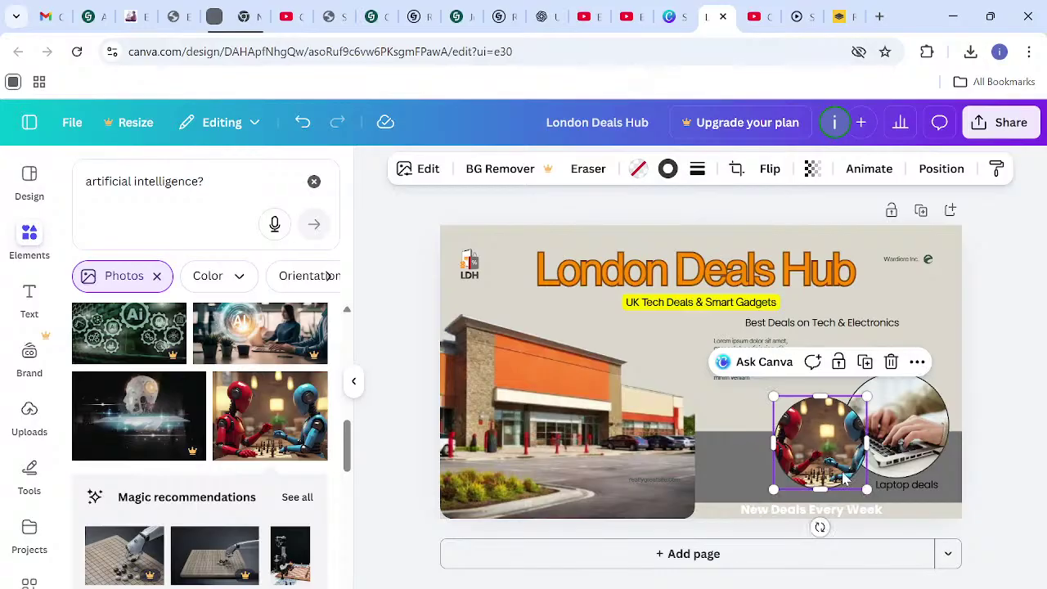
Step: Copy the caption under the robot circle and retype it as 'Softwares'
{"action": "left_click", "coordinate": [906, 486]}
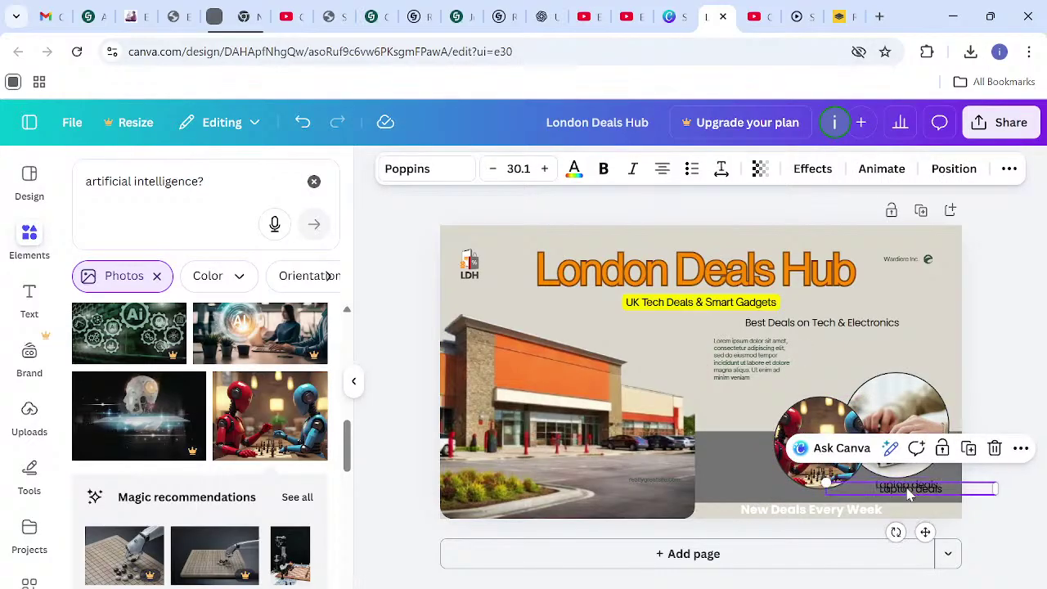
{"action": "left_click_drag", "start_coordinate": [906, 486], "coordinate": [818, 493]}
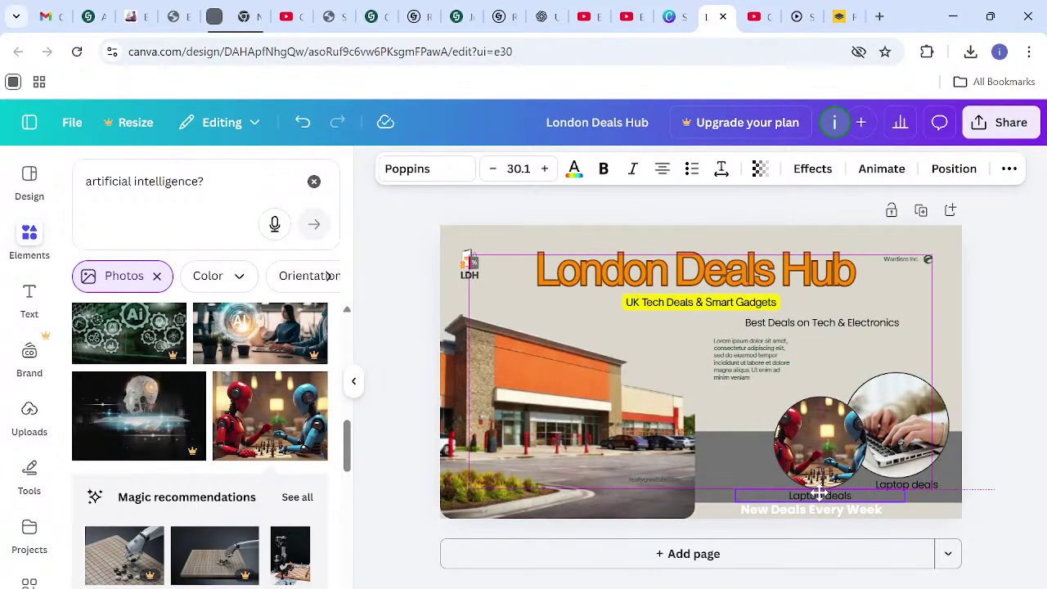
{"action": "double_click", "coordinate": [820, 495]}
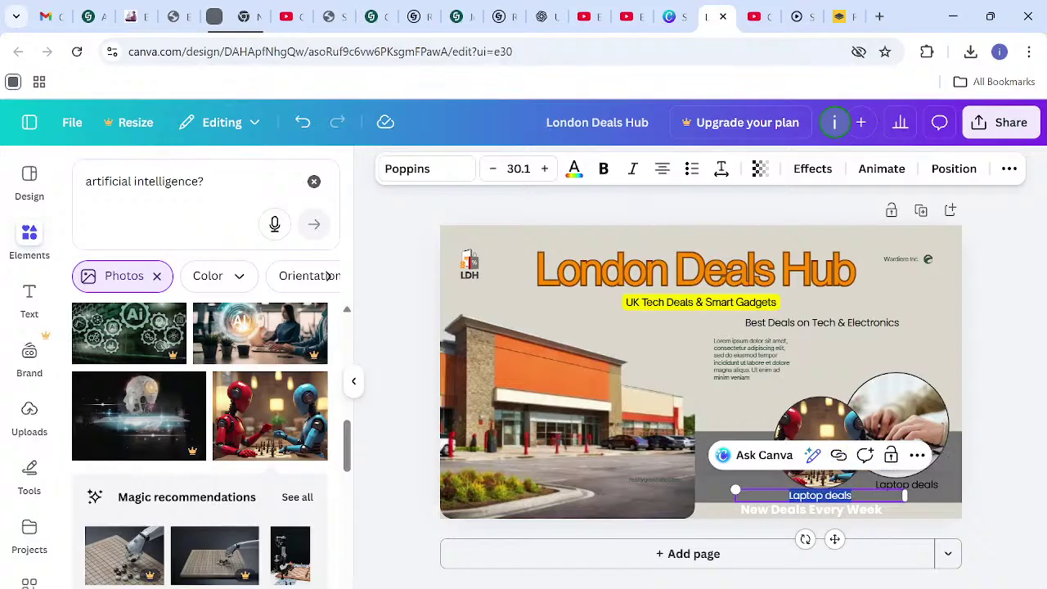
{"action": "type", "text": "oftware"}
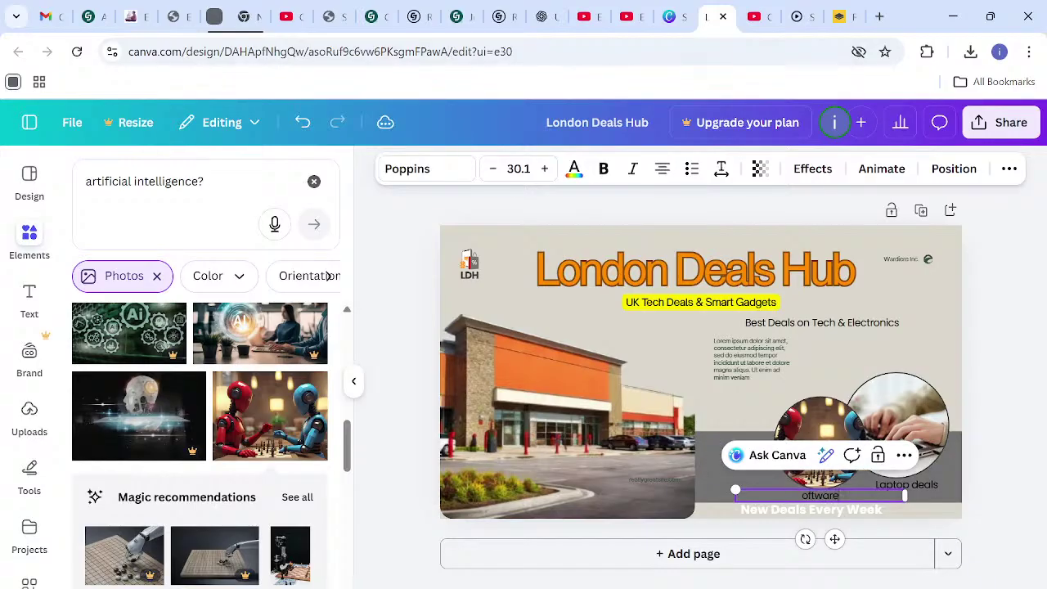
{"action": "type", "text": "s"}
{"action": "key", "text": "Home"}
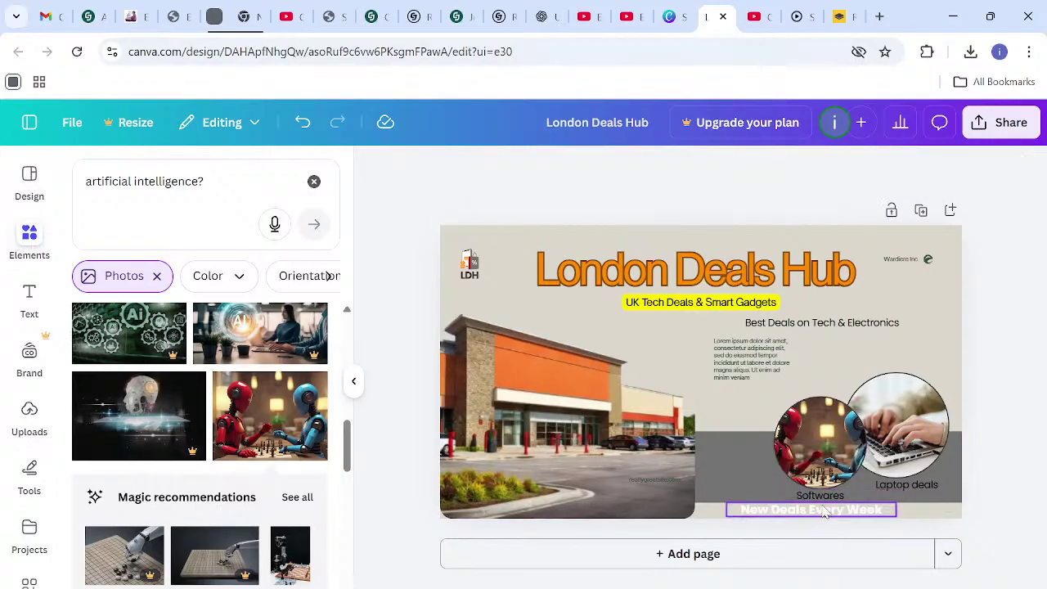
{"action": "type", "text": "S"}
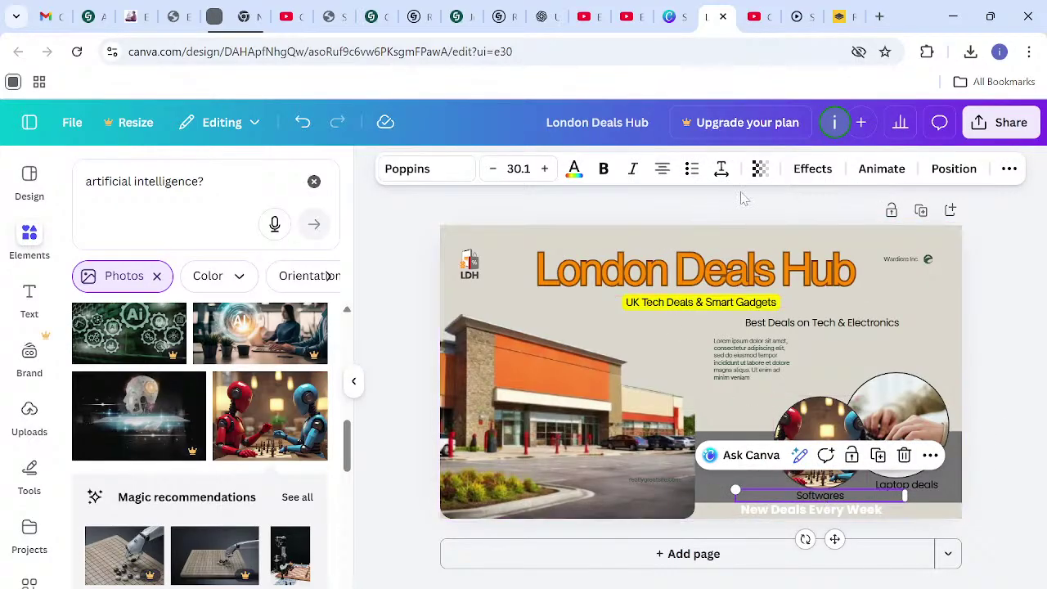
Step: Colour 'Laptop deals' white and 'Softwares' light grey, after trying yellow for Softwares
{"action": "left_click", "coordinate": [574, 168]}
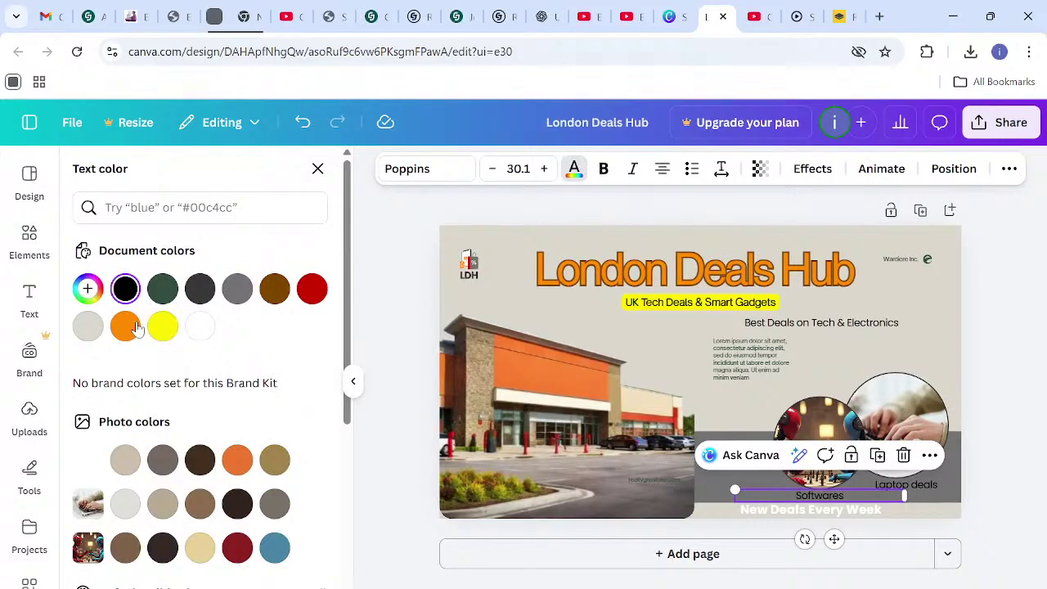
{"action": "left_click", "coordinate": [162, 327]}
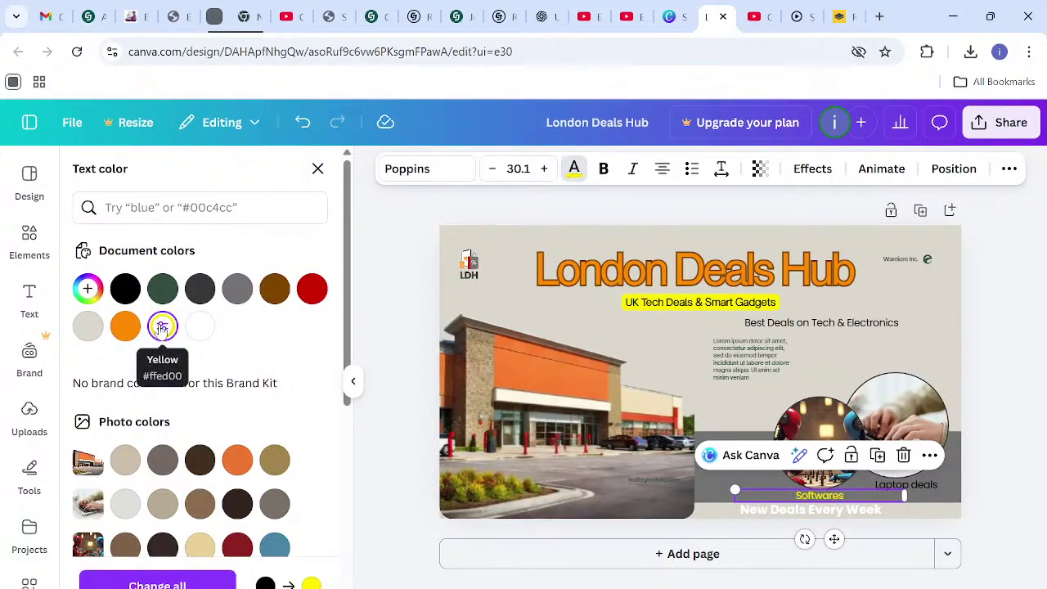
{"action": "left_click", "coordinate": [923, 494]}
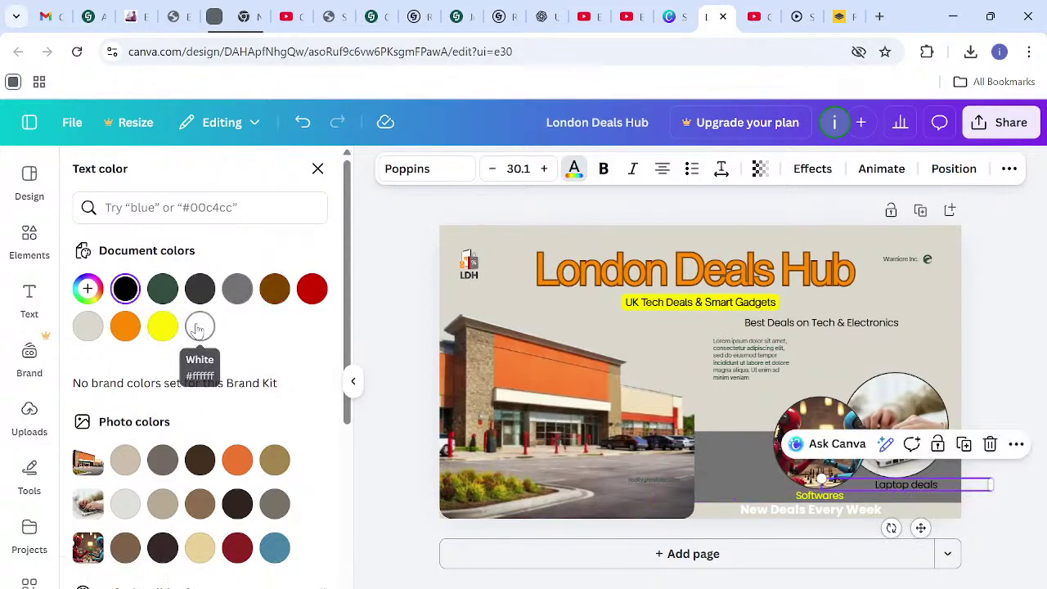
{"action": "left_click", "coordinate": [200, 327]}
{"action": "left_click", "coordinate": [851, 496]}
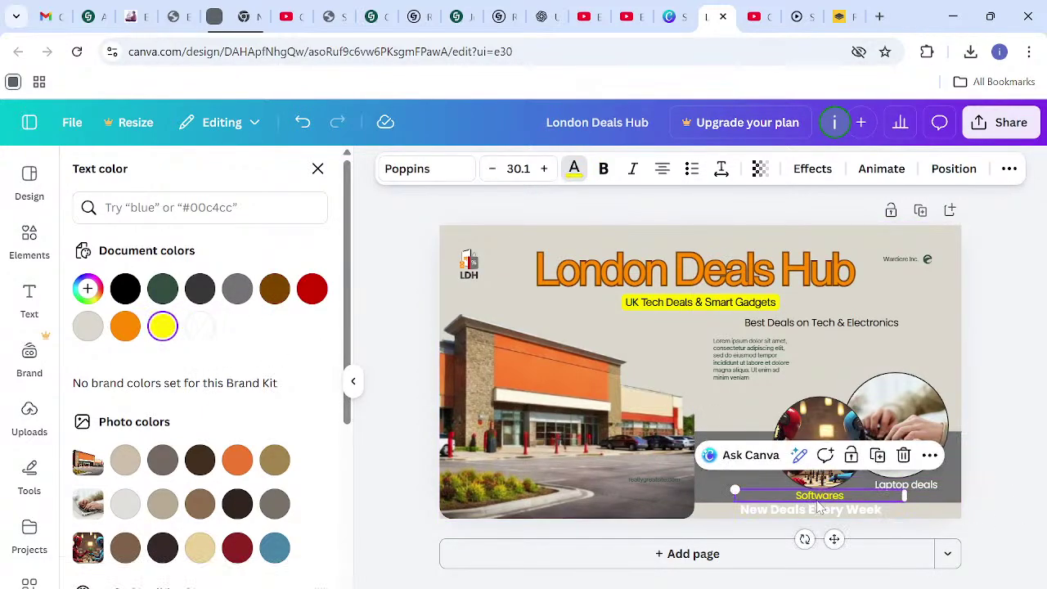
{"action": "left_click", "coordinate": [89, 328]}
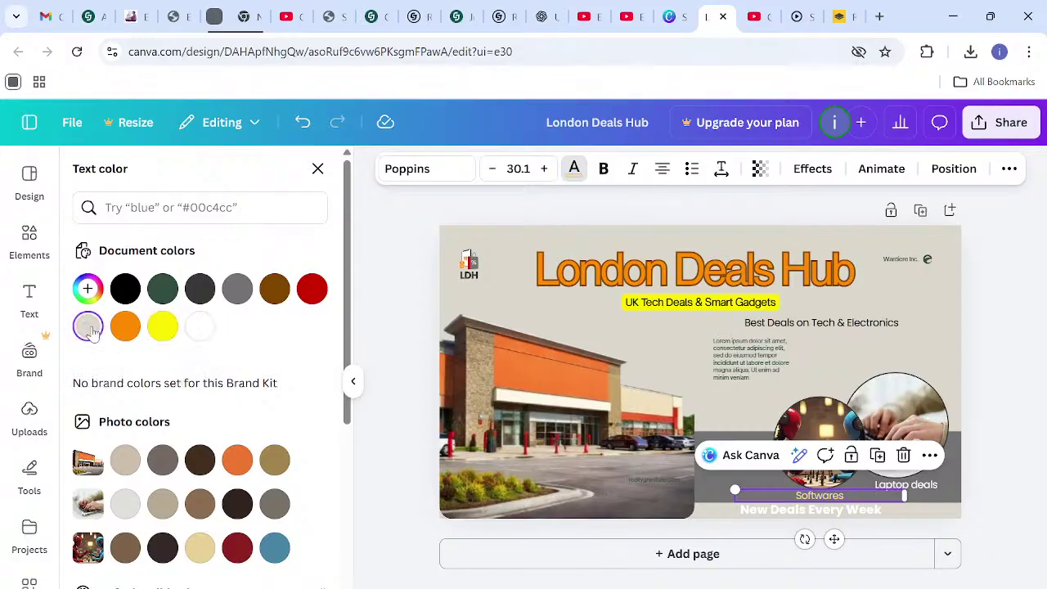
{"action": "left_click", "coordinate": [1008, 451]}
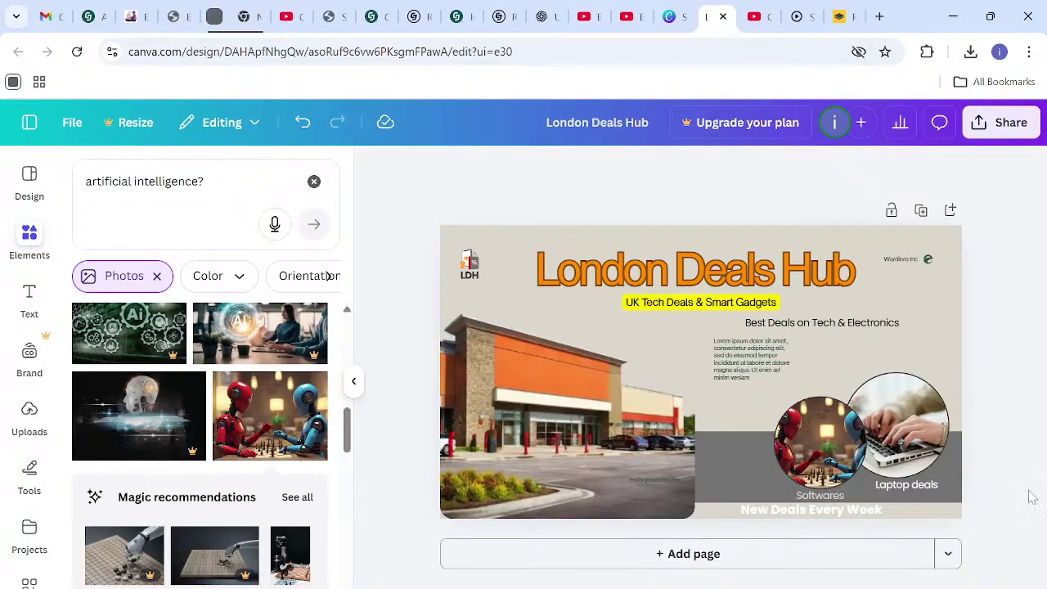
Step: Move the Lorem ipsum paragraph off the slide and delete the Wardiere Inc logo
{"action": "left_click", "coordinate": [744, 357]}
{"action": "left_click_drag", "start_coordinate": [744, 357], "coordinate": [918, 265]}
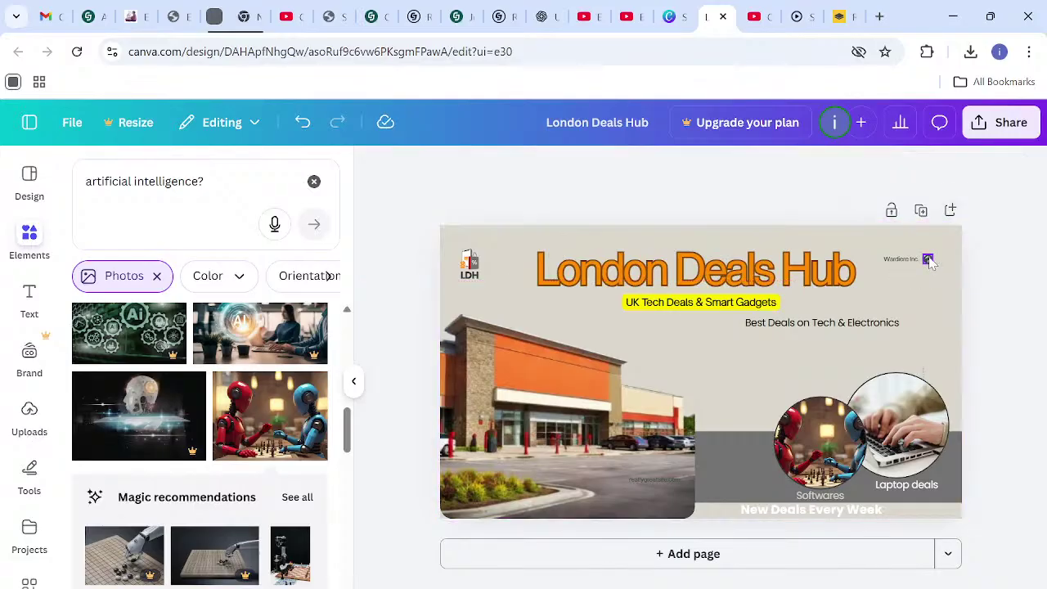
{"action": "left_click", "coordinate": [928, 259]}
{"action": "key", "text": "Delete"}
Step: Fine-tune the positions of the London Deals Hub title and the yellow UK Tech Deals subtitle
{"action": "left_click", "coordinate": [701, 280]}
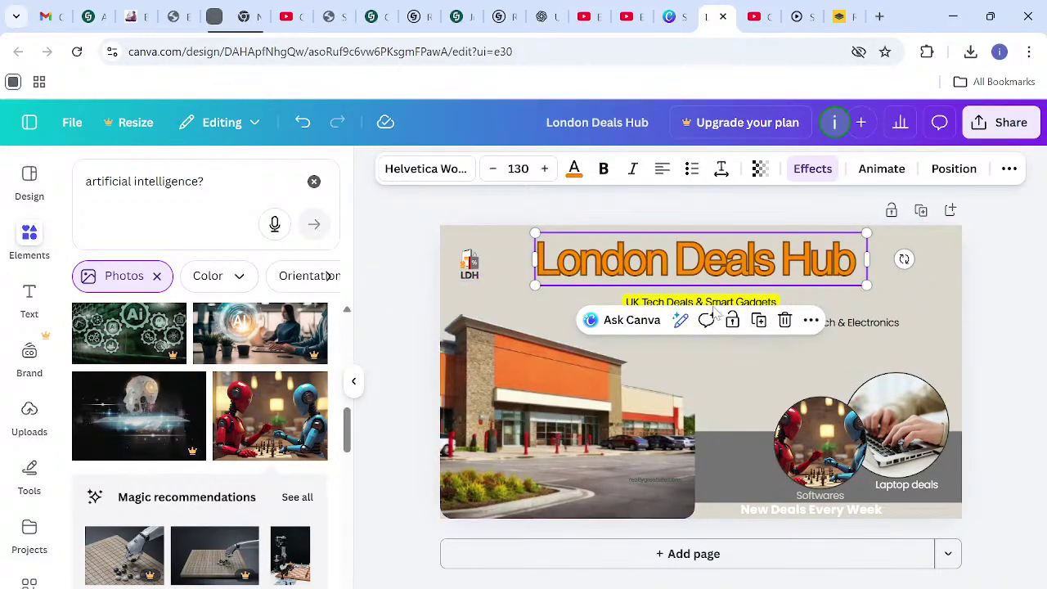
{"action": "left_click_drag", "start_coordinate": [708, 302], "coordinate": [685, 302]}
{"action": "left_click", "coordinate": [978, 285]}
{"action": "left_click", "coordinate": [840, 268]}
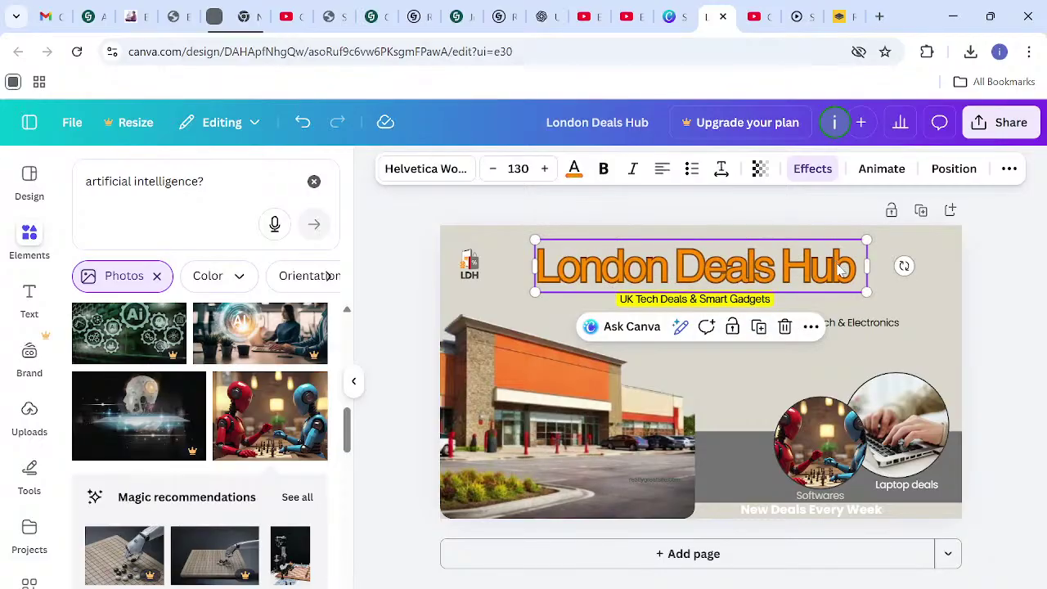
{"action": "left_click_drag", "start_coordinate": [843, 270], "coordinate": [847, 276]}
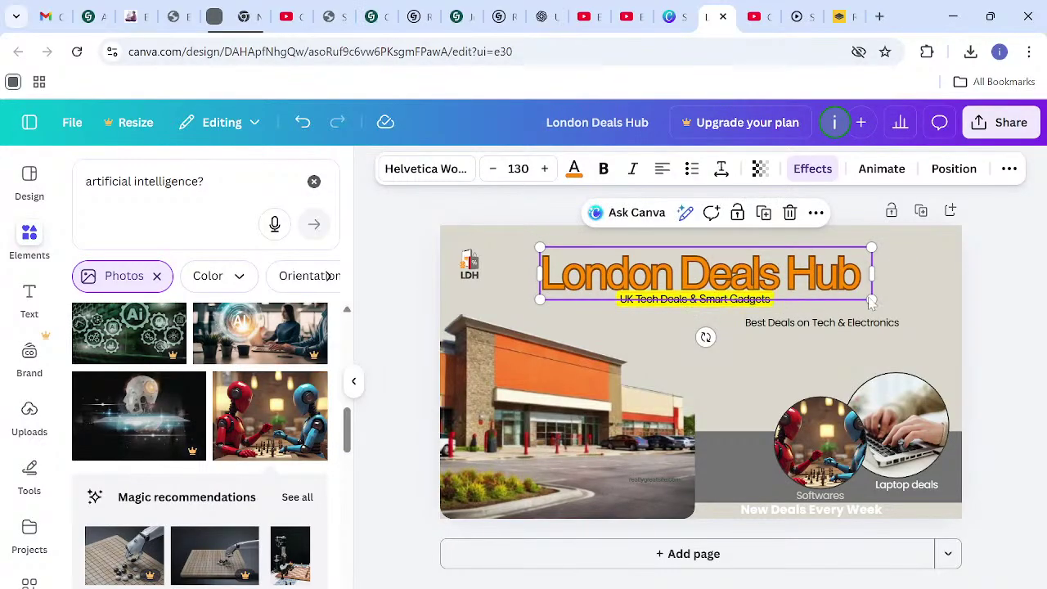
{"action": "left_click", "coordinate": [988, 297]}
{"action": "left_click", "coordinate": [722, 301]}
{"action": "left_click_drag", "start_coordinate": [722, 301], "coordinate": [721, 306]}
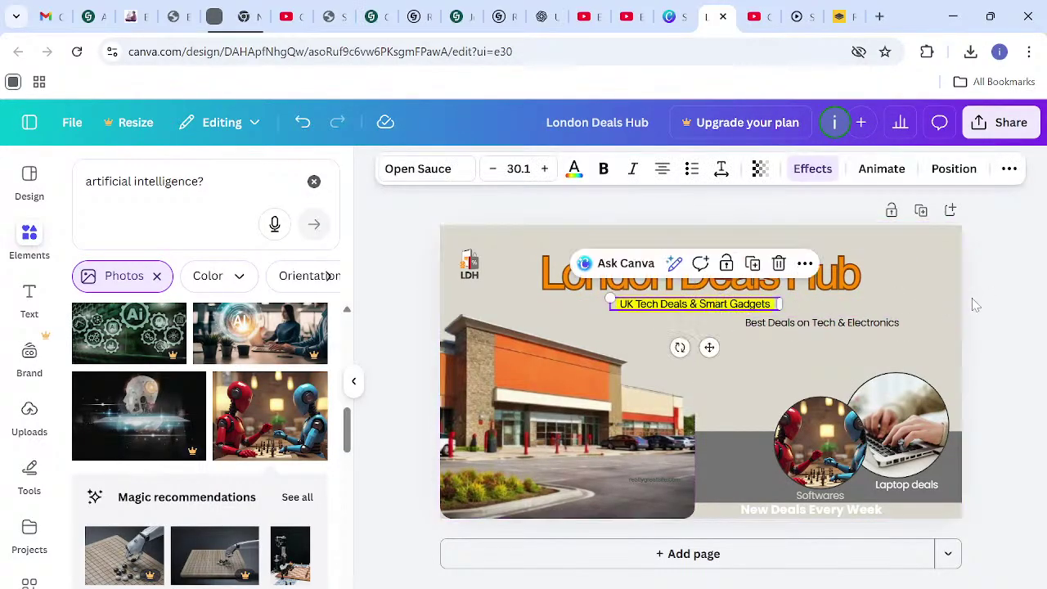
{"action": "left_click", "coordinate": [1011, 292]}
Step: Shift the Best Deals line left and down and place a duplicate just below it
{"action": "left_click", "coordinate": [789, 331]}
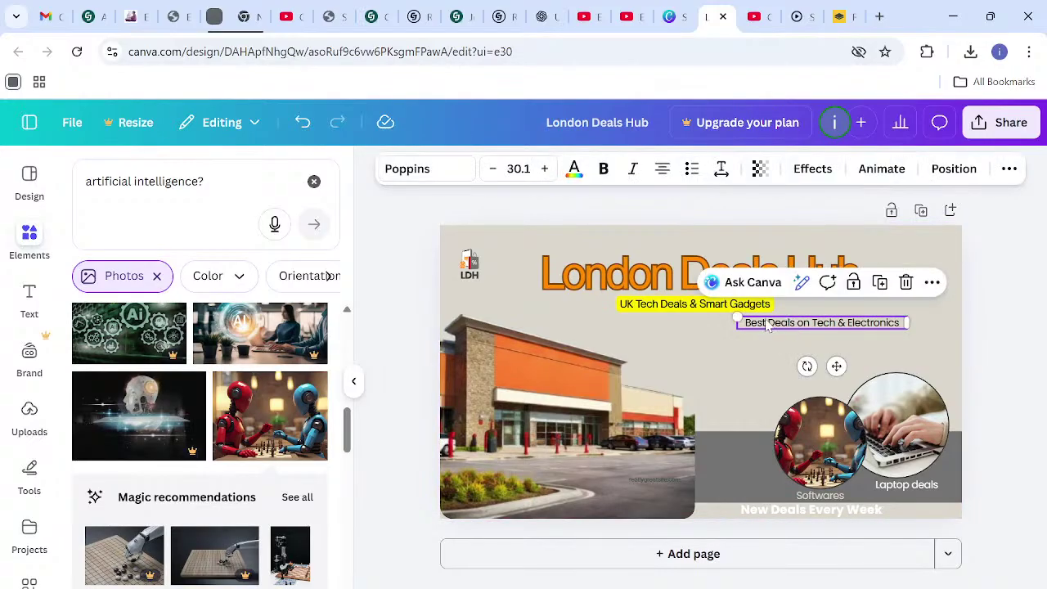
{"action": "left_click_drag", "start_coordinate": [765, 319], "coordinate": [733, 325]}
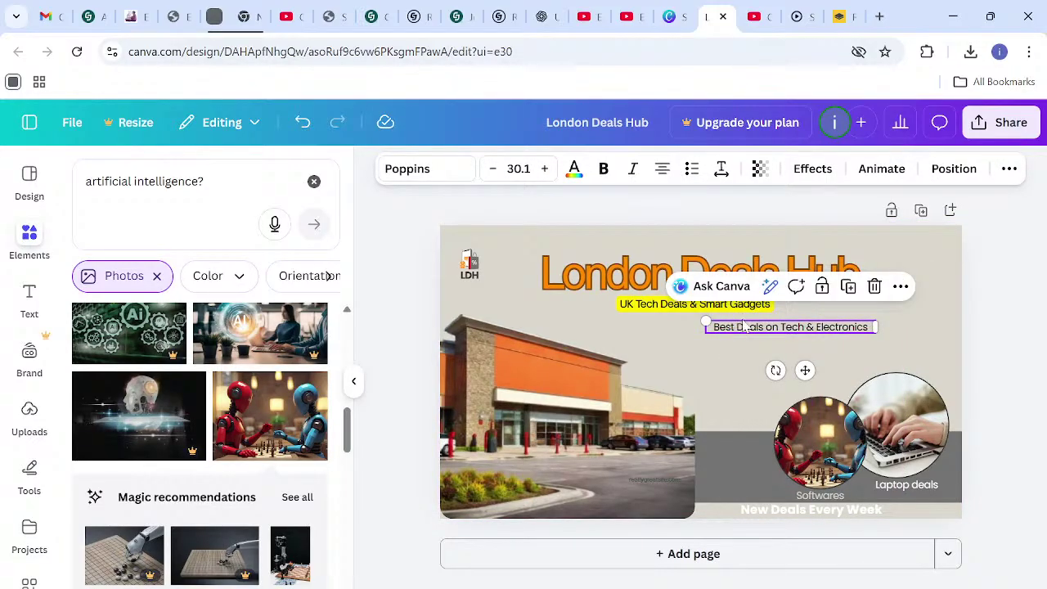
{"action": "left_click_drag", "start_coordinate": [743, 326], "coordinate": [812, 343]}
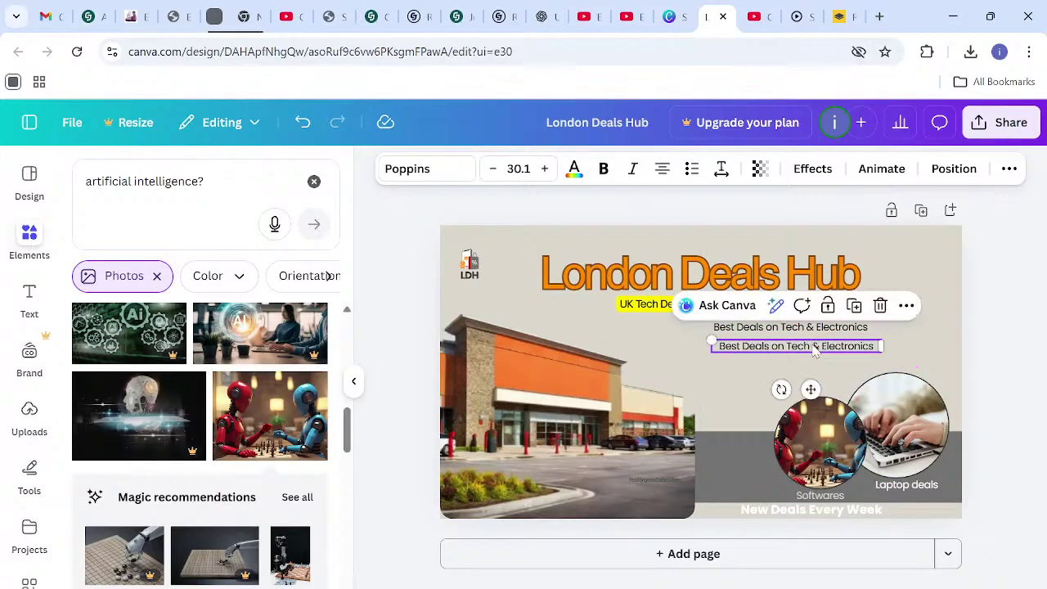
{"action": "left_click", "coordinate": [546, 16]}
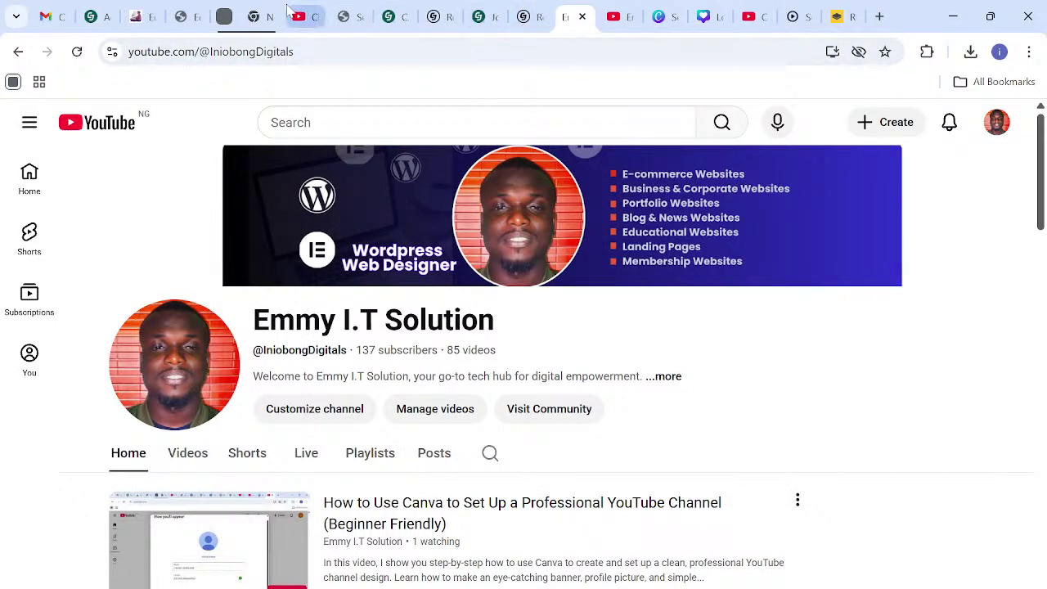
Step: Switch to the Sora image page, close the unused blank tab and open a new one
{"action": "left_click", "coordinate": [787, 19]}
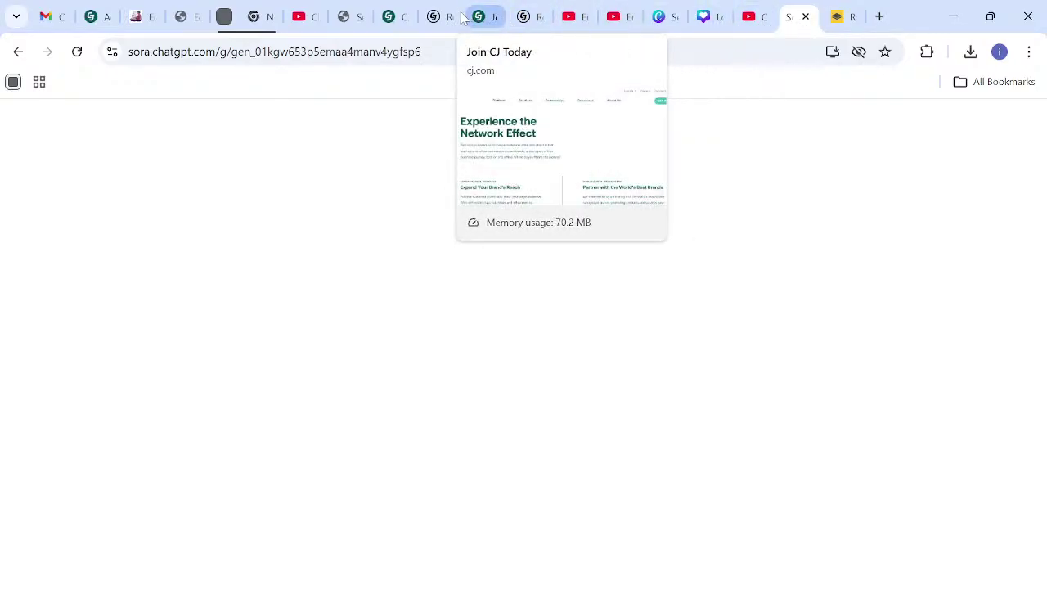
{"action": "middle_click", "coordinate": [255, 16]}
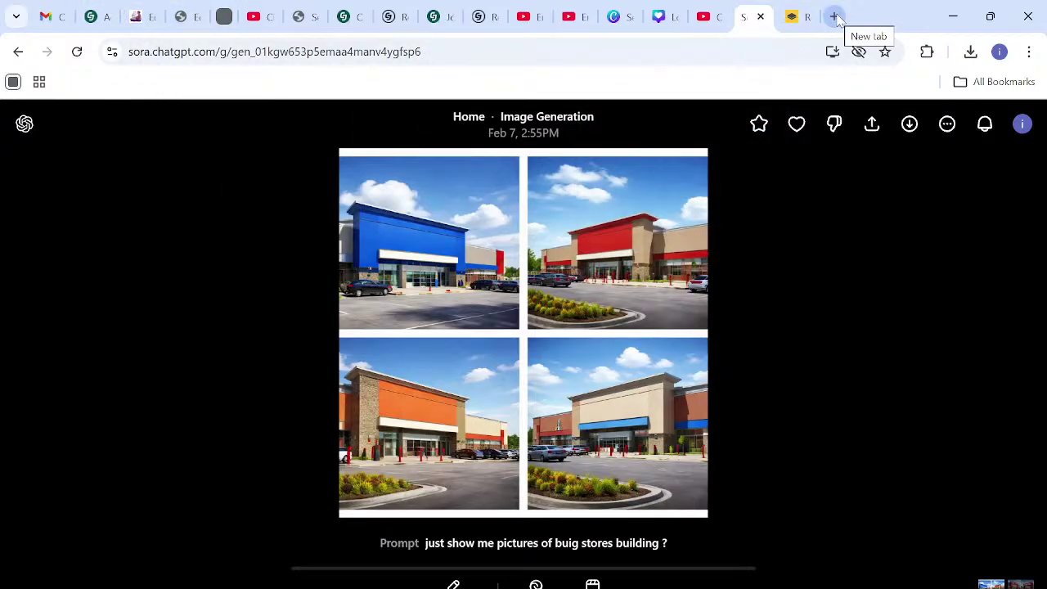
{"action": "left_click", "coordinate": [835, 16]}
Step: Go to chatgpt.com in the new tab
{"action": "left_click", "coordinate": [725, 49]}
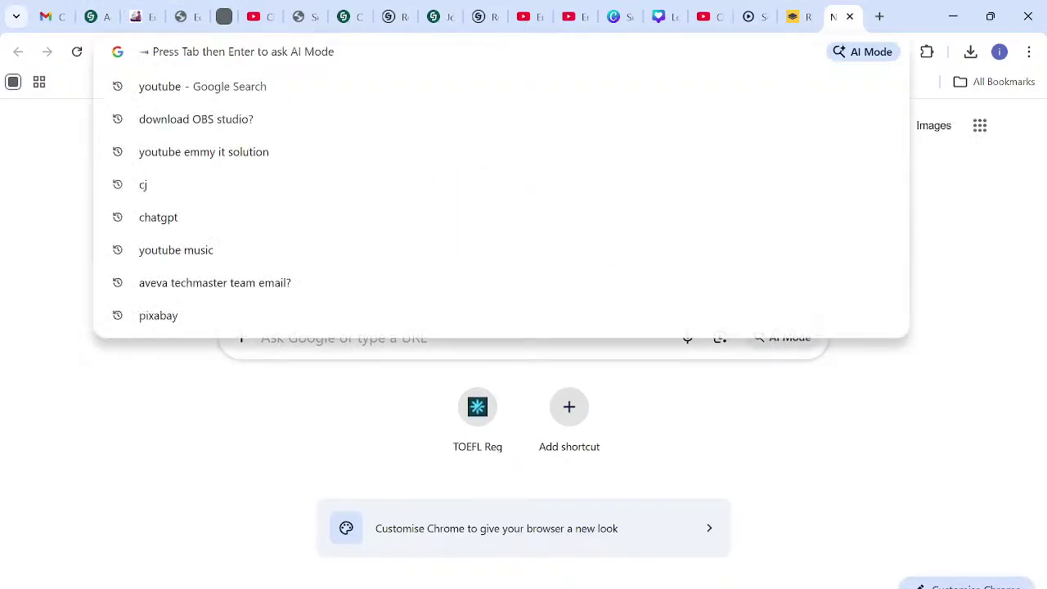
{"action": "type", "text": "chat"}
{"action": "key", "text": "Return"}
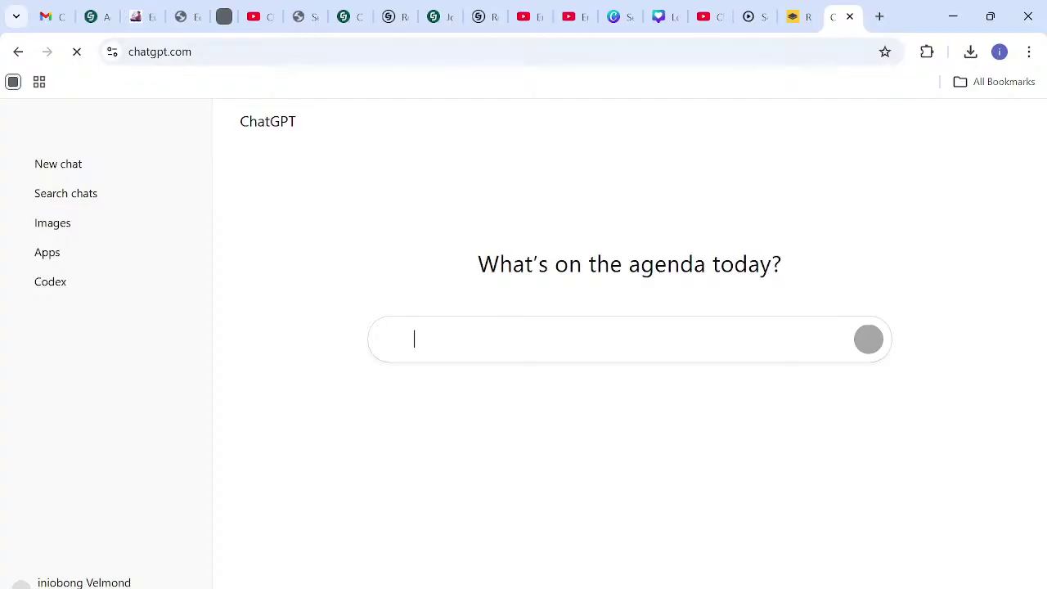
Step: Ask for store titles for London Deals Hub, which sells softwares, IT gadgets and more
{"action": "type", "text": "I want you to generate w"}
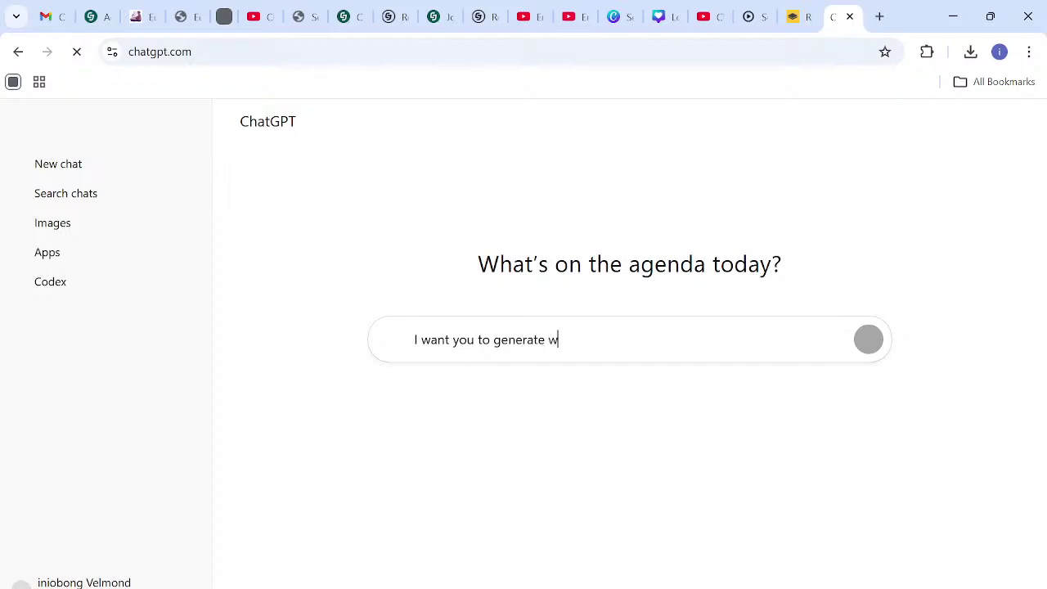
{"action": "type", "text": "hat I sell in my stor"}
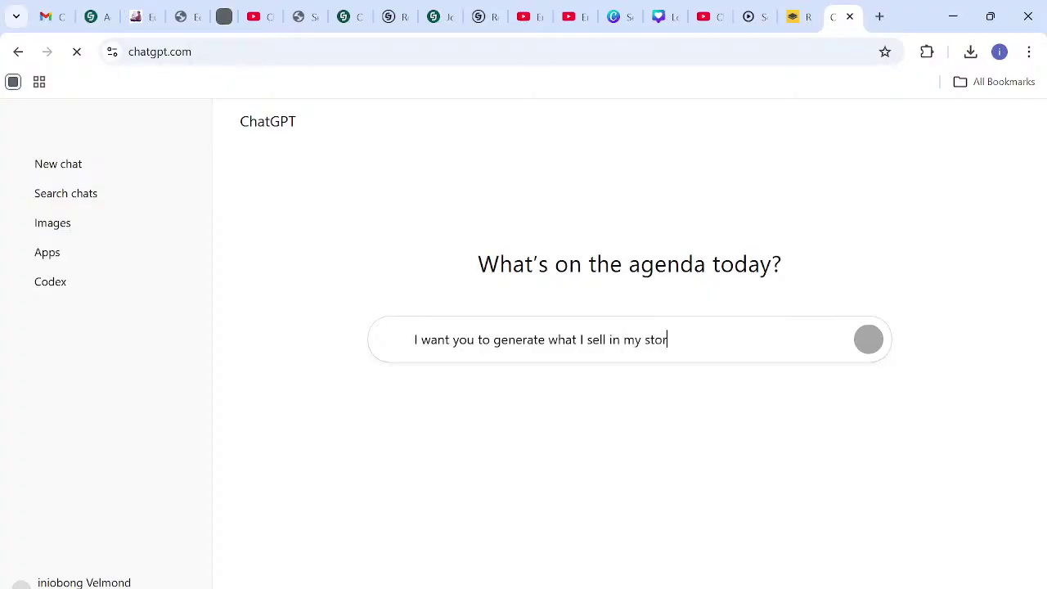
{"action": "type", "text": "e title"}
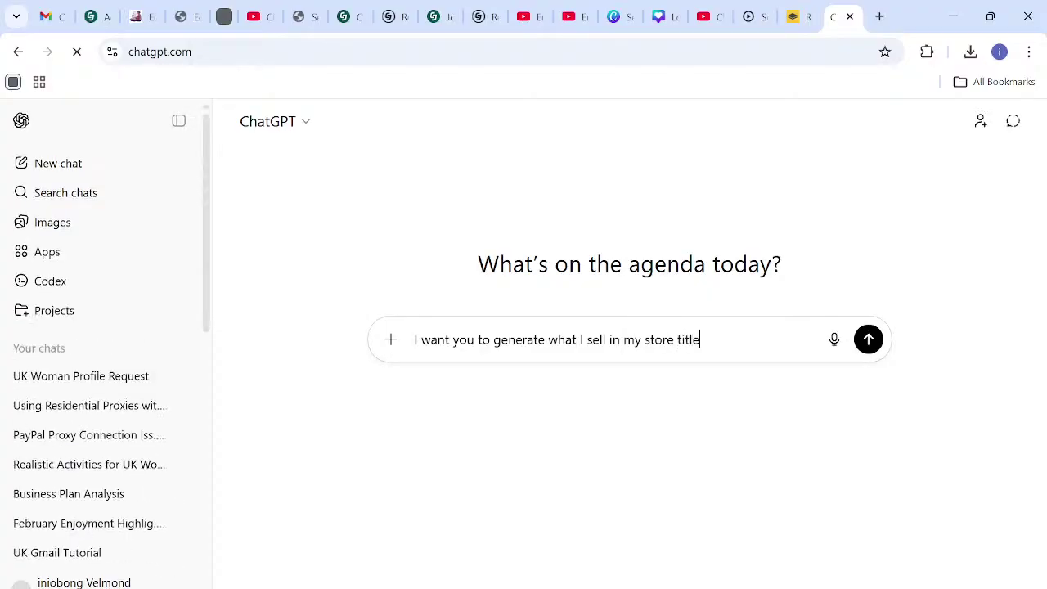
{"action": "type", "text": " lond"}
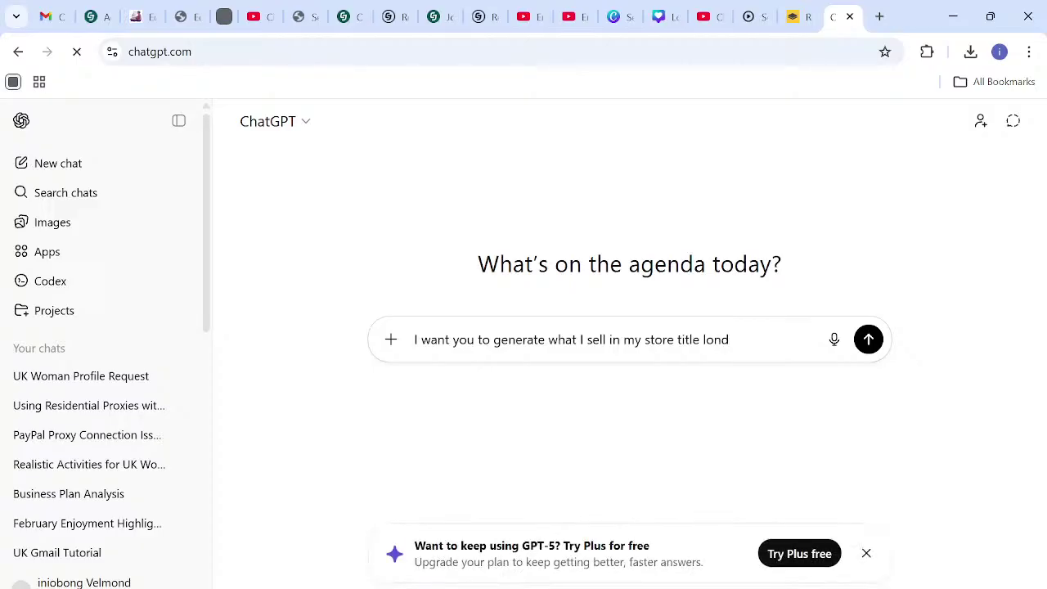
{"action": "type", "text": "on deals h"}
{"action": "type", "text": "ub, i sell soft"}
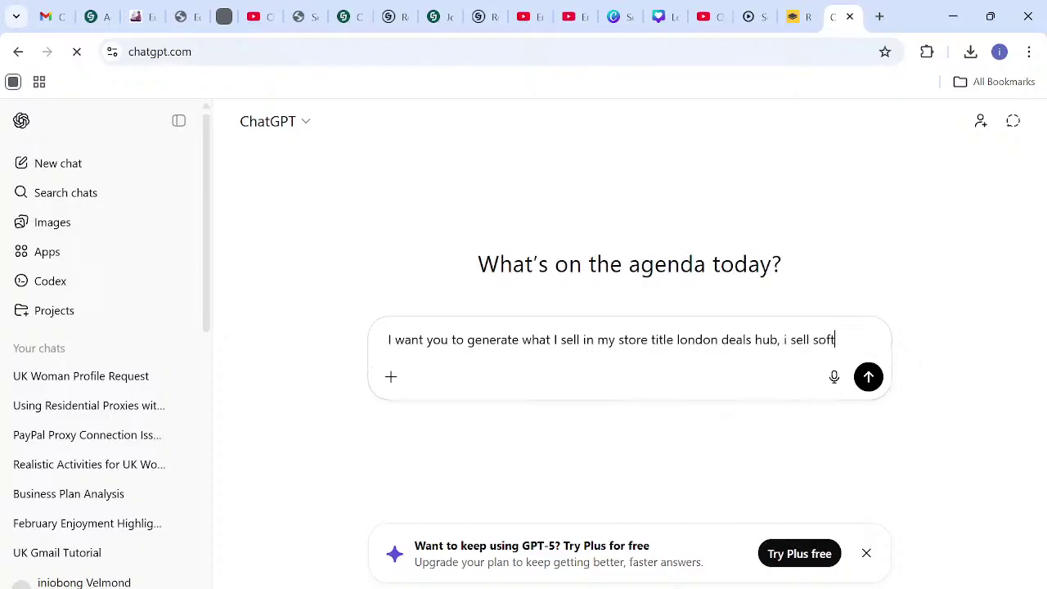
{"action": "type", "text": "wares, It "}
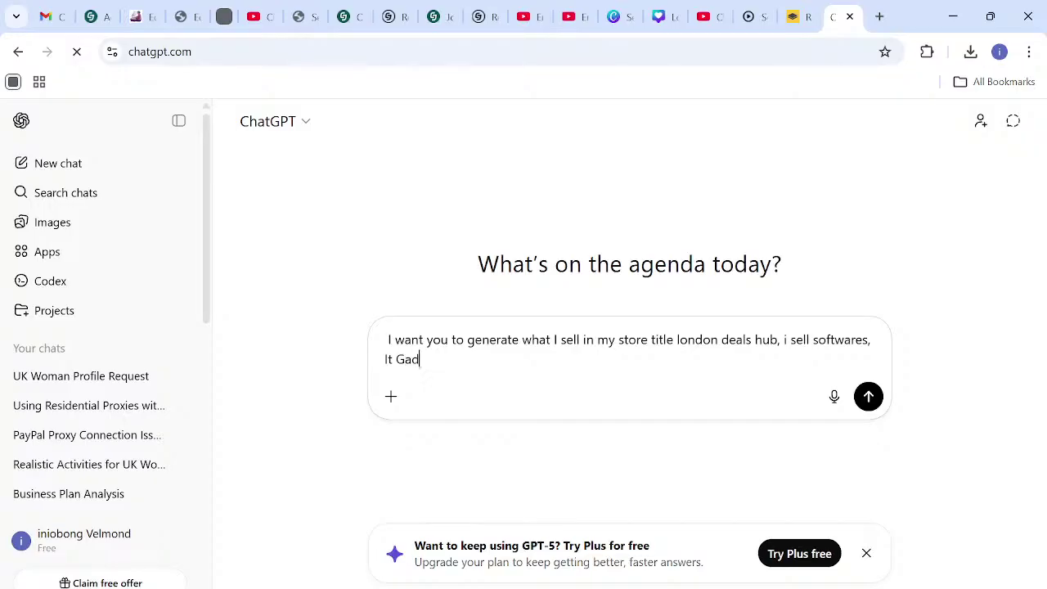
{"action": "type", "text": "Gadgets , heat"}
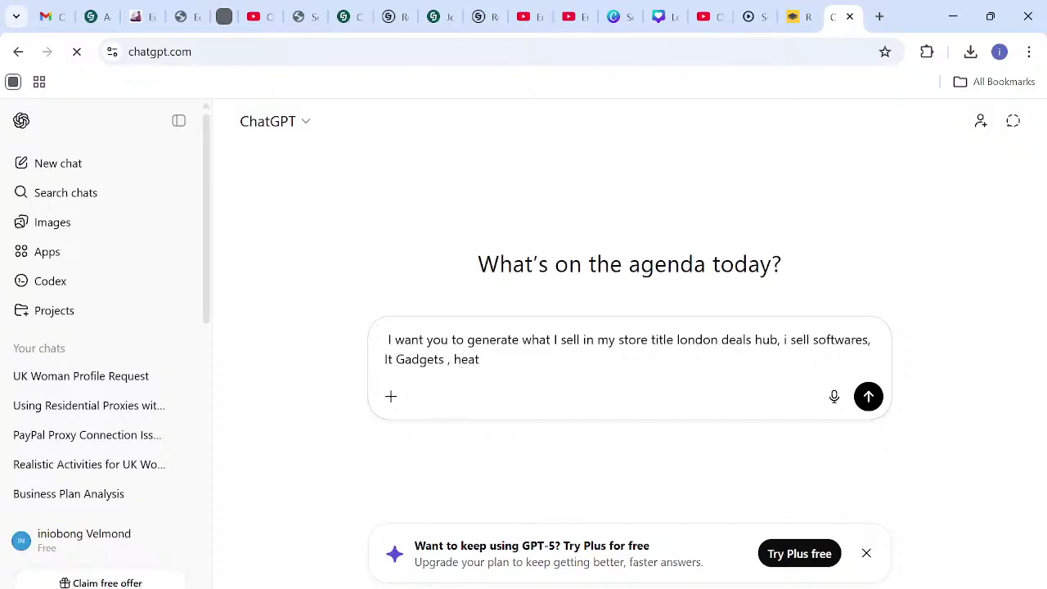
{"action": "type", "text": "h product"}
{"action": "key", "text": "BackSpace"}
{"action": "key", "text": "BackSpace"}
{"action": "key", "text": "BackSpace"}
{"action": "key", "text": "BackSpace"}
{"action": "key", "text": "BackSpace"}
{"action": "key", "text": "BackSpace"}
{"action": "key", "text": "BackSpace"}
{"action": "key", "text": "BackSpace"}
{"action": "key", "text": "BackSpace"}
{"action": "key", "text": "BackSpace"}
{"action": "type", "text": "twares and "}
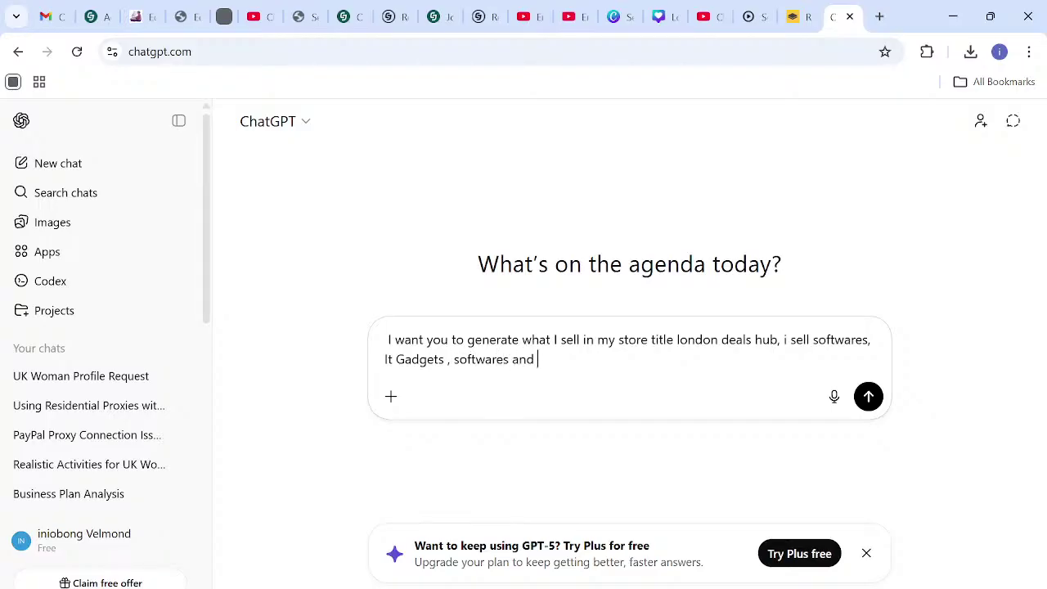
{"action": "type", "text": "more"}
{"action": "key", "text": "Return"}
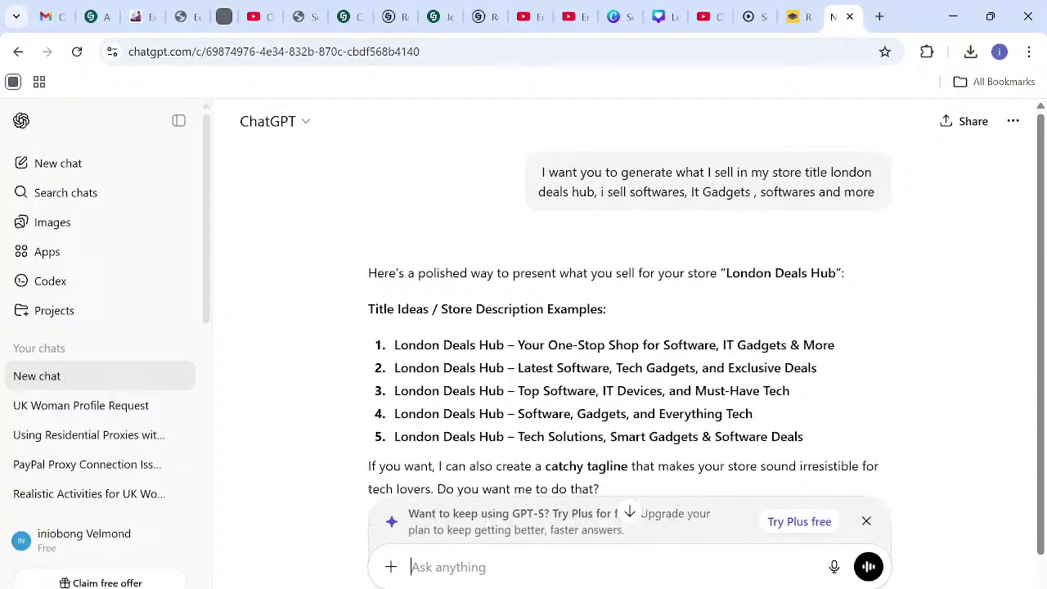
Step: Copy the third title idea's tagline and send it back with 'list this ?'
{"action": "left_click_drag", "start_coordinate": [520, 391], "coordinate": [808, 399]}
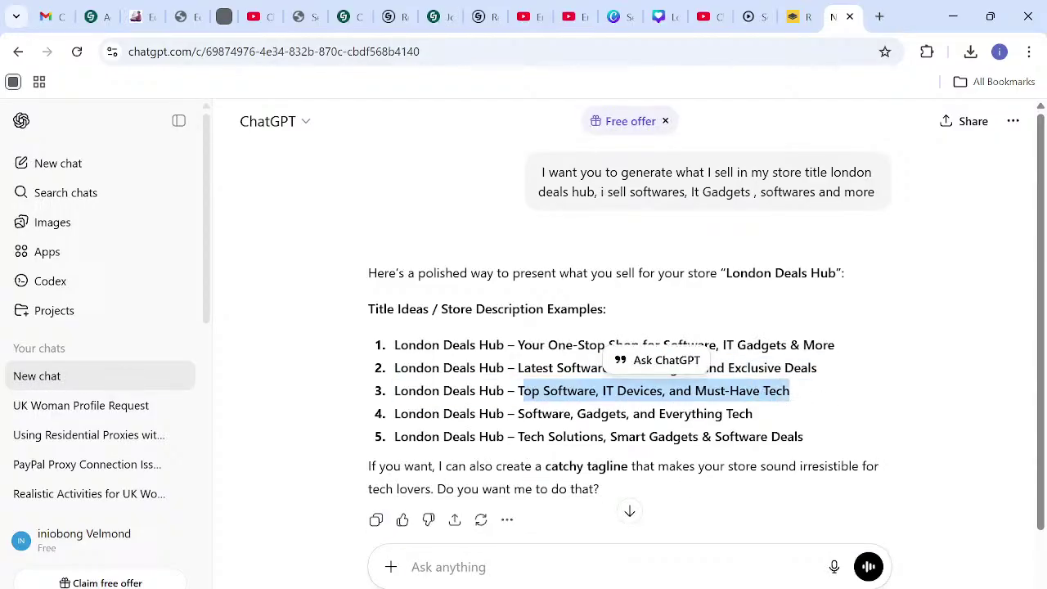
{"action": "left_click", "coordinate": [521, 393]}
{"action": "left_click_drag", "start_coordinate": [521, 393], "coordinate": [834, 393]}
{"action": "key", "text": "ctrl+c"}
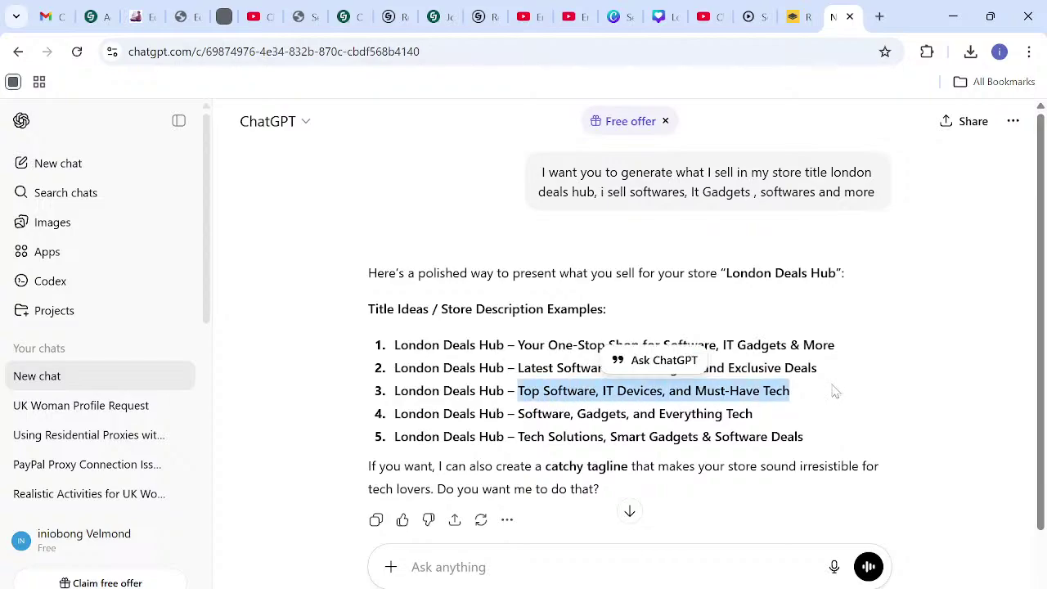
{"action": "left_click", "coordinate": [412, 567]}
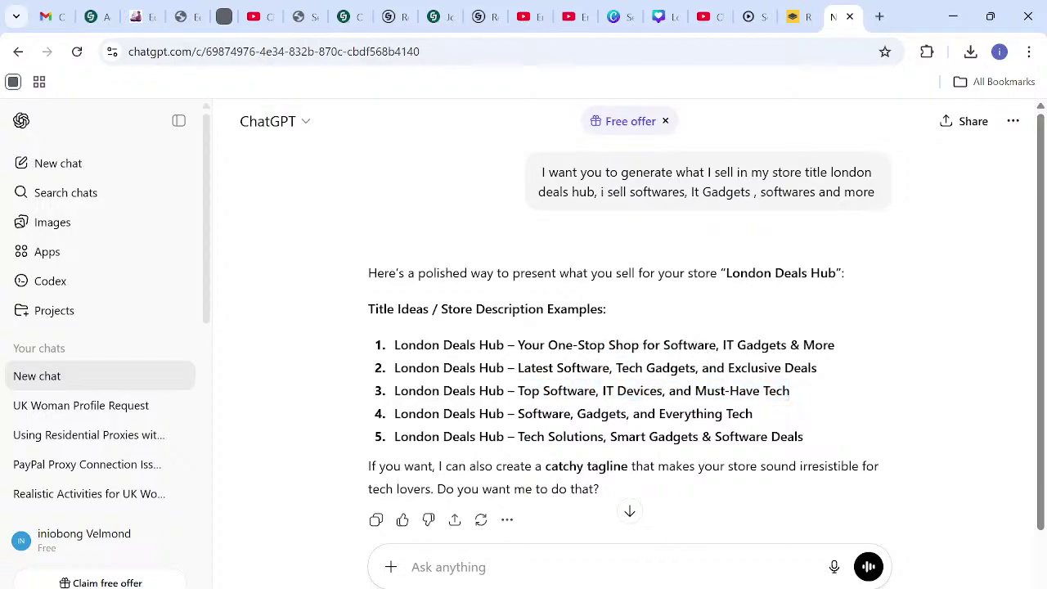
{"action": "key", "text": "ctrl+v"}
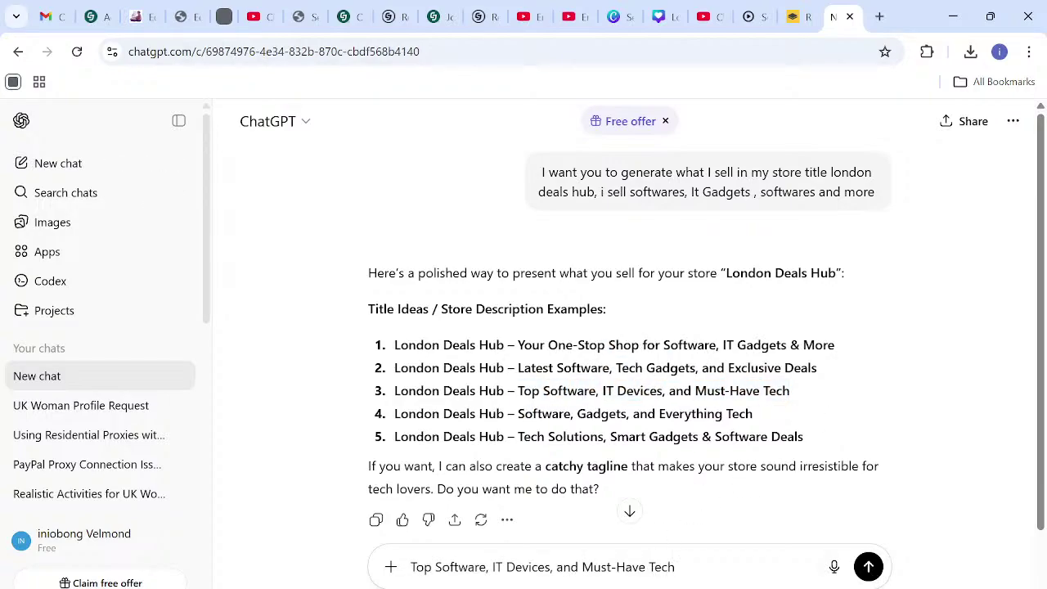
{"action": "type", "text": "list this ?"}
{"action": "key", "text": "Return"}
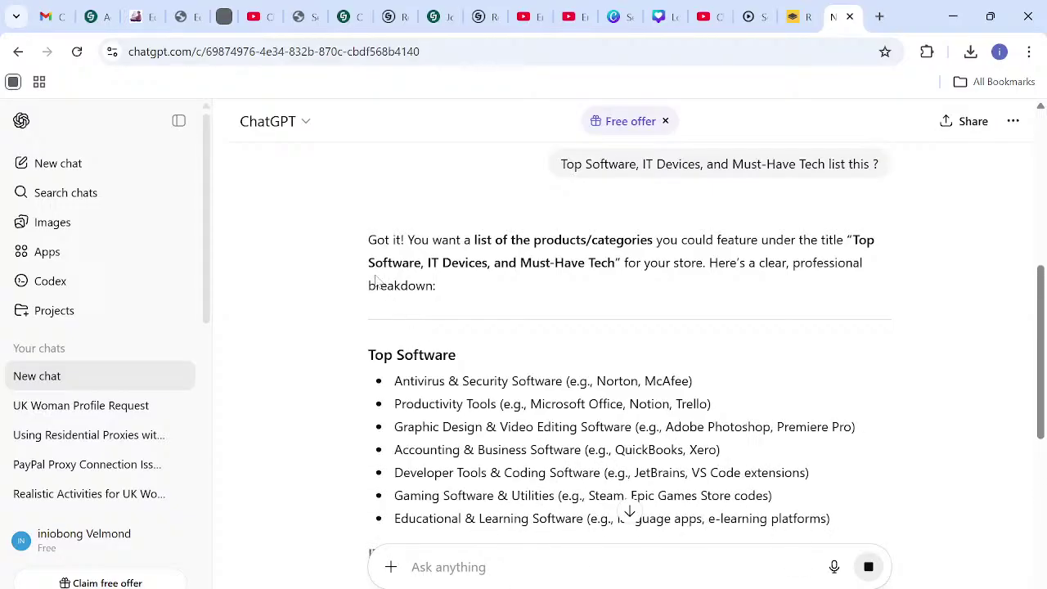
Step: Ask again for a plain category list rather than a list of software
{"action": "left_click_drag", "start_coordinate": [378, 284], "coordinate": [519, 262]}
{"action": "left_click", "coordinate": [634, 280]}
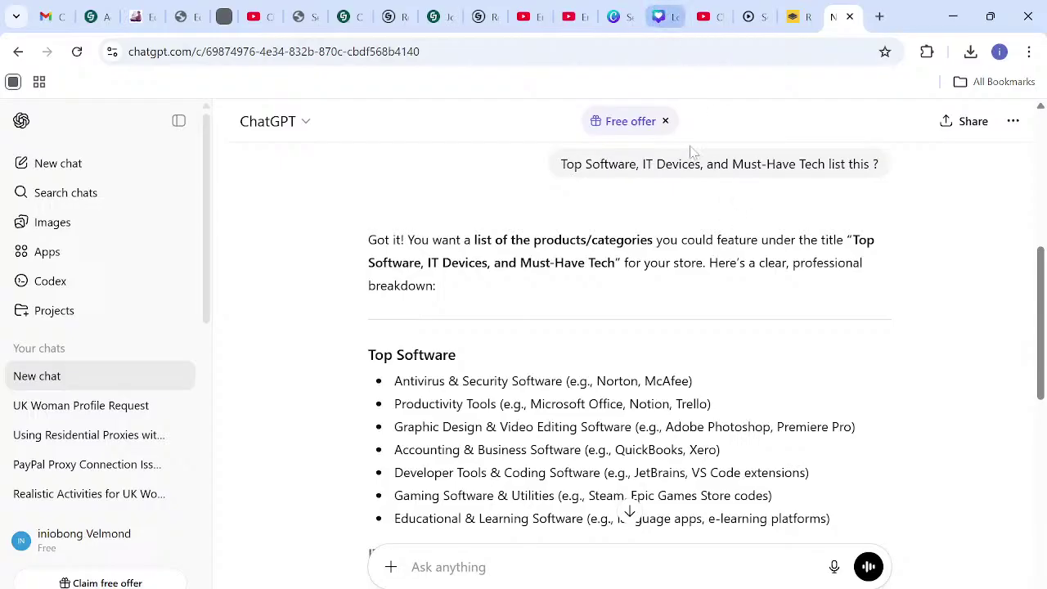
{"action": "left_click_drag", "start_coordinate": [852, 240], "coordinate": [615, 263]}
{"action": "key", "text": "ctrl+c"}
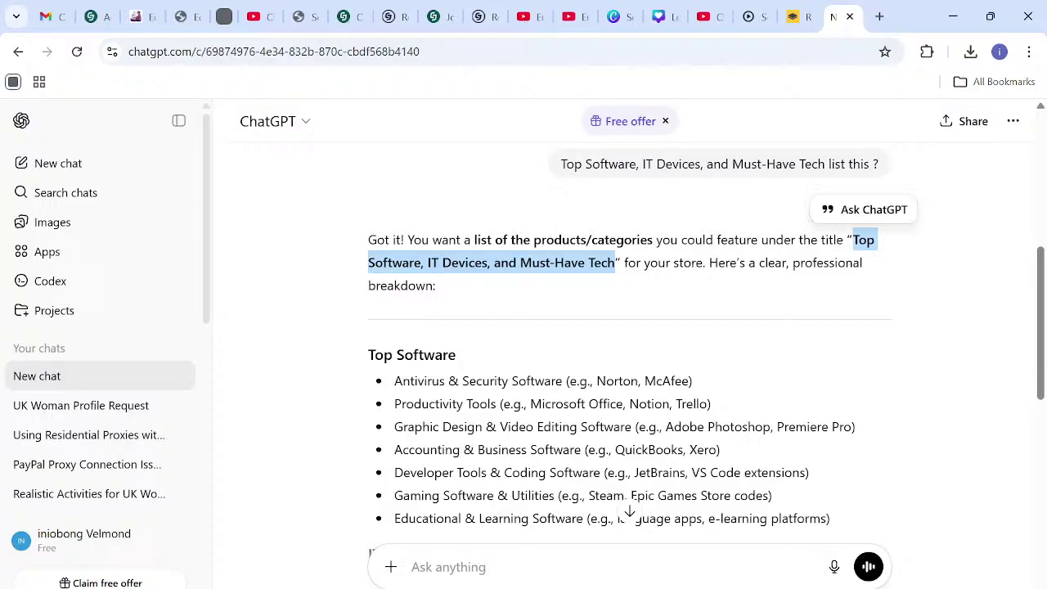
{"action": "left_click", "coordinate": [441, 567]}
{"action": "type", "text": "list this"}
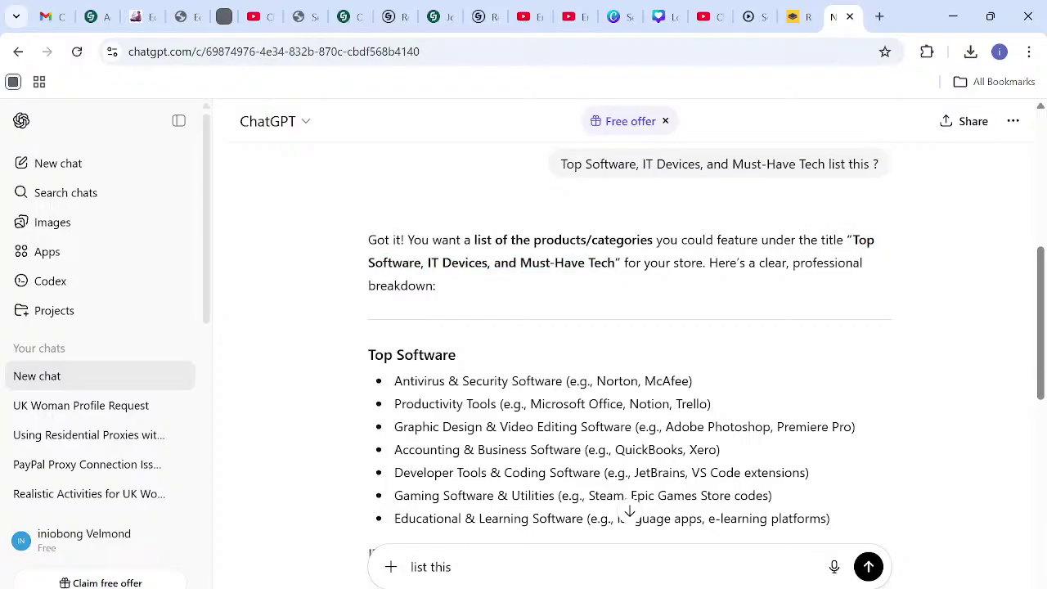
{"action": "type", "text": " out not listing software :"}
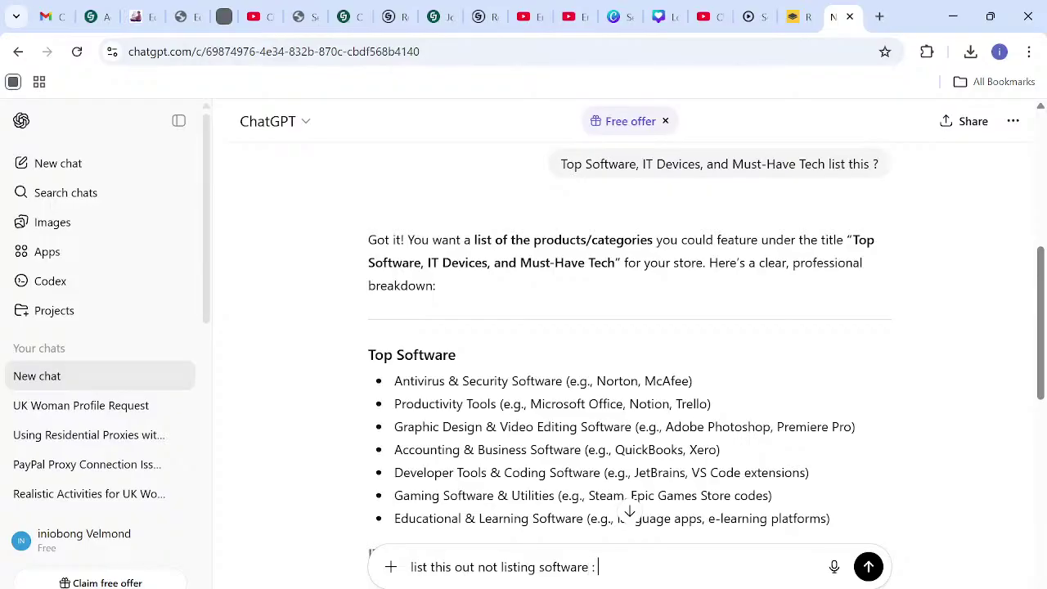
{"action": "key", "text": "ctrl+v"}
{"action": "key", "text": "Return"}
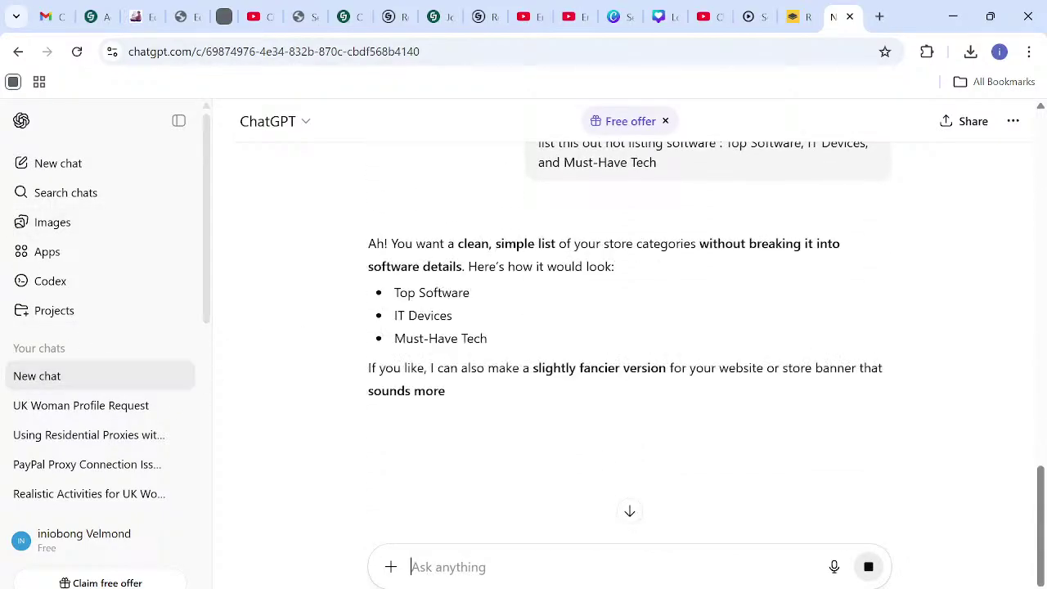
Step: Copy the three categories: Top Software, IT Devices, Must-Have Tech
{"action": "left_click_drag", "start_coordinate": [385, 295], "coordinate": [493, 347]}
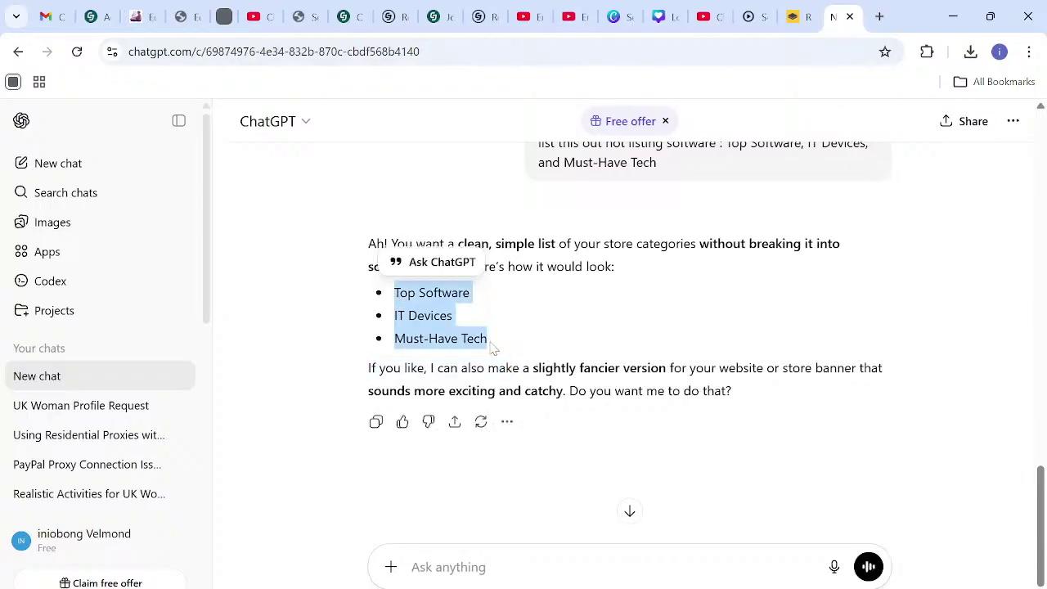
{"action": "right_click", "coordinate": [457, 339]}
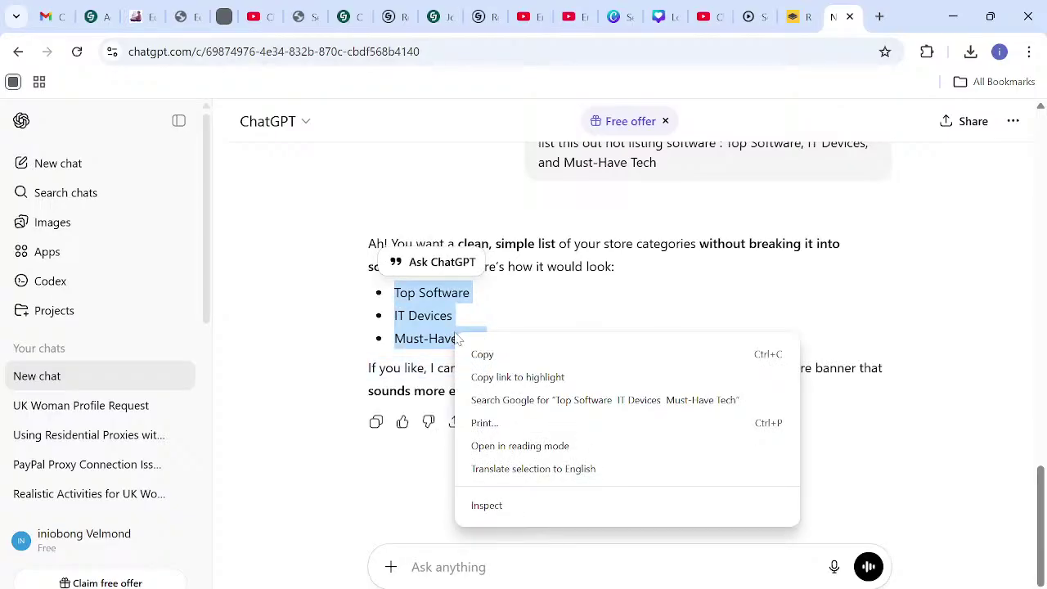
{"action": "left_click", "coordinate": [483, 354]}
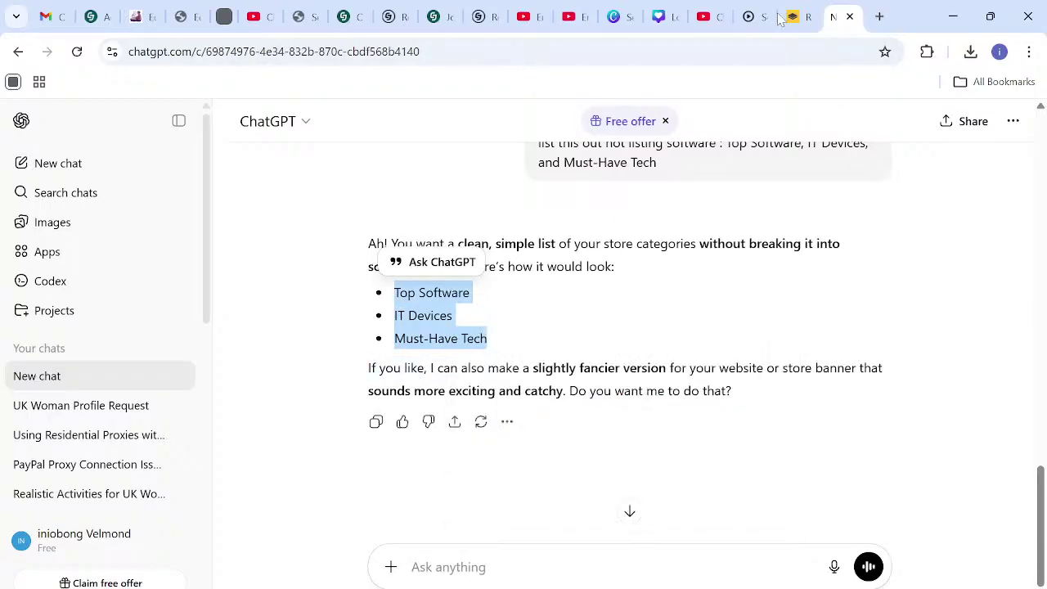
Step: Paste the category bullets over the duplicate line, left-align them, enlarge to 34.6 and position beneath
{"action": "left_click", "coordinate": [652, 17]}
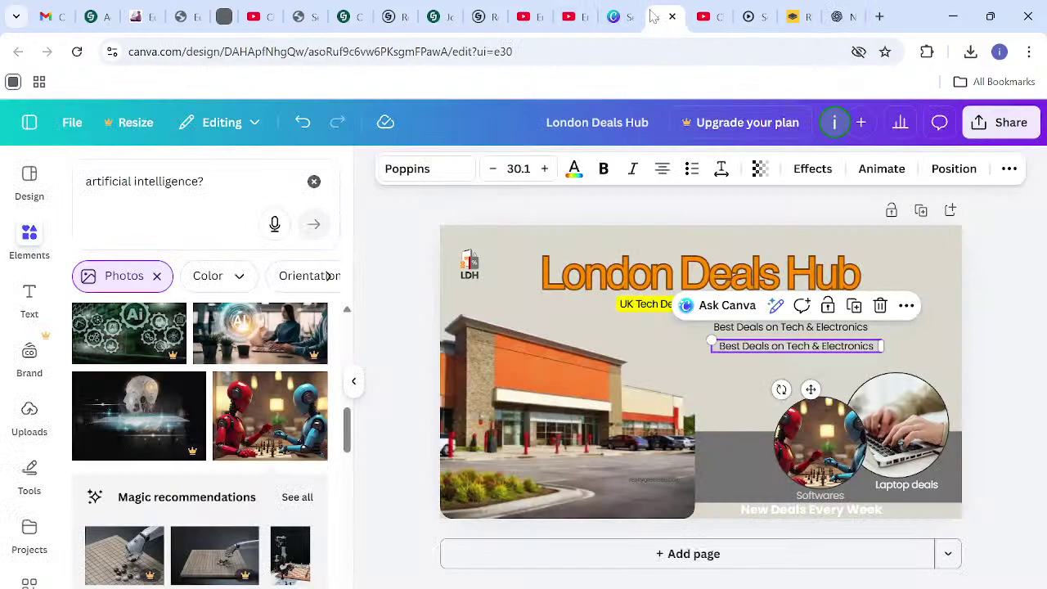
{"action": "double_click", "coordinate": [791, 350]}
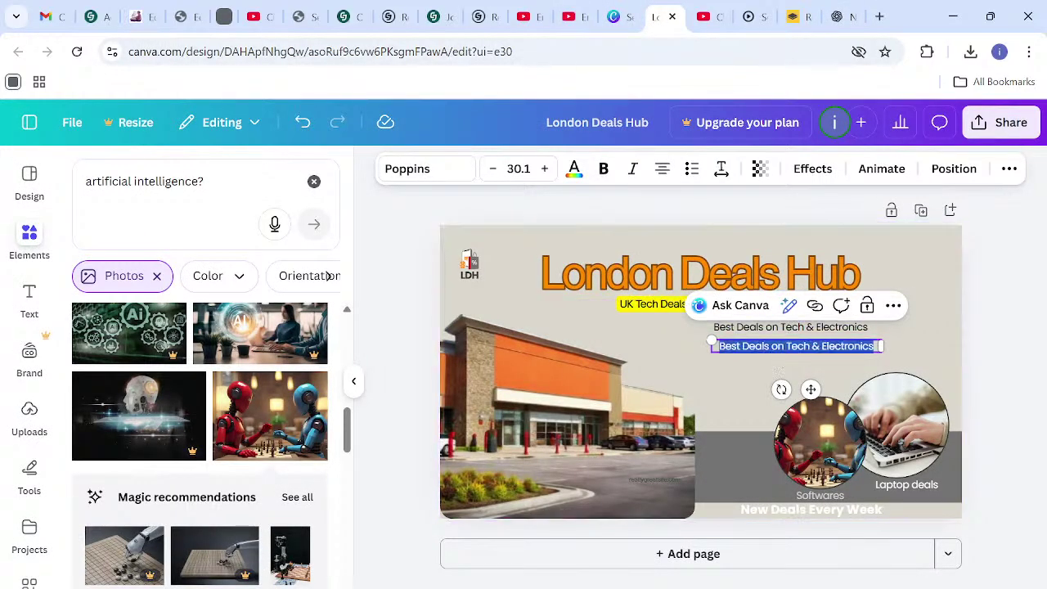
{"action": "key", "text": "ctrl+v"}
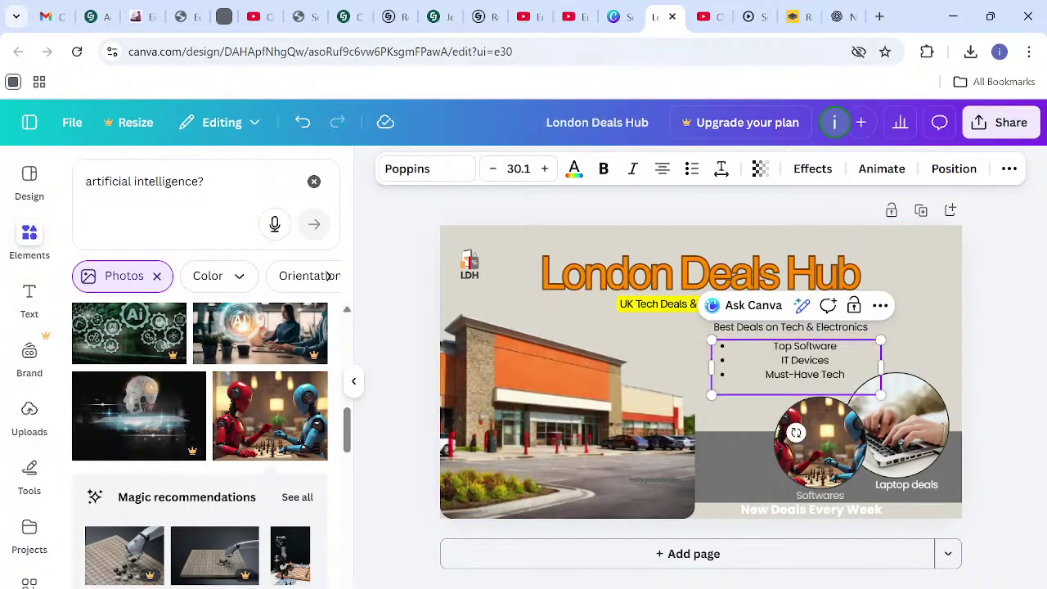
{"action": "left_click", "coordinate": [1015, 335]}
{"action": "left_click", "coordinate": [823, 378]}
{"action": "left_click_drag", "start_coordinate": [822, 378], "coordinate": [784, 393]}
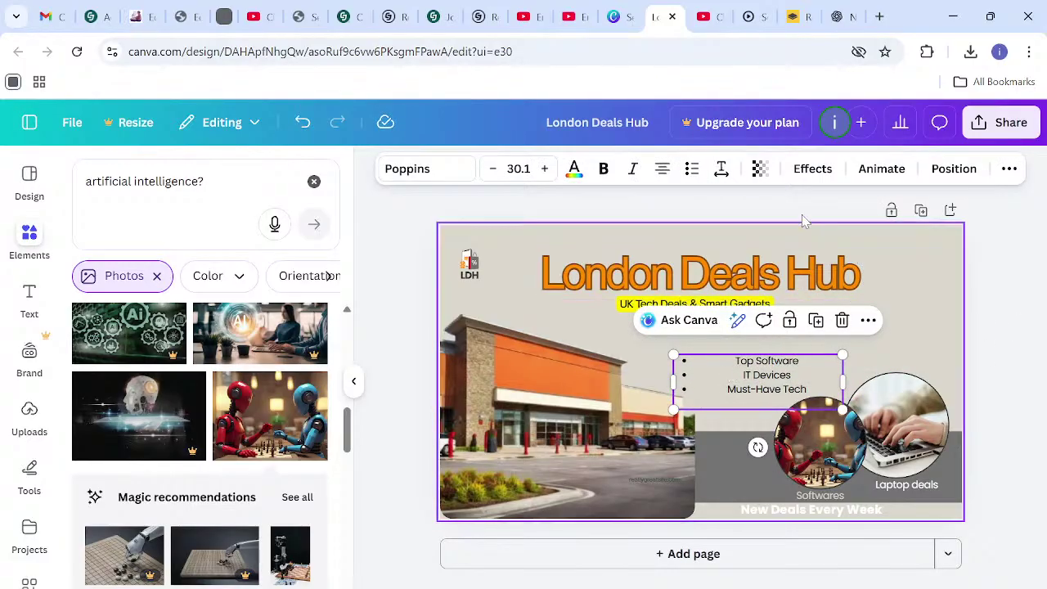
{"action": "left_click", "coordinate": [661, 172]}
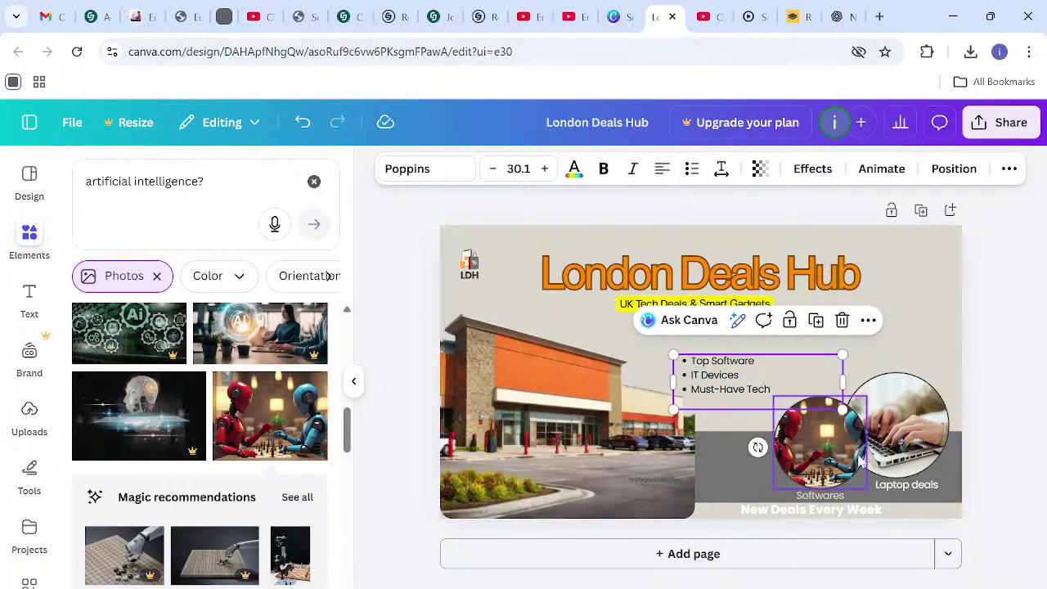
{"action": "left_click_drag", "start_coordinate": [730, 383], "coordinate": [758, 372]}
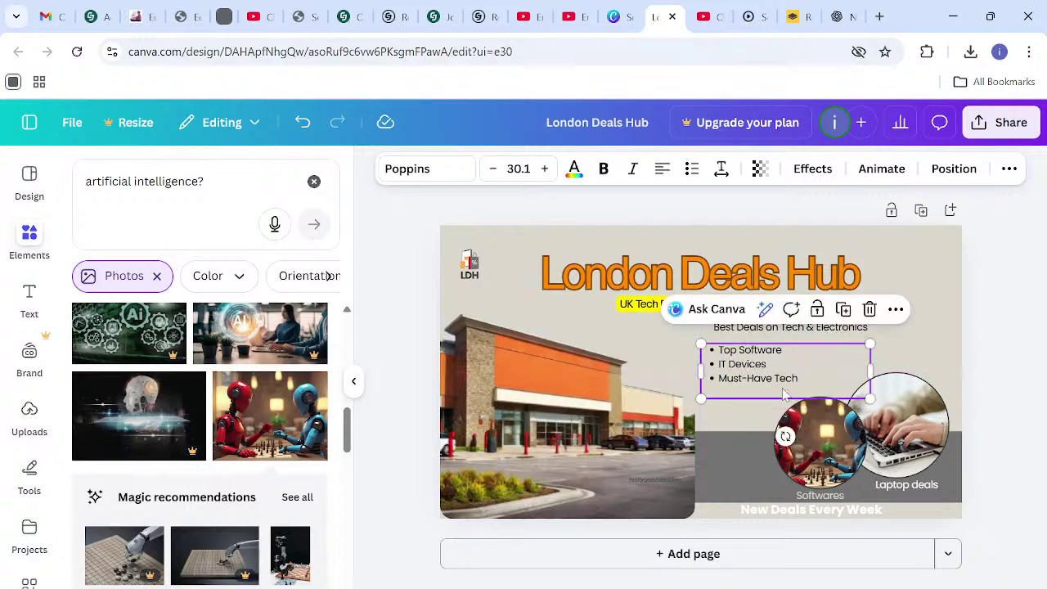
{"action": "left_click_drag", "start_coordinate": [886, 401], "coordinate": [896, 407]}
{"action": "left_click_drag", "start_coordinate": [732, 365], "coordinate": [733, 365]}
{"action": "left_click", "coordinate": [1003, 348]}
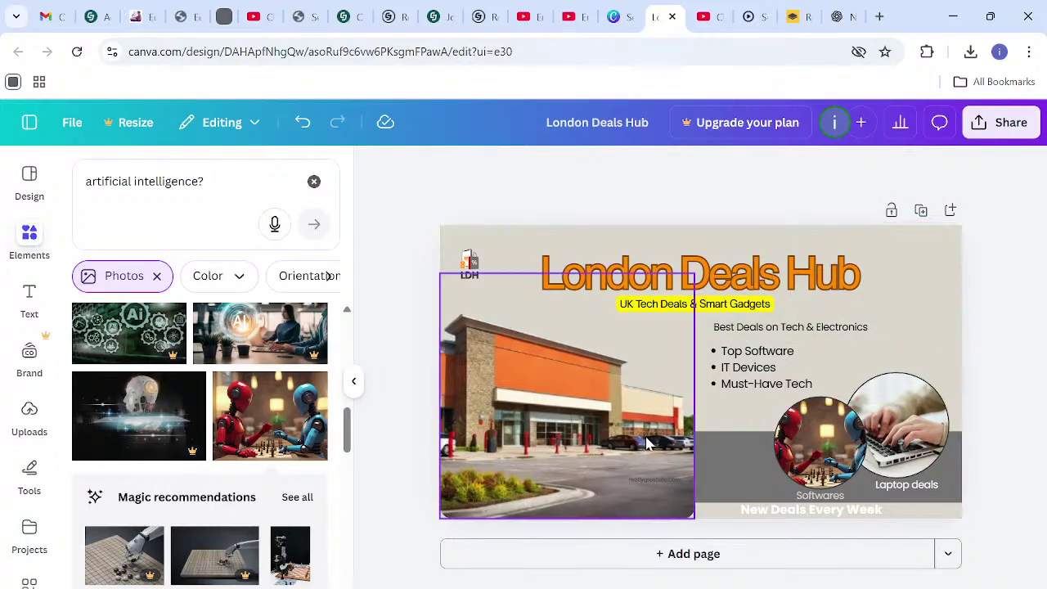
Step: Reposition the storefront photo left, then nudge it back up below the yellow tagline
{"action": "left_click_drag", "start_coordinate": [647, 443], "coordinate": [634, 469]}
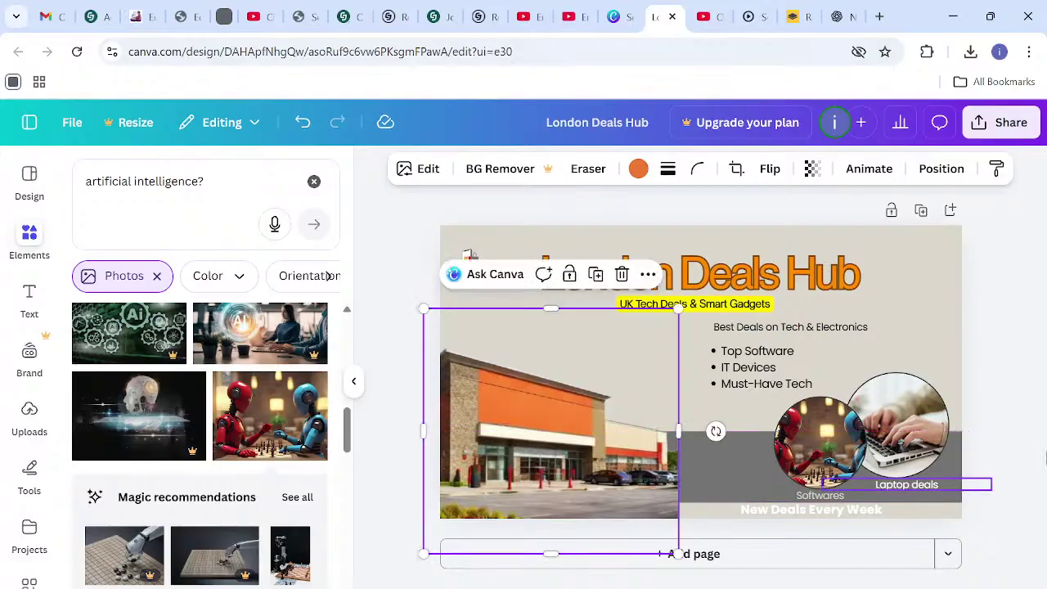
{"action": "left_click", "coordinate": [1014, 378]}
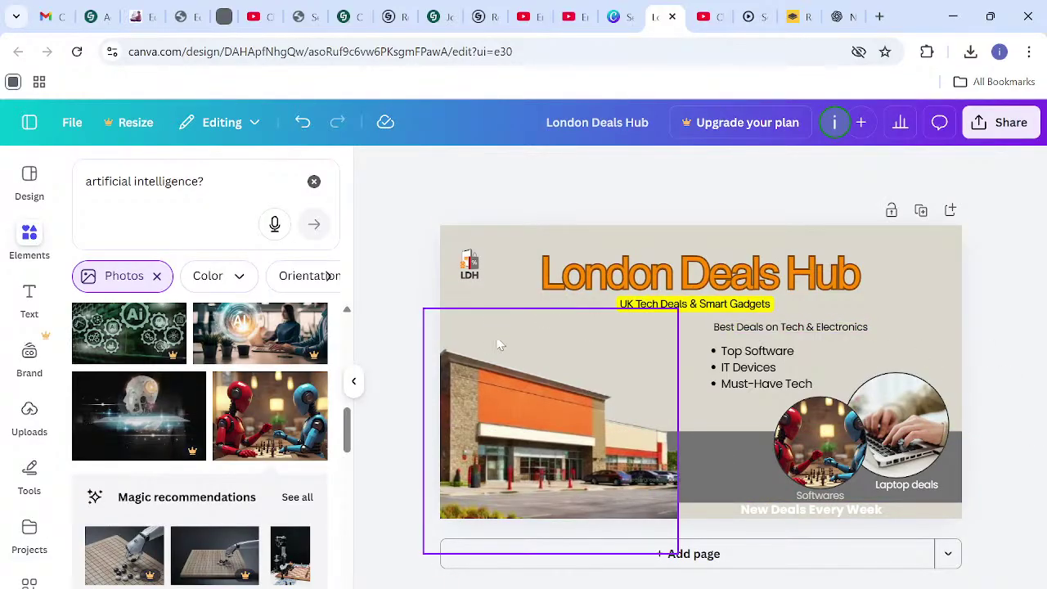
{"action": "left_click", "coordinate": [547, 363]}
{"action": "left_click_drag", "start_coordinate": [547, 363], "coordinate": [546, 344]}
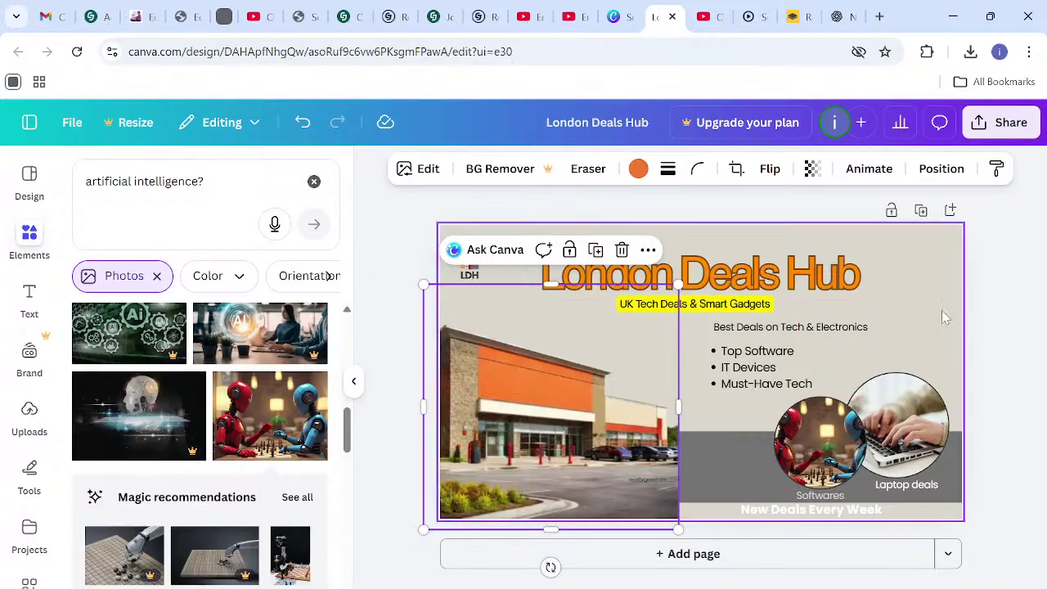
{"action": "left_click", "coordinate": [1012, 293]}
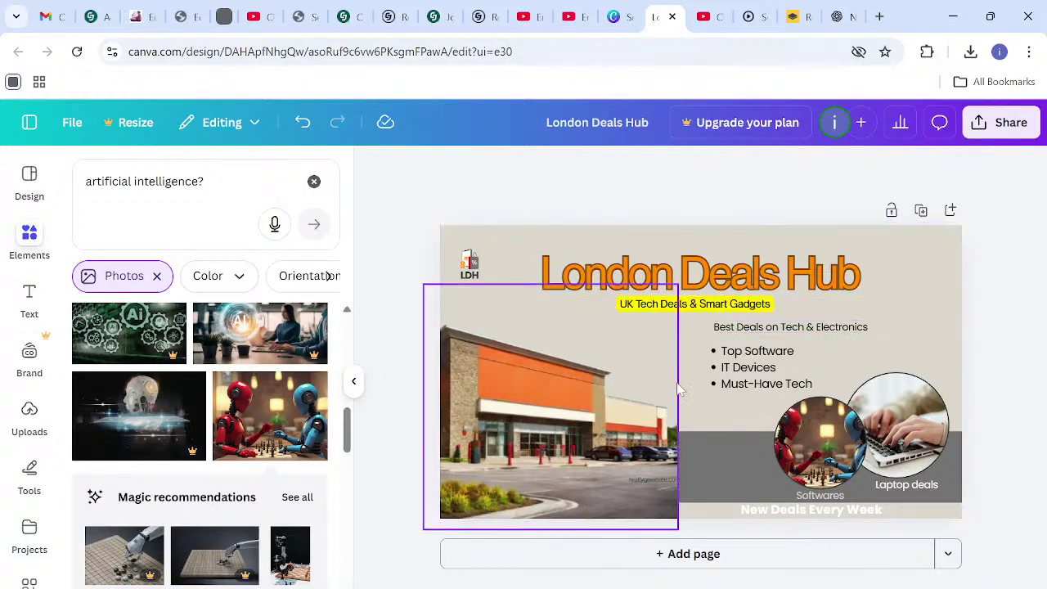
Step: Shrink New Deals Every Week to size 25.7 and move it onto the storefront photo
{"action": "left_click", "coordinate": [841, 519]}
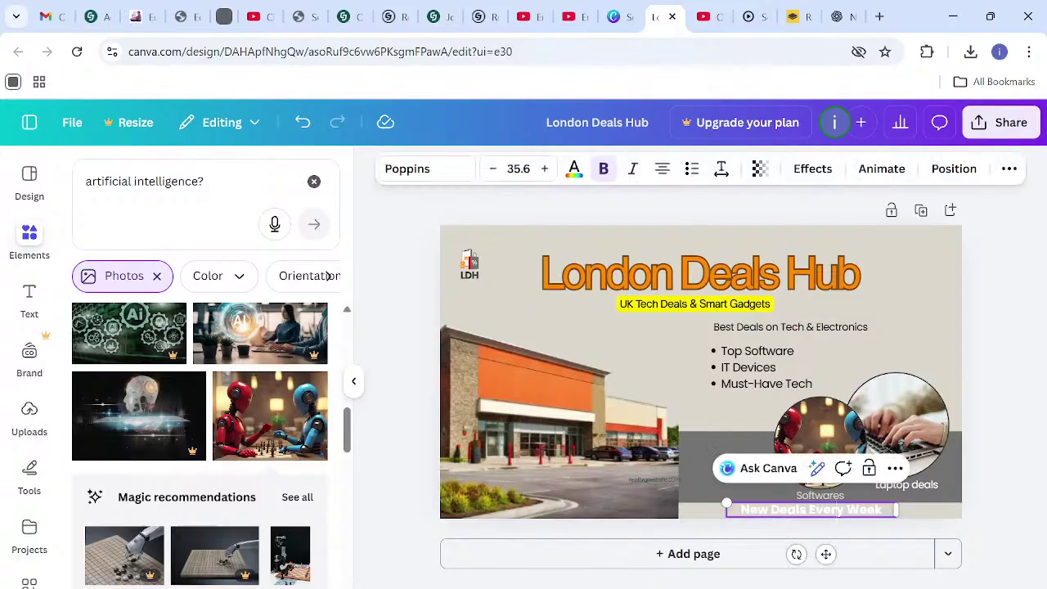
{"action": "left_click_drag", "start_coordinate": [891, 511], "coordinate": [774, 508]}
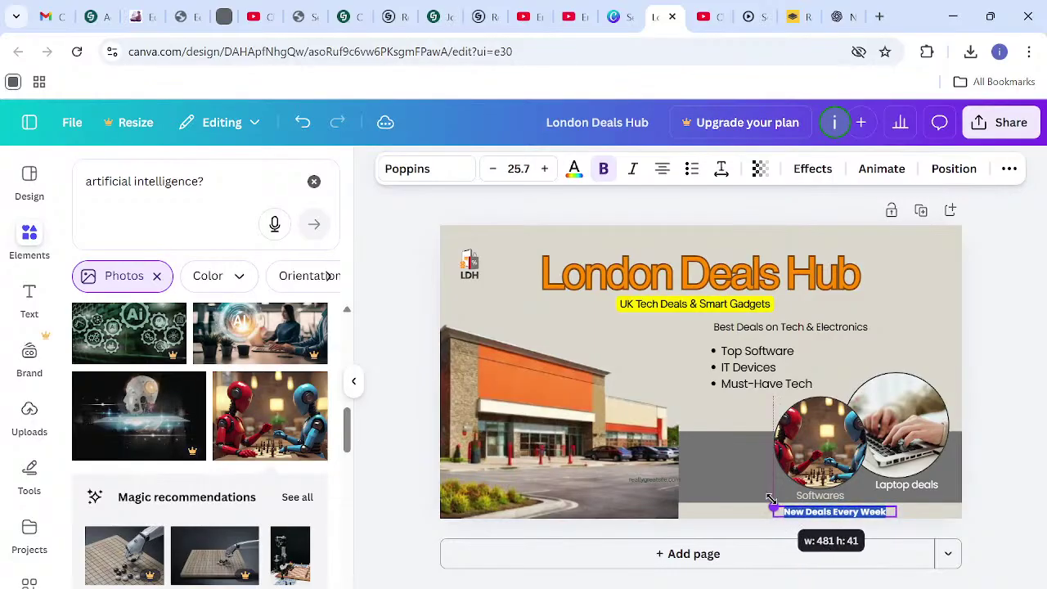
{"action": "left_click_drag", "start_coordinate": [855, 554], "coordinate": [659, 458]}
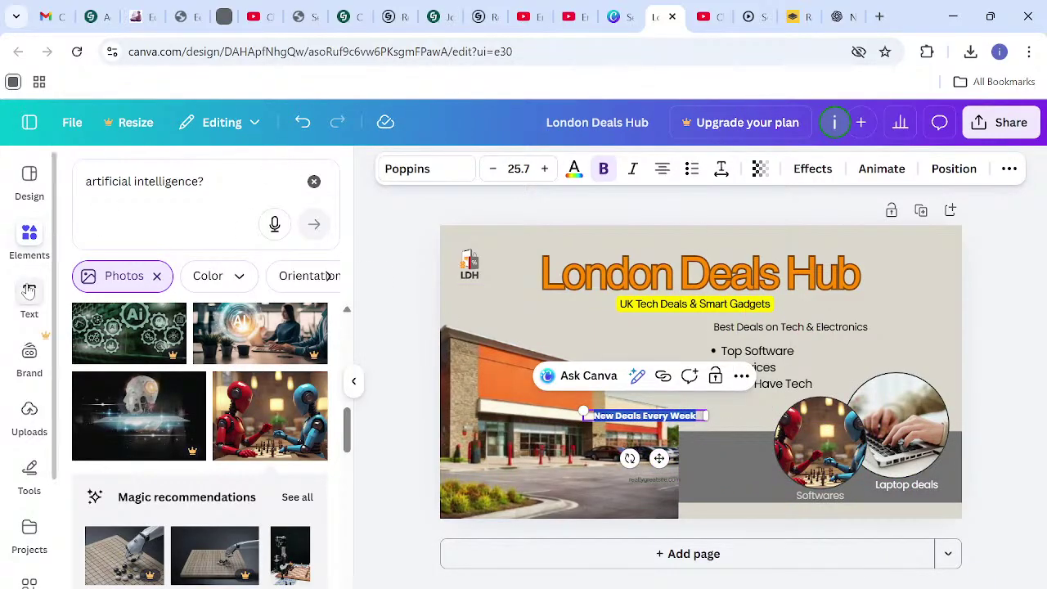
Step: Look at the Design styles panel, then return to Elements for a new search
{"action": "left_click", "coordinate": [28, 186]}
{"action": "left_click", "coordinate": [28, 259]}
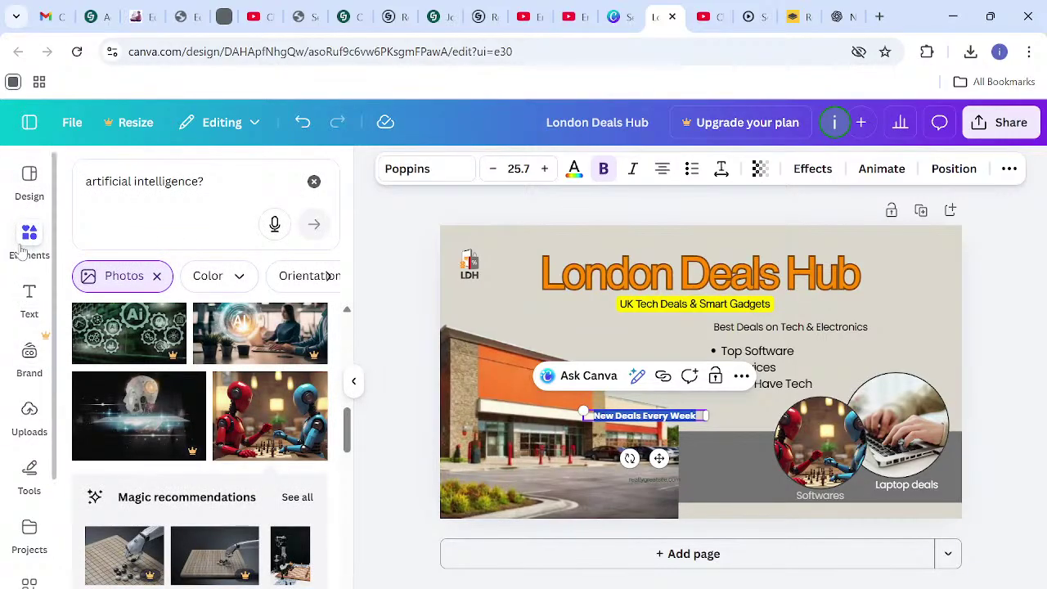
{"action": "left_click", "coordinate": [22, 252]}
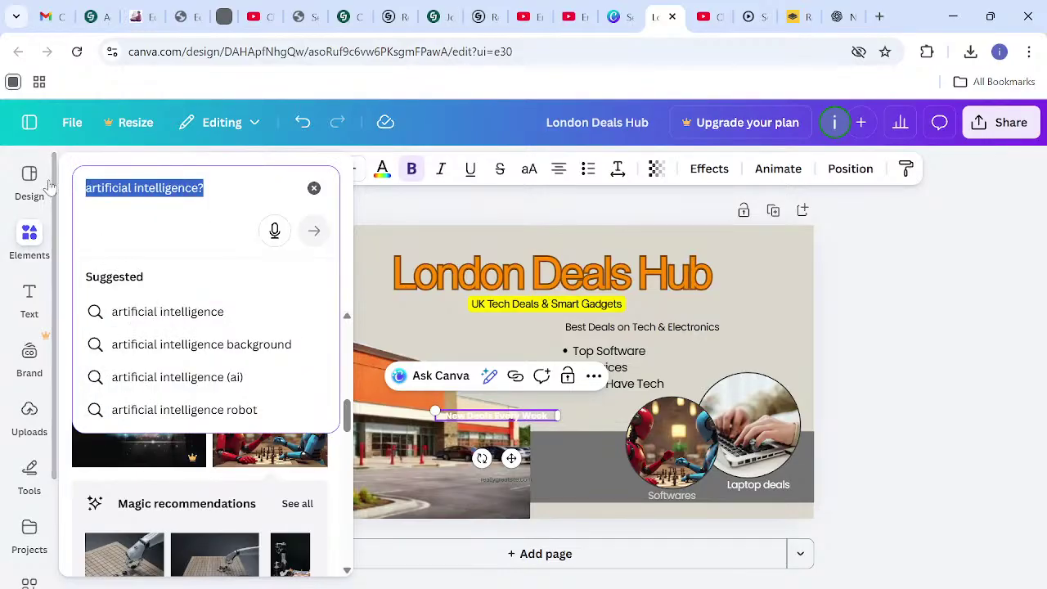
Step: Search Elements for 'rectangle' and place a square shape on the grey panel
{"action": "type", "text": "rec"}
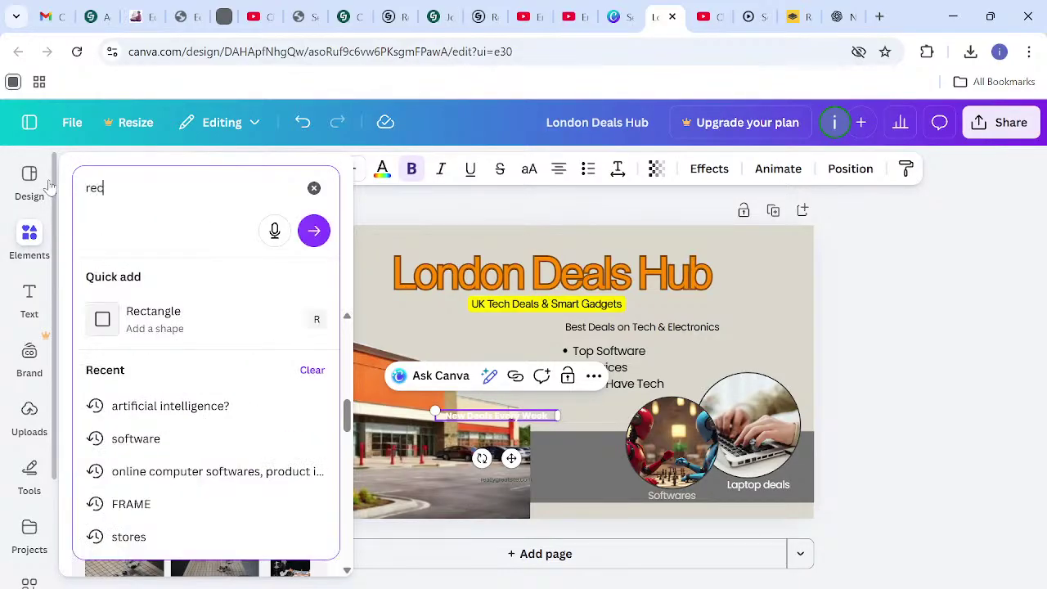
{"action": "type", "text": "tangle"}
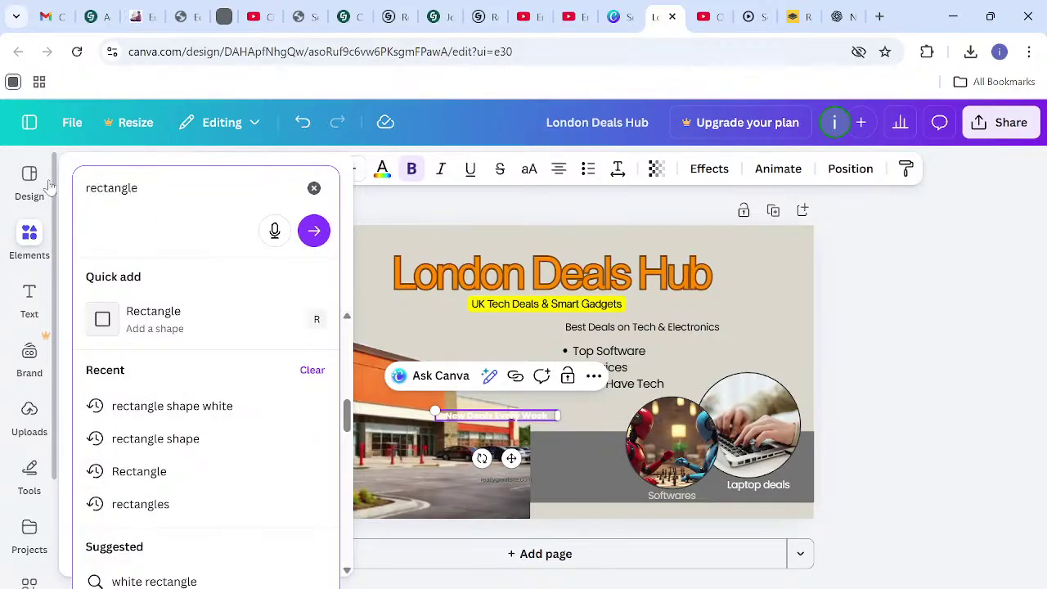
{"action": "key", "text": "Return"}
{"action": "left_click", "coordinate": [33, 187]}
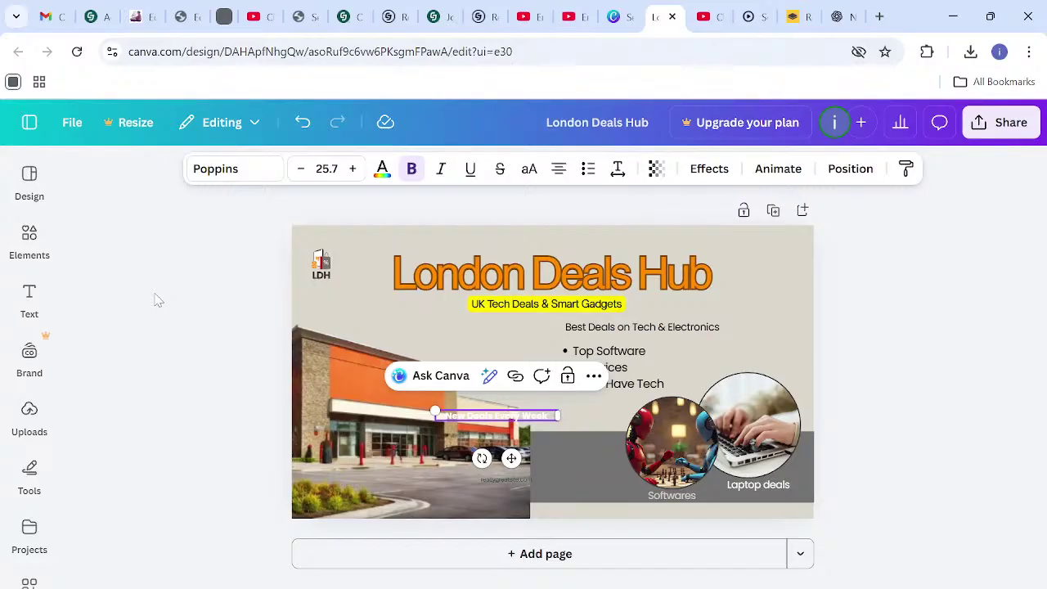
{"action": "left_click", "coordinate": [29, 300]}
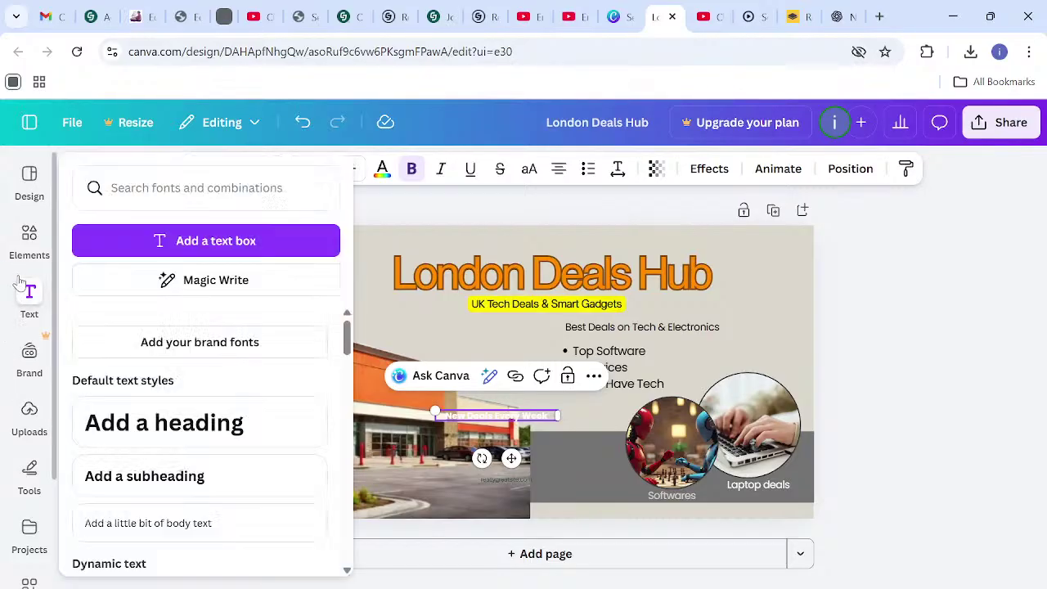
{"action": "left_click", "coordinate": [30, 246]}
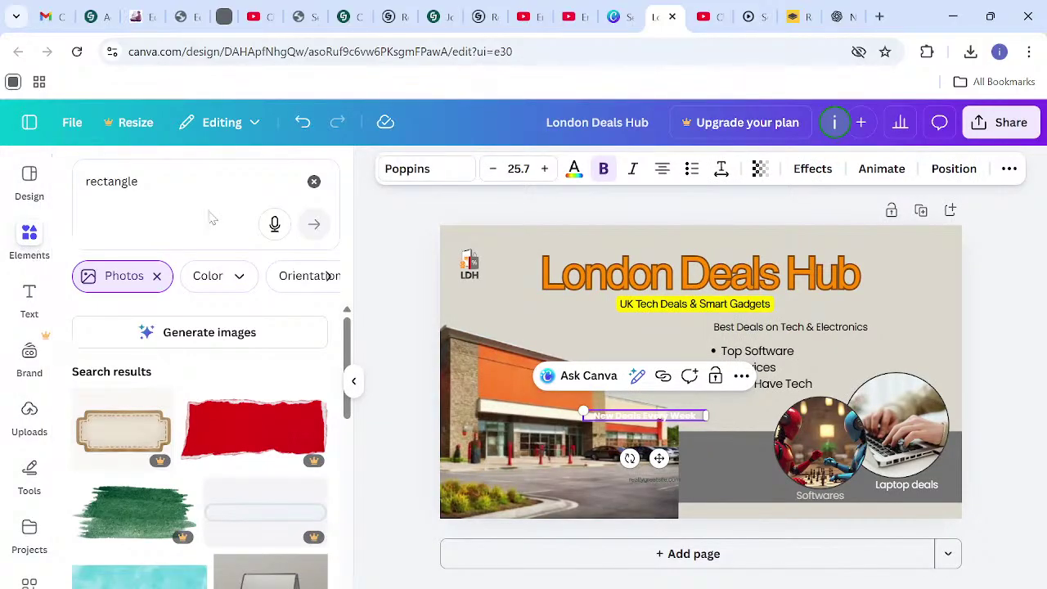
{"action": "left_click", "coordinate": [208, 216]}
{"action": "left_click", "coordinate": [146, 307]}
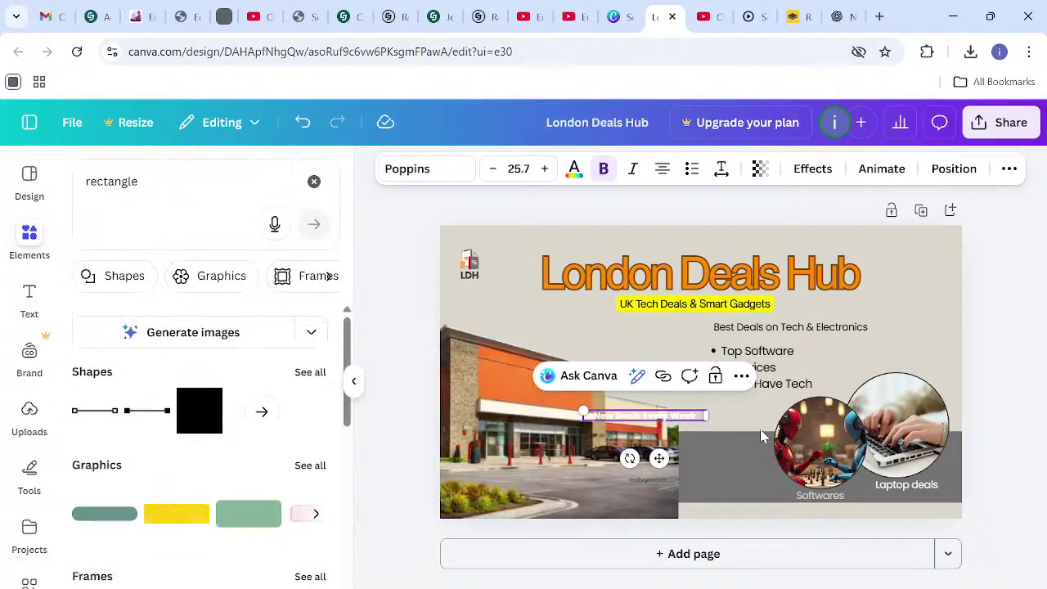
{"action": "left_click_drag", "start_coordinate": [761, 436], "coordinate": [736, 449]}
Step: Resize the brown square into a thin bar beneath the Softwares label
{"action": "left_click", "coordinate": [737, 470]}
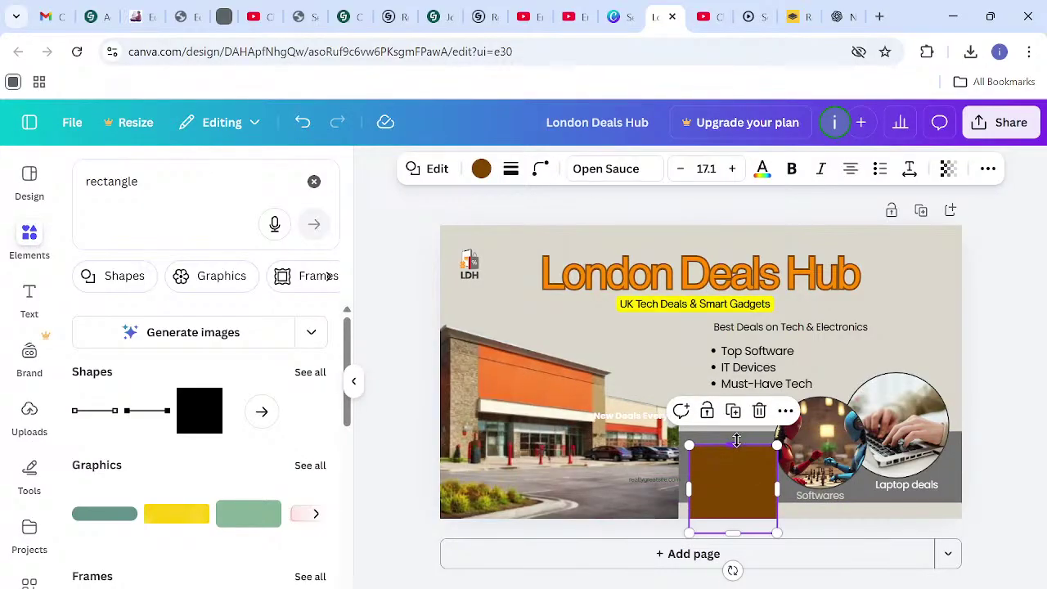
{"action": "left_click_drag", "start_coordinate": [736, 440], "coordinate": [779, 505]}
{"action": "mouse_move", "coordinate": [680, 510]}
{"action": "left_mouse_down"}
{"action": "mouse_move", "coordinate": [717, 499]}
{"action": "mouse_move", "coordinate": [696, 502]}
{"action": "left_mouse_up"}
{"action": "left_click", "coordinate": [757, 503]}
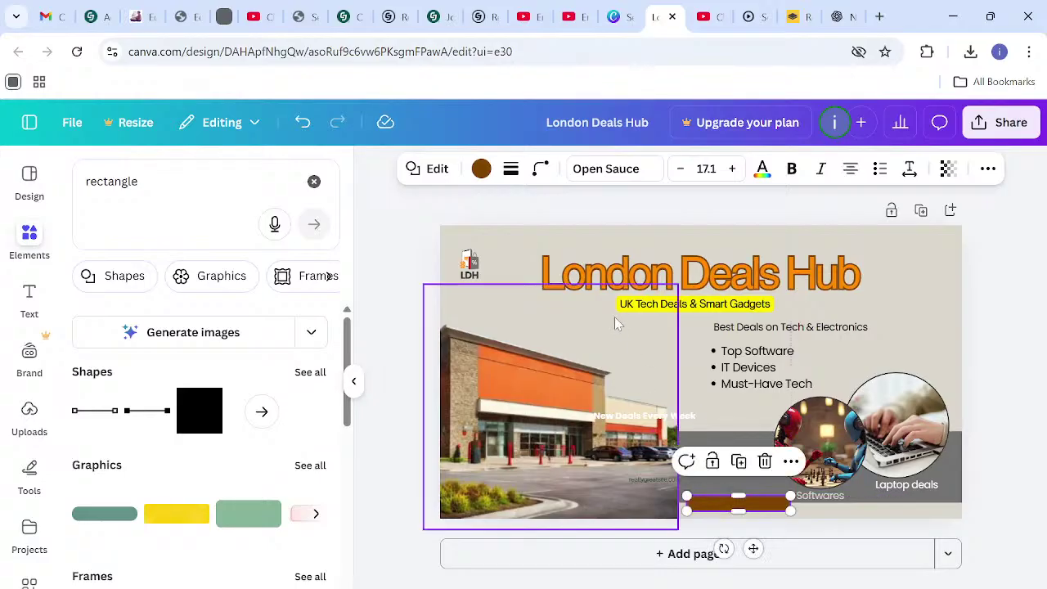
{"action": "left_click", "coordinate": [481, 169]}
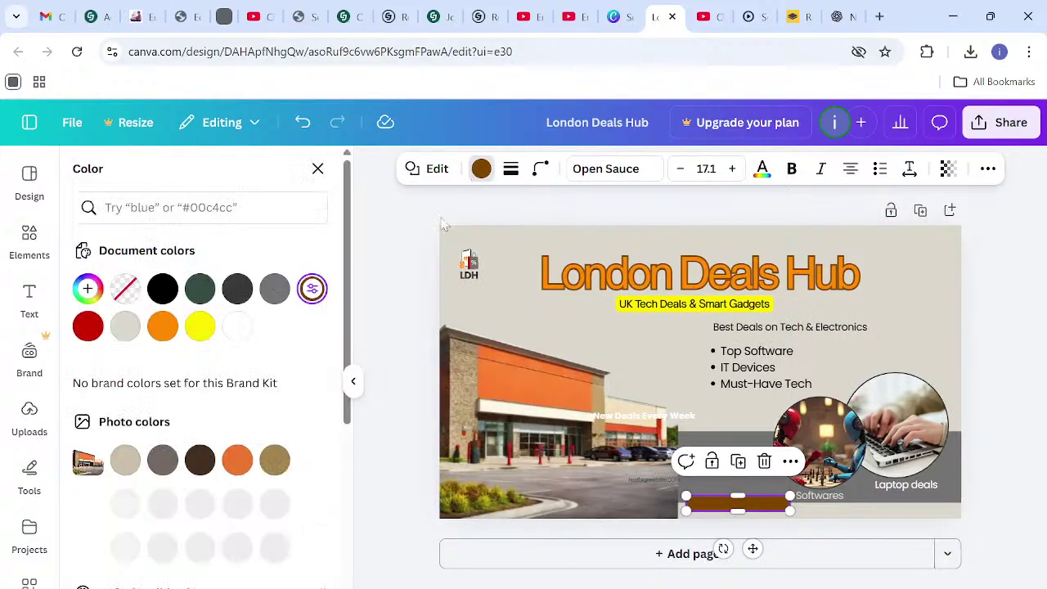
Step: Change the bar's colour to the custom red #EC4747, then deselect it
{"action": "left_click", "coordinate": [87, 329]}
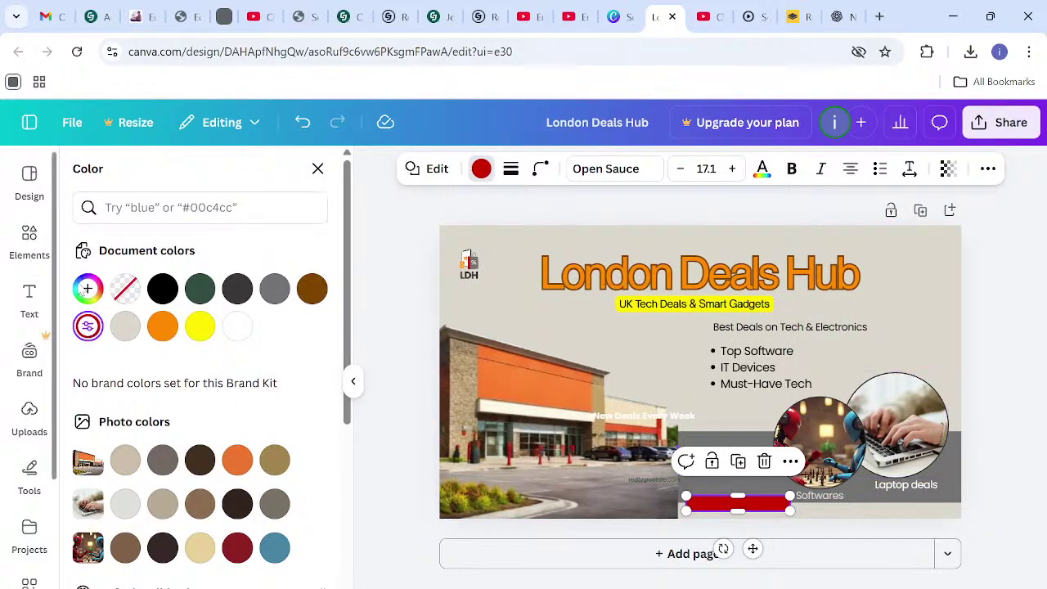
{"action": "left_click", "coordinate": [87, 288]}
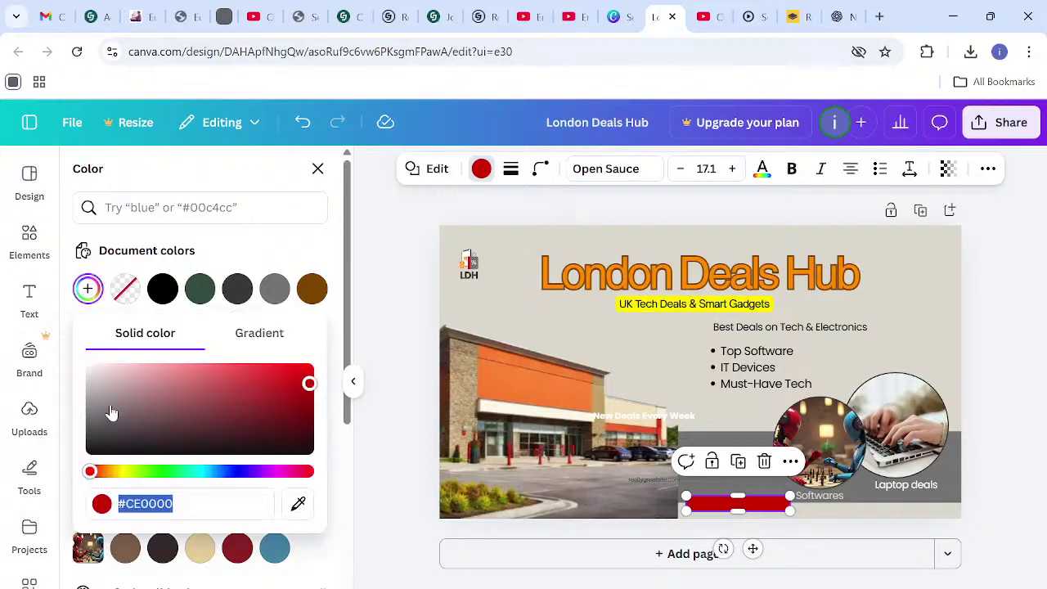
{"action": "left_click", "coordinate": [261, 380]}
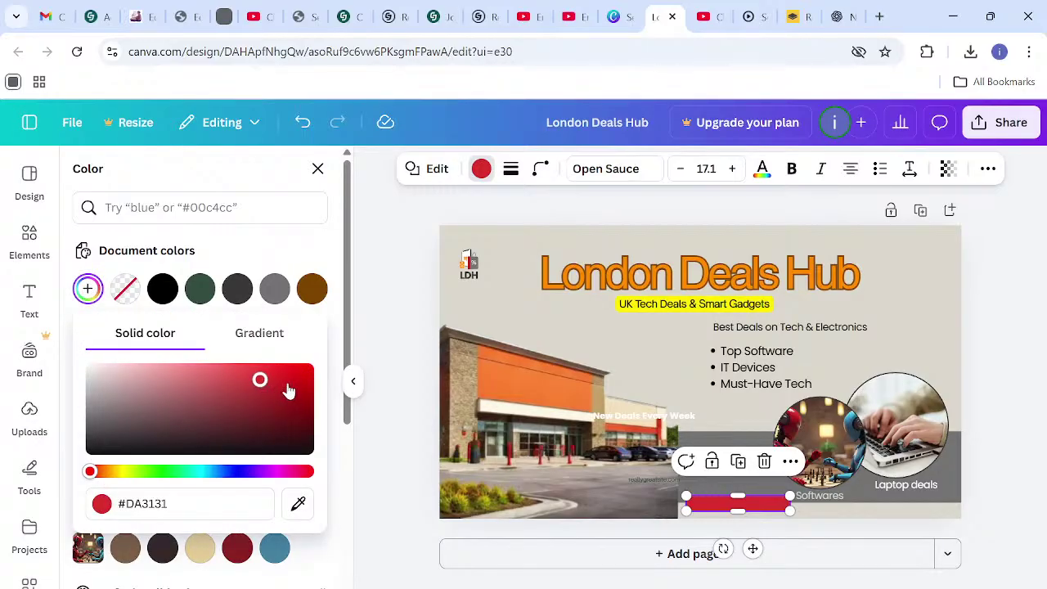
{"action": "left_click", "coordinate": [284, 382]}
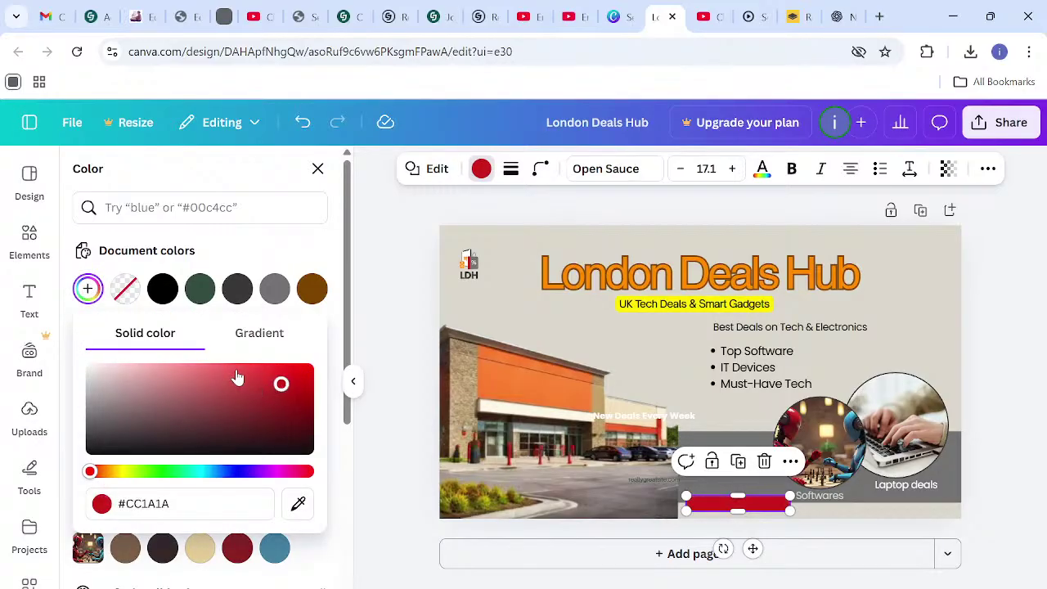
{"action": "left_click", "coordinate": [243, 374]}
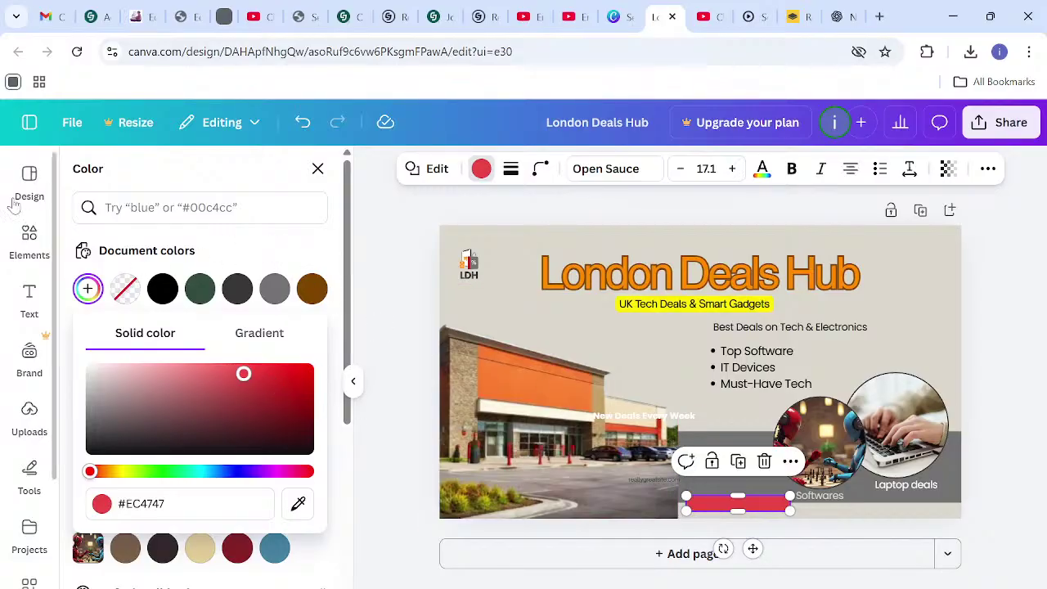
{"action": "left_click", "coordinate": [88, 289]}
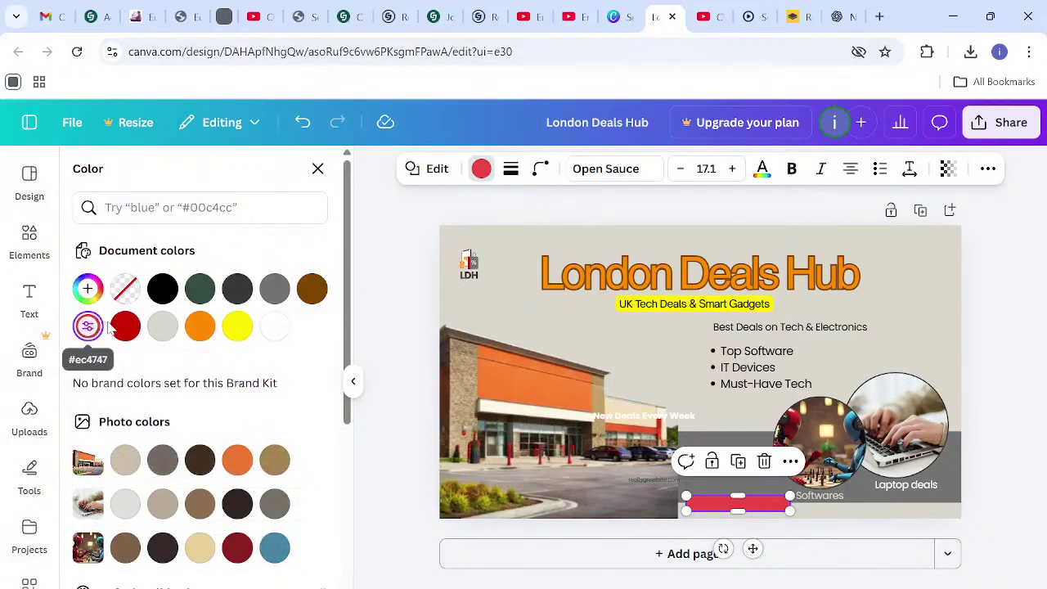
{"action": "left_click", "coordinate": [88, 289]}
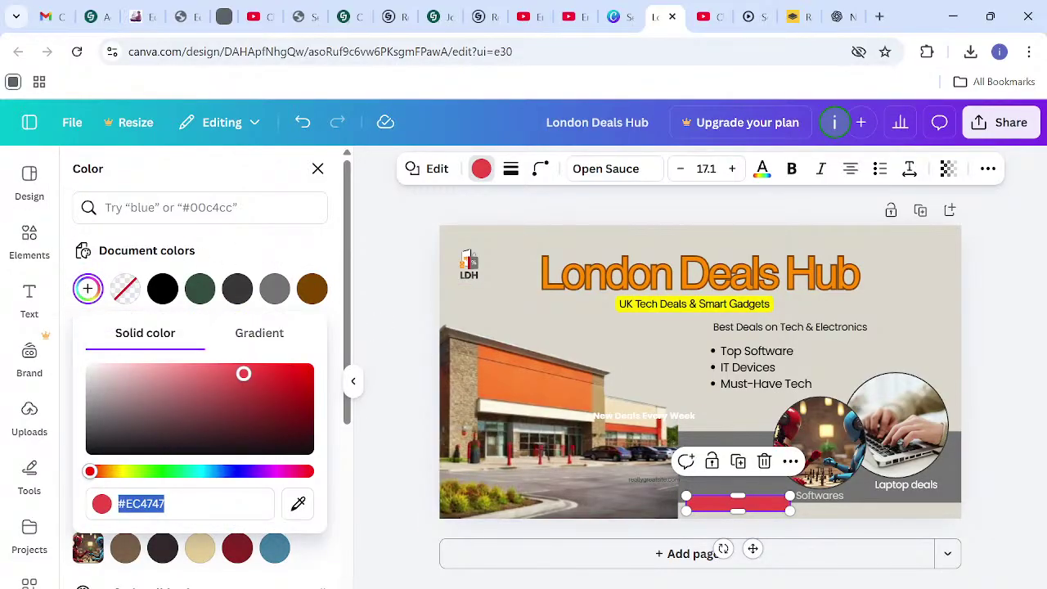
{"action": "key", "text": "Escape"}
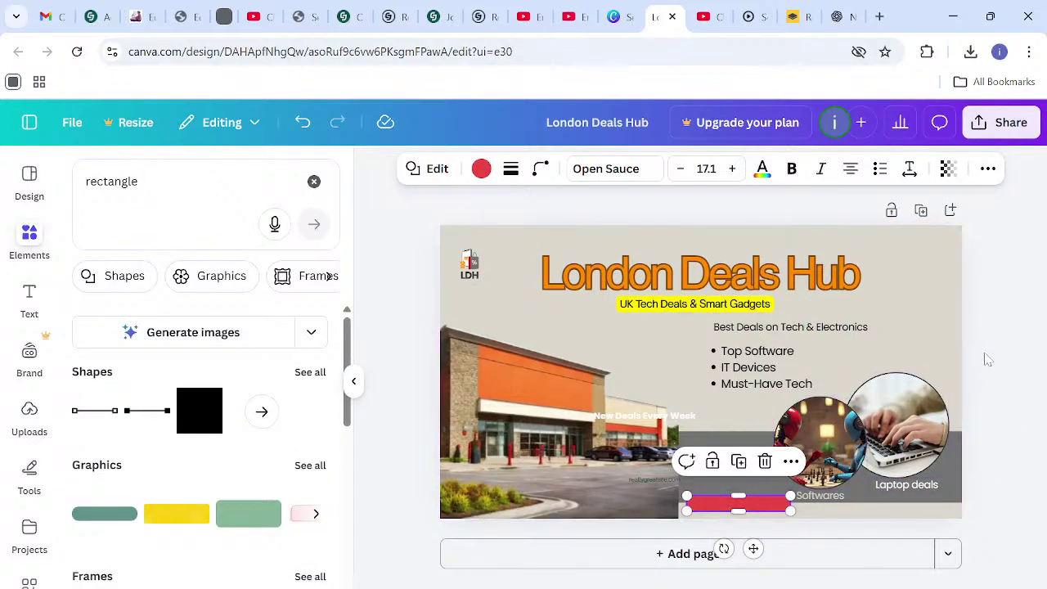
{"action": "left_click", "coordinate": [984, 357]}
Step: Move the New Deals Every Week text onto the red bar
{"action": "left_click", "coordinate": [712, 504]}
{"action": "left_click_drag", "start_coordinate": [751, 396], "coordinate": [746, 399]}
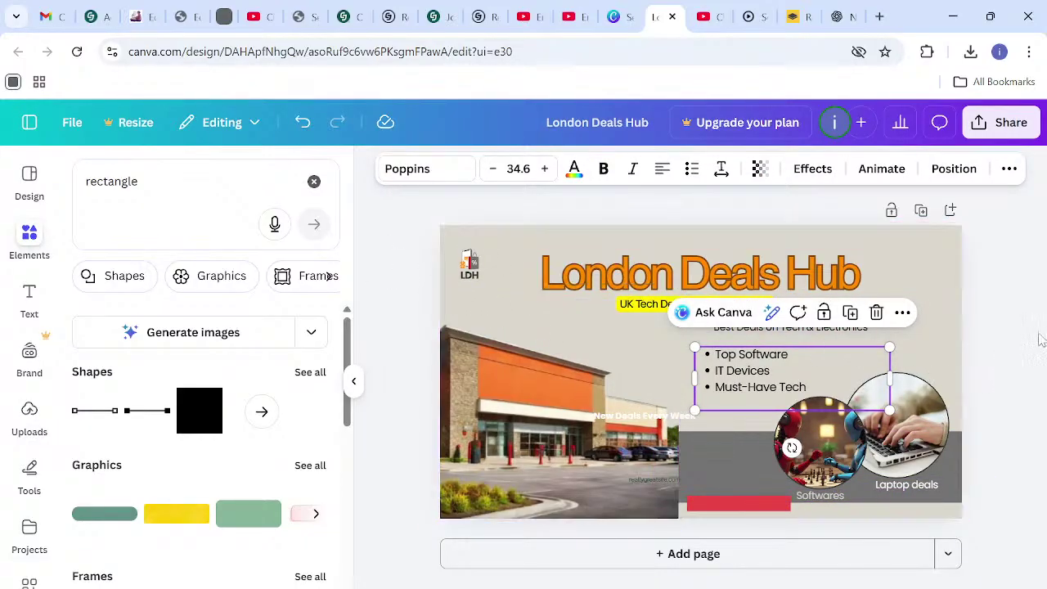
{"action": "left_click", "coordinate": [992, 351]}
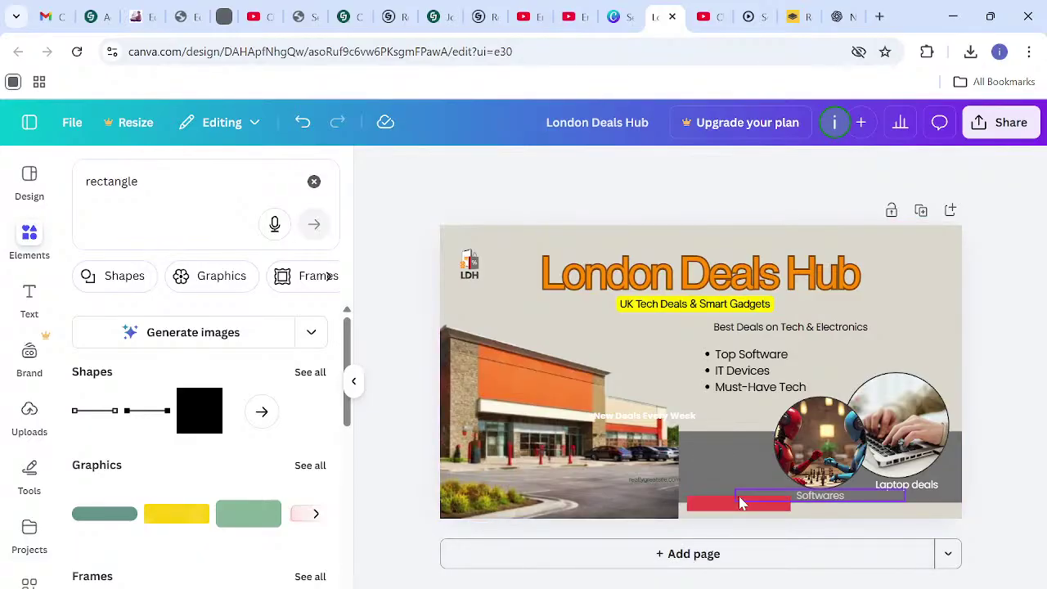
{"action": "left_click_drag", "start_coordinate": [631, 417], "coordinate": [723, 501]}
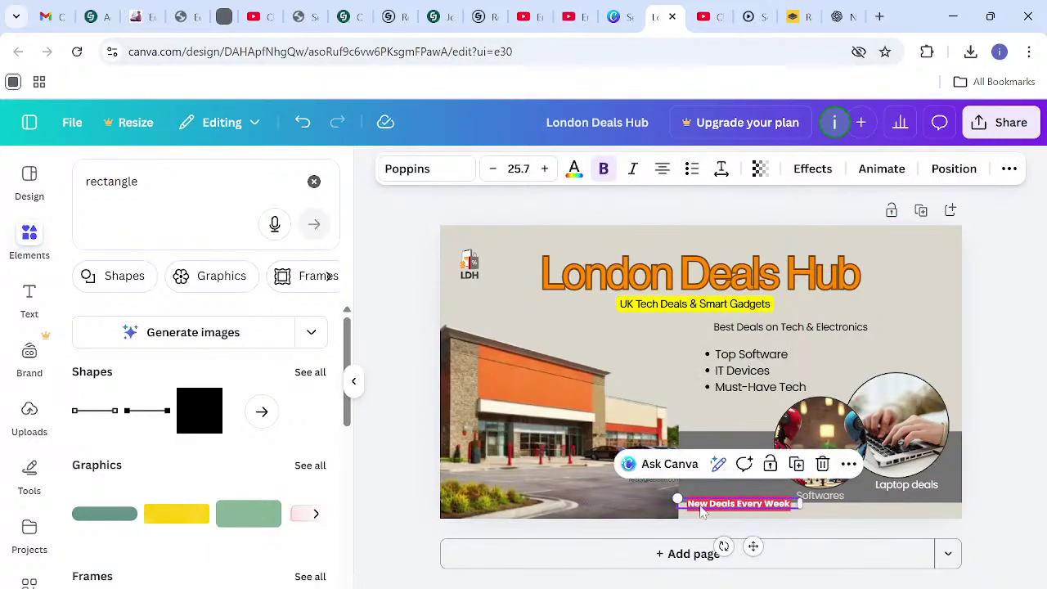
{"action": "left_click", "coordinate": [994, 344]}
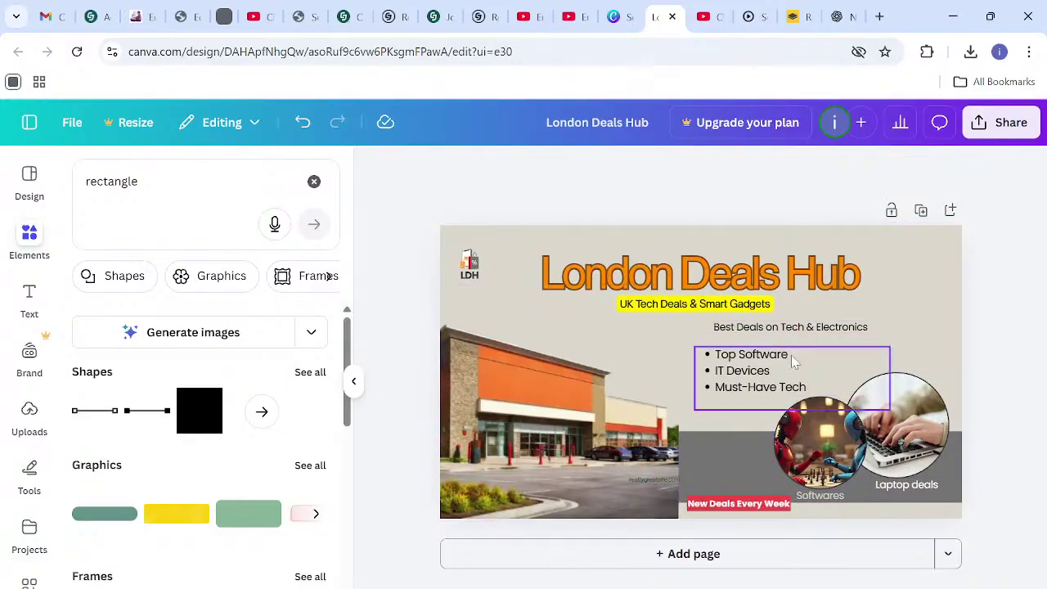
Step: Resize the bullet list to 35.7 and nudge it slightly upward
{"action": "left_click_drag", "start_coordinate": [790, 361], "coordinate": [783, 367]}
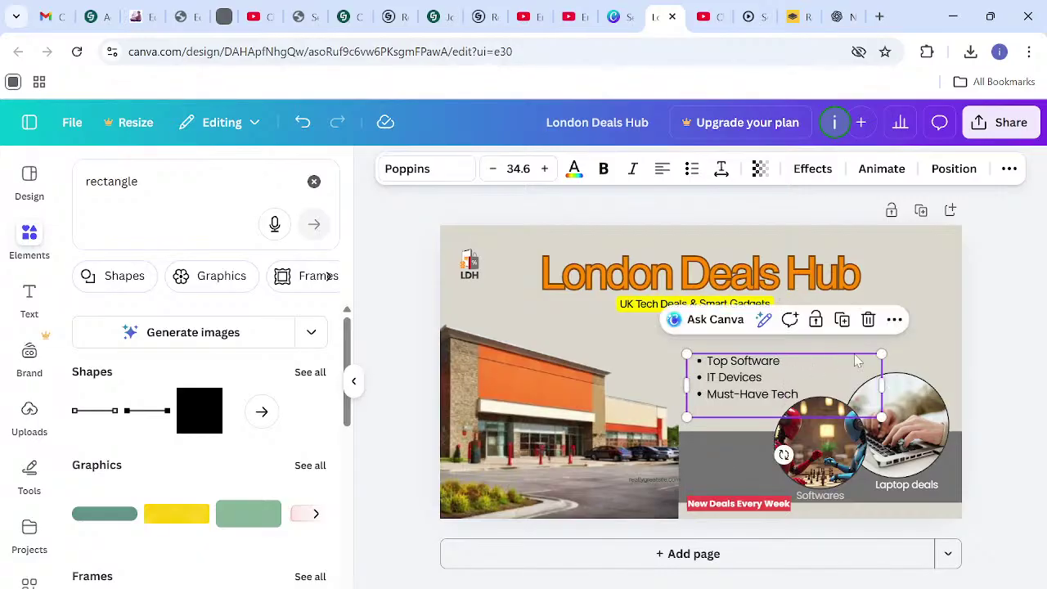
{"action": "left_click_drag", "start_coordinate": [882, 355], "coordinate": [889, 339]}
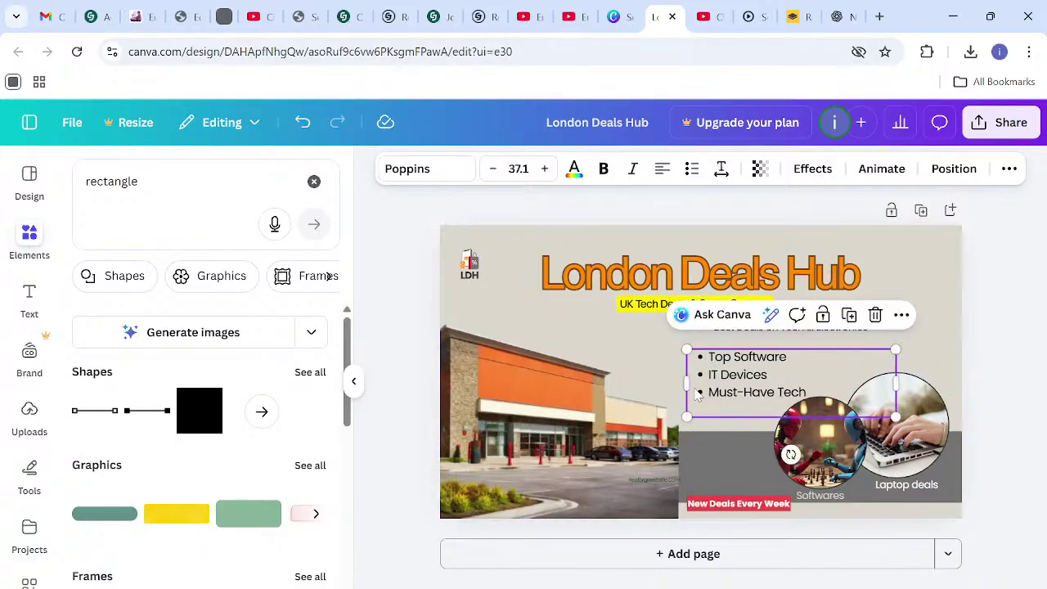
{"action": "left_click_drag", "start_coordinate": [687, 418], "coordinate": [717, 396]}
{"action": "left_click", "coordinate": [928, 308]}
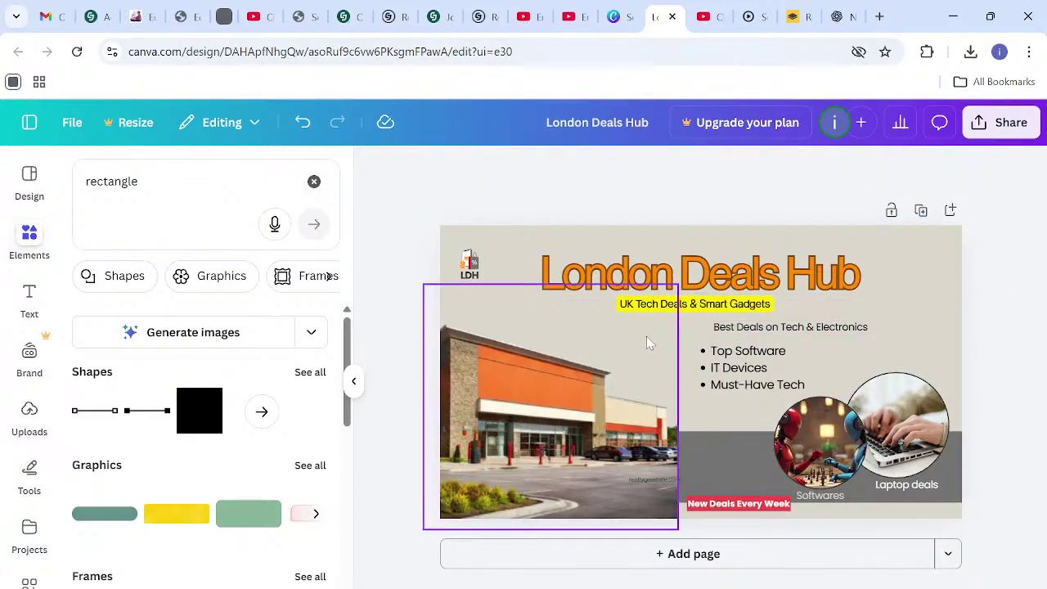
{"action": "left_click", "coordinate": [997, 125]}
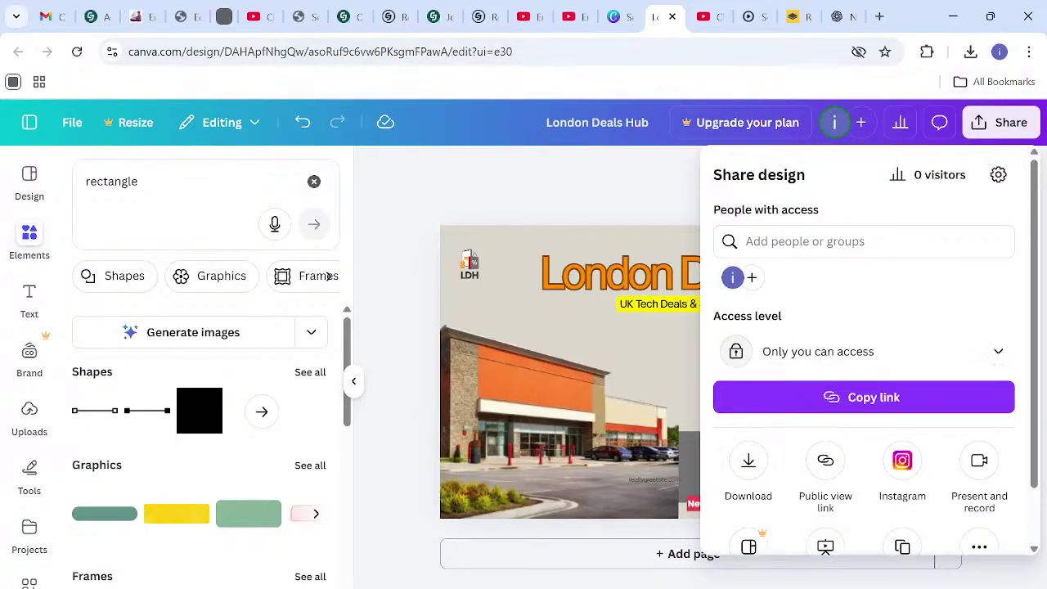
Step: Download the banner as a 2048 × 1152 PNG file
{"action": "left_click", "coordinate": [746, 483]}
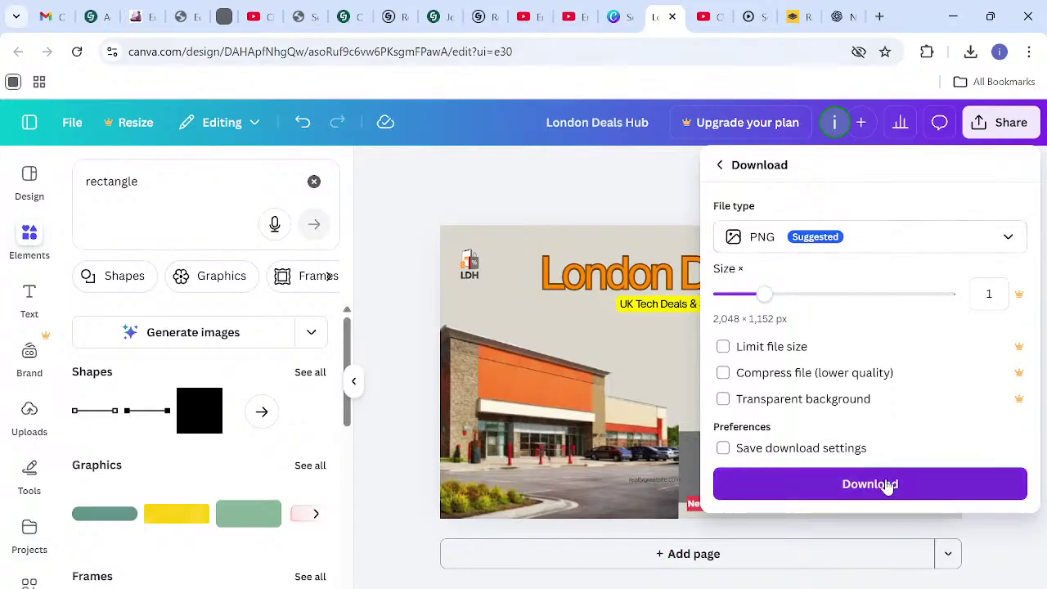
{"action": "left_click", "coordinate": [889, 483]}
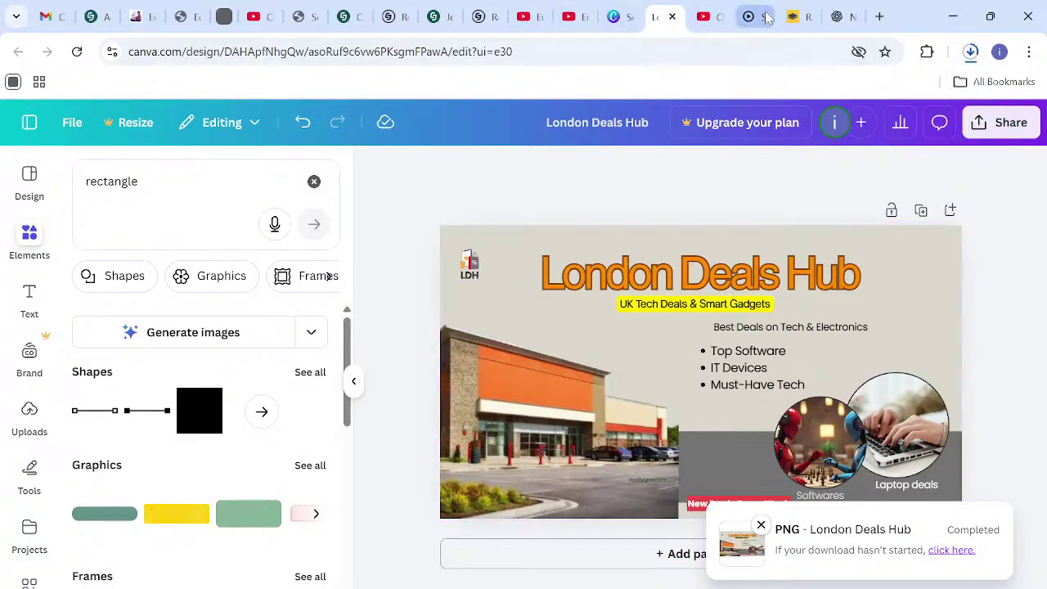
{"action": "left_click", "coordinate": [718, 17]}
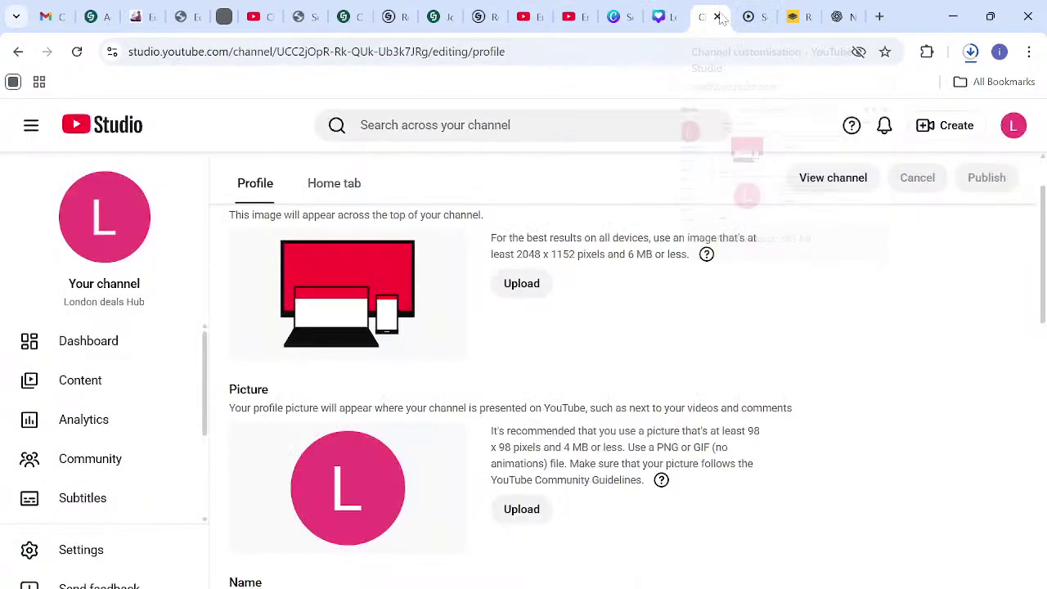
Step: Upload London Deals Hub.png from Downloads as the banner and accept the crop
{"action": "left_click", "coordinate": [521, 283]}
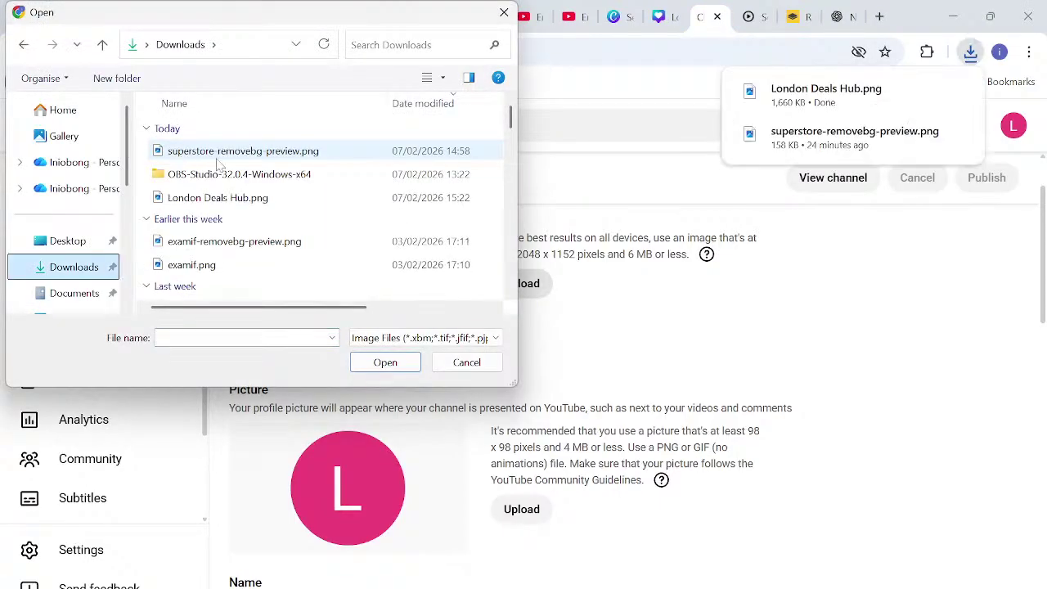
{"action": "left_click", "coordinate": [205, 150]}
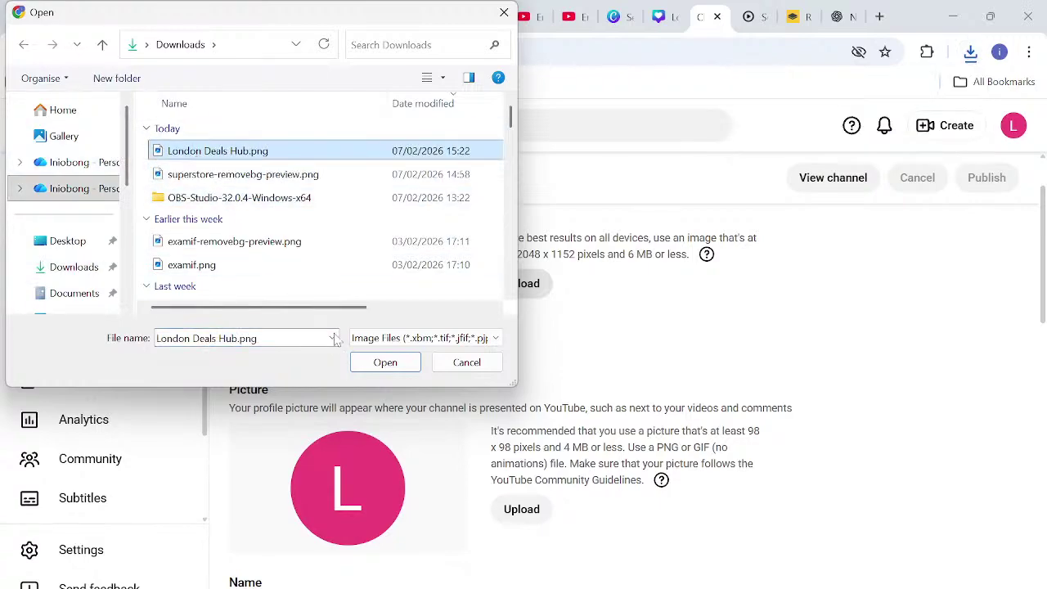
{"action": "left_click", "coordinate": [385, 362]}
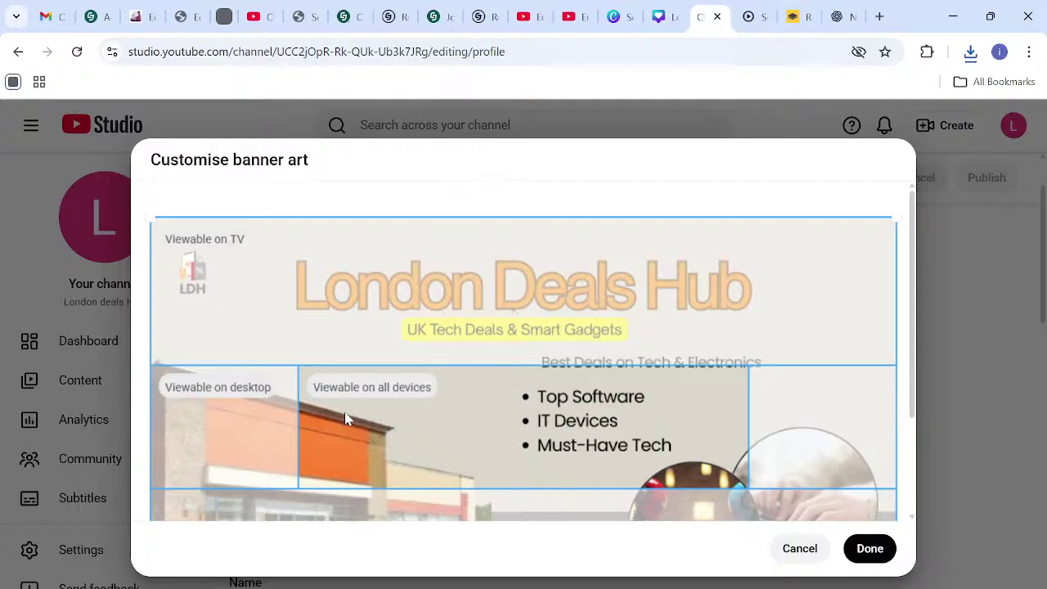
{"action": "left_click", "coordinate": [874, 550]}
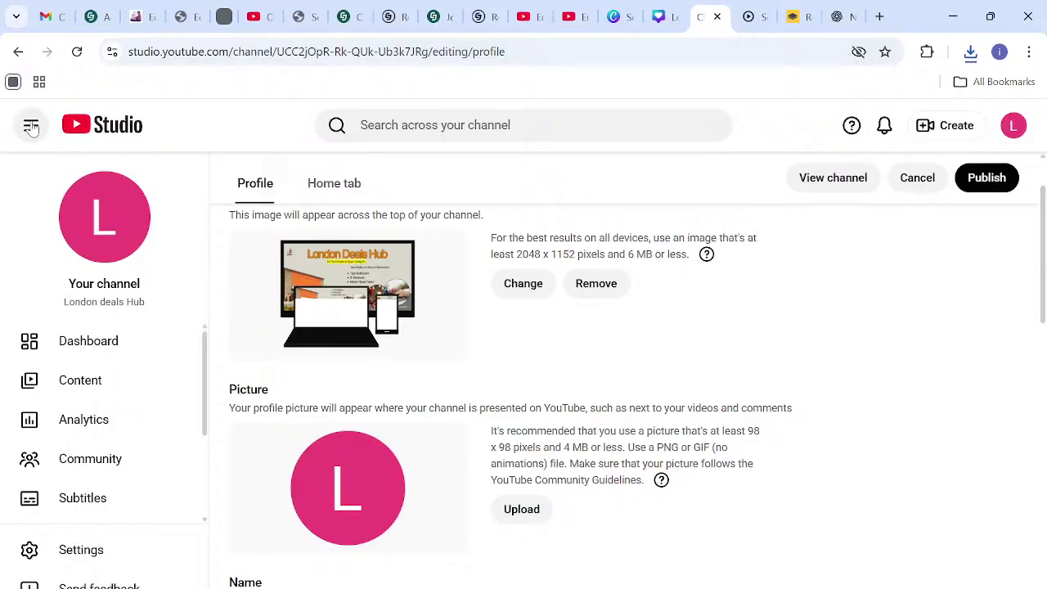
Step: Publish the banner change and view the public channel page in a new tab
{"action": "left_click", "coordinate": [979, 179]}
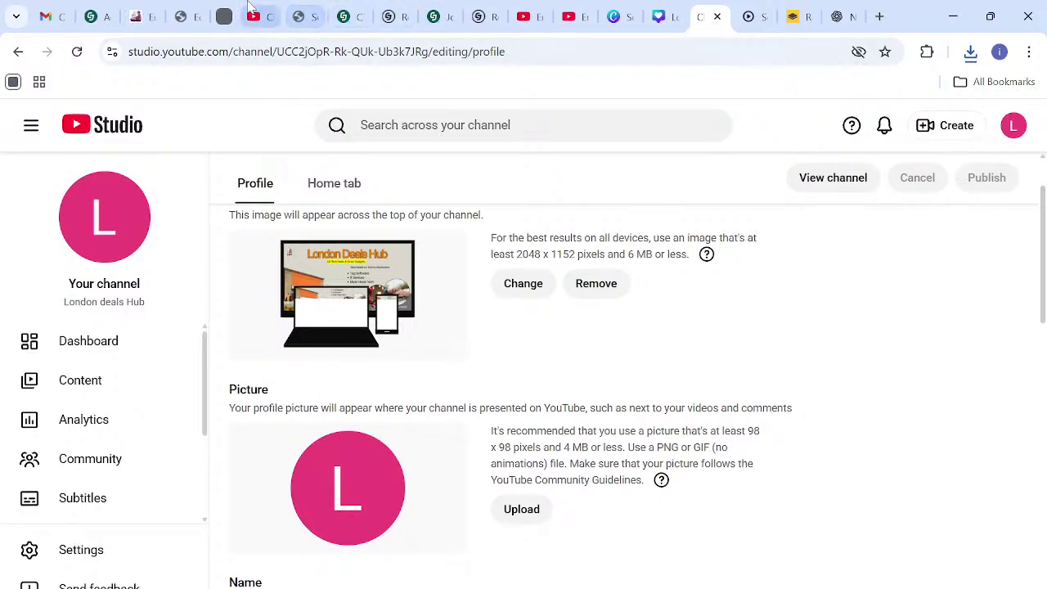
{"action": "left_click", "coordinate": [833, 179]}
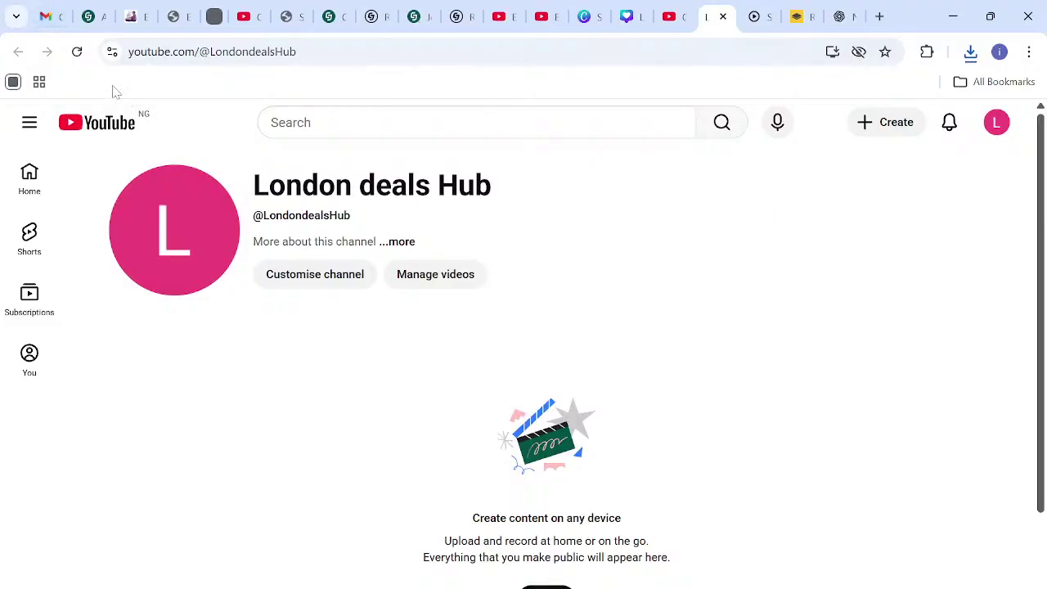
Step: Reload the channel page to verify the new banner, then go back to the Canva design
{"action": "left_click", "coordinate": [75, 53]}
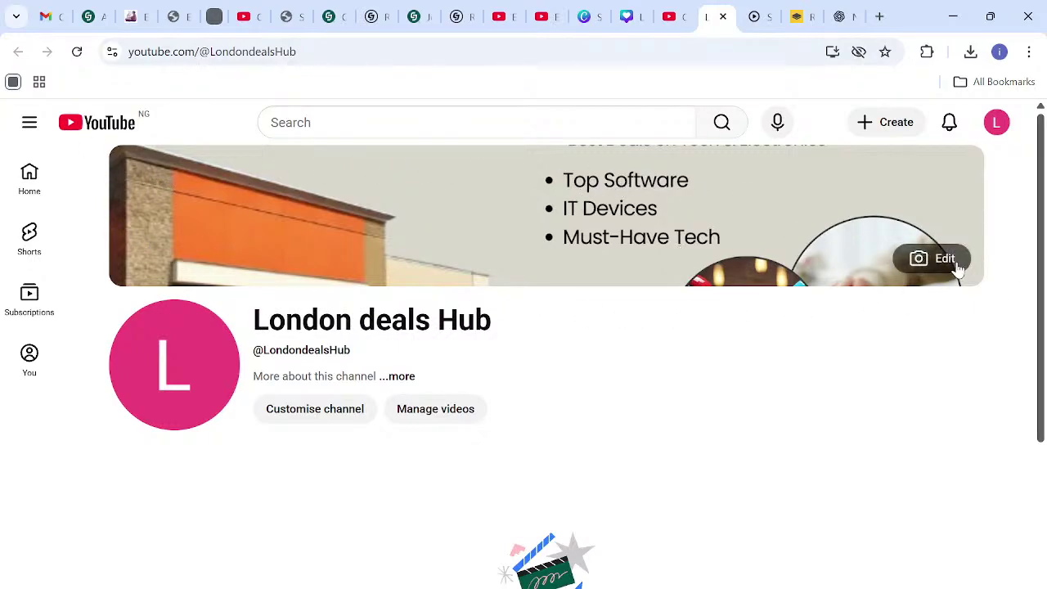
{"action": "left_click", "coordinate": [954, 263]}
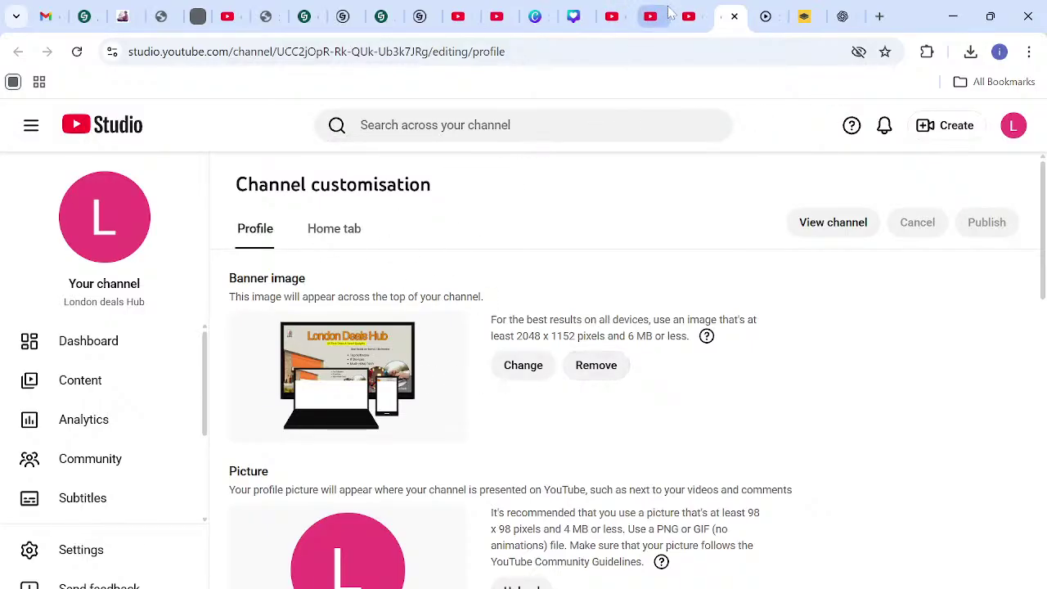
{"action": "left_click", "coordinate": [669, 12]}
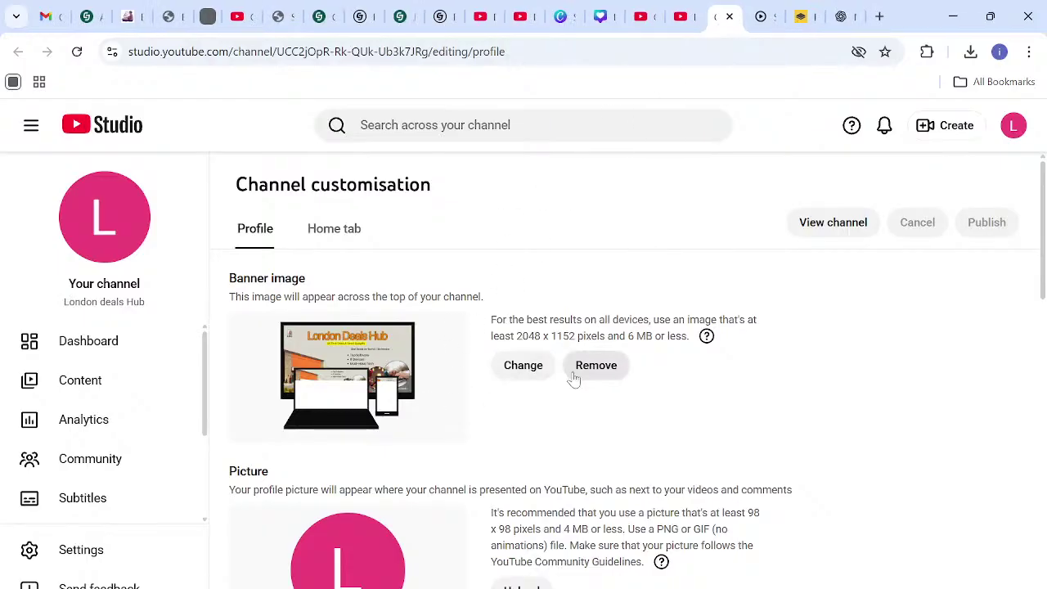
{"action": "left_click", "coordinate": [833, 222]}
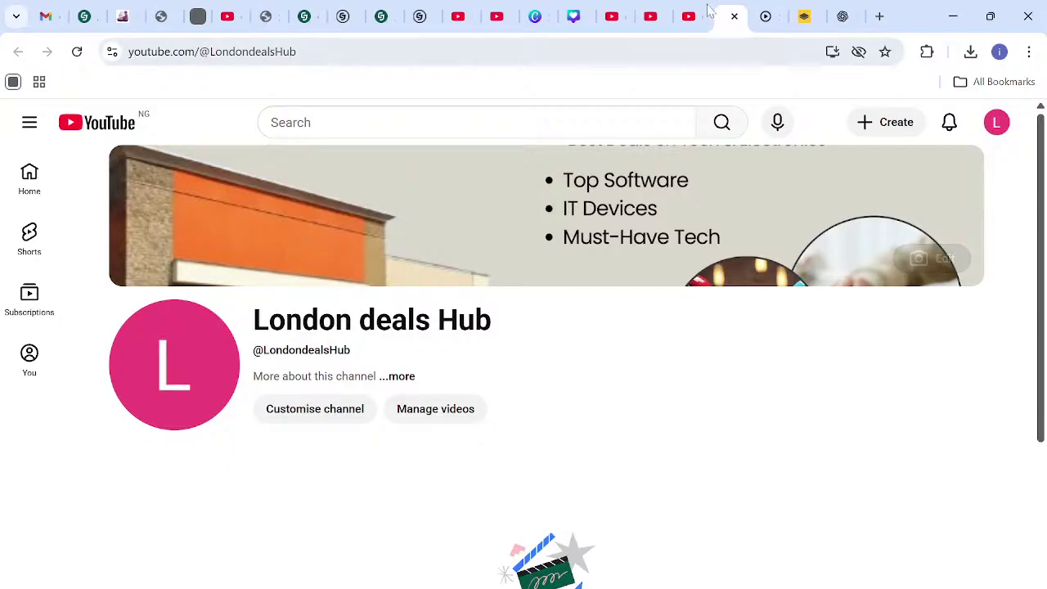
{"action": "left_click", "coordinate": [582, 21]}
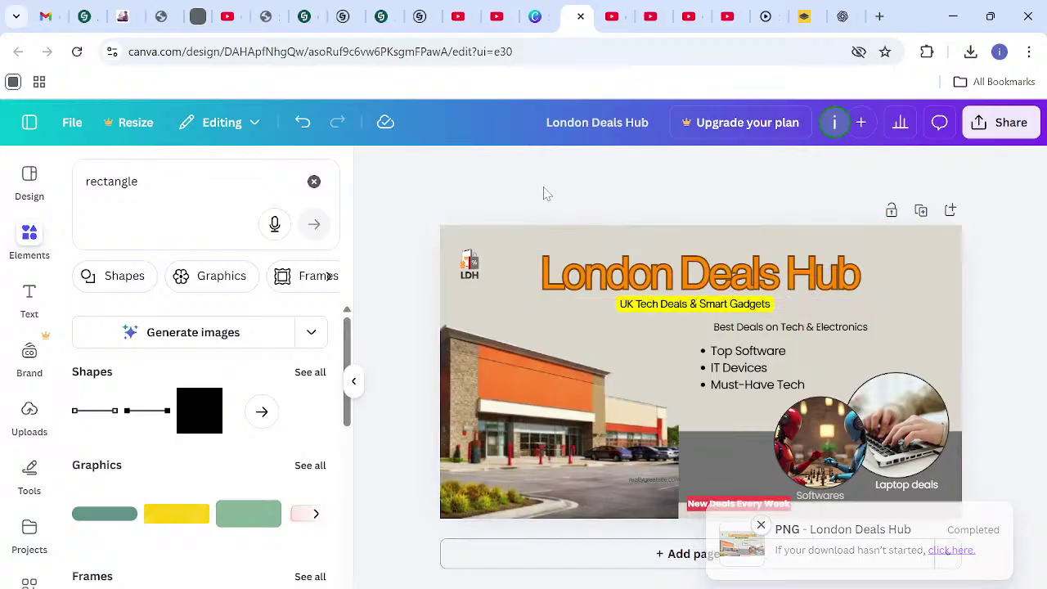
Step: Select all the banner elements and group them together
{"action": "left_click", "coordinate": [489, 240]}
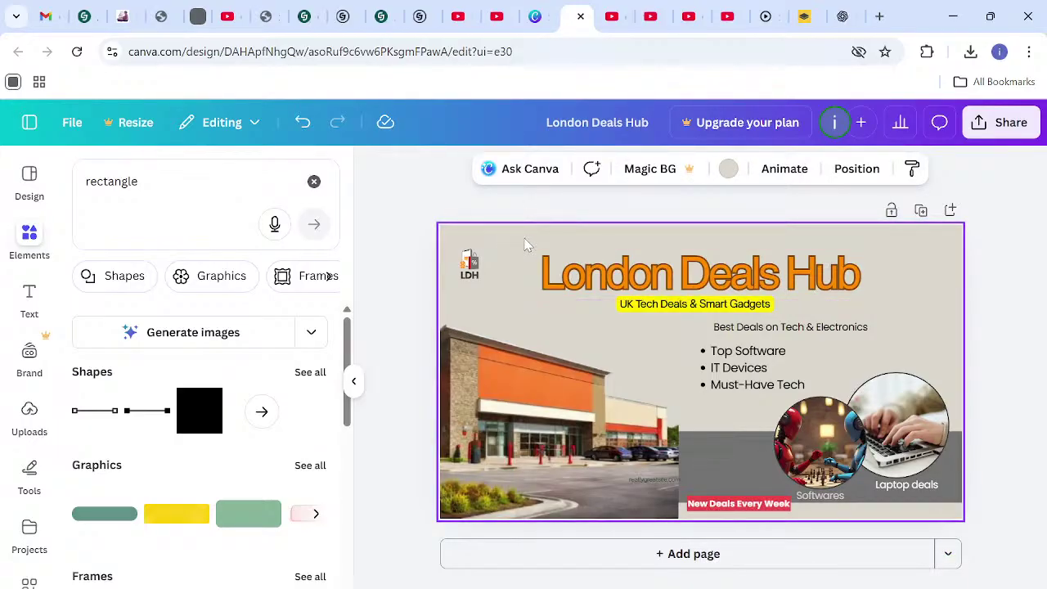
{"action": "right_click", "coordinate": [528, 245]}
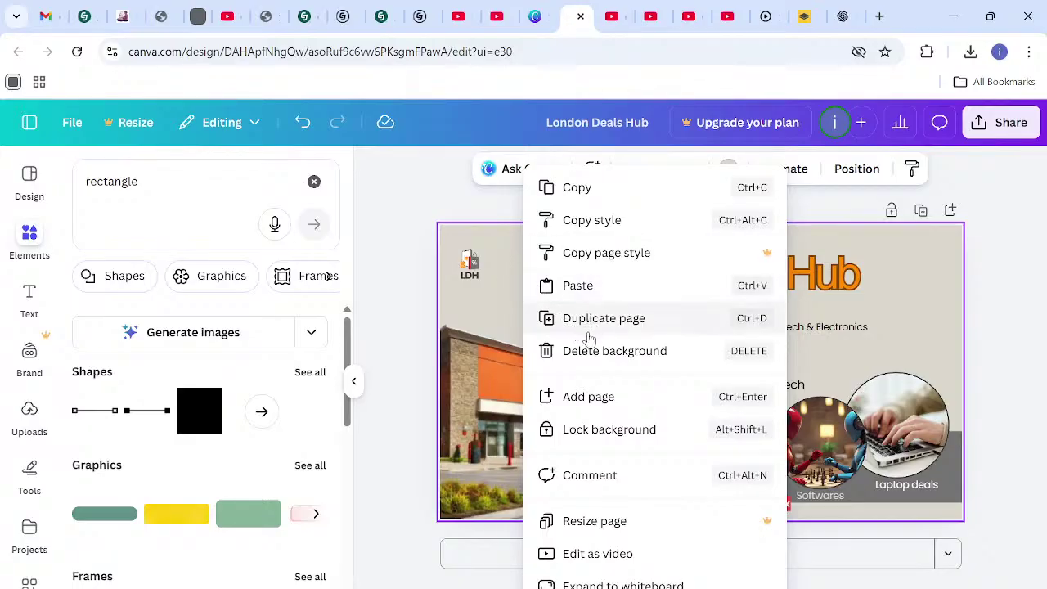
{"action": "left_click", "coordinate": [1005, 358]}
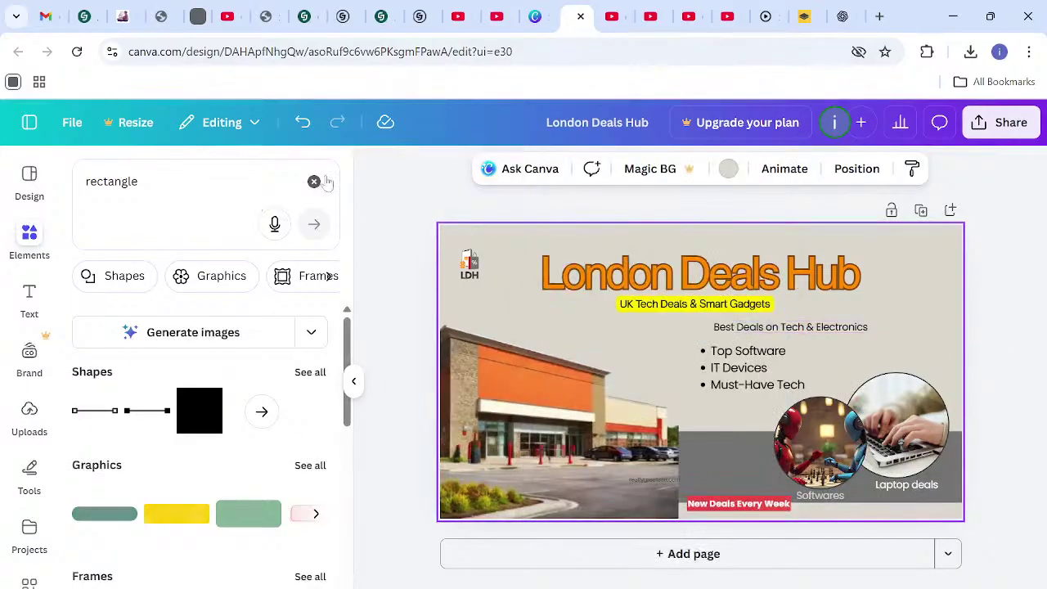
{"action": "left_click_drag", "start_coordinate": [444, 233], "coordinate": [962, 526]}
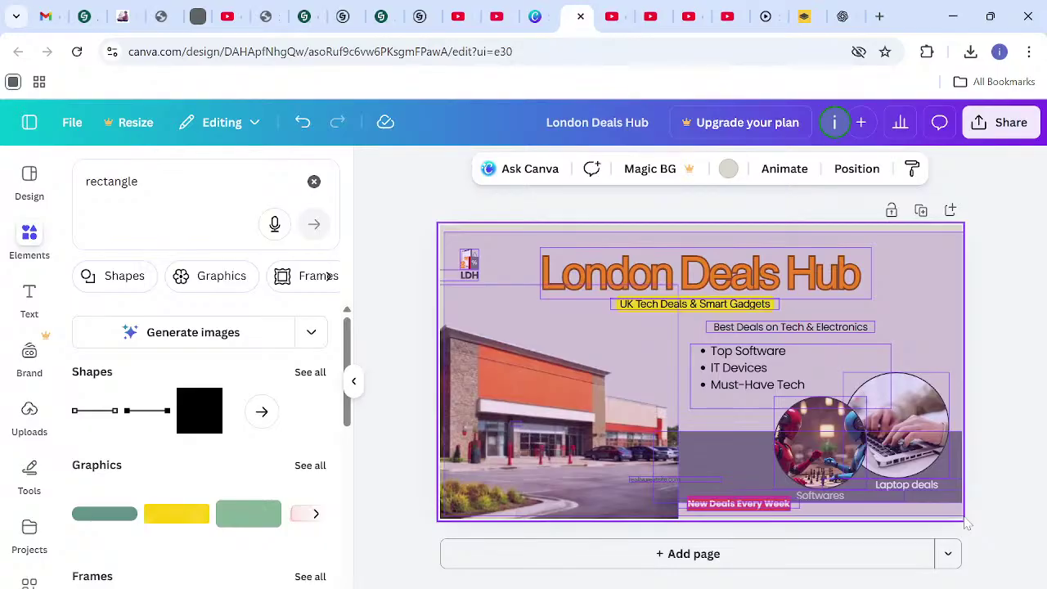
{"action": "key", "text": "ctrl+a"}
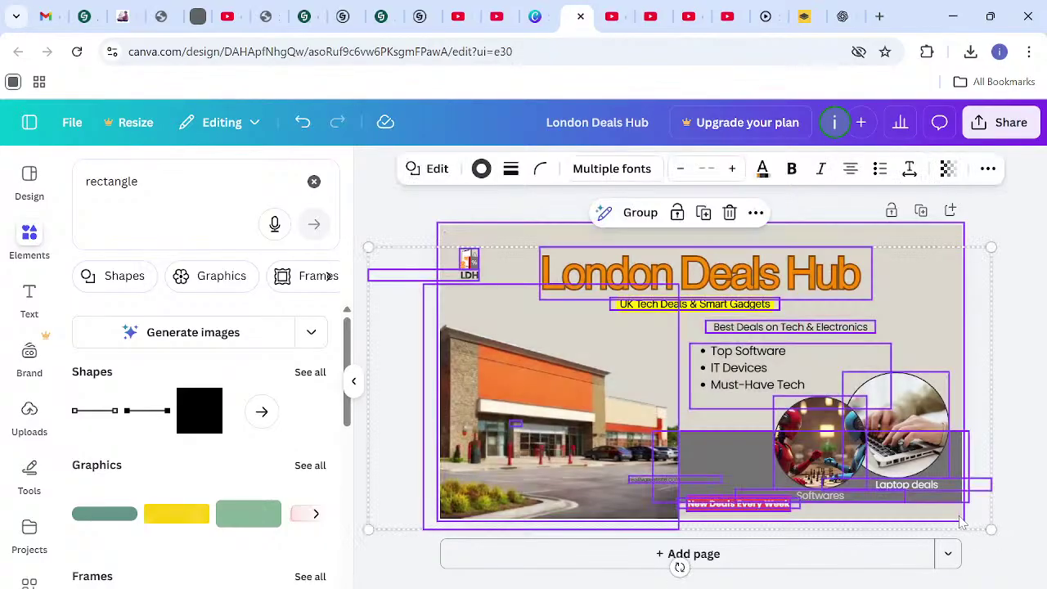
{"action": "left_click", "coordinate": [641, 212]}
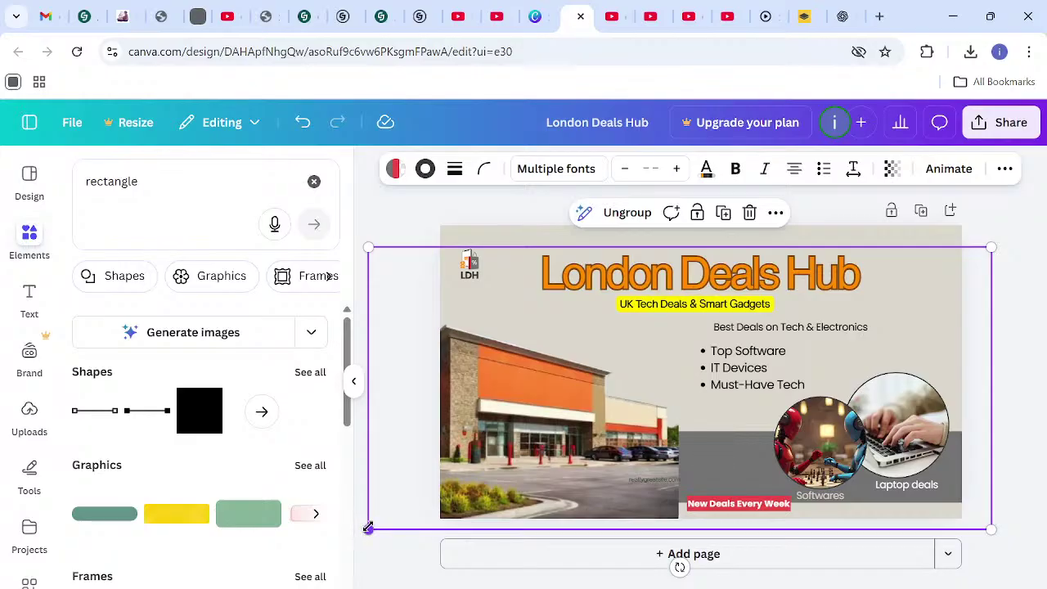
Step: Shrink the group to about 942 × 427 and centre it on the page
{"action": "left_click_drag", "start_coordinate": [368, 529], "coordinate": [460, 467]}
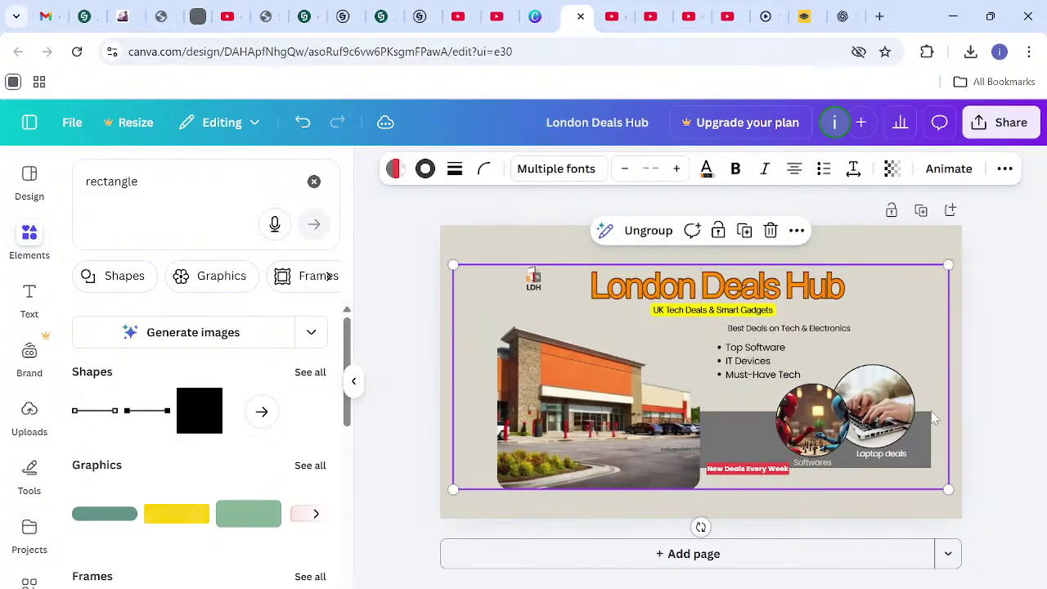
{"action": "left_click_drag", "start_coordinate": [948, 489], "coordinate": [757, 402]}
{"action": "left_click_drag", "start_coordinate": [671, 360], "coordinate": [767, 400]}
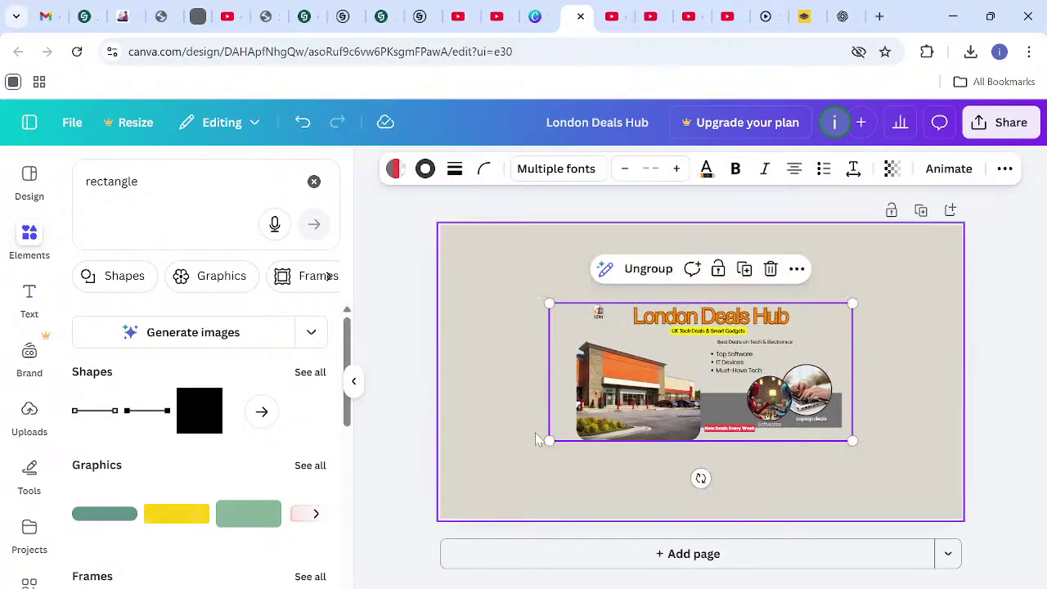
{"action": "left_click_drag", "start_coordinate": [551, 441], "coordinate": [577, 428]}
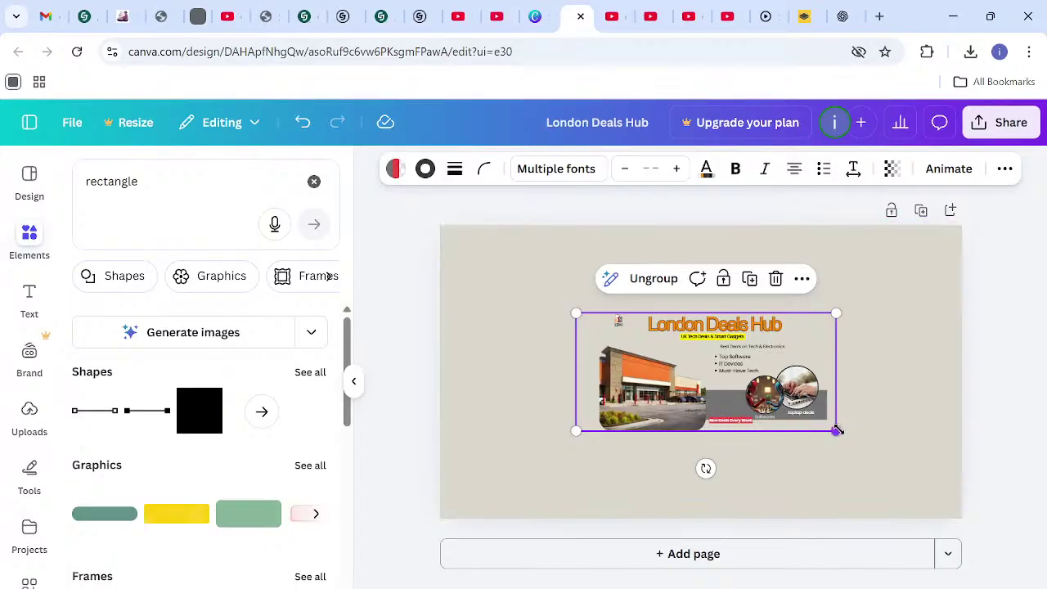
{"action": "left_click_drag", "start_coordinate": [835, 430], "coordinate": [816, 421]}
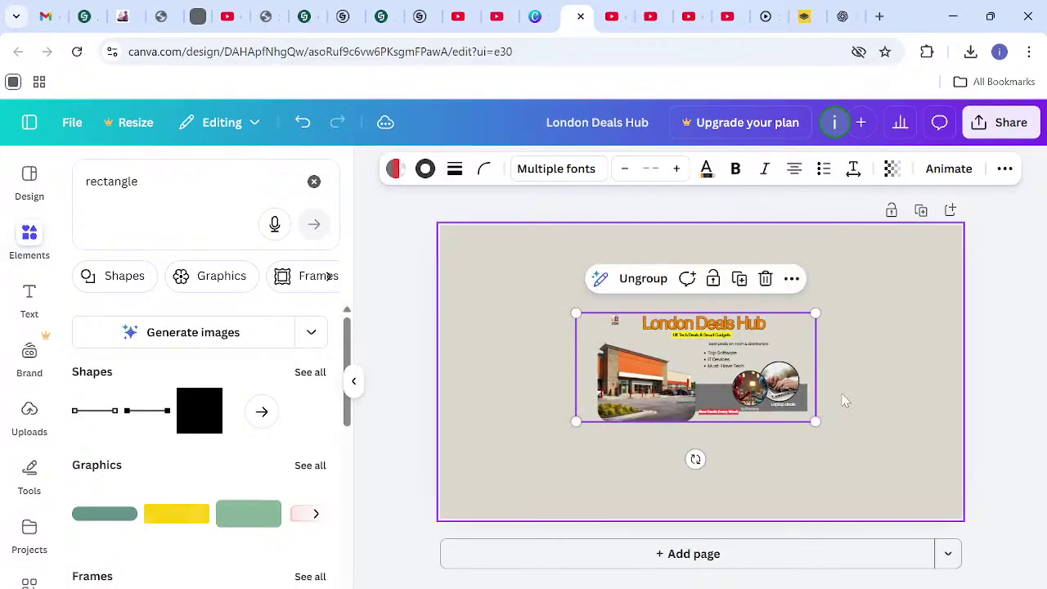
{"action": "left_click", "coordinate": [1021, 317]}
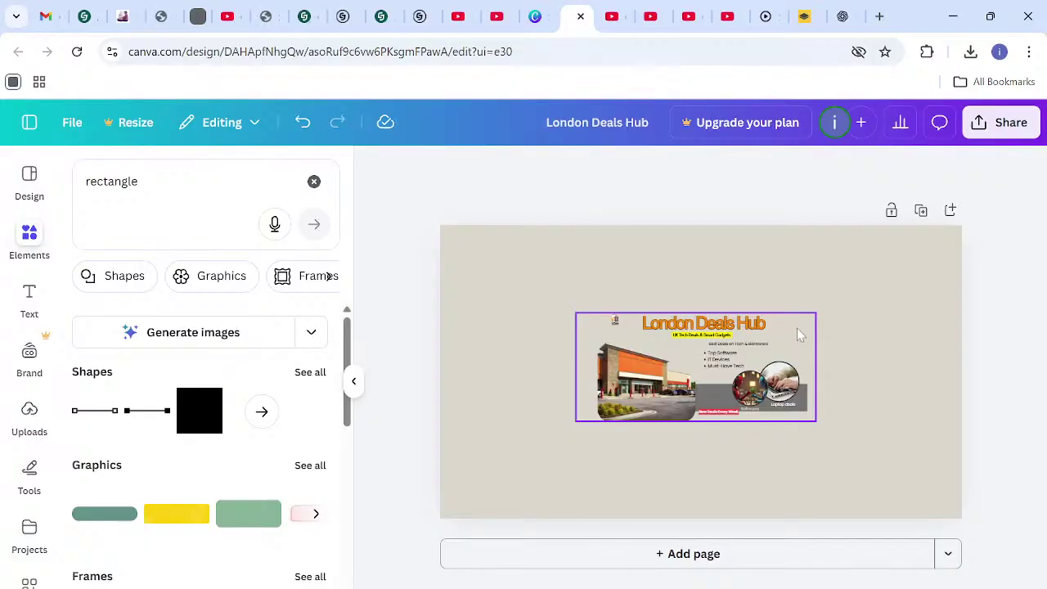
{"action": "left_click_drag", "start_coordinate": [735, 383], "coordinate": [740, 397]}
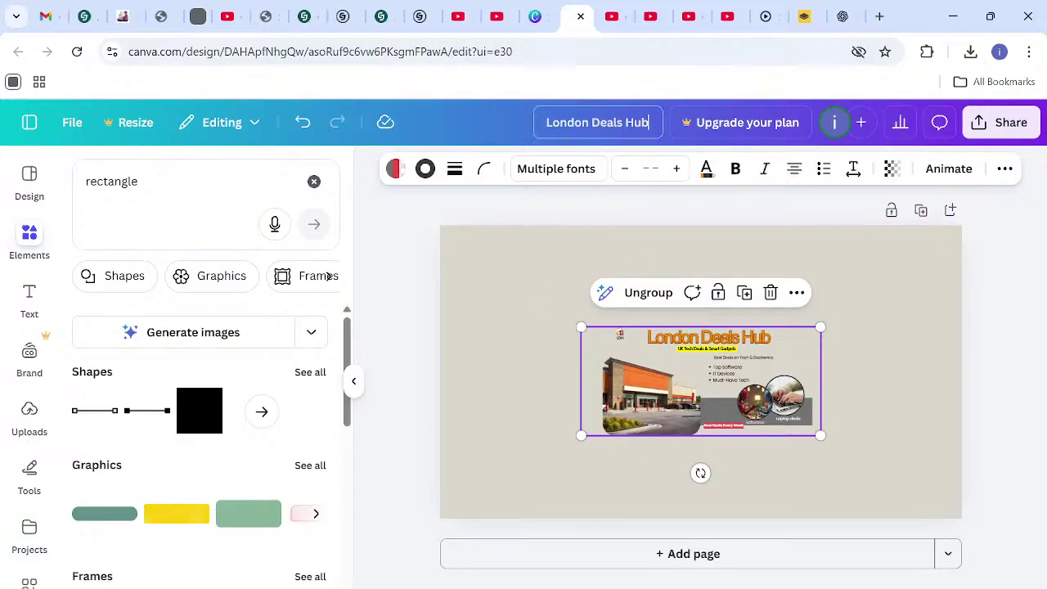
Step: Retitle the design 'London Deals Hub1' and export it as a PNG
{"action": "left_click", "coordinate": [648, 122]}
{"action": "type", "text": "1"}
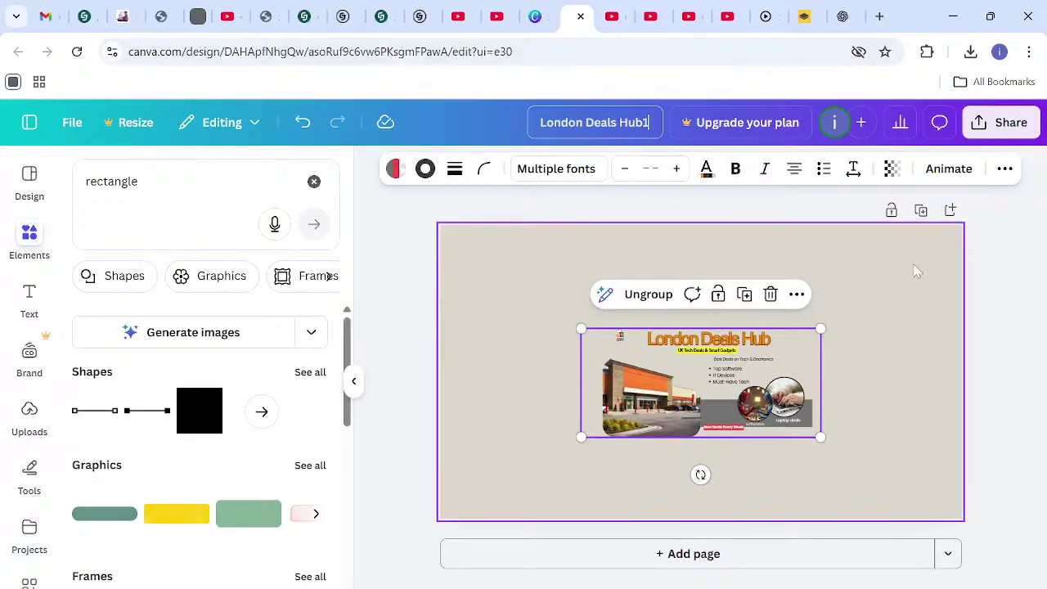
{"action": "left_click", "coordinate": [1000, 129]}
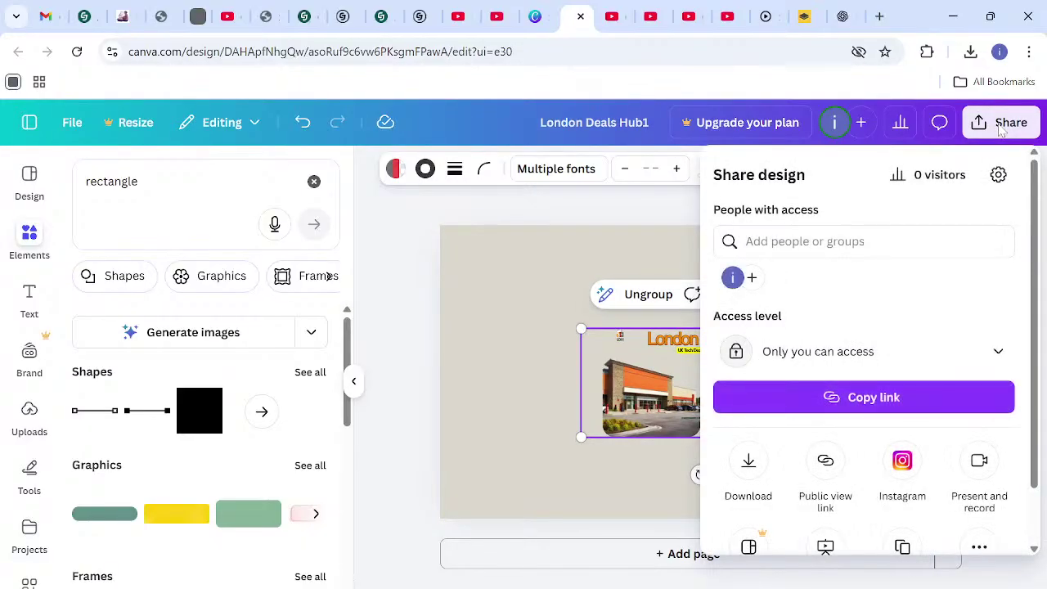
{"action": "left_click", "coordinate": [750, 455]}
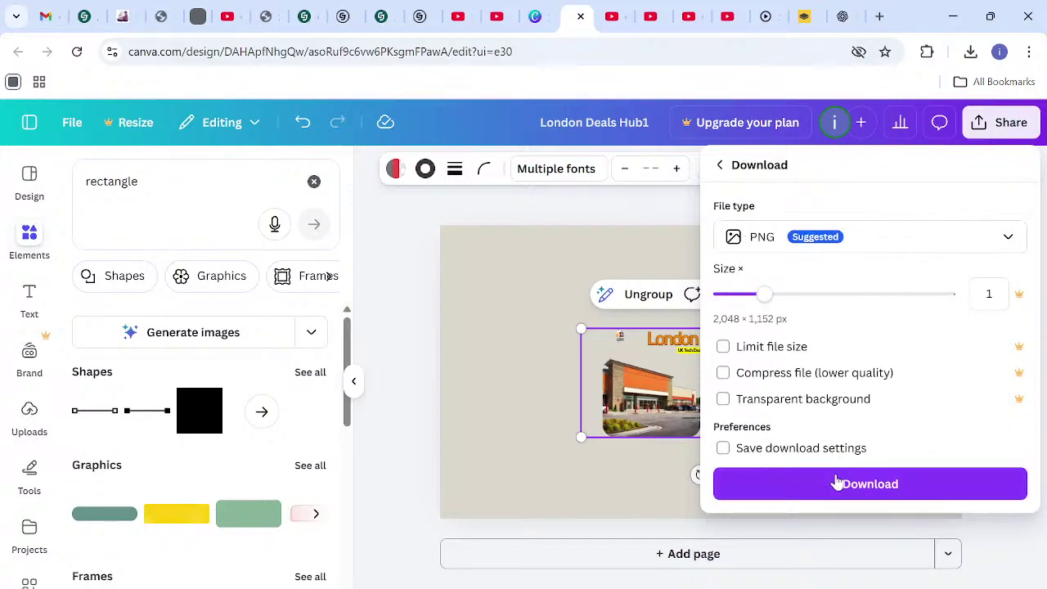
{"action": "left_click", "coordinate": [837, 483]}
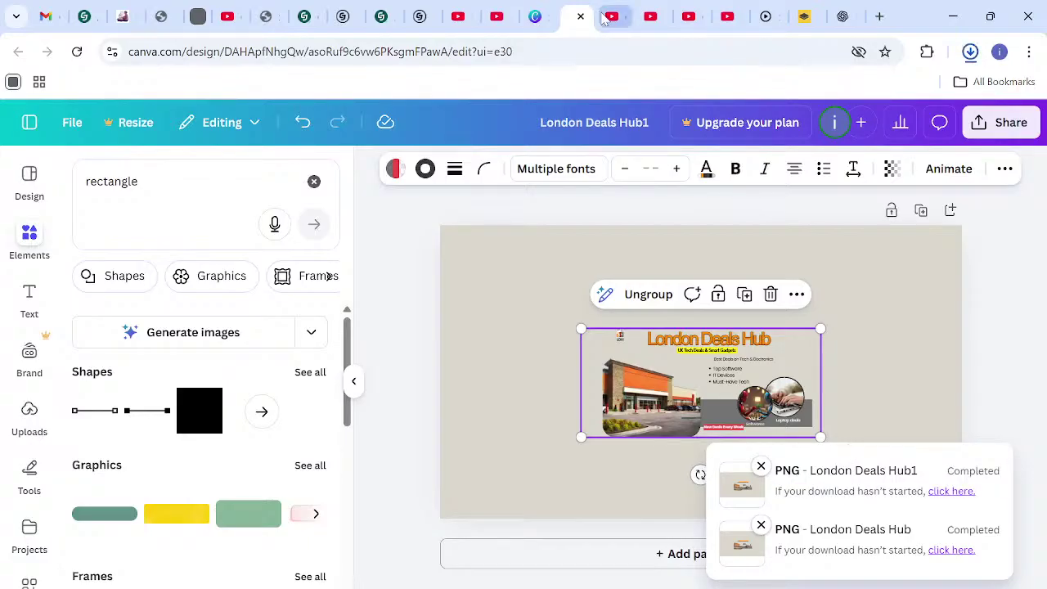
{"action": "left_click", "coordinate": [614, 16]}
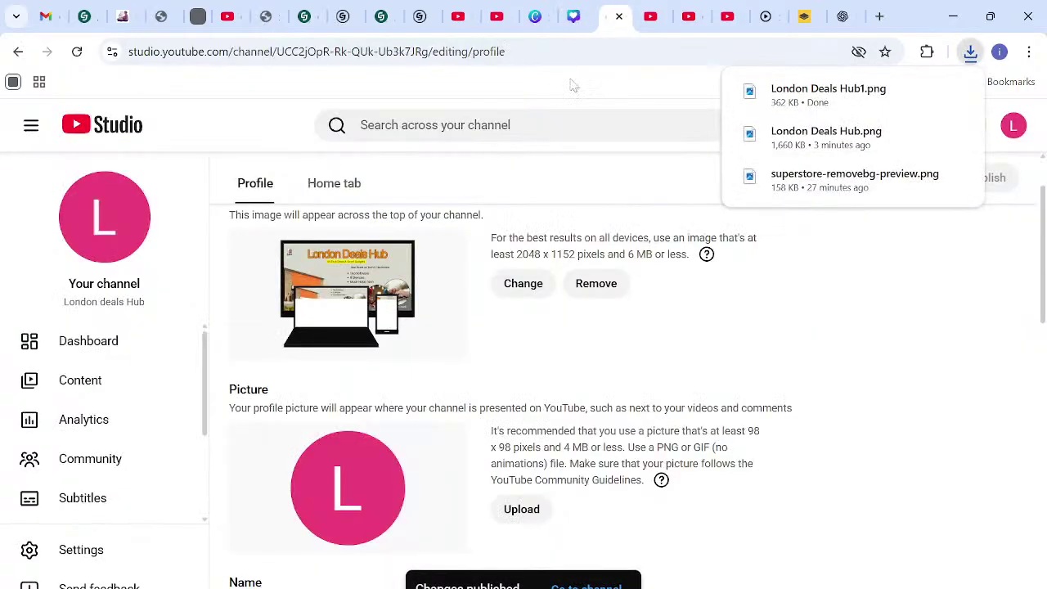
Step: Choose London Deals Hub1.png from Downloads as the replacement banner image
{"action": "left_click", "coordinate": [537, 288]}
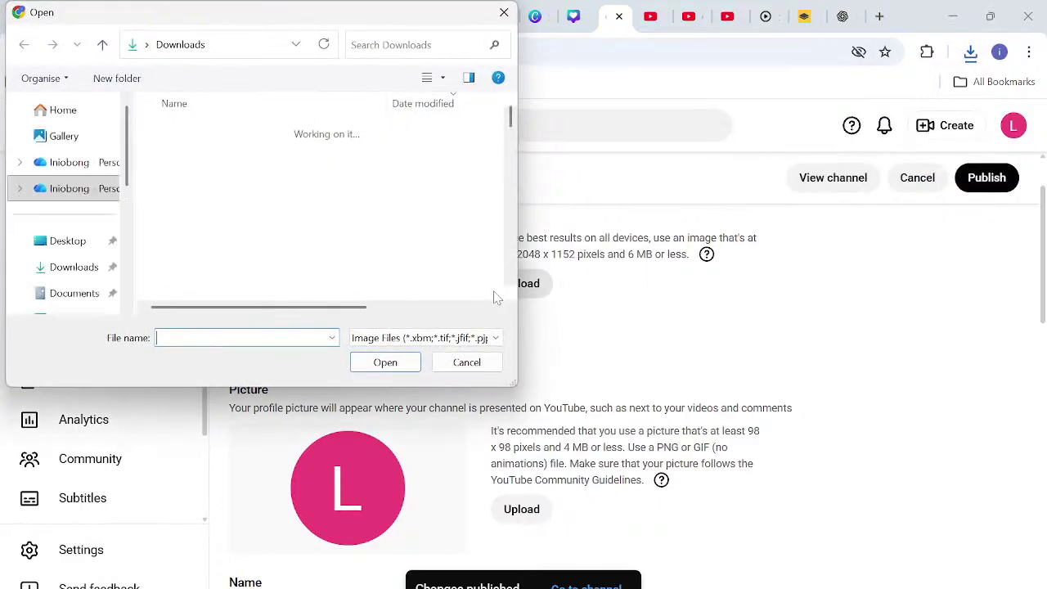
{"action": "left_click", "coordinate": [275, 157]}
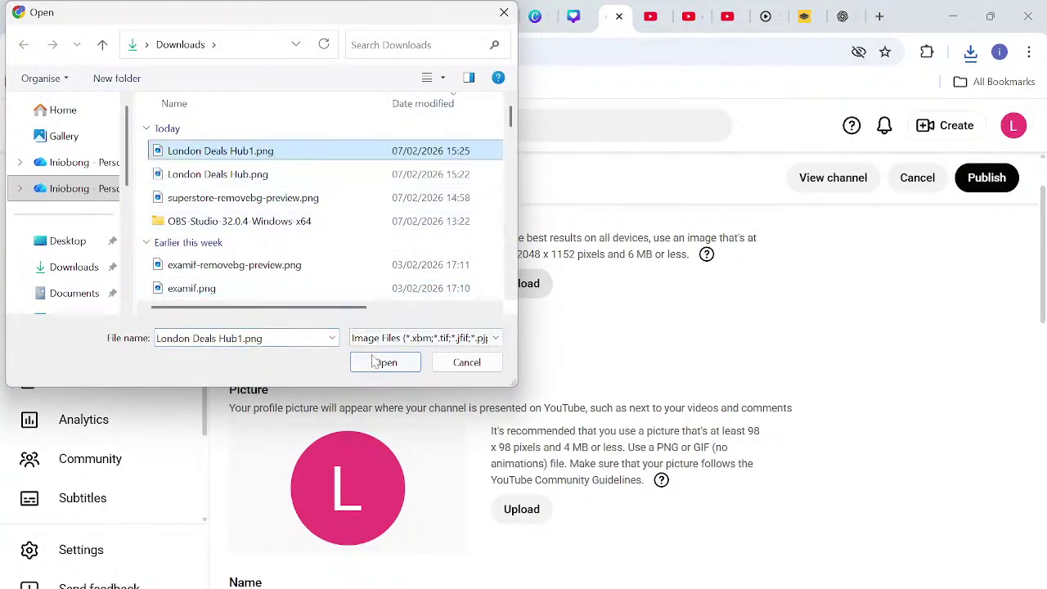
{"action": "left_click", "coordinate": [377, 362]}
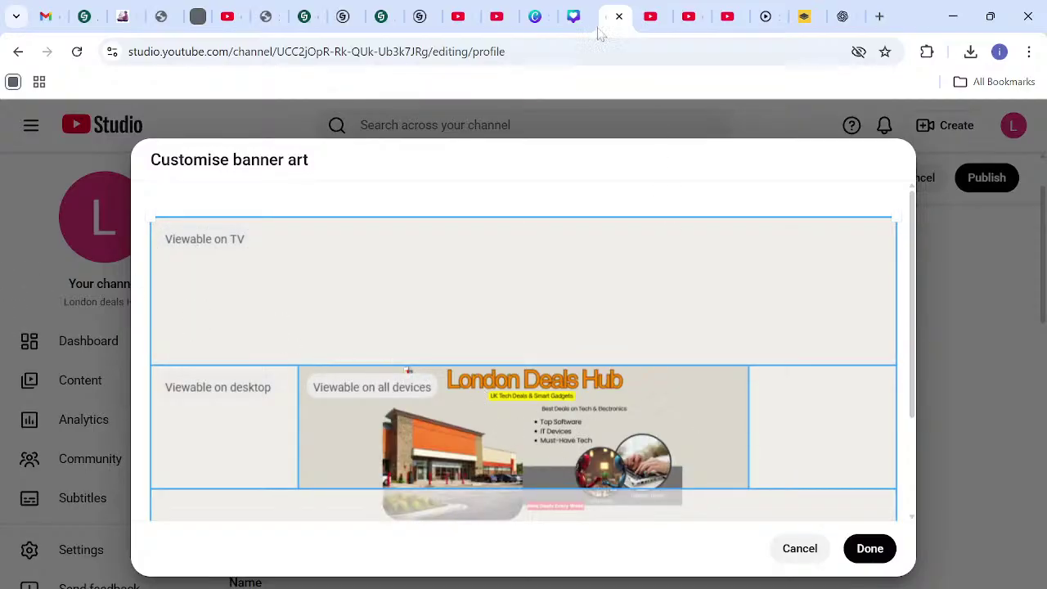
Step: Shrink the banner artwork and recentre it on the page
{"action": "left_click", "coordinate": [566, 12]}
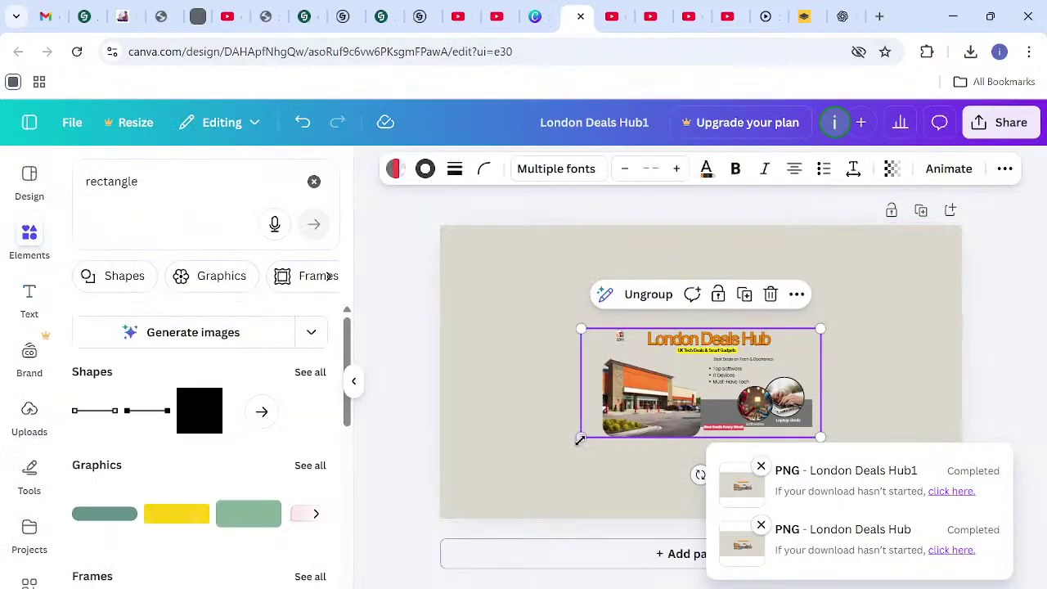
{"action": "left_click_drag", "start_coordinate": [580, 439], "coordinate": [659, 401]}
{"action": "left_click_drag", "start_coordinate": [703, 375], "coordinate": [661, 373]}
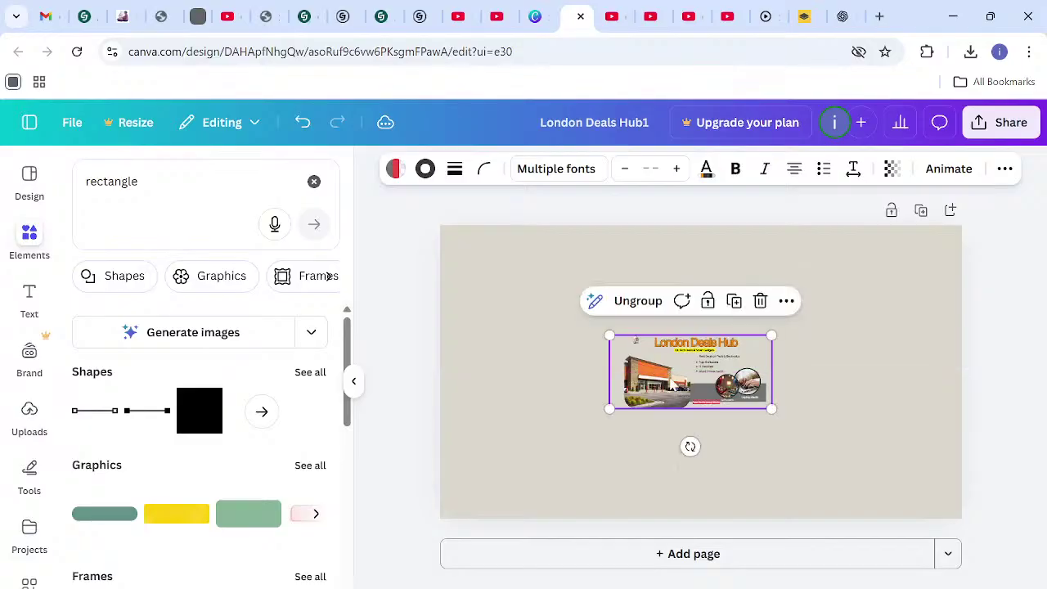
{"action": "left_click_drag", "start_coordinate": [772, 408], "coordinate": [761, 404]}
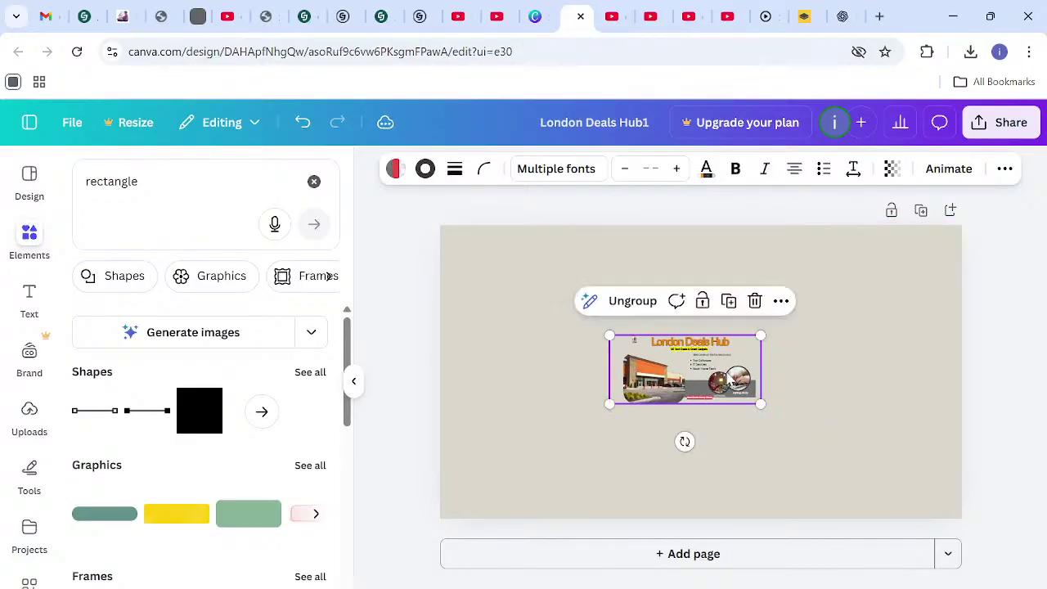
{"action": "left_click_drag", "start_coordinate": [726, 371], "coordinate": [729, 373]}
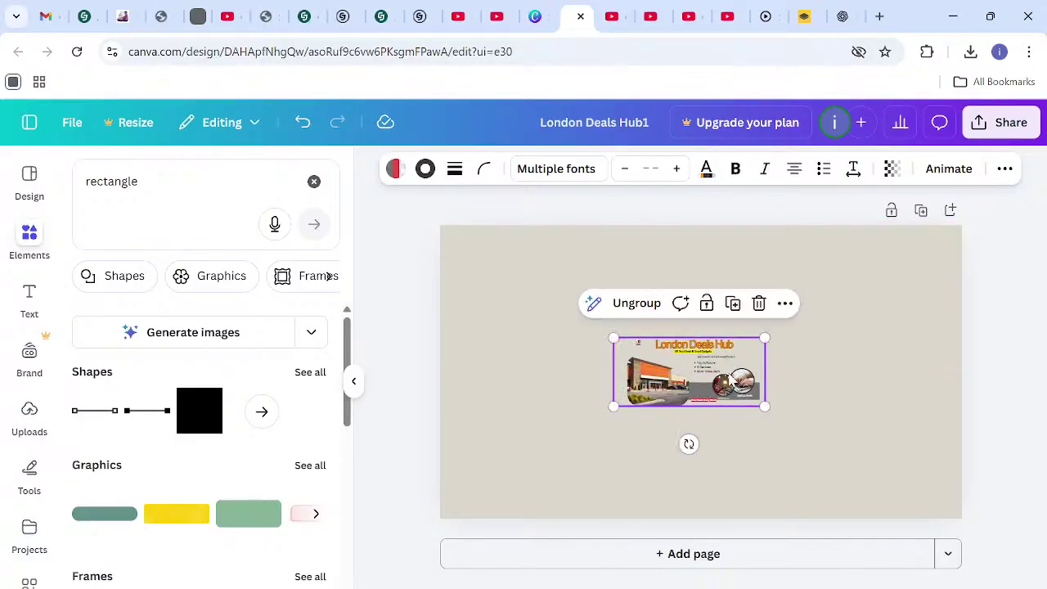
{"action": "left_click", "coordinate": [635, 342]}
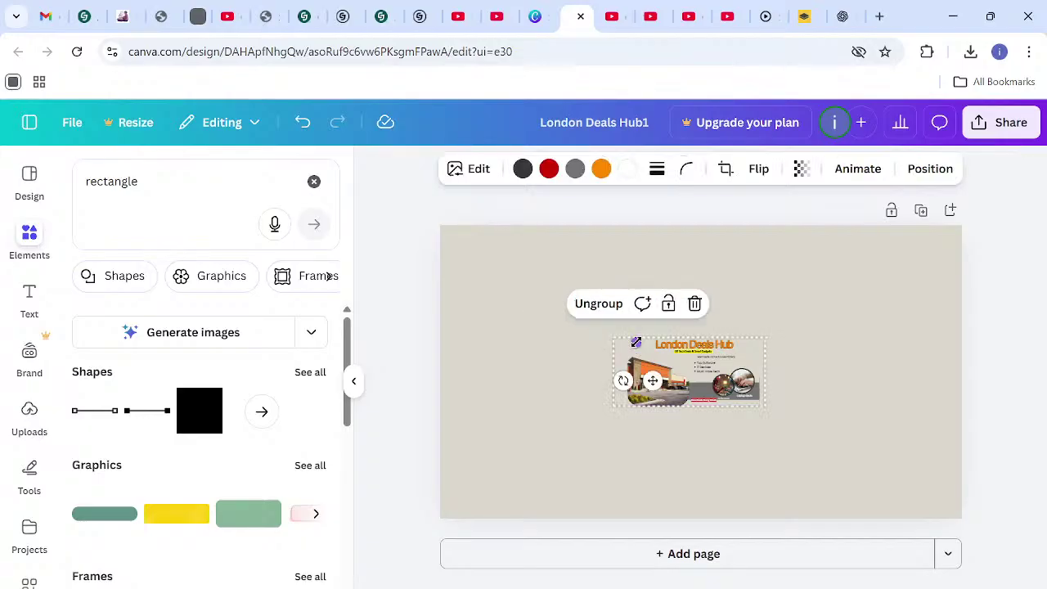
{"action": "left_click", "coordinate": [589, 391]}
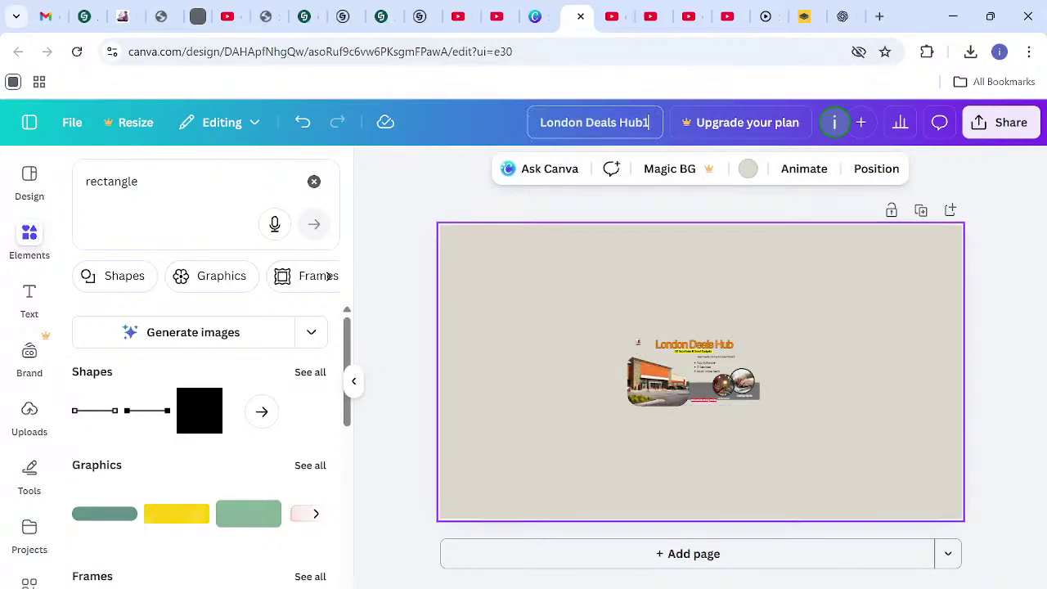
Step: Rename the design to 'London Deals Hub2' and download it as a PNG
{"action": "left_click", "coordinate": [646, 122]}
{"action": "key", "text": "BackSpace"}
{"action": "type", "text": "2"}
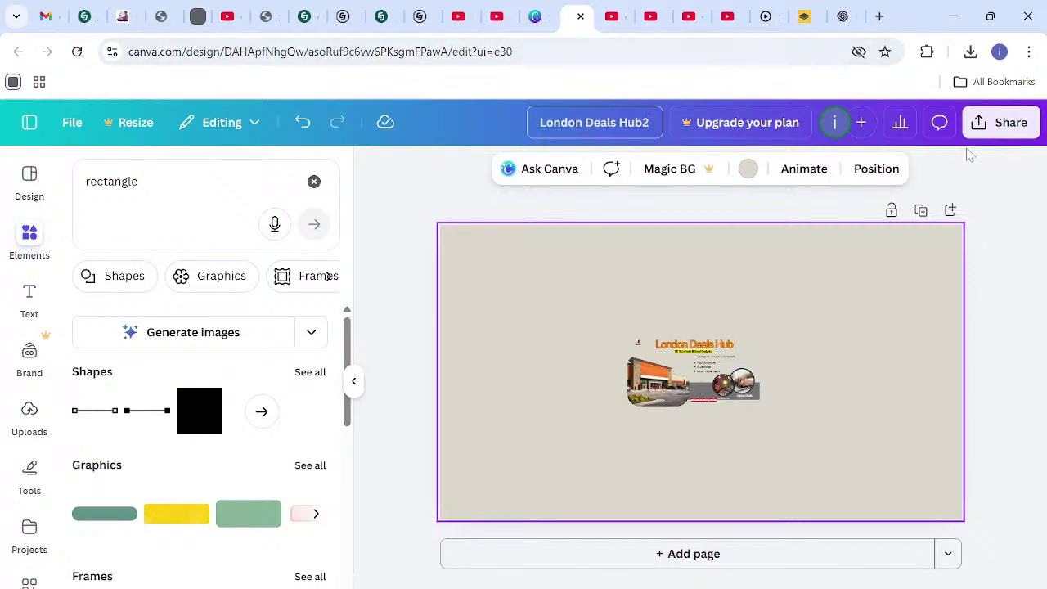
{"action": "left_click", "coordinate": [1008, 123]}
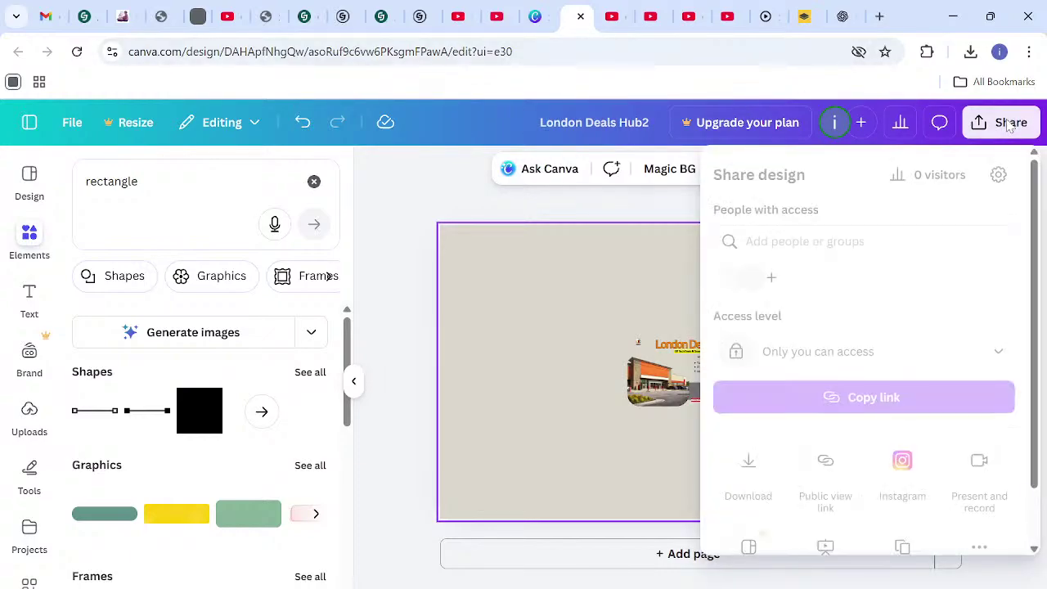
{"action": "left_click", "coordinate": [748, 460]}
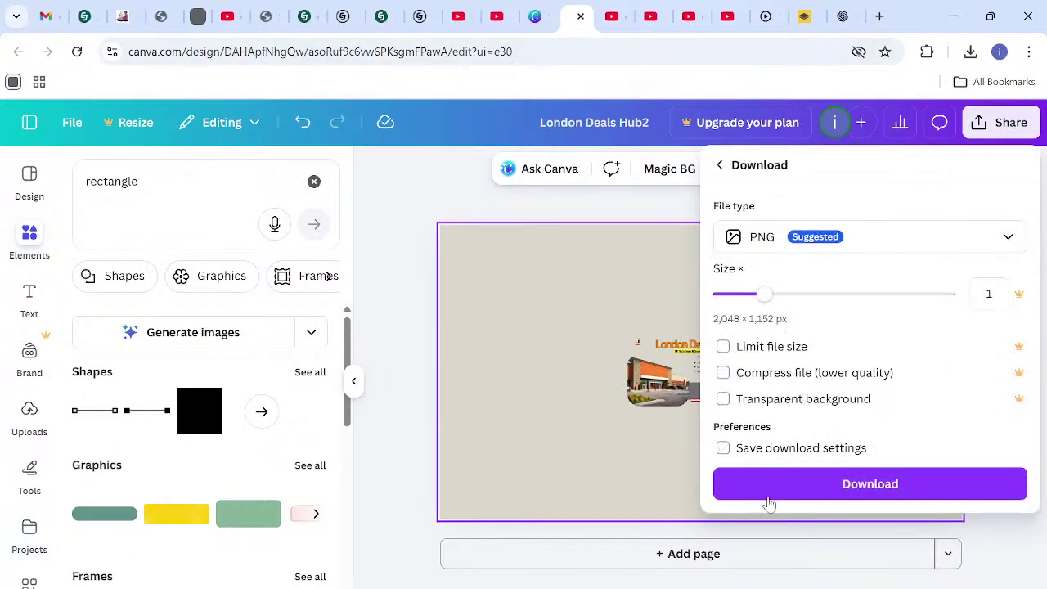
{"action": "left_click", "coordinate": [781, 495]}
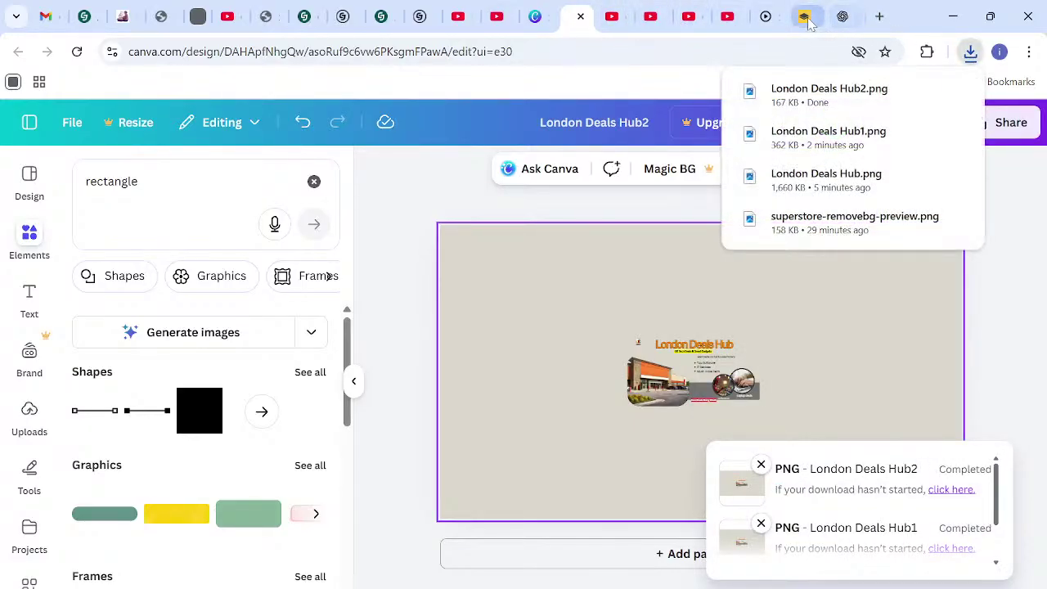
{"action": "left_click", "coordinate": [729, 16]}
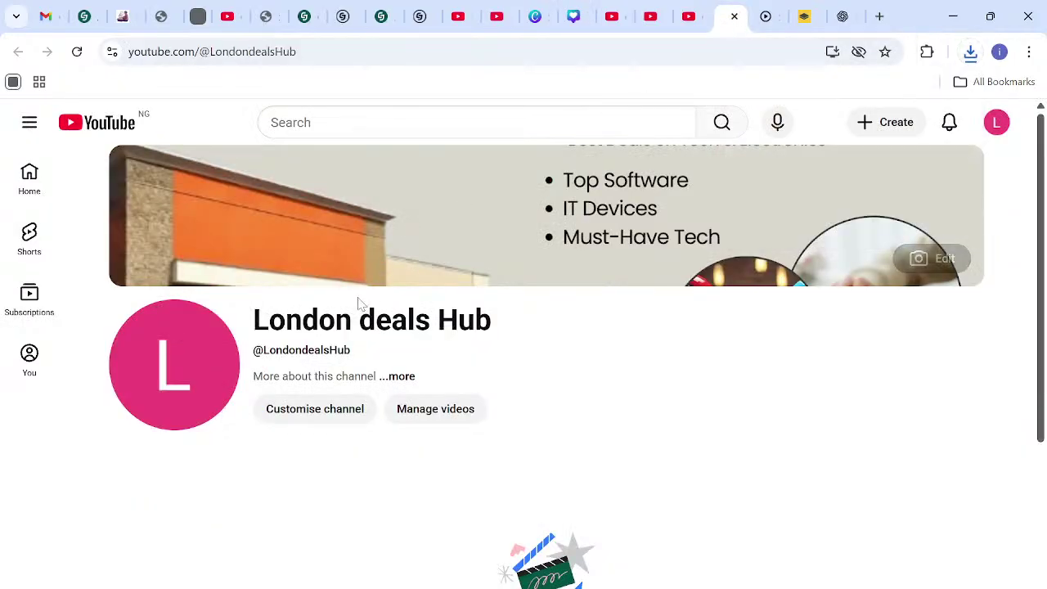
Step: Remove the current channel banner and upload London Deals Hub2.png in its place
{"action": "left_click", "coordinate": [941, 258]}
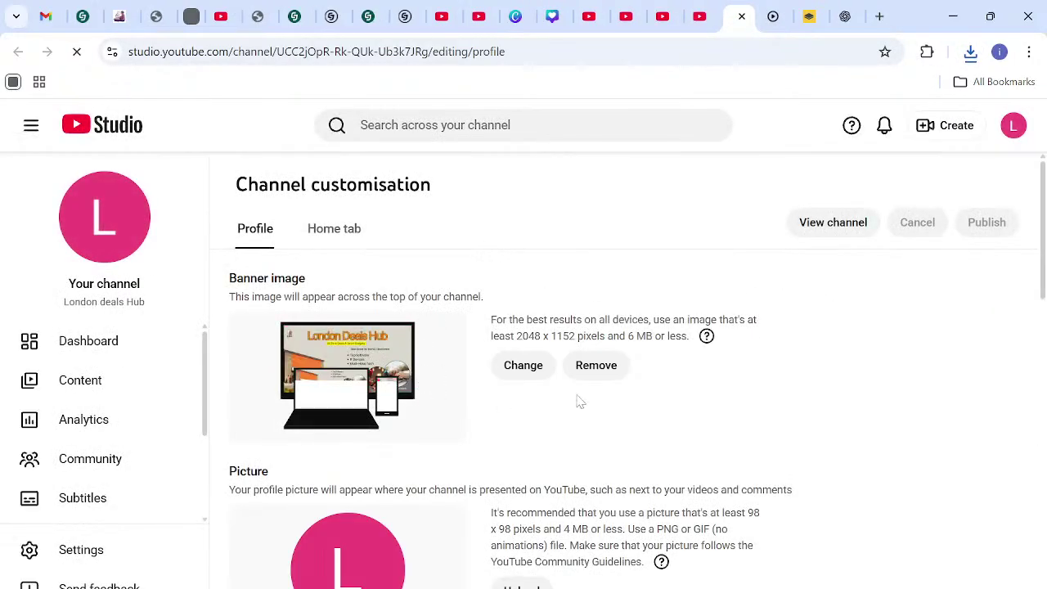
{"action": "left_click", "coordinate": [596, 366]}
{"action": "left_click", "coordinate": [532, 377]}
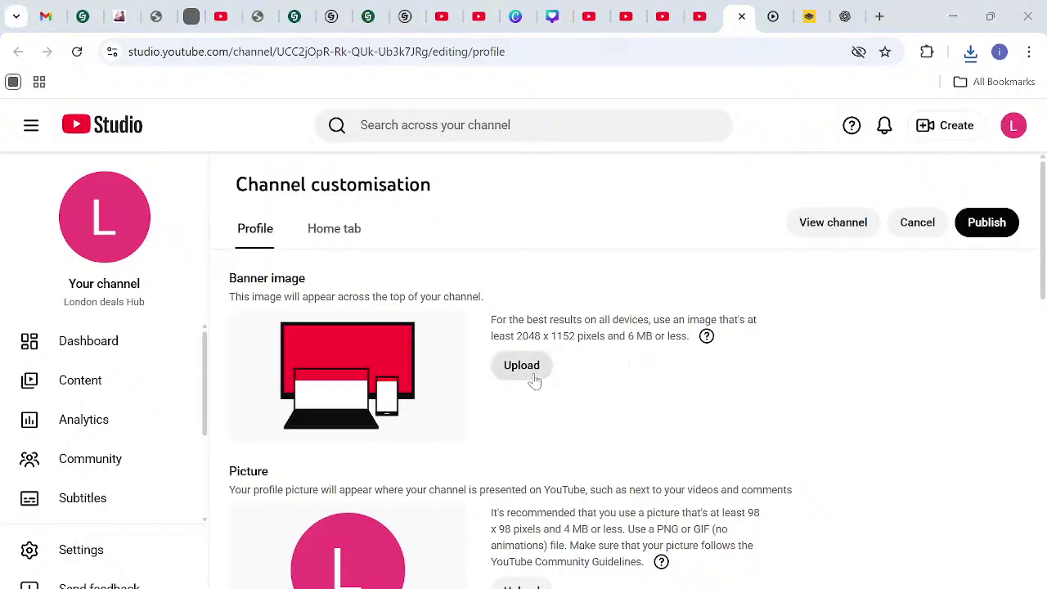
{"action": "left_click", "coordinate": [237, 151]}
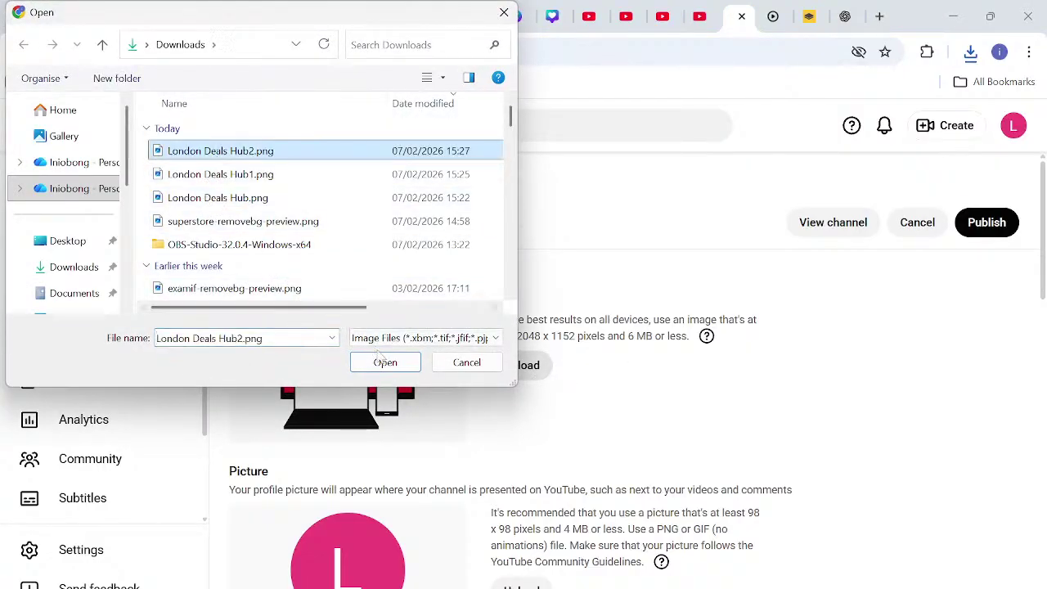
{"action": "left_click", "coordinate": [384, 364]}
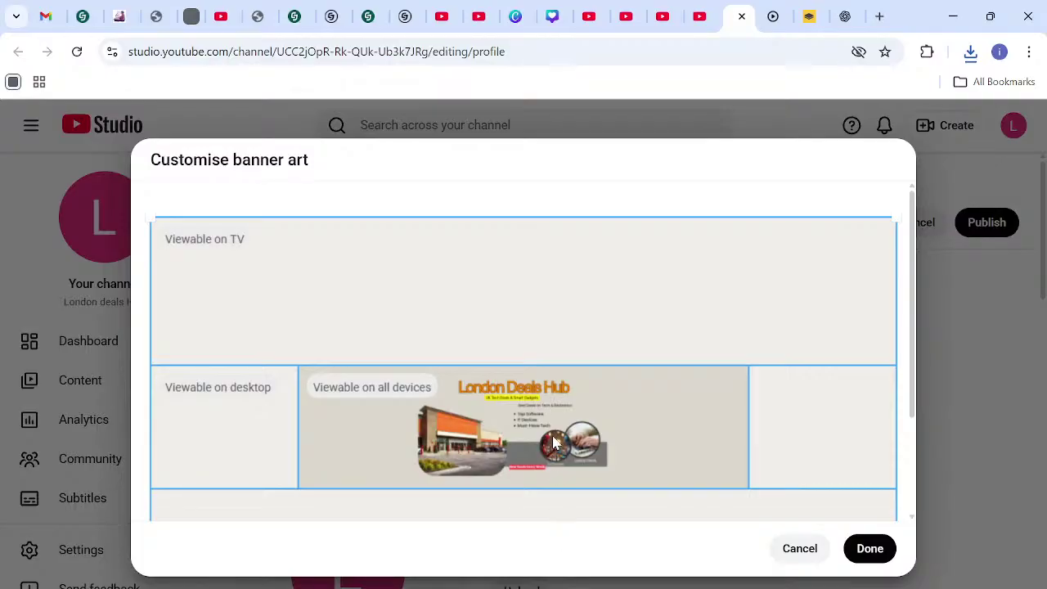
Step: Accept the banner crop and publish the channel changes
{"action": "left_click", "coordinate": [872, 548]}
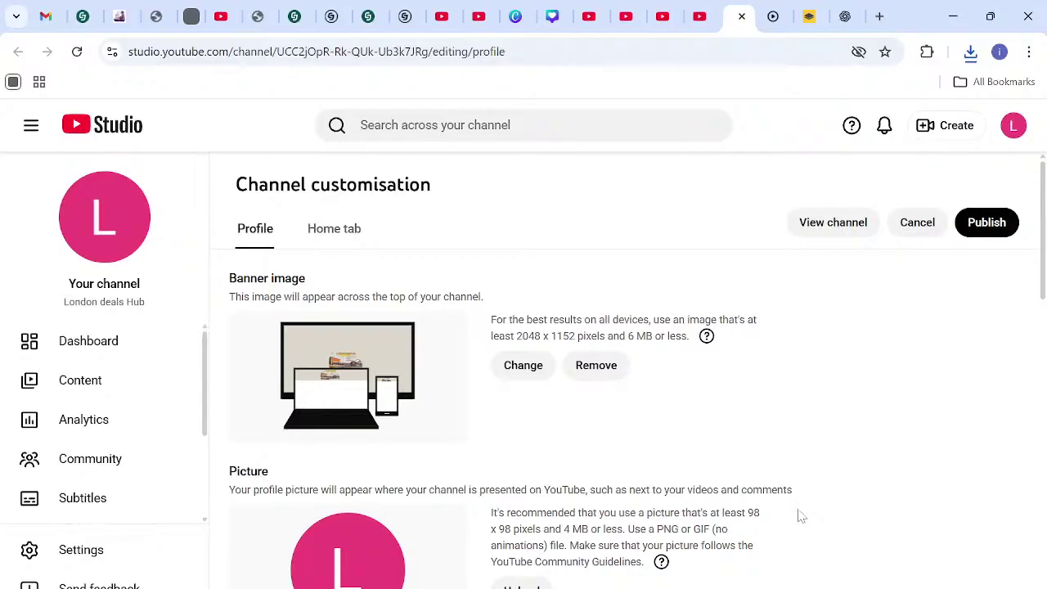
{"action": "left_click", "coordinate": [998, 225]}
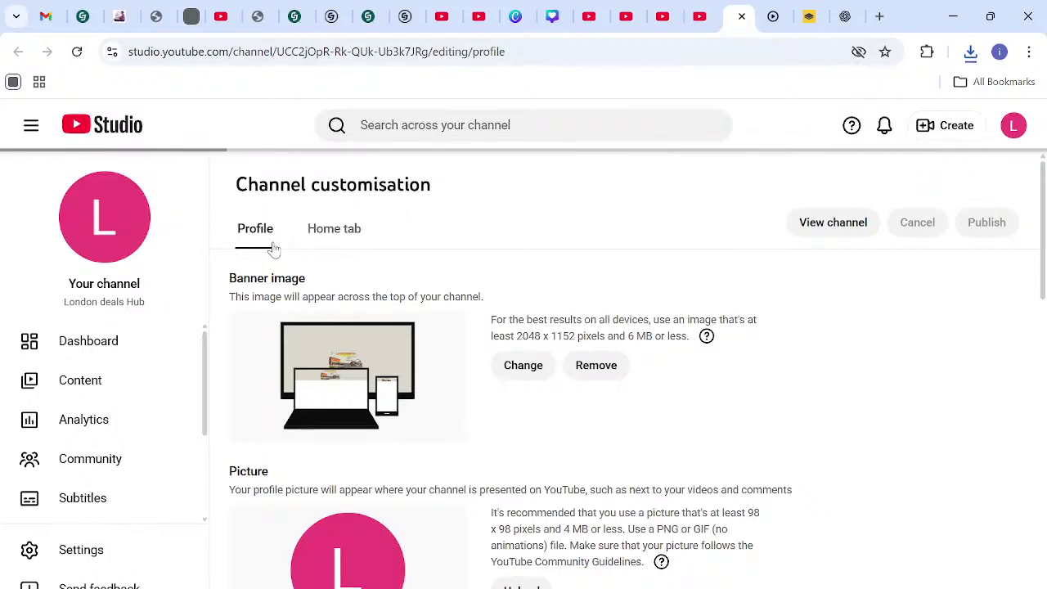
{"action": "left_click", "coordinate": [333, 237]}
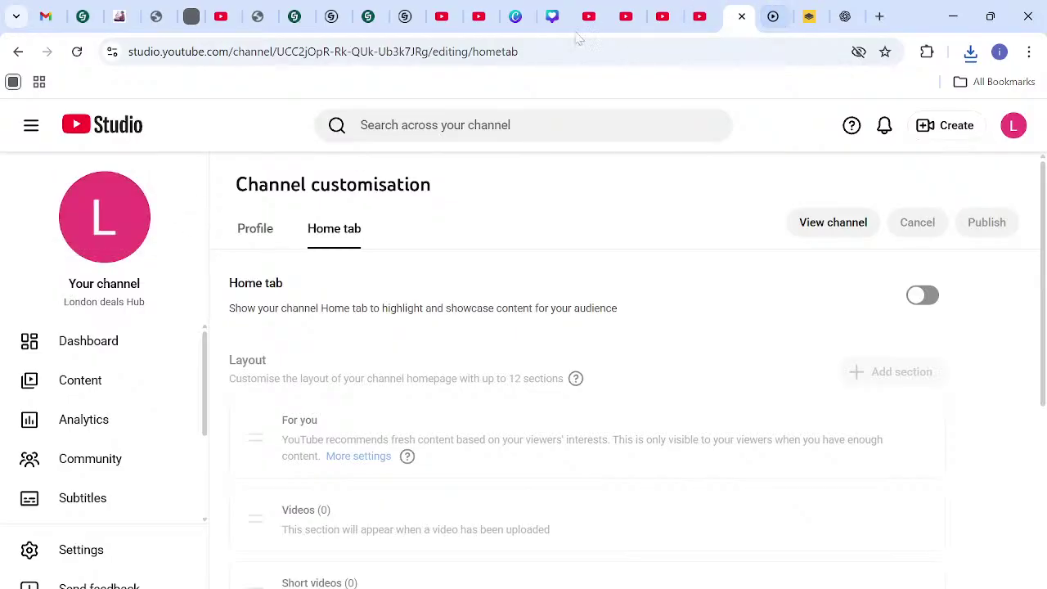
{"action": "left_click", "coordinate": [551, 18]}
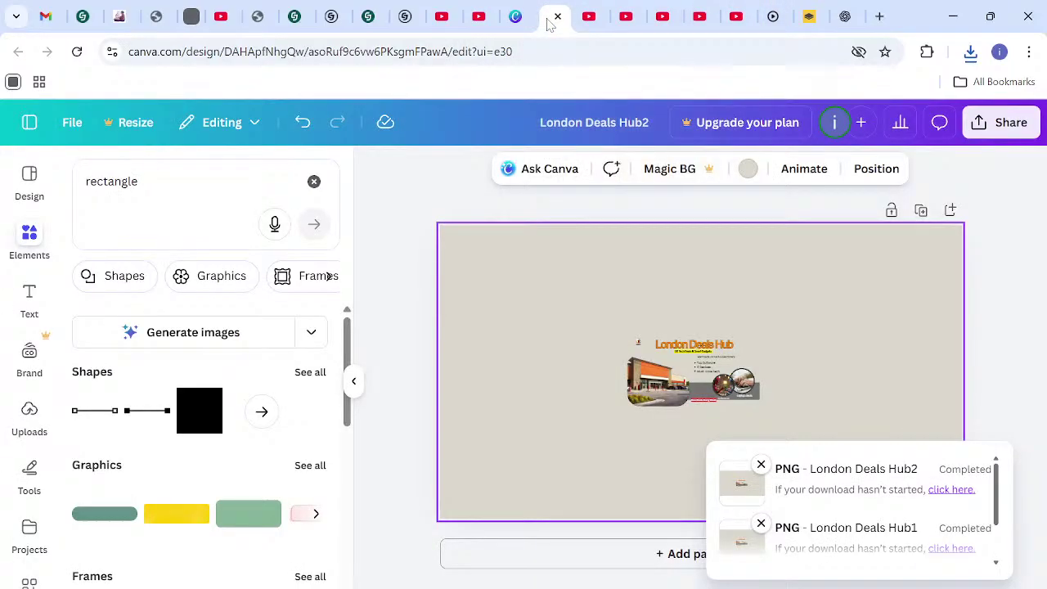
Step: Enlarge the banner artwork group to fill more of the page
{"action": "left_click", "coordinate": [651, 378]}
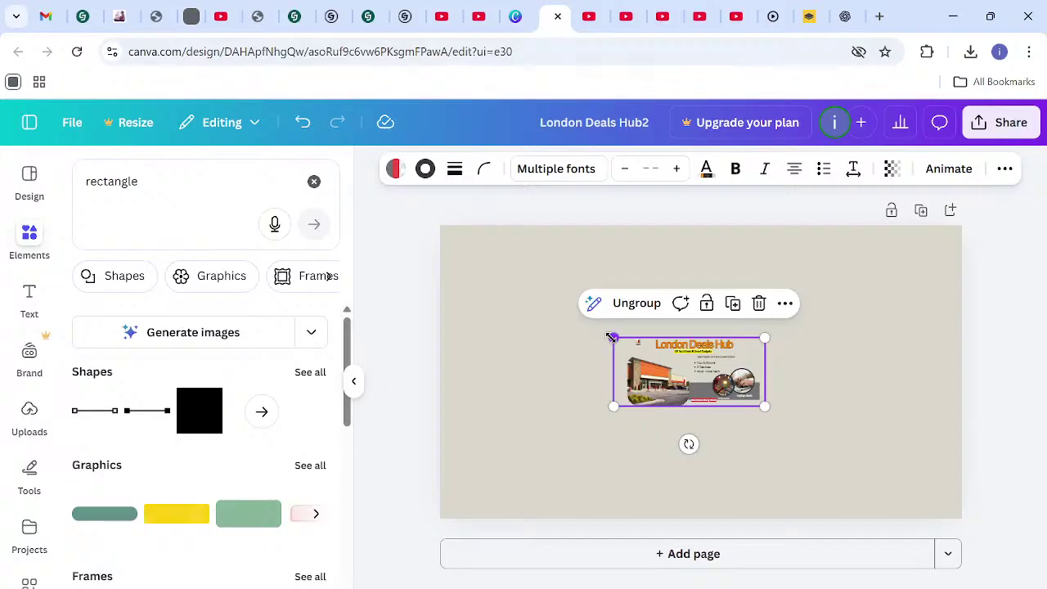
{"action": "left_click_drag", "start_coordinate": [611, 336], "coordinate": [489, 283]}
{"action": "left_click_drag", "start_coordinate": [764, 405], "coordinate": [893, 465]}
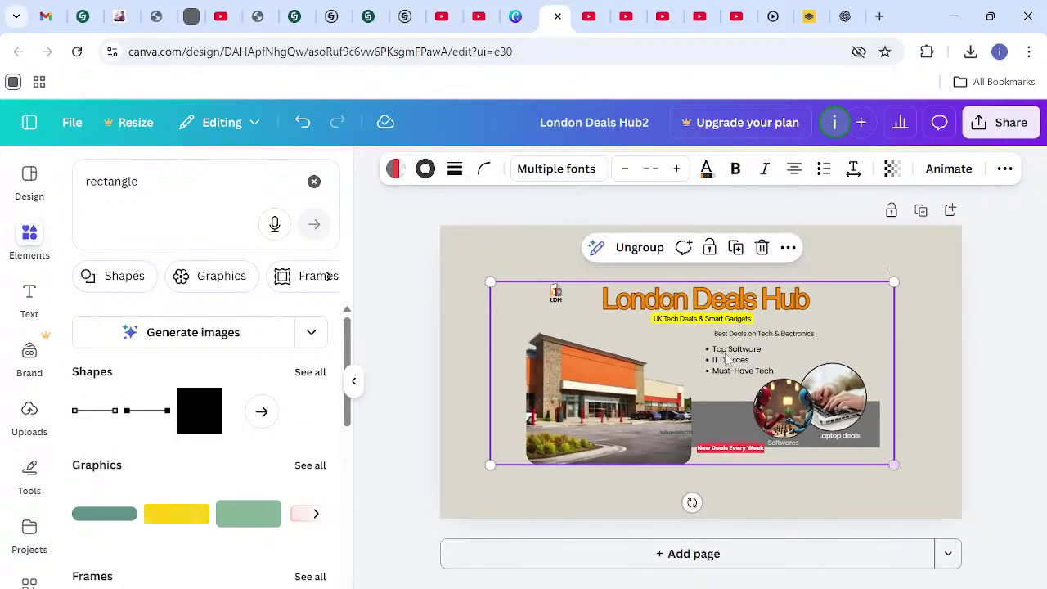
Step: Move the small LDH logo to the banner's lower left and add a blank second page
{"action": "left_click", "coordinate": [557, 293]}
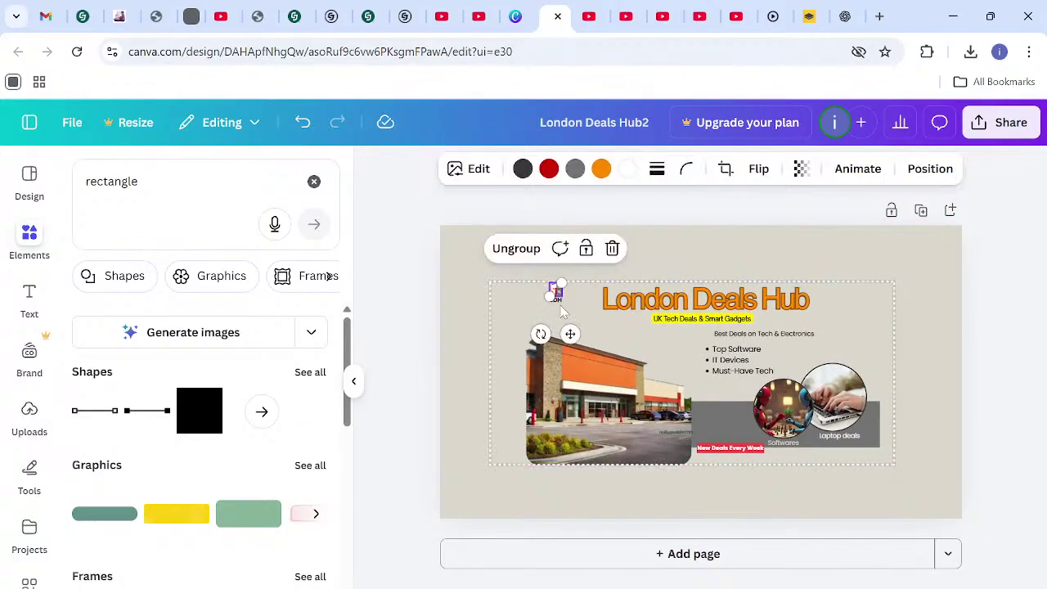
{"action": "left_click_drag", "start_coordinate": [570, 333], "coordinate": [571, 352]}
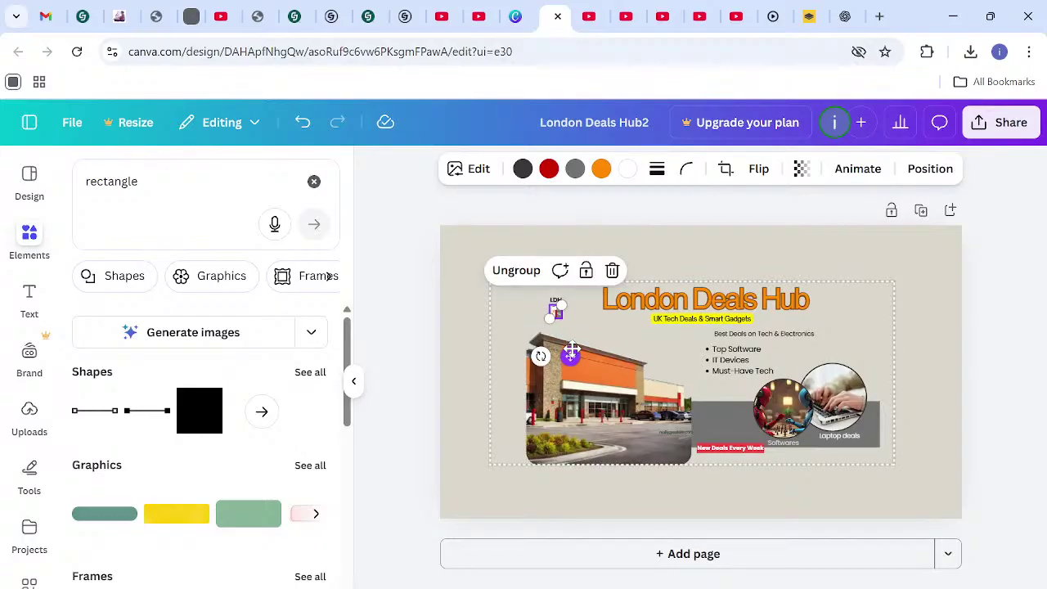
{"action": "left_click_drag", "start_coordinate": [571, 352], "coordinate": [497, 482]}
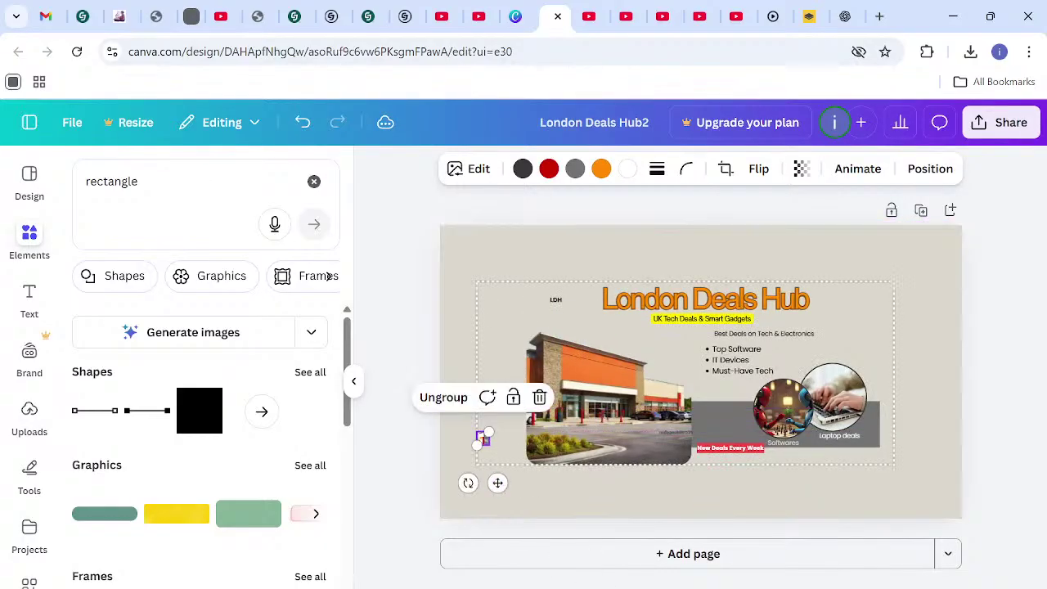
{"action": "left_click", "coordinate": [643, 563]}
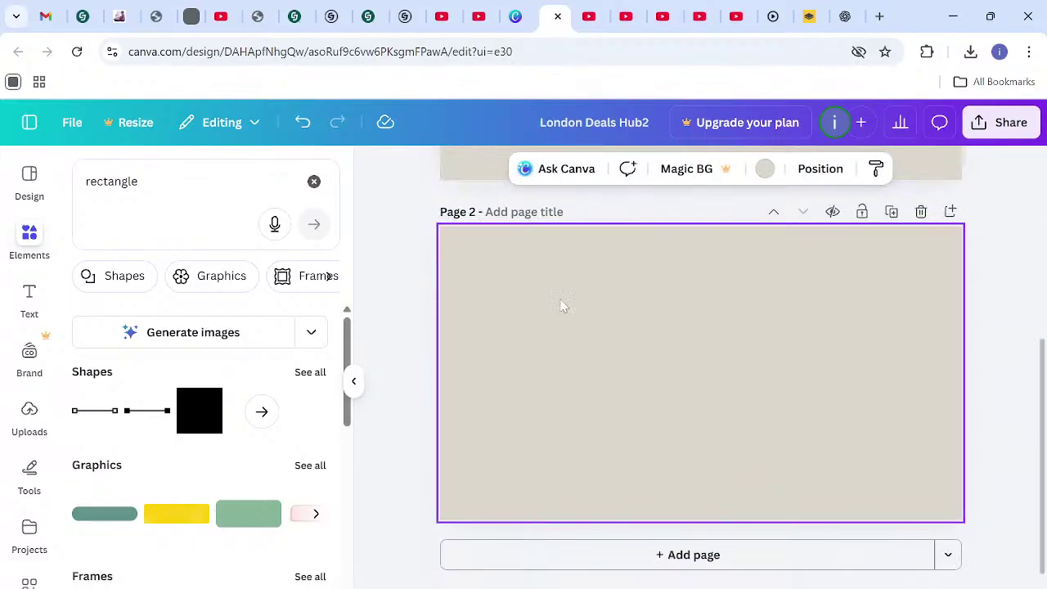
Step: Make Page 2's background white and move the small bag icon down onto it
{"action": "left_click", "coordinate": [765, 169]}
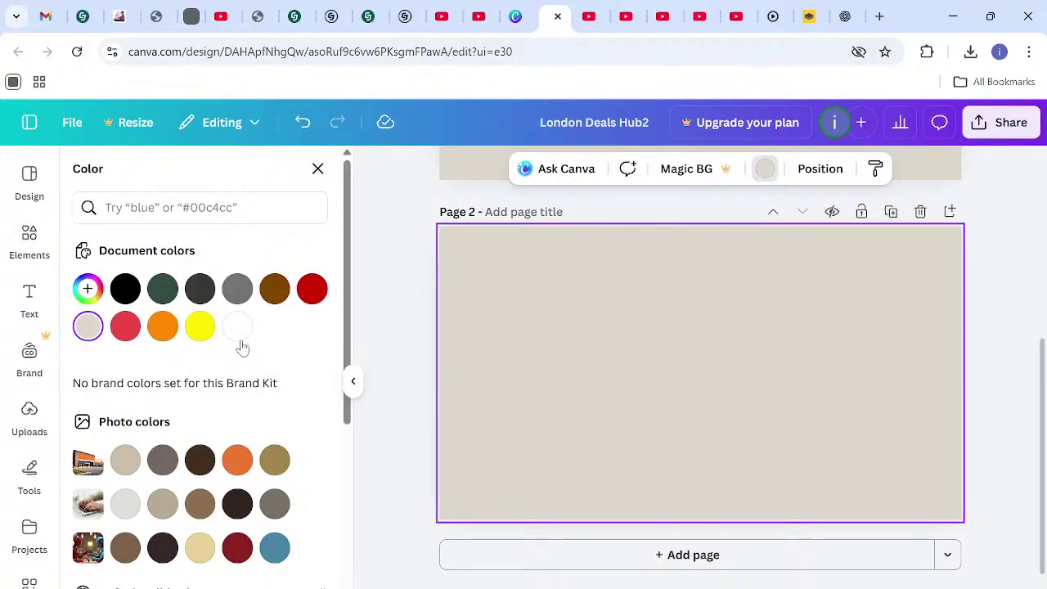
{"action": "left_click", "coordinate": [237, 326]}
{"action": "scroll", "coordinate": [638, 286], "scroll_direction": "up", "scroll_amount": 3}
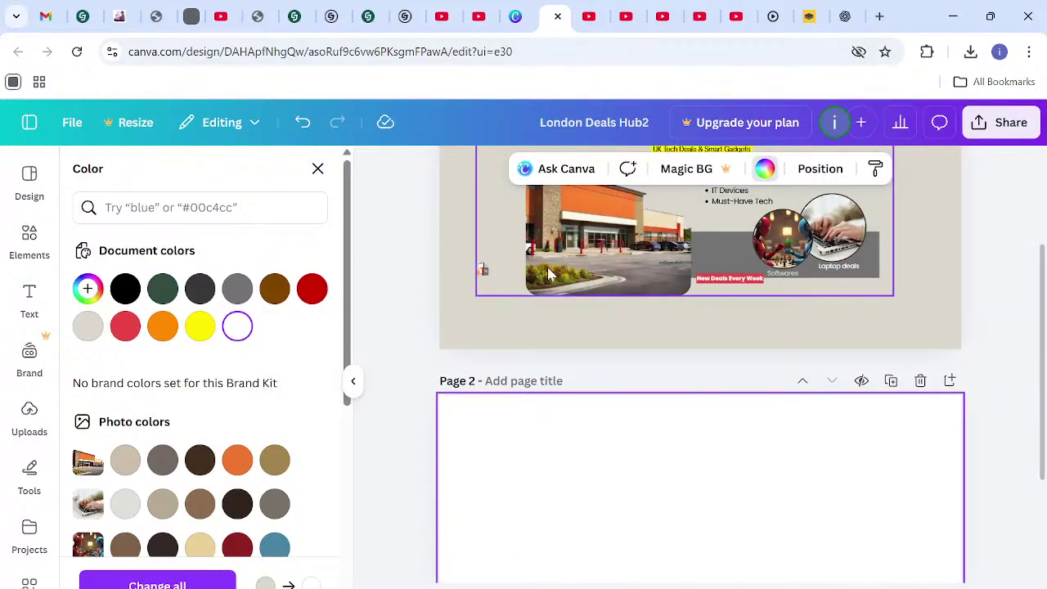
{"action": "left_click_drag", "start_coordinate": [543, 275], "coordinate": [621, 274]}
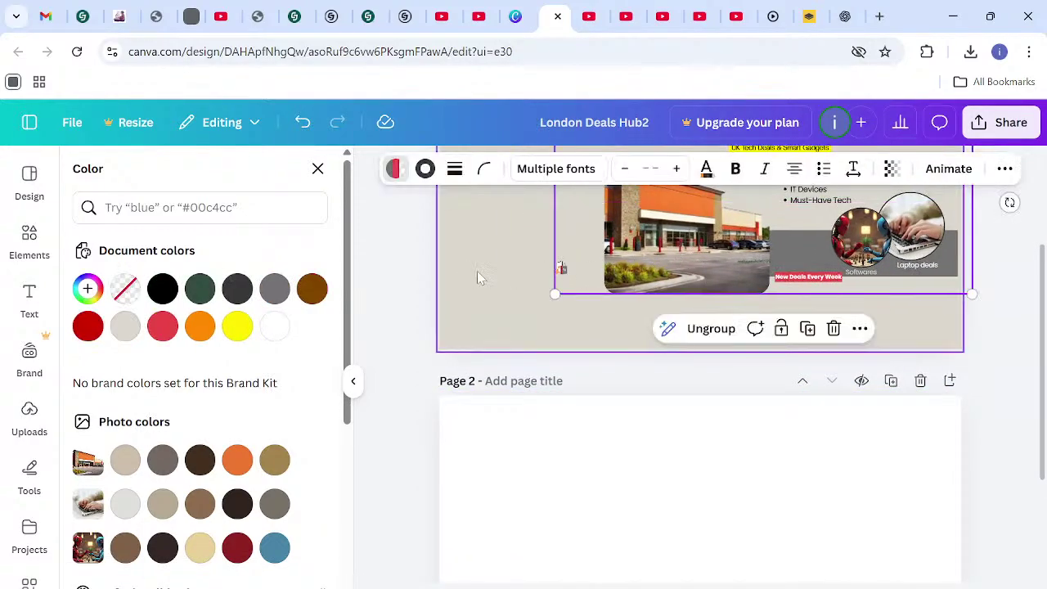
{"action": "left_click", "coordinate": [566, 267]}
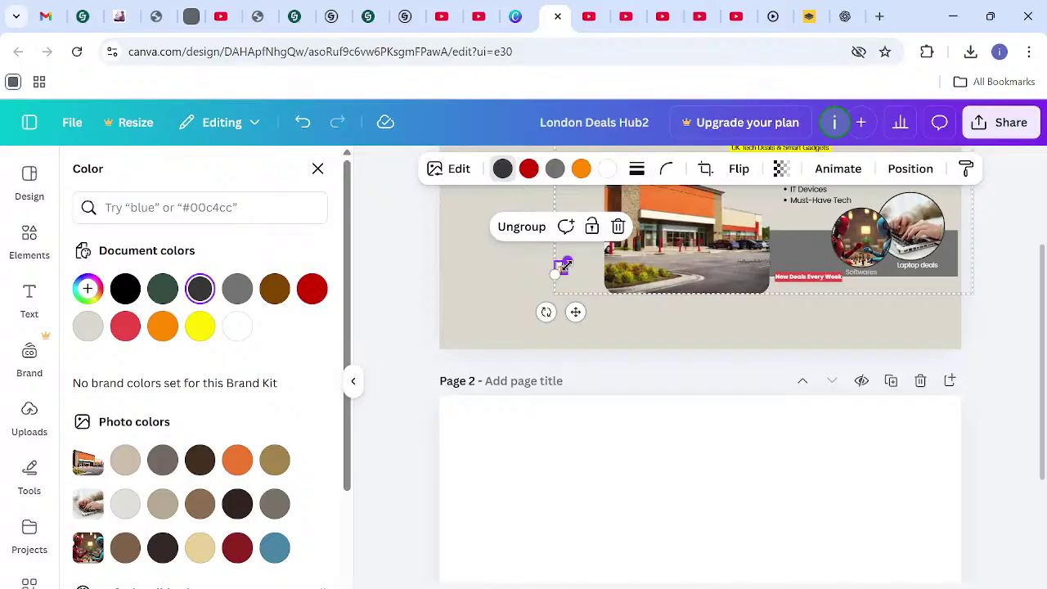
{"action": "left_click", "coordinate": [563, 268]}
{"action": "left_click_drag", "start_coordinate": [561, 265], "coordinate": [591, 450]}
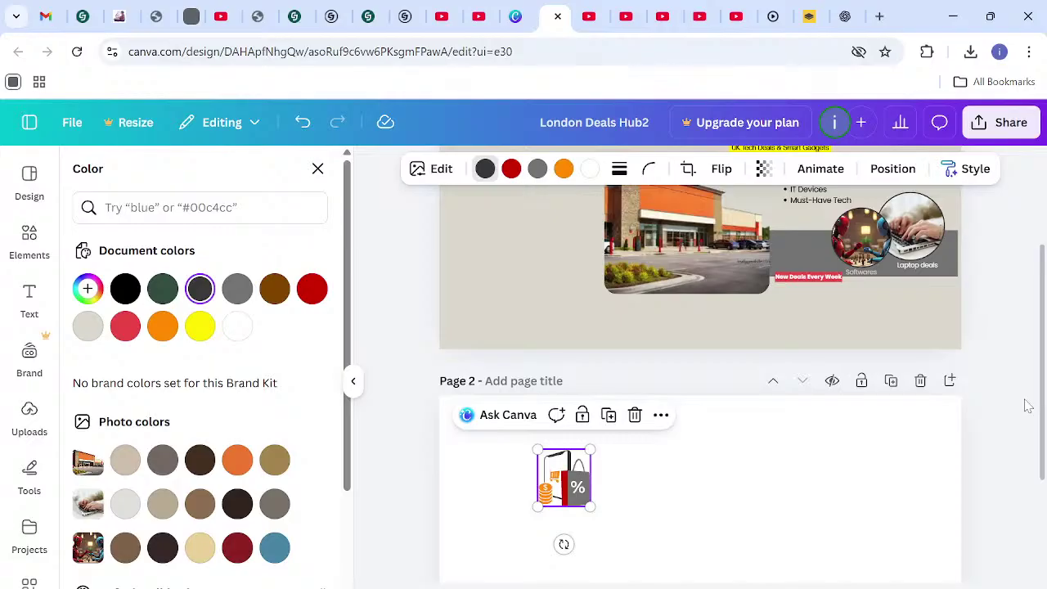
{"action": "scroll", "coordinate": [1028, 407], "scroll_direction": "down", "scroll_amount": 2}
Step: Ungroup the banner on Page 1 and move the LDH text down onto Page 2
{"action": "left_click_drag", "start_coordinate": [606, 342], "coordinate": [709, 417]}
{"action": "scroll", "coordinate": [1042, 368], "scroll_direction": "up", "scroll_amount": 1}
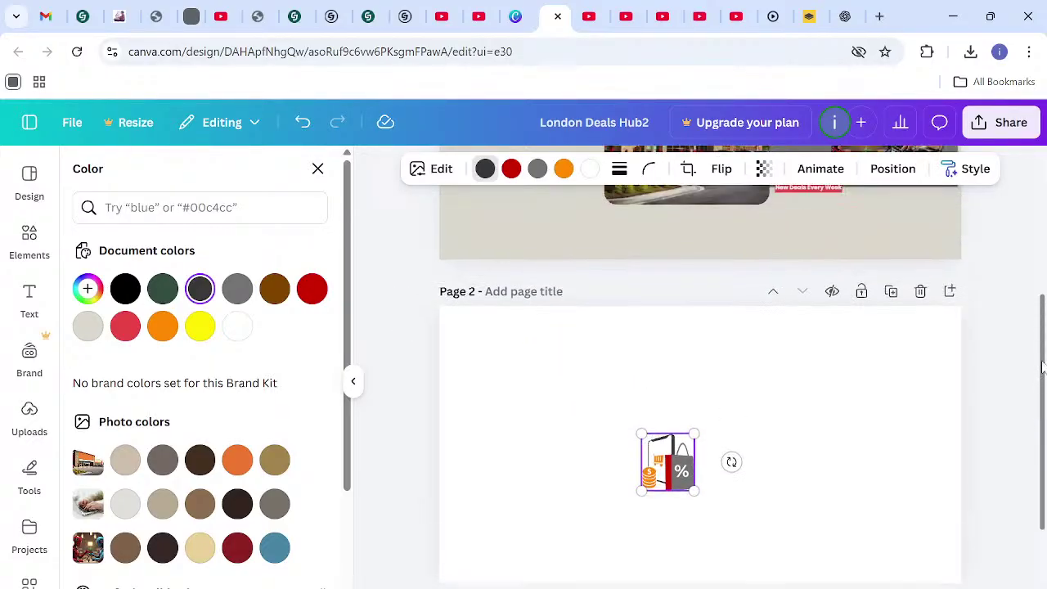
{"action": "scroll", "coordinate": [1042, 368], "scroll_direction": "up", "scroll_amount": 4}
{"action": "left_click", "coordinate": [629, 305]}
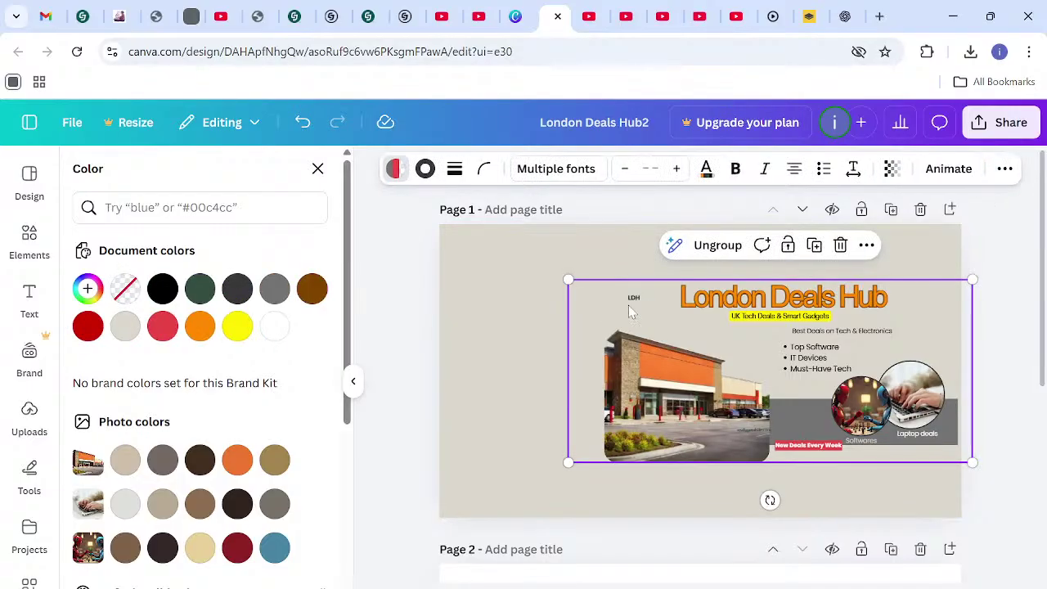
{"action": "left_click_drag", "start_coordinate": [628, 305], "coordinate": [621, 339]}
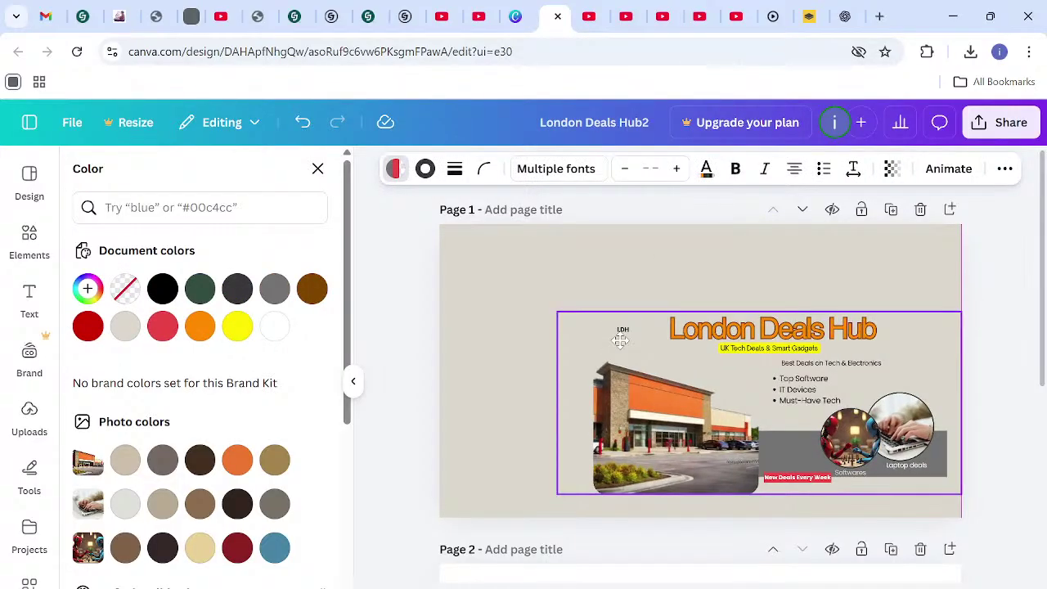
{"action": "key", "text": "ctrl+shift+g"}
{"action": "left_click", "coordinate": [623, 332]}
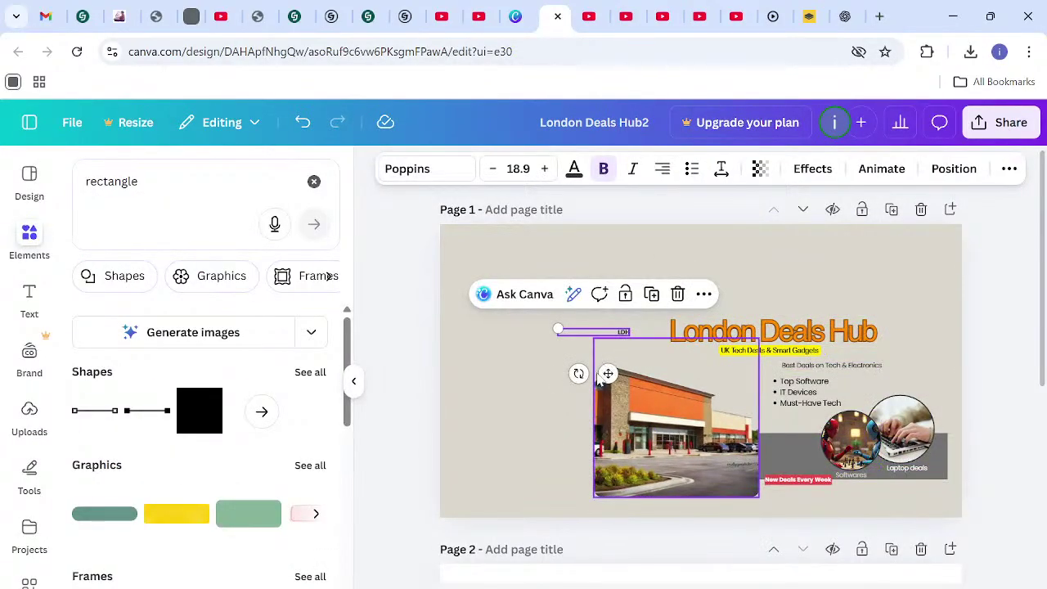
{"action": "left_click_drag", "start_coordinate": [605, 373], "coordinate": [501, 495]}
{"action": "scroll", "coordinate": [501, 496], "scroll_direction": "down", "scroll_amount": 3}
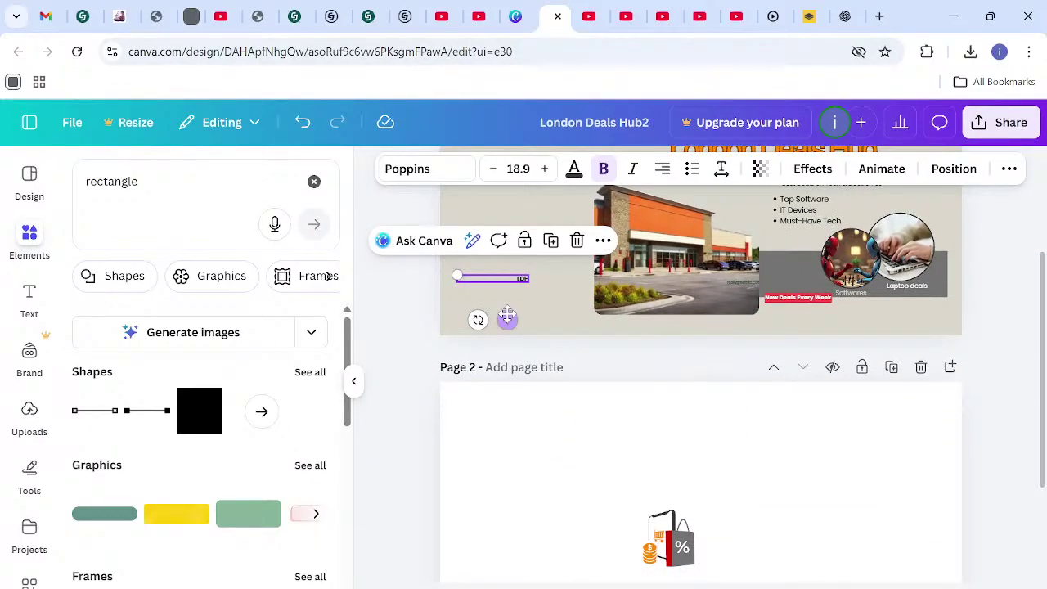
{"action": "left_click_drag", "start_coordinate": [507, 316], "coordinate": [663, 535]}
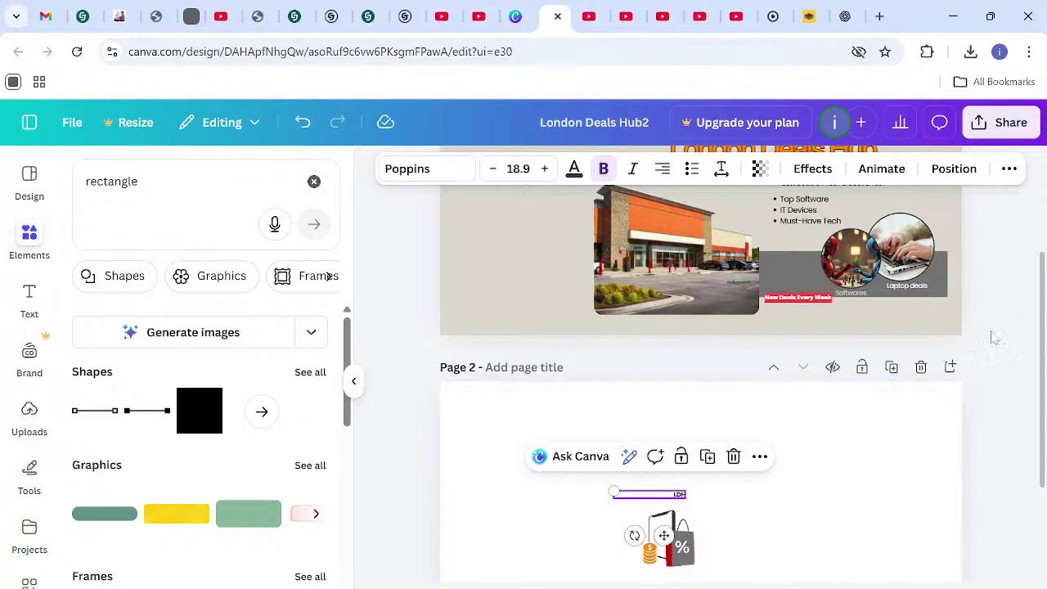
Step: Enlarge the LDH text, place it under the bag icon, and group both as one logo
{"action": "left_click_drag", "start_coordinate": [1042, 284], "coordinate": [1042, 368]}
{"action": "left_click_drag", "start_coordinate": [615, 342], "coordinate": [425, 431]}
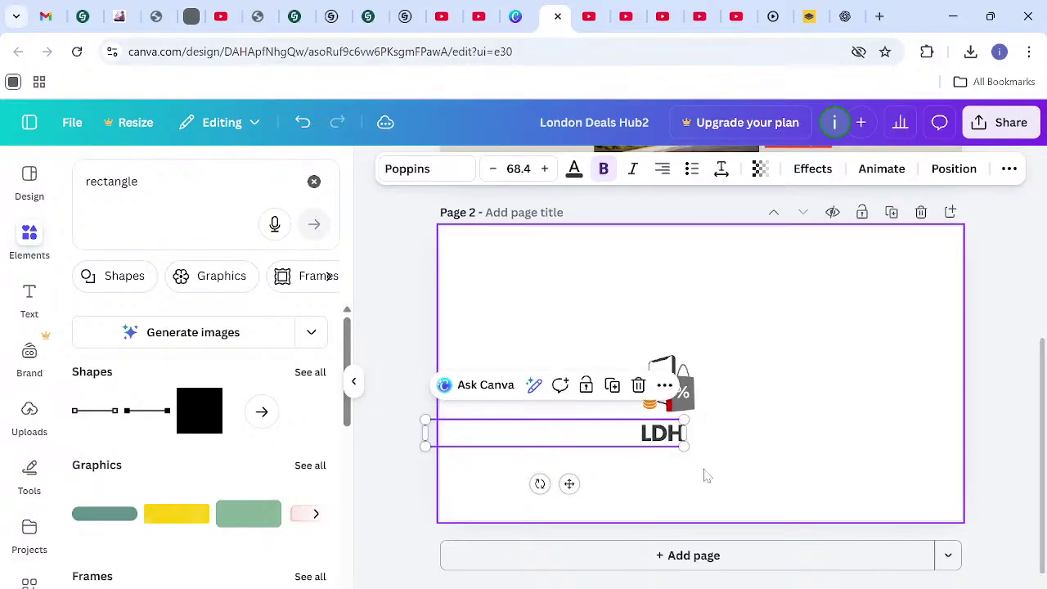
{"action": "left_click_drag", "start_coordinate": [684, 447], "coordinate": [716, 450]}
{"action": "left_click_drag", "start_coordinate": [694, 438], "coordinate": [677, 433]}
{"action": "left_click", "coordinate": [521, 279]}
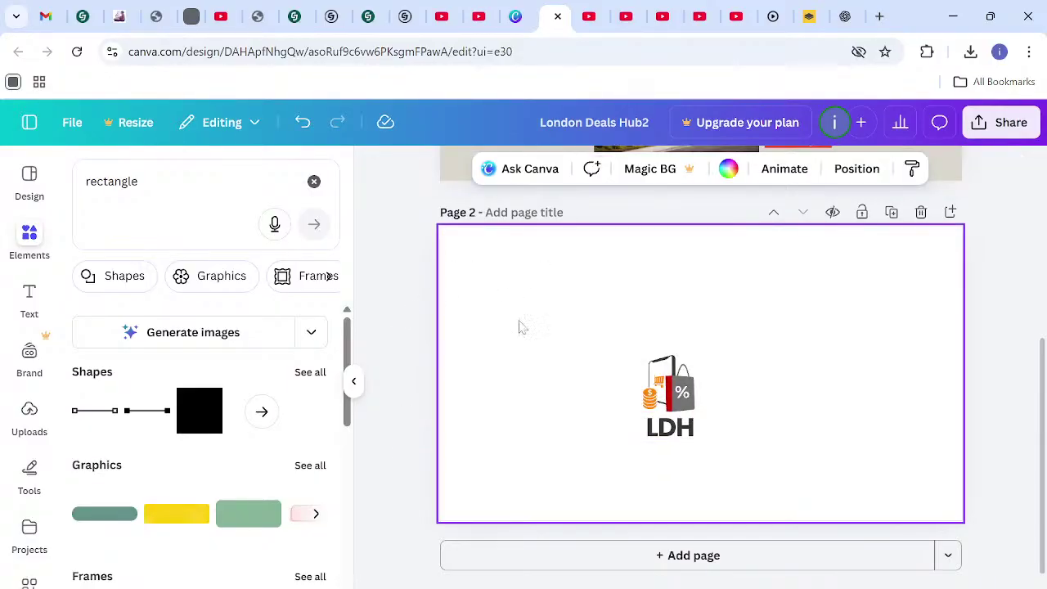
{"action": "left_click_drag", "start_coordinate": [598, 308], "coordinate": [734, 473]}
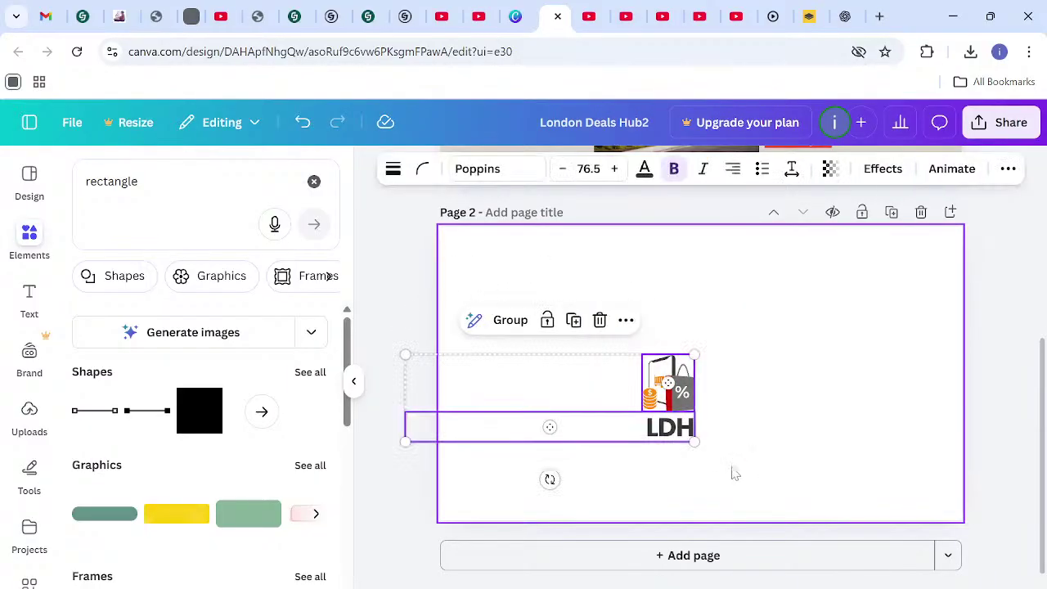
{"action": "left_click", "coordinate": [505, 319]}
Step: Copy the grouped LDH logo
{"action": "left_click", "coordinate": [792, 263]}
{"action": "left_click", "coordinate": [670, 382]}
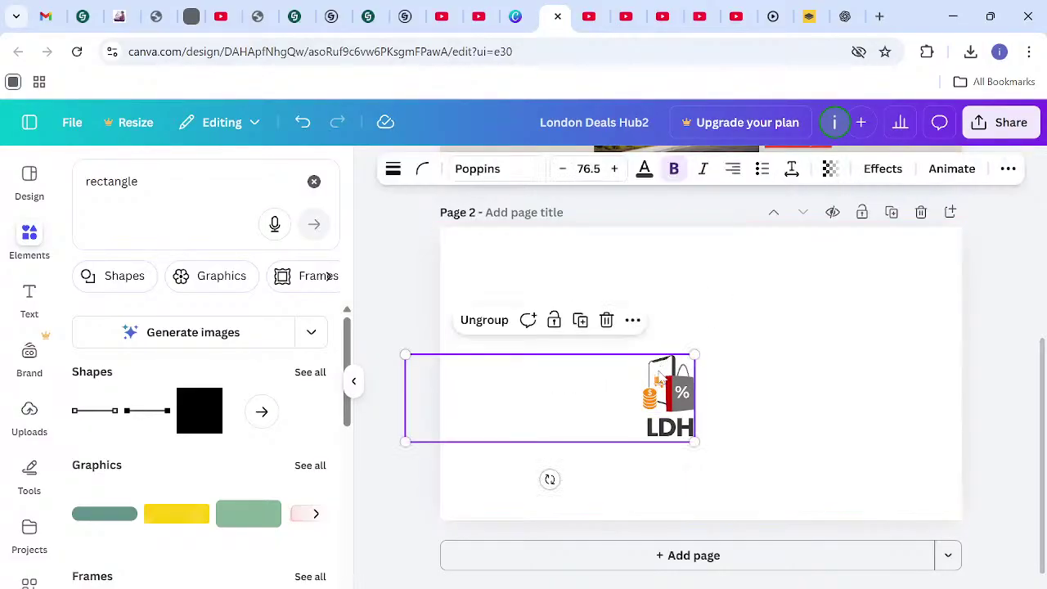
{"action": "right_click", "coordinate": [669, 383]}
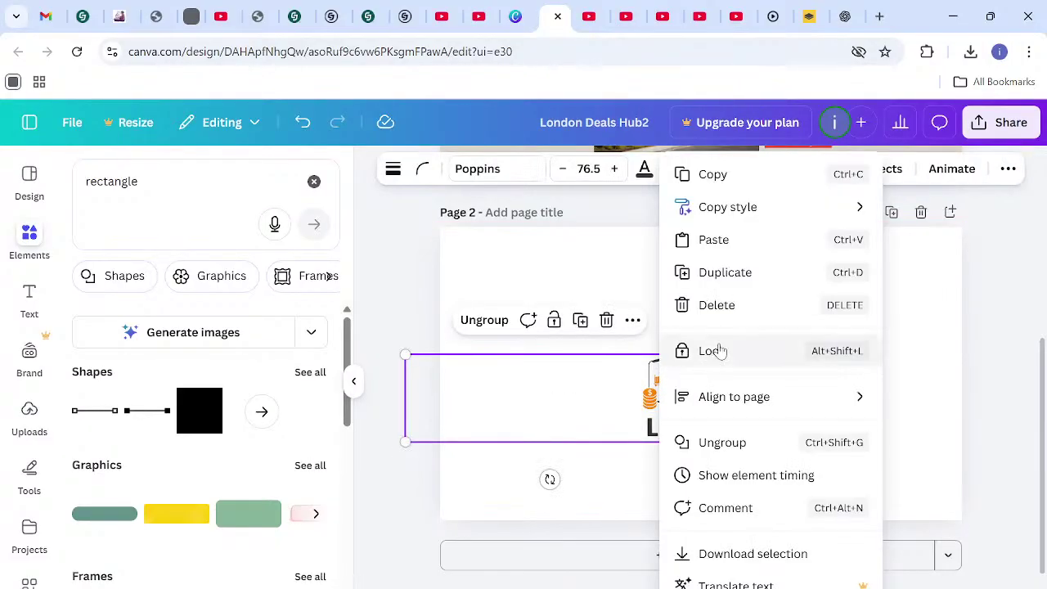
{"action": "left_click", "coordinate": [736, 182]}
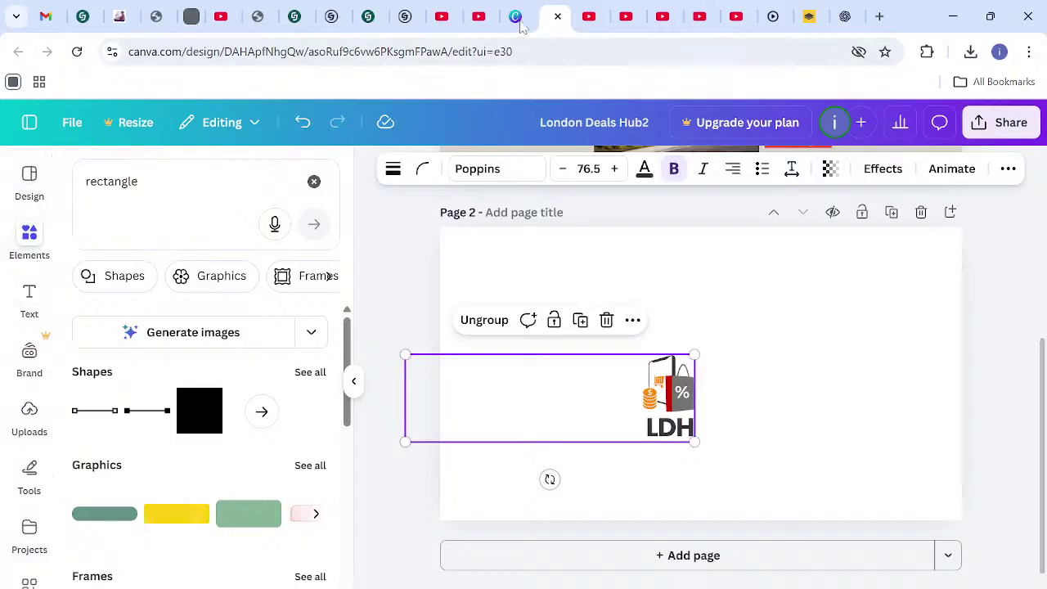
{"action": "left_click", "coordinate": [514, 16]}
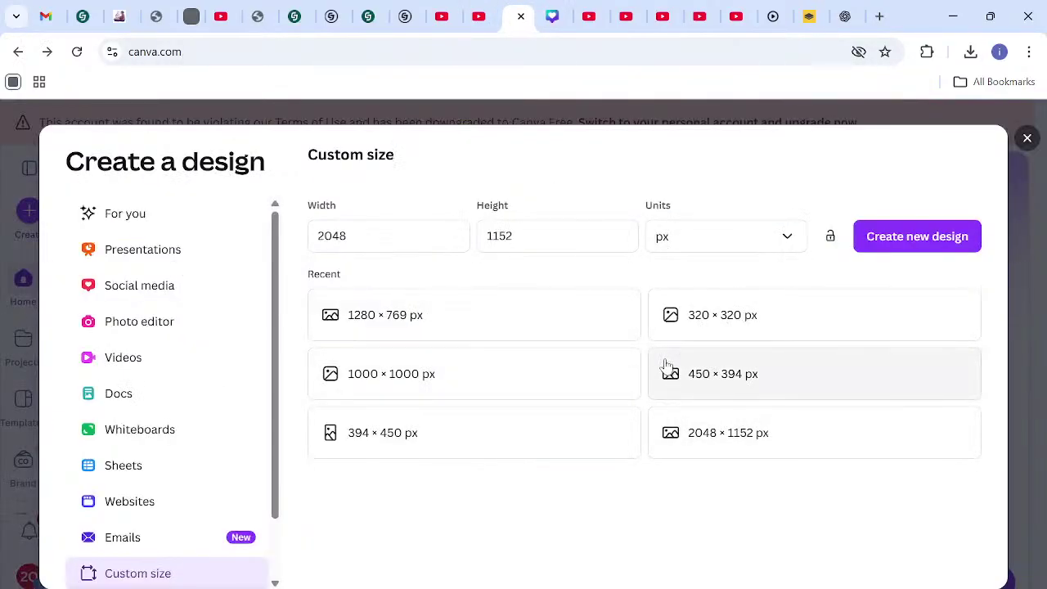
Step: Set the custom width and height to 800 px each and create the design
{"action": "double_click", "coordinate": [331, 235]}
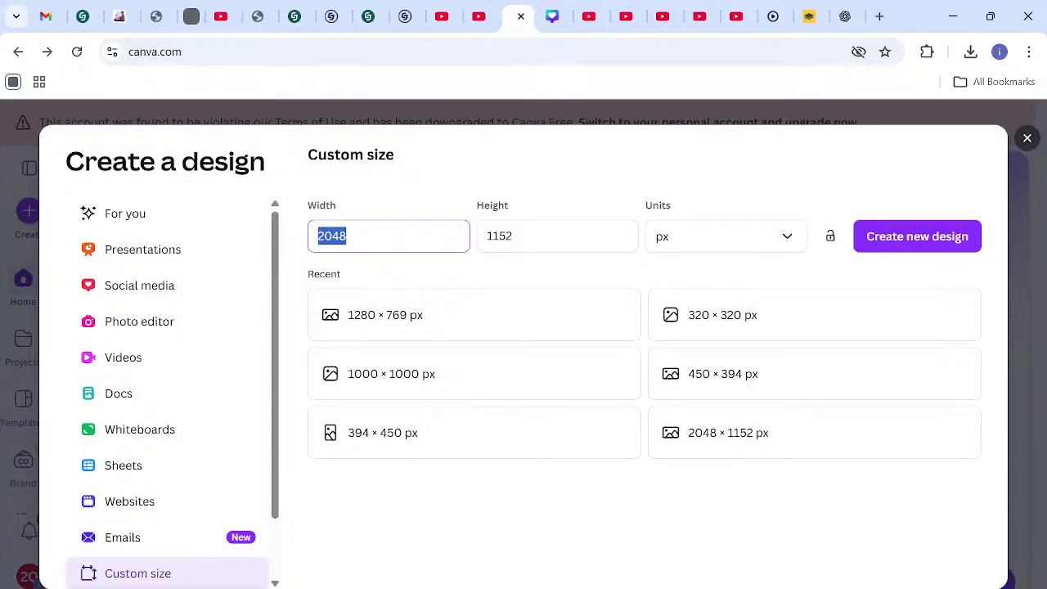
{"action": "type", "text": "800"}
{"action": "left_click", "coordinate": [499, 236]}
{"action": "double_click", "coordinate": [499, 235]}
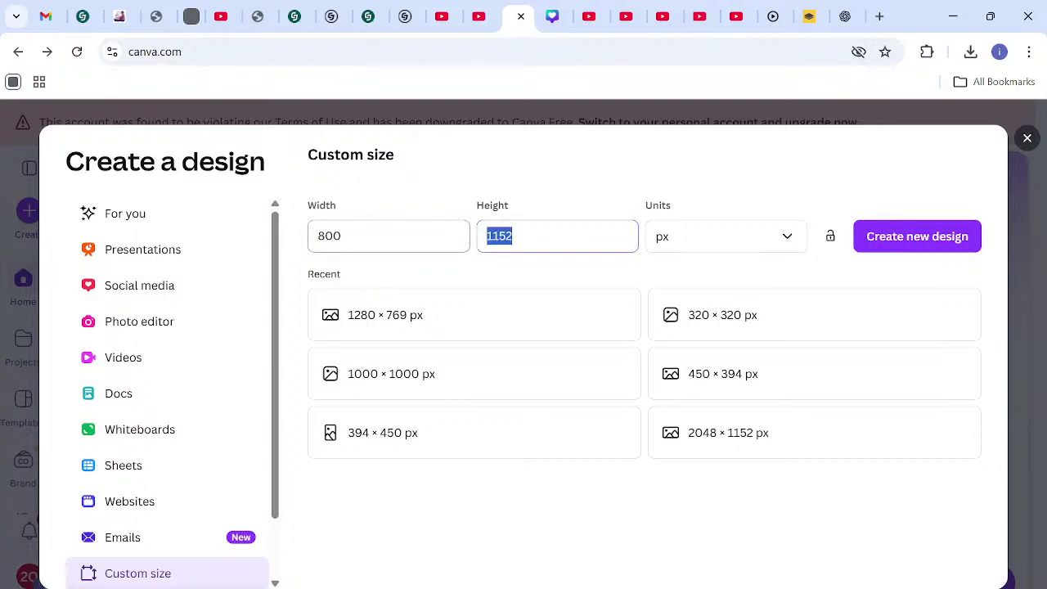
{"action": "type", "text": "800"}
{"action": "right_click", "coordinate": [434, 240]}
{"action": "left_click", "coordinate": [914, 235]}
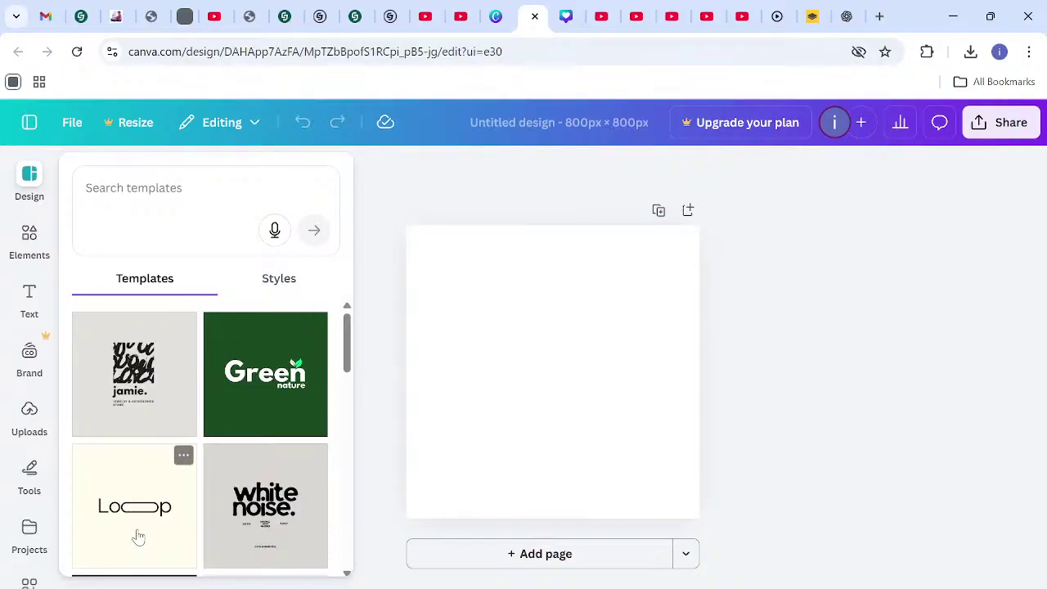
Step: Paste the copied LDH logo onto the blank square page
{"action": "left_click", "coordinate": [587, 368]}
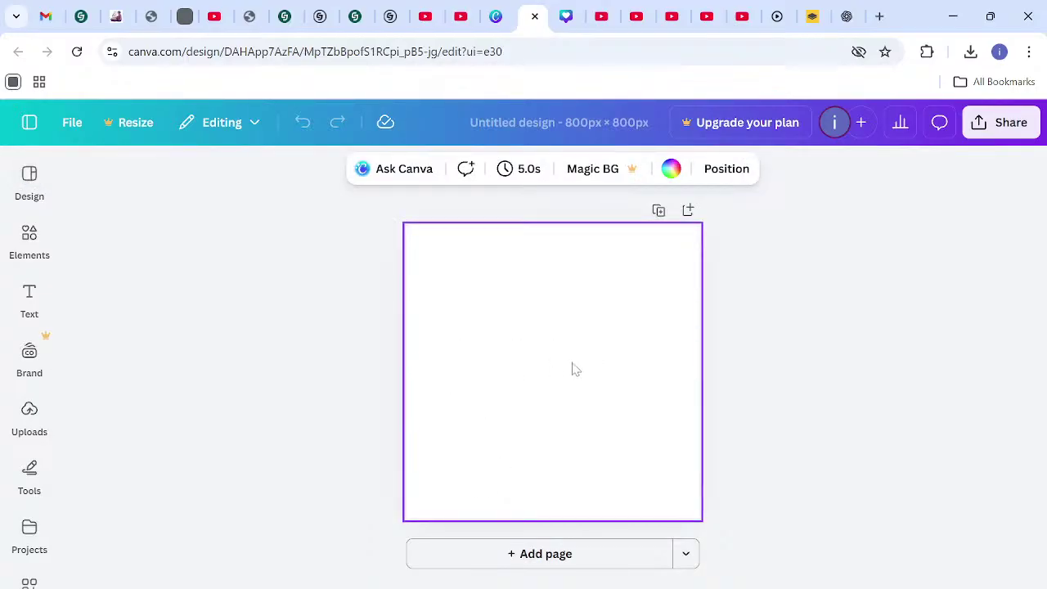
{"action": "key", "text": "ctrl+v"}
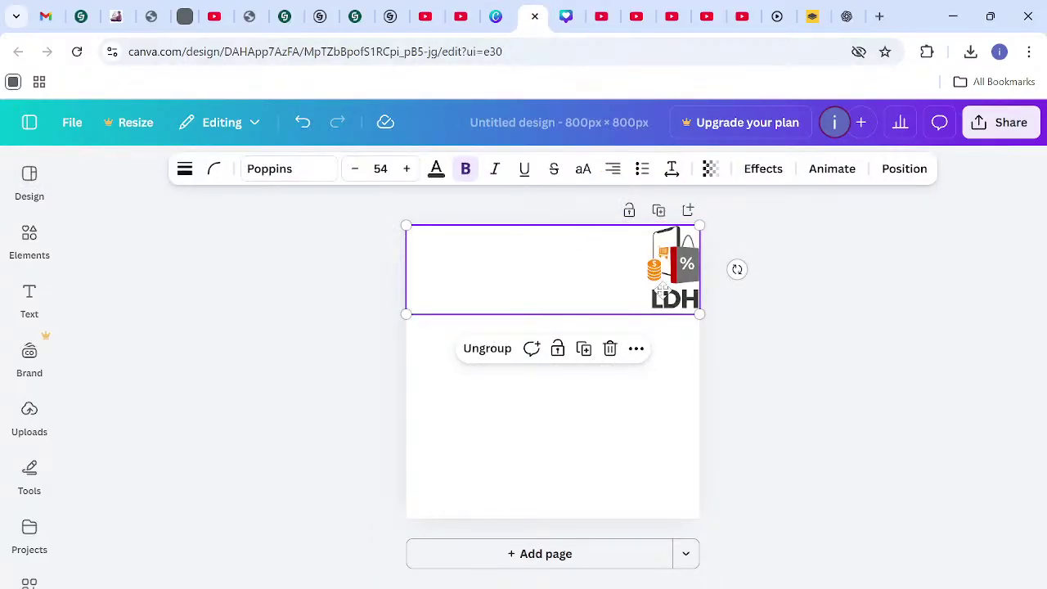
{"action": "left_click_drag", "start_coordinate": [668, 296], "coordinate": [700, 443]}
{"action": "left_click_drag", "start_coordinate": [604, 400], "coordinate": [462, 394]}
Step: Enlarge the LDH logo and move it toward the page centre
{"action": "left_click_drag", "start_coordinate": [566, 315], "coordinate": [651, 280]}
{"action": "left_click_drag", "start_coordinate": [601, 369], "coordinate": [547, 373]}
{"action": "left_click_drag", "start_coordinate": [596, 295], "coordinate": [666, 263]}
{"action": "left_click_drag", "start_coordinate": [614, 363], "coordinate": [553, 362]}
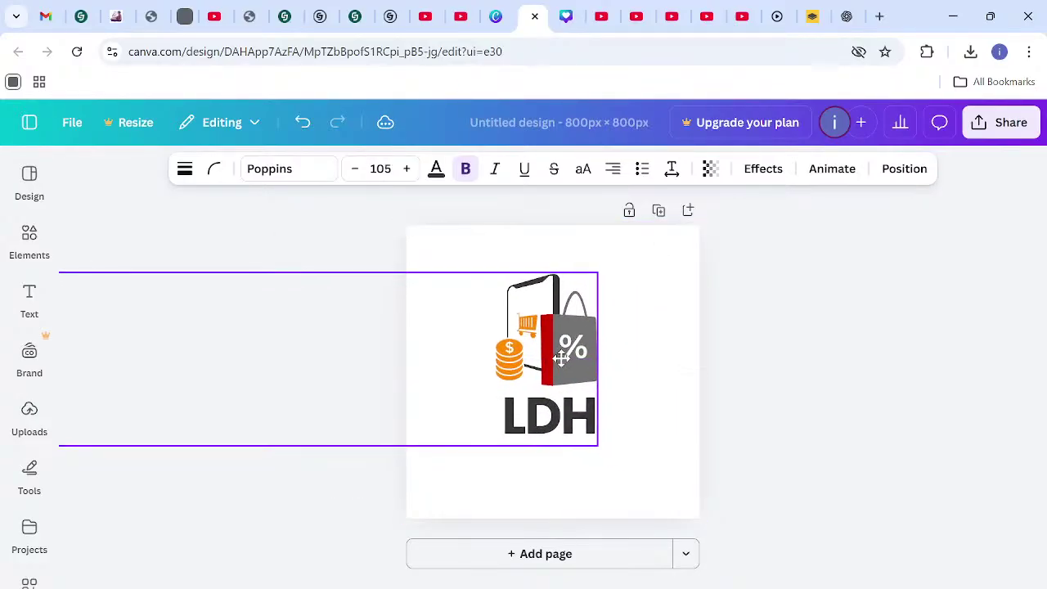
{"action": "left_click", "coordinate": [992, 347]}
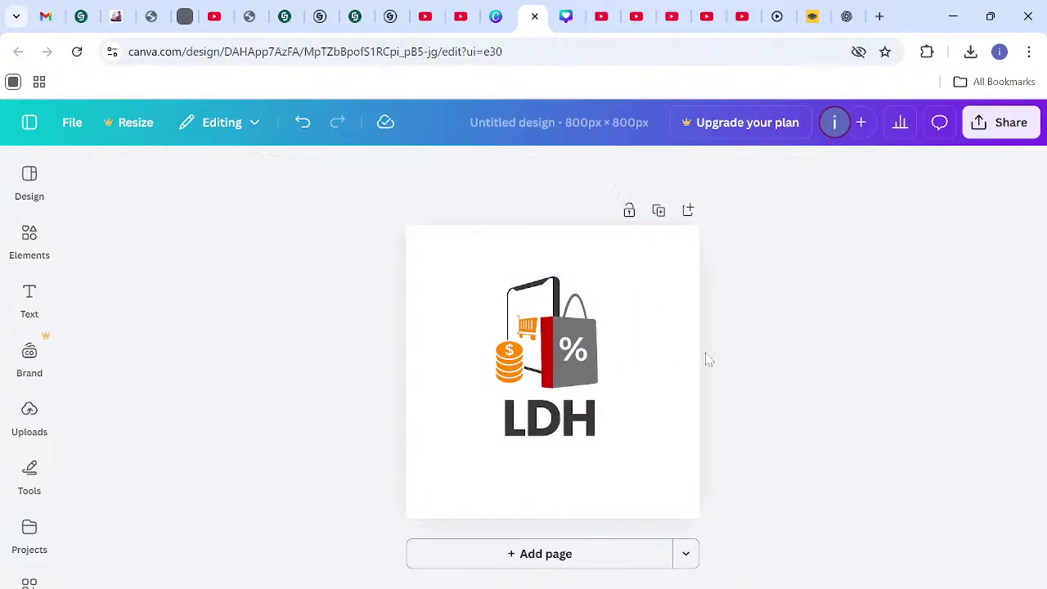
{"action": "left_click", "coordinate": [531, 434]}
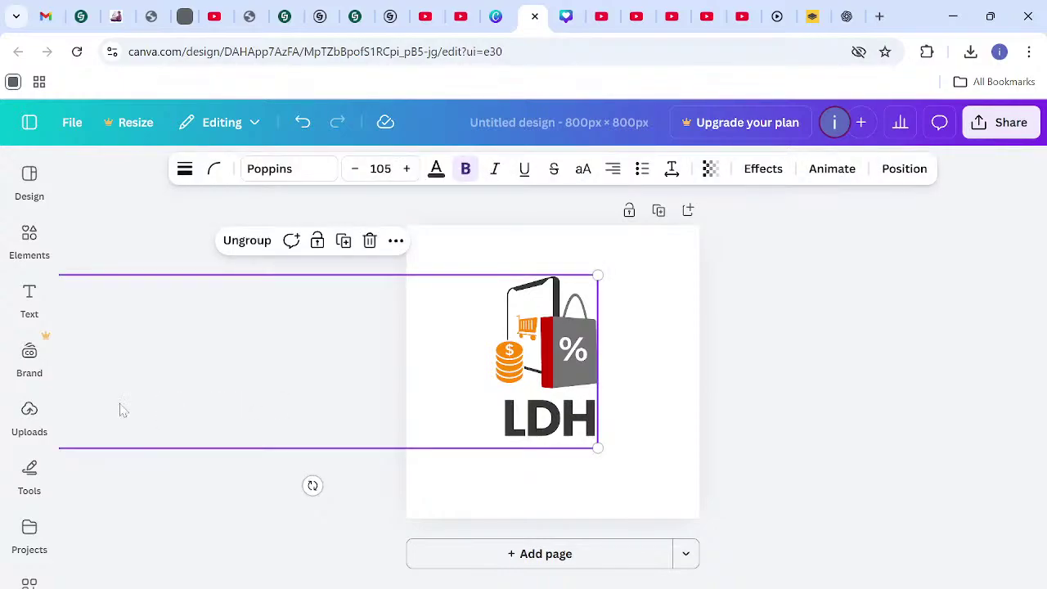
{"action": "left_click", "coordinate": [28, 299]}
{"action": "left_click", "coordinate": [27, 261]}
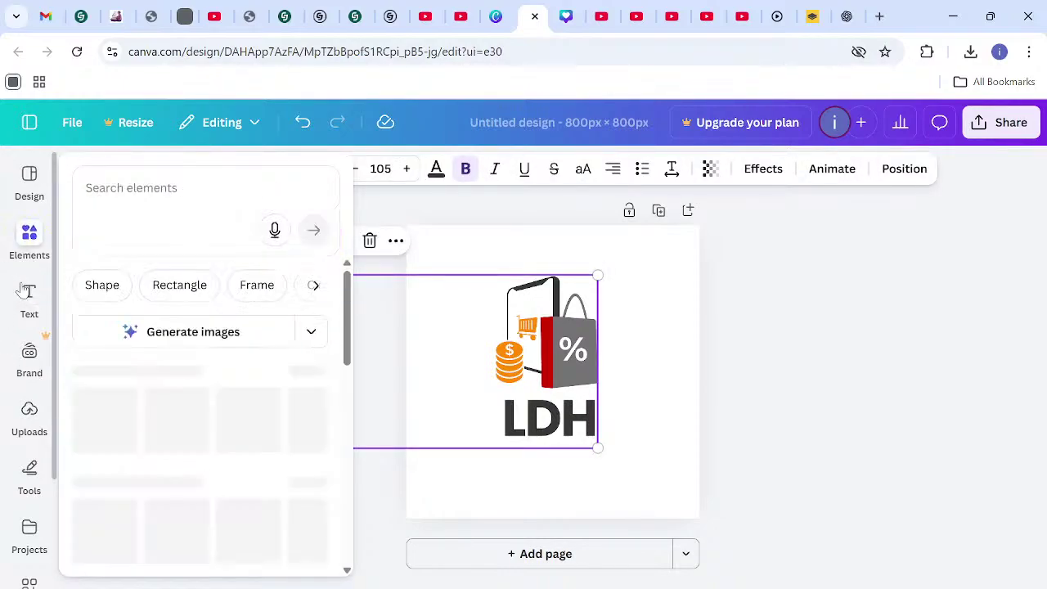
{"action": "left_click", "coordinate": [25, 292]}
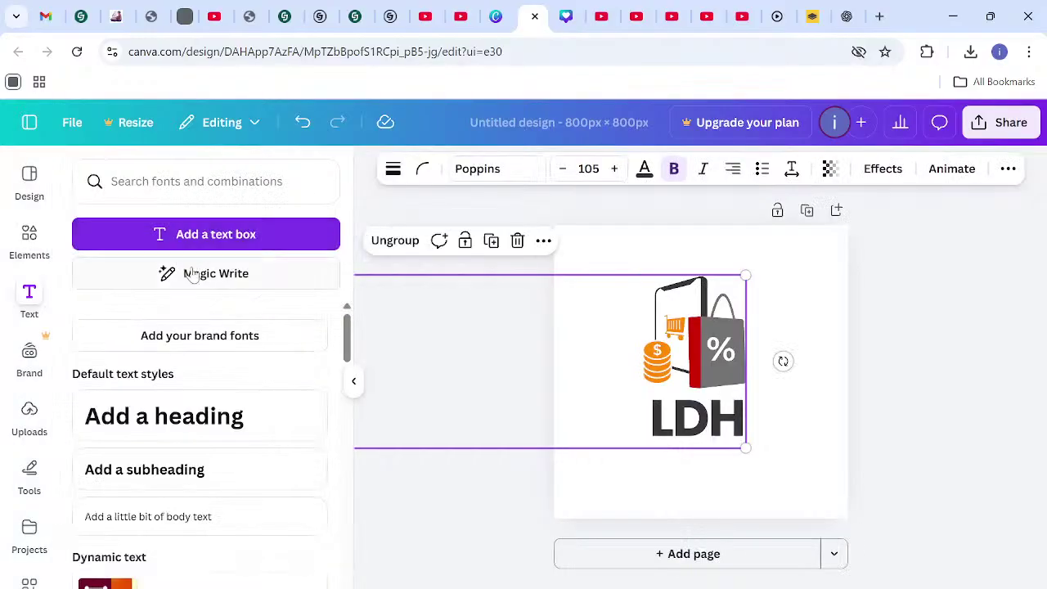
Step: Add a subheading reading 'London Deals Hub' and move it below the LDH lettering
{"action": "left_click", "coordinate": [199, 469]}
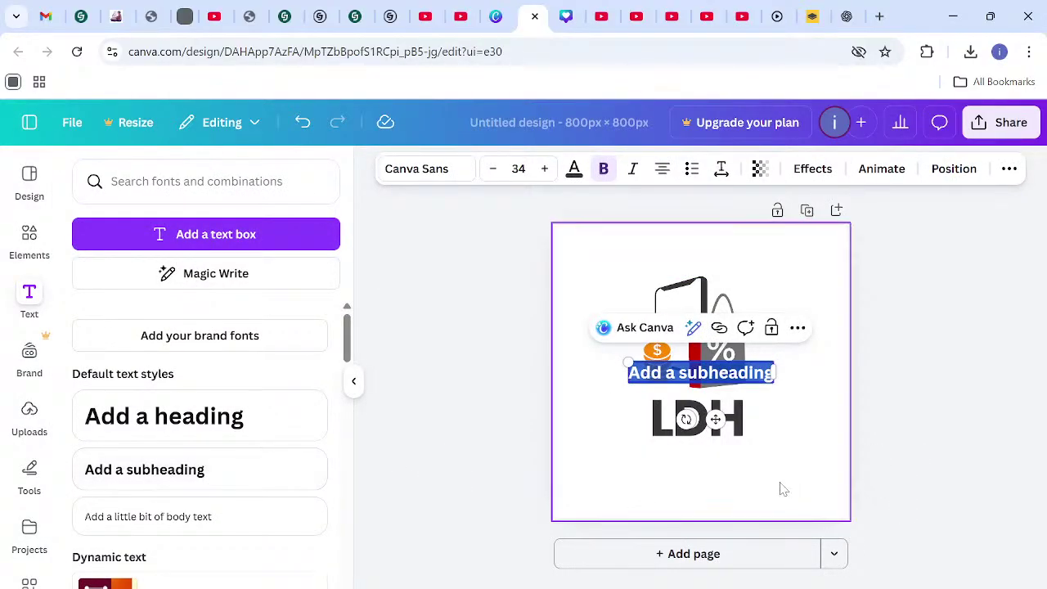
{"action": "key", "text": "BackSpace"}
{"action": "type", "text": "Lo"}
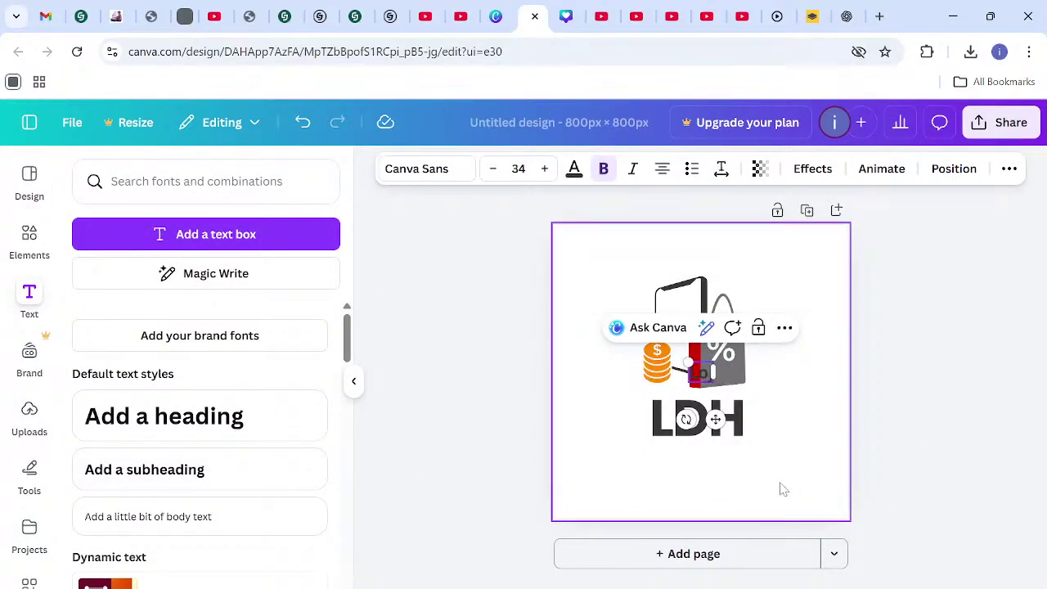
{"action": "type", "text": "ndon"}
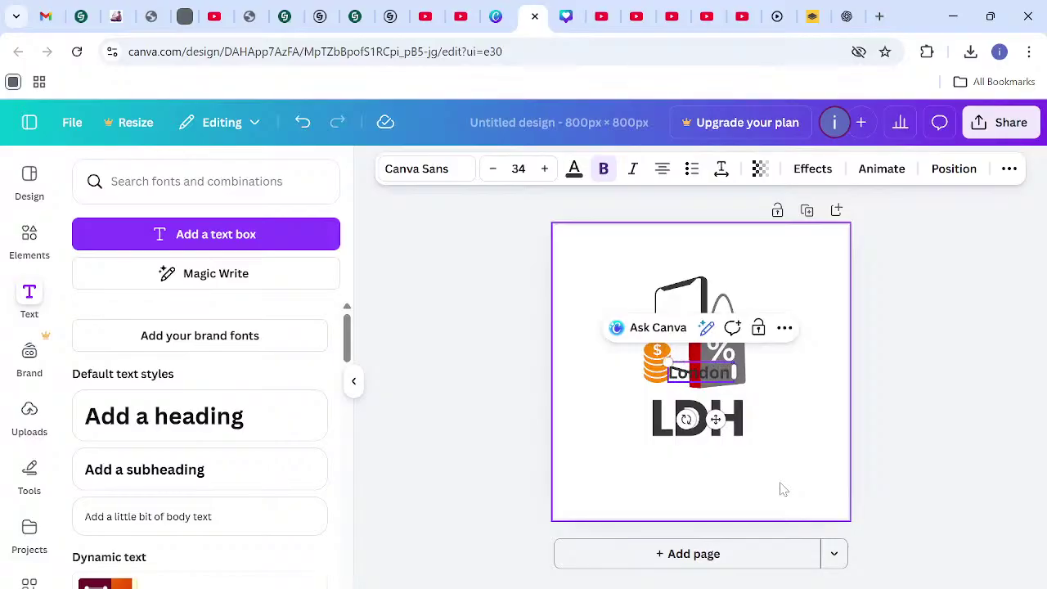
{"action": "type", "text": " Deals Hub"}
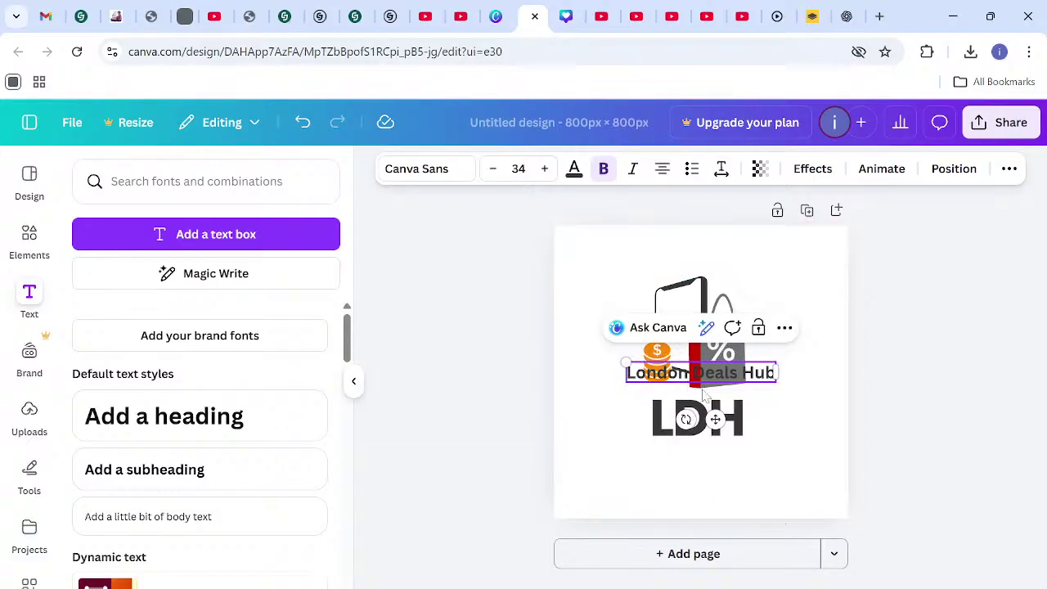
{"action": "left_click", "coordinate": [962, 434]}
{"action": "left_click_drag", "start_coordinate": [765, 370], "coordinate": [740, 440]}
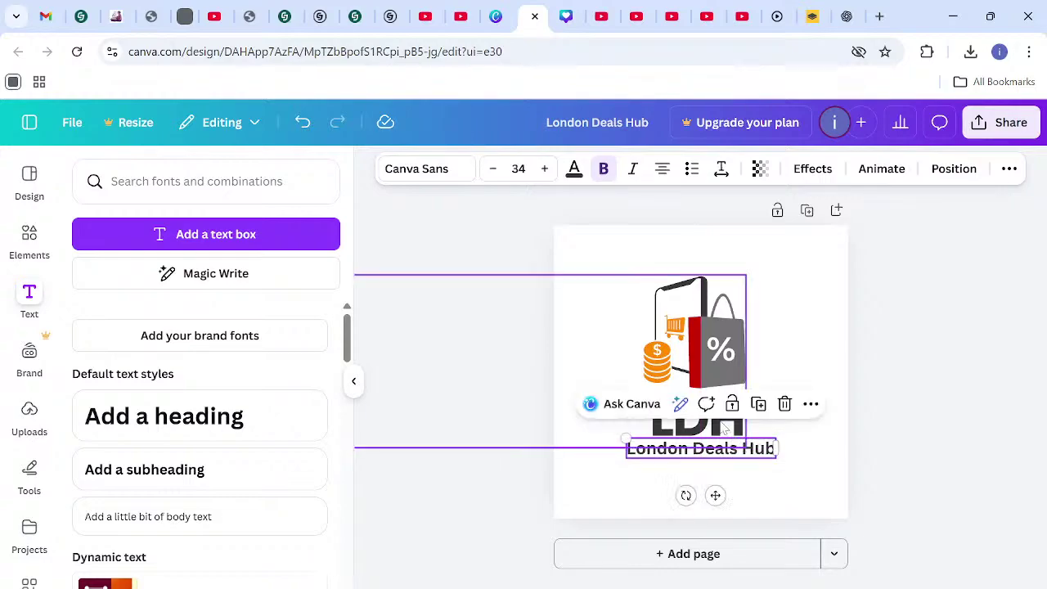
Step: Set the London Deals Hub caption in the Magnolia Script font
{"action": "left_click", "coordinate": [725, 427]}
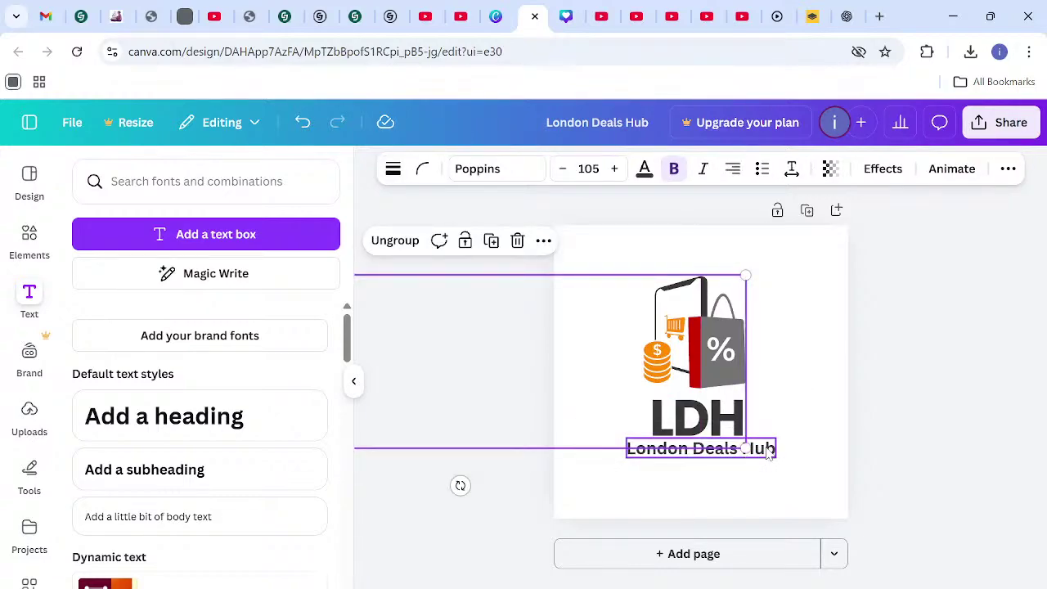
{"action": "left_click", "coordinate": [929, 251]}
{"action": "left_click", "coordinate": [679, 448]}
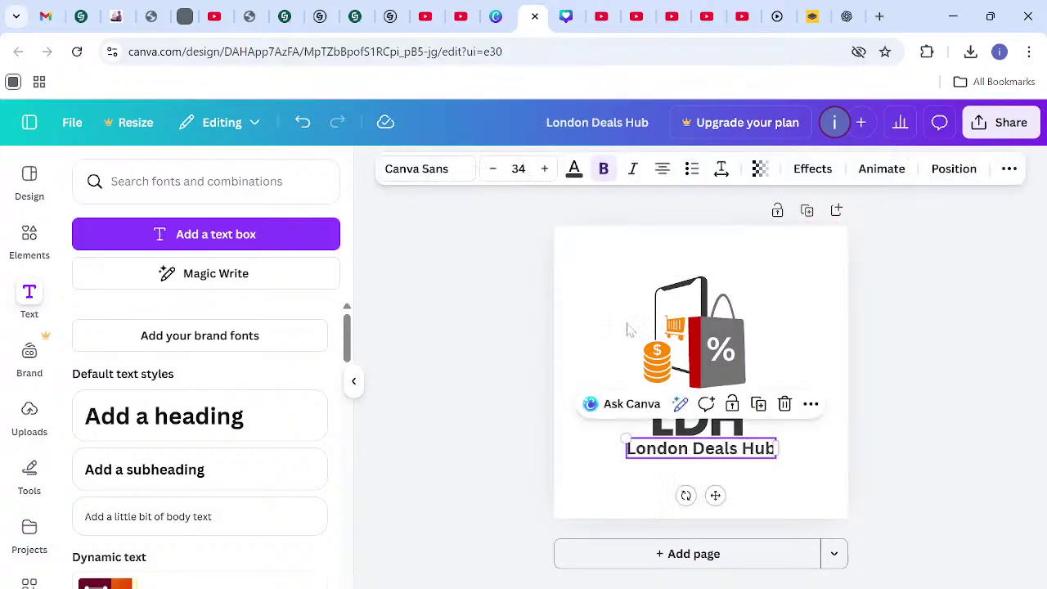
{"action": "left_click", "coordinate": [443, 178]}
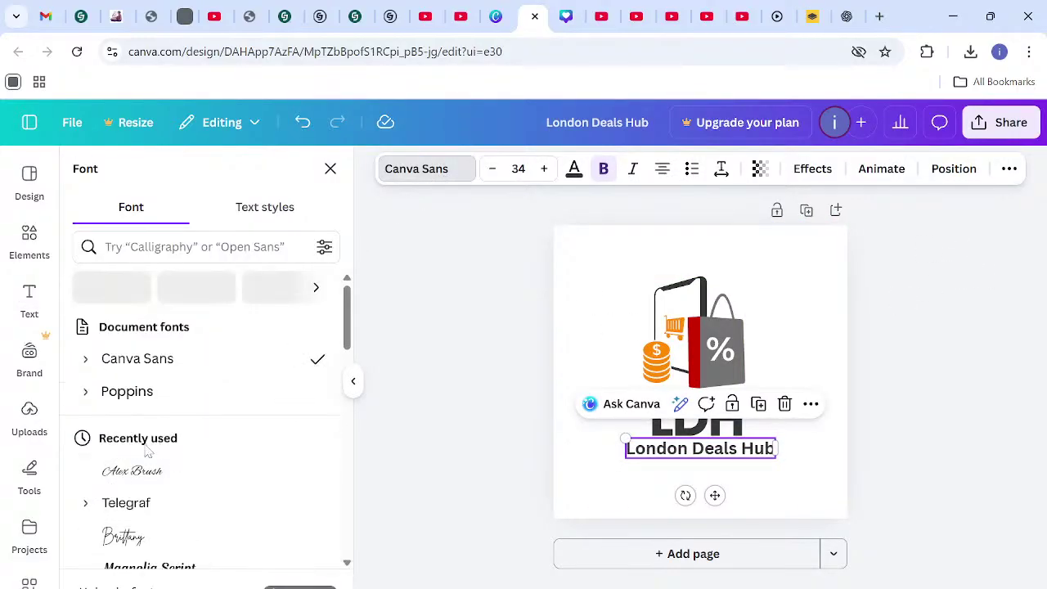
{"action": "scroll", "coordinate": [352, 332], "scroll_direction": "down", "scroll_amount": 1}
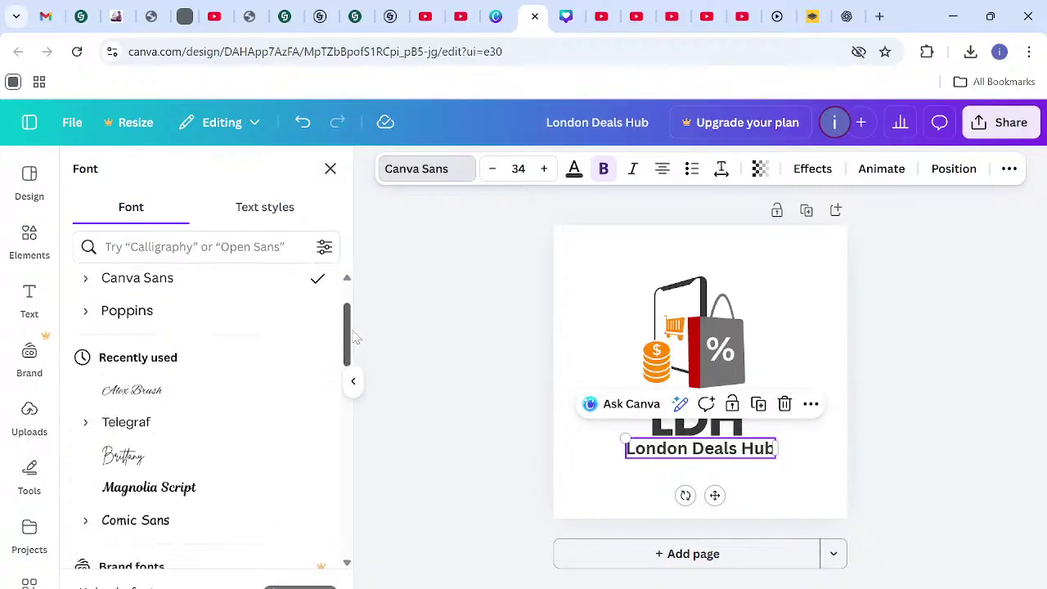
{"action": "scroll", "coordinate": [209, 411], "scroll_direction": "down", "scroll_amount": 2}
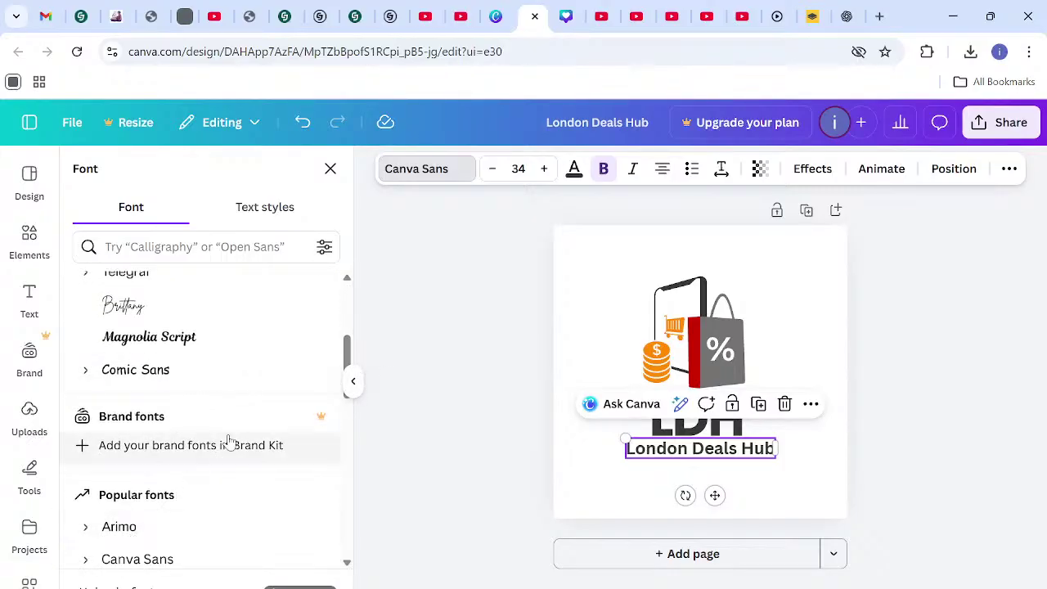
{"action": "left_click", "coordinate": [204, 342]}
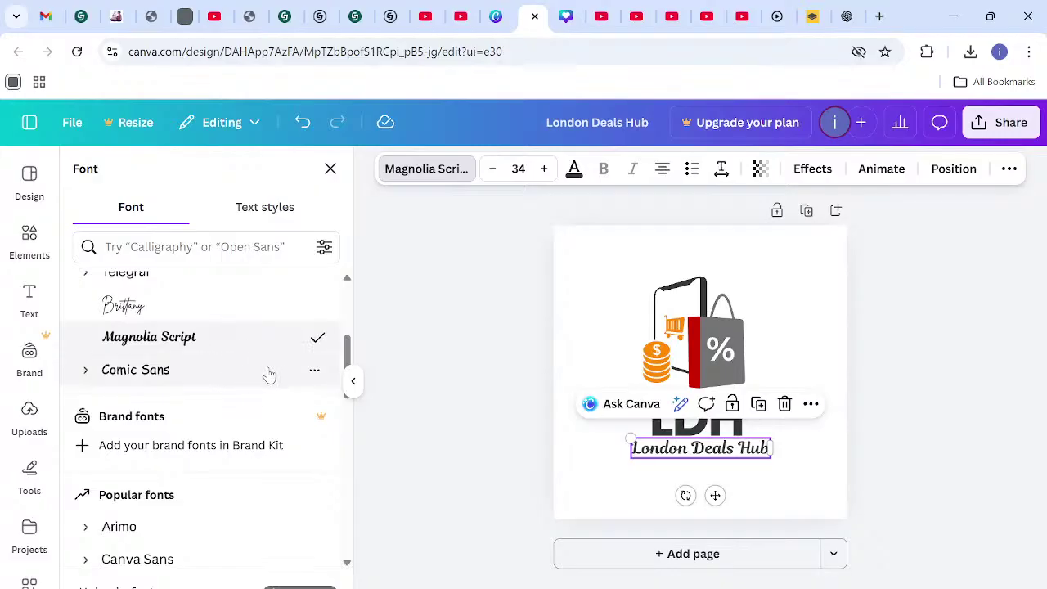
{"action": "left_click", "coordinate": [895, 335]}
{"action": "left_click", "coordinate": [907, 338]}
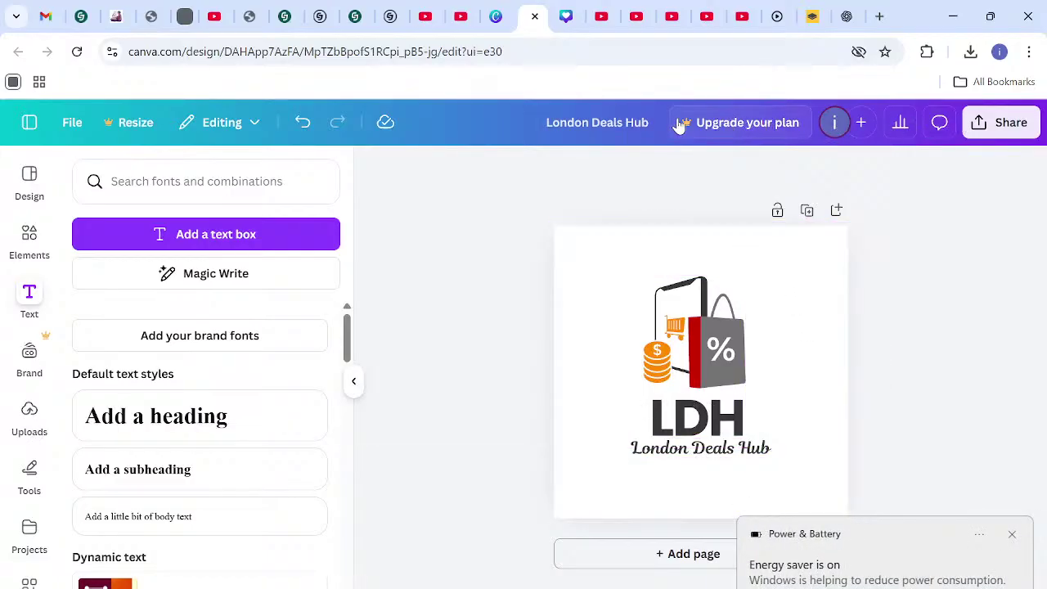
Step: Rename the design to 'London Deals Hub log'
{"action": "left_click", "coordinate": [644, 122]}
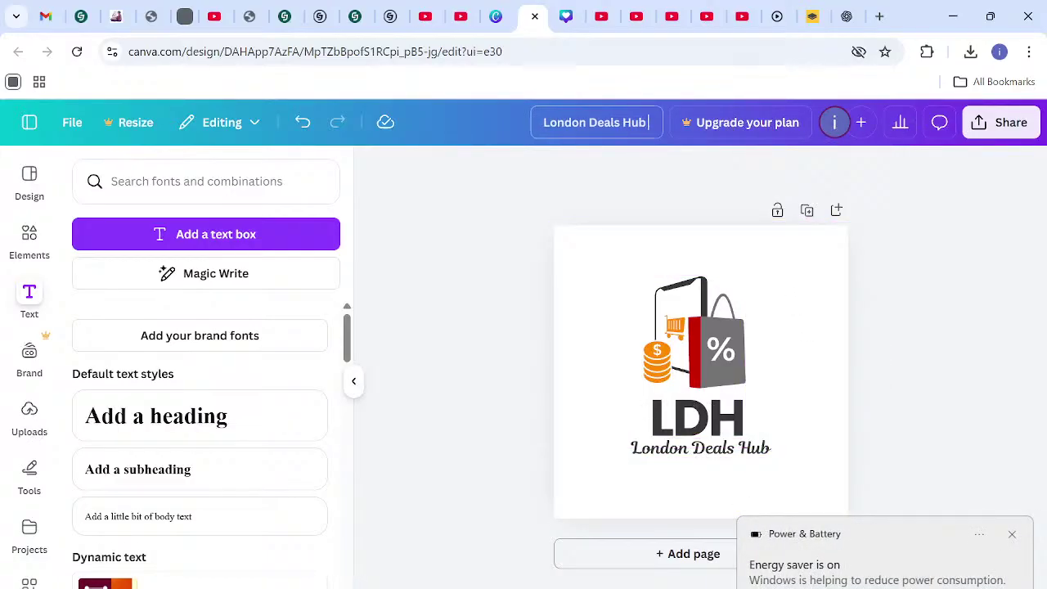
{"action": "type", "text": "log"}
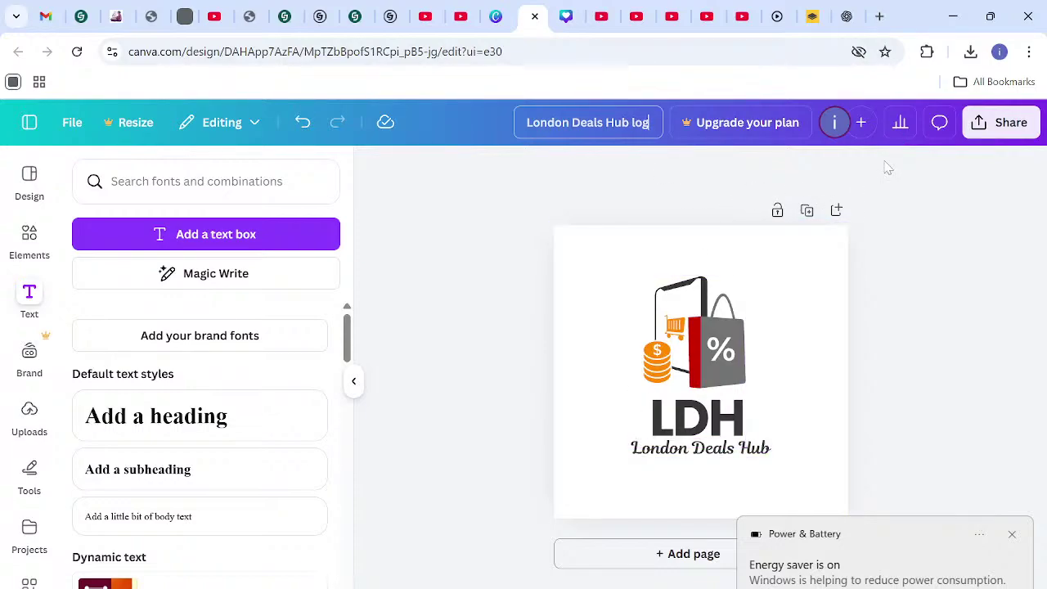
{"action": "left_click", "coordinate": [717, 384]}
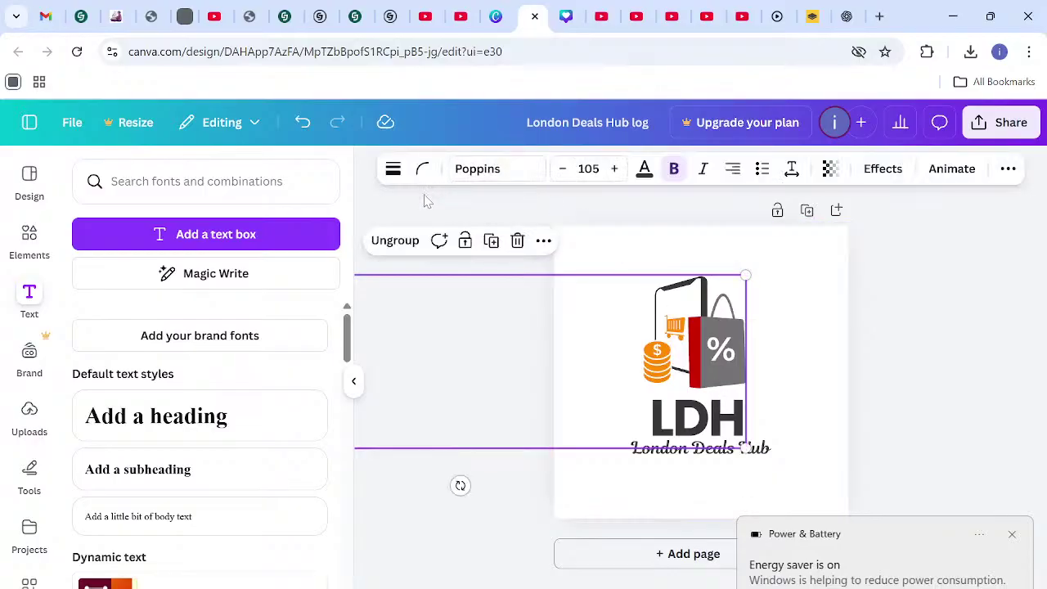
Step: Ungroup the logo, delete the LDH lettering, and raise the caption beneath the bag icon
{"action": "left_click", "coordinate": [395, 240]}
{"action": "left_click", "coordinate": [769, 386]}
{"action": "left_click", "coordinate": [657, 436]}
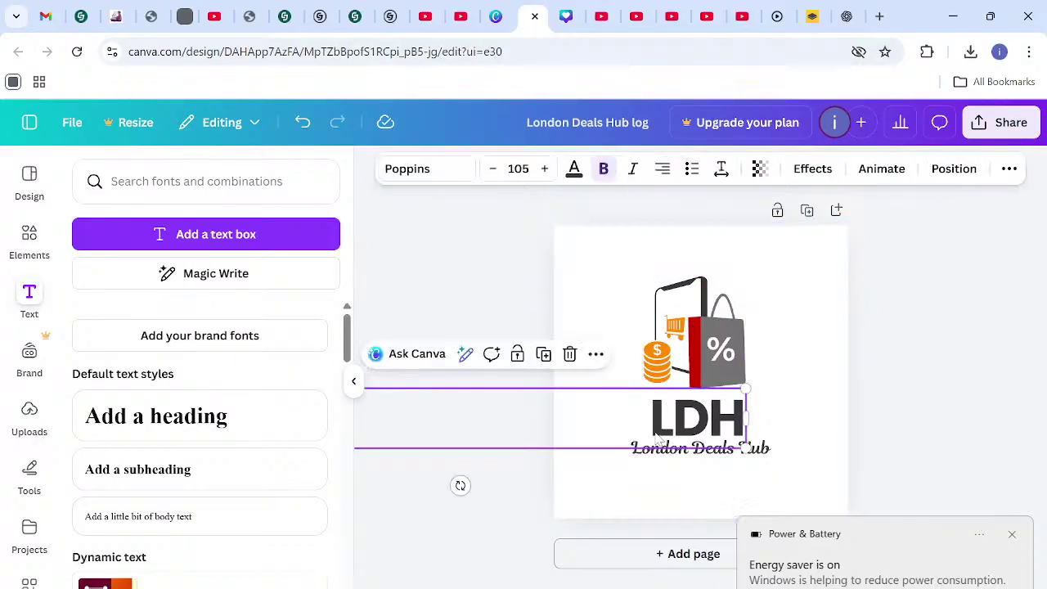
{"action": "left_click_drag", "start_coordinate": [657, 436], "coordinate": [541, 263]}
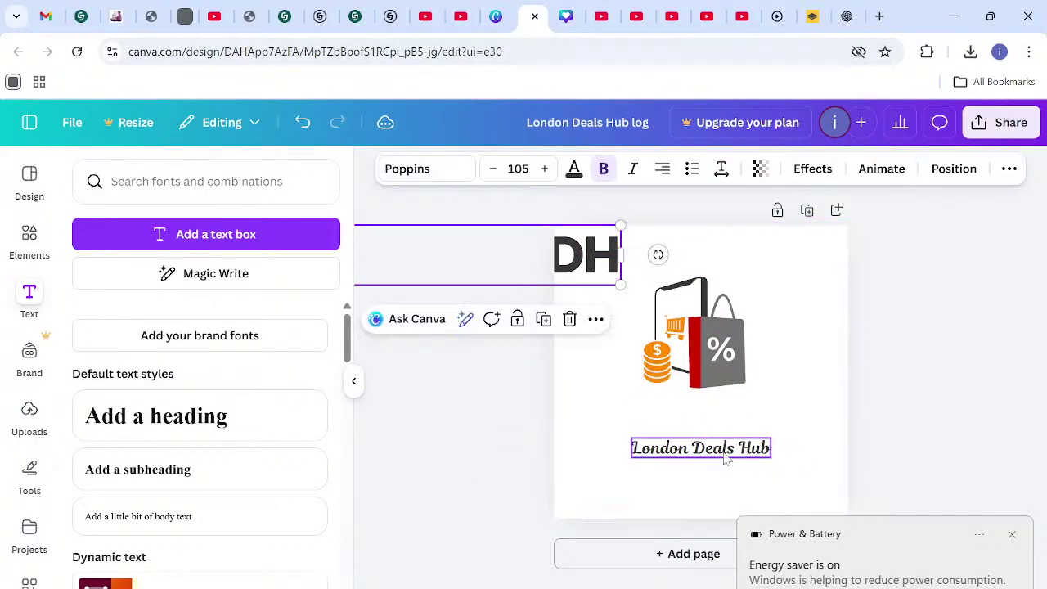
{"action": "left_click_drag", "start_coordinate": [726, 460], "coordinate": [716, 416]}
{"action": "left_click", "coordinate": [595, 271]}
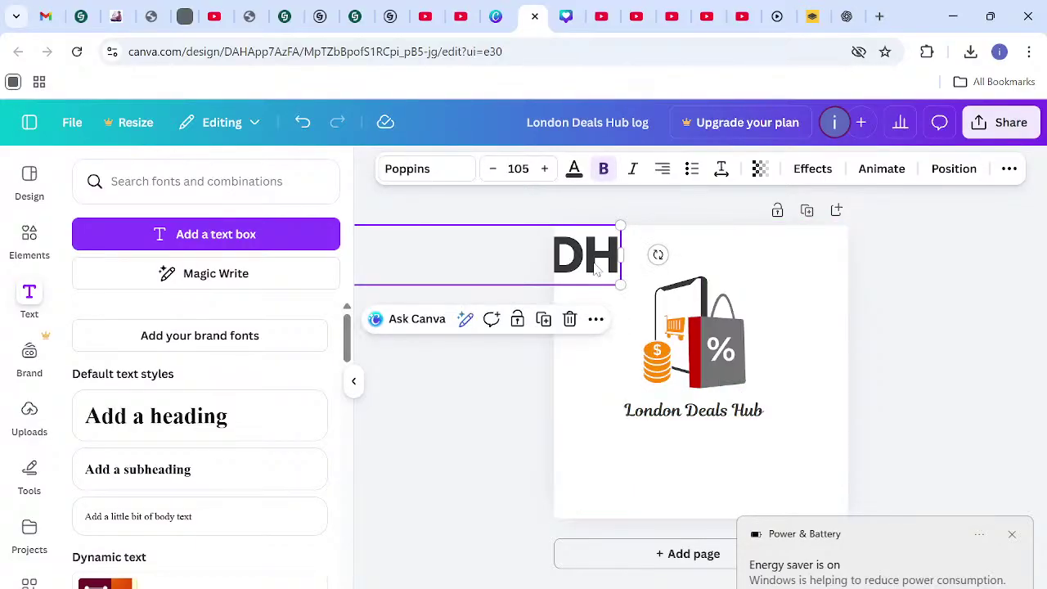
{"action": "key", "text": "Delete"}
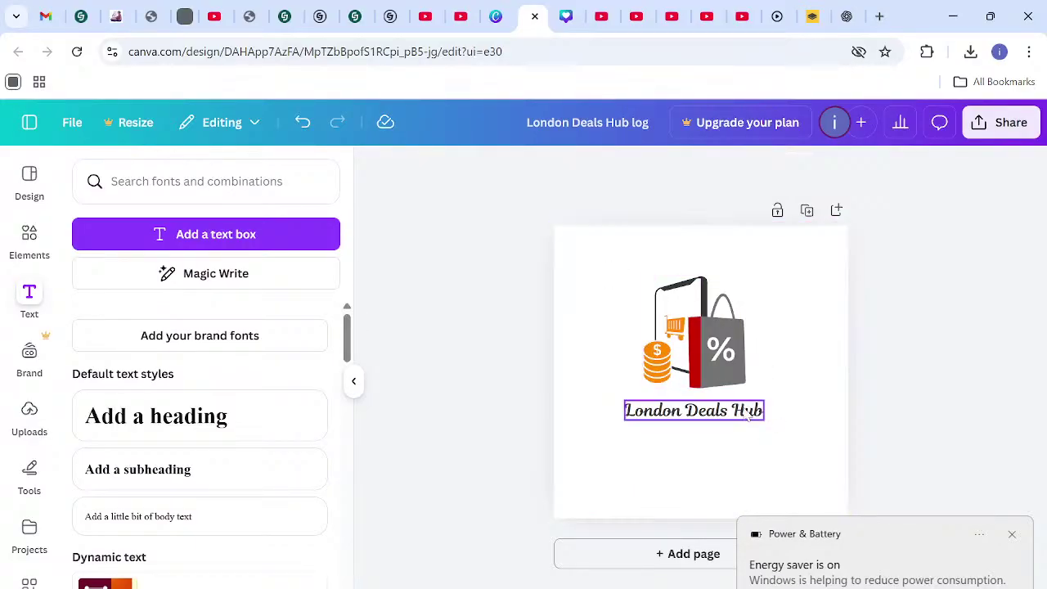
{"action": "left_click", "coordinate": [694, 410]}
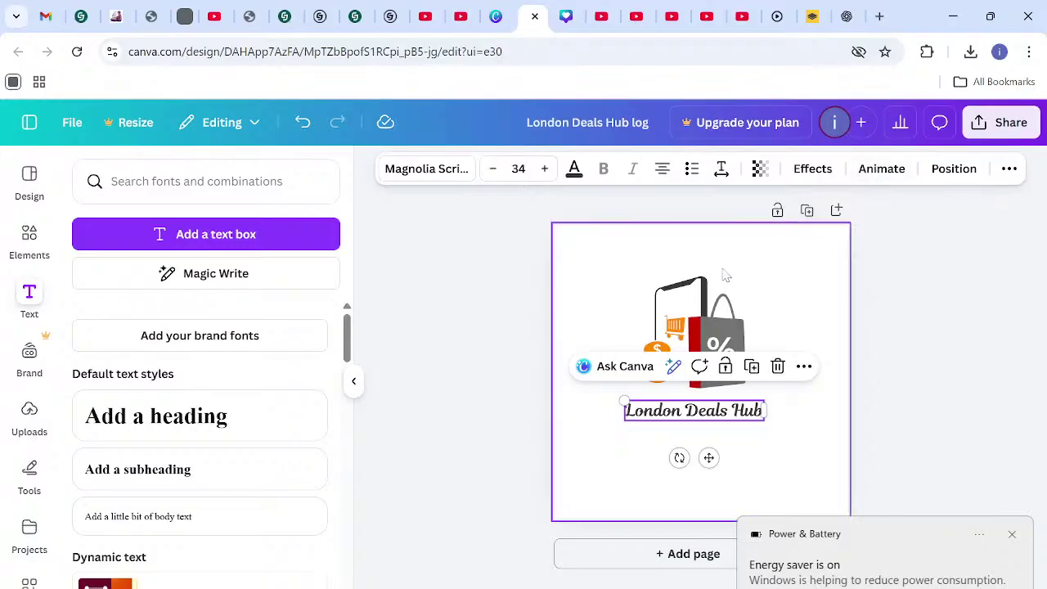
Step: Apply the Background text effect to the London Deals Hub caption
{"action": "left_click", "coordinate": [810, 168]}
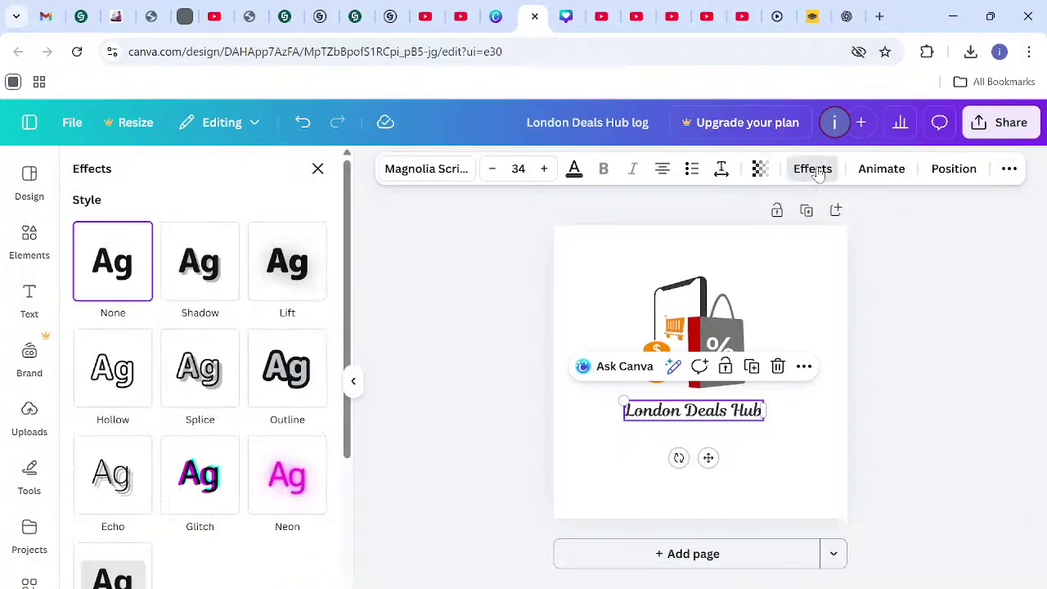
{"action": "left_click_drag", "start_coordinate": [348, 245], "coordinate": [347, 473]}
{"action": "scroll", "coordinate": [327, 368], "scroll_direction": "up", "scroll_amount": 3}
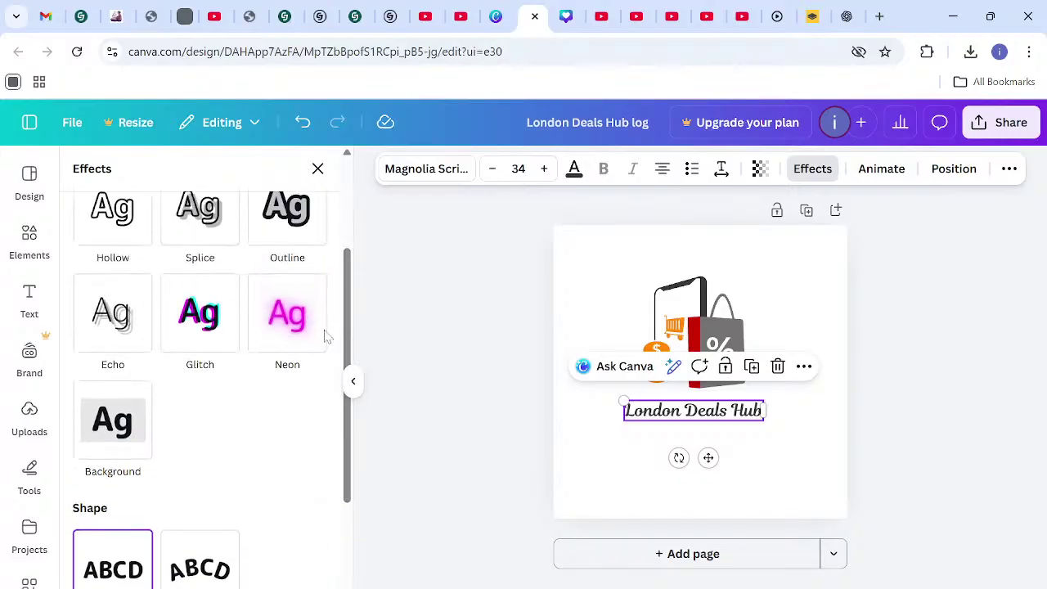
{"action": "left_click", "coordinate": [113, 419]}
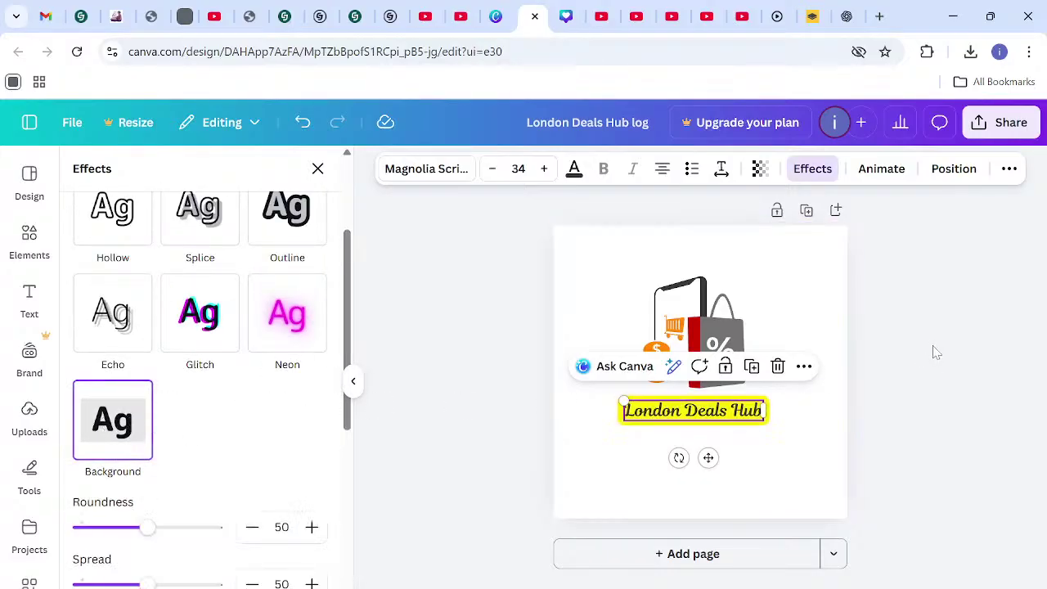
{"action": "left_click", "coordinate": [933, 353]}
{"action": "left_click", "coordinate": [724, 418]}
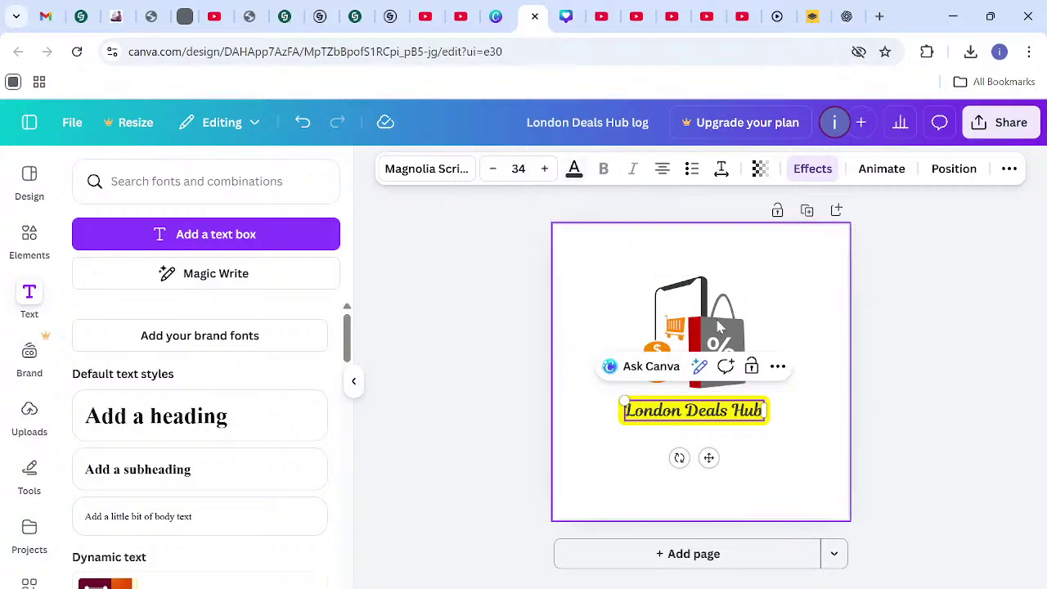
Step: Change the caption's background colour to red (#ce0000) and choose white for its text
{"action": "left_click", "coordinate": [798, 170]}
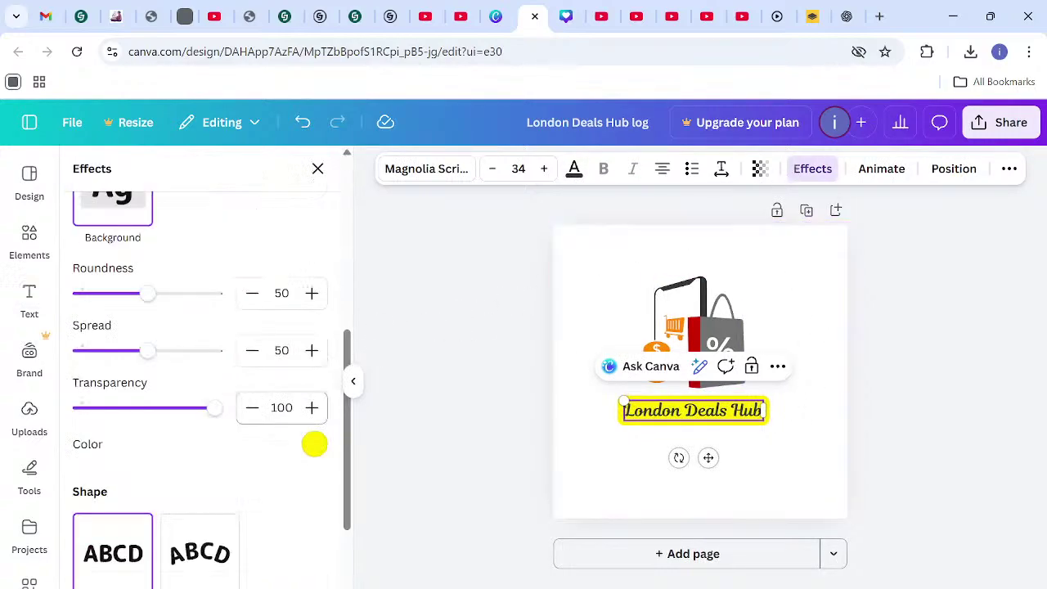
{"action": "left_click", "coordinate": [810, 174]}
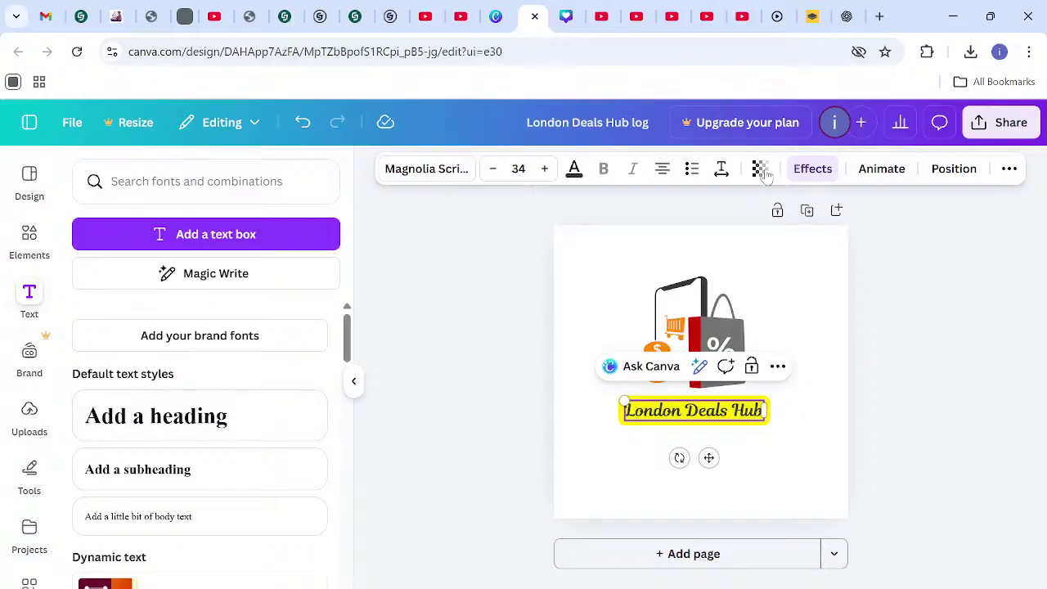
{"action": "left_click", "coordinate": [815, 169]}
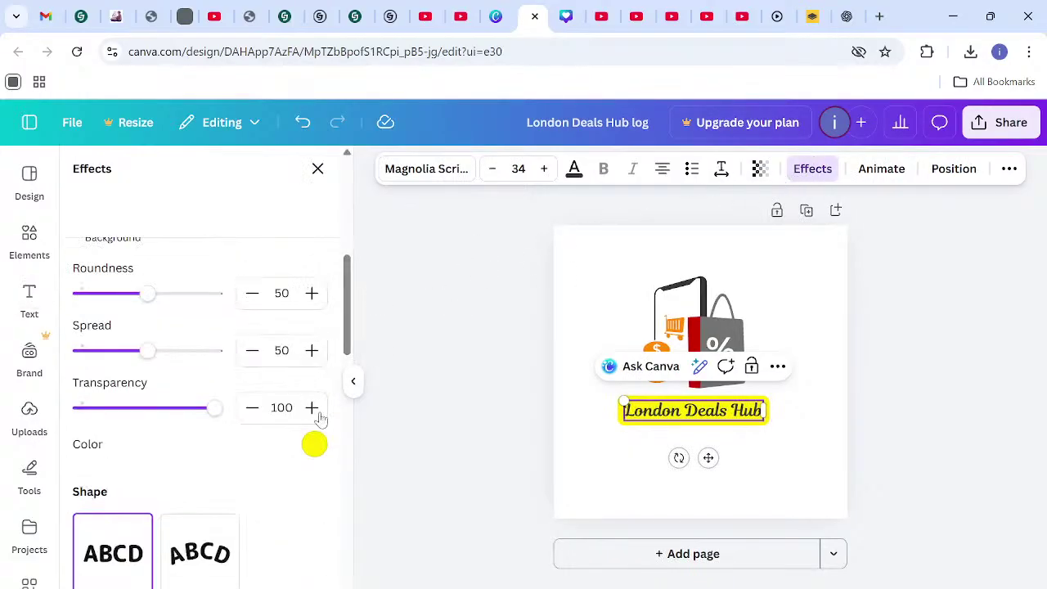
{"action": "left_click", "coordinate": [314, 444]}
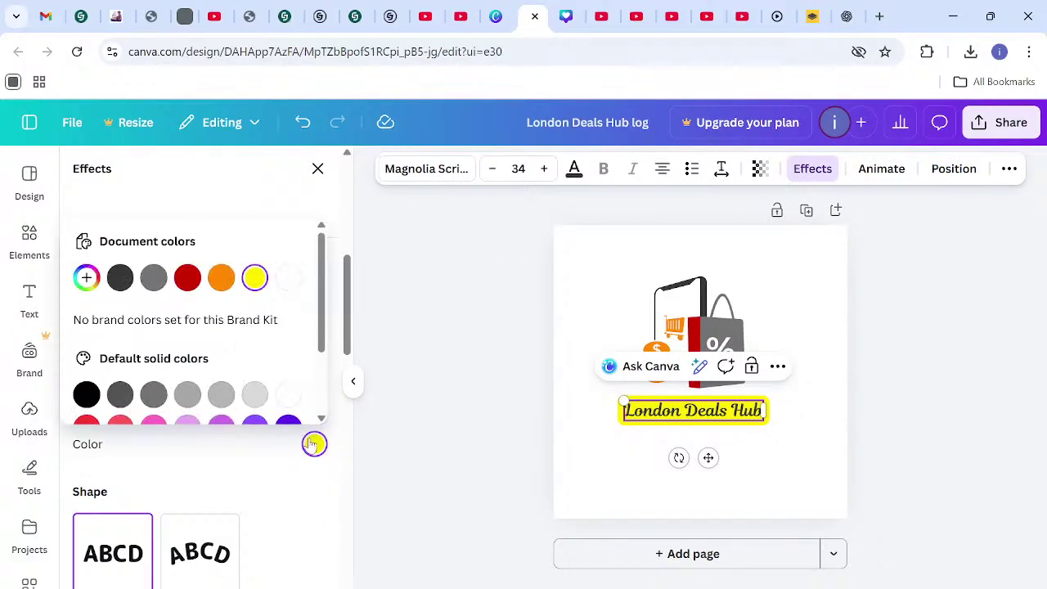
{"action": "left_click", "coordinate": [187, 278]}
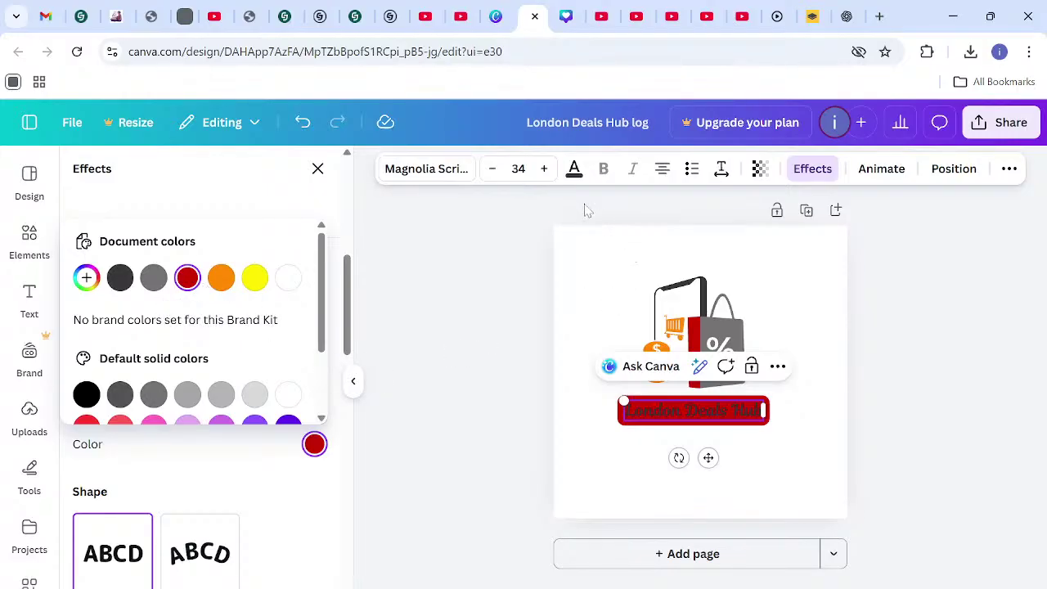
{"action": "left_click", "coordinate": [574, 169]}
{"action": "left_click", "coordinate": [273, 290]}
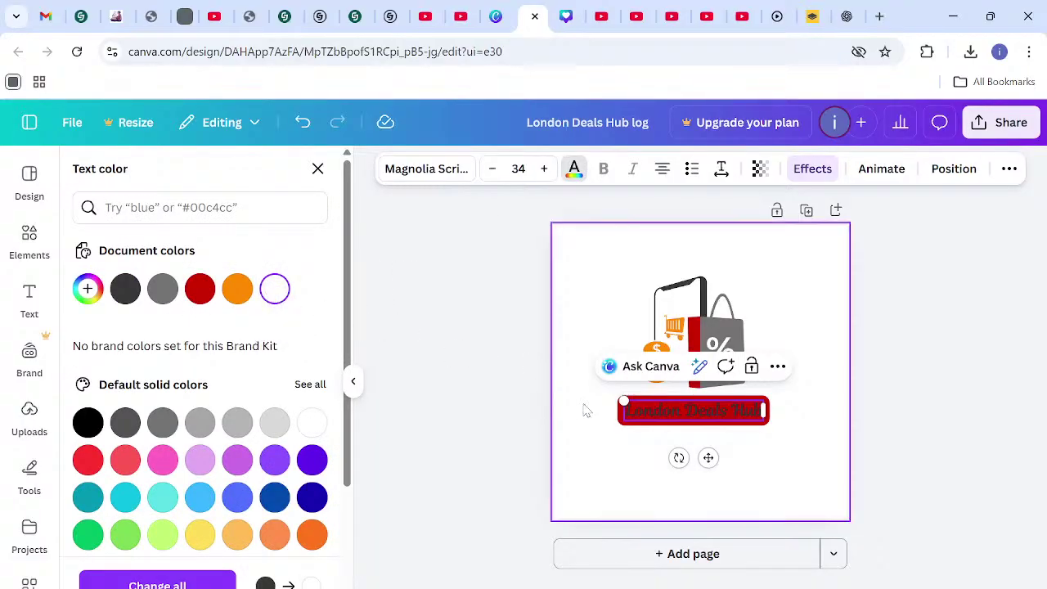
Step: Select the caption's letters and colour the London Deals Hub text white
{"action": "left_click_drag", "start_coordinate": [626, 411], "coordinate": [767, 411]}
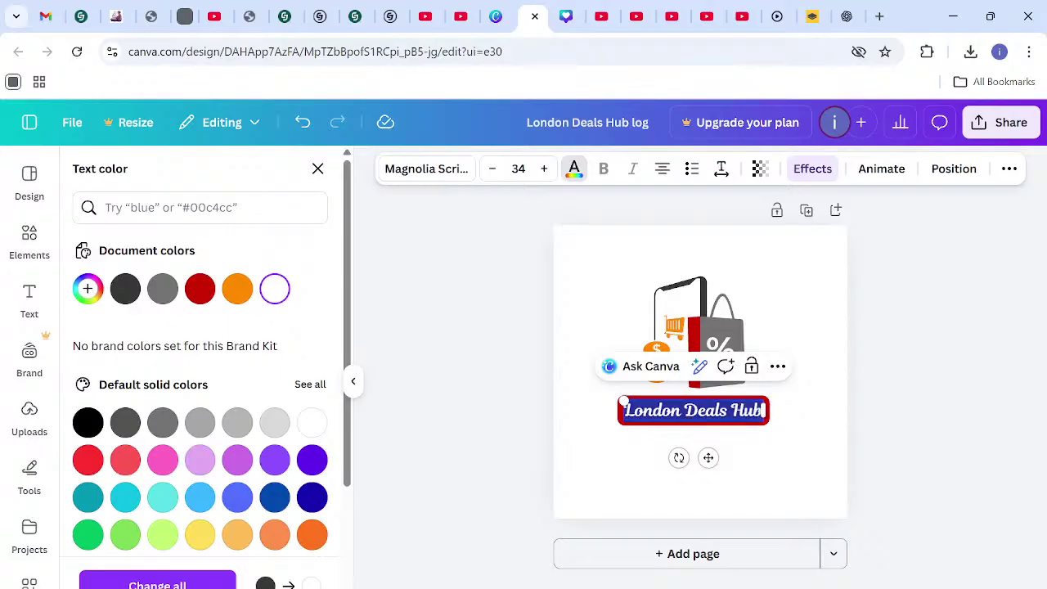
{"action": "left_click", "coordinate": [574, 169]}
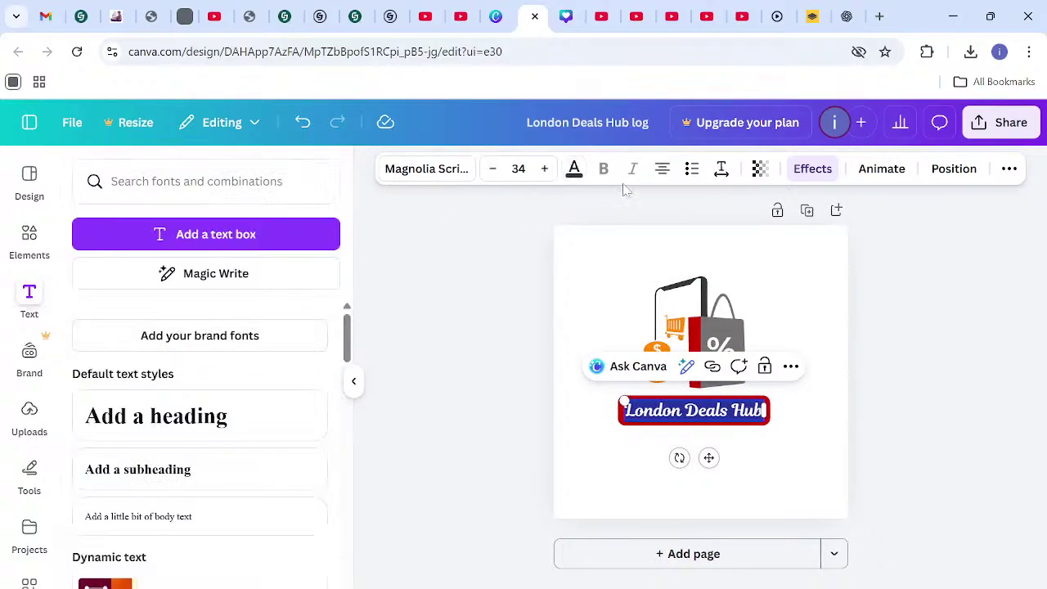
{"action": "left_click", "coordinate": [573, 169]}
{"action": "left_click", "coordinate": [277, 291]}
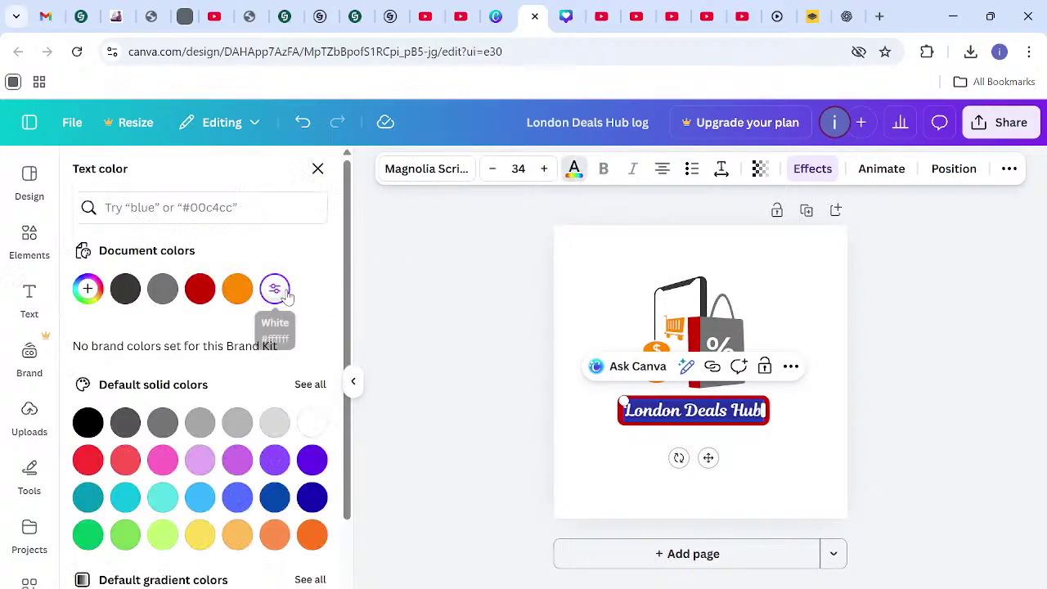
{"action": "left_click", "coordinate": [561, 344]}
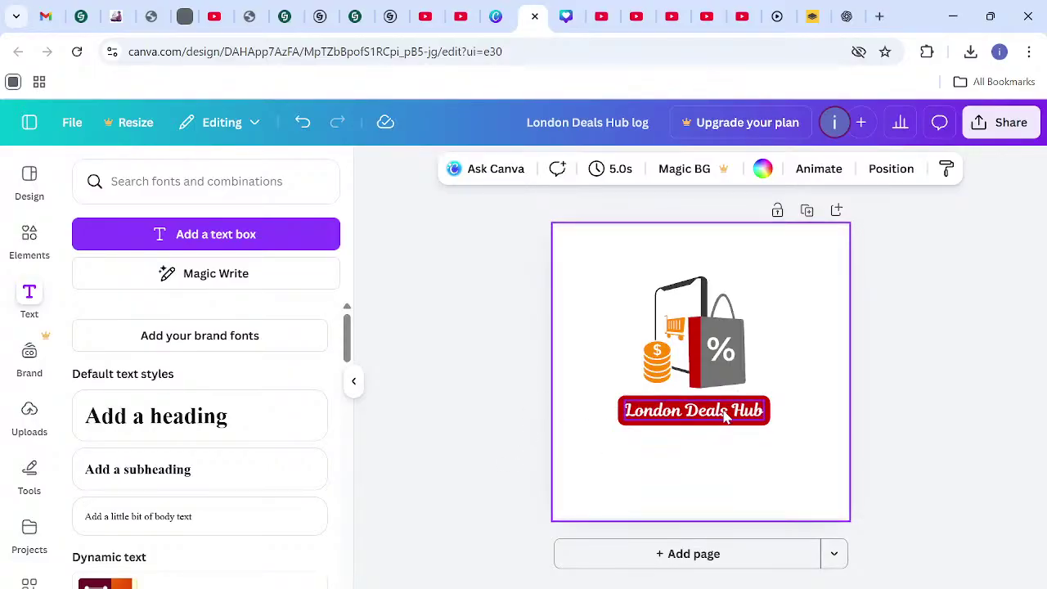
{"action": "left_click", "coordinate": [724, 416]}
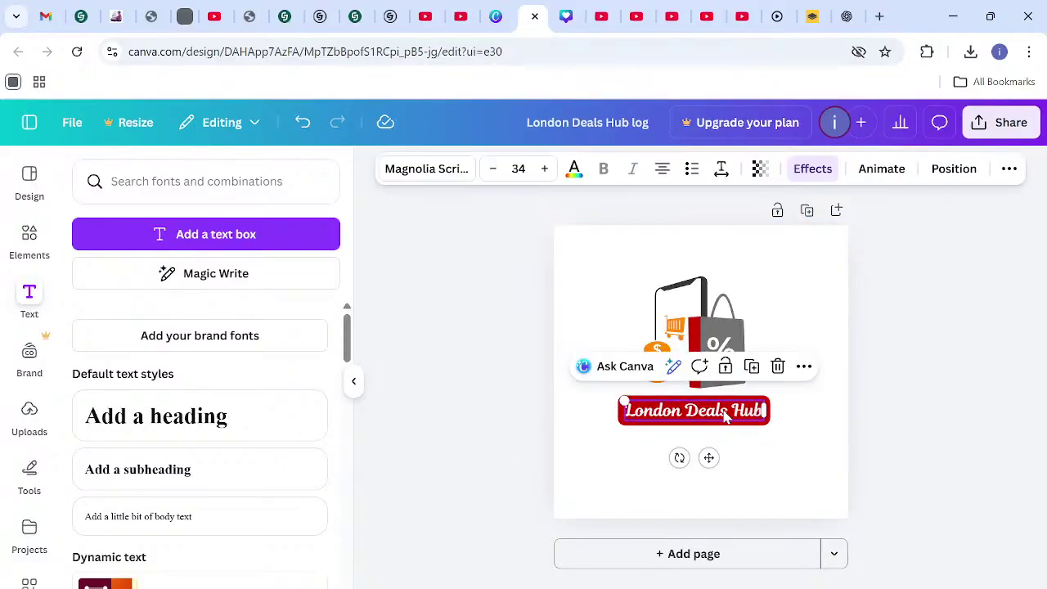
Step: Change the London Deals Hub caption font from the script font to Poppins
{"action": "left_click", "coordinate": [440, 168]}
{"action": "scroll", "coordinate": [164, 496], "scroll_direction": "down", "scroll_amount": 3}
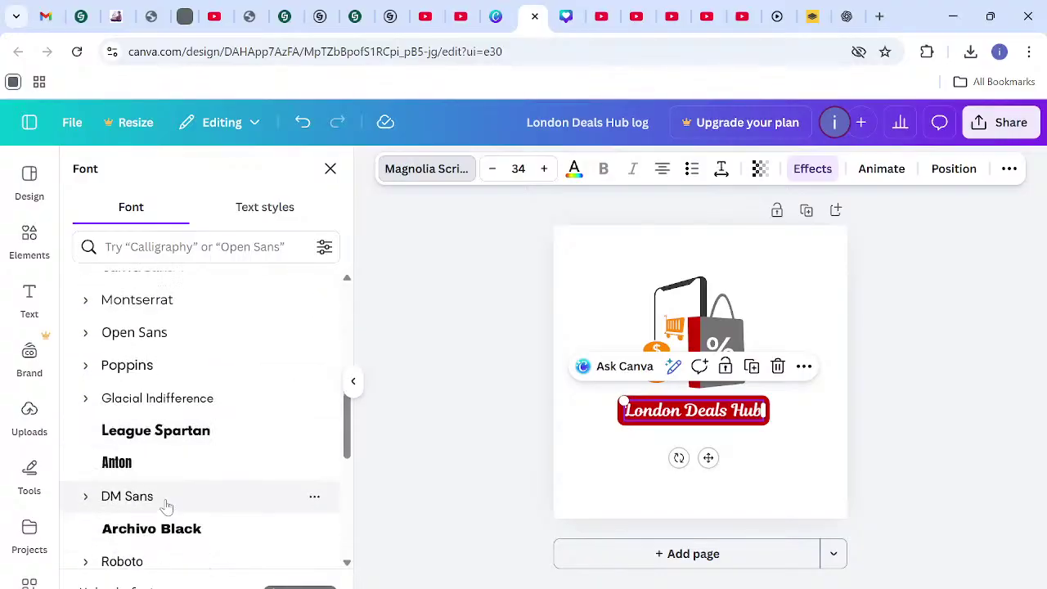
{"action": "left_click", "coordinate": [161, 368]}
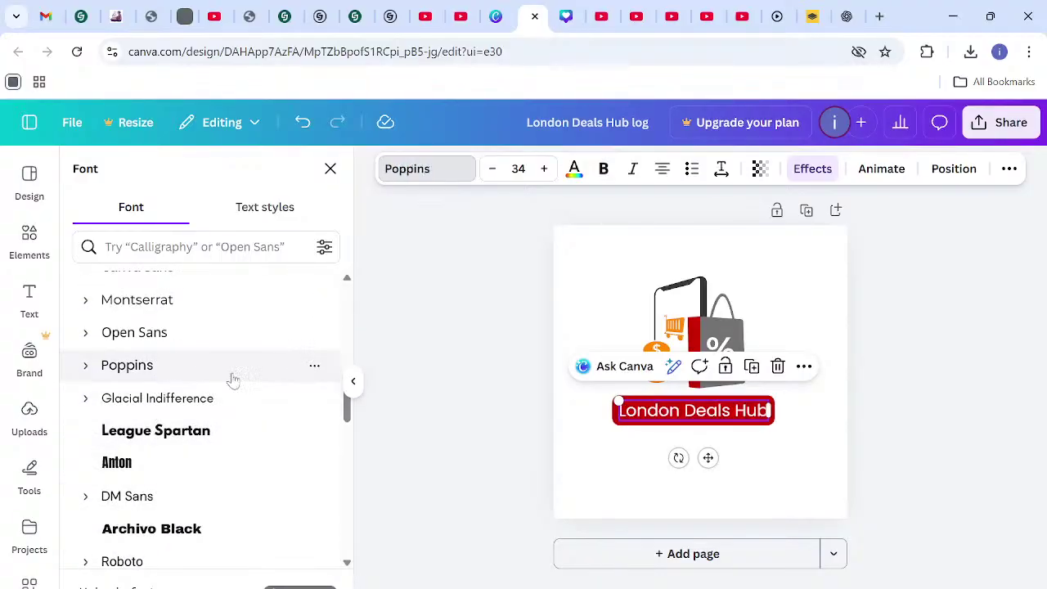
{"action": "key", "text": "Escape"}
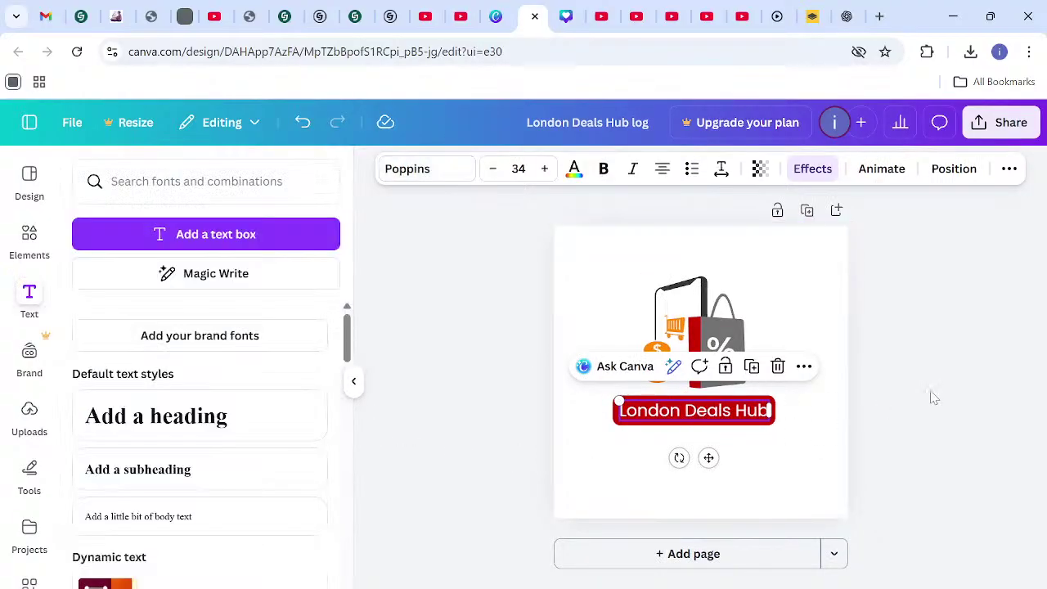
Step: Centre the caption horizontally on the logo and make it bold
{"action": "left_click", "coordinate": [935, 397]}
{"action": "left_click_drag", "start_coordinate": [746, 429], "coordinate": [753, 413]}
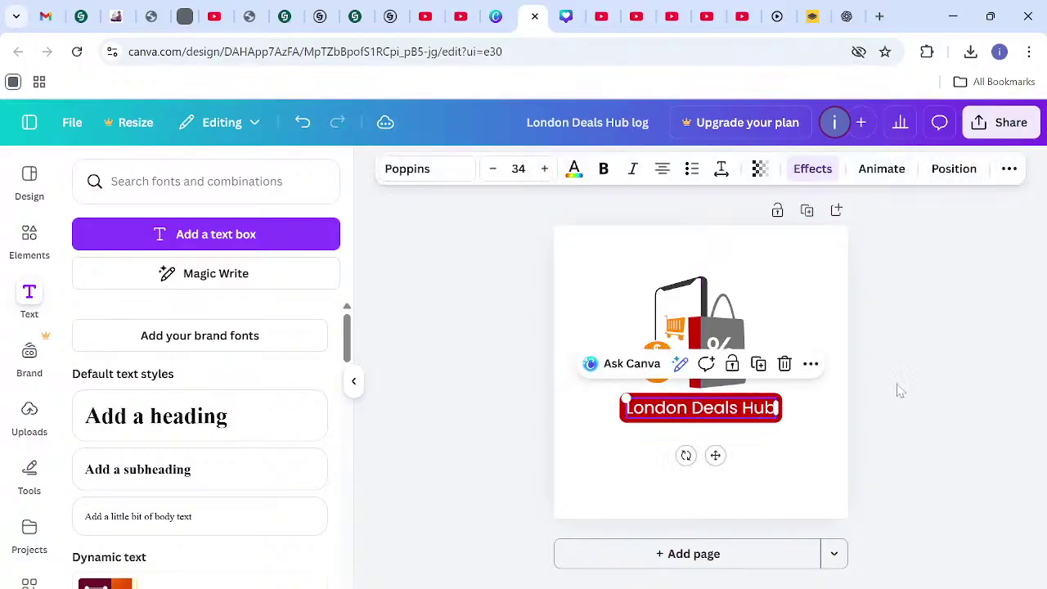
{"action": "left_click", "coordinate": [989, 335]}
{"action": "left_click", "coordinate": [697, 418]}
{"action": "left_click", "coordinate": [603, 169]}
{"action": "left_click", "coordinate": [950, 297]}
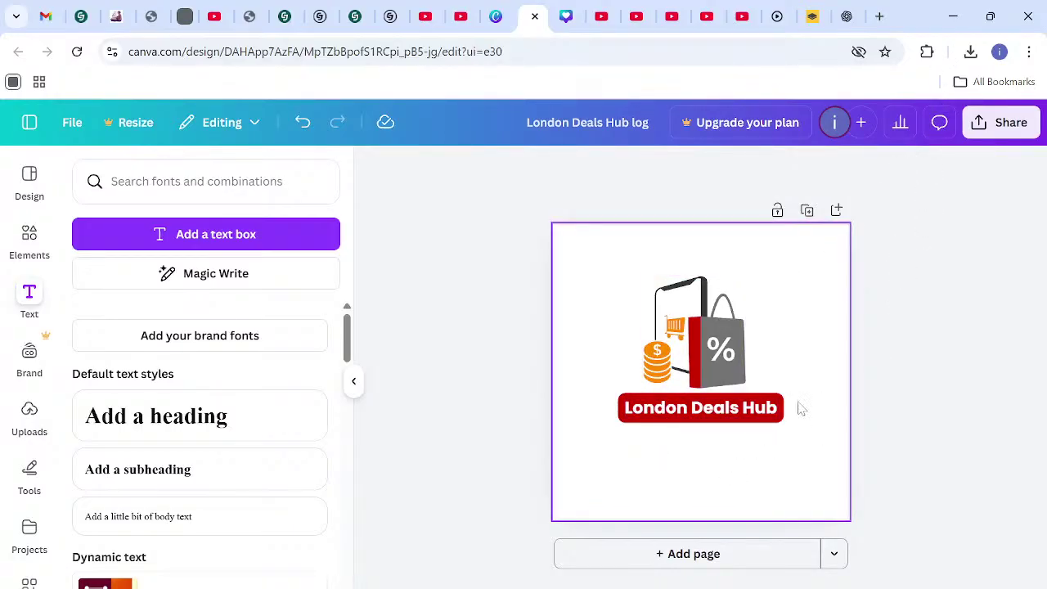
Step: Download the logo as an 800 × 800 PNG, then switch to YouTube Studio
{"action": "left_click", "coordinate": [1003, 124]}
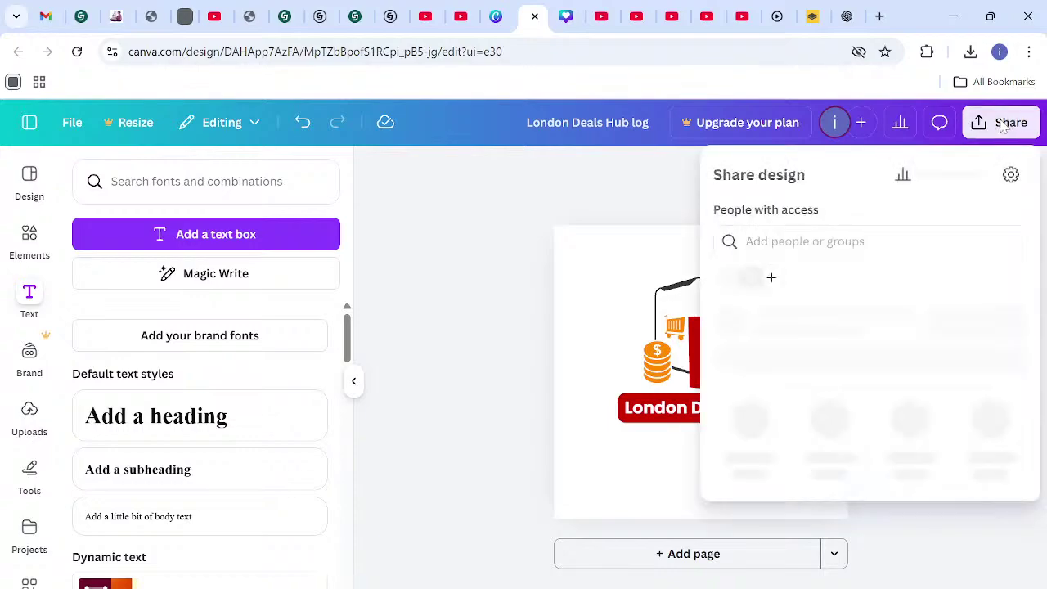
{"action": "left_click", "coordinate": [749, 468]}
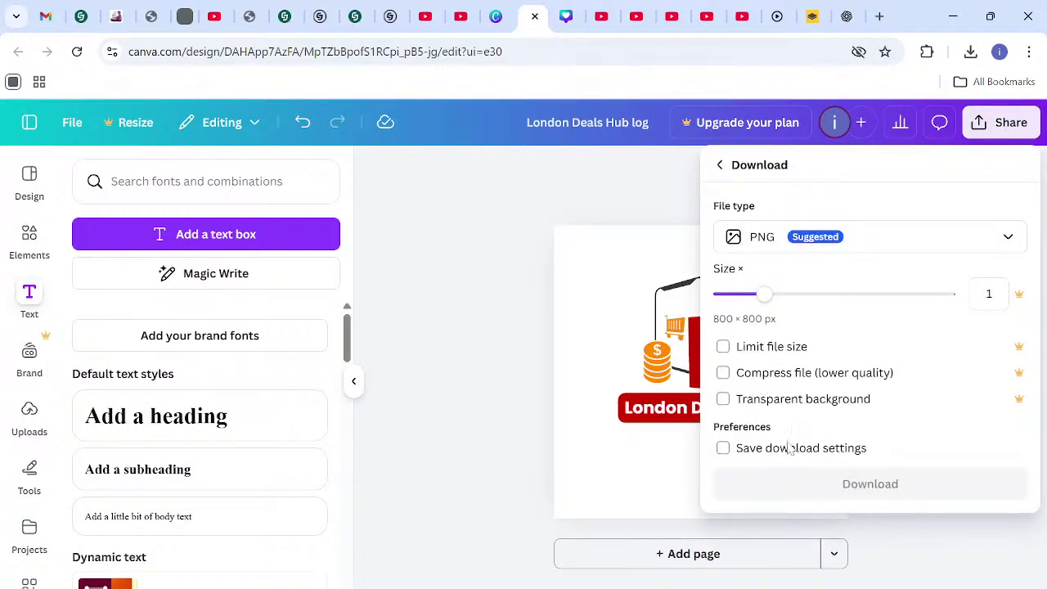
{"action": "left_click", "coordinate": [858, 489]}
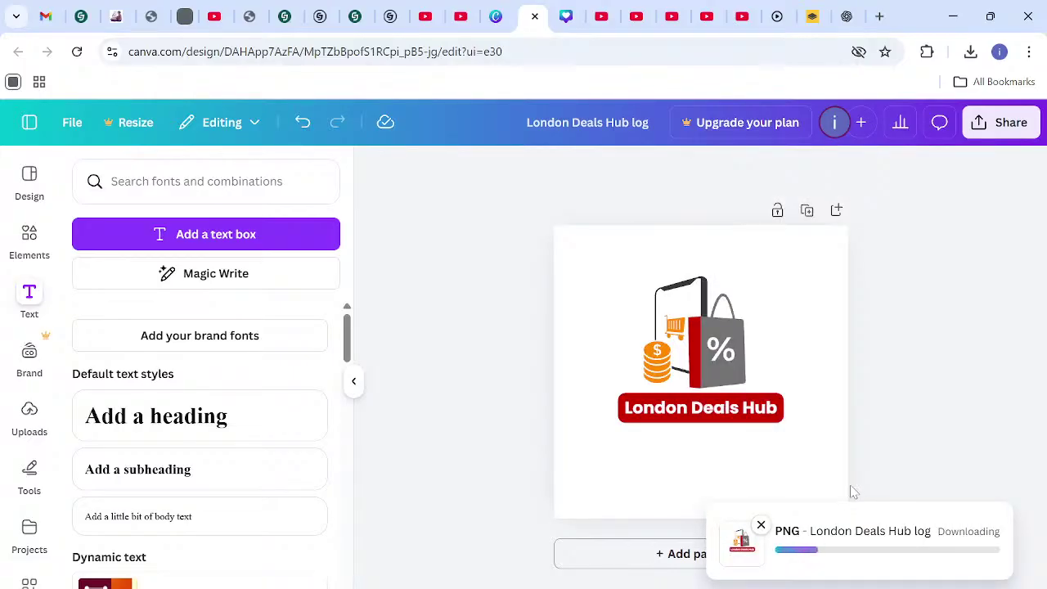
{"action": "left_click", "coordinate": [734, 17]}
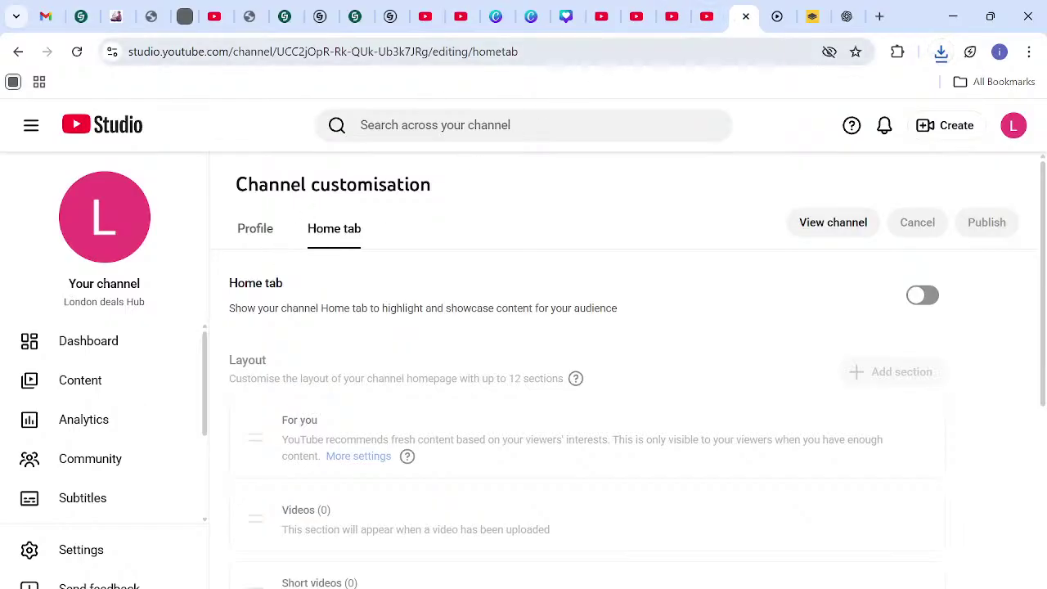
Step: Close the extra and duplicate channel tabs, leaving the channel settings page
{"action": "left_click", "coordinate": [709, 18]}
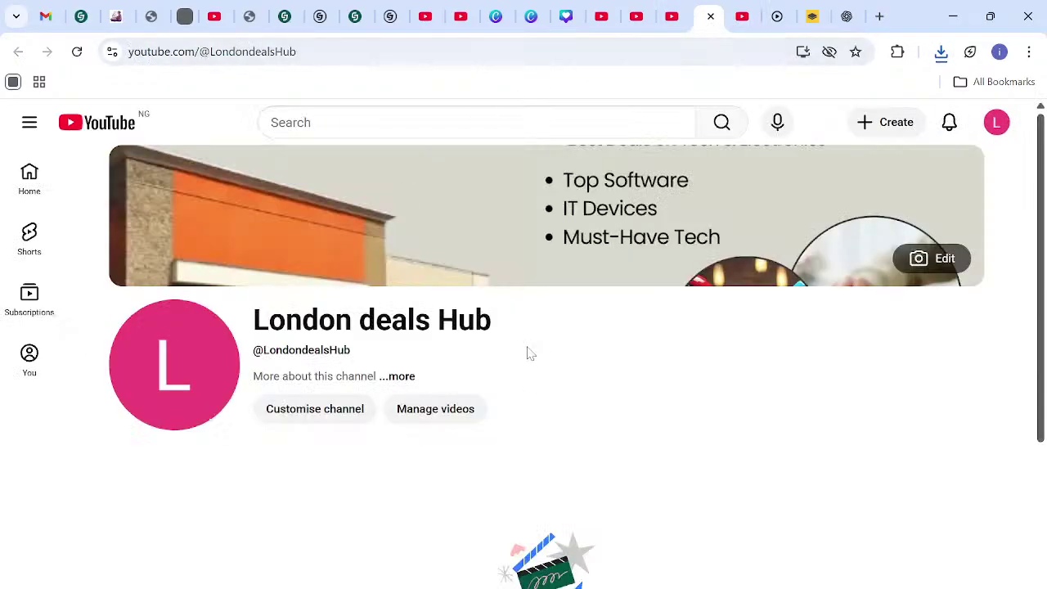
{"action": "left_click", "coordinate": [710, 16]}
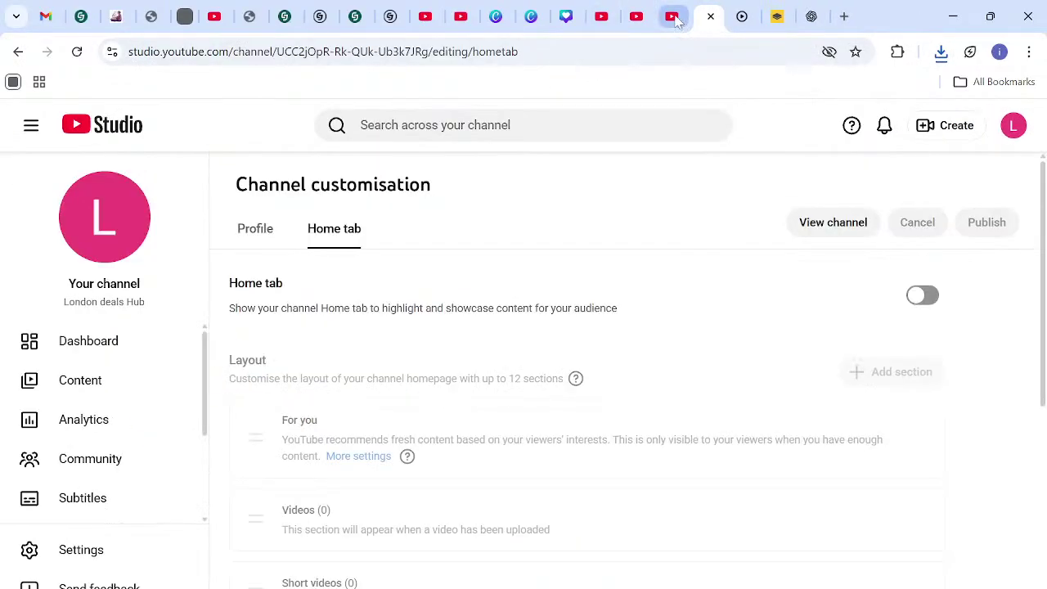
{"action": "left_click", "coordinate": [679, 16]}
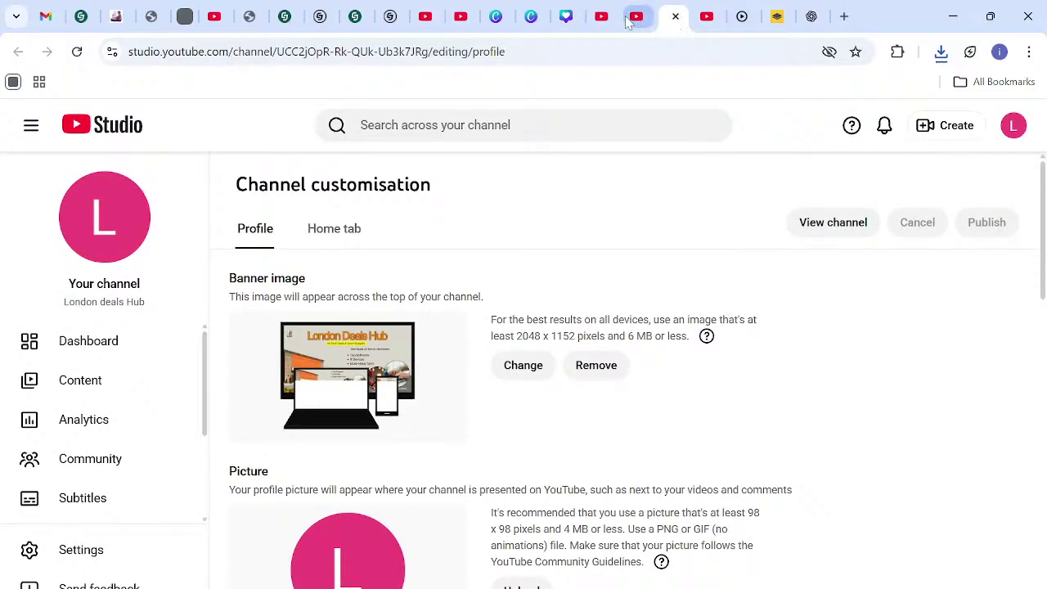
{"action": "left_click", "coordinate": [675, 17]}
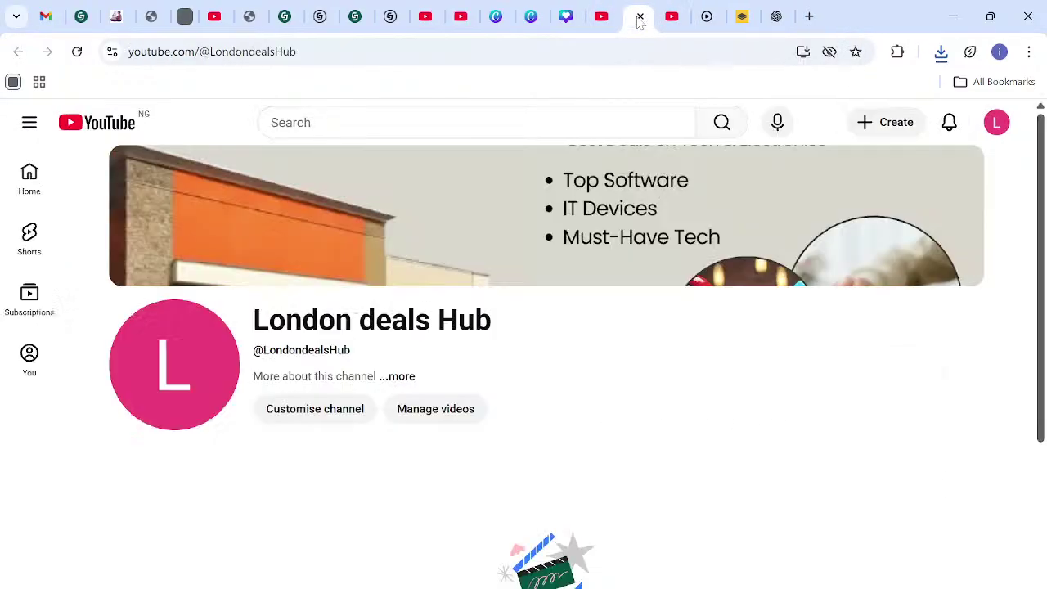
Step: Cancel the banner change and go to editing the channel's profile picture
{"action": "left_click", "coordinate": [641, 16]}
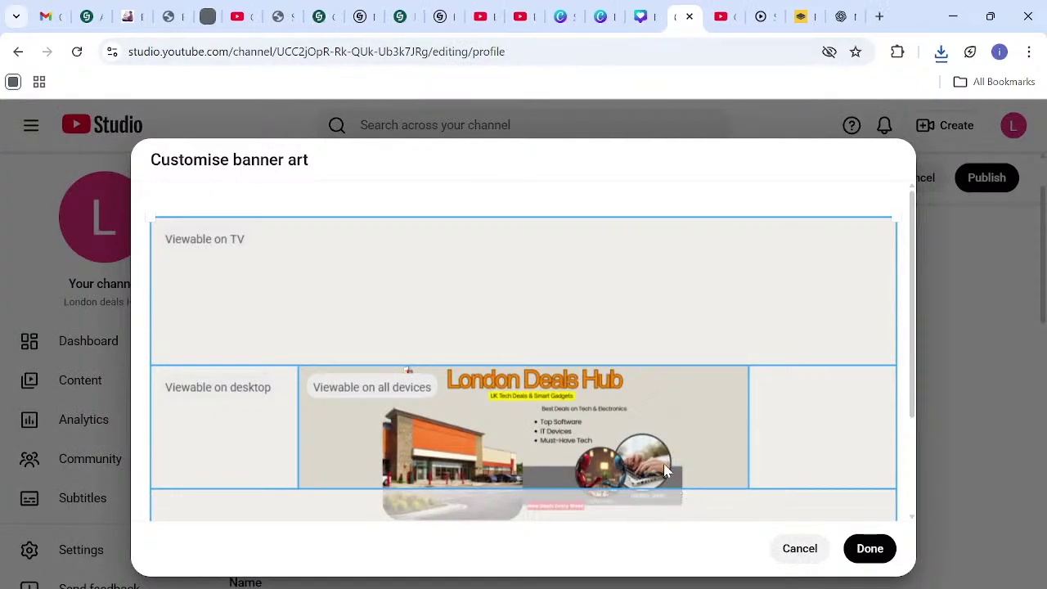
{"action": "left_click", "coordinate": [789, 548]}
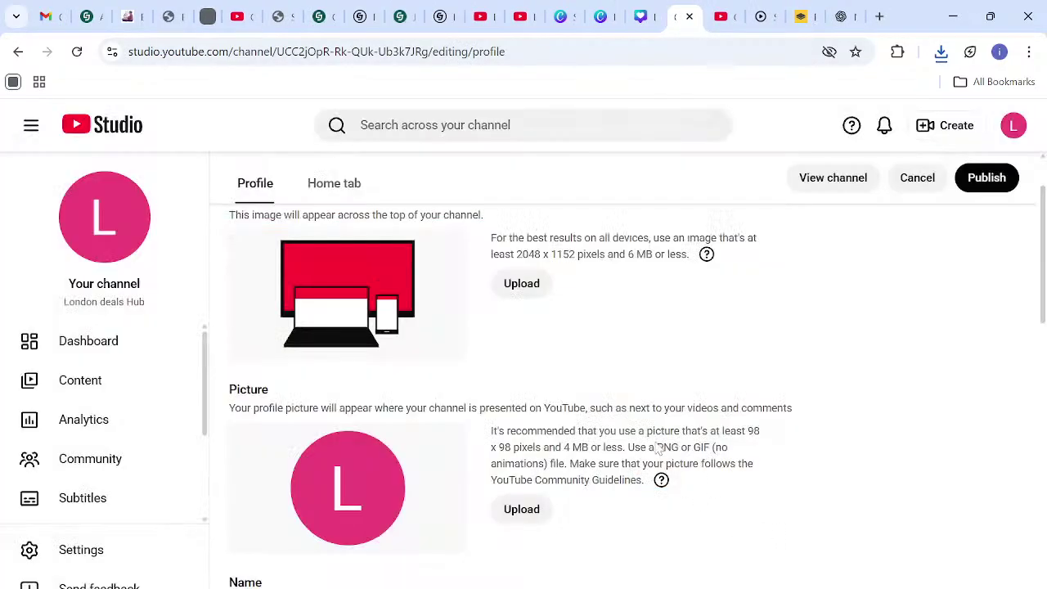
{"action": "left_click", "coordinate": [105, 253]}
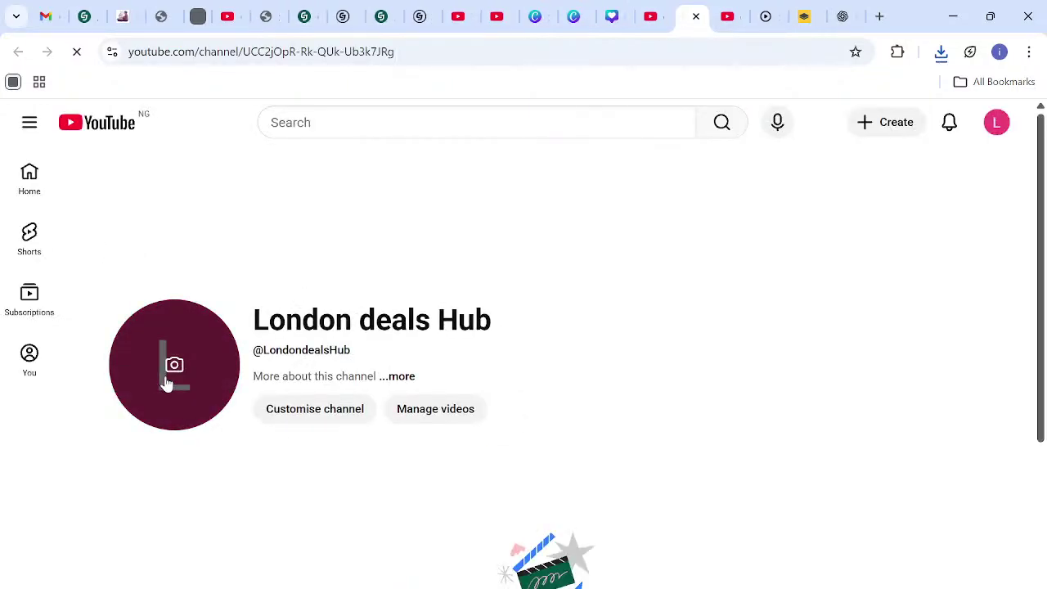
{"action": "left_click", "coordinate": [172, 378]}
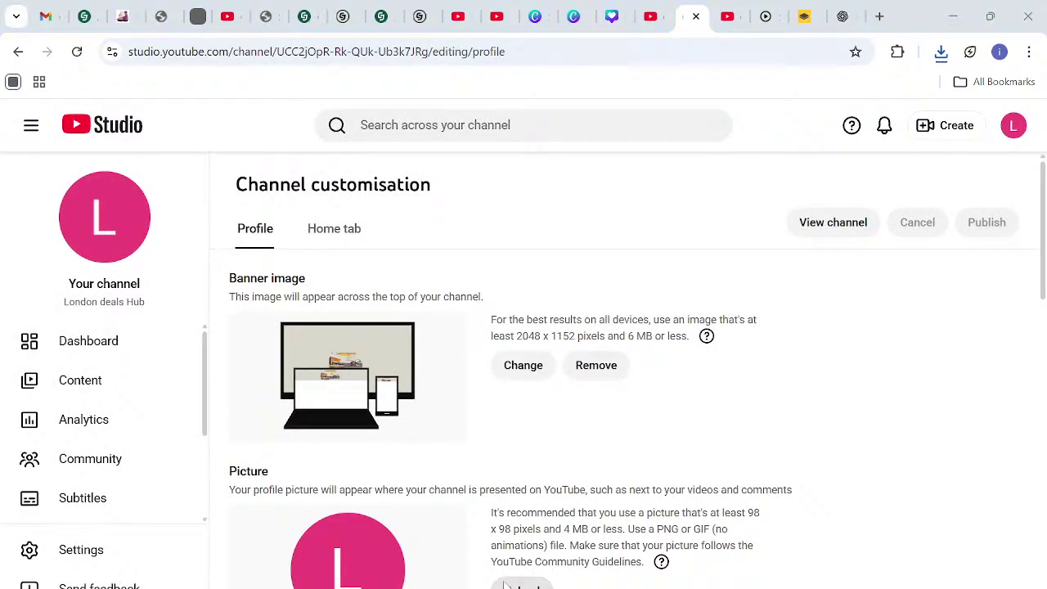
Step: Upload 'London Deals Hub log.png' as the channel picture, publish, and view the channel
{"action": "left_click", "coordinate": [233, 151]}
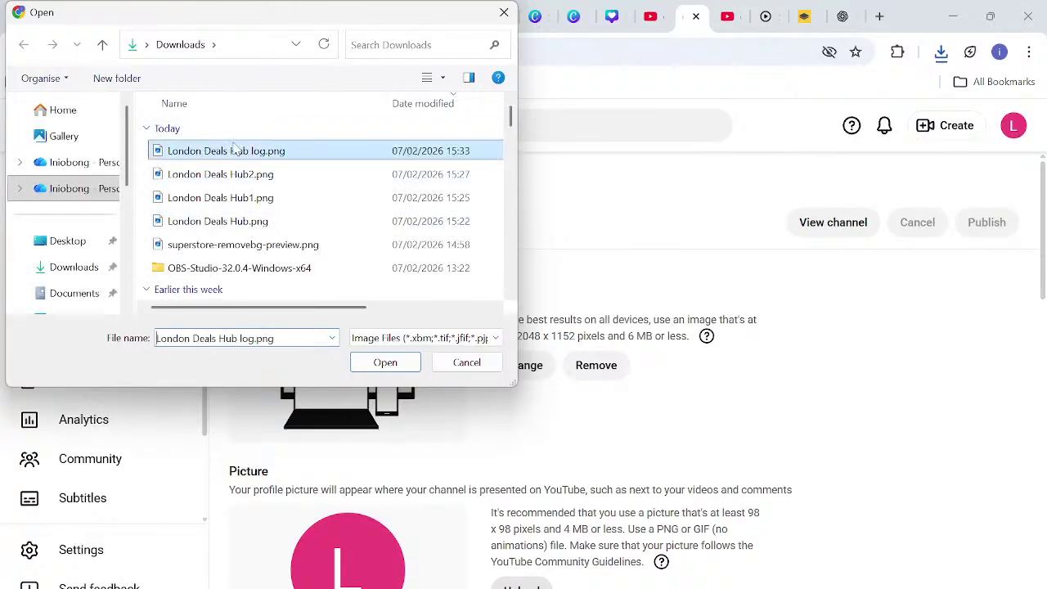
{"action": "left_click", "coordinate": [385, 362]}
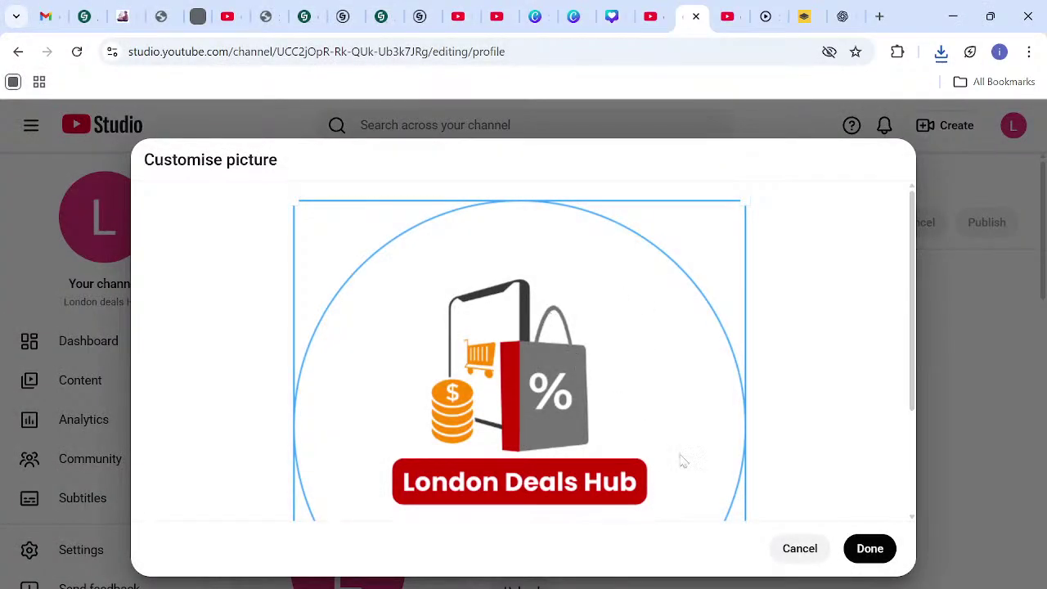
{"action": "left_click", "coordinate": [870, 549]}
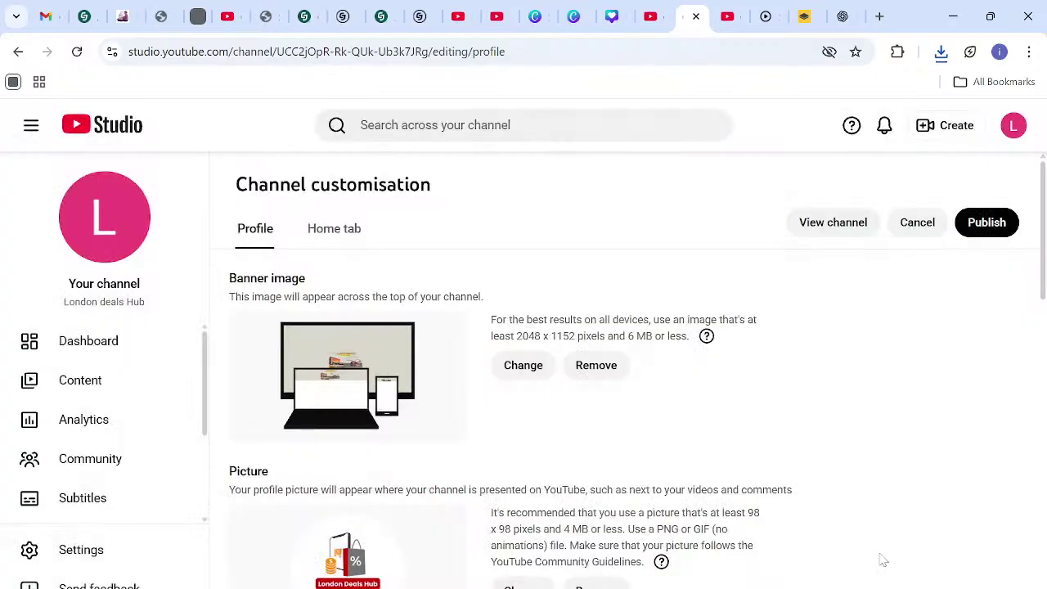
{"action": "left_click", "coordinate": [984, 227]}
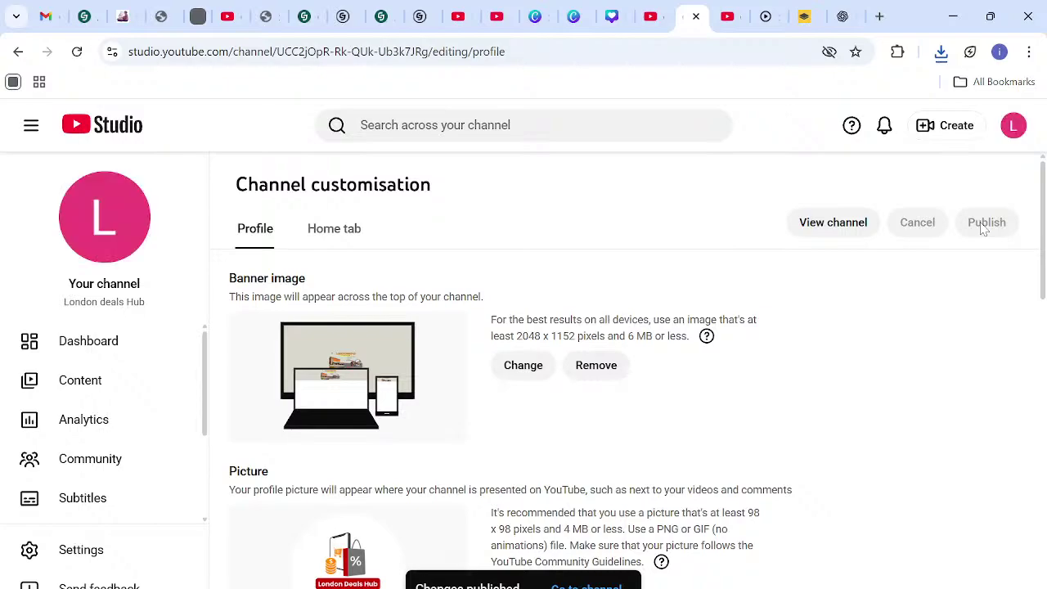
{"action": "left_click", "coordinate": [832, 232]}
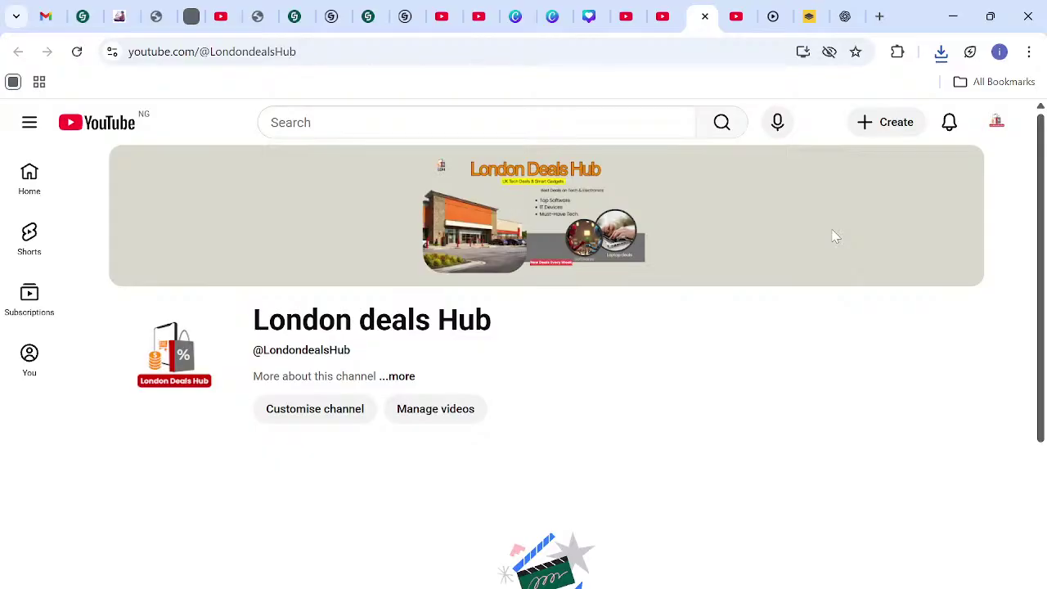
{"action": "mouse_move", "coordinate": [608, 236]}
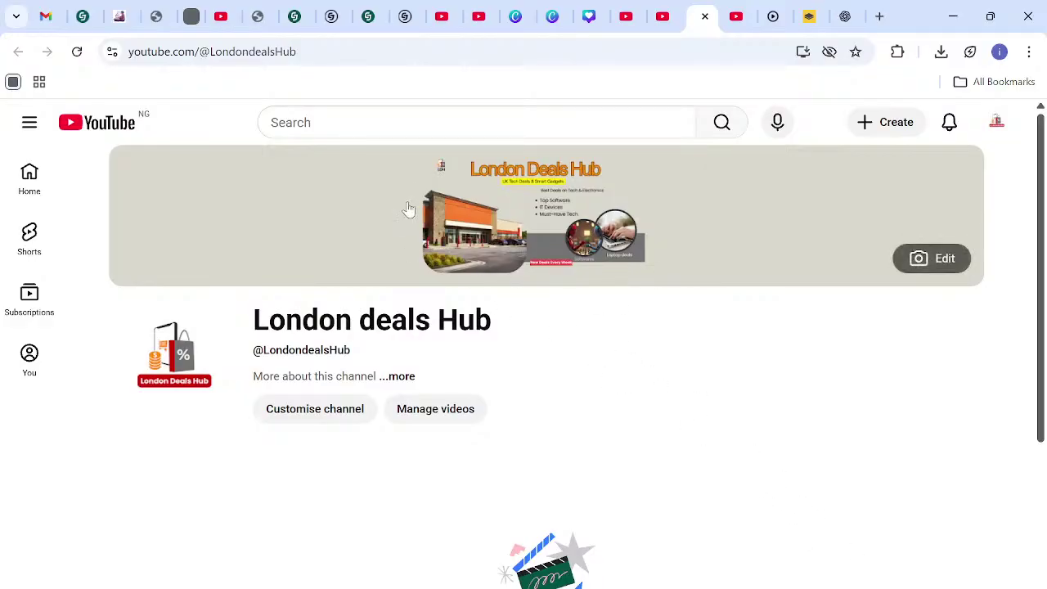
Step: Start editing the channel banner, then move to the Canva tab showing the custom-size design dialog
{"action": "left_click", "coordinate": [919, 257]}
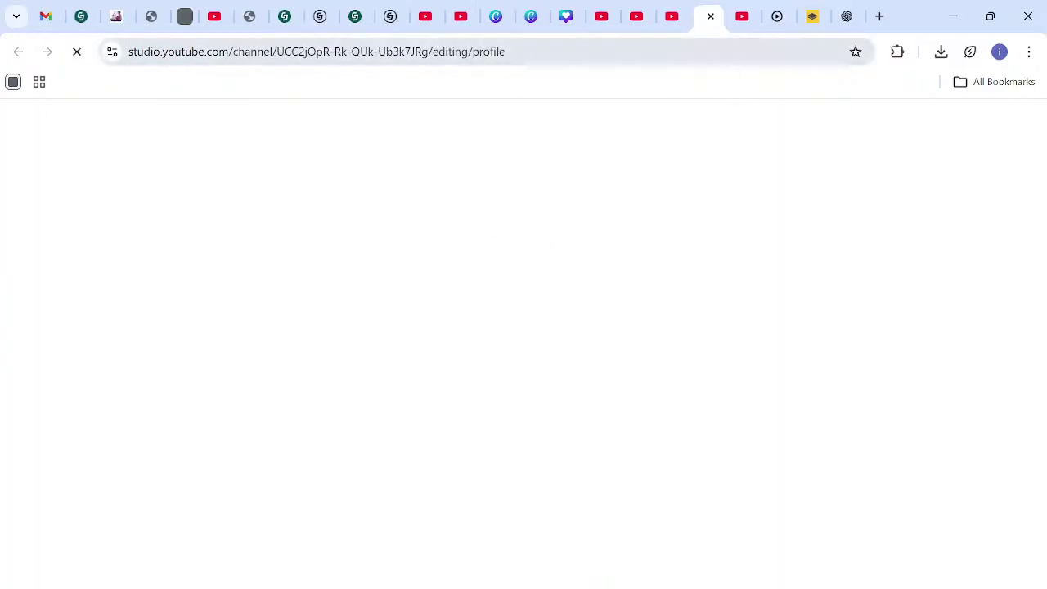
{"action": "left_click", "coordinate": [565, 18]}
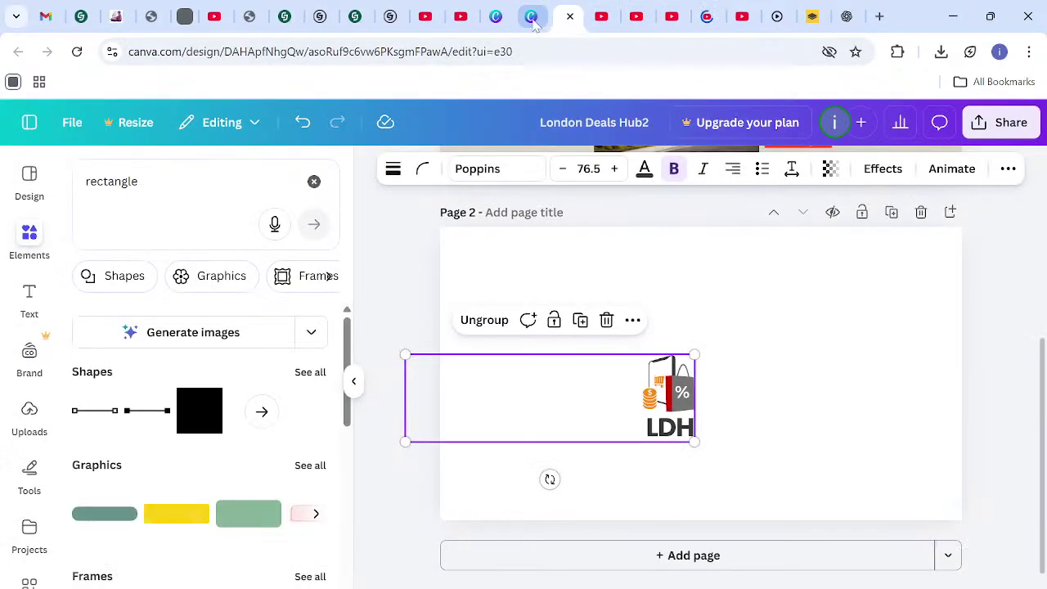
{"action": "left_click", "coordinate": [465, 18]}
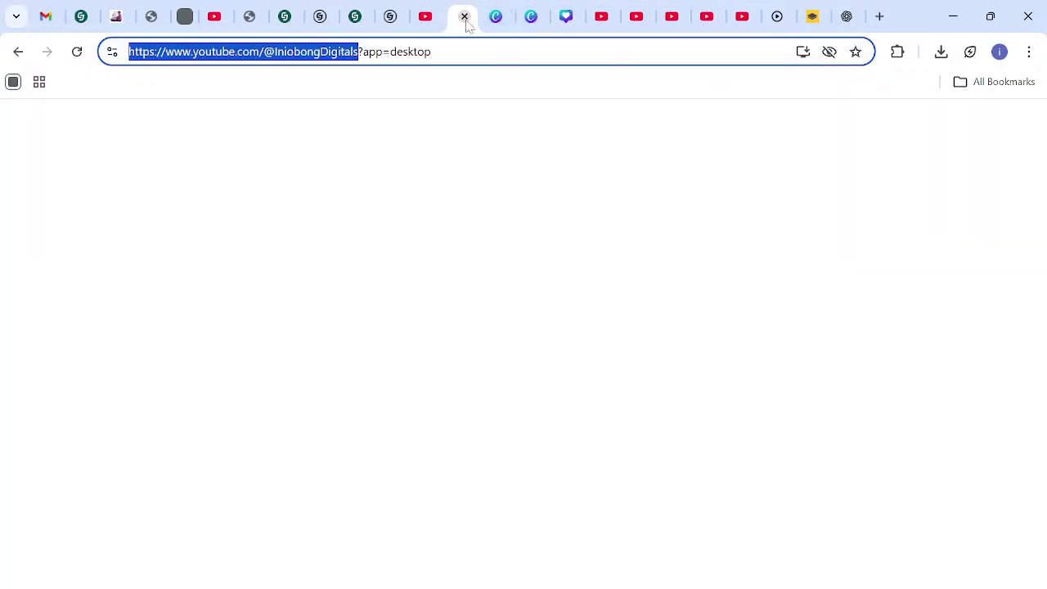
{"action": "left_click", "coordinate": [497, 18]}
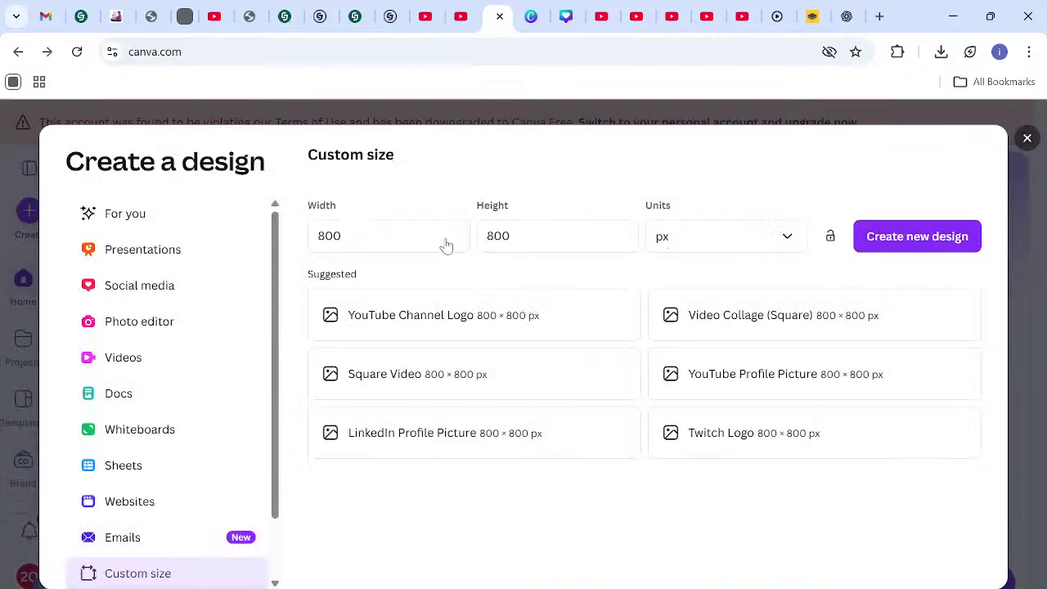
Step: Create a new blank Canva design with a custom size of 2560 × 114 px
{"action": "left_click_drag", "start_coordinate": [360, 240], "coordinate": [295, 248]}
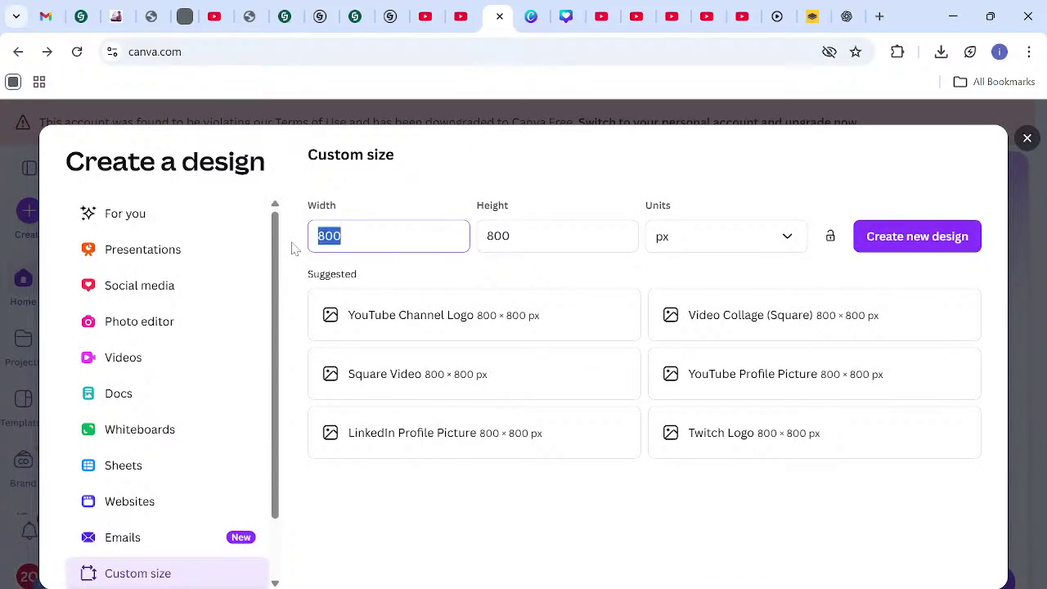
{"action": "type", "text": "2560"}
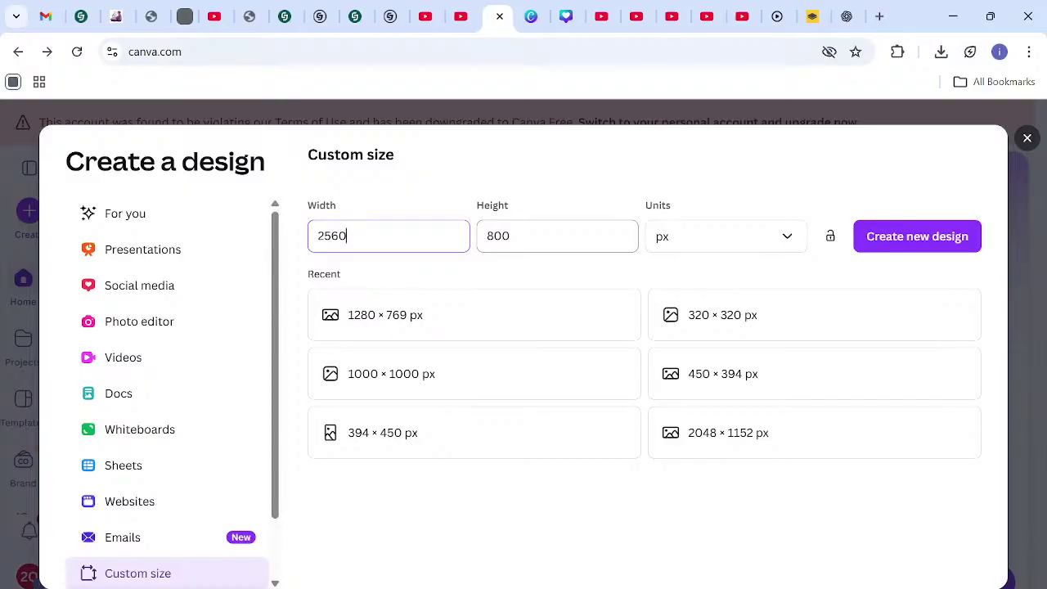
{"action": "key", "text": "Tab"}
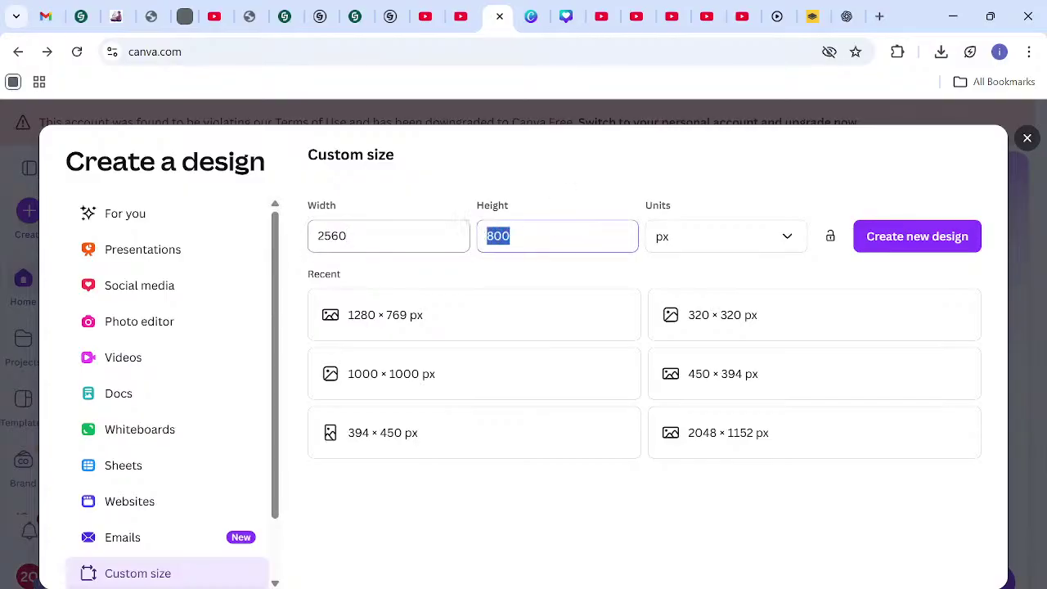
{"action": "type", "text": "114"}
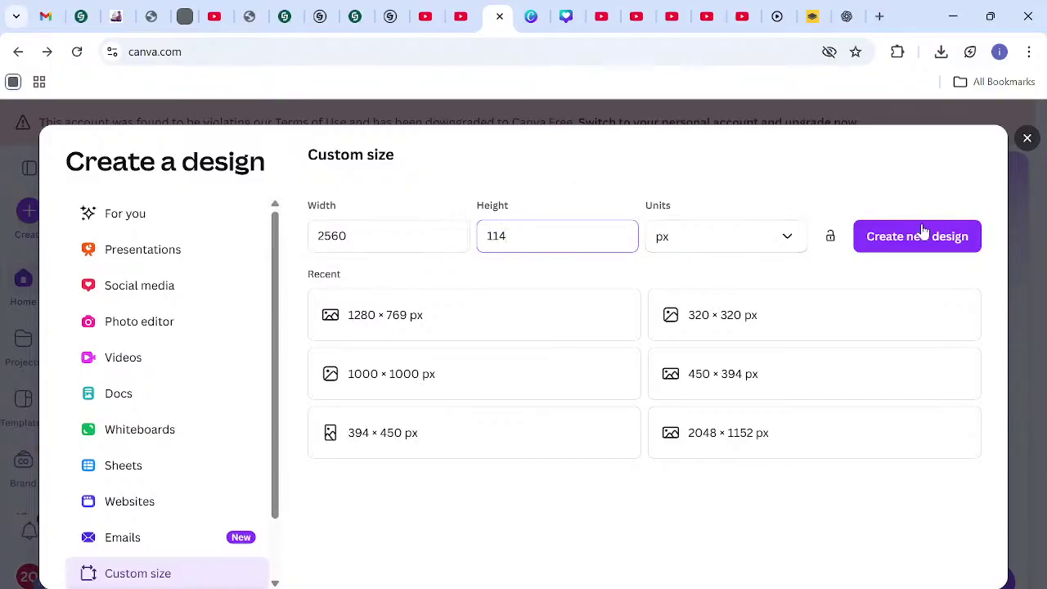
{"action": "left_click", "coordinate": [923, 236]}
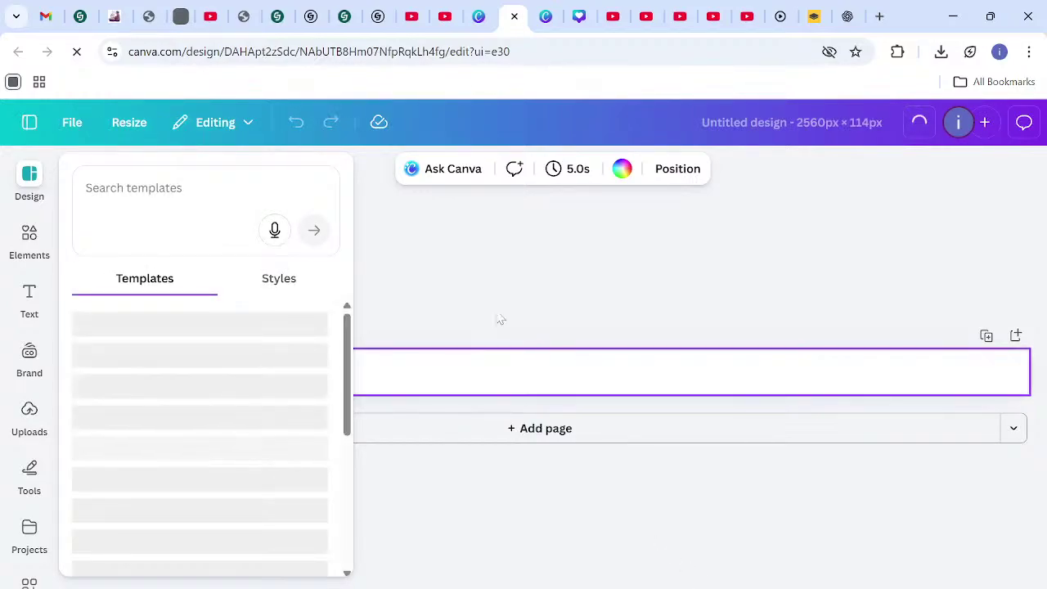
Step: In the other Canva tab, create a 2048 × 1152 px custom design, then close the size settings
{"action": "left_click", "coordinate": [476, 17]}
{"action": "double_click", "coordinate": [344, 235]}
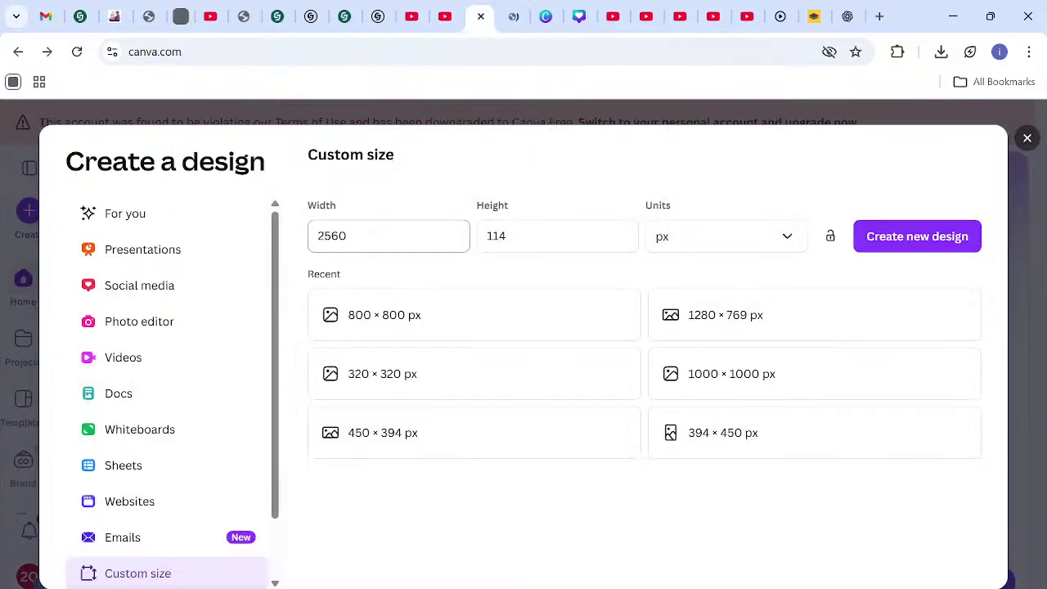
{"action": "type", "text": "20"}
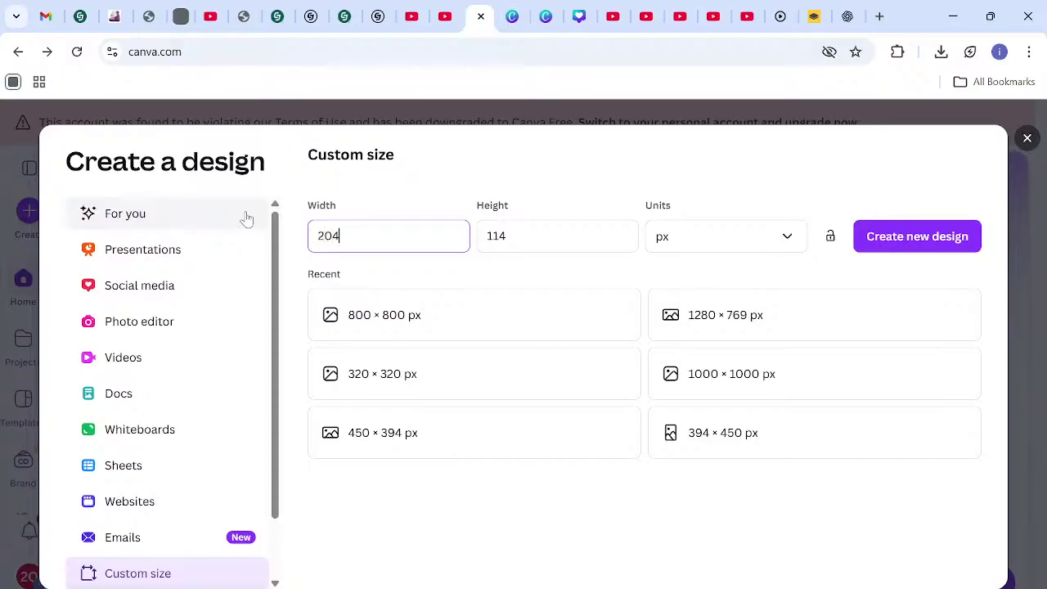
{"action": "left_click", "coordinate": [532, 236]}
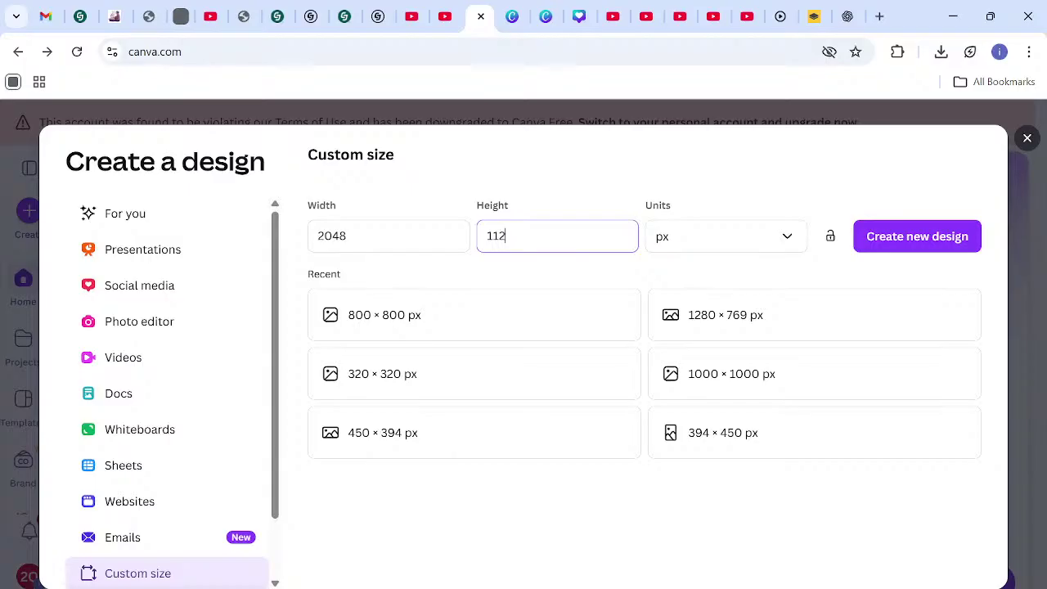
{"action": "key", "text": "BackSpace"}
{"action": "type", "text": "5"}
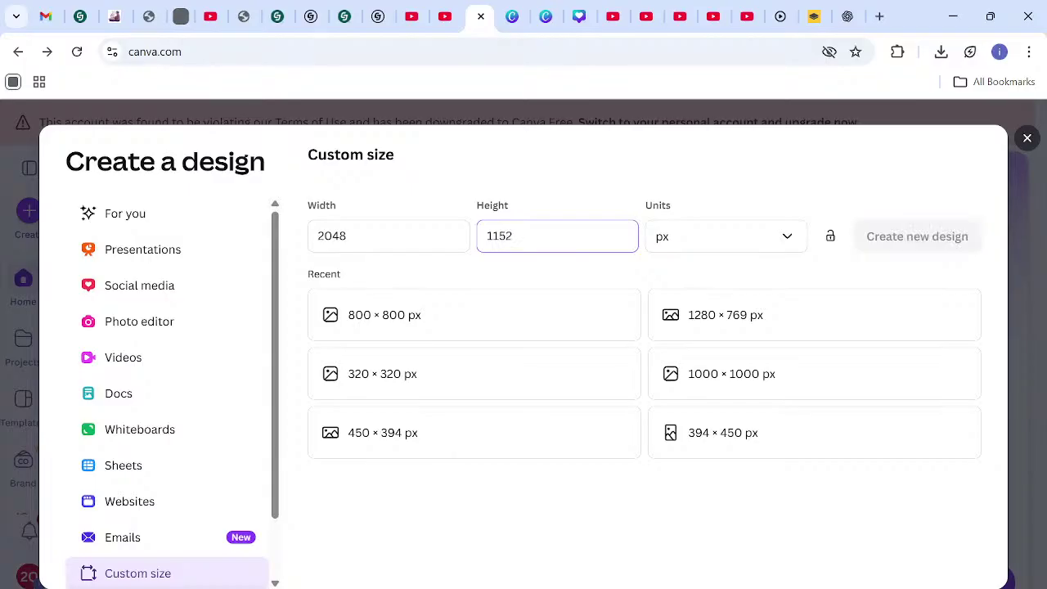
{"action": "type", "text": "2"}
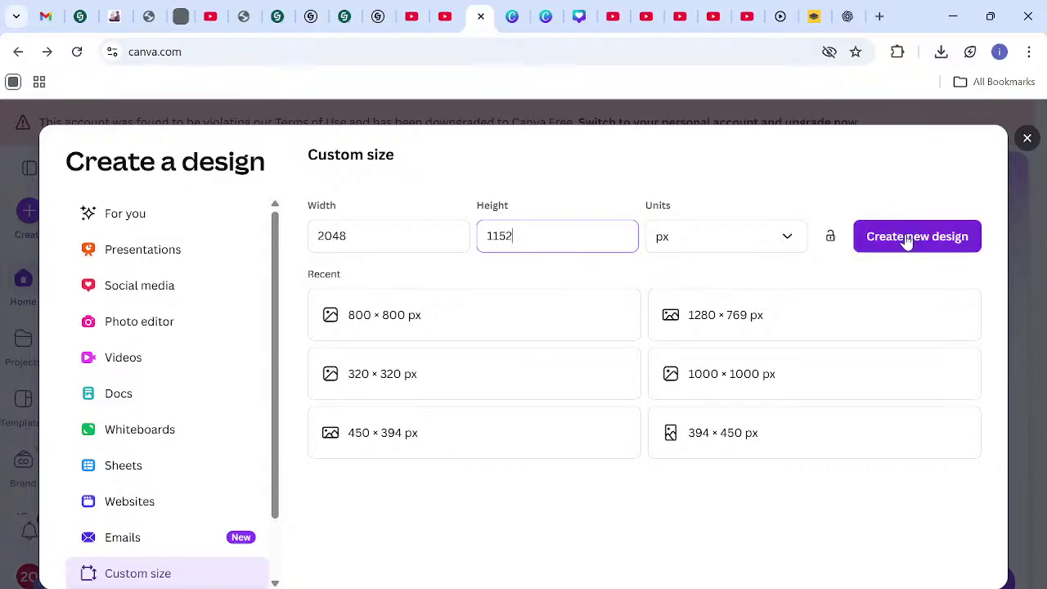
{"action": "left_click", "coordinate": [906, 239]}
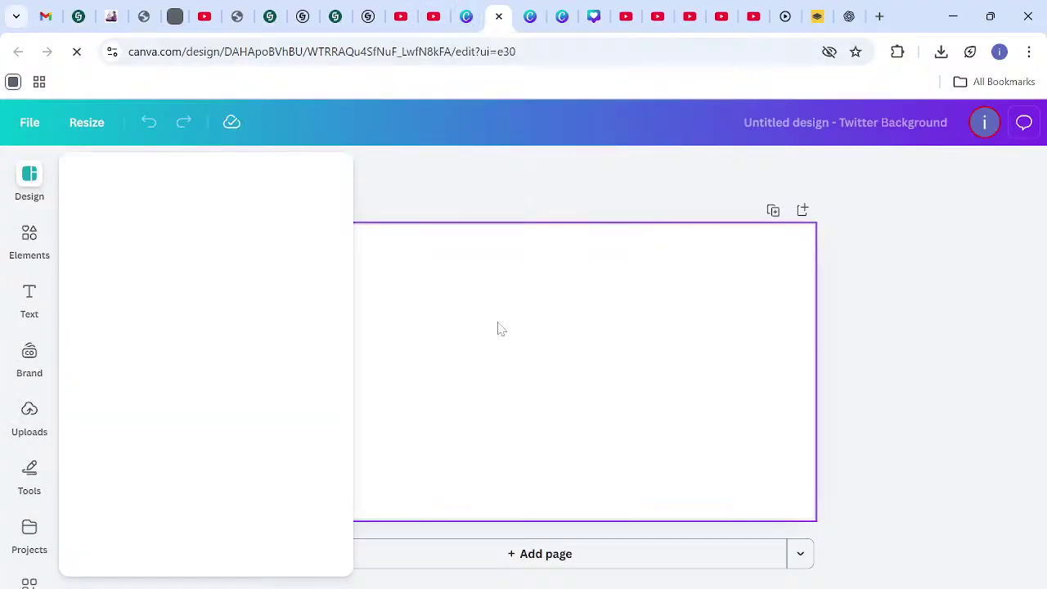
{"action": "key", "text": "ctrl+shift+Tab"}
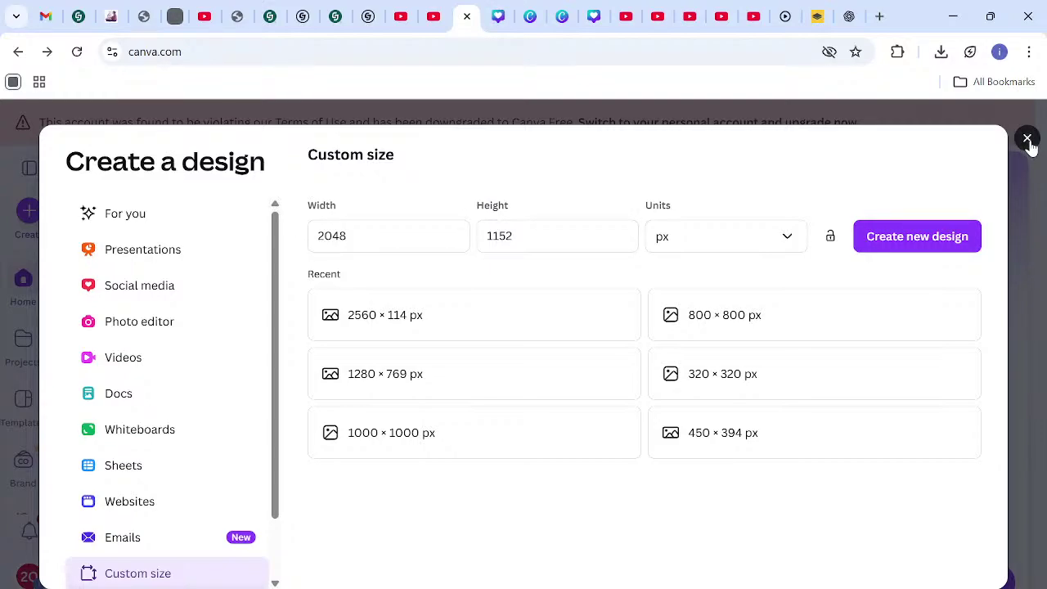
{"action": "left_click", "coordinate": [1028, 139]}
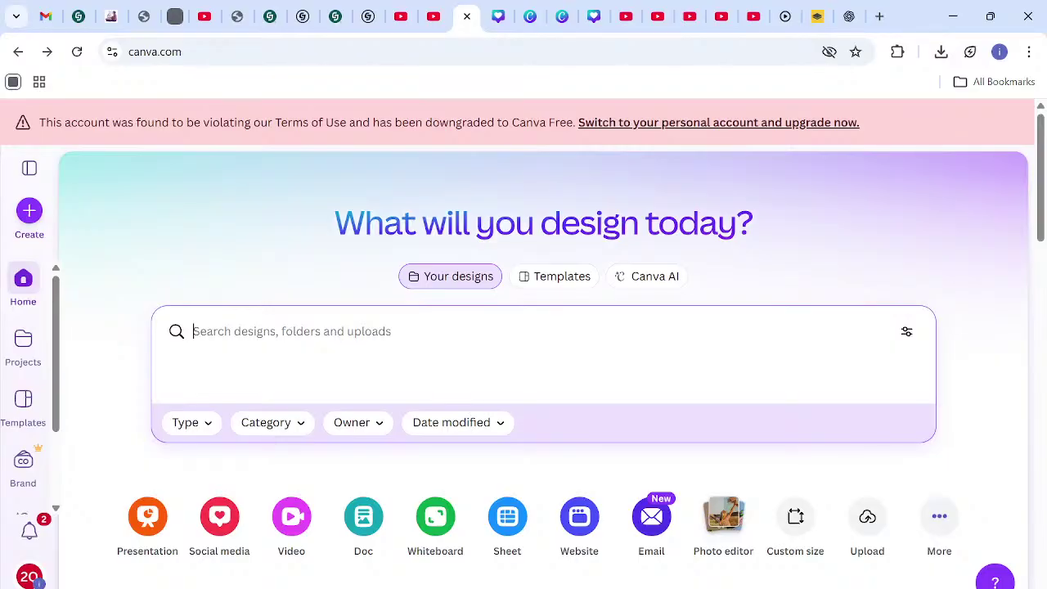
Step: Search Canva designs for 'youtube' and preview the matching YouTube logo image
{"action": "type", "text": "youtube"}
{"action": "key", "text": "Return"}
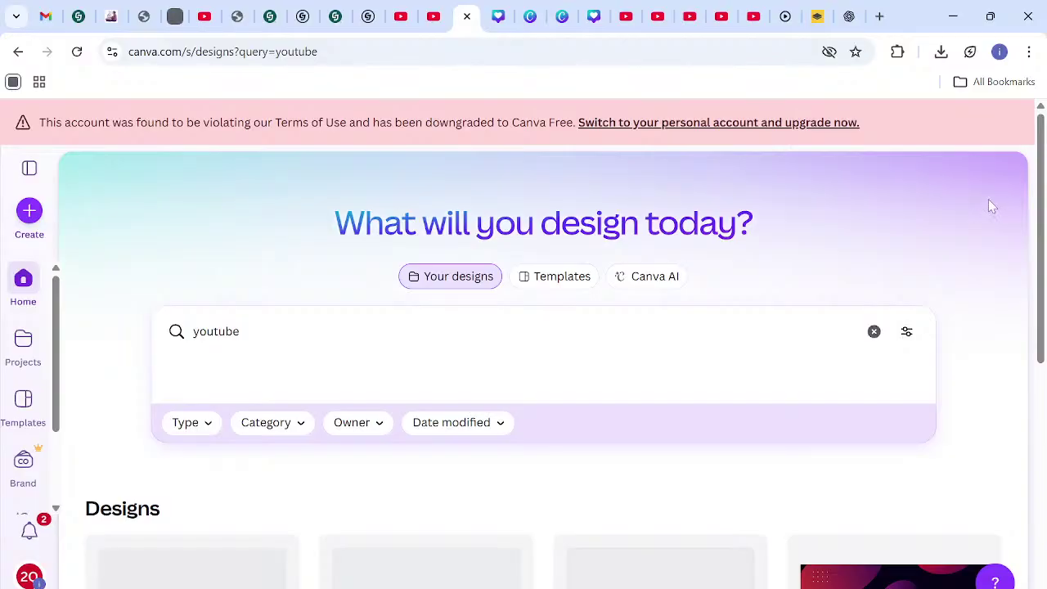
{"action": "left_click_drag", "start_coordinate": [1042, 193], "coordinate": [1046, 430]}
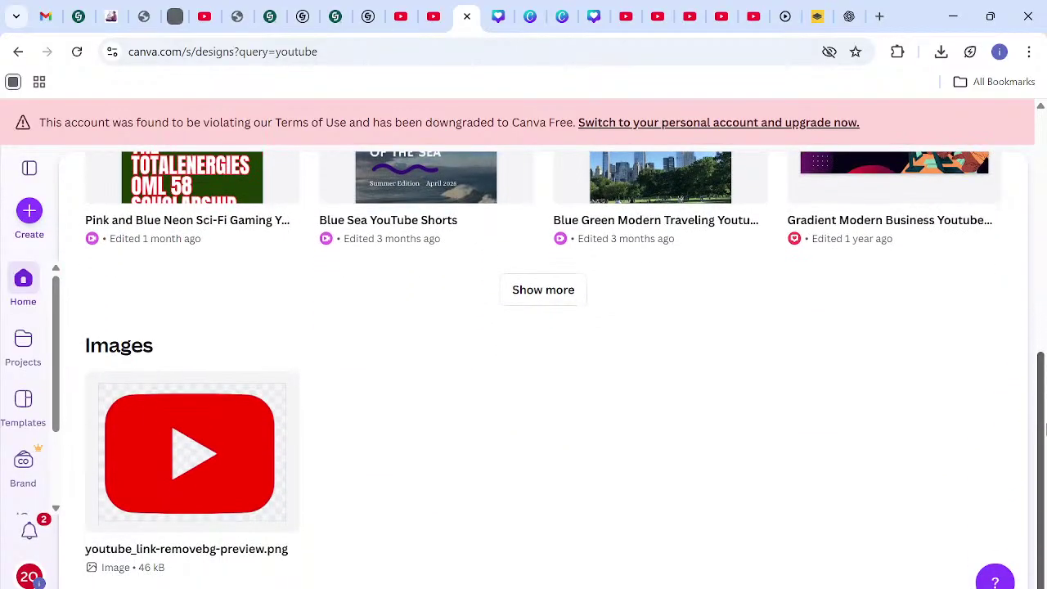
{"action": "left_click", "coordinate": [167, 501]}
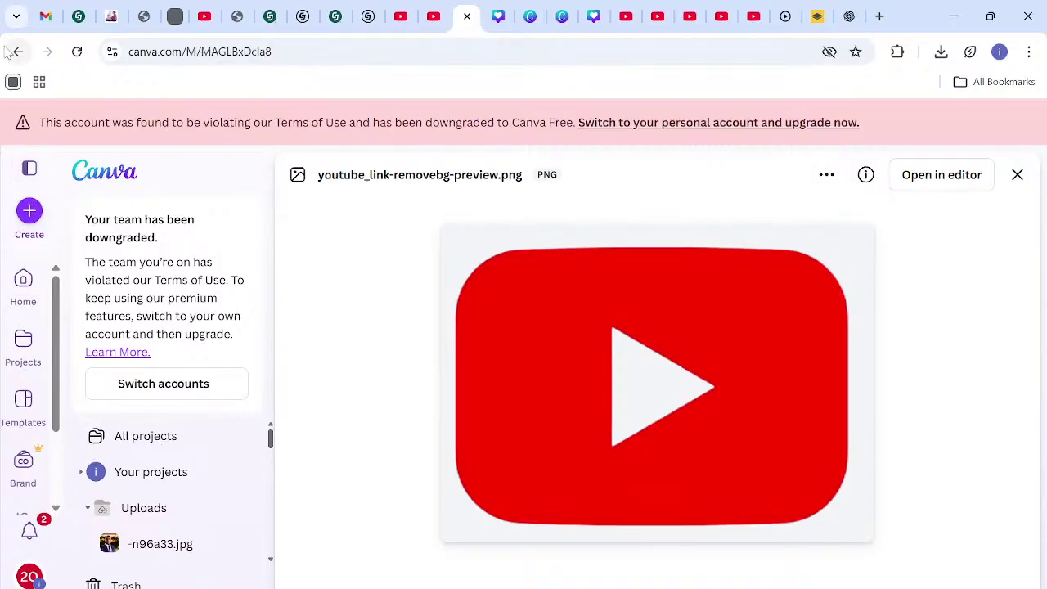
{"action": "left_click", "coordinate": [11, 51]}
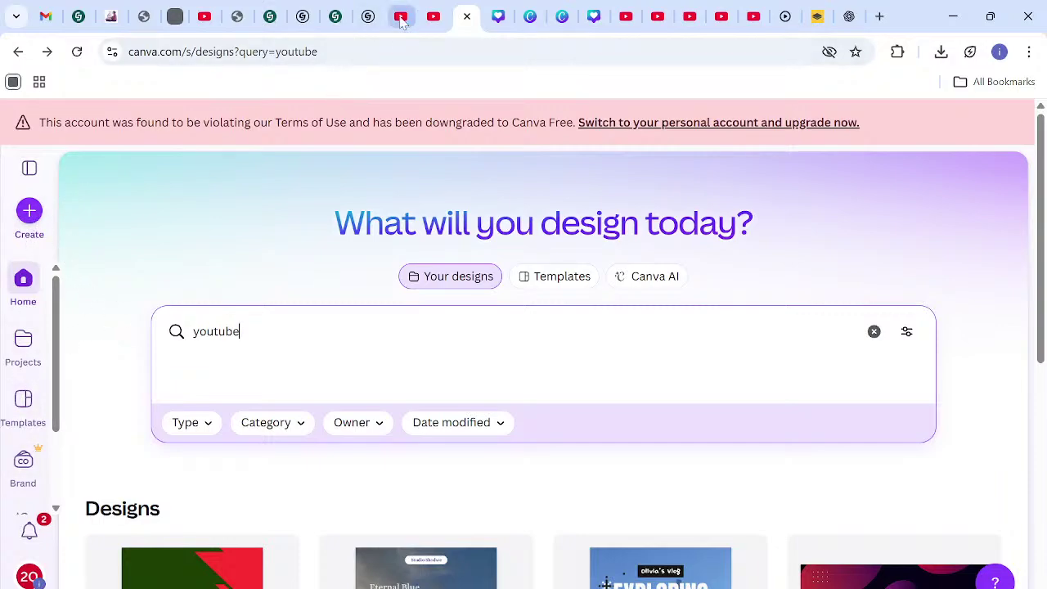
{"action": "left_click", "coordinate": [10, 304]}
Step: Browse the Photos and videos design types, such as YouTube Video (Landscape) 1920 × 1080 px, then close the window
{"action": "left_click", "coordinate": [937, 519]}
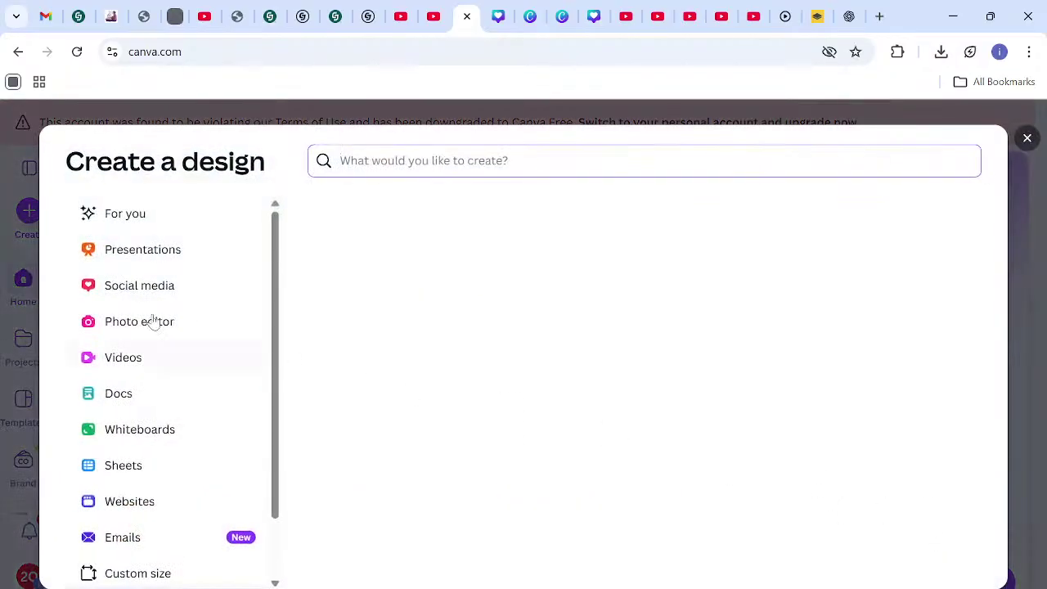
{"action": "scroll", "coordinate": [270, 268], "scroll_direction": "down", "scroll_amount": 1}
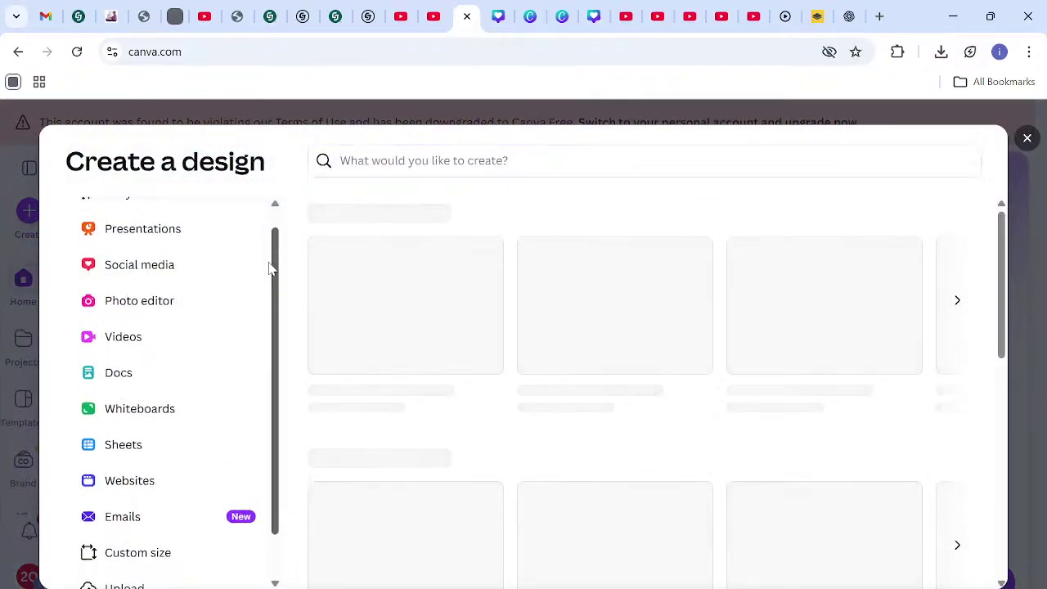
{"action": "scroll", "coordinate": [270, 269], "scroll_direction": "down", "scroll_amount": 2}
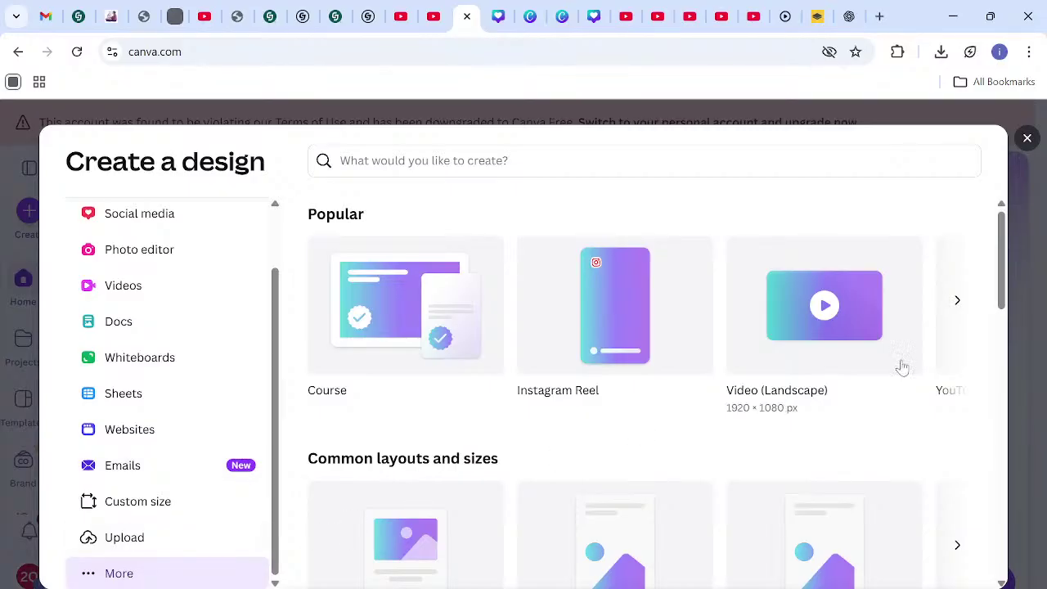
{"action": "scroll", "coordinate": [903, 368], "scroll_direction": "down", "scroll_amount": 6}
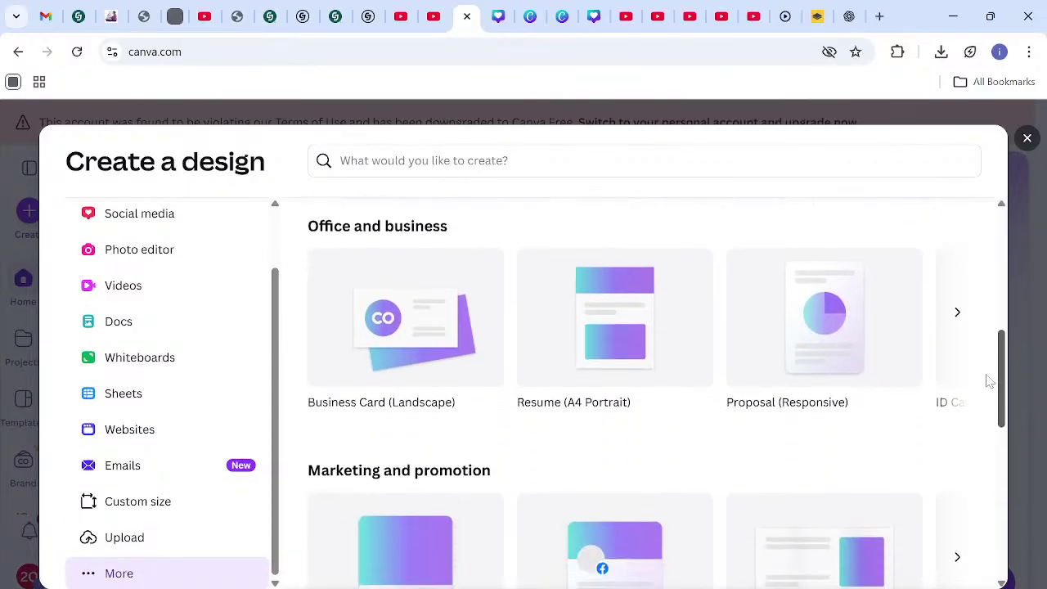
{"action": "scroll", "coordinate": [989, 381], "scroll_direction": "down", "scroll_amount": 1}
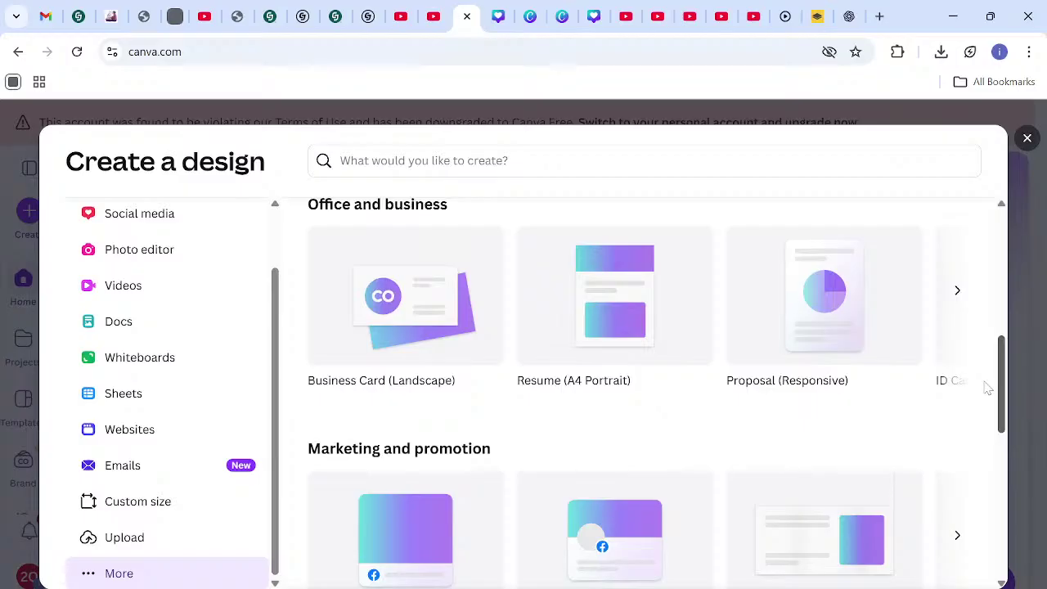
{"action": "scroll", "coordinate": [988, 388], "scroll_direction": "down", "scroll_amount": 5}
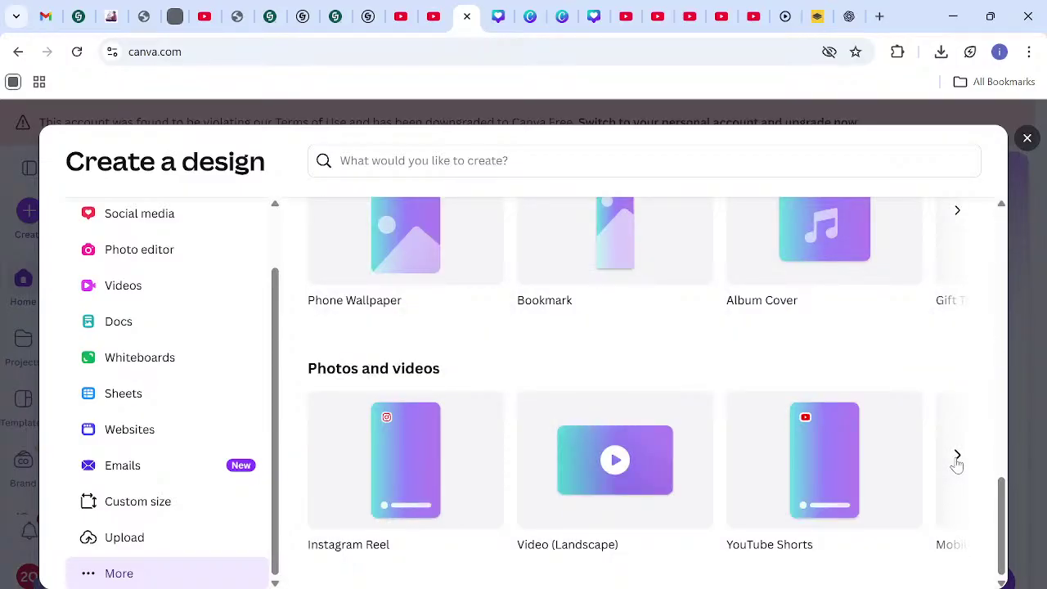
{"action": "left_click", "coordinate": [958, 456]}
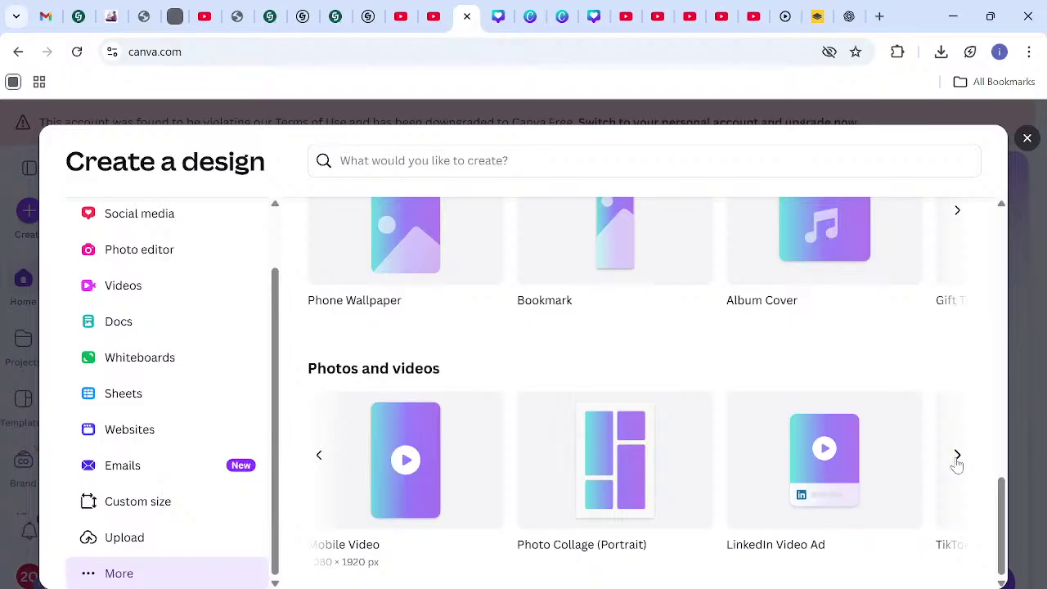
{"action": "left_click", "coordinate": [957, 456]}
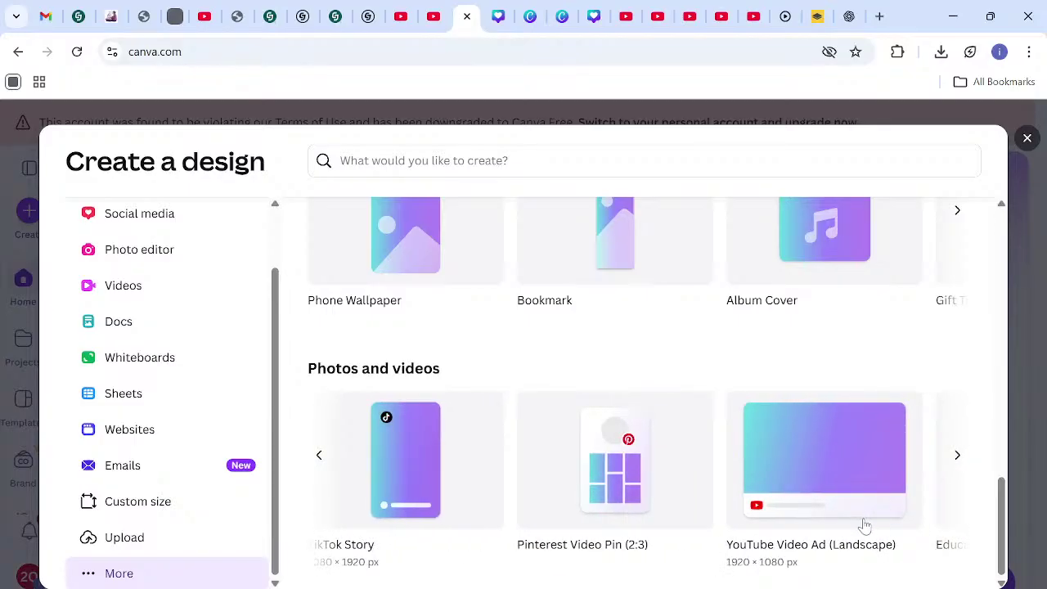
{"action": "left_click", "coordinate": [957, 456]}
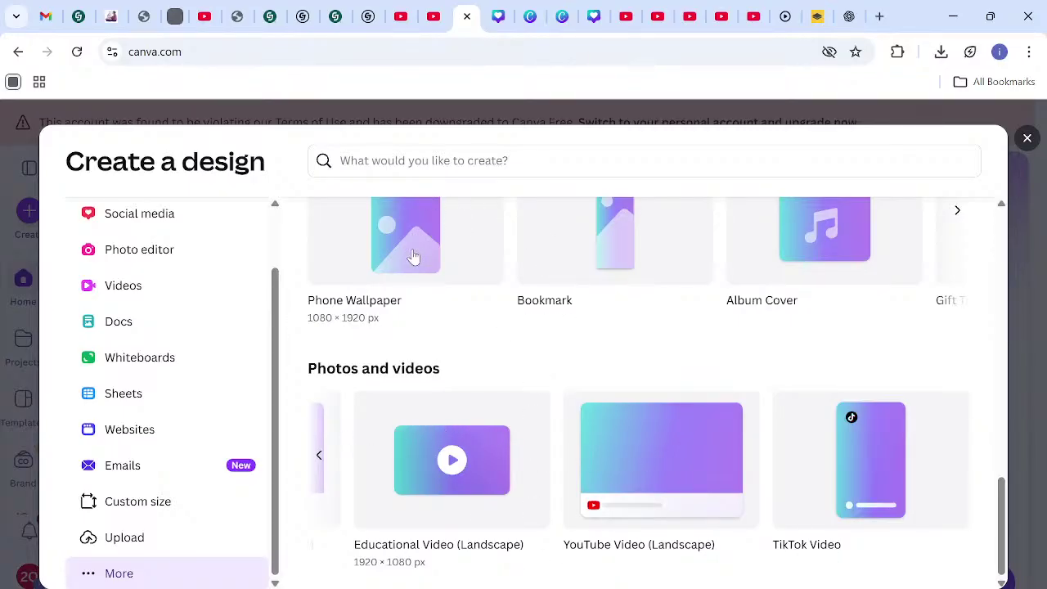
{"action": "left_click", "coordinate": [319, 455]}
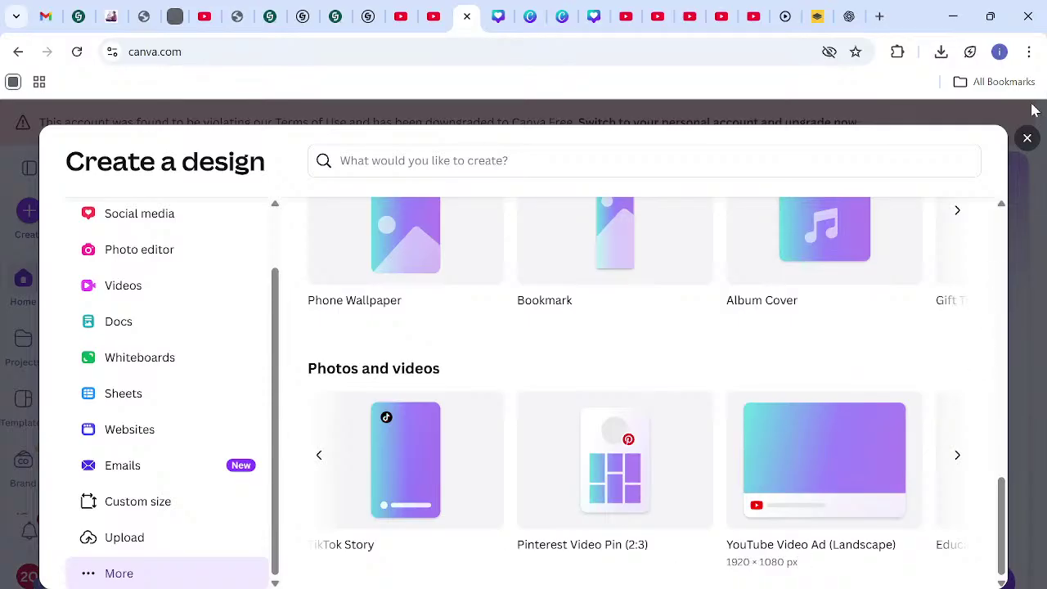
{"action": "left_click", "coordinate": [1027, 137]}
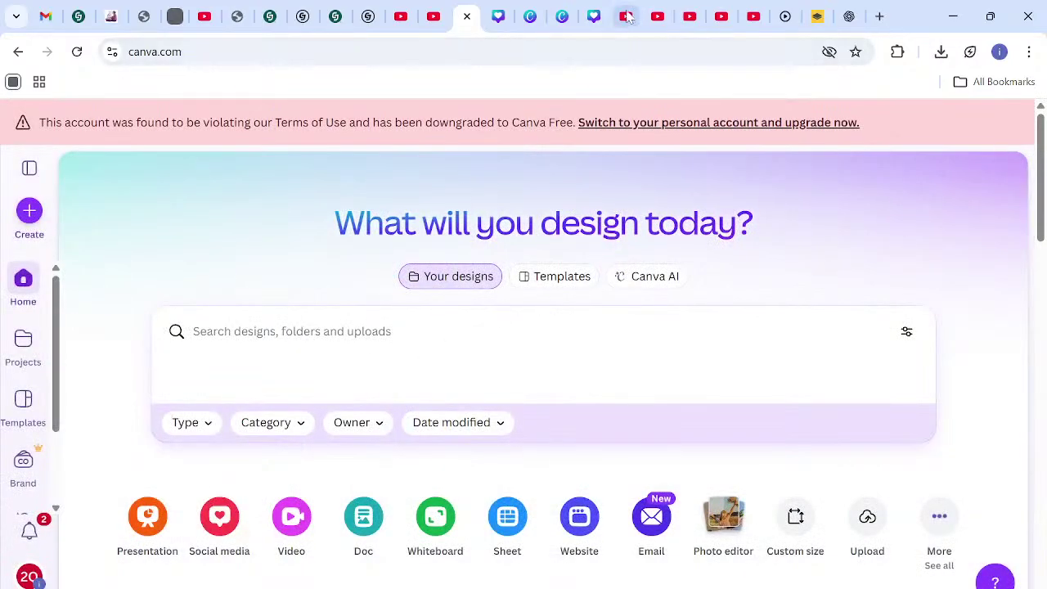
Step: Preview the public London Deals Hub channel page and banner, then return to the Canva logo design
{"action": "left_click", "coordinate": [626, 17]}
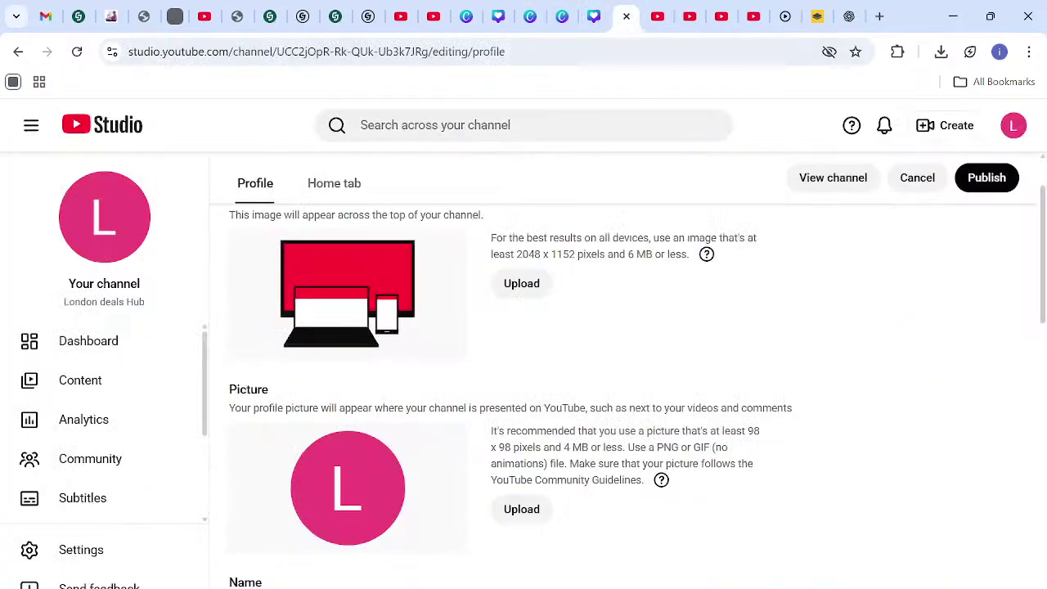
{"action": "left_click", "coordinate": [835, 179]}
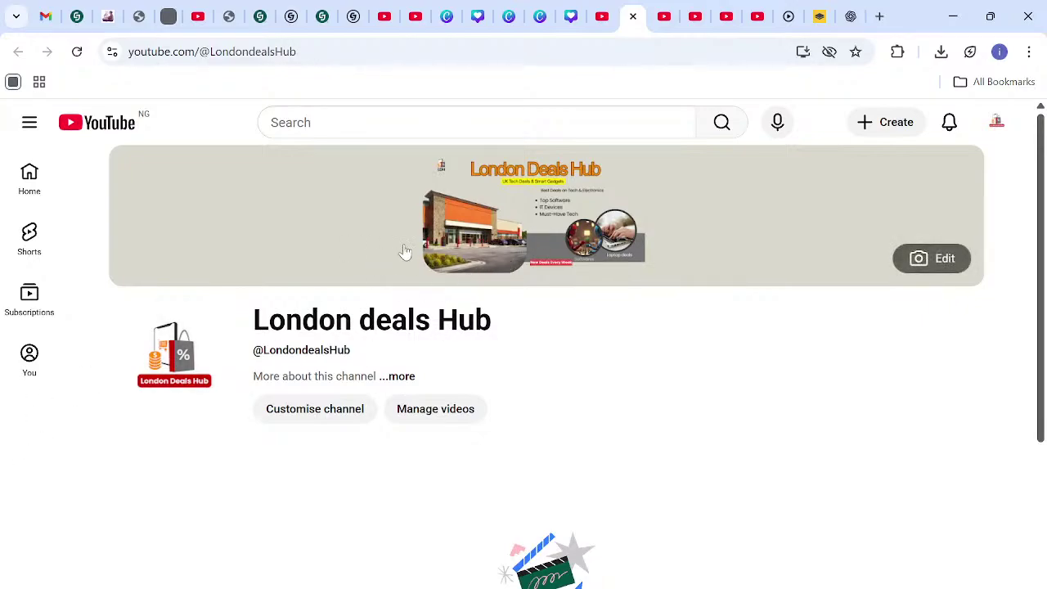
{"action": "left_click", "coordinate": [447, 244]}
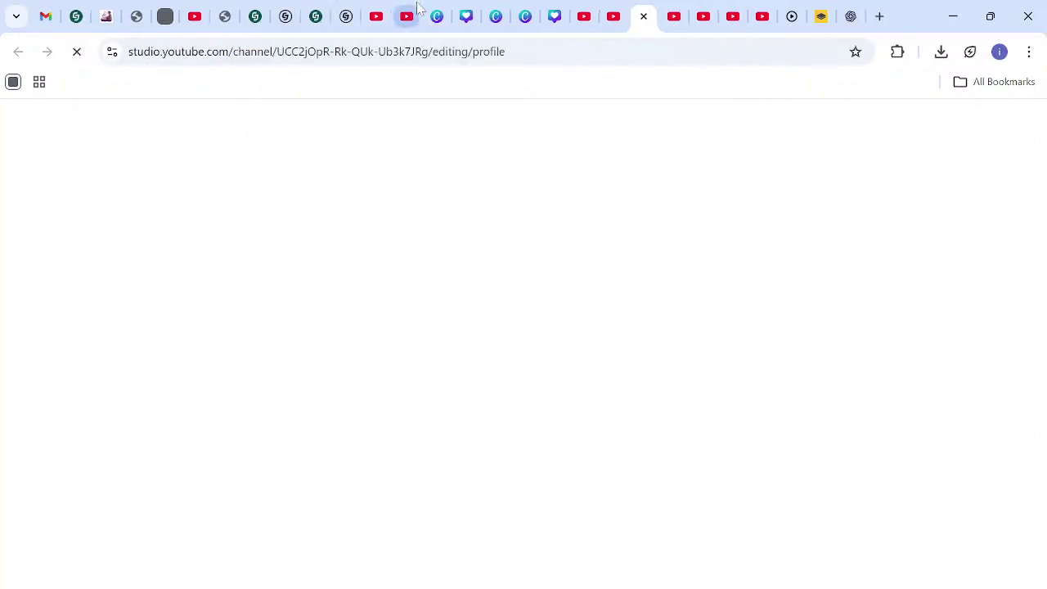
{"action": "left_click", "coordinate": [528, 16]}
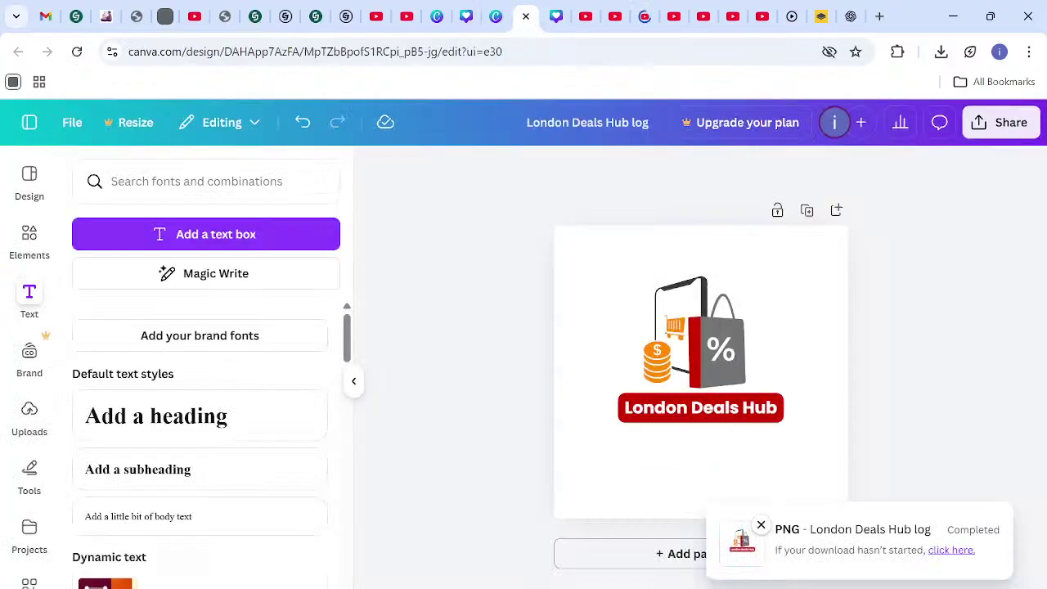
Step: Look through the open Canva designs, then open London Deals Hub2 from the home page recents
{"action": "left_click", "coordinate": [495, 16]}
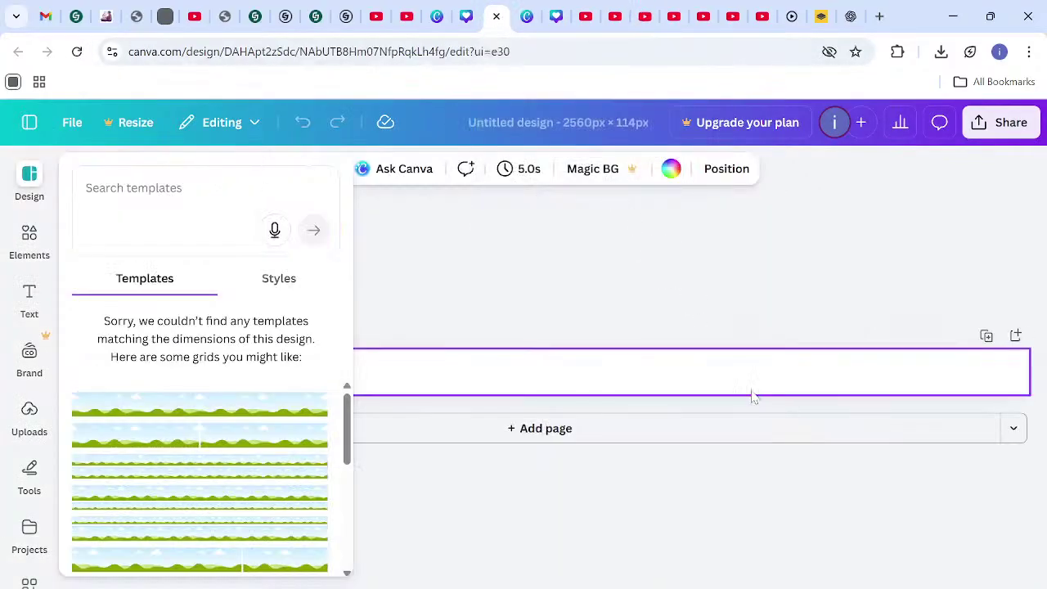
{"action": "left_click", "coordinate": [467, 16]}
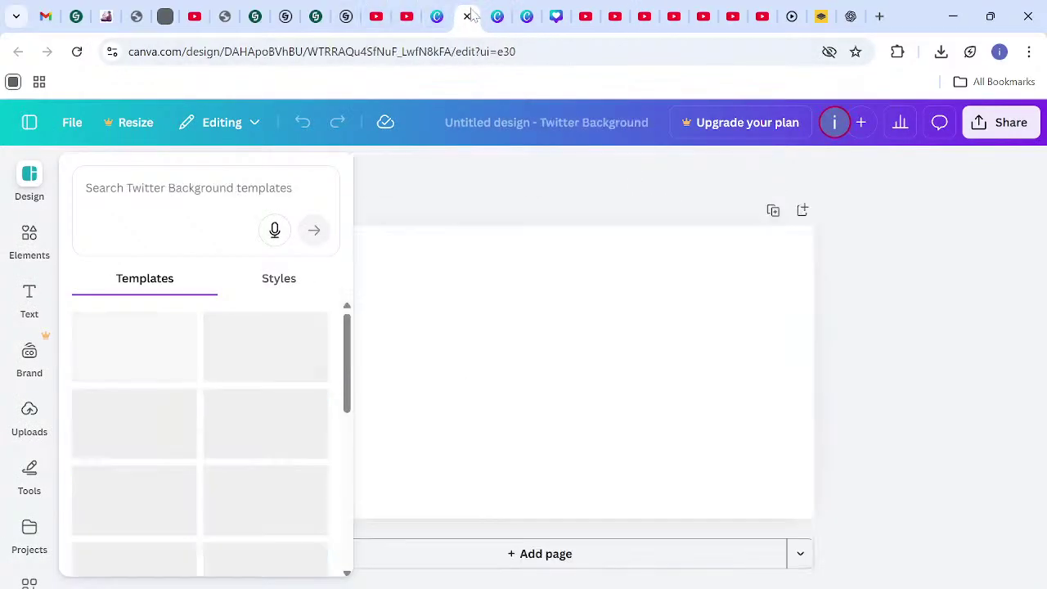
{"action": "left_click", "coordinate": [632, 396]}
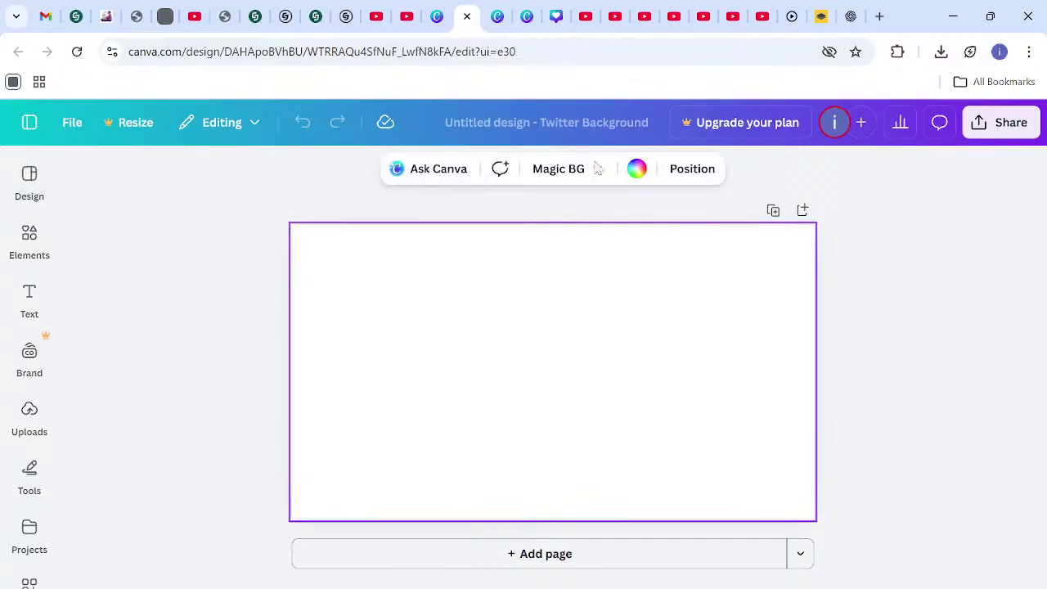
{"action": "left_click", "coordinate": [437, 16]}
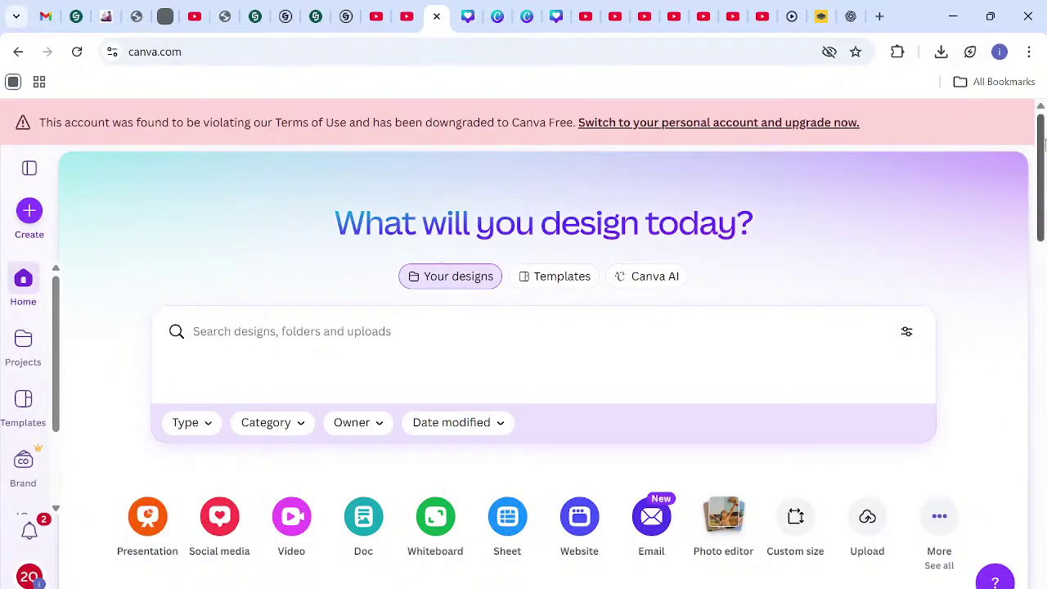
{"action": "left_click_drag", "start_coordinate": [1042, 143], "coordinate": [1043, 254]}
{"action": "left_click", "coordinate": [903, 278]}
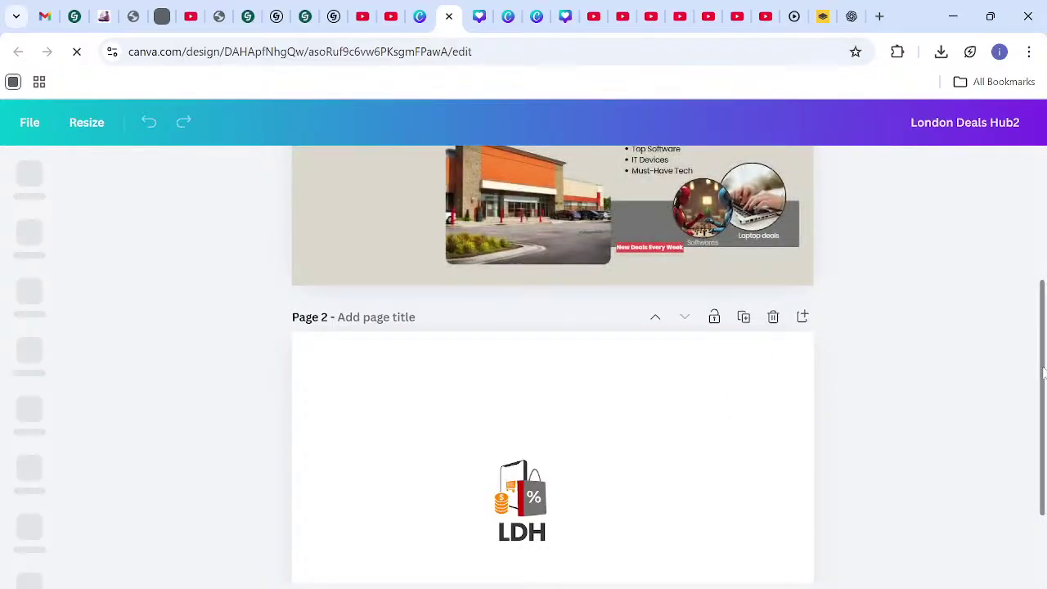
{"action": "scroll", "coordinate": [1042, 372], "scroll_direction": "up", "scroll_amount": 2}
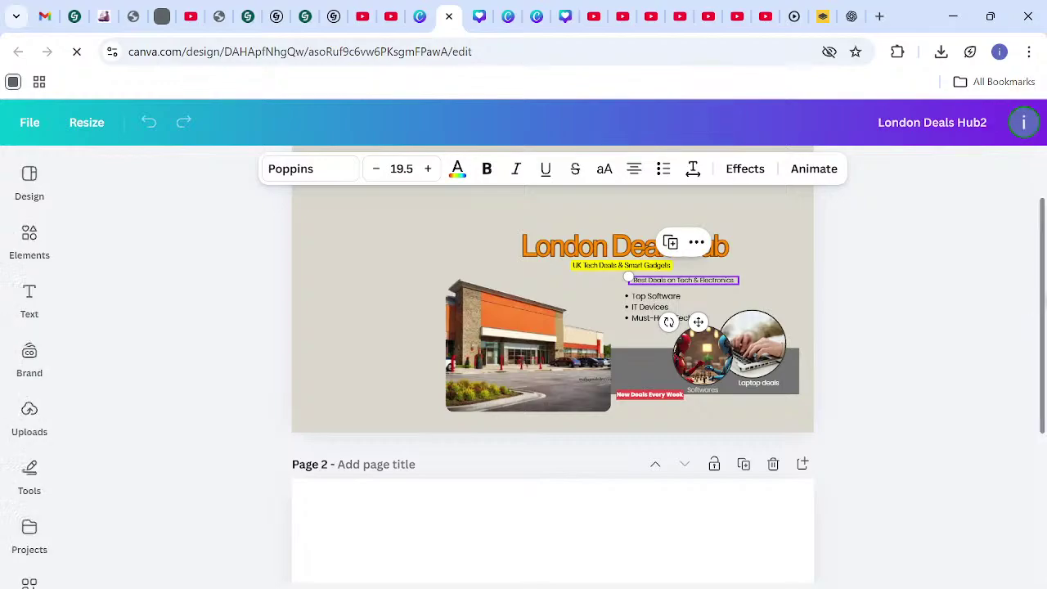
Step: Drag the LDH logo group from page 2 onto the banner page
{"action": "left_click_drag", "start_coordinate": [1042, 299], "coordinate": [1022, 435]}
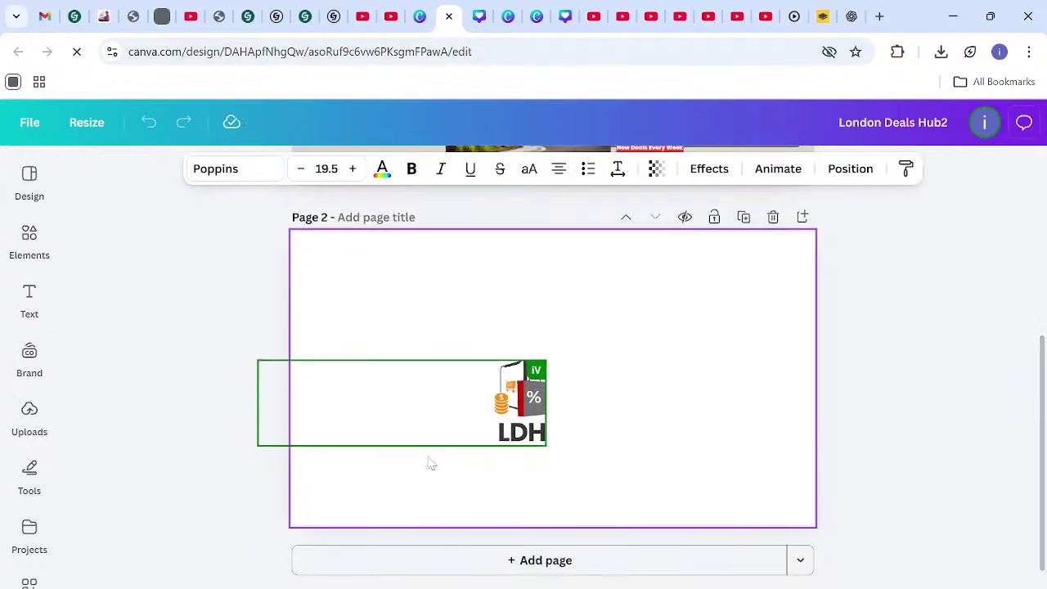
{"action": "left_click", "coordinate": [570, 435]}
{"action": "left_click_drag", "start_coordinate": [528, 417], "coordinate": [553, 358]}
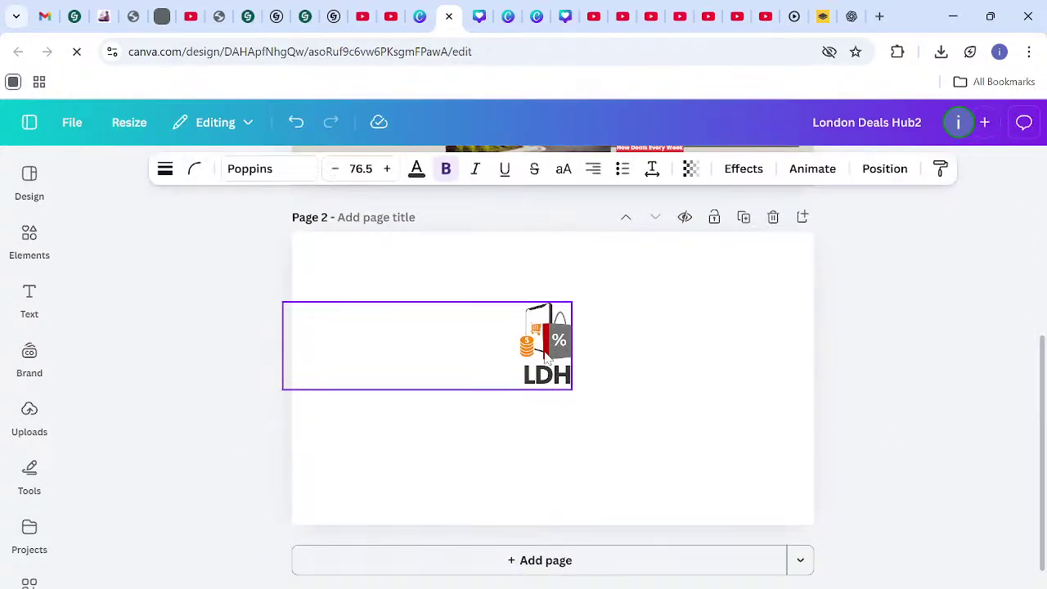
{"action": "left_click_drag", "start_coordinate": [1045, 435], "coordinate": [1015, 328]}
{"action": "left_click_drag", "start_coordinate": [449, 549], "coordinate": [474, 272]}
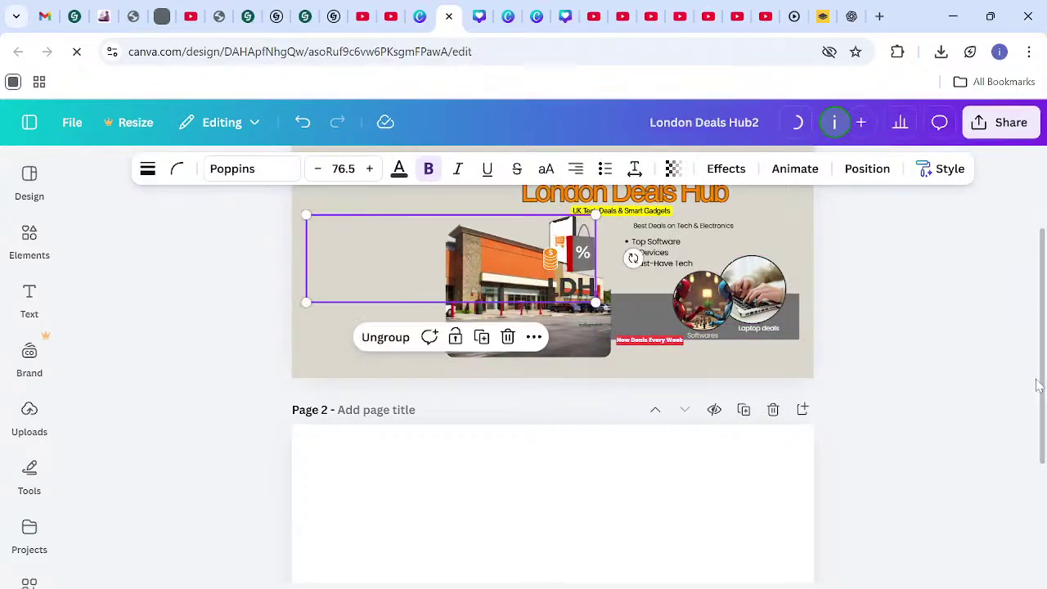
Step: Shrink the LDH logo to a small icon left of the London Deals Hub title
{"action": "scroll", "coordinate": [1043, 370], "scroll_direction": "up", "scroll_amount": 1}
{"action": "scroll", "coordinate": [1043, 370], "scroll_direction": "up", "scroll_amount": 3}
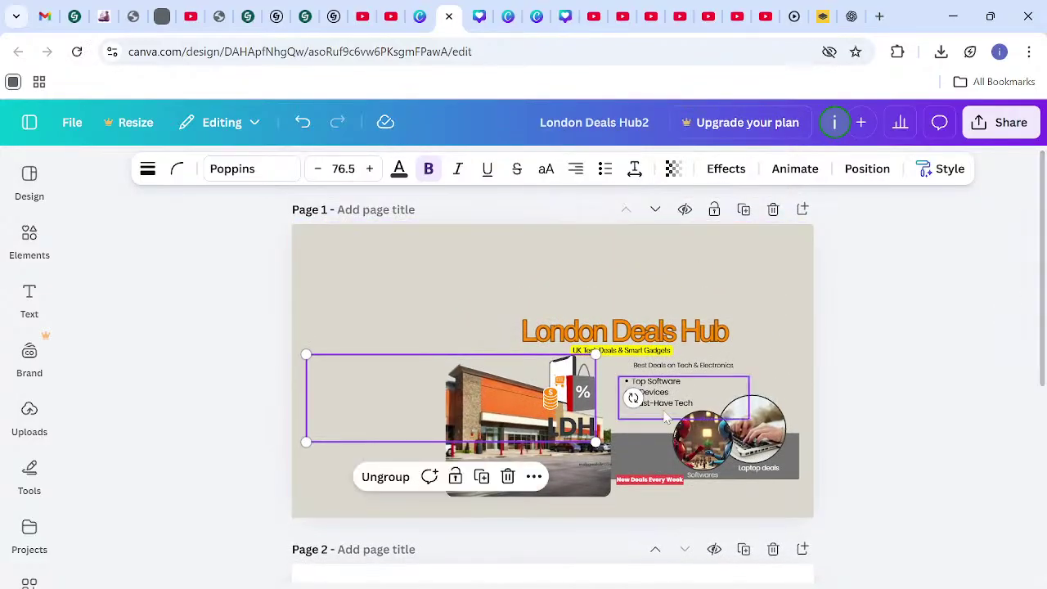
{"action": "left_click_drag", "start_coordinate": [554, 392], "coordinate": [455, 293]}
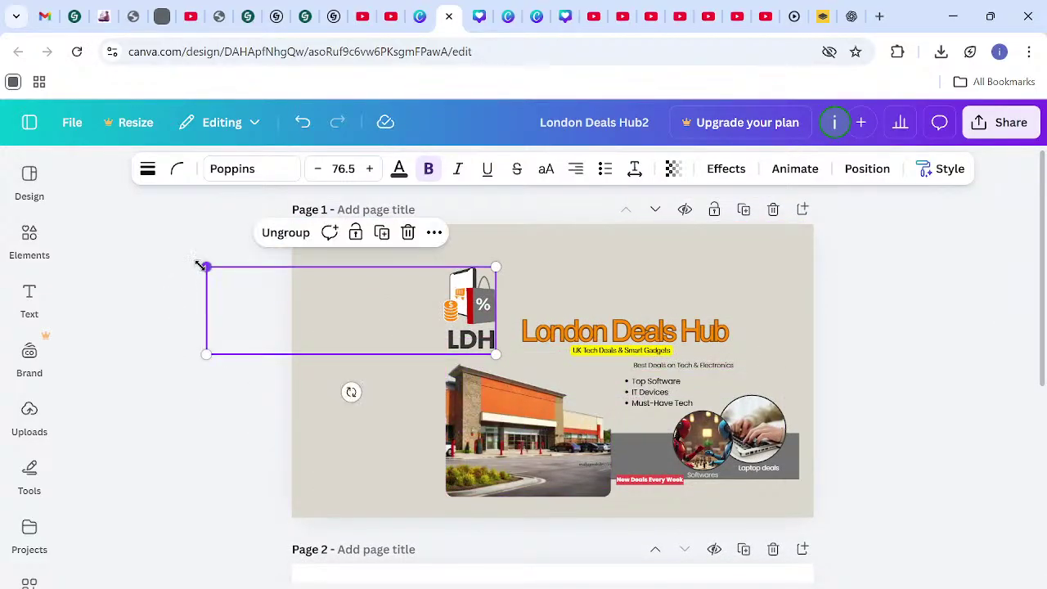
{"action": "left_click_drag", "start_coordinate": [205, 270], "coordinate": [388, 402]}
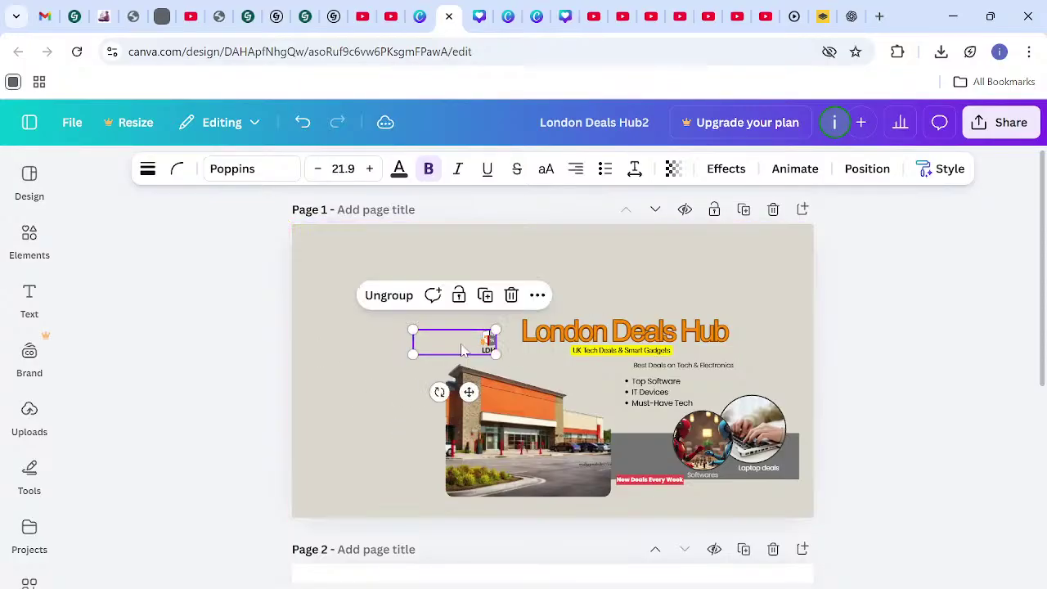
{"action": "left_click_drag", "start_coordinate": [486, 348], "coordinate": [465, 343]}
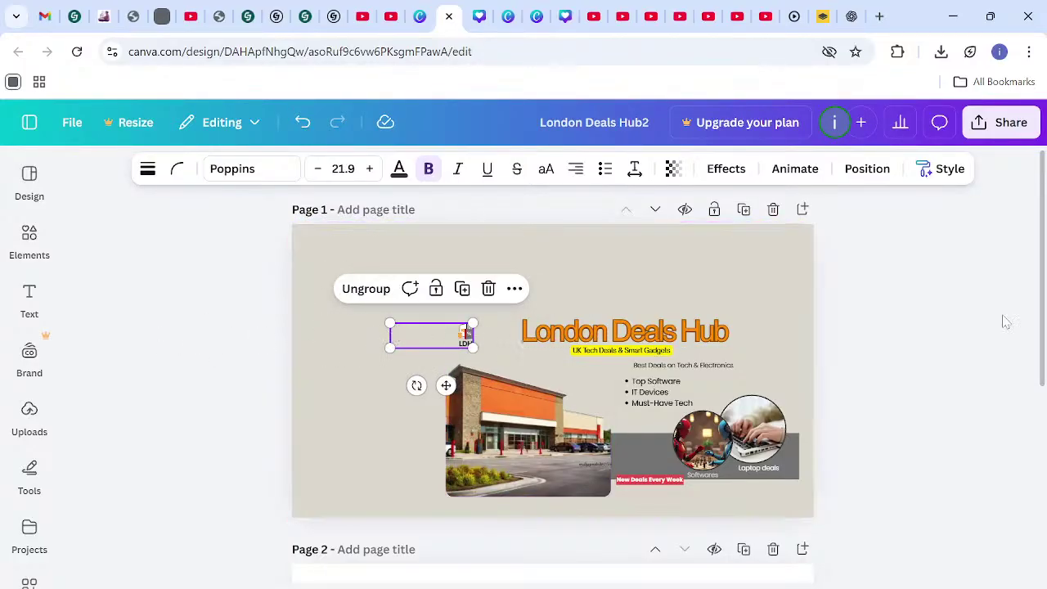
{"action": "left_click_drag", "start_coordinate": [320, 259], "coordinate": [806, 505]}
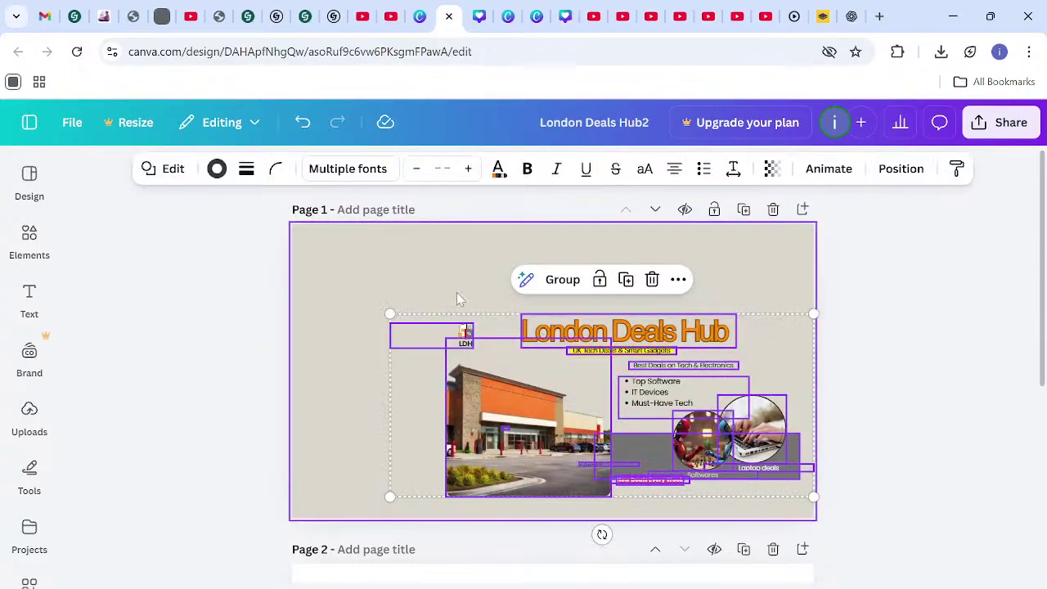
Step: Group all banner elements, then resize and centre the group on the page
{"action": "left_click", "coordinate": [550, 279]}
{"action": "left_click_drag", "start_coordinate": [653, 383], "coordinate": [604, 359]}
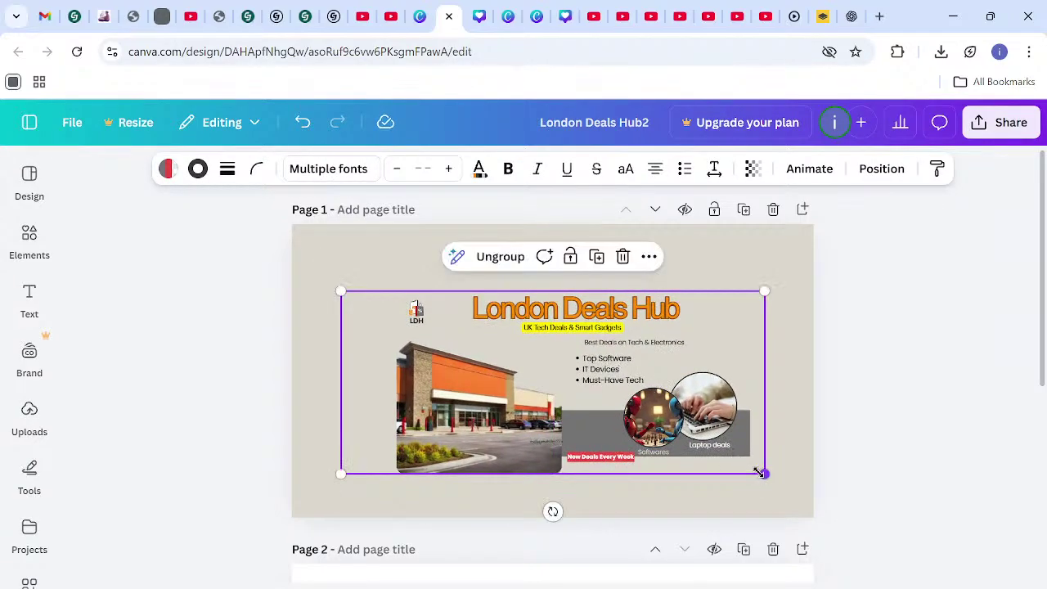
{"action": "left_click_drag", "start_coordinate": [759, 473], "coordinate": [662, 429]}
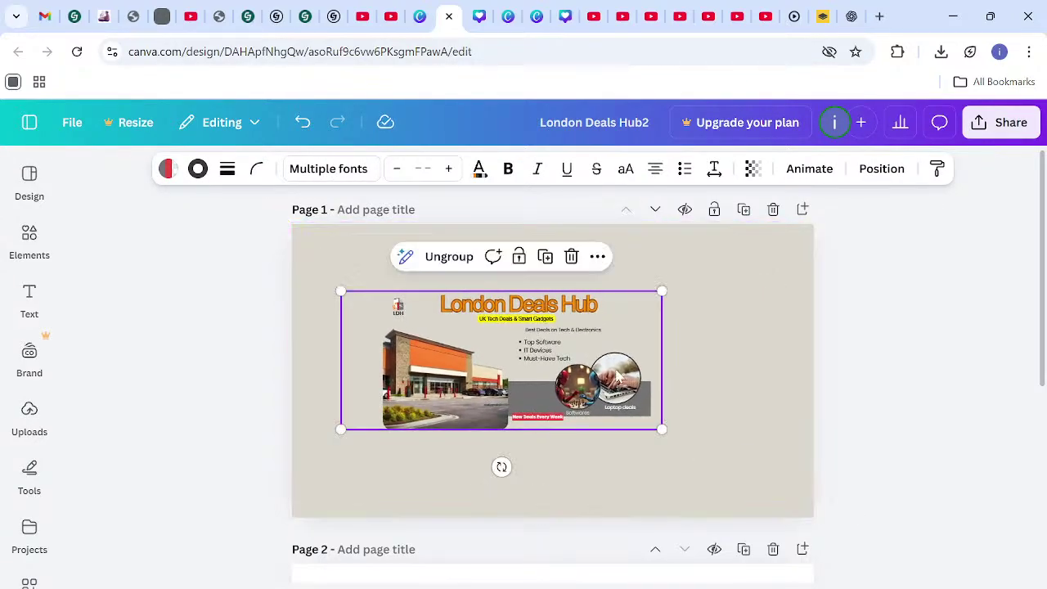
{"action": "left_click_drag", "start_coordinate": [615, 373], "coordinate": [672, 395]}
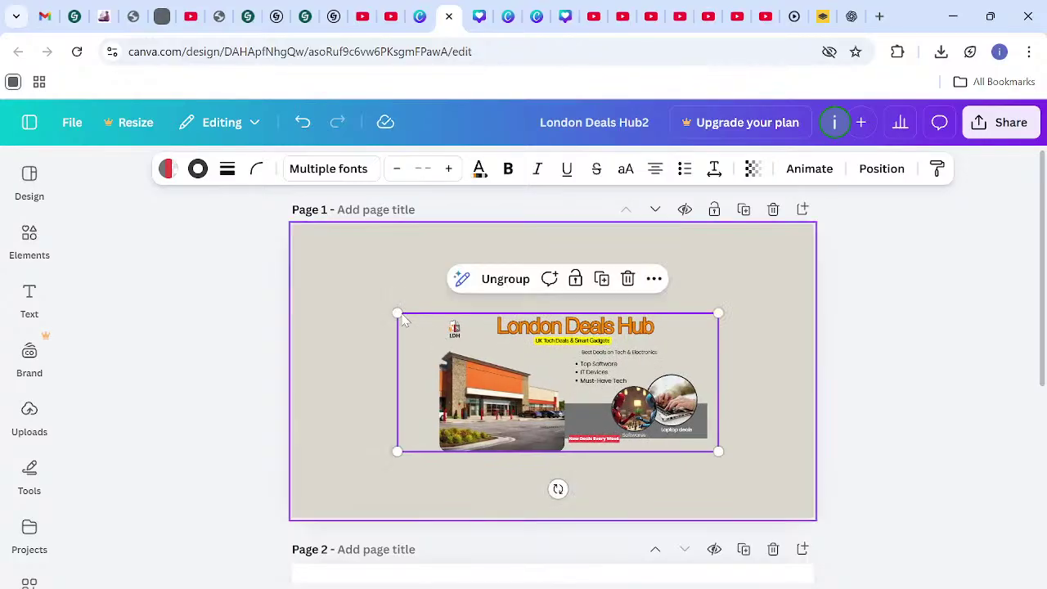
{"action": "left_click_drag", "start_coordinate": [398, 312], "coordinate": [500, 357]}
{"action": "left_click_drag", "start_coordinate": [606, 392], "coordinate": [542, 372]}
{"action": "left_click_drag", "start_coordinate": [661, 433], "coordinate": [675, 435]}
{"action": "left_click_drag", "start_coordinate": [593, 388], "coordinate": [586, 377]}
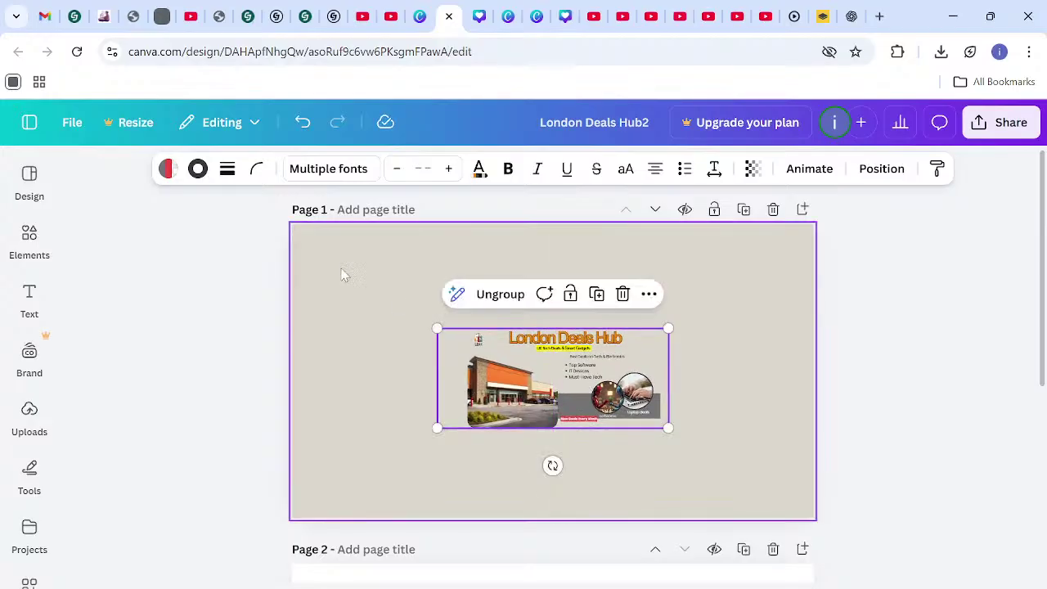
Step: Change the banner page background from beige to white and slightly enlarge the banner group
{"action": "left_click", "coordinate": [350, 252]}
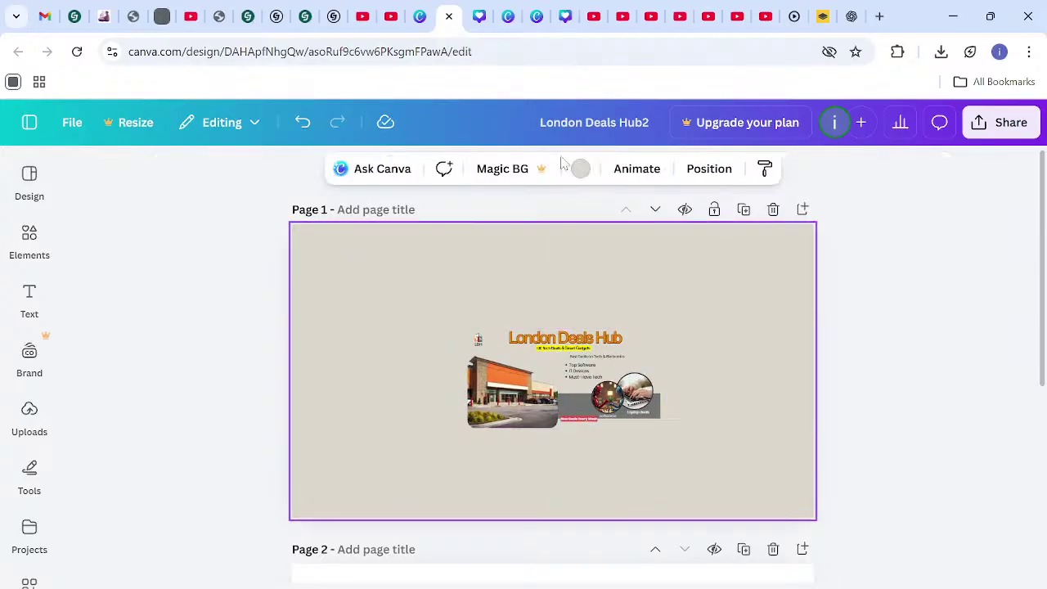
{"action": "left_click", "coordinate": [580, 169]}
{"action": "left_click", "coordinate": [237, 372]}
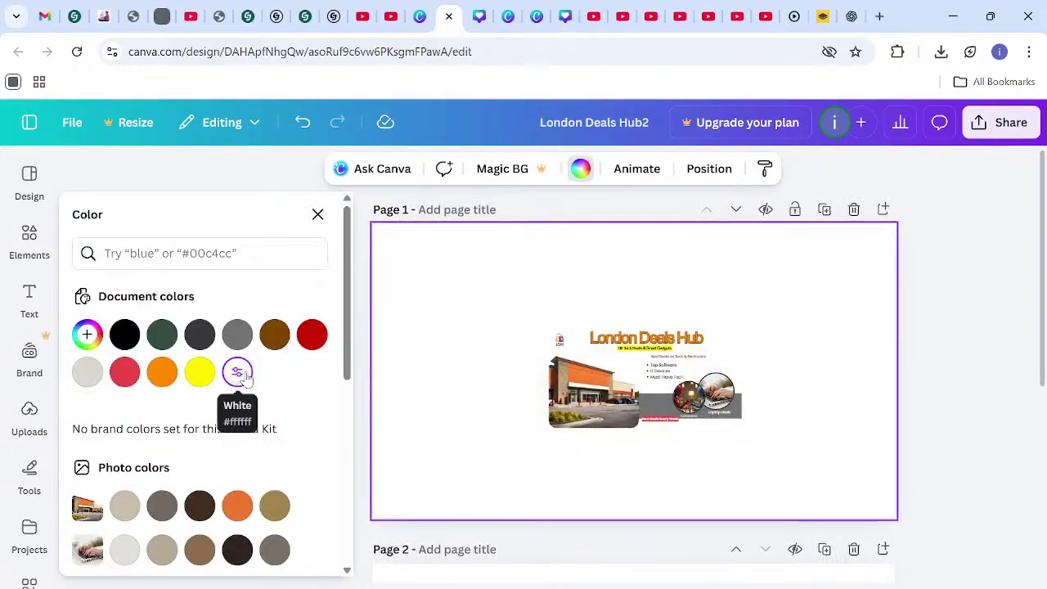
{"action": "left_click", "coordinate": [568, 402]}
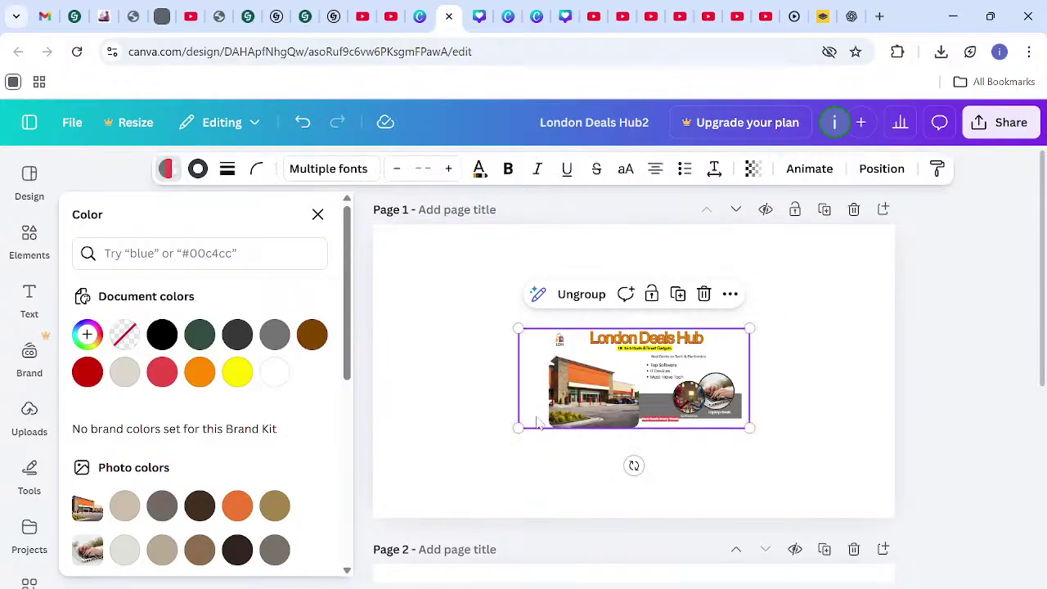
{"action": "left_click_drag", "start_coordinate": [516, 428], "coordinate": [500, 435]}
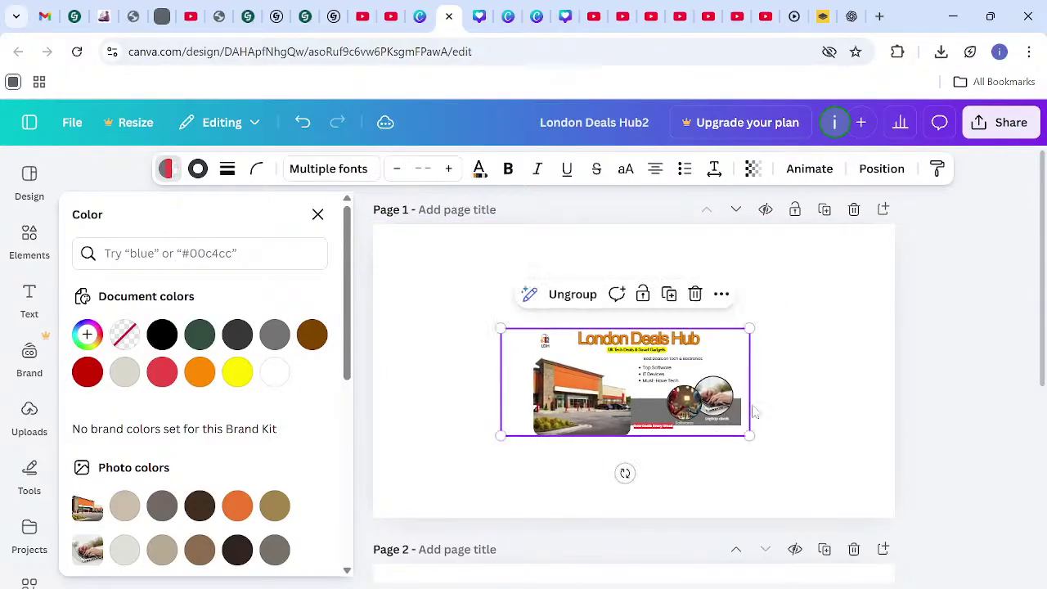
{"action": "left_click", "coordinate": [823, 378]}
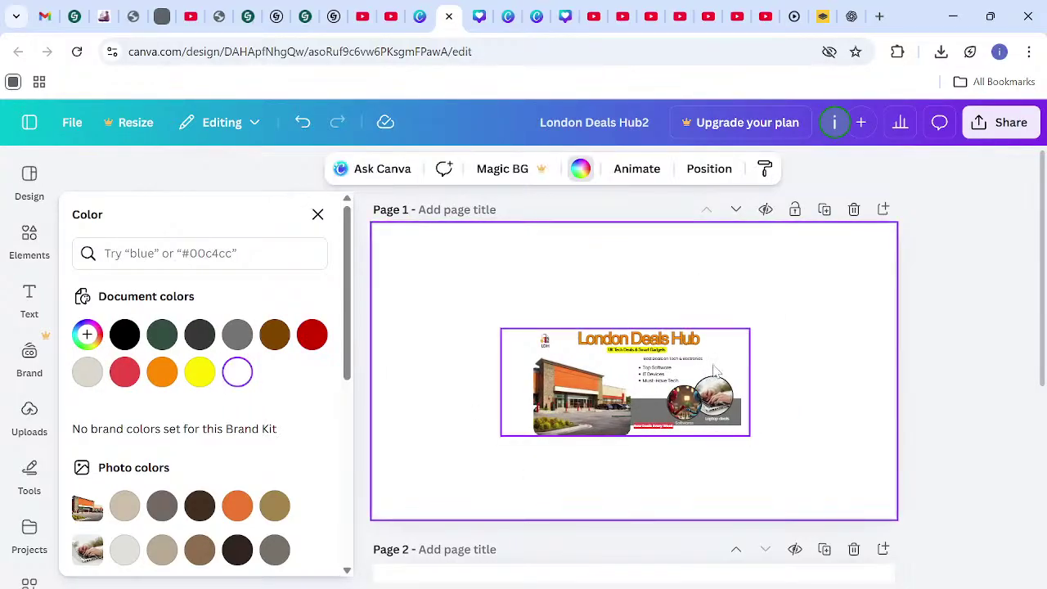
{"action": "left_click_drag", "start_coordinate": [673, 379], "coordinate": [669, 375]}
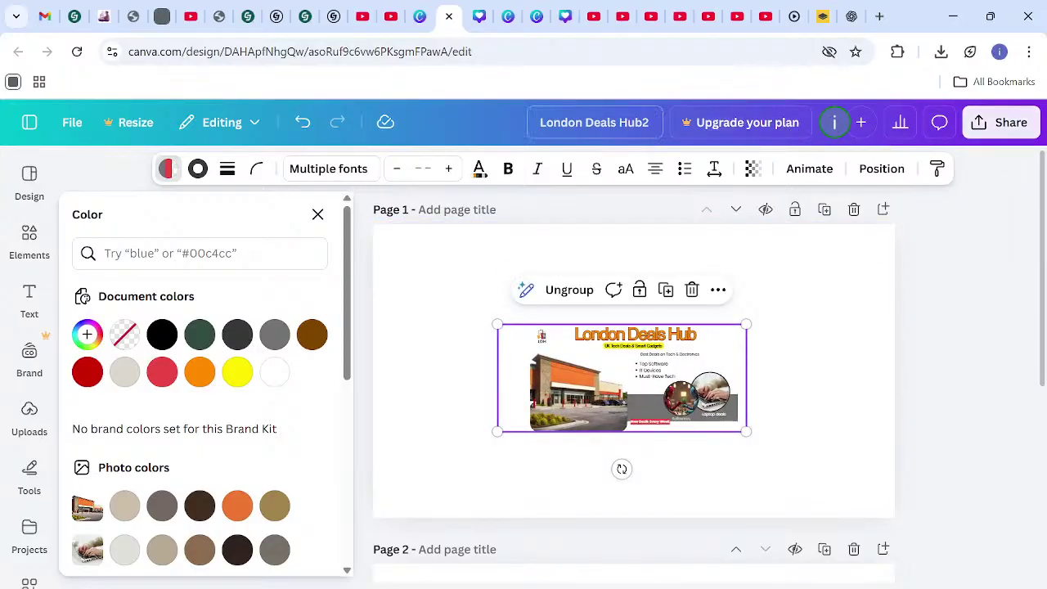
{"action": "left_click", "coordinate": [594, 122]}
Step: Rename the design to 'London Deals Hub22' and bring up the download options
{"action": "type", "text": "2"}
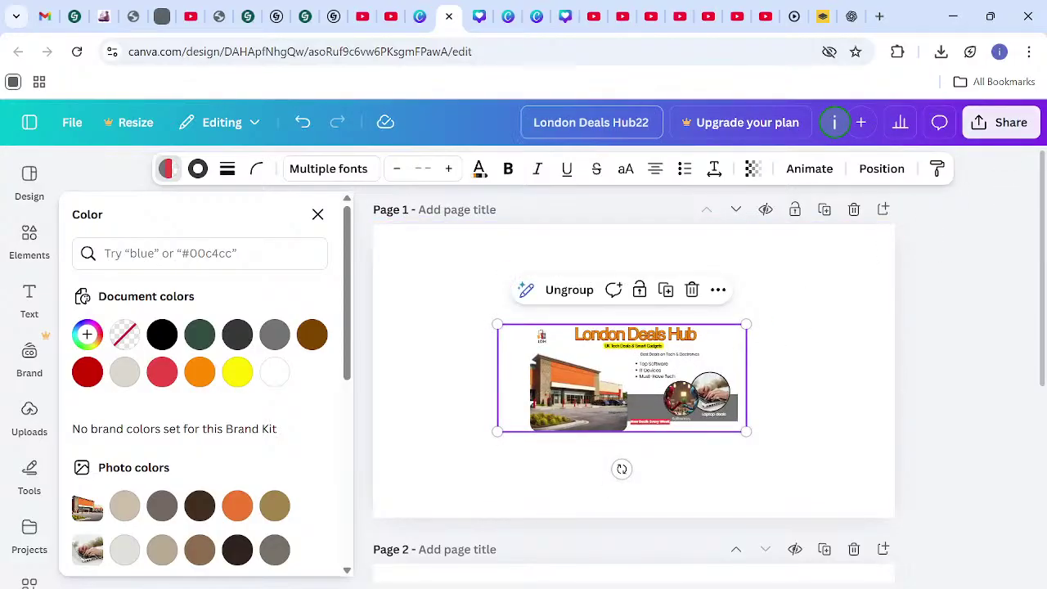
{"action": "left_click", "coordinate": [1003, 124]}
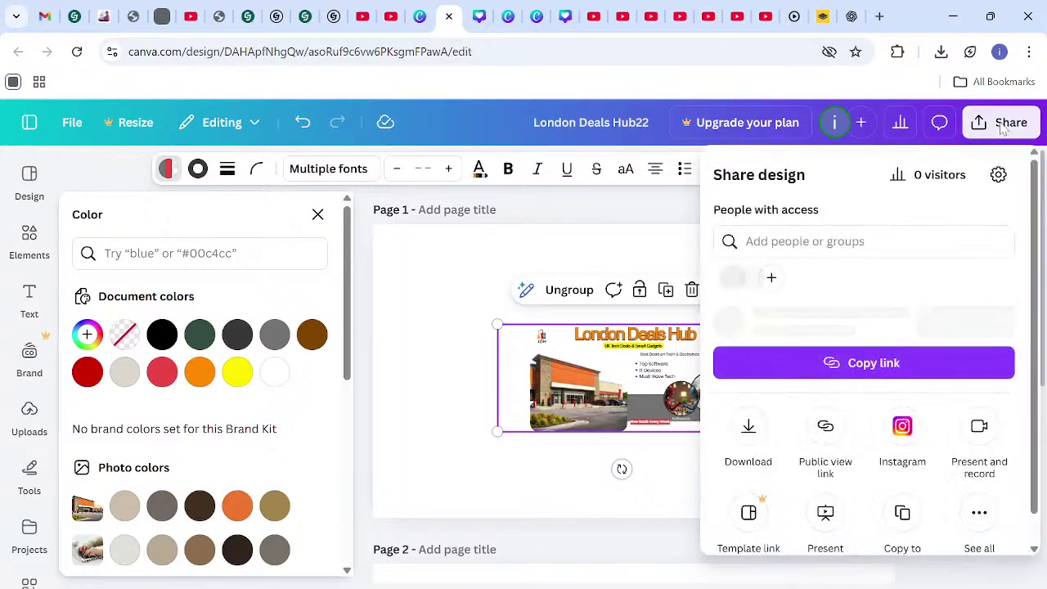
{"action": "left_click", "coordinate": [750, 434]}
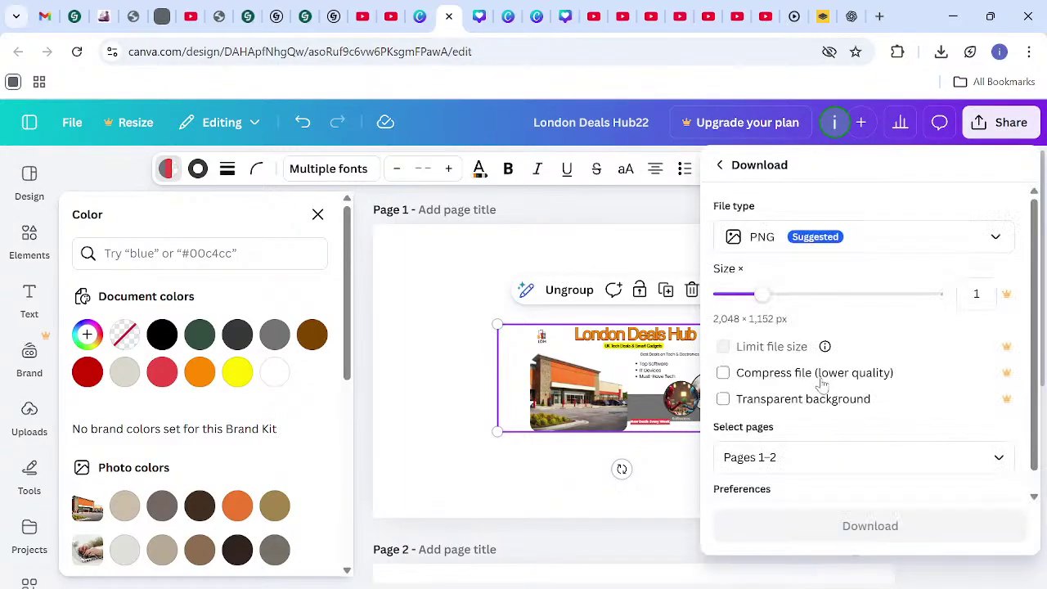
{"action": "left_click", "coordinate": [1008, 448]}
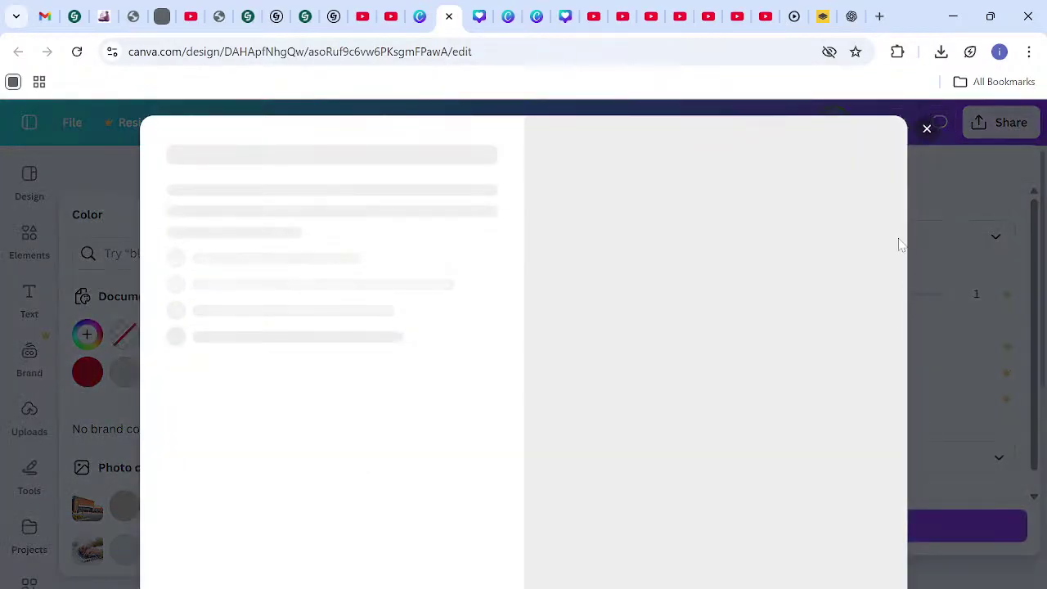
{"action": "left_click", "coordinate": [928, 129]}
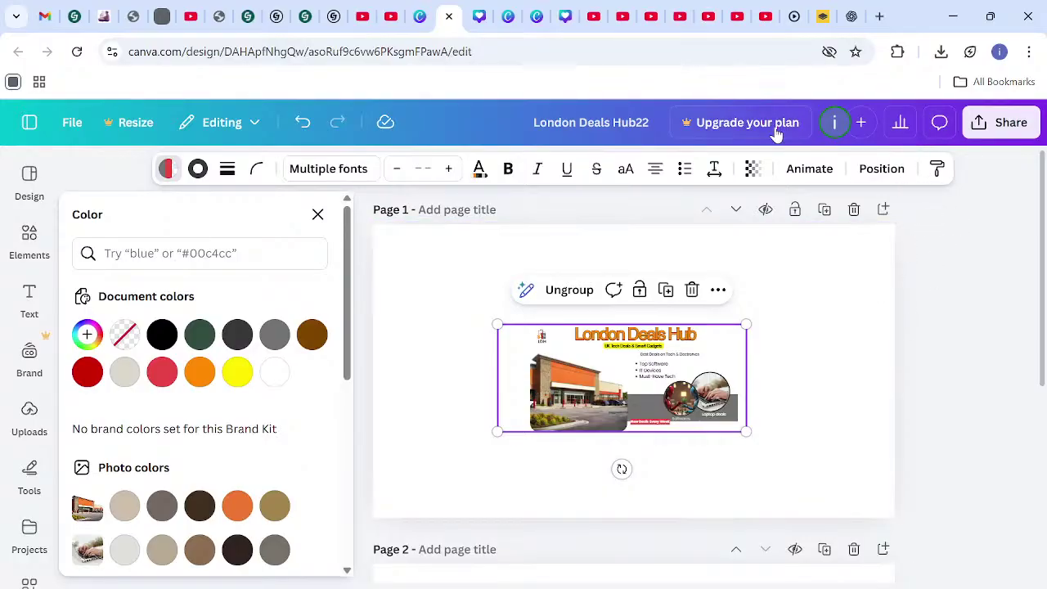
Step: Download only Page 1 as a PNG, London Deals Hub22.png
{"action": "left_click", "coordinate": [1001, 122]}
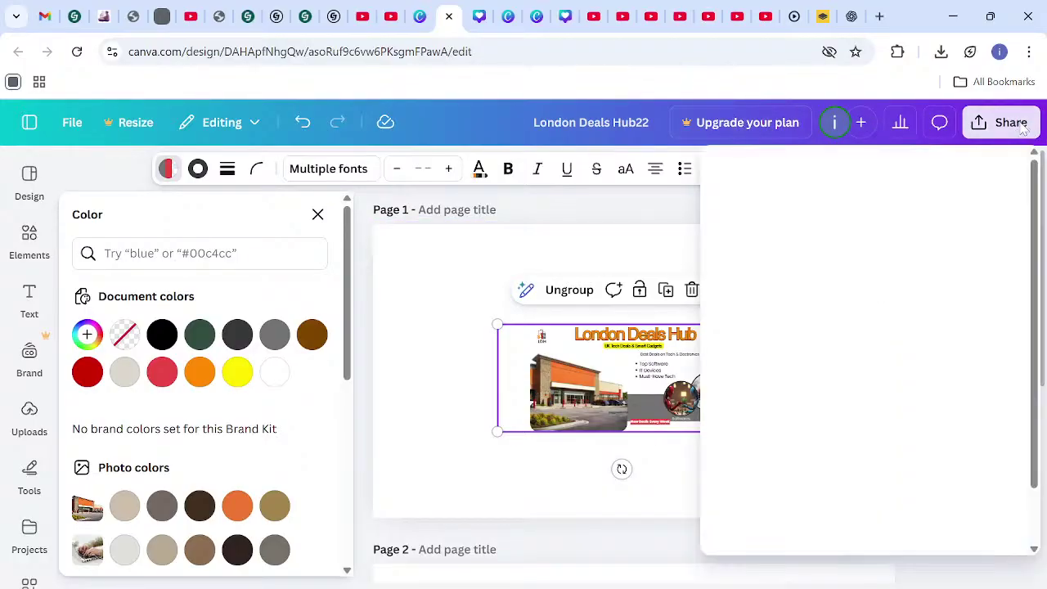
{"action": "left_click", "coordinate": [748, 462]}
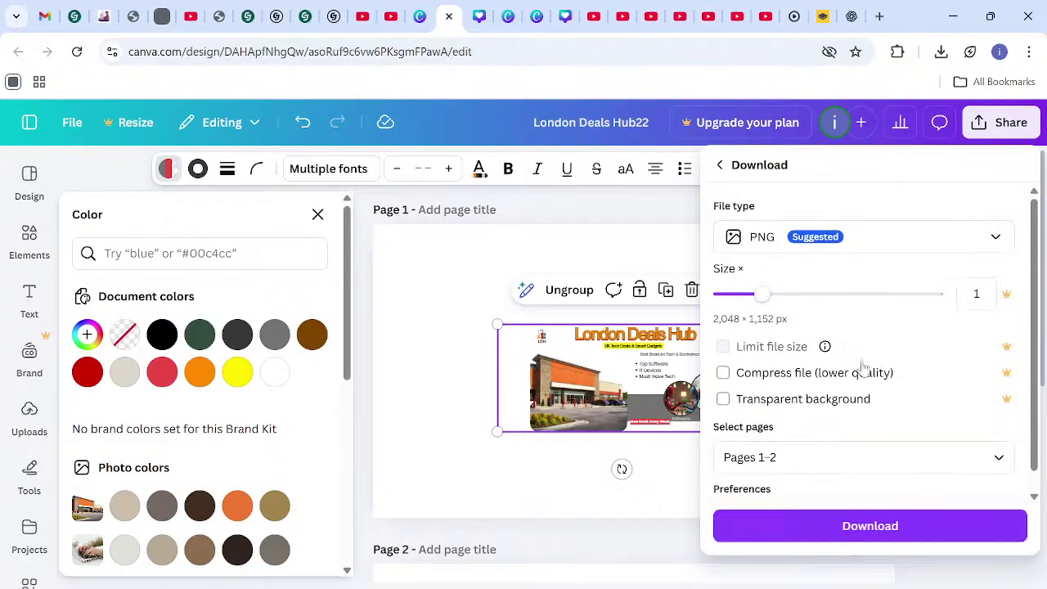
{"action": "left_click", "coordinate": [1003, 465]}
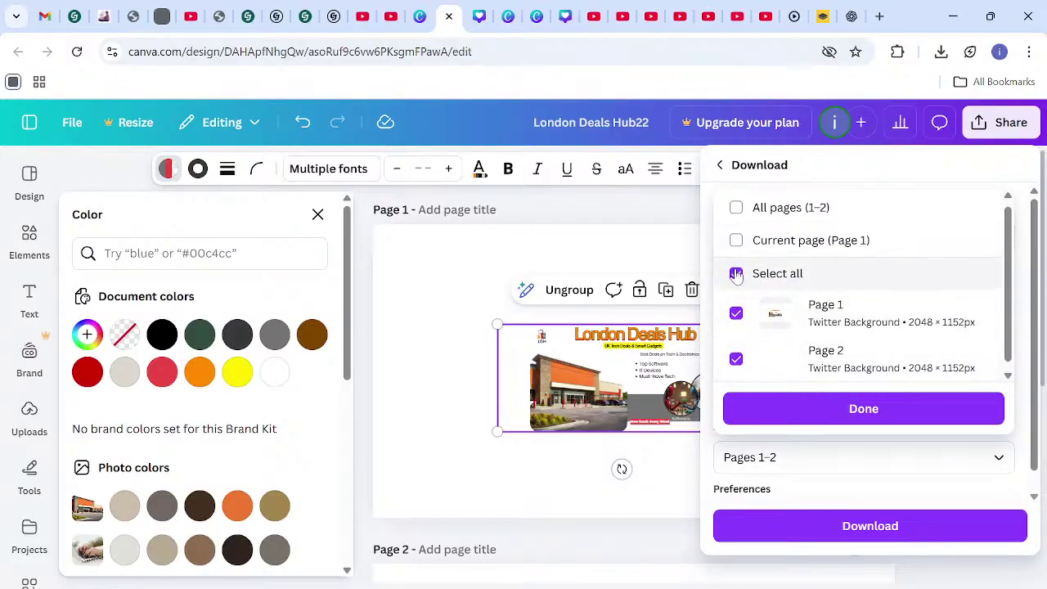
{"action": "left_click", "coordinate": [736, 275]}
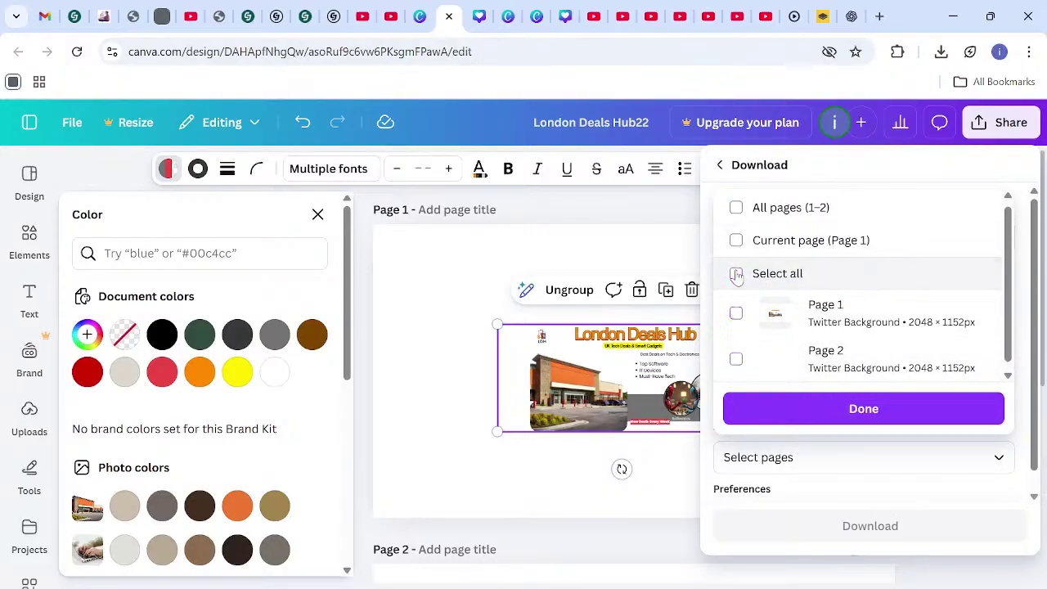
{"action": "left_click", "coordinate": [736, 314]}
{"action": "left_click", "coordinate": [855, 416]}
{"action": "left_click", "coordinate": [867, 526]}
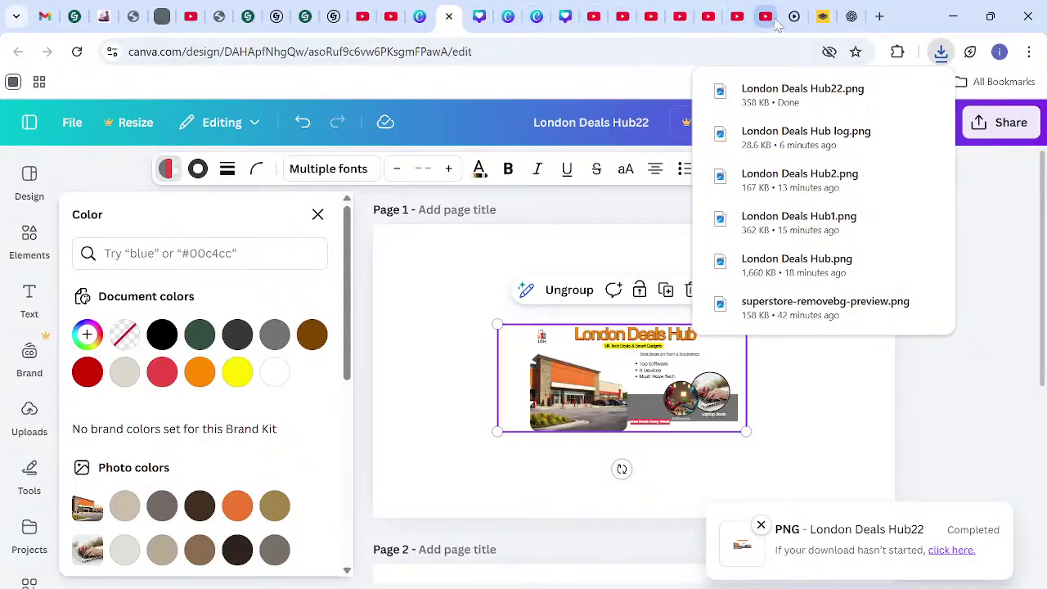
{"action": "left_click", "coordinate": [770, 18]}
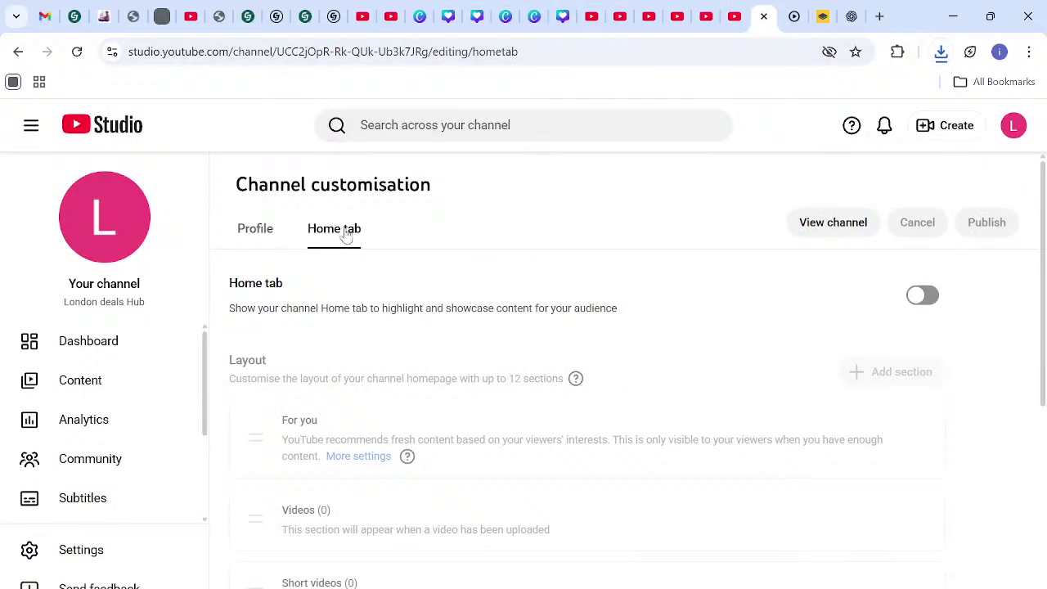
Step: Remove the current channel banner, try London Deals Hub22.png as a replacement, then cancel the crop
{"action": "left_click", "coordinate": [735, 17]}
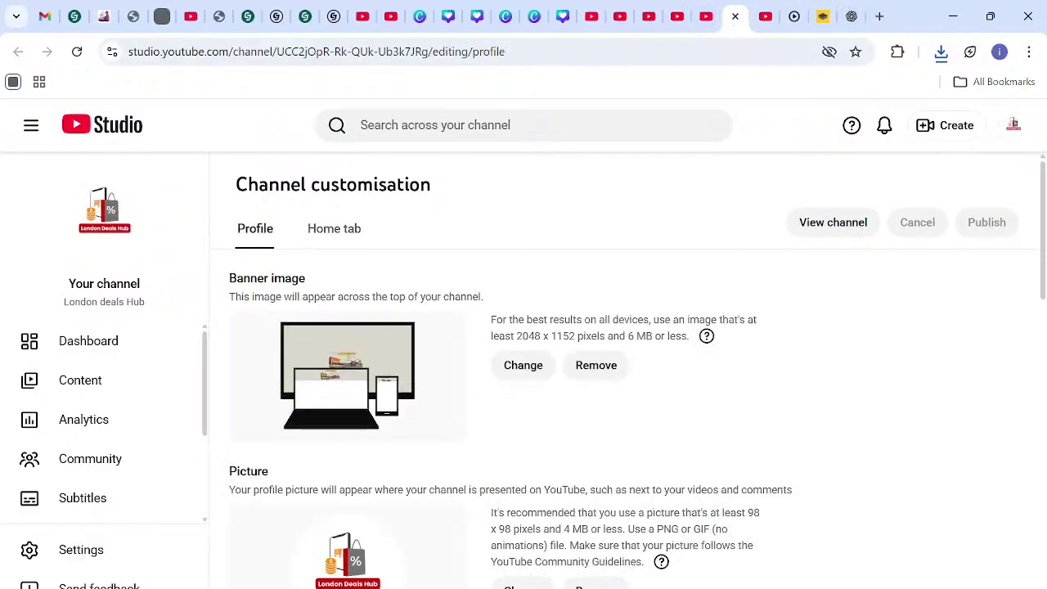
{"action": "left_click", "coordinate": [595, 366]}
{"action": "left_click", "coordinate": [533, 368]}
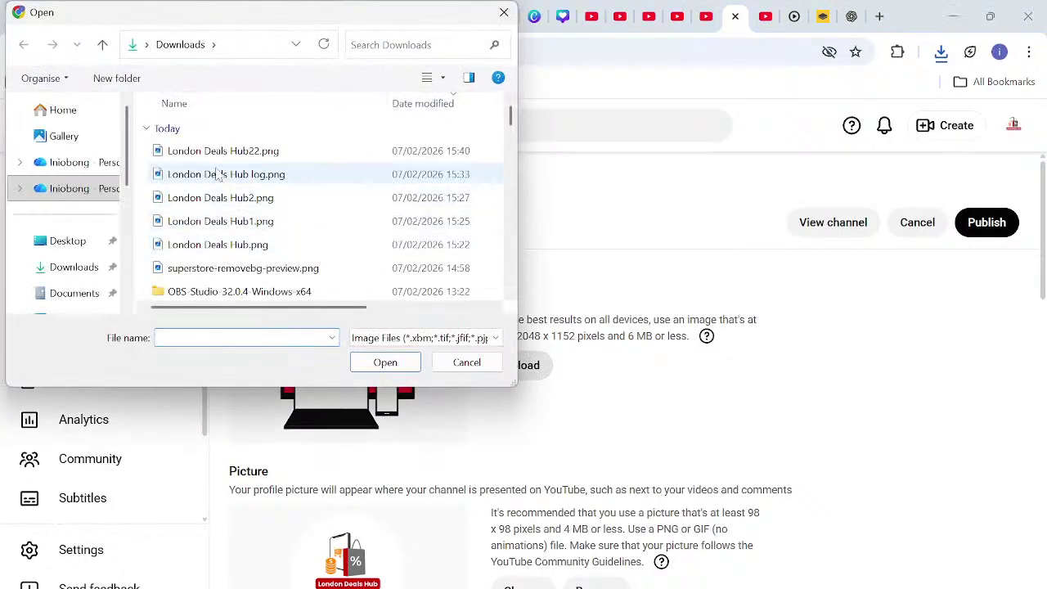
{"action": "left_click", "coordinate": [381, 362]}
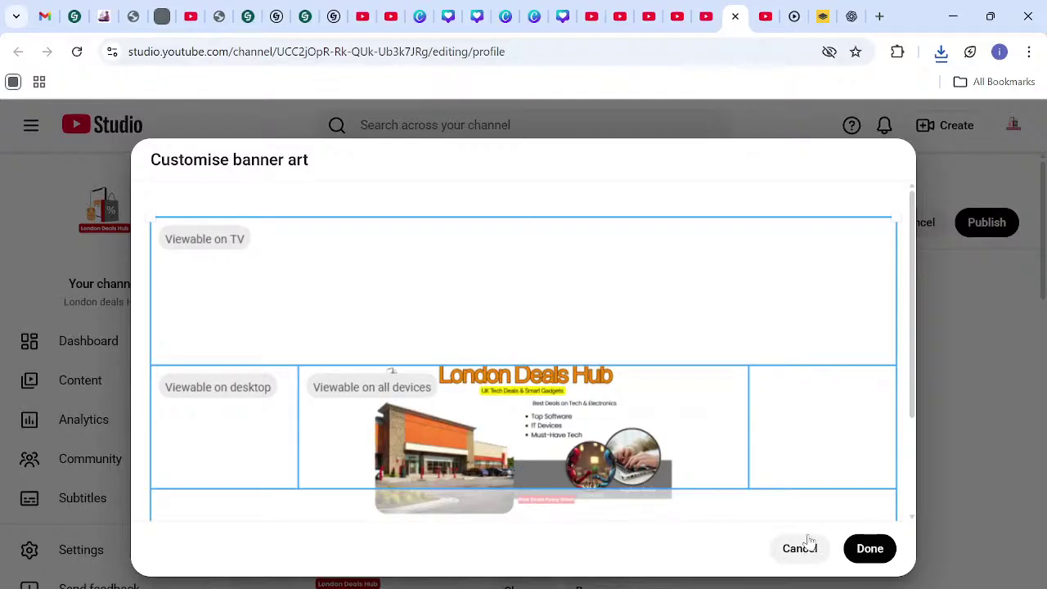
{"action": "left_click", "coordinate": [792, 554]}
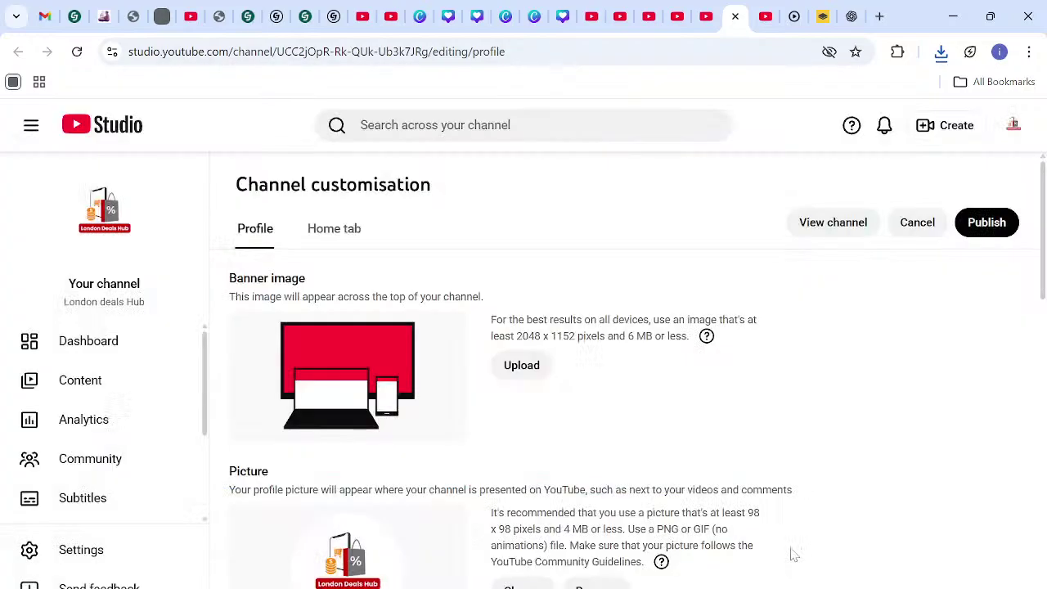
Step: Go back to the London Deals Hub22 design and shrink the banner image from its corner
{"action": "left_click", "coordinate": [566, 18]}
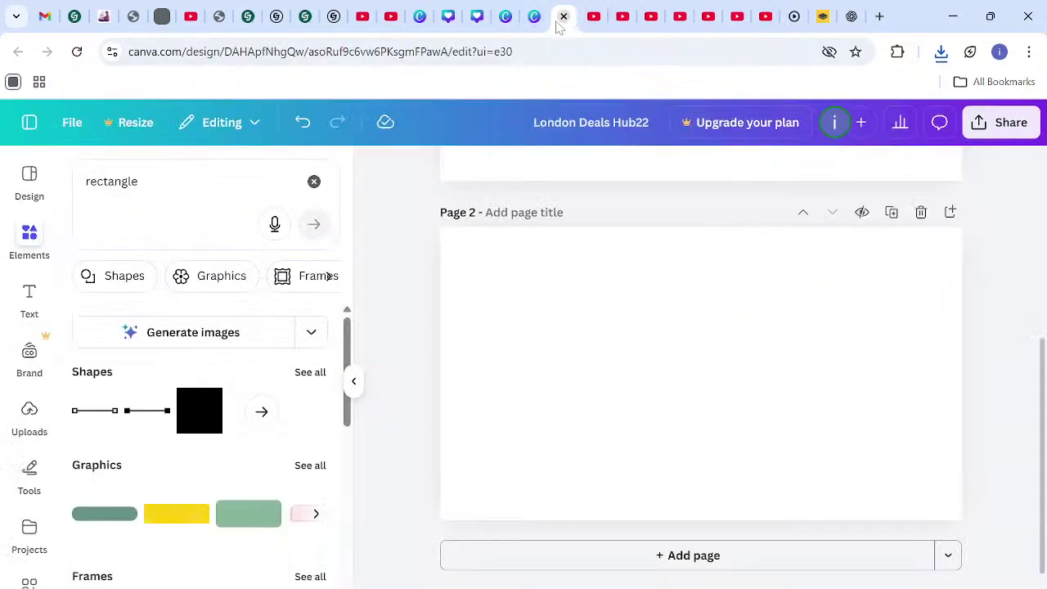
{"action": "left_click", "coordinate": [531, 18]}
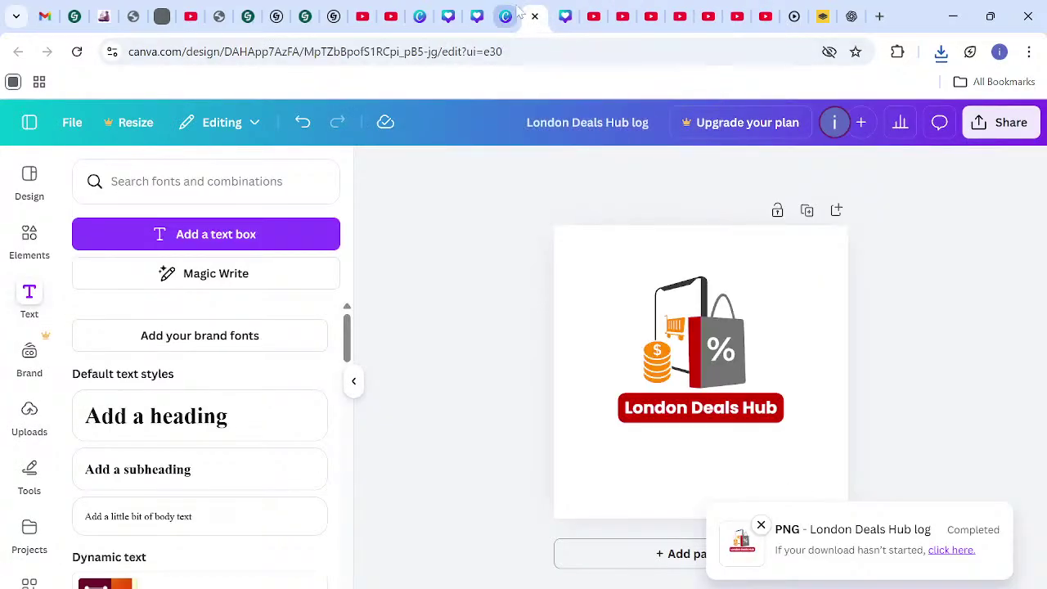
{"action": "left_click", "coordinate": [506, 16]}
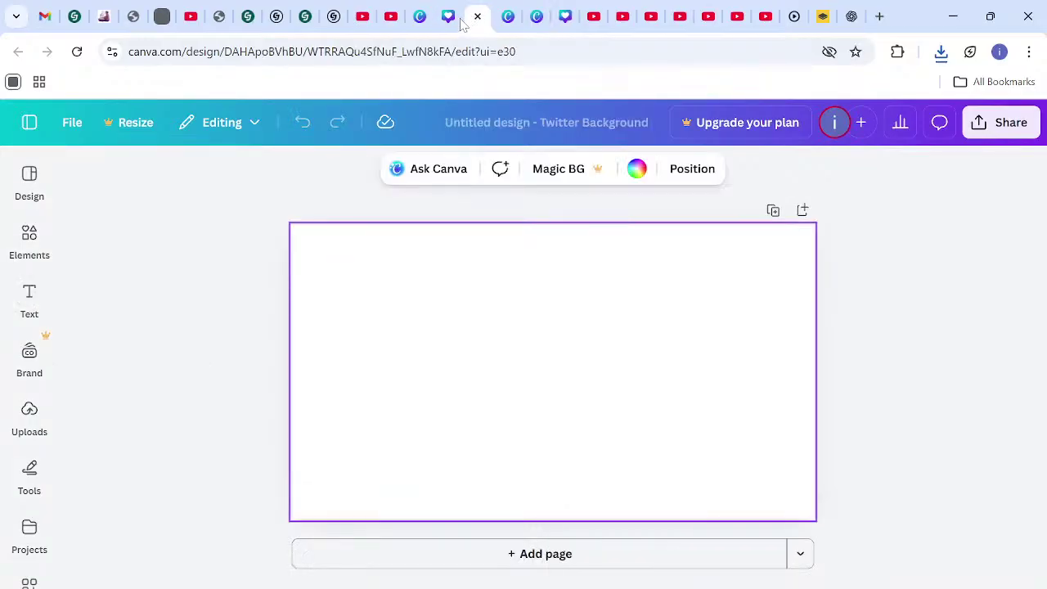
{"action": "left_click", "coordinate": [446, 18]}
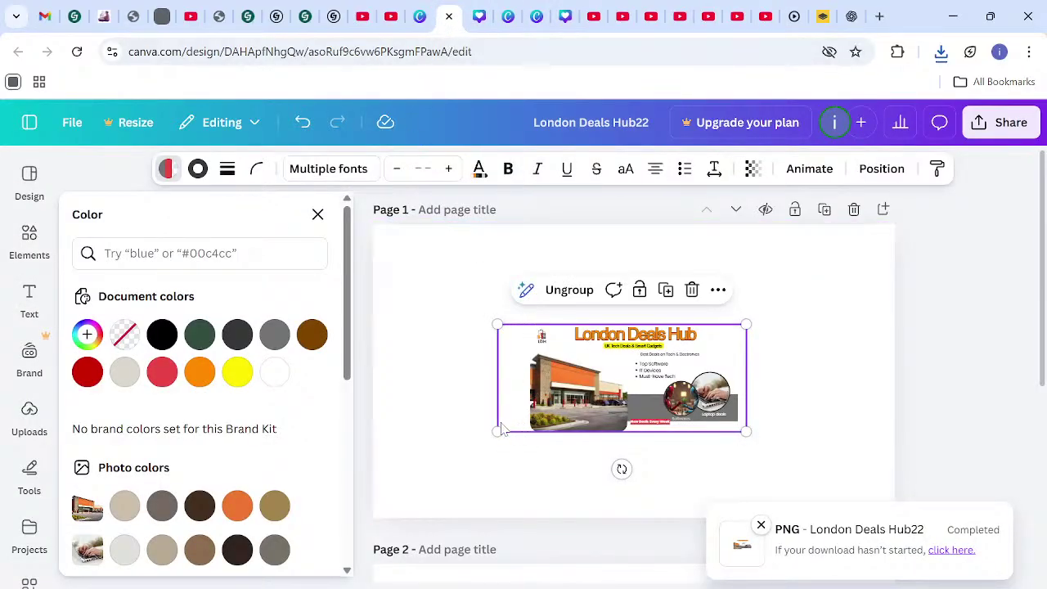
{"action": "left_click_drag", "start_coordinate": [496, 432], "coordinate": [513, 397]}
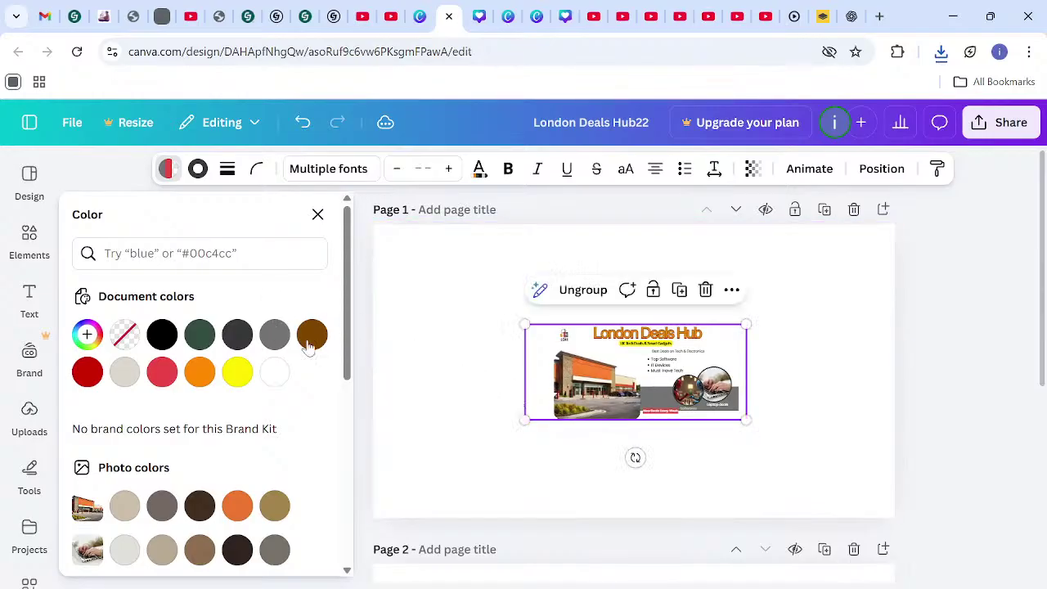
Step: Add a square shape and stretch it into a wide brown bar across the page
{"action": "left_click", "coordinate": [30, 238]}
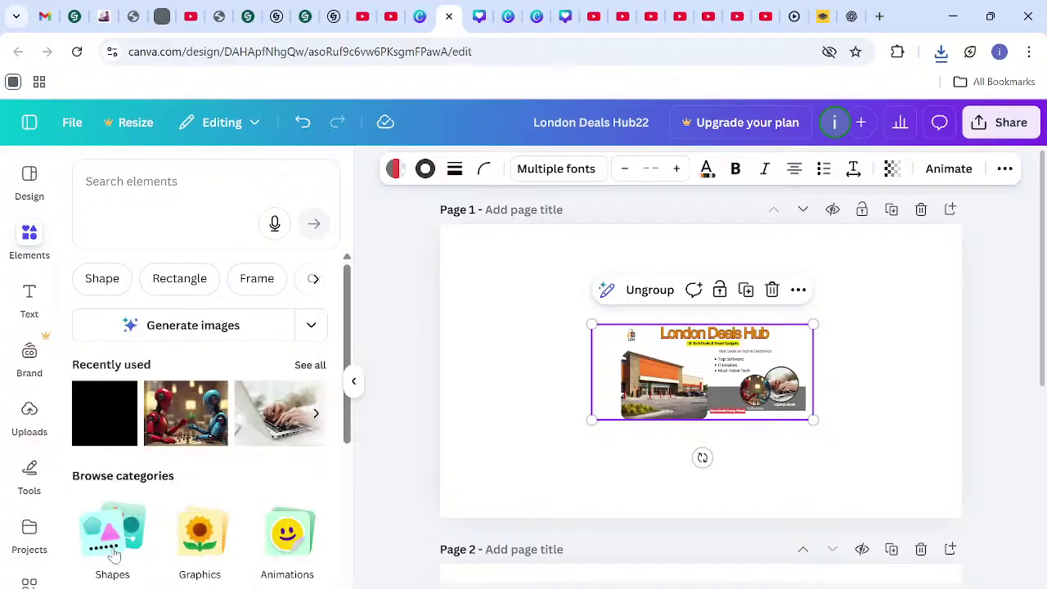
{"action": "left_click", "coordinate": [115, 542]}
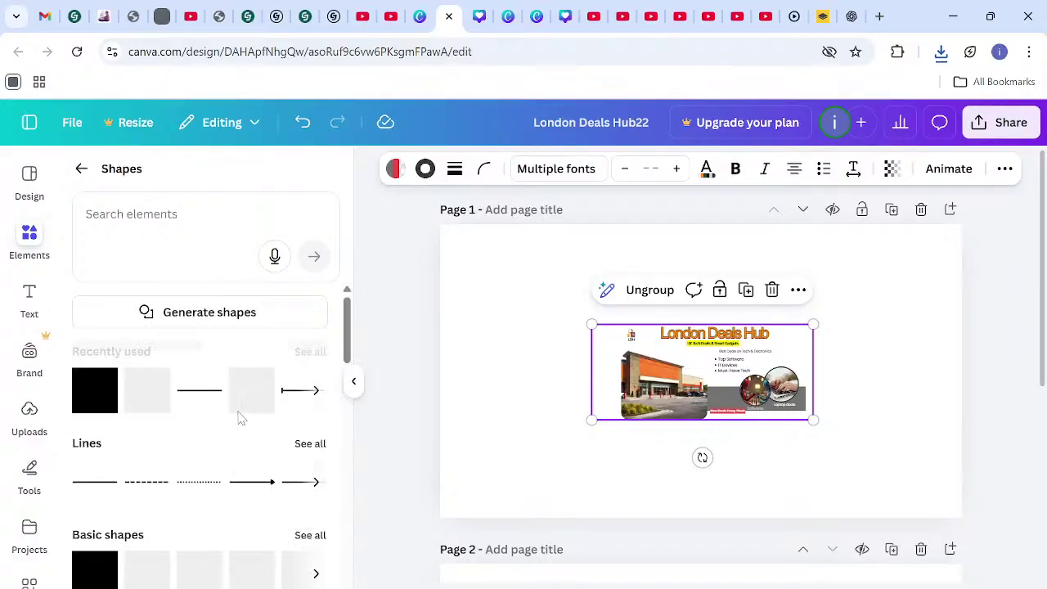
{"action": "left_click", "coordinate": [110, 408]}
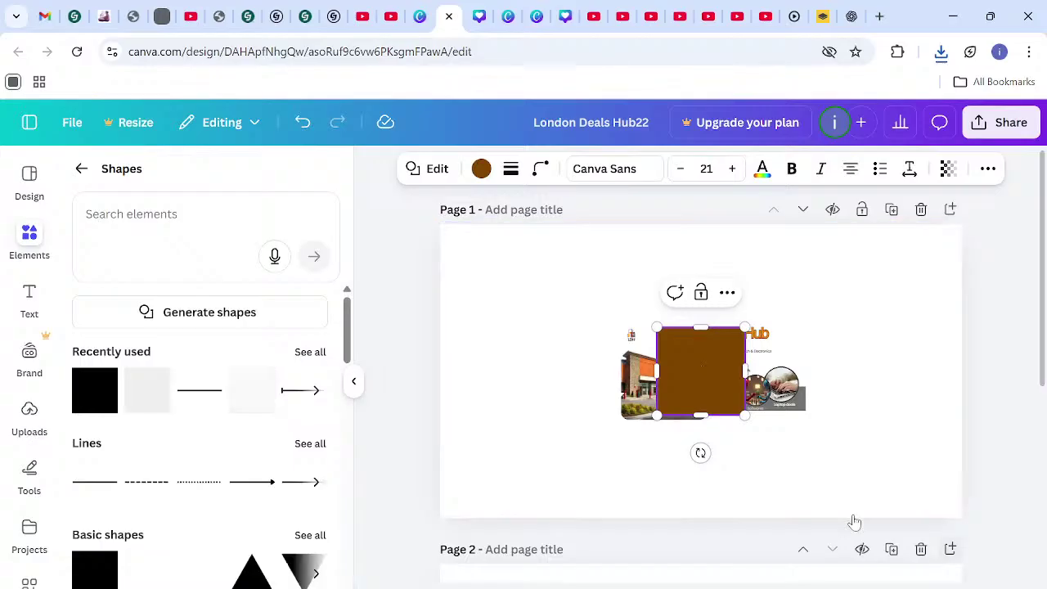
{"action": "left_click", "coordinate": [1042, 409]}
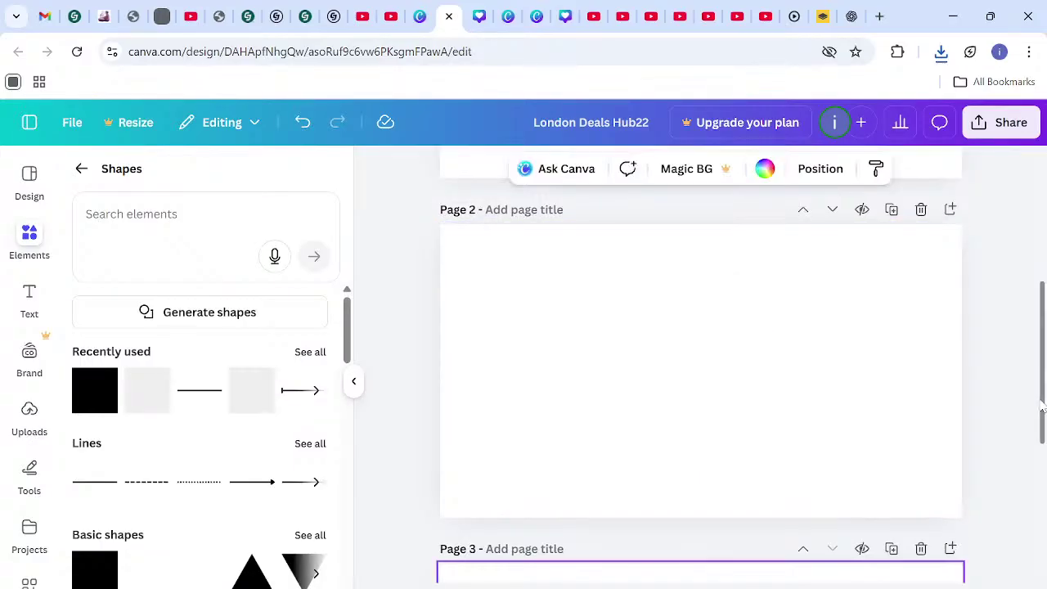
{"action": "scroll", "coordinate": [954, 308], "scroll_direction": "up", "scroll_amount": 5}
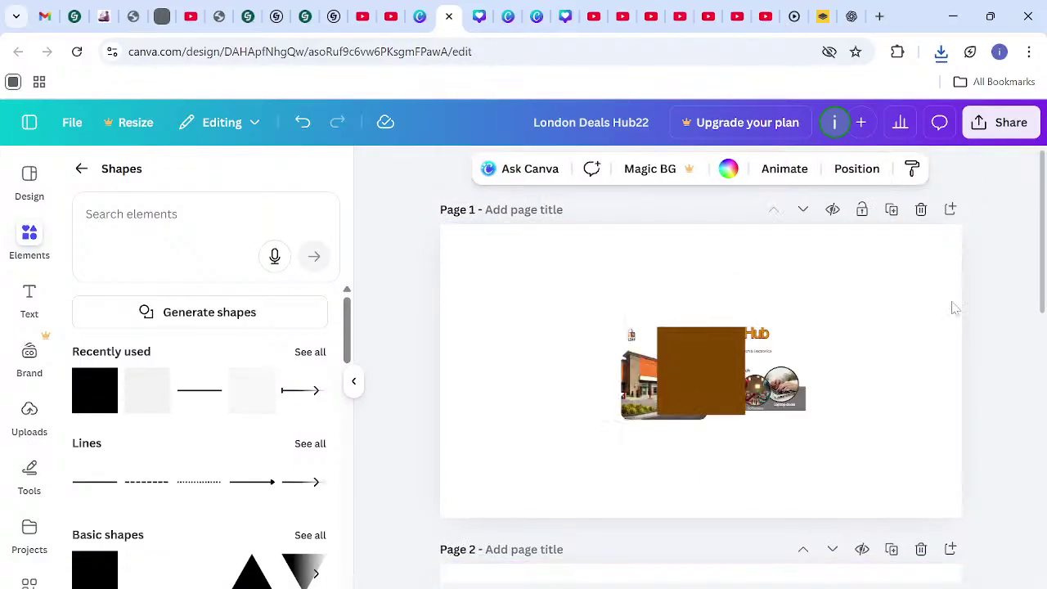
{"action": "left_click_drag", "start_coordinate": [686, 353], "coordinate": [516, 351]}
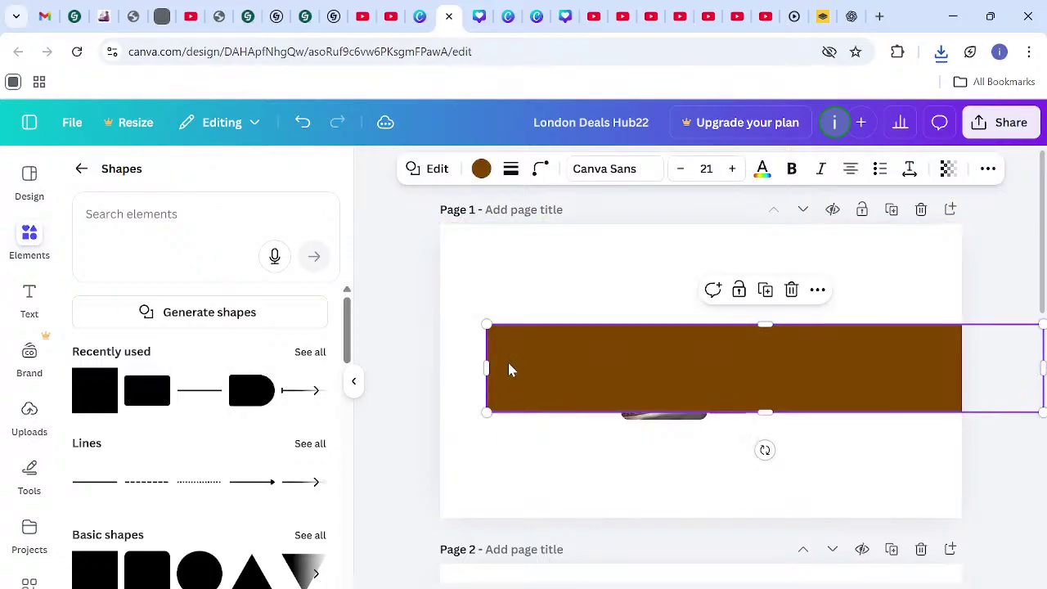
{"action": "left_click_drag", "start_coordinate": [484, 369], "coordinate": [430, 384]}
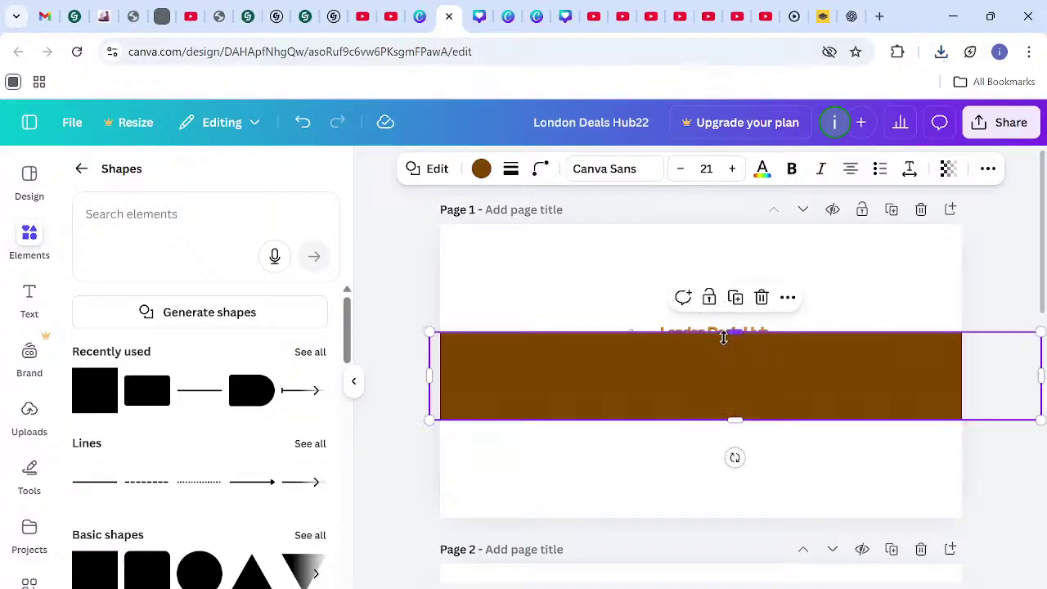
{"action": "left_click_drag", "start_coordinate": [733, 332], "coordinate": [734, 325]}
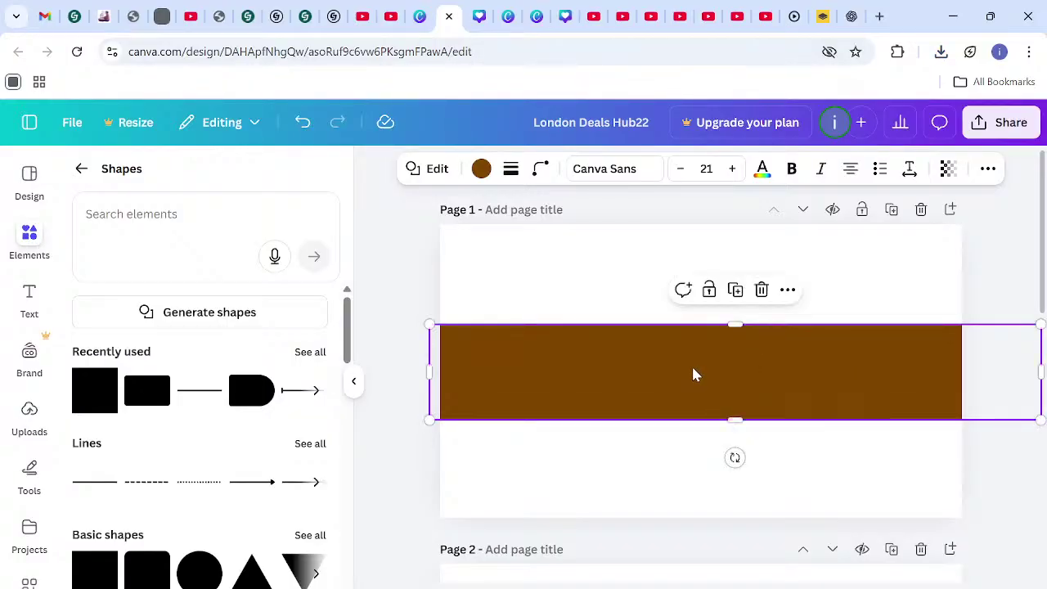
Step: Show the page's layers list from the brown bar's context menu
{"action": "right_click", "coordinate": [694, 374]}
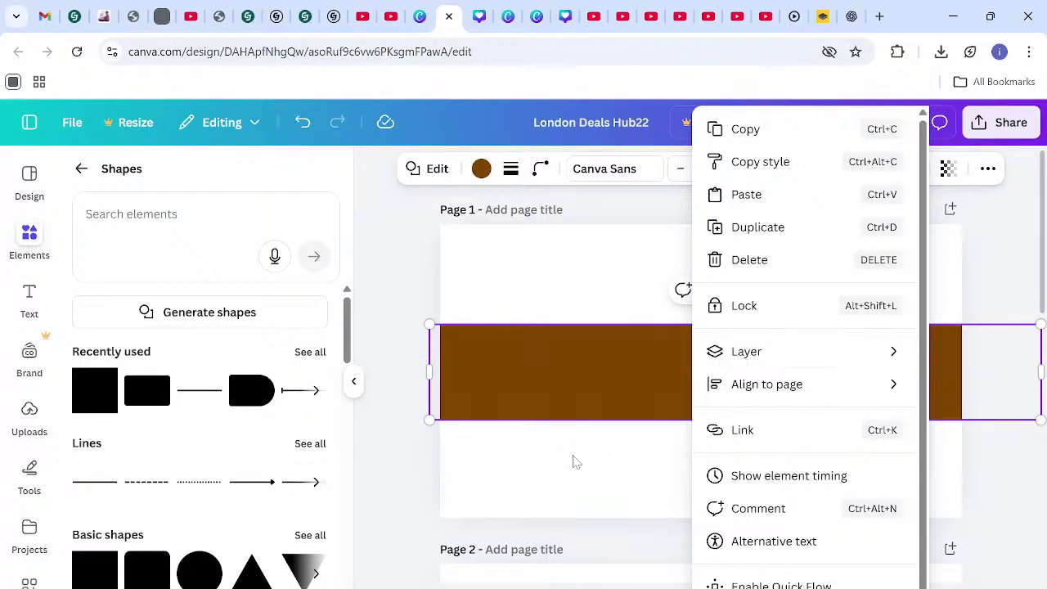
{"action": "mouse_move", "coordinate": [729, 351]}
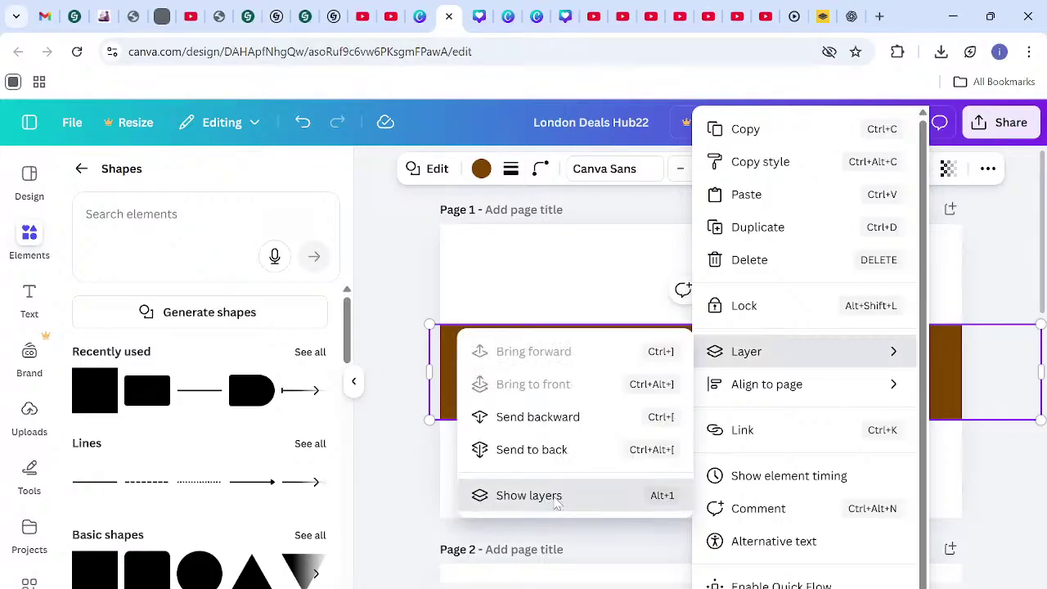
{"action": "left_click", "coordinate": [556, 496]}
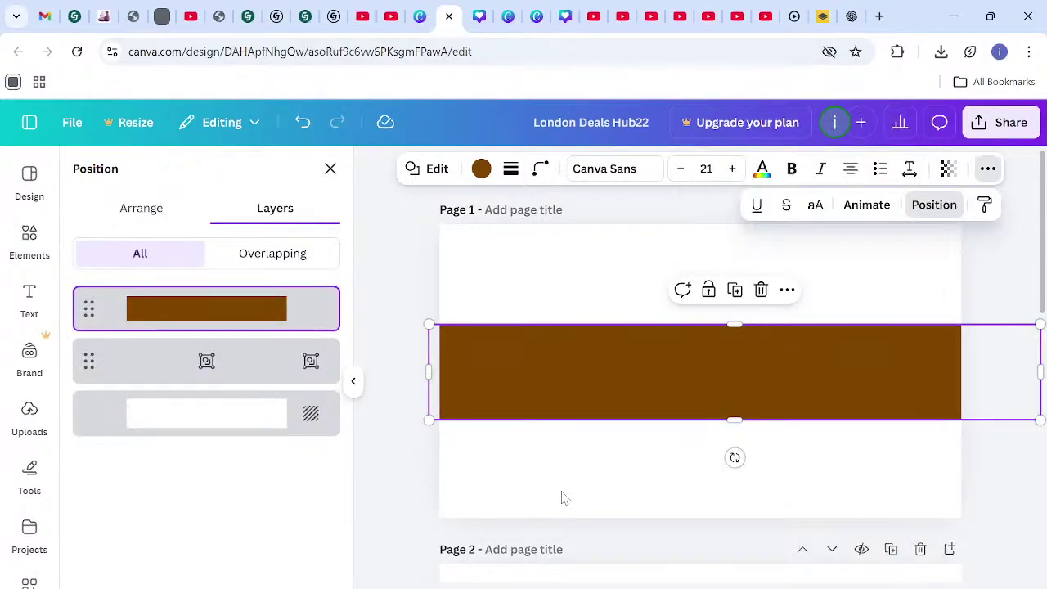
{"action": "right_click", "coordinate": [648, 391]}
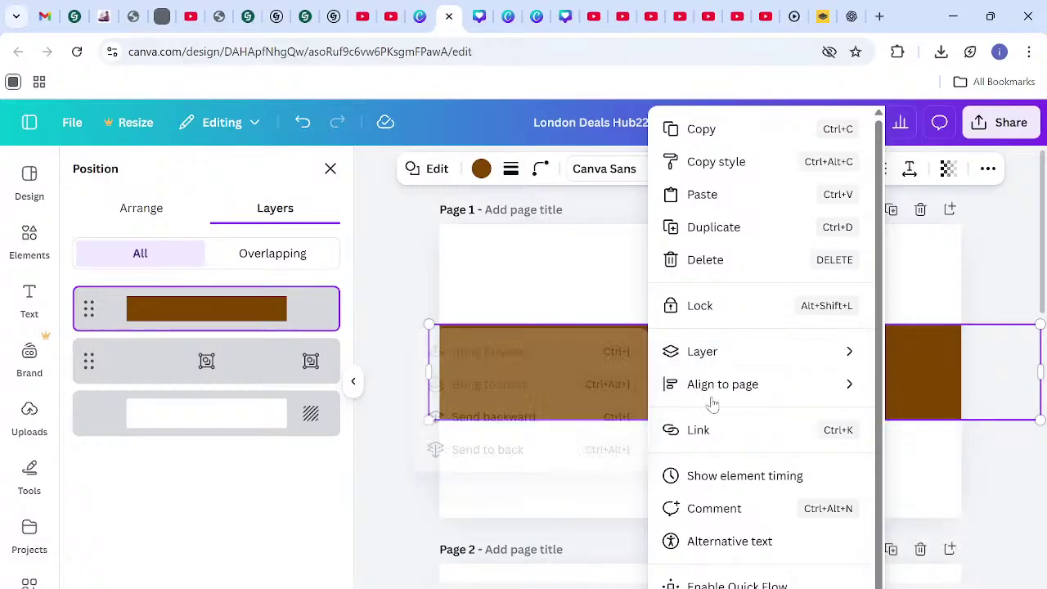
{"action": "mouse_move", "coordinate": [770, 344]}
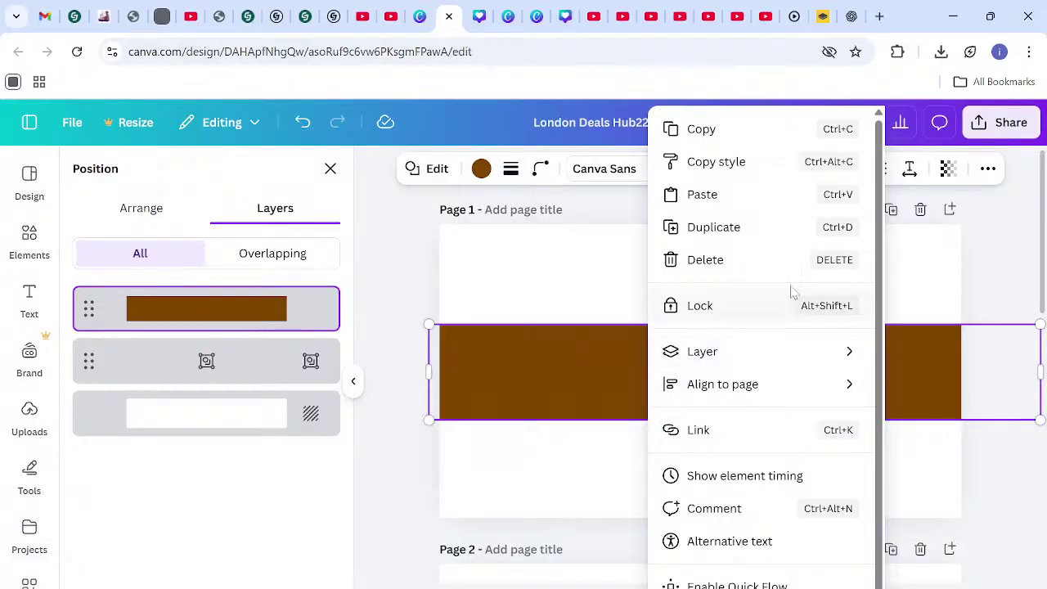
{"action": "mouse_move", "coordinate": [851, 353]}
{"action": "left_click", "coordinate": [584, 294]}
Step: Bring the banner image group to the front and move the brown band down behind it
{"action": "left_click", "coordinate": [905, 267]}
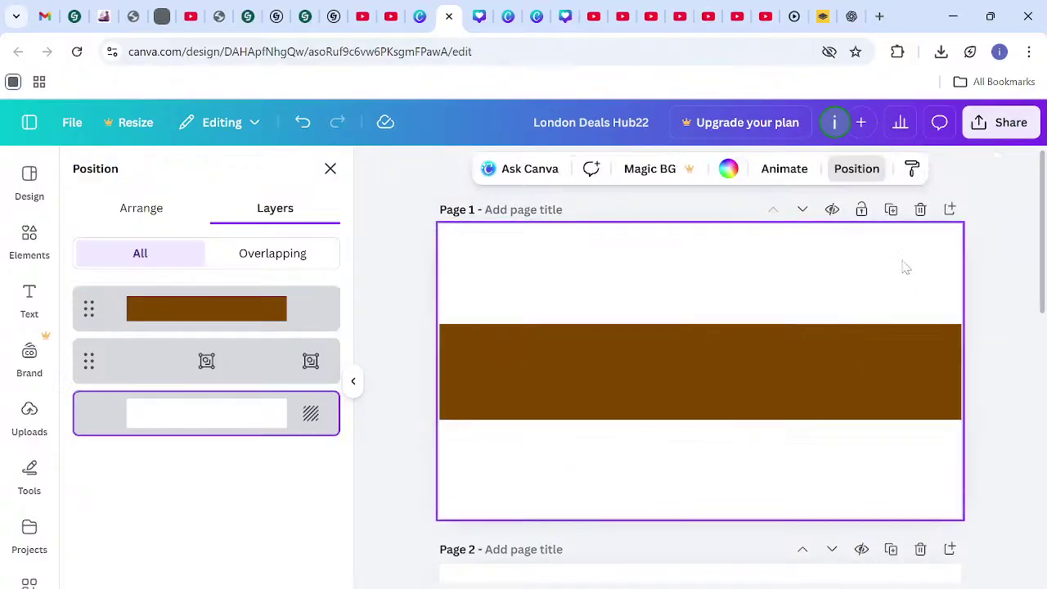
{"action": "right_click", "coordinate": [739, 296]}
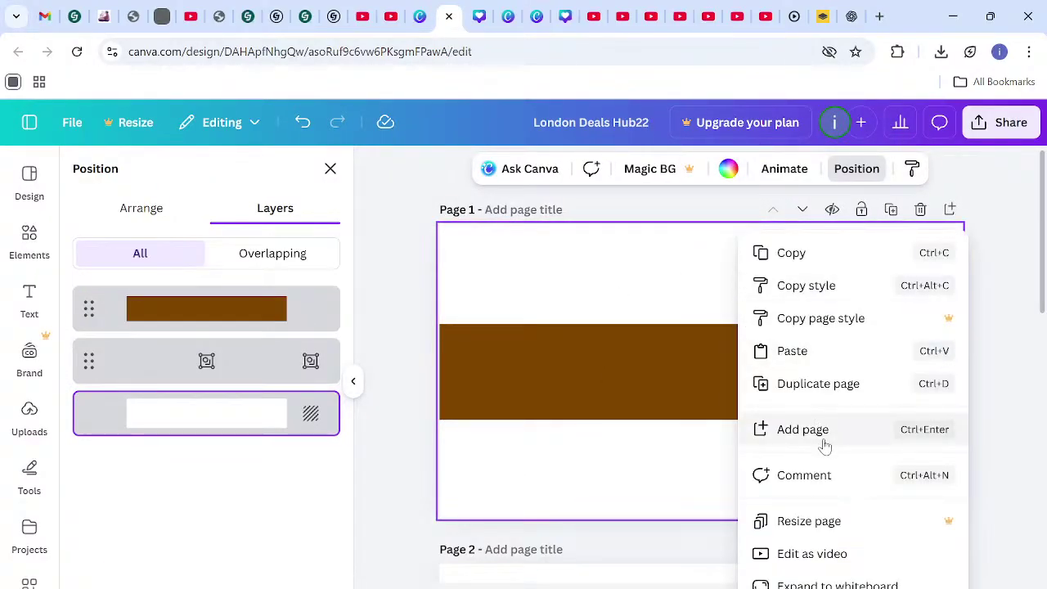
{"action": "left_click", "coordinate": [671, 393]}
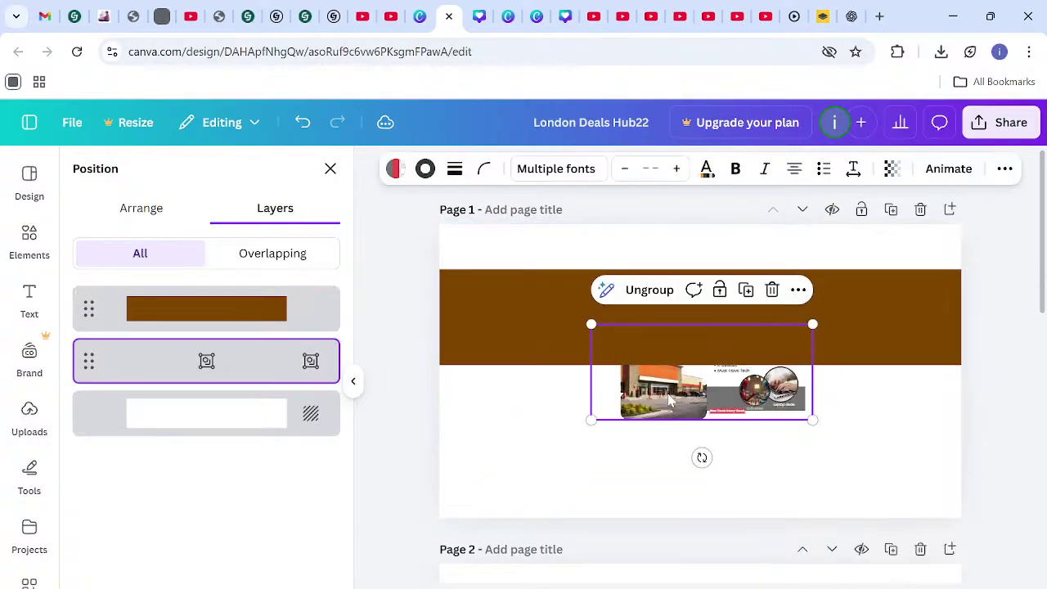
{"action": "right_click", "coordinate": [671, 399]}
{"action": "mouse_move", "coordinate": [788, 363]}
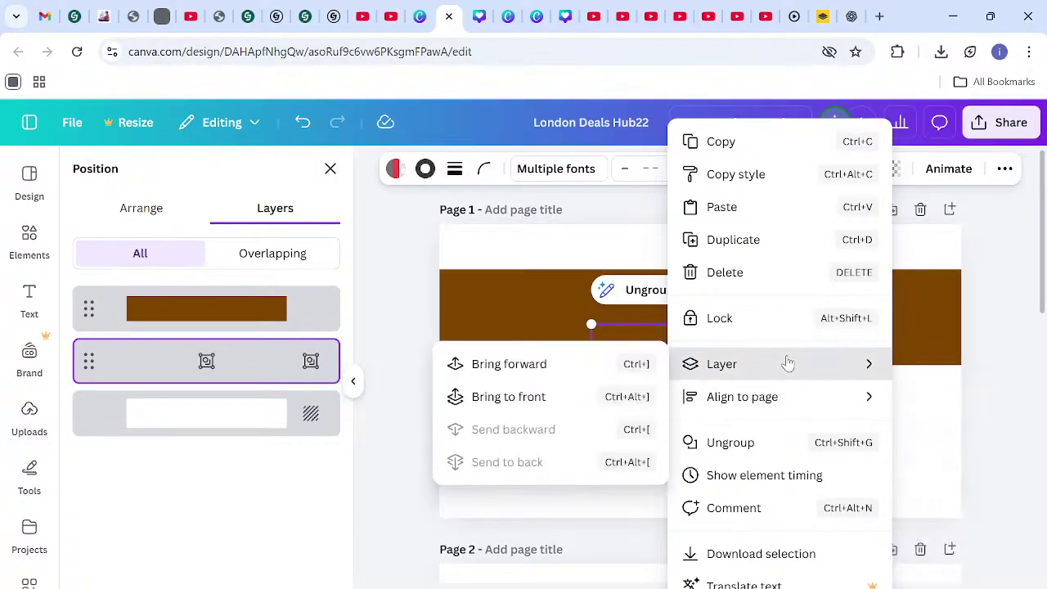
{"action": "left_click", "coordinate": [584, 405]}
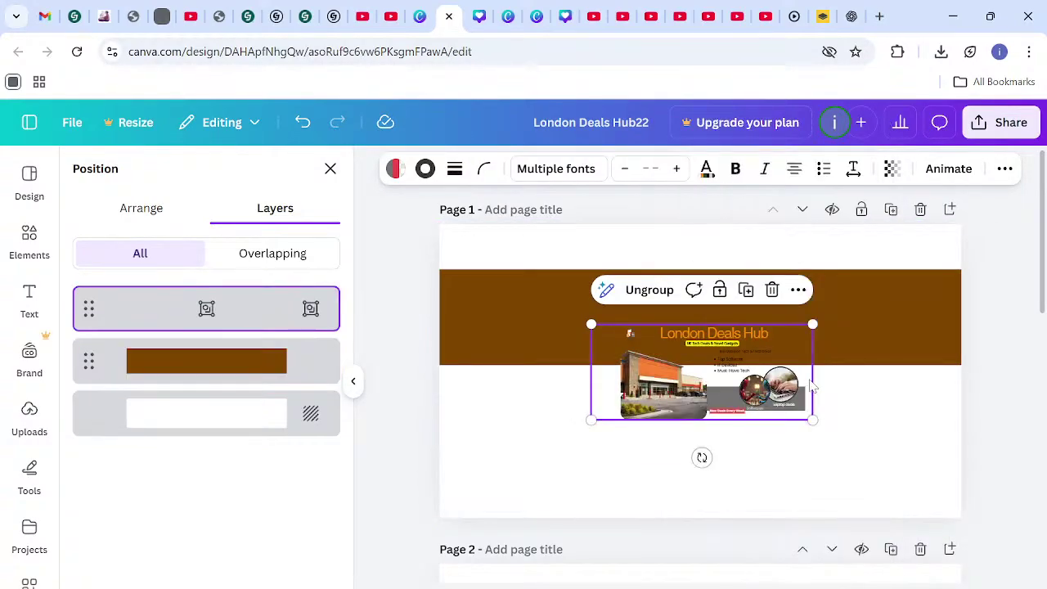
{"action": "left_click_drag", "start_coordinate": [528, 334], "coordinate": [491, 353]}
Step: Change the band's fill colour from brown to white
{"action": "left_click", "coordinate": [481, 168]}
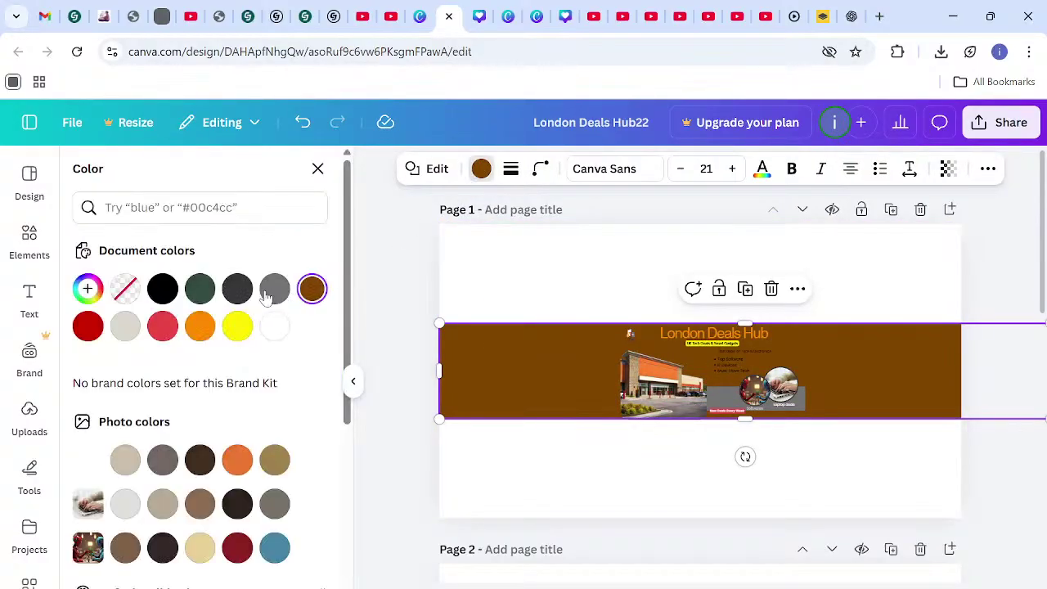
{"action": "left_click", "coordinate": [275, 328]}
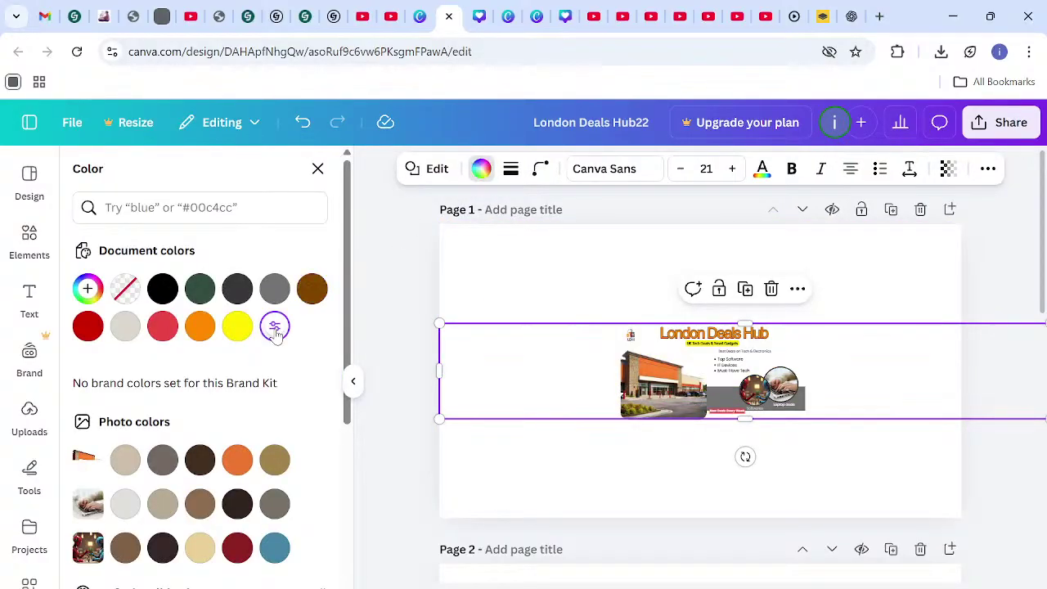
{"action": "left_click", "coordinate": [510, 169]}
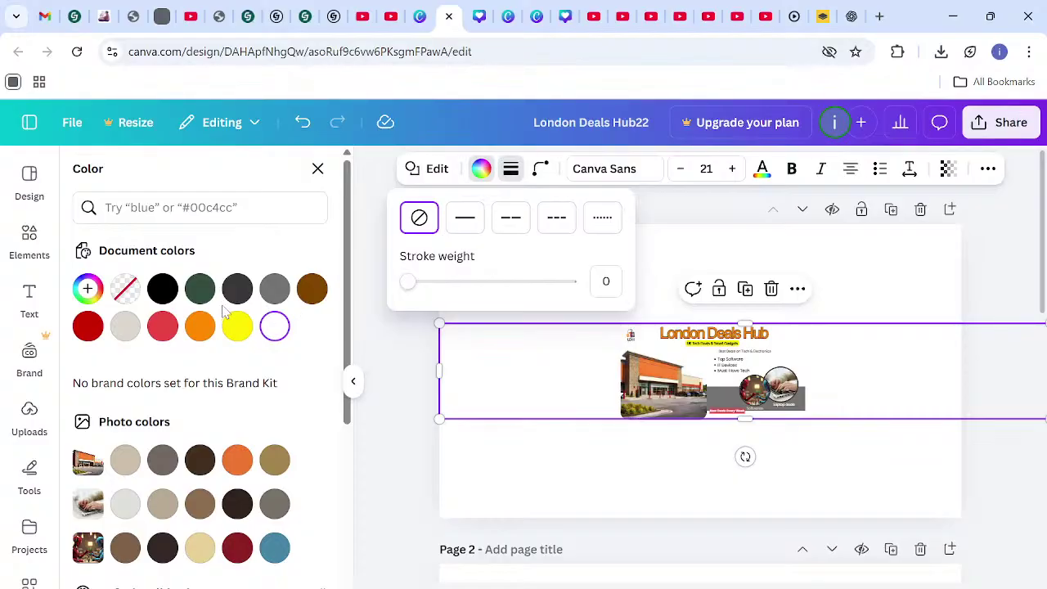
{"action": "left_click", "coordinate": [162, 327]}
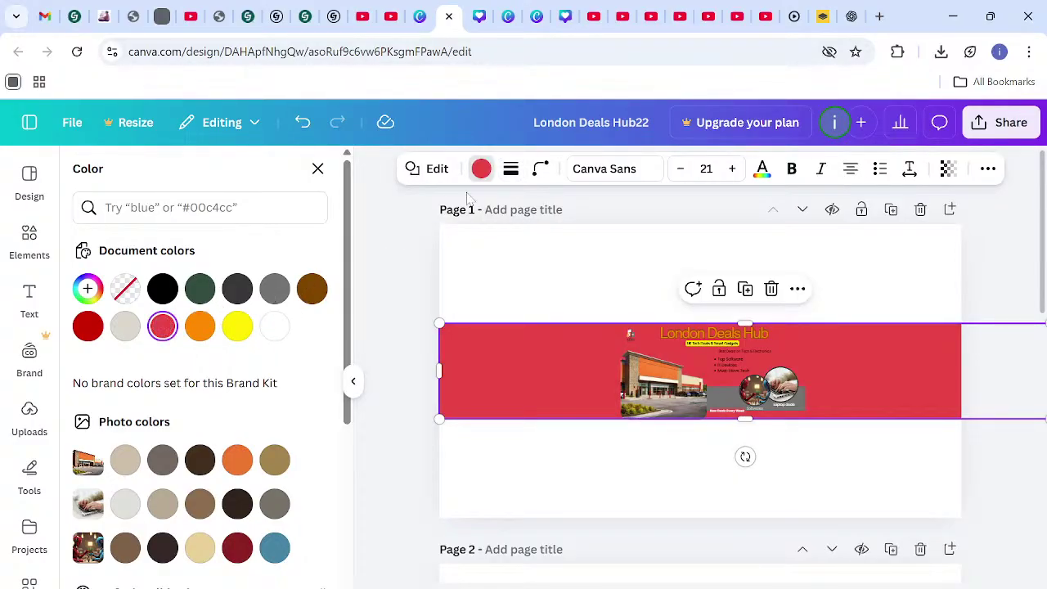
{"action": "left_click", "coordinate": [481, 169]}
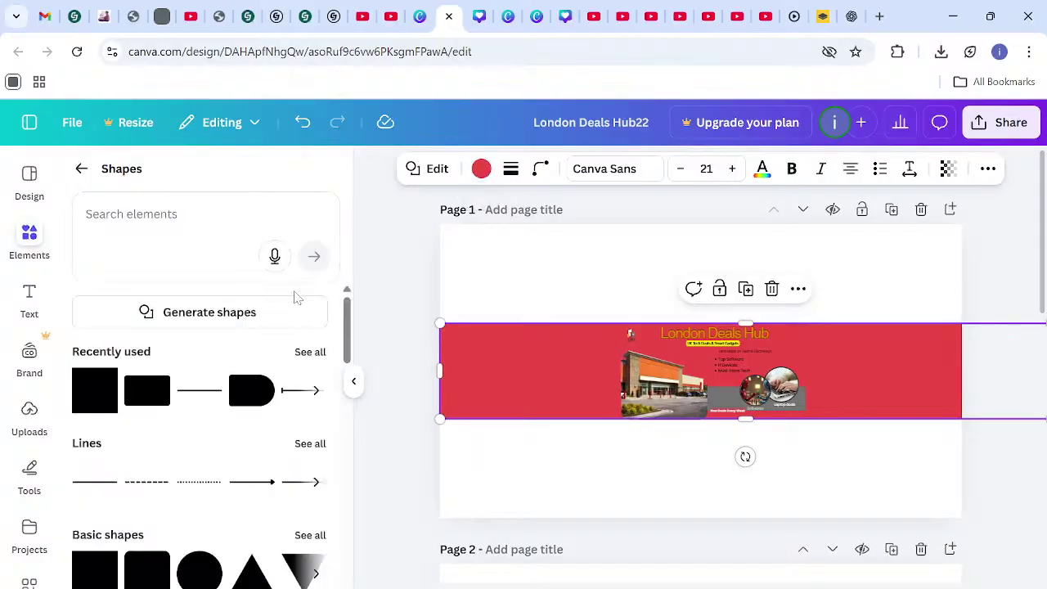
{"action": "left_click", "coordinate": [481, 168]}
{"action": "left_click", "coordinate": [275, 327]}
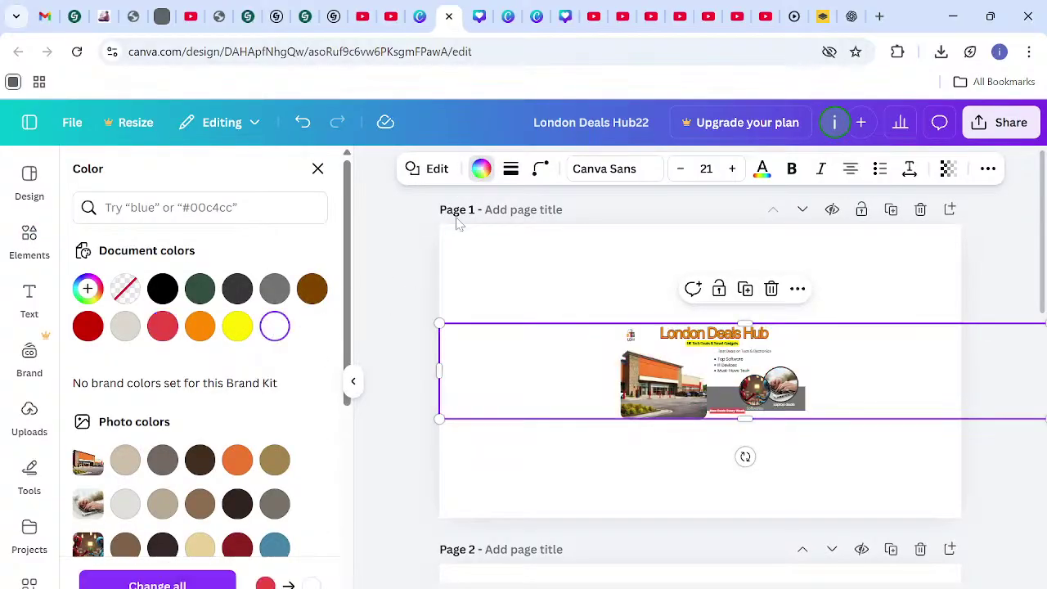
Step: Give the white band a thin vivid red border
{"action": "left_click", "coordinate": [511, 169]}
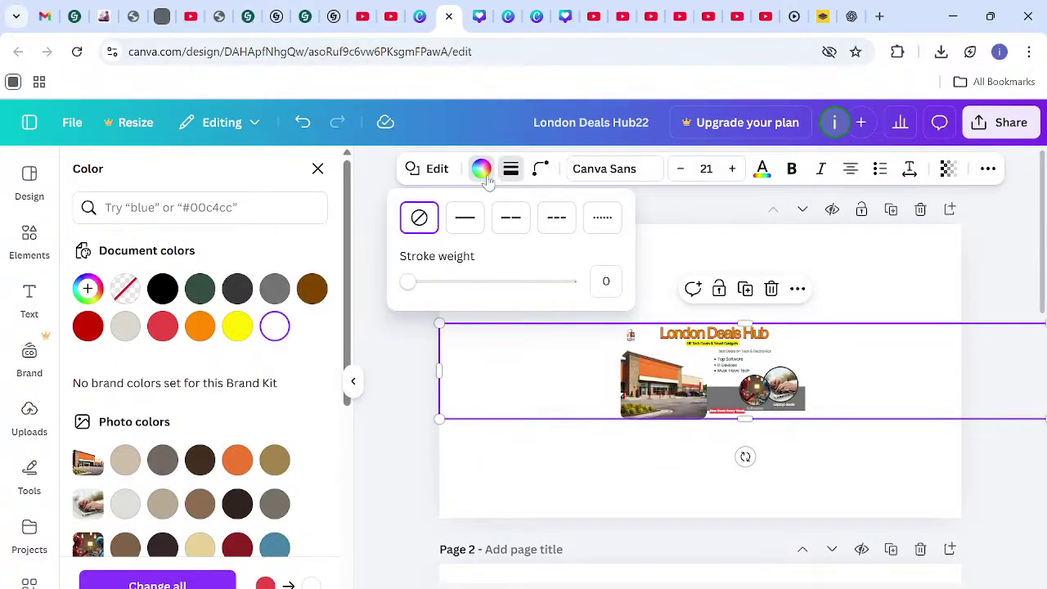
{"action": "left_click", "coordinate": [450, 232]}
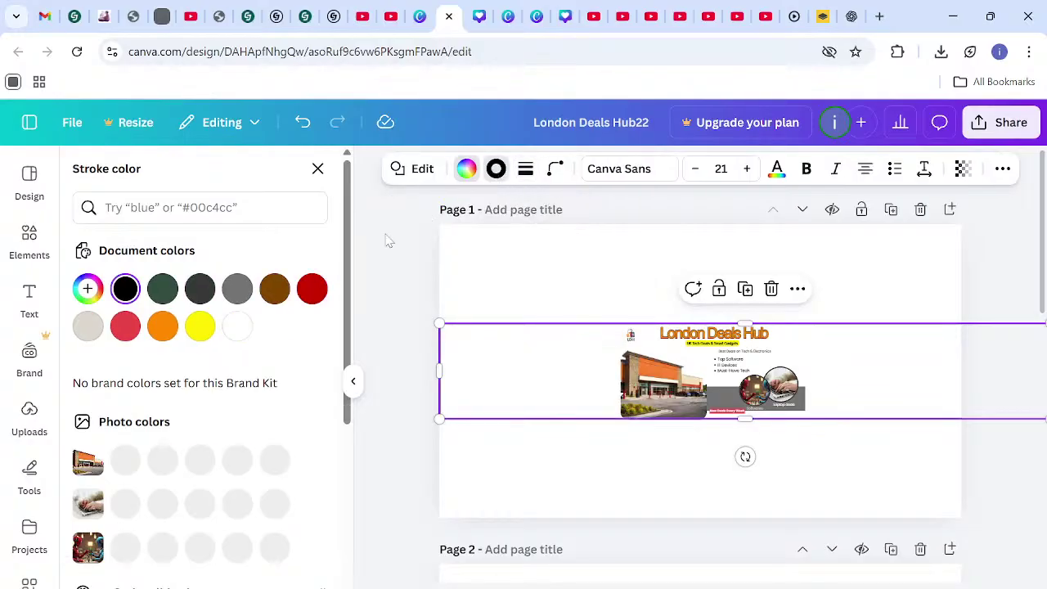
{"action": "left_click", "coordinate": [162, 329]}
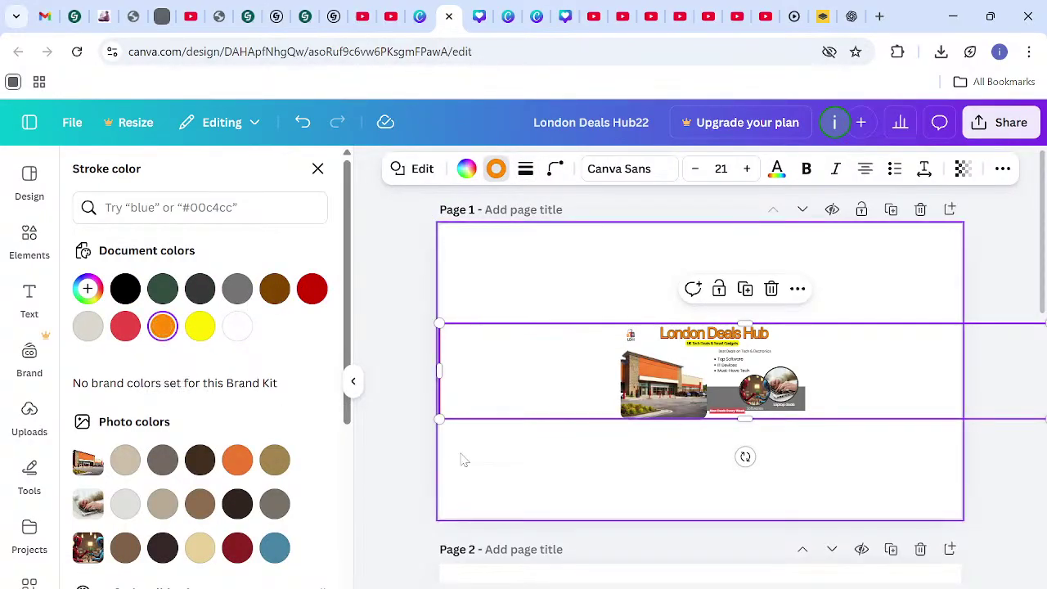
{"action": "left_click", "coordinate": [462, 458]}
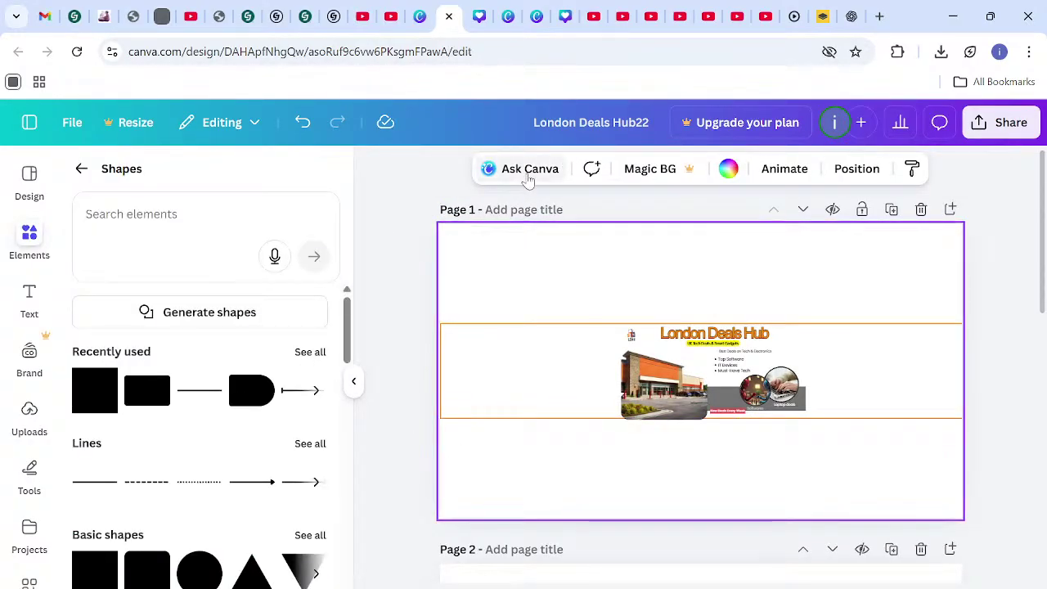
{"action": "left_click", "coordinate": [529, 352]}
{"action": "left_click", "coordinate": [496, 168]}
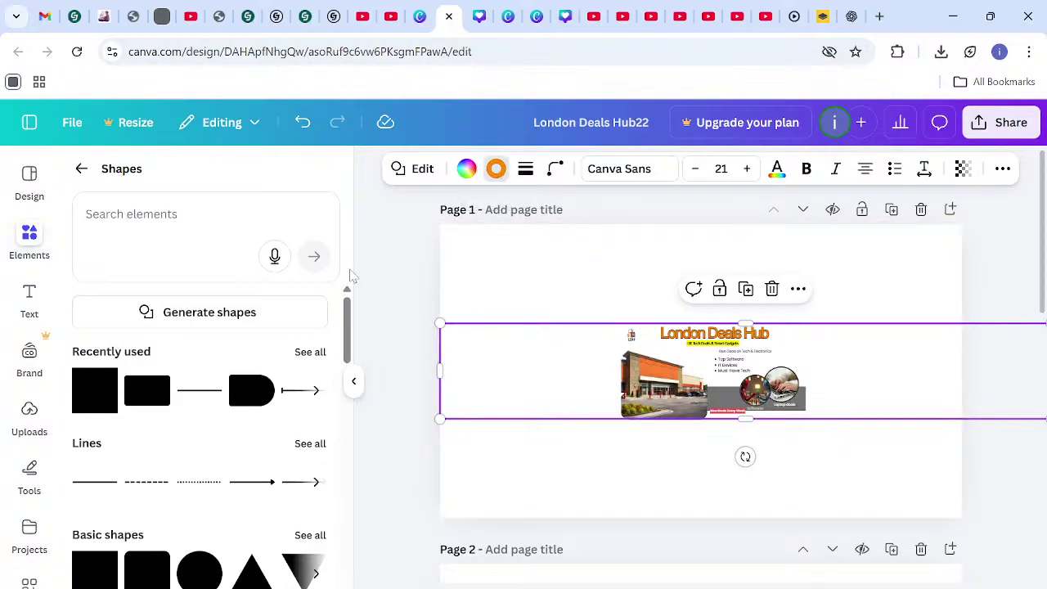
{"action": "left_click", "coordinate": [311, 292]}
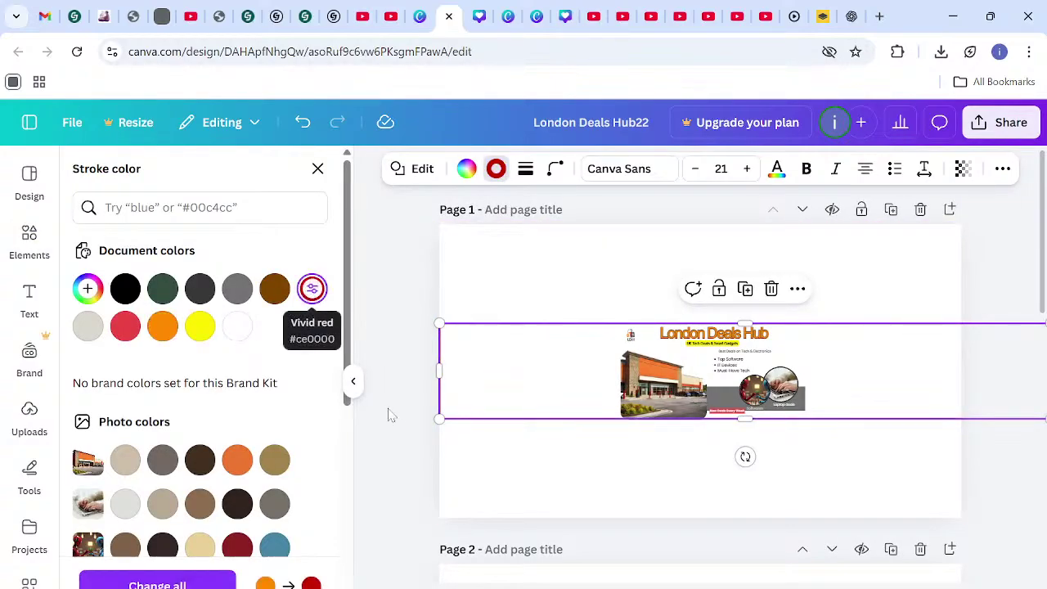
{"action": "left_click", "coordinate": [526, 467]}
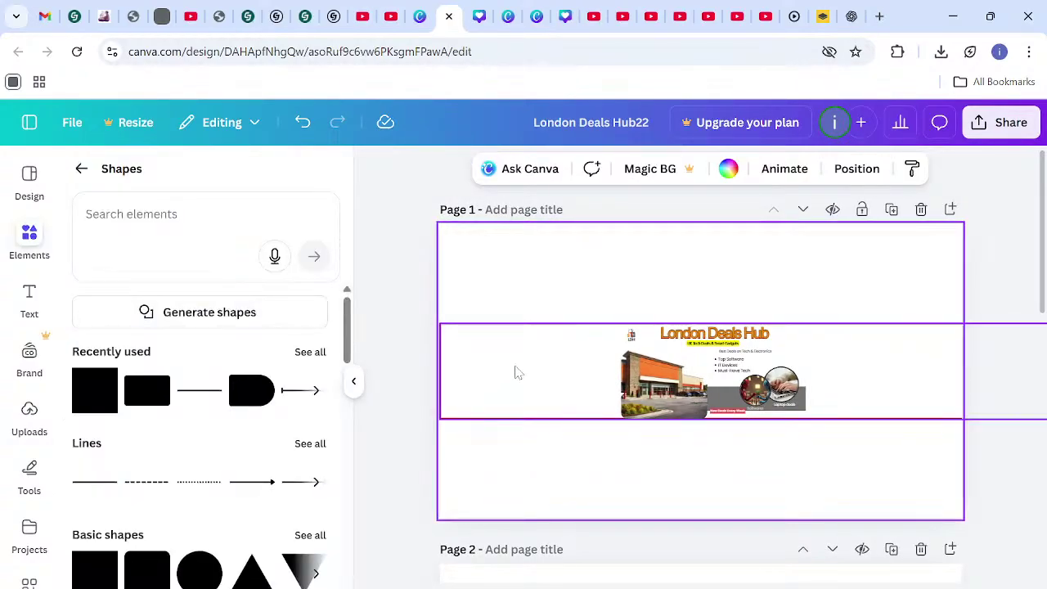
Step: Reposition the band and trim its sides to about 2,107 × 376 px around the artwork
{"action": "left_click_drag", "start_coordinate": [575, 376], "coordinate": [537, 370]}
{"action": "left_click", "coordinate": [620, 491]}
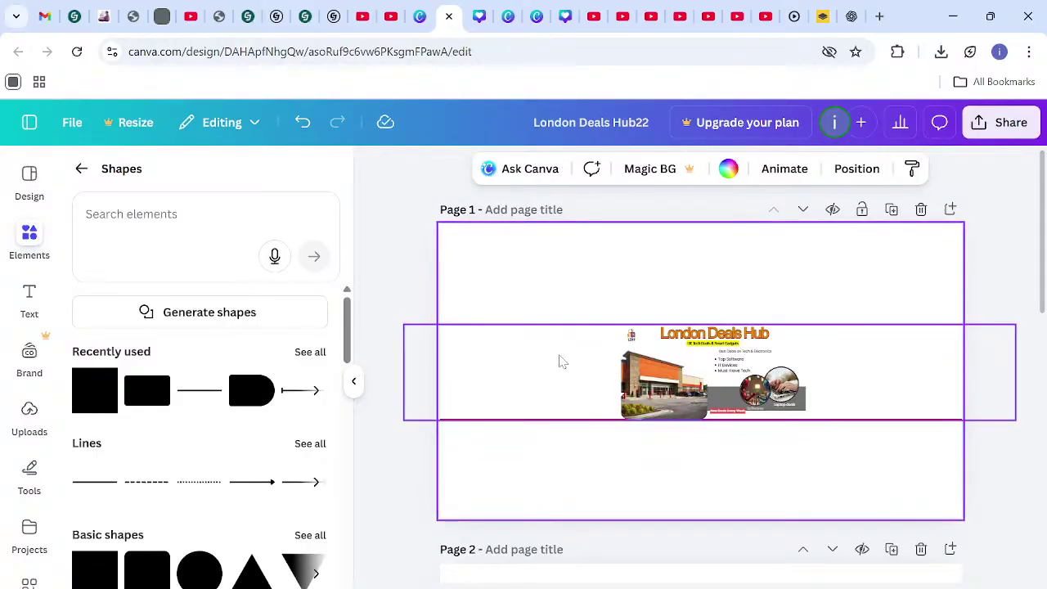
{"action": "mouse_move", "coordinate": [600, 371]}
{"action": "left_mouse_down"}
{"action": "mouse_move", "coordinate": [608, 357]}
{"action": "mouse_move", "coordinate": [610, 379]}
{"action": "left_mouse_up"}
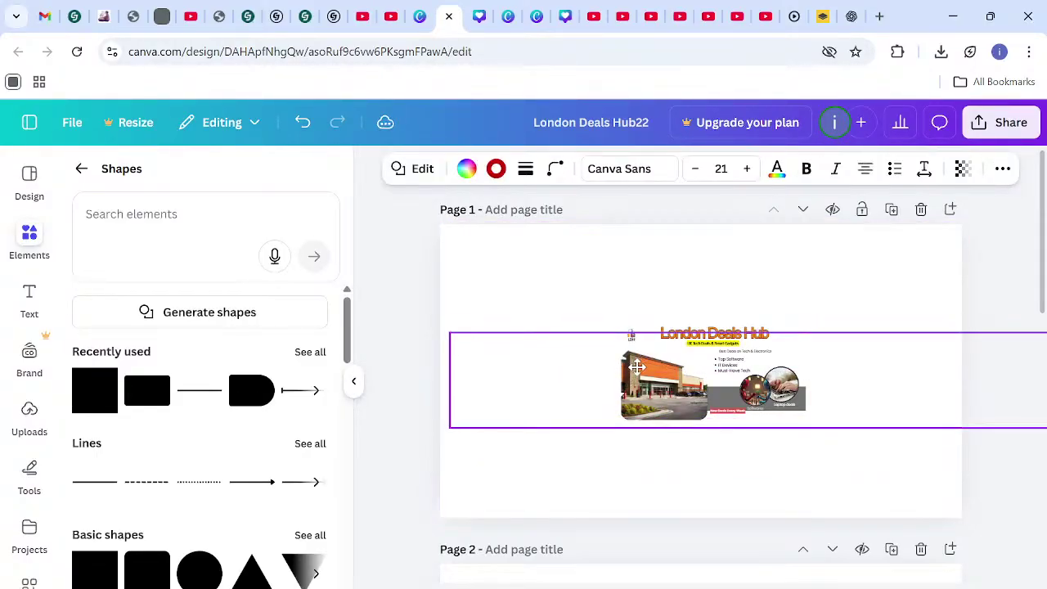
{"action": "left_click_drag", "start_coordinate": [1031, 385], "coordinate": [945, 373]}
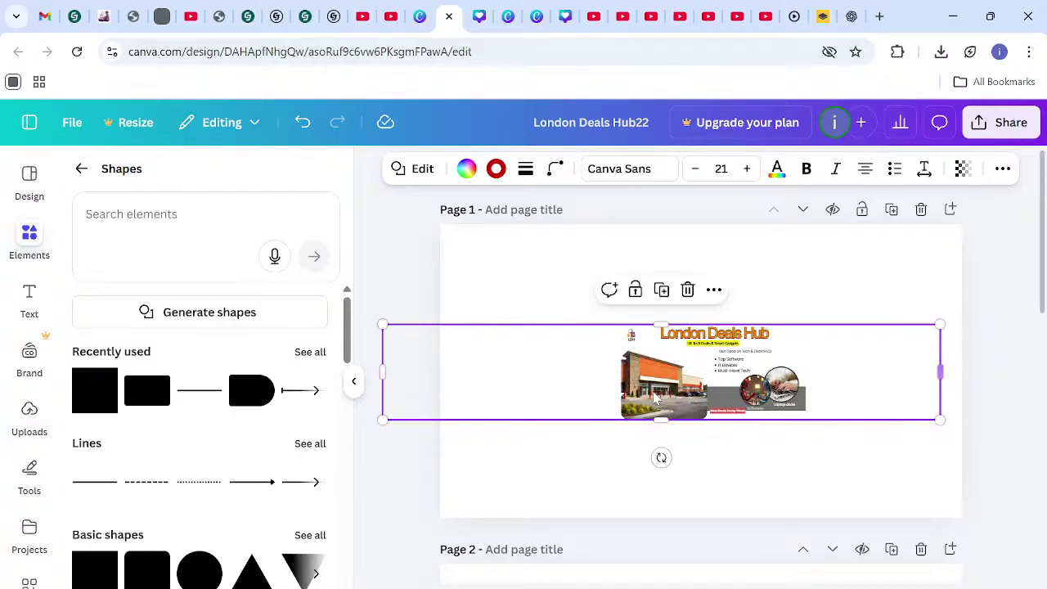
{"action": "mouse_move", "coordinate": [498, 376]}
{"action": "left_mouse_down"}
{"action": "mouse_move", "coordinate": [505, 363]}
{"action": "mouse_move", "coordinate": [507, 380]}
{"action": "left_mouse_up"}
{"action": "left_click", "coordinate": [507, 381]}
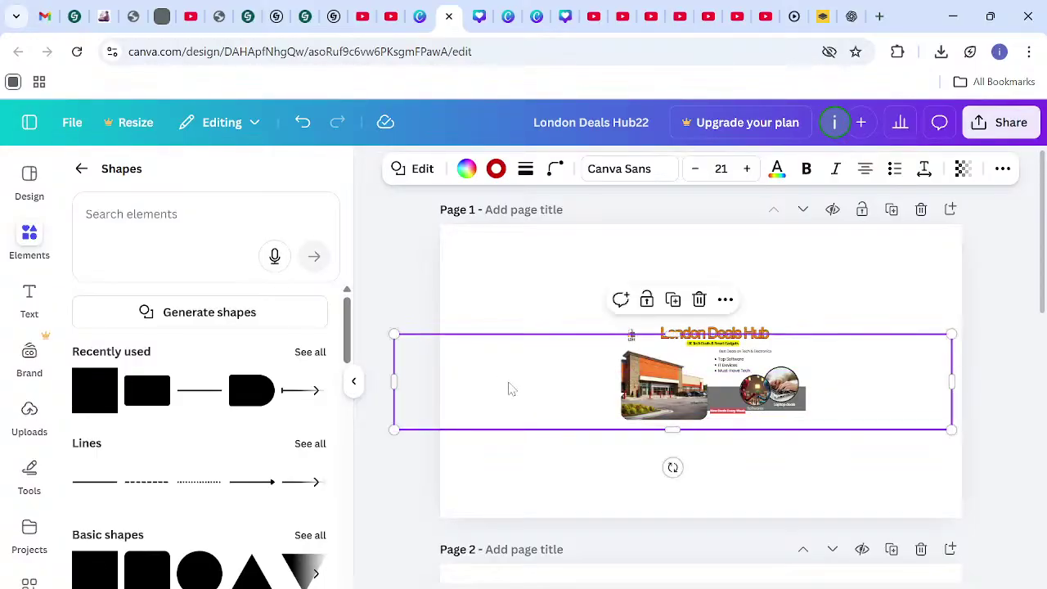
{"action": "left_click_drag", "start_coordinate": [940, 397], "coordinate": [943, 394]}
{"action": "left_click_drag", "start_coordinate": [397, 376], "coordinate": [453, 373]}
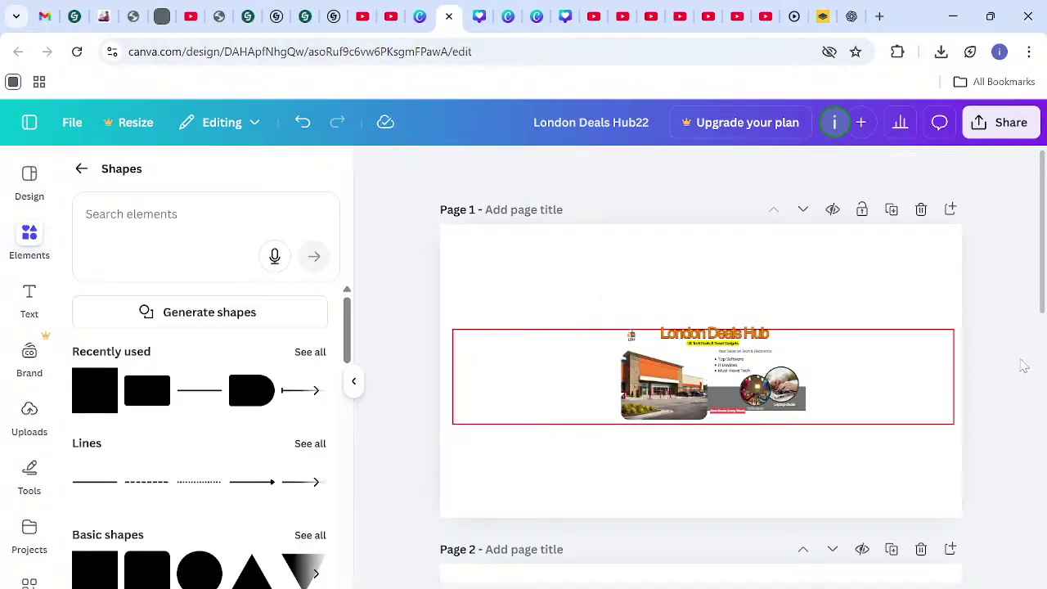
{"action": "left_click", "coordinate": [1019, 407]}
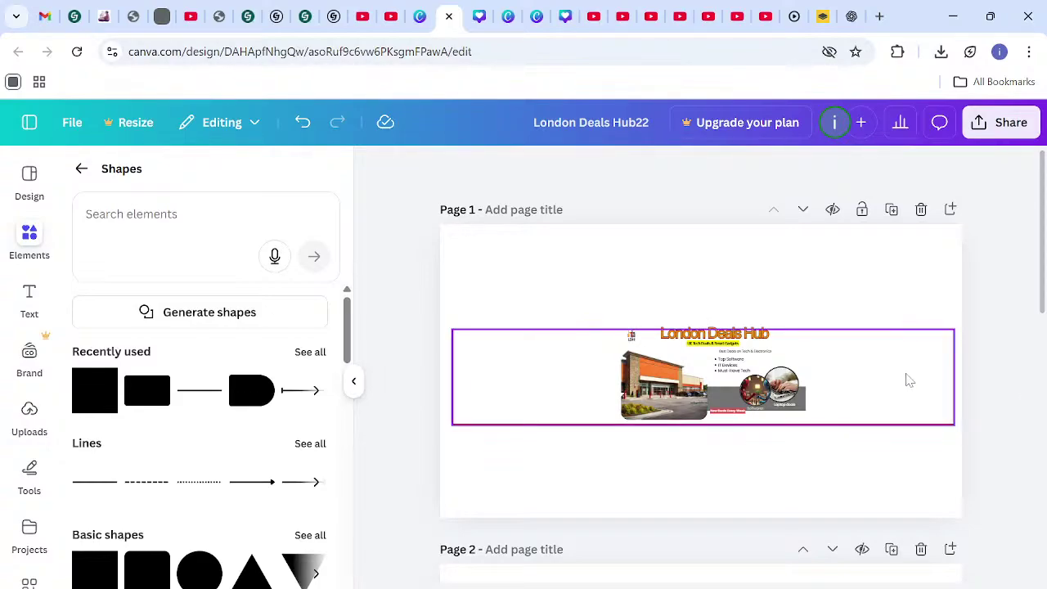
{"action": "mouse_move", "coordinate": [914, 384]}
{"action": "left_mouse_down"}
{"action": "mouse_move", "coordinate": [916, 346]}
{"action": "mouse_move", "coordinate": [909, 374]}
{"action": "left_mouse_up"}
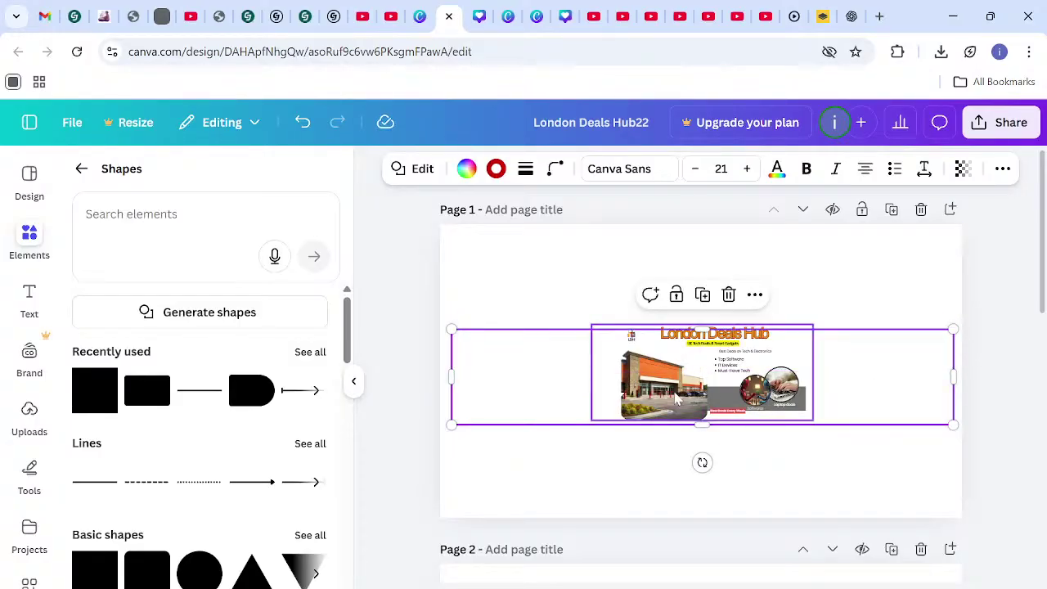
Step: Change the band's outline colour from red to dark grey
{"action": "left_click", "coordinate": [553, 475]}
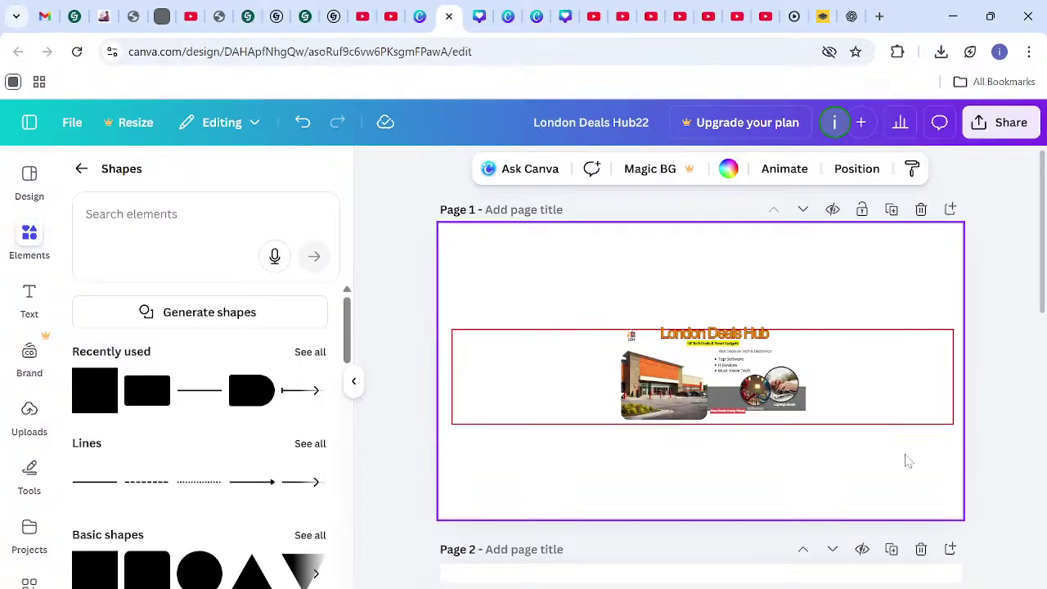
{"action": "left_click", "coordinate": [513, 395]}
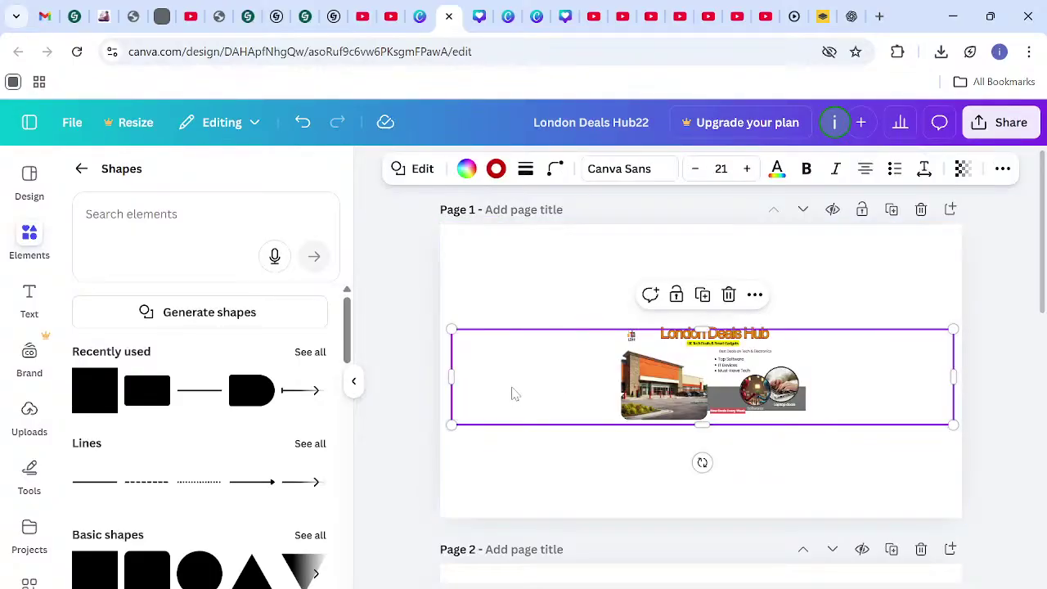
{"action": "left_click", "coordinate": [497, 169]}
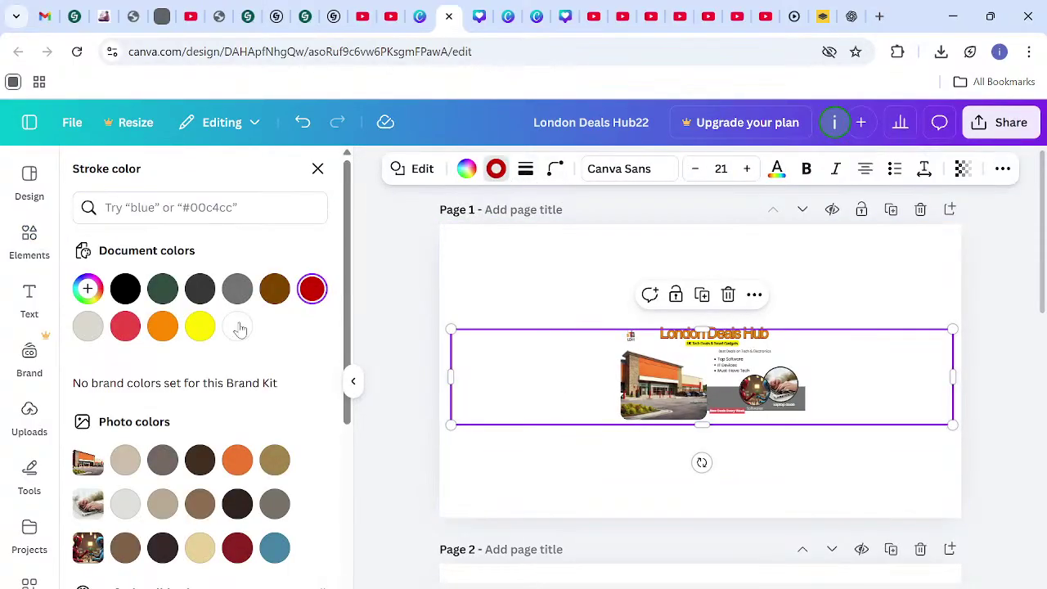
{"action": "left_click", "coordinate": [200, 289]}
{"action": "key", "text": "Escape"}
{"action": "key", "text": "Escape"}
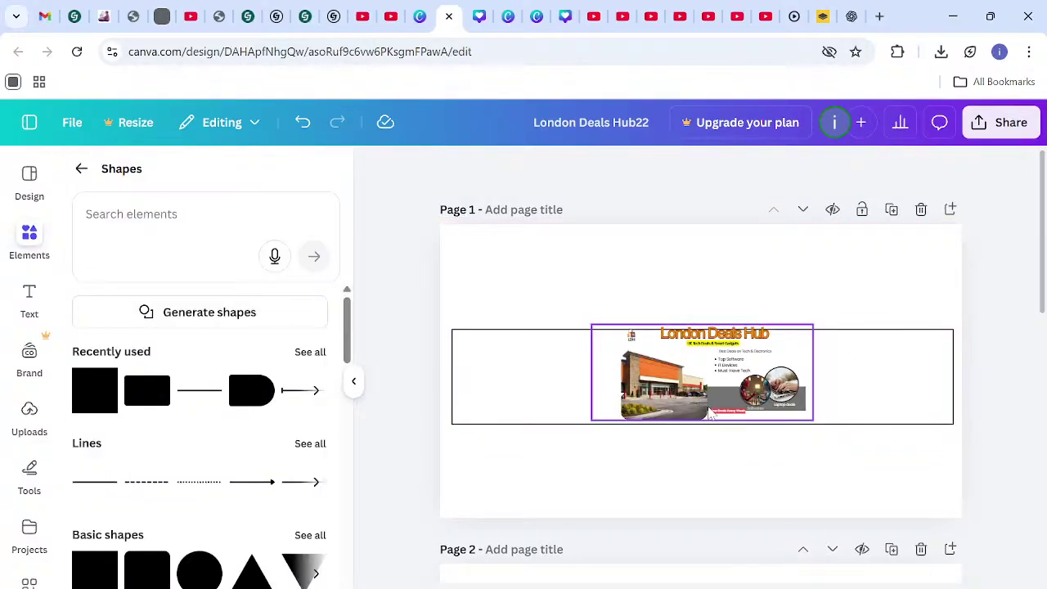
Step: Move the outlined box down below the London Deals Hub artwork
{"action": "left_click", "coordinate": [652, 458]}
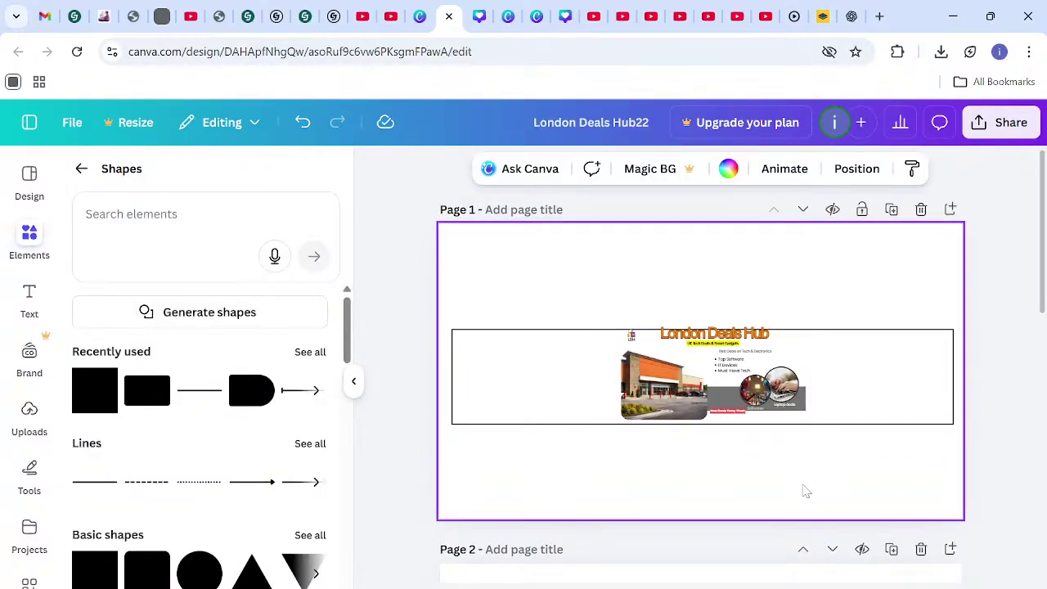
{"action": "left_click_drag", "start_coordinate": [874, 393], "coordinate": [897, 398]}
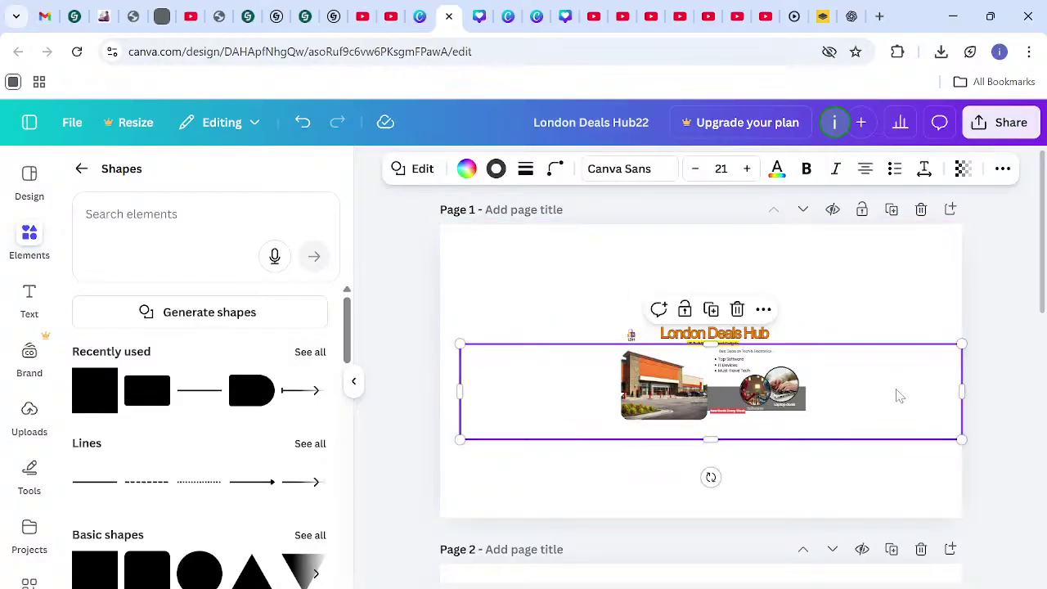
{"action": "left_click", "coordinate": [909, 375]}
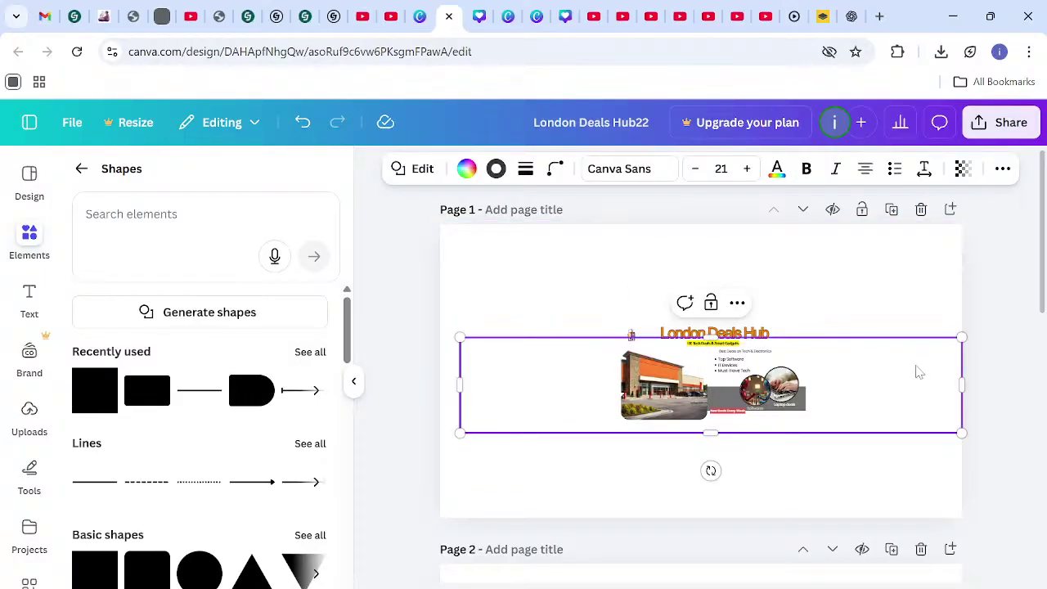
{"action": "left_click_drag", "start_coordinate": [919, 365], "coordinate": [858, 503]}
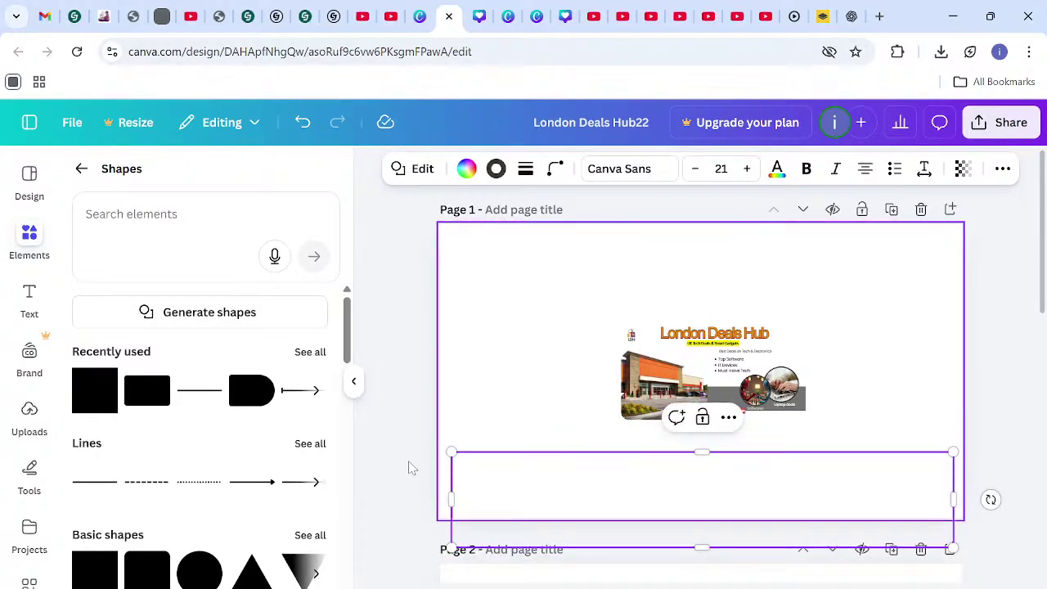
Step: Move the dark-outlined box back behind the artwork and extend its bottom edge slightly
{"action": "left_click_drag", "start_coordinate": [689, 492], "coordinate": [698, 370]}
{"action": "left_click", "coordinate": [698, 369]}
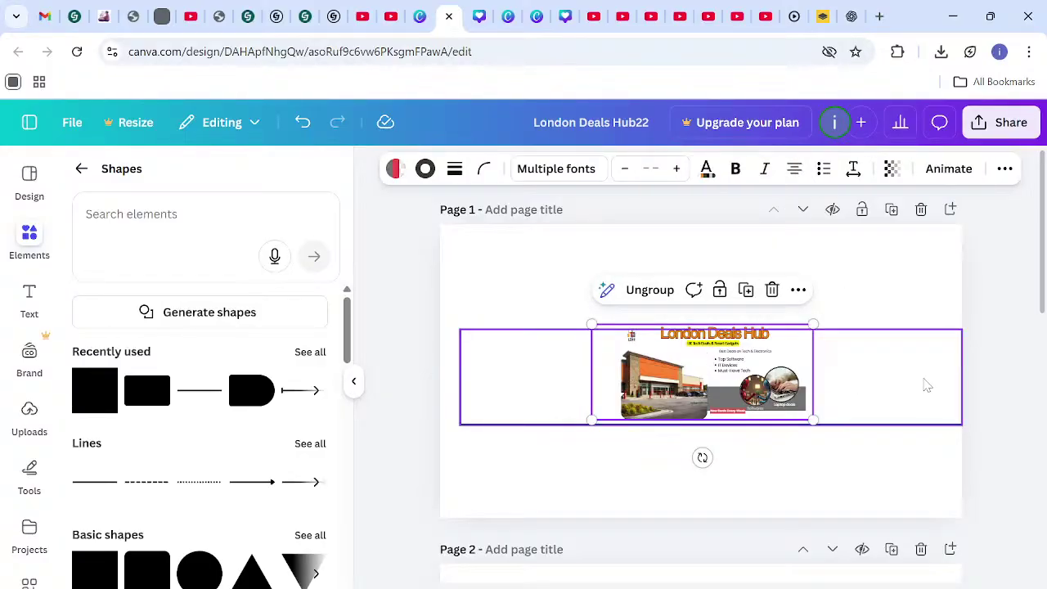
{"action": "left_click", "coordinate": [927, 386]}
{"action": "left_click", "coordinate": [539, 497]}
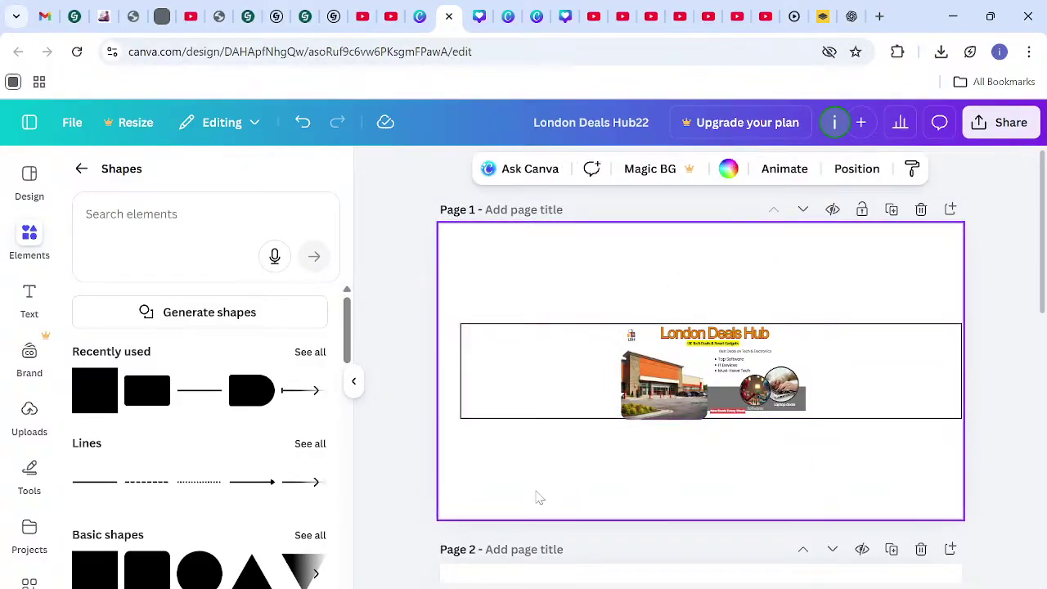
{"action": "left_click", "coordinate": [861, 383]}
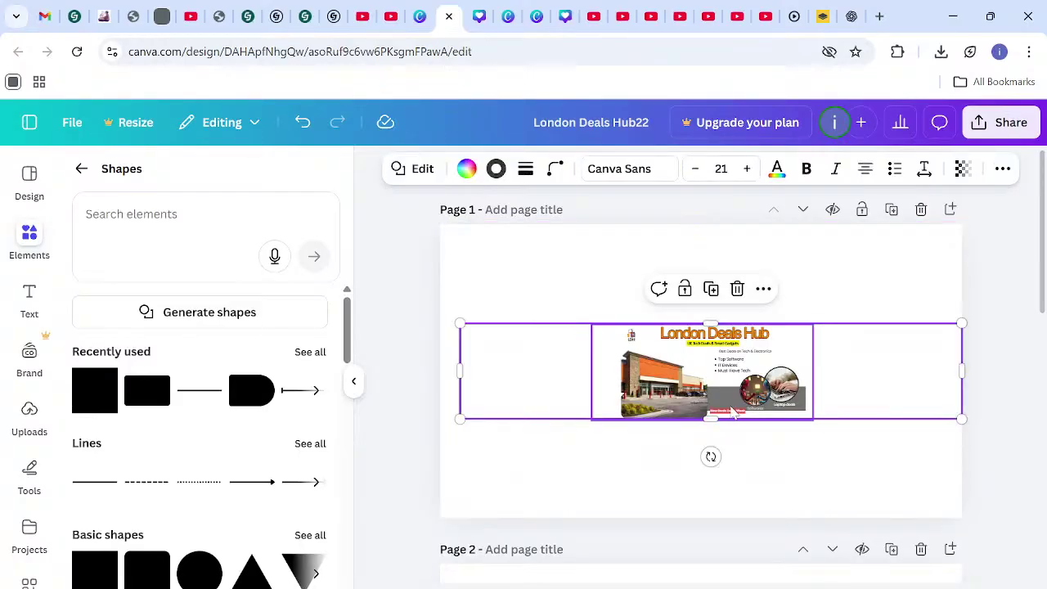
{"action": "left_click_drag", "start_coordinate": [710, 419], "coordinate": [710, 427]}
Step: Trim the box's left and right edges to about 1,835 × 414 px and centre the artwork
{"action": "left_click", "coordinate": [897, 283]}
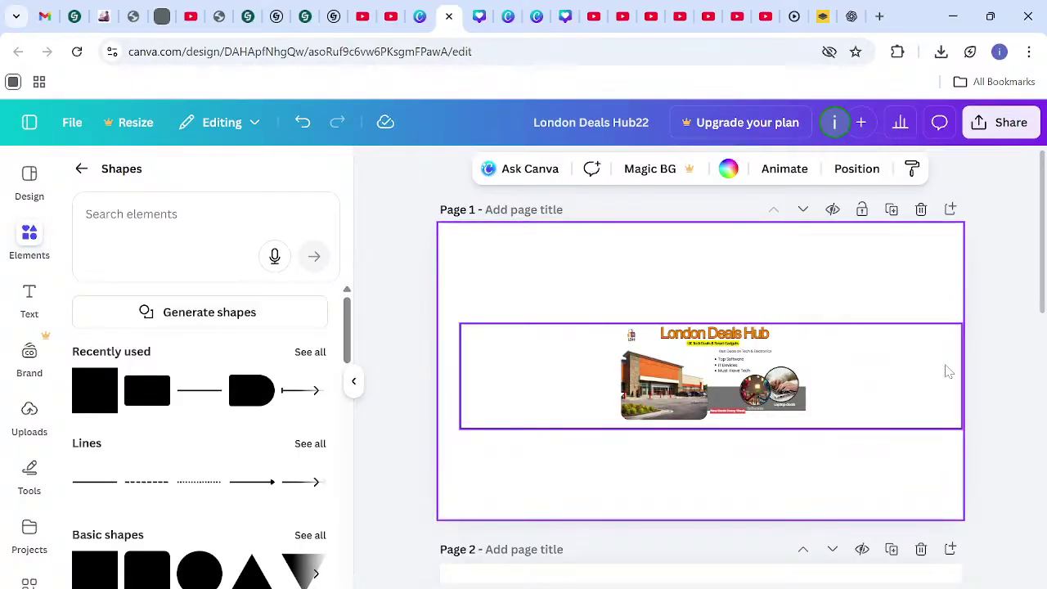
{"action": "left_click", "coordinate": [947, 382]}
{"action": "left_click_drag", "start_coordinate": [961, 375], "coordinate": [947, 380]}
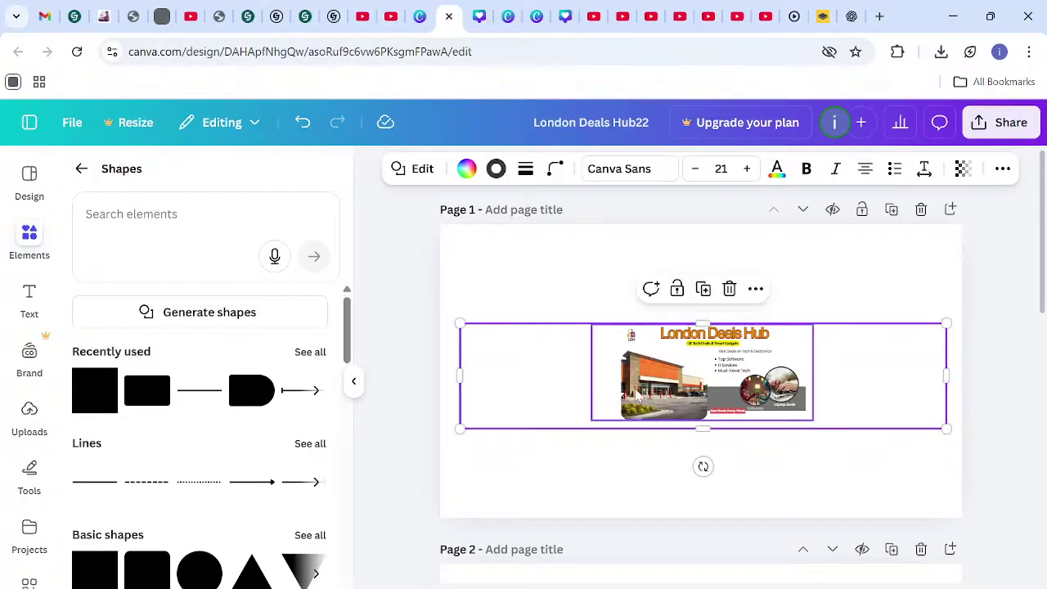
{"action": "left_click_drag", "start_coordinate": [466, 370], "coordinate": [482, 362]}
{"action": "left_click", "coordinate": [821, 499]}
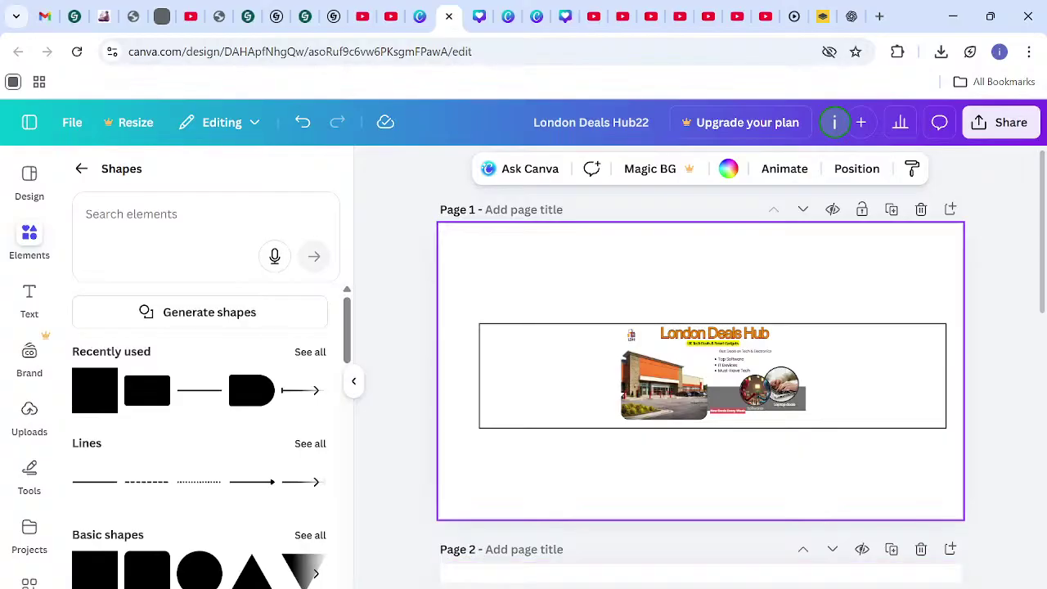
{"action": "left_click", "coordinate": [740, 364]}
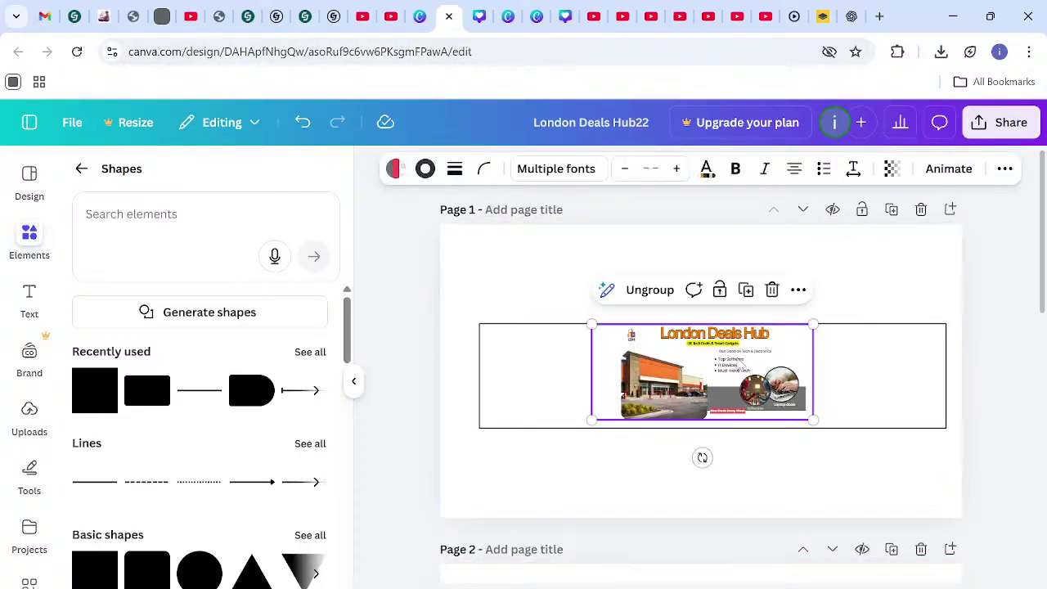
{"action": "left_click_drag", "start_coordinate": [741, 365], "coordinate": [742, 370]}
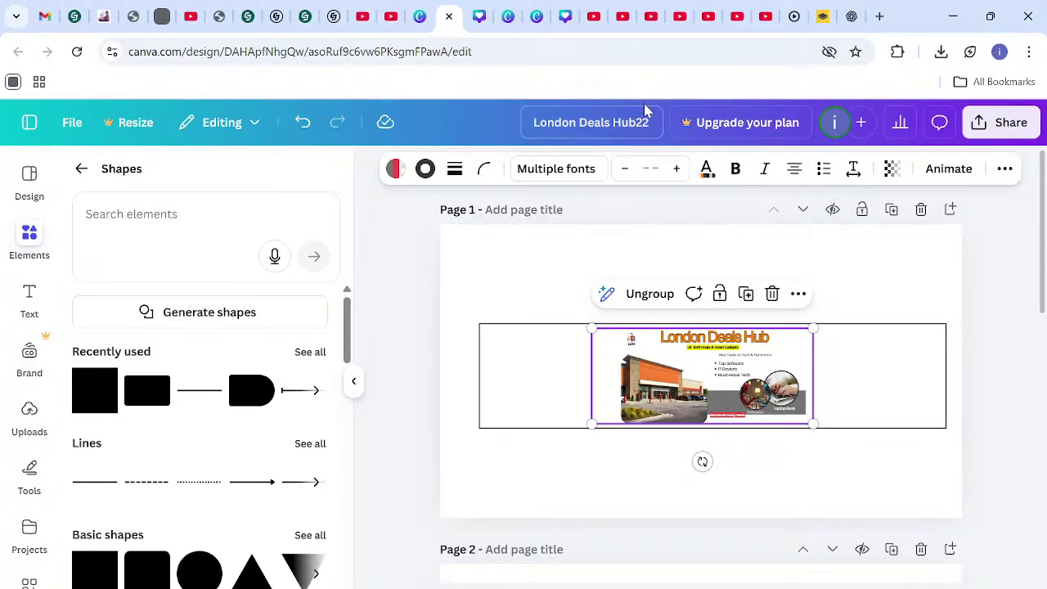
Step: Rename the design to London Deals Hub223 and download only Page 1 as a PNG
{"action": "left_click", "coordinate": [645, 120]}
{"action": "type", "text": "3"}
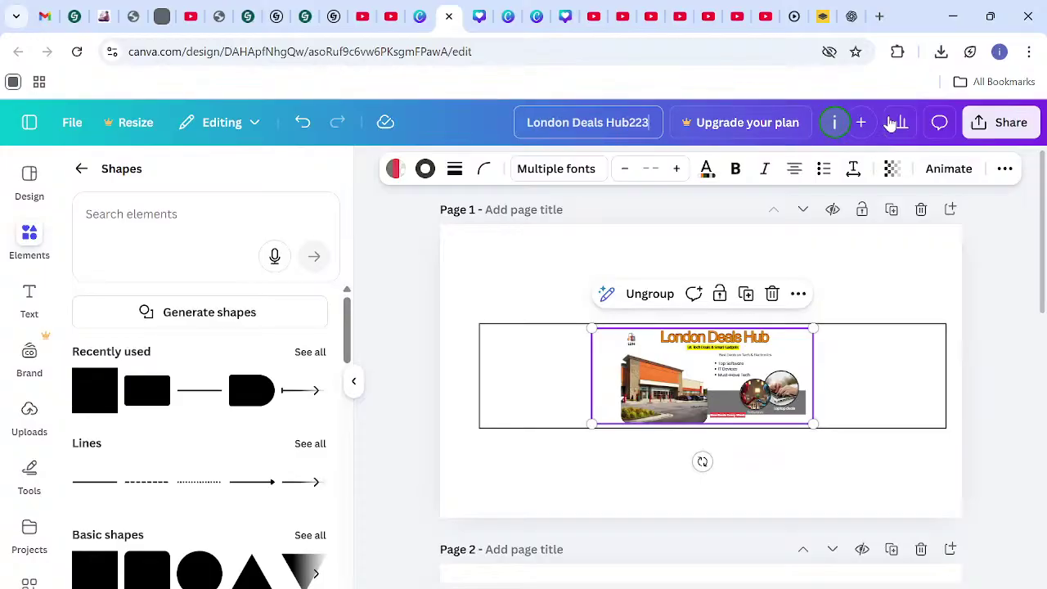
{"action": "left_click", "coordinate": [1012, 122]}
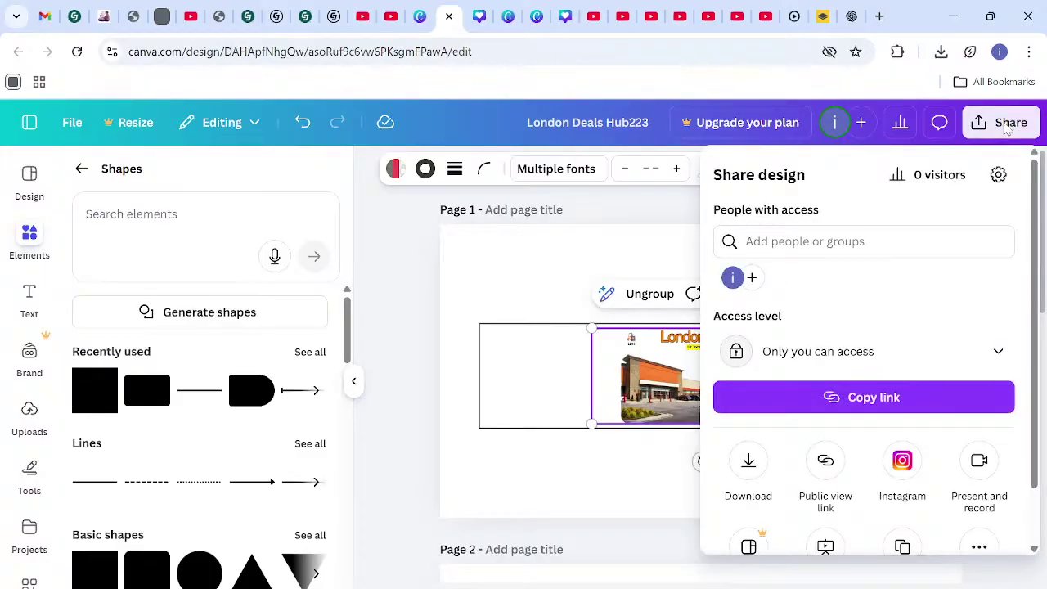
{"action": "left_click", "coordinate": [748, 461]}
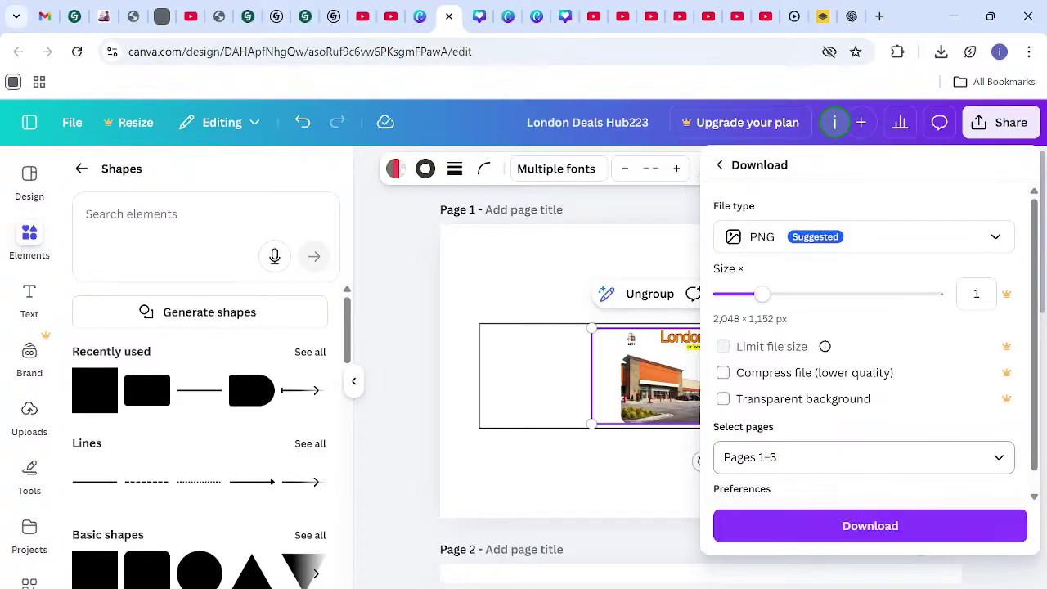
{"action": "left_click", "coordinate": [1003, 460]}
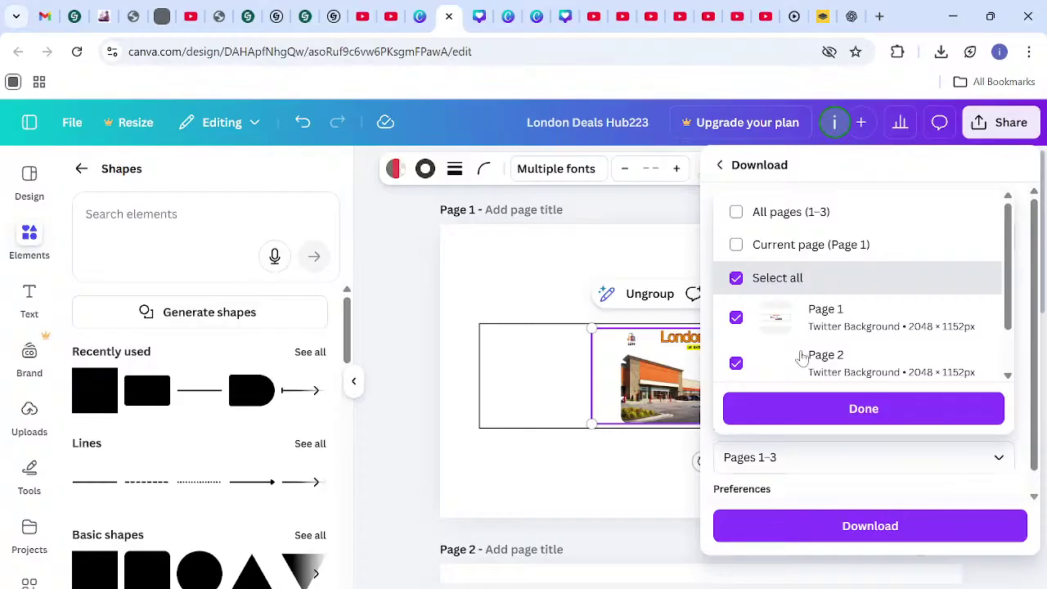
{"action": "left_click", "coordinate": [737, 241]}
{"action": "left_click", "coordinate": [810, 416]}
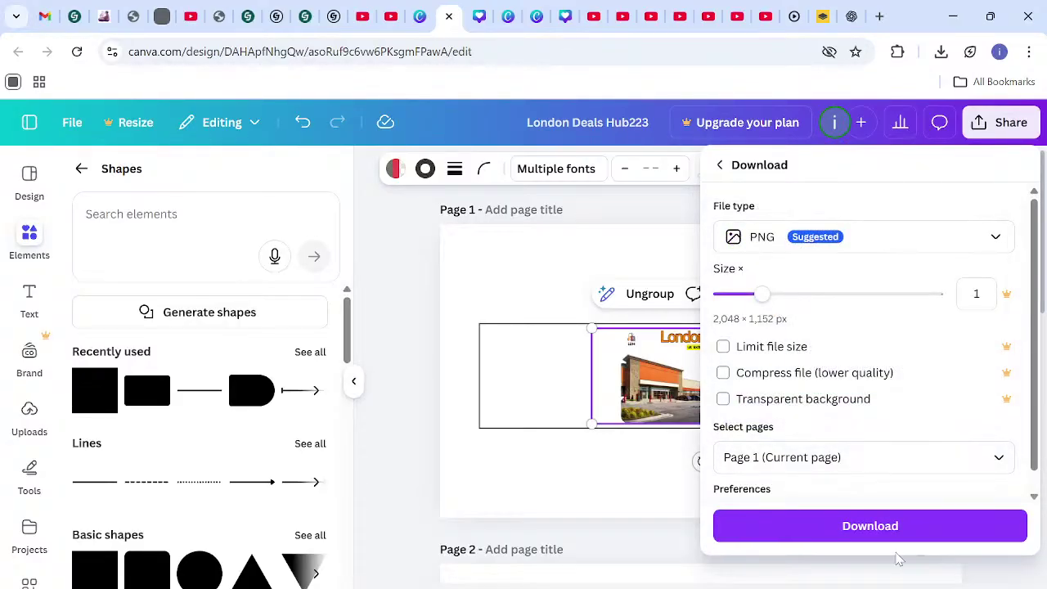
{"action": "left_click", "coordinate": [882, 528]}
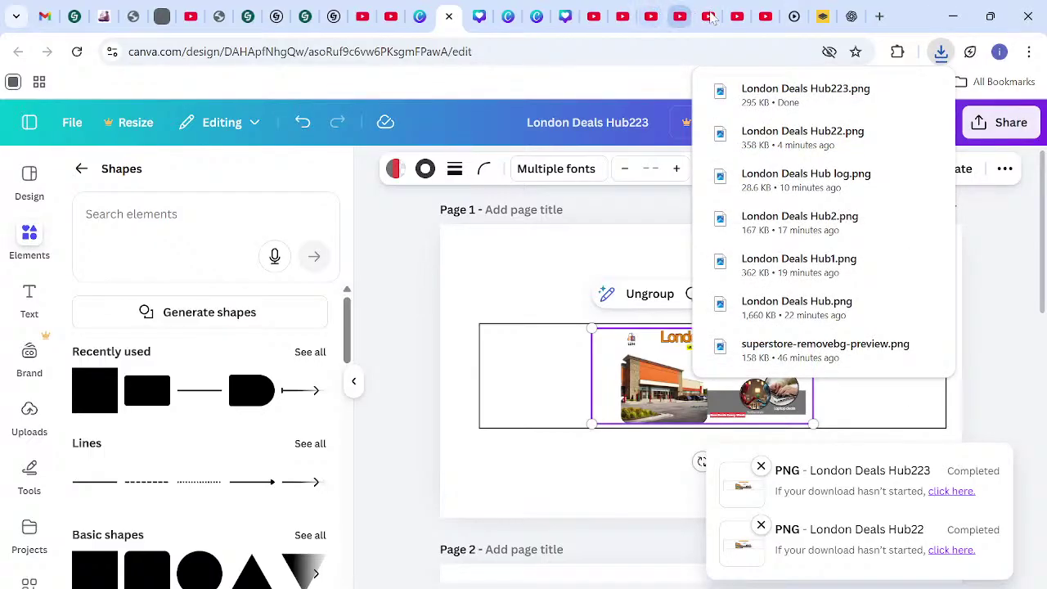
{"action": "left_click", "coordinate": [767, 16]}
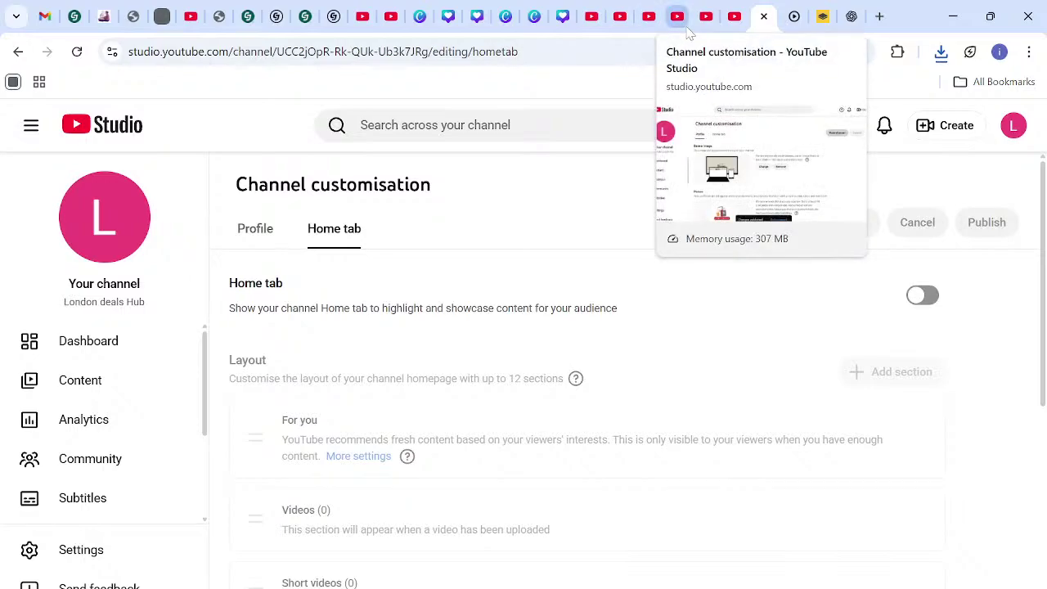
Step: Load London Deals Hub223.png into the banner crop preview, then cancel without applying it
{"action": "left_click", "coordinate": [740, 16]}
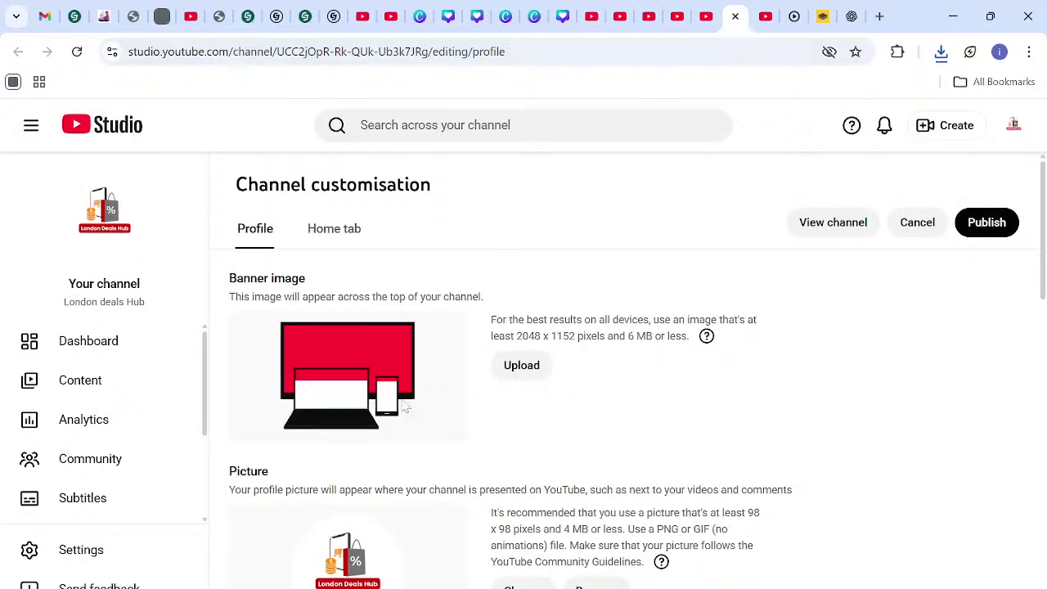
{"action": "left_click", "coordinate": [522, 368]}
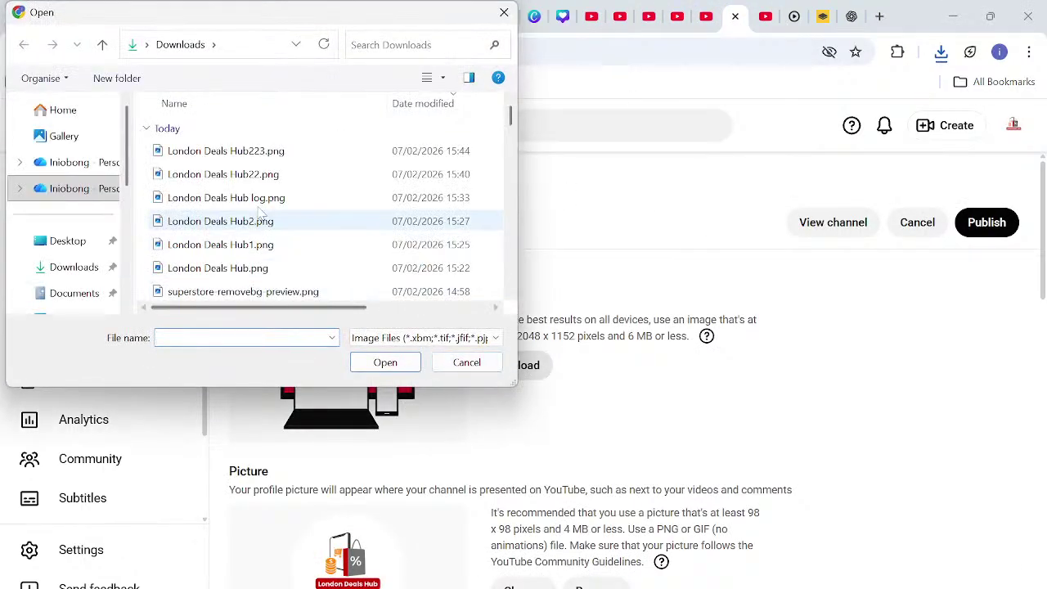
{"action": "left_click", "coordinate": [245, 152]}
{"action": "left_click", "coordinate": [385, 362]}
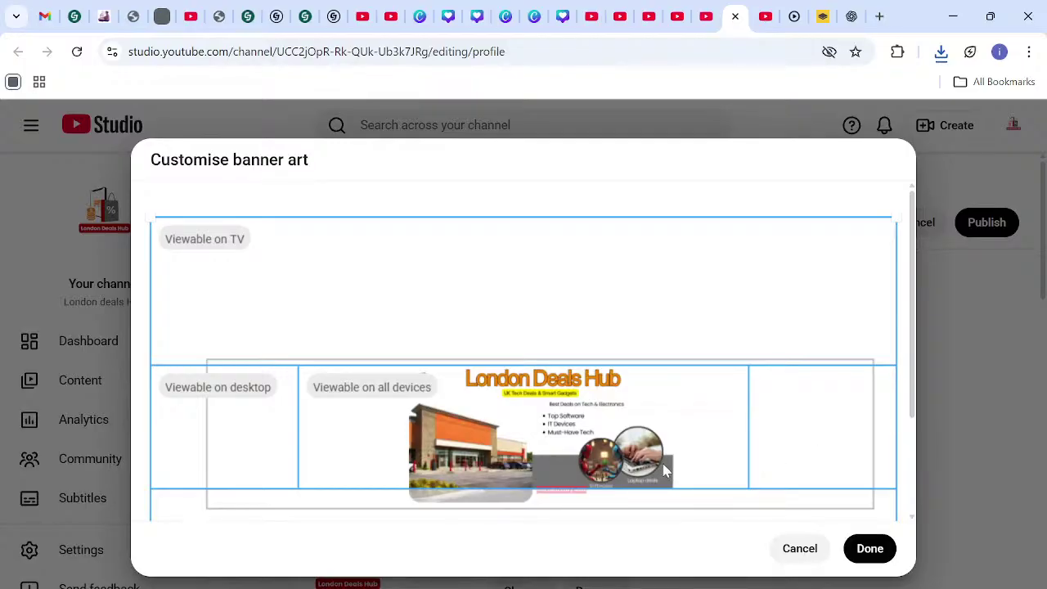
{"action": "left_click", "coordinate": [783, 555]}
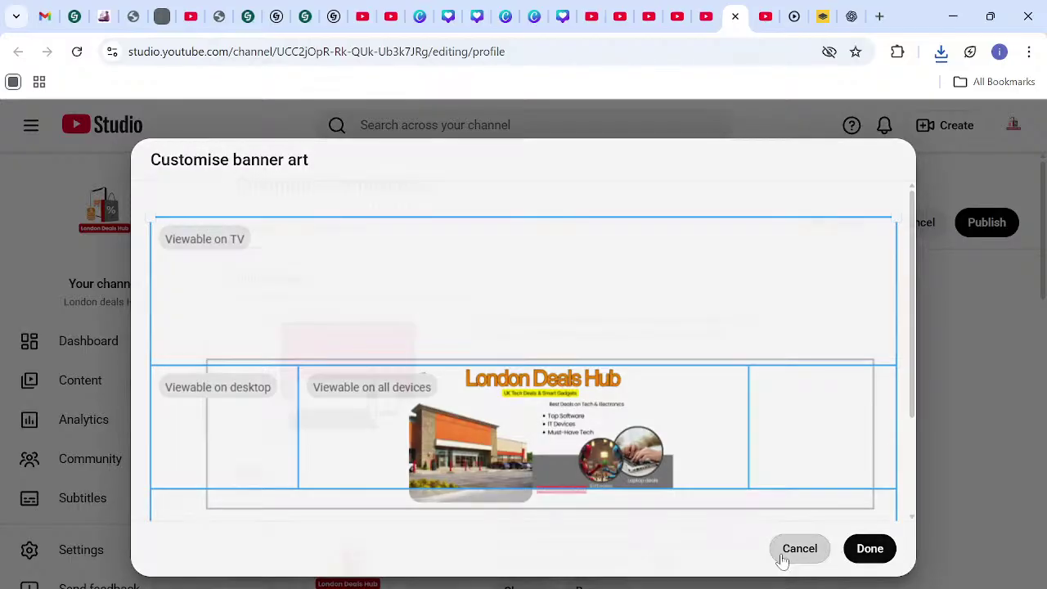
Step: Close the empty 2560 × 114 px design and return to the London Deals Hub223 design
{"action": "left_click", "coordinate": [534, 17]}
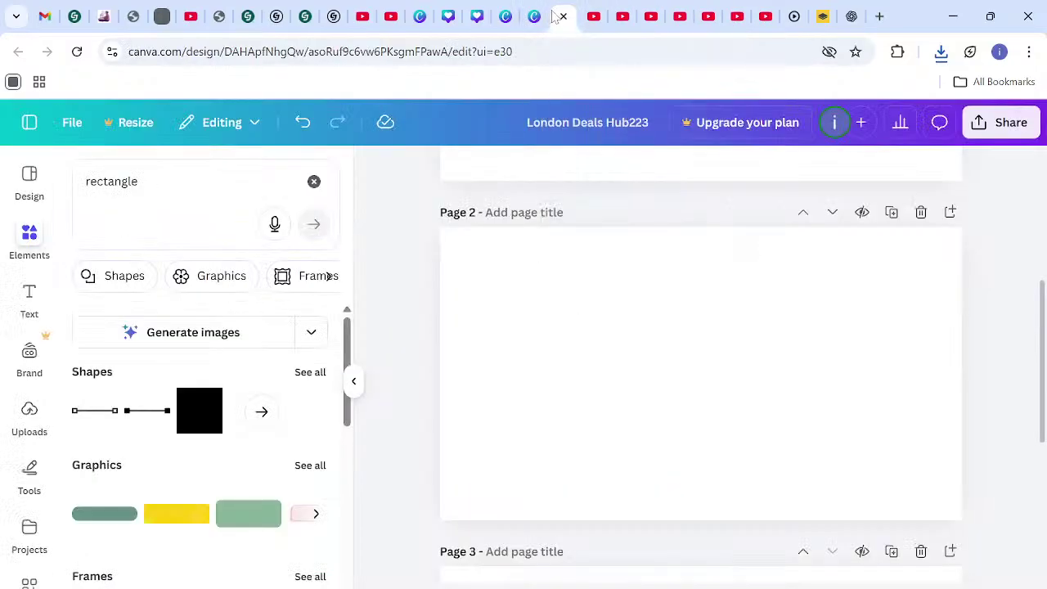
{"action": "left_click", "coordinate": [505, 16]}
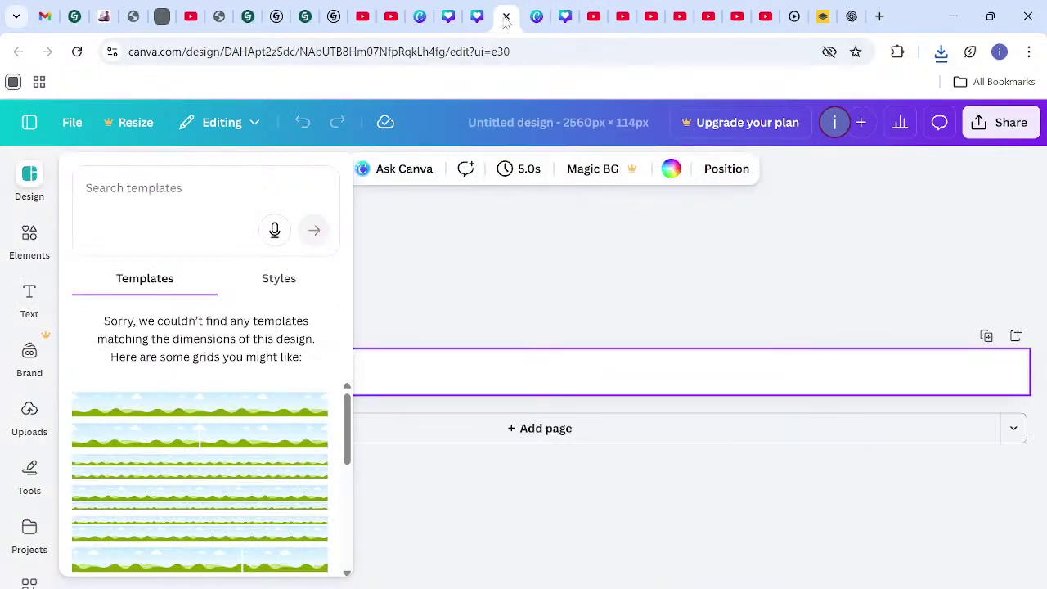
{"action": "left_click", "coordinate": [506, 16]}
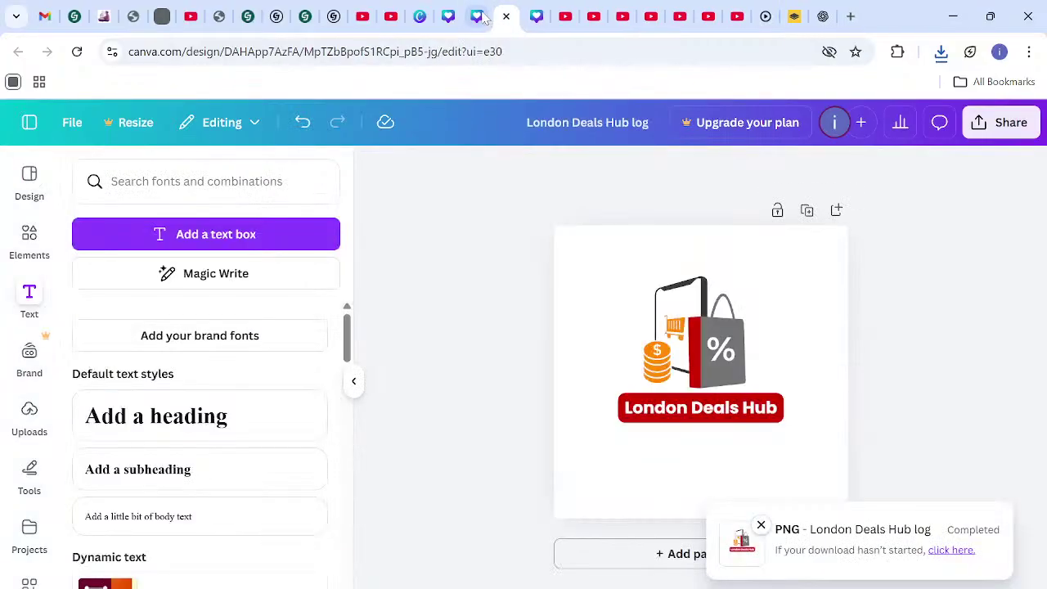
{"action": "left_click", "coordinate": [478, 17]}
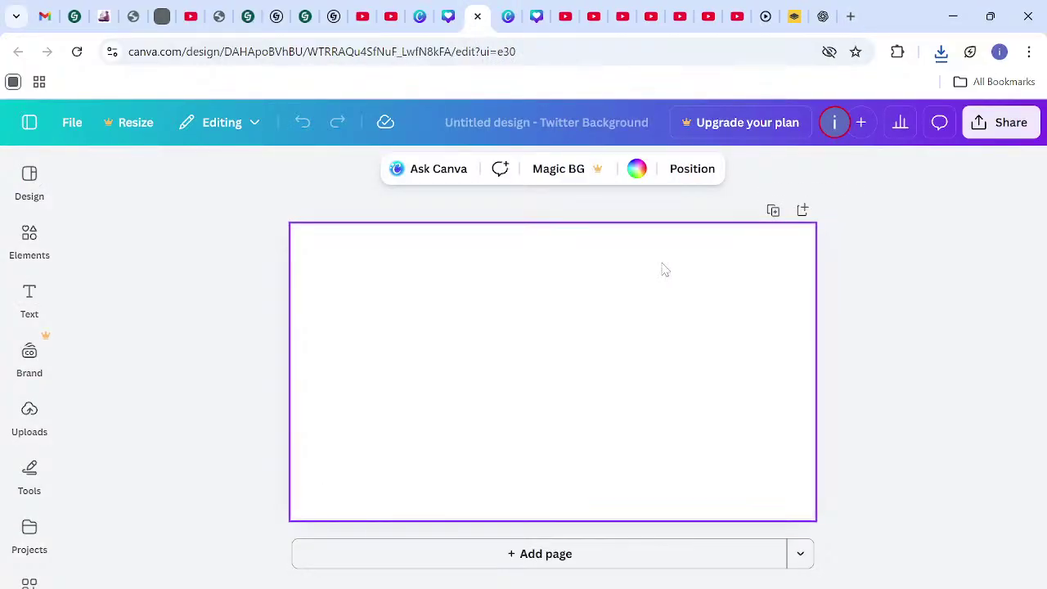
{"action": "key", "text": "ctrl+shift+Tab"}
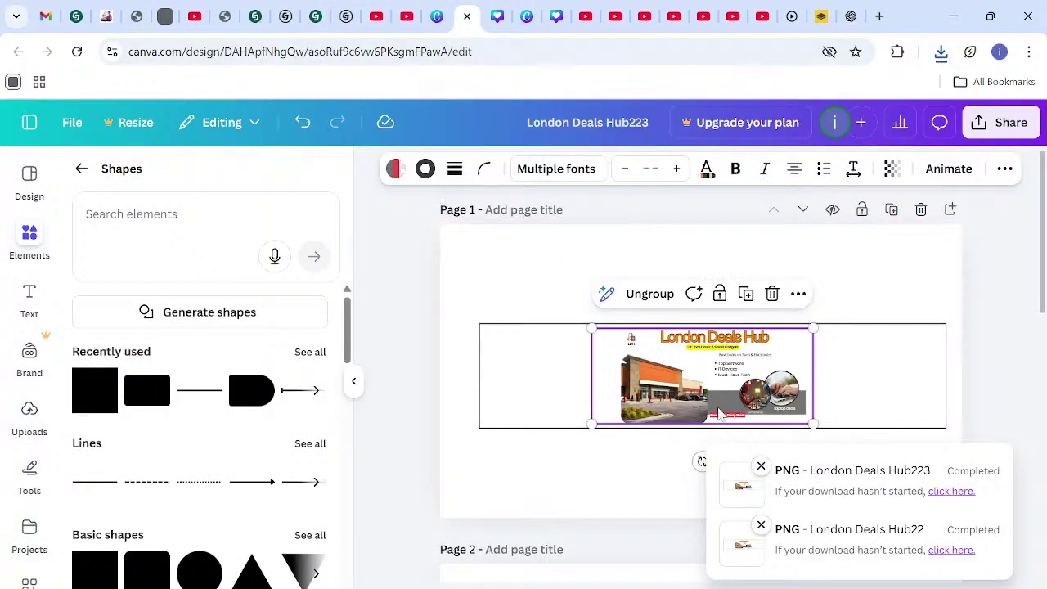
Step: Shrink the outlined frame, and make the banner group slightly smaller, centred on the page
{"action": "left_click", "coordinate": [531, 276]}
{"action": "left_click", "coordinate": [495, 391]}
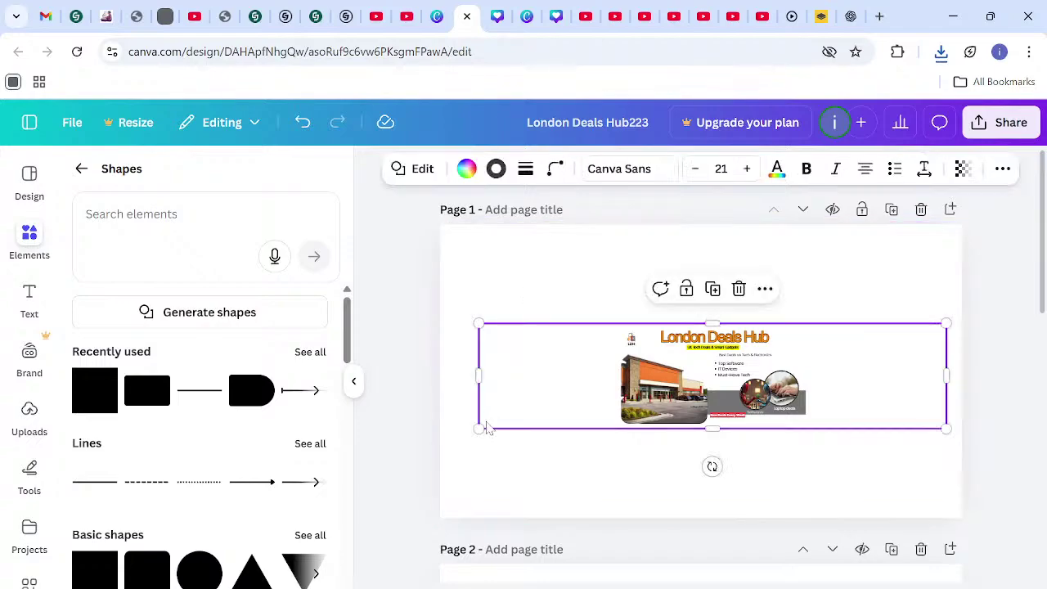
{"action": "left_click_drag", "start_coordinate": [480, 428], "coordinate": [554, 400]}
{"action": "left_click_drag", "start_coordinate": [877, 380], "coordinate": [802, 390]}
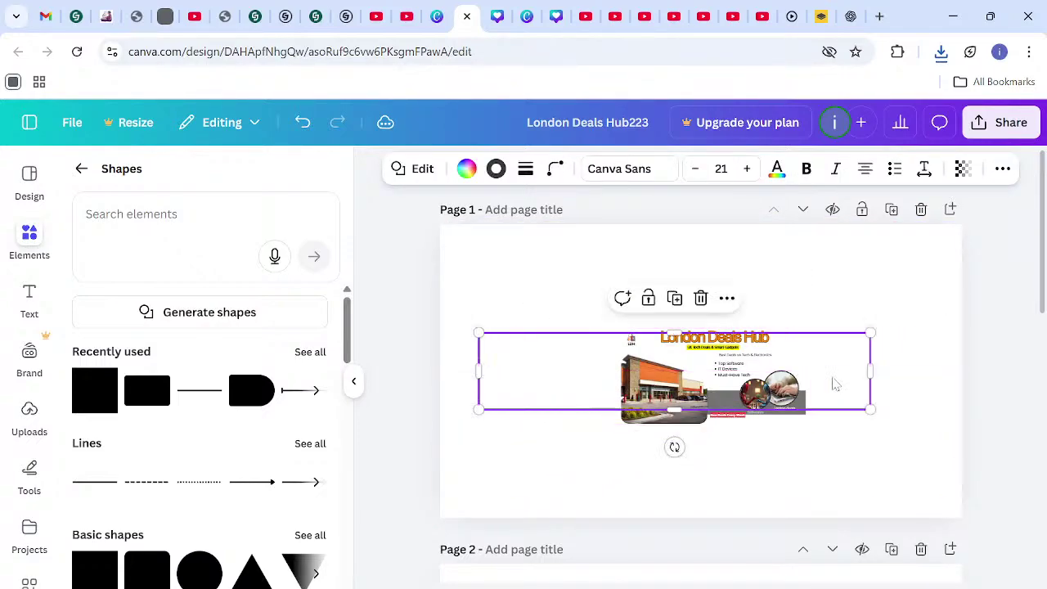
{"action": "left_click", "coordinate": [663, 415]}
{"action": "left_click_drag", "start_coordinate": [591, 424], "coordinate": [643, 402]}
{"action": "left_click_drag", "start_coordinate": [732, 365], "coordinate": [689, 366]}
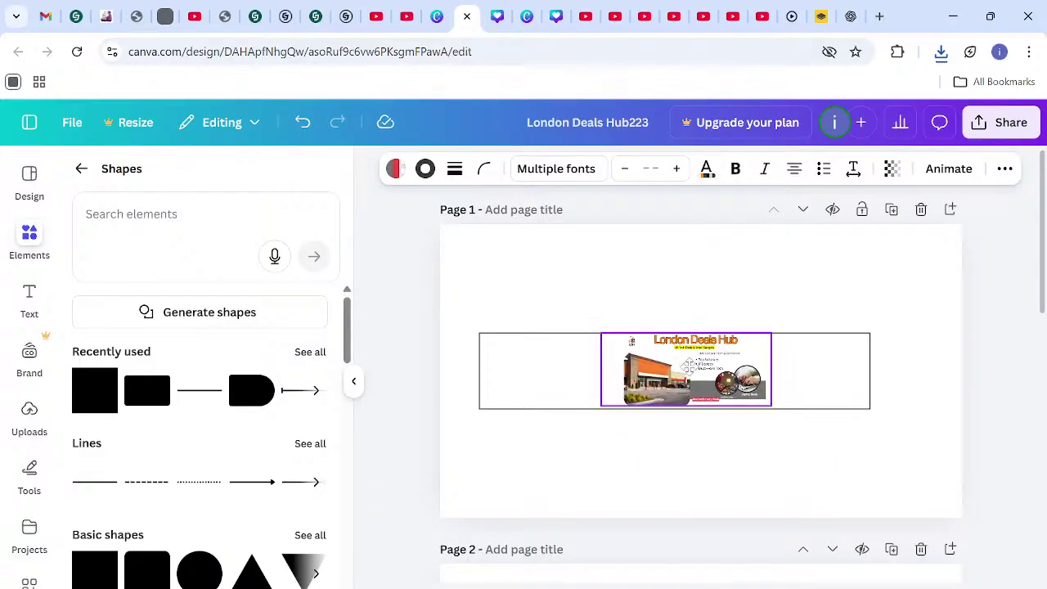
Step: Trim the frame's left and right edges to the banner, about 708 × 302 px, aligned centrally
{"action": "left_click", "coordinate": [818, 466]}
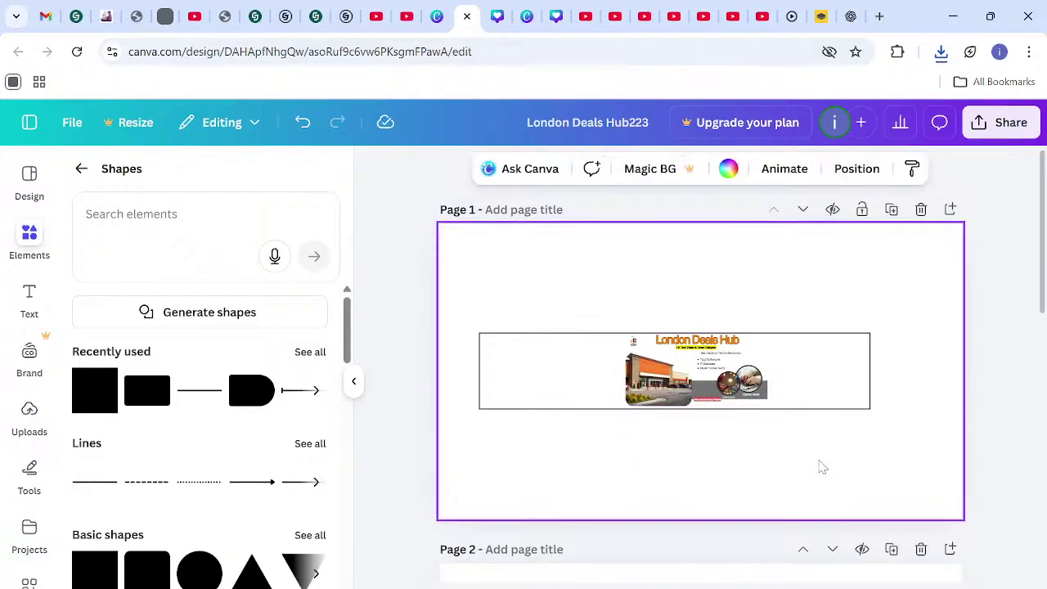
{"action": "left_click_drag", "start_coordinate": [845, 378], "coordinate": [869, 373]}
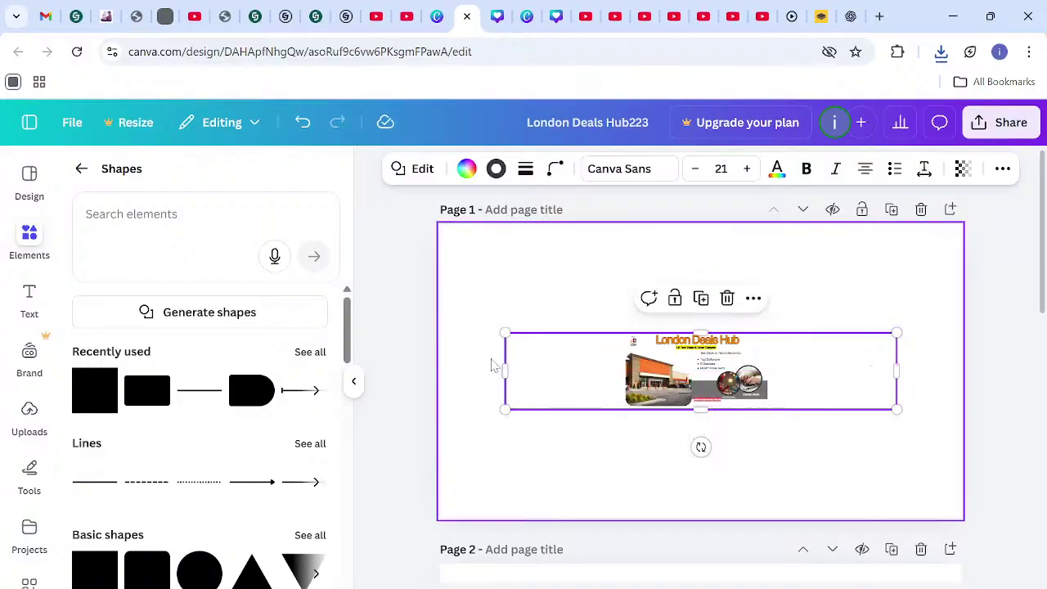
{"action": "left_click_drag", "start_coordinate": [508, 371], "coordinate": [613, 373]}
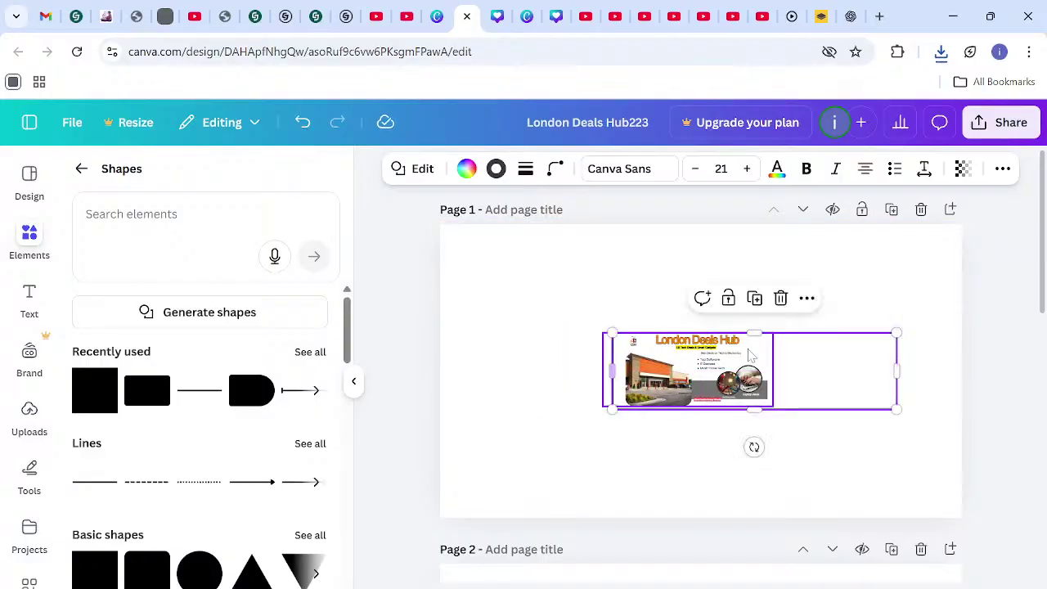
{"action": "left_click_drag", "start_coordinate": [895, 369], "coordinate": [784, 361]}
{"action": "left_click", "coordinate": [762, 445]}
{"action": "left_click", "coordinate": [785, 360]}
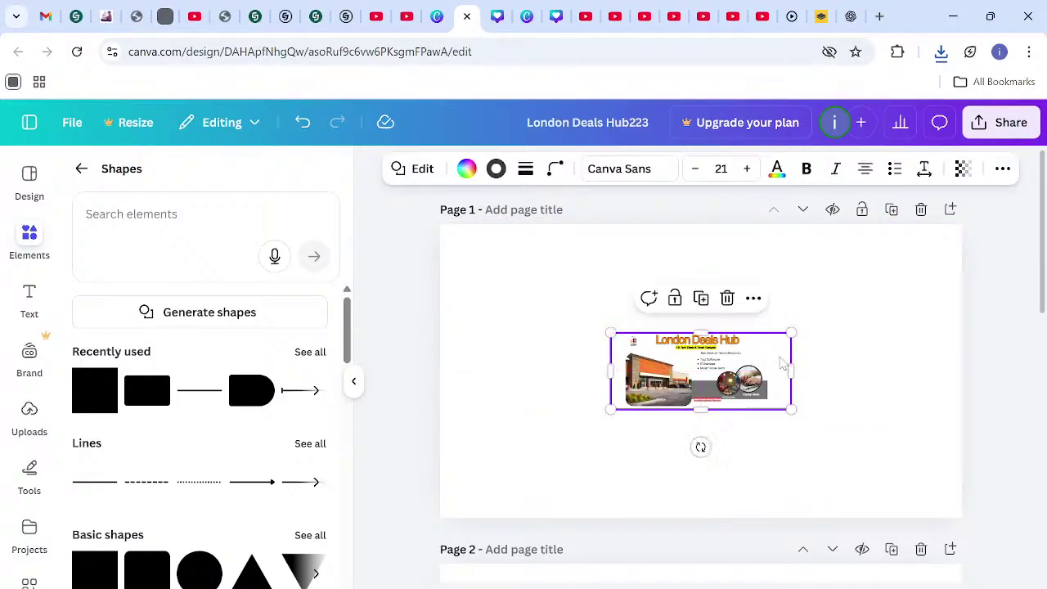
{"action": "left_click", "coordinate": [1019, 311]}
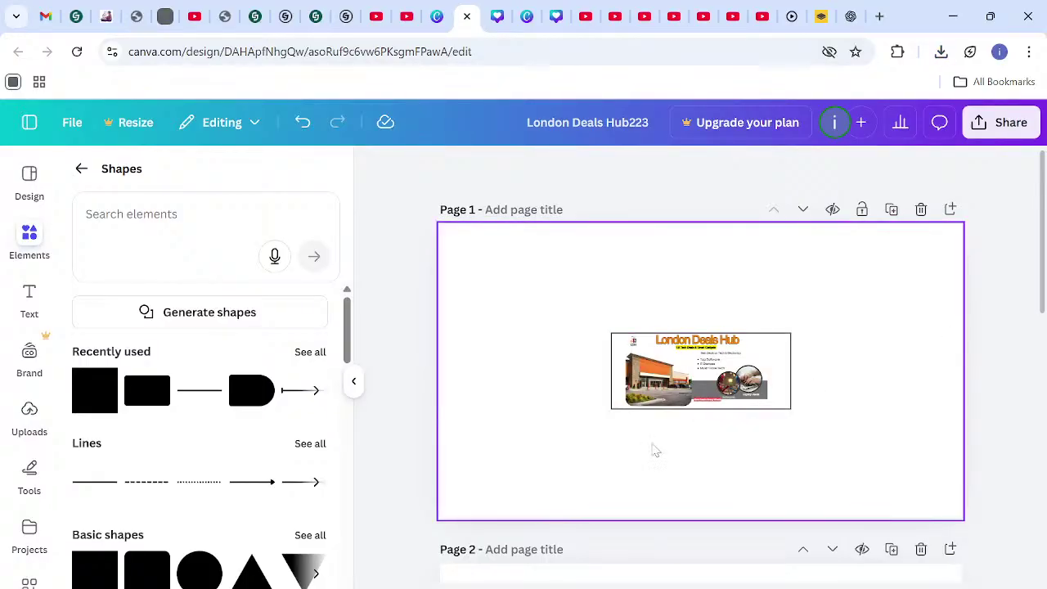
Step: Add a square from Recently used and colour it White
{"action": "left_click", "coordinate": [88, 387]}
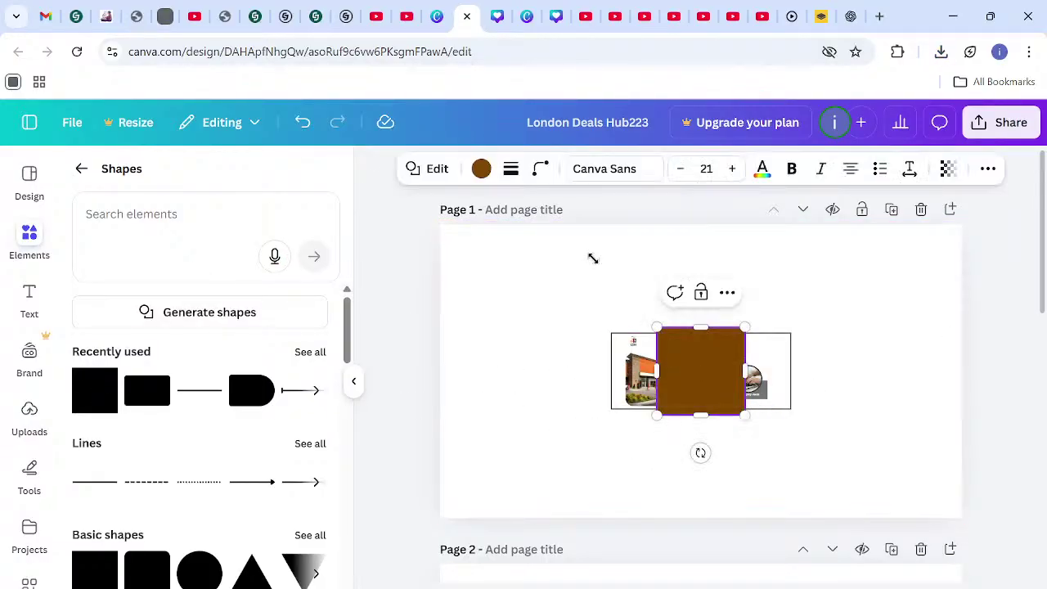
{"action": "left_click", "coordinate": [482, 173]}
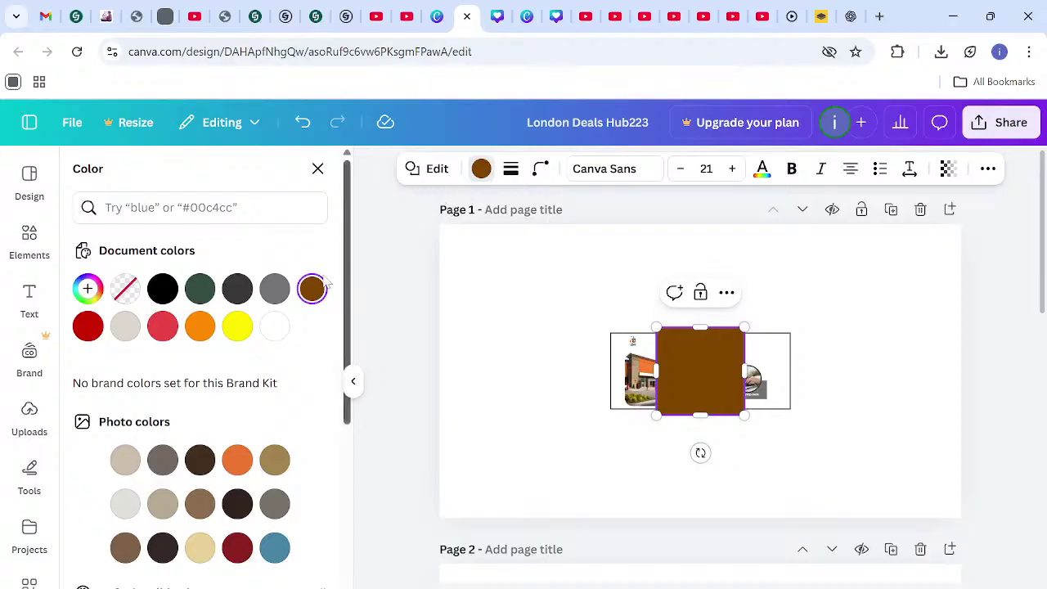
{"action": "left_click", "coordinate": [274, 326]}
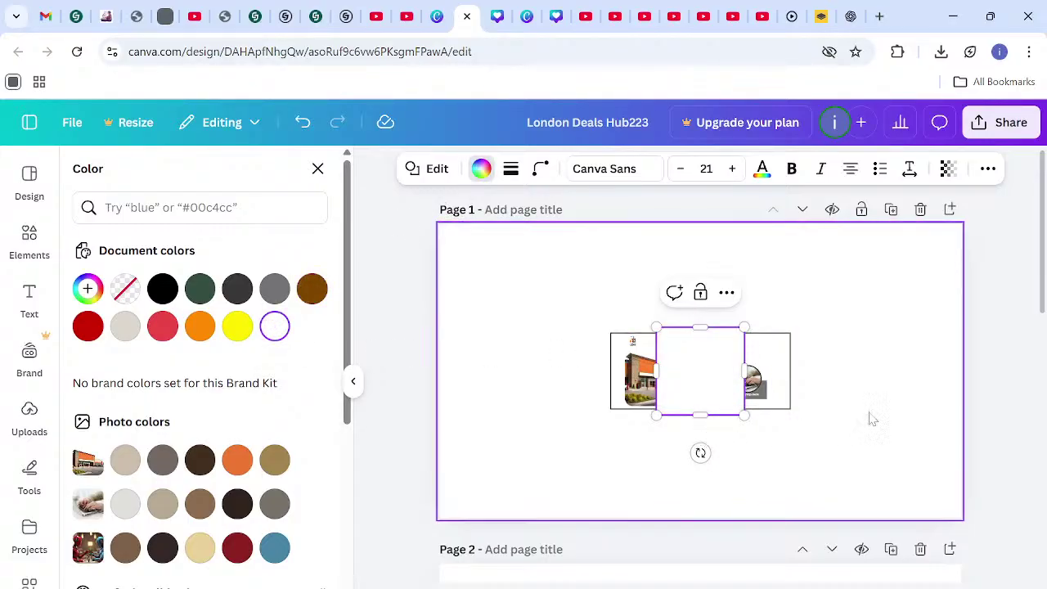
Step: Position the white square just under the banner's bottom edge, then bring up the Share panel
{"action": "left_click", "coordinate": [768, 384]}
{"action": "left_click_drag", "start_coordinate": [703, 366], "coordinate": [699, 443]}
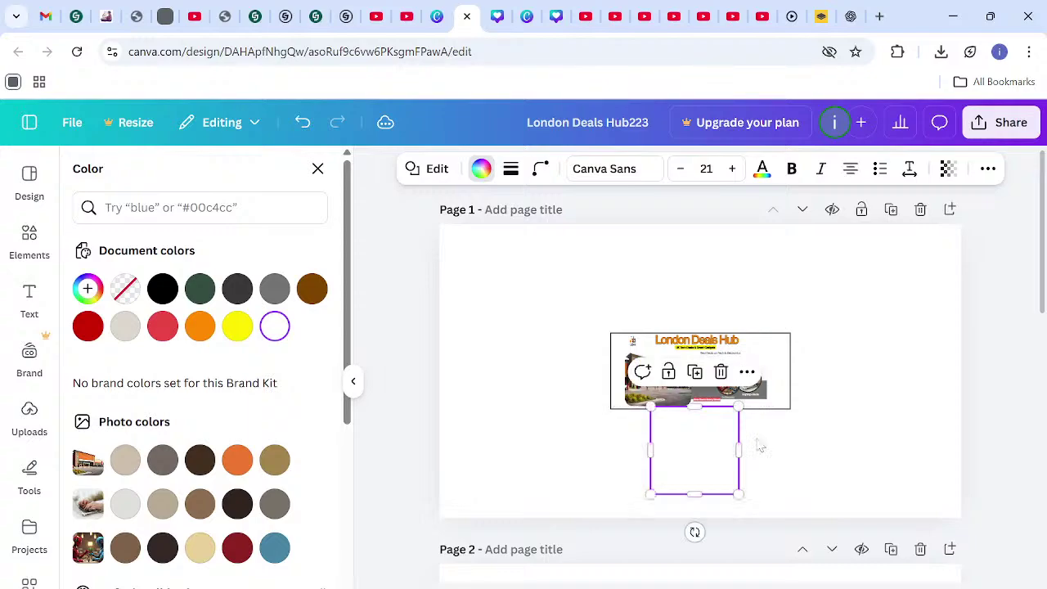
{"action": "left_click", "coordinate": [801, 442]}
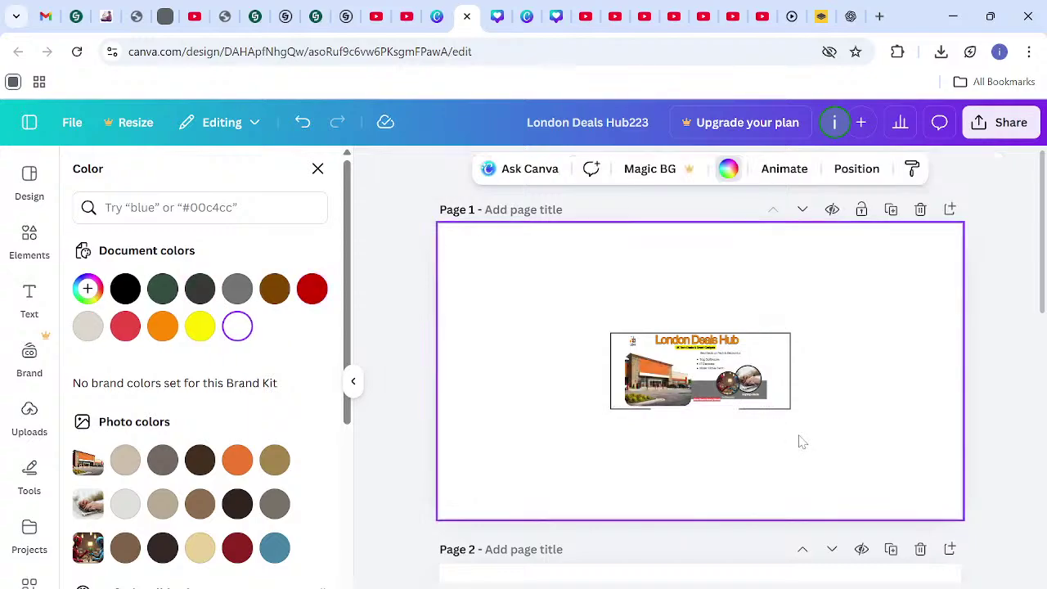
{"action": "left_click", "coordinate": [710, 432]}
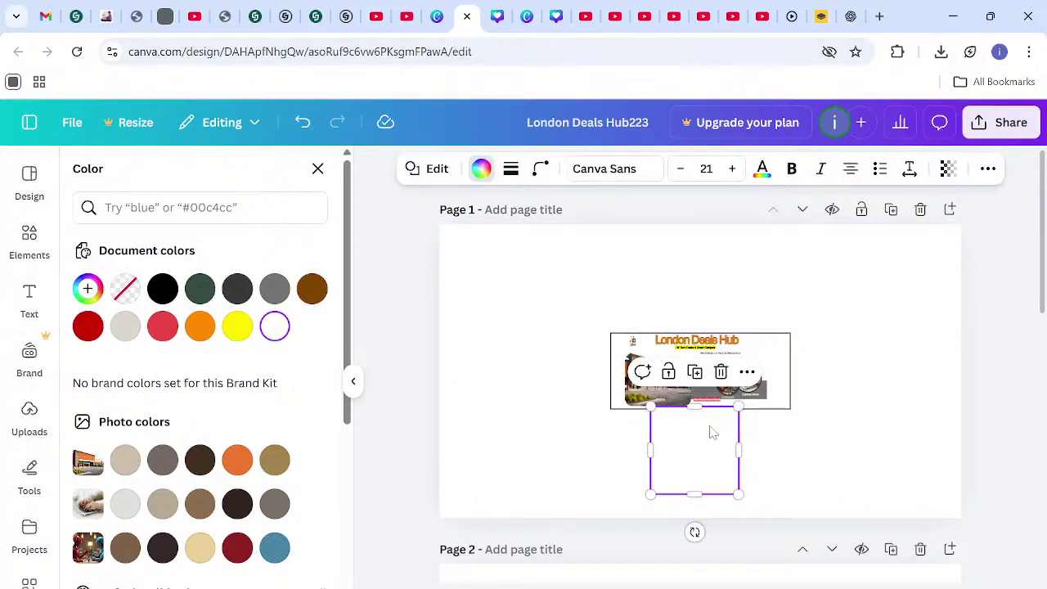
{"action": "left_click_drag", "start_coordinate": [712, 432], "coordinate": [708, 302]}
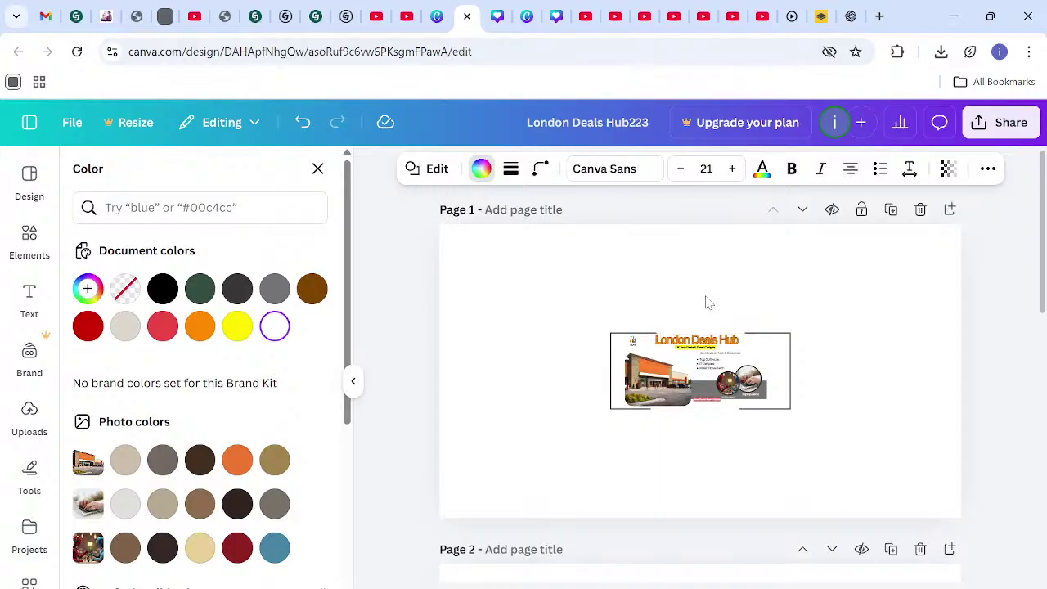
{"action": "left_click", "coordinate": [895, 330]}
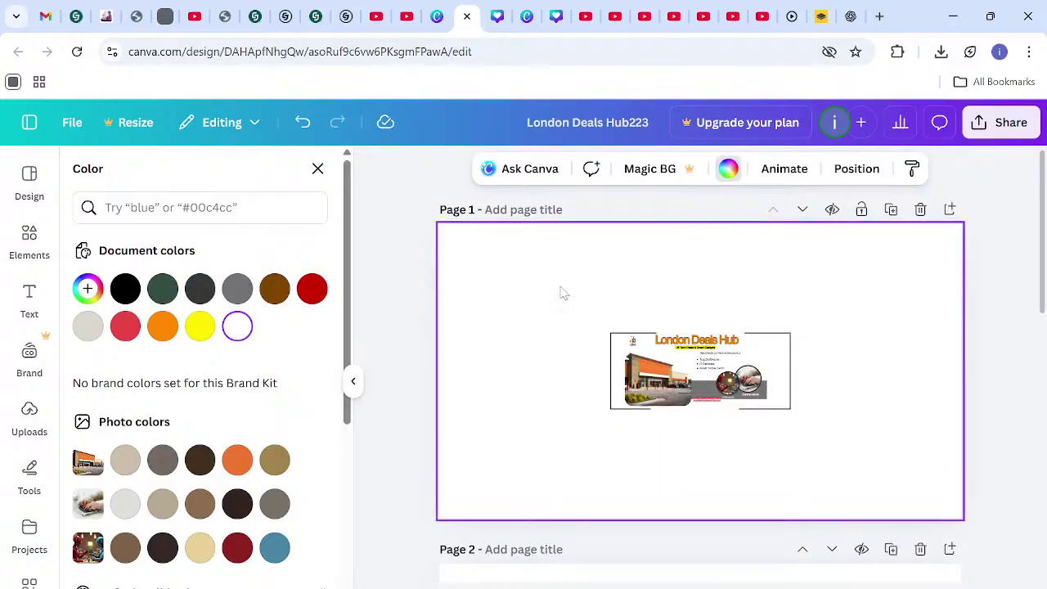
{"action": "left_click", "coordinate": [992, 122]}
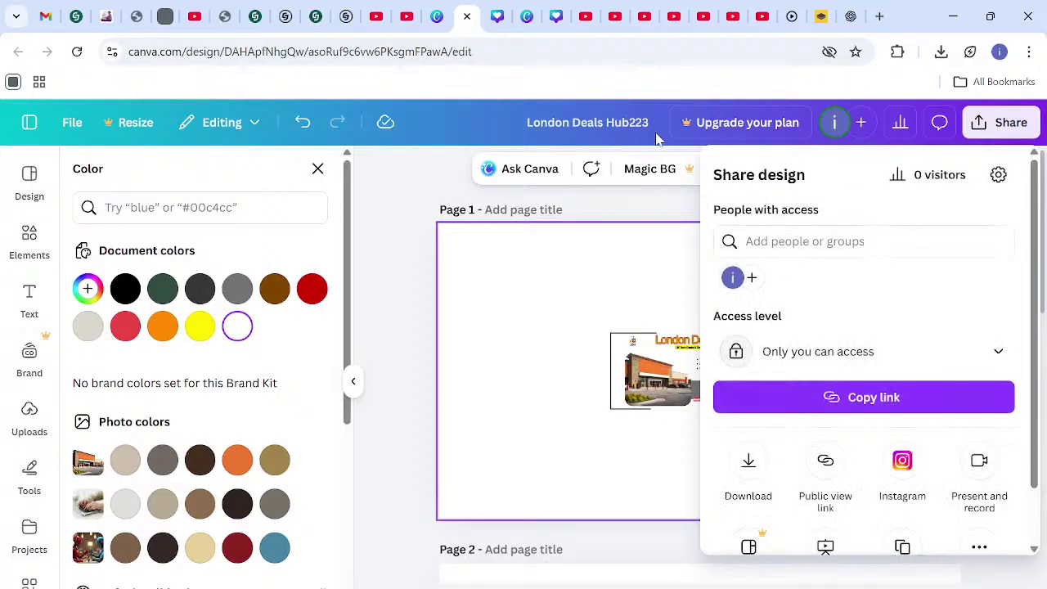
Step: Download London Deals Hub223 as PNG with only Page 1 and Page 3 selected
{"action": "left_click", "coordinate": [748, 463]}
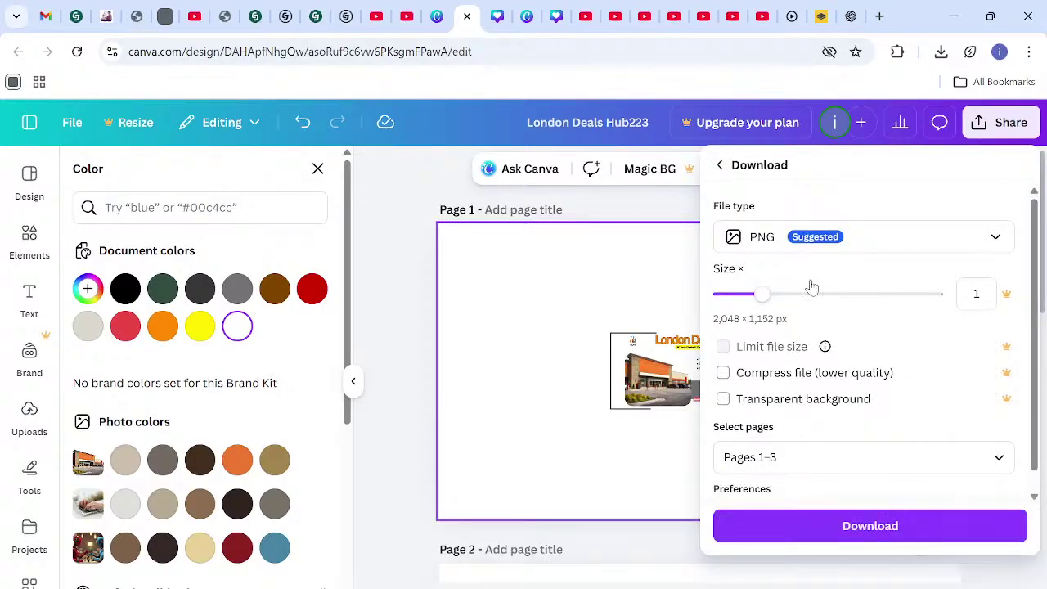
{"action": "left_click", "coordinate": [997, 459]}
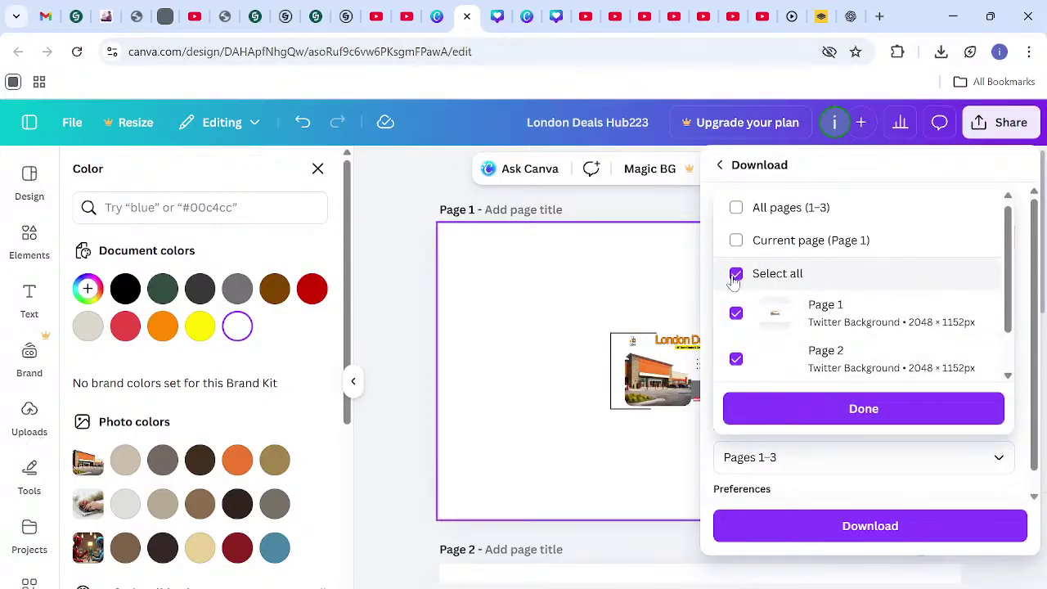
{"action": "left_click", "coordinate": [735, 313]}
{"action": "left_click", "coordinate": [736, 359]}
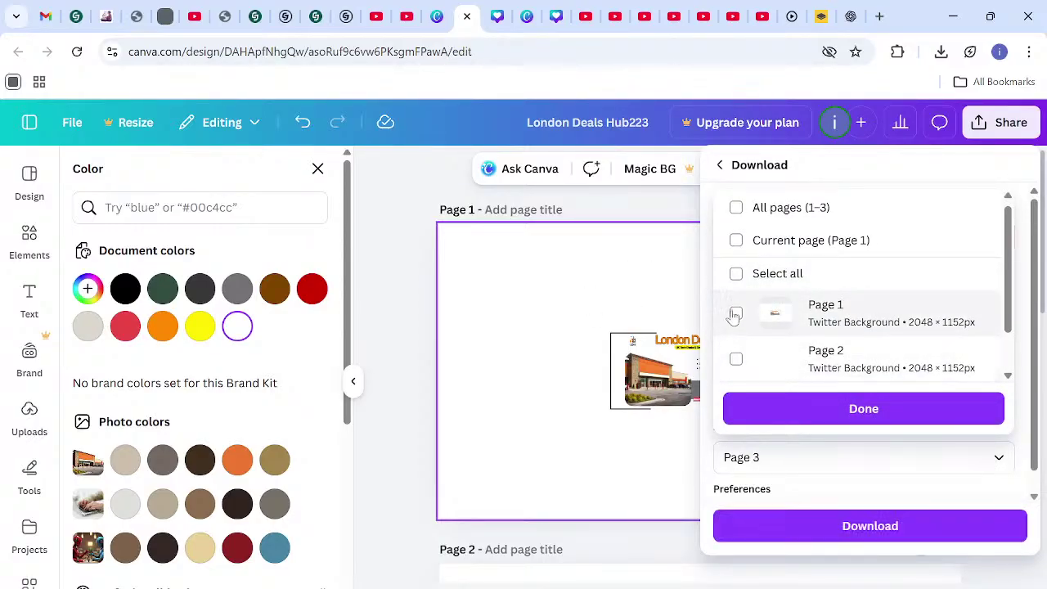
{"action": "left_click", "coordinate": [735, 313]}
{"action": "left_click", "coordinate": [833, 413]}
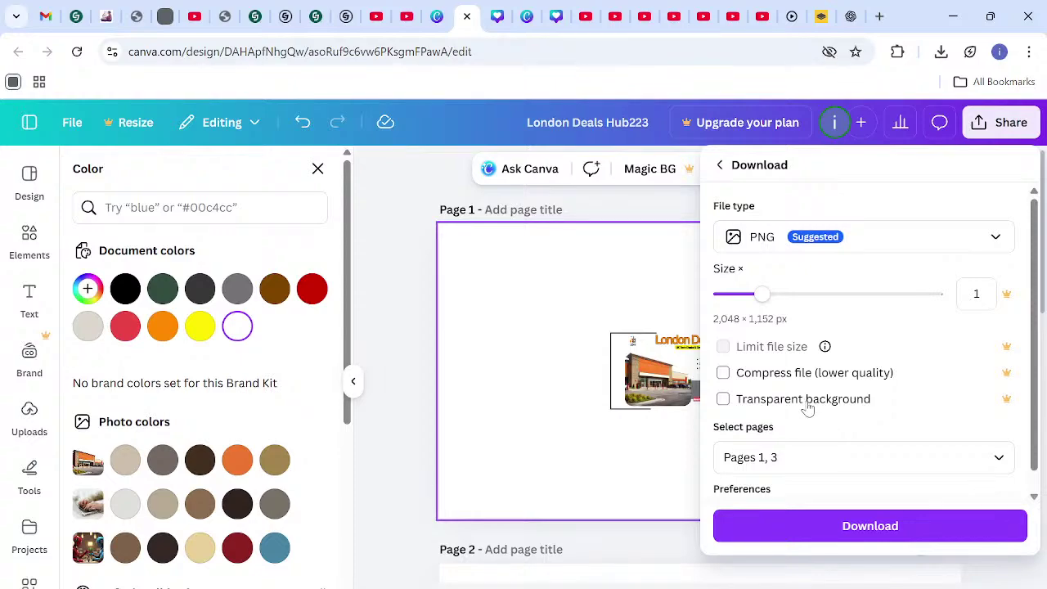
{"action": "left_click", "coordinate": [886, 526]}
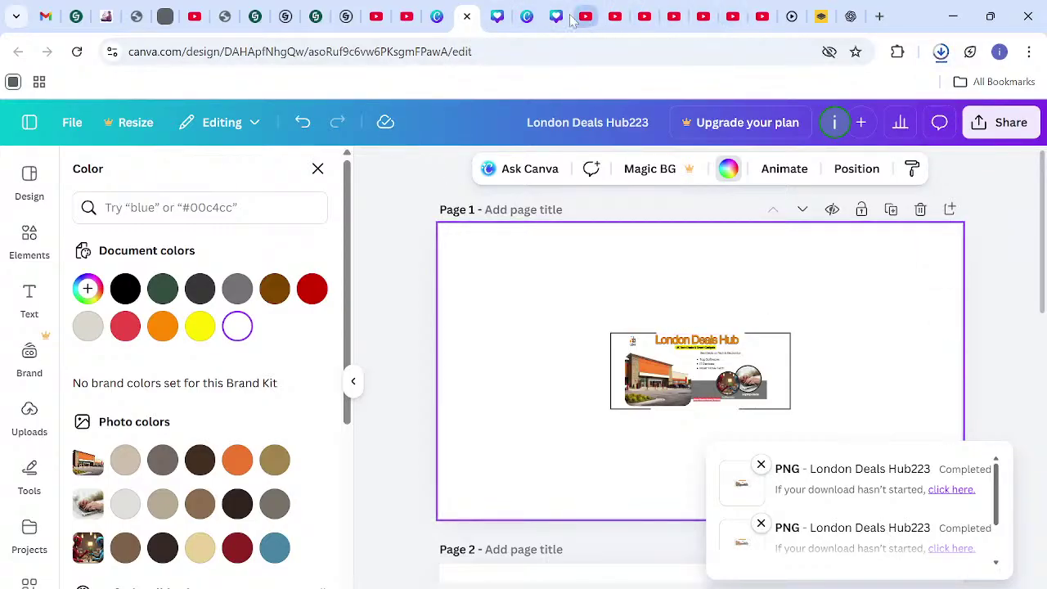
Step: In YouTube Studio, load London Deals Hub223.png as the banner, then cancel the crop preview
{"action": "left_click", "coordinate": [586, 16]}
{"action": "left_click", "coordinate": [522, 284]}
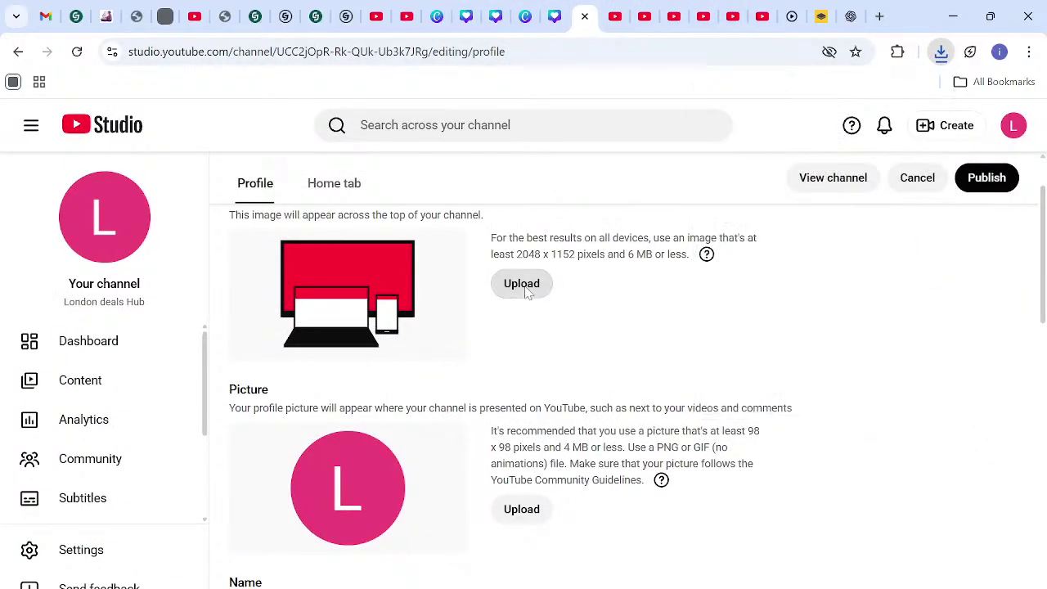
{"action": "left_click", "coordinate": [243, 151]}
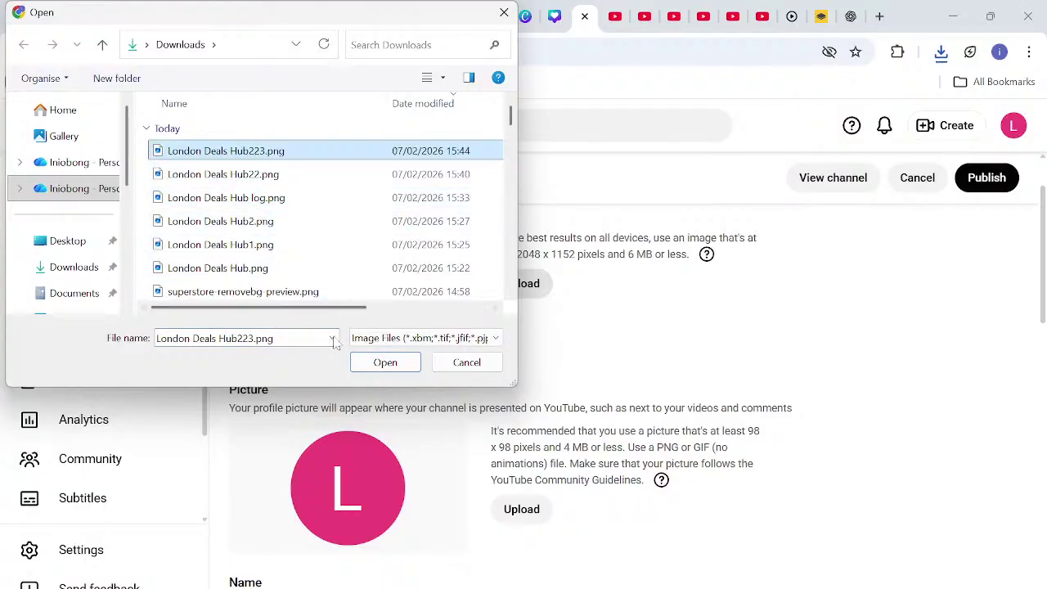
{"action": "left_click", "coordinate": [383, 362]}
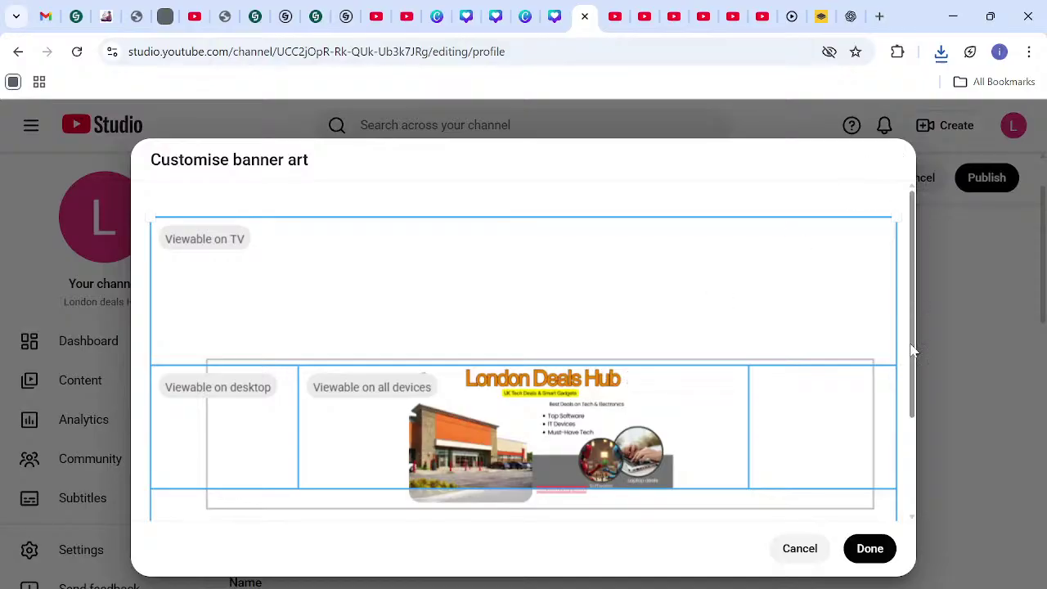
{"action": "left_click", "coordinate": [800, 548]}
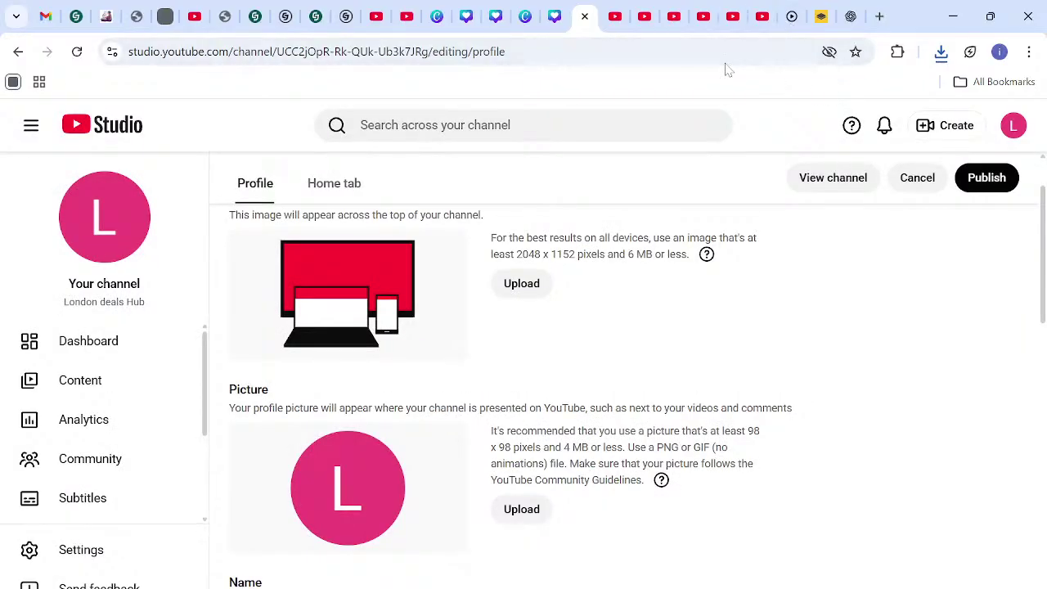
Step: Restart the banner upload with London Deals Hub223.png in the Downloads folder
{"action": "left_click", "coordinate": [495, 284]}
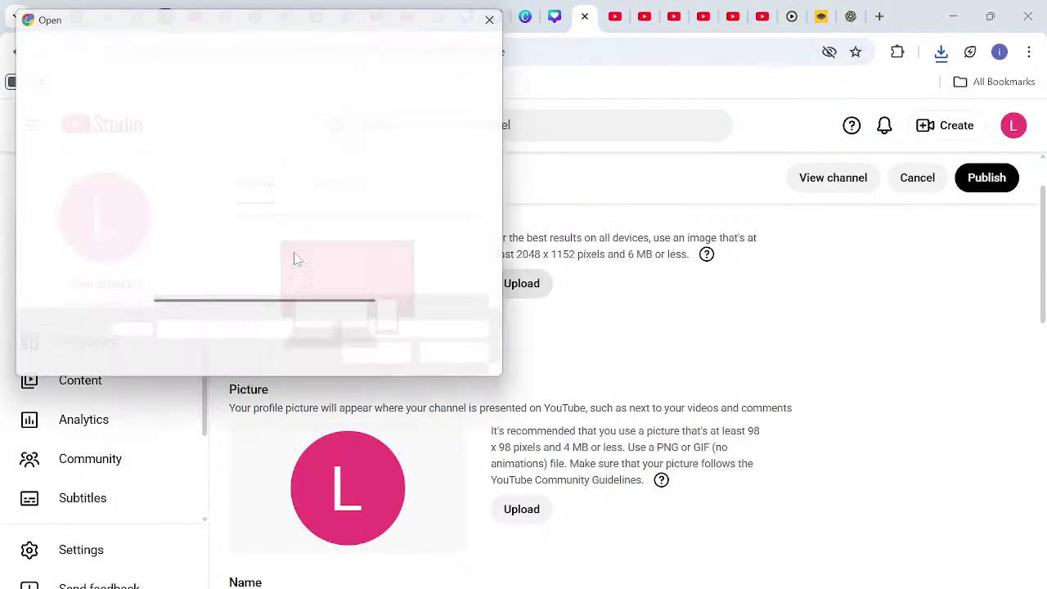
{"action": "left_click", "coordinate": [219, 155]}
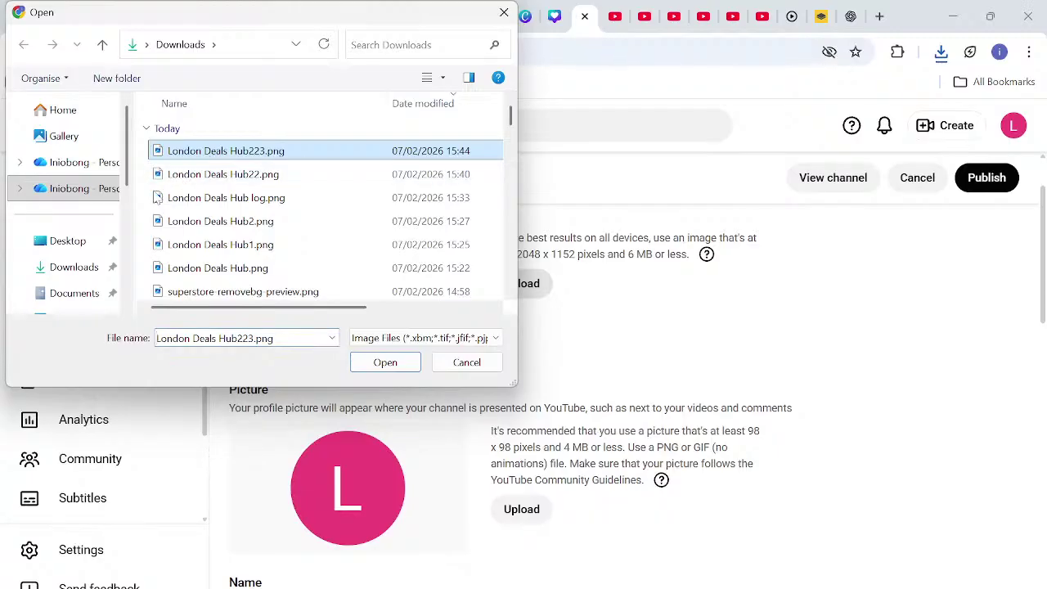
{"action": "left_click", "coordinate": [82, 273]}
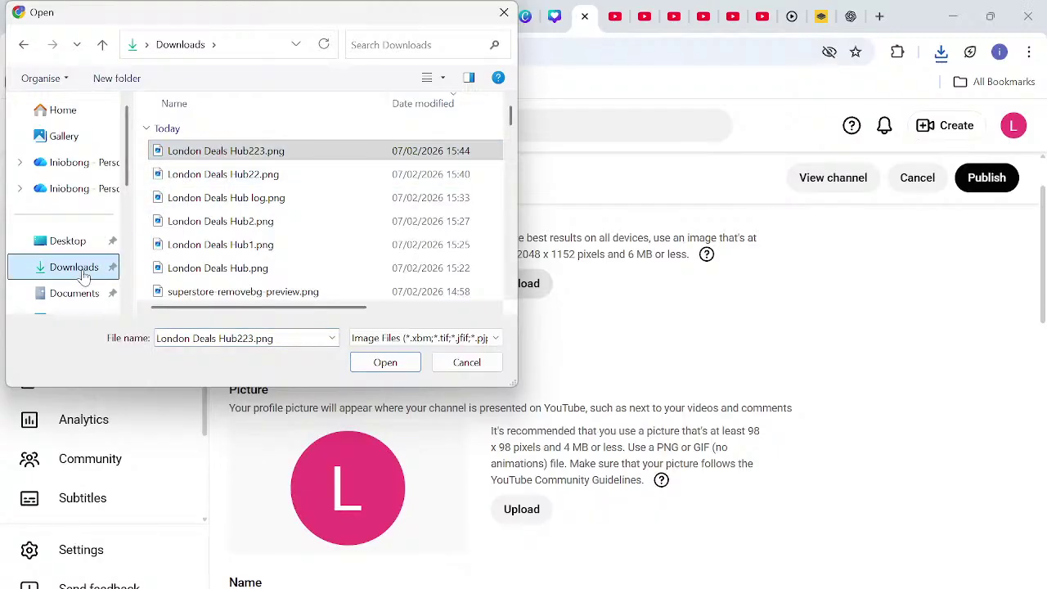
Step: Return to the Canva banner design and rename it to London Deals Hub123
{"action": "key", "text": "Escape"}
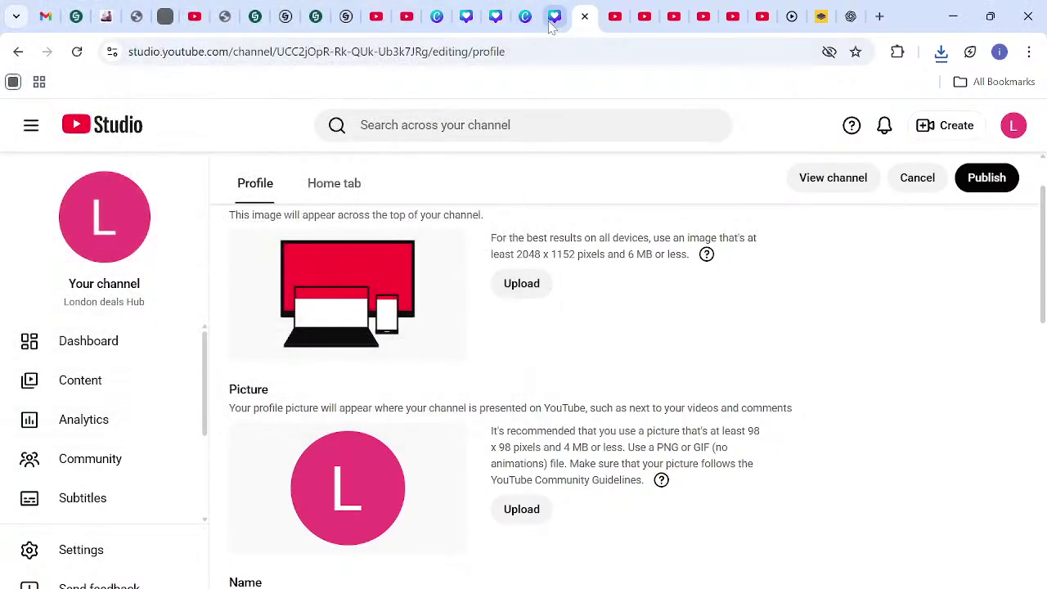
{"action": "left_click", "coordinate": [547, 22]}
{"action": "left_click", "coordinate": [517, 23]}
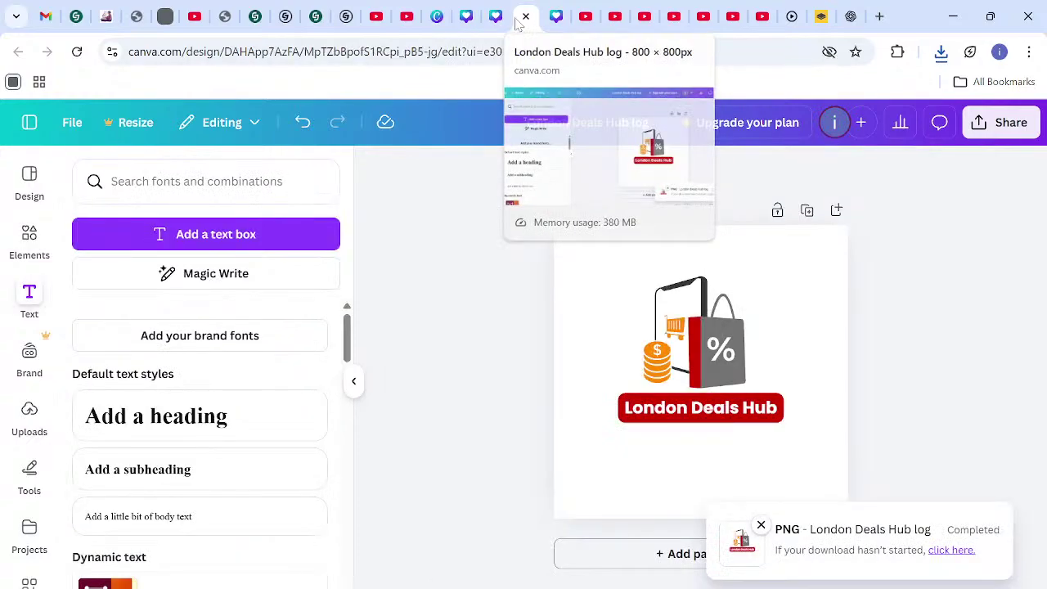
{"action": "left_click", "coordinate": [494, 16]}
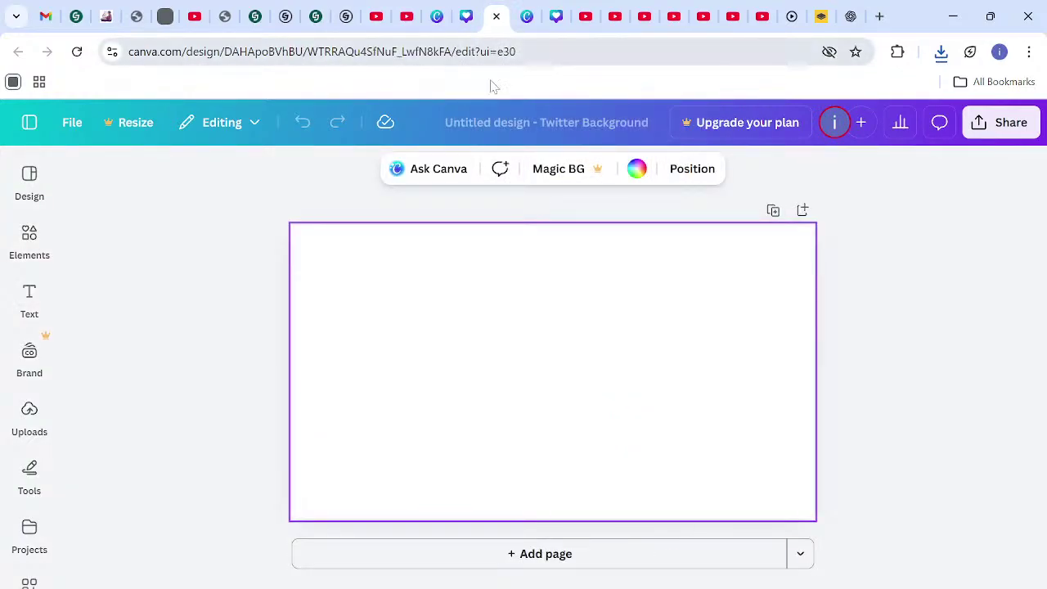
{"action": "left_click", "coordinate": [464, 23]}
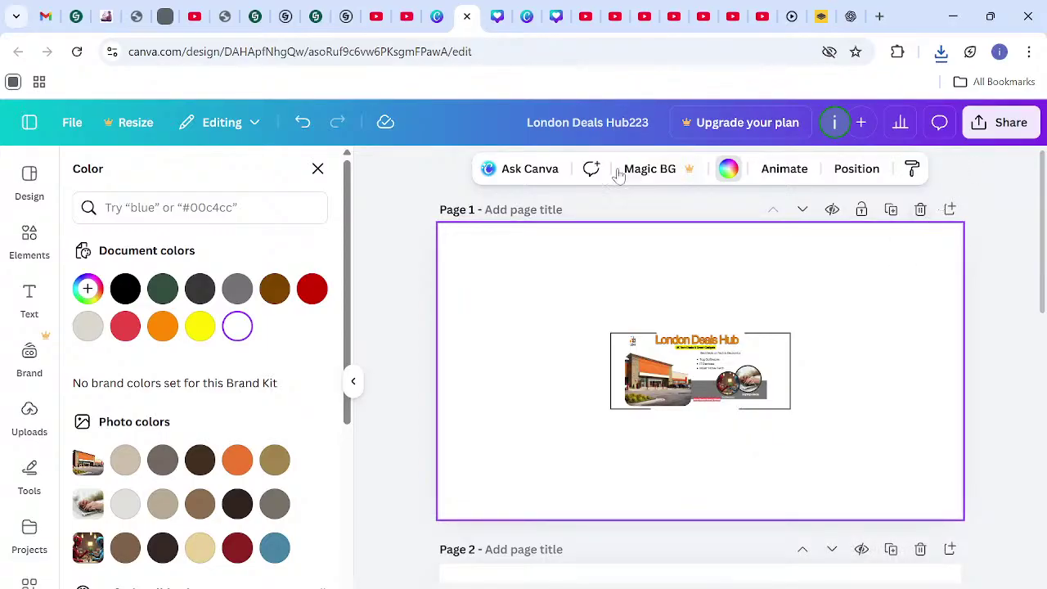
{"action": "left_click", "coordinate": [642, 122]}
{"action": "key", "text": "BackSpace"}
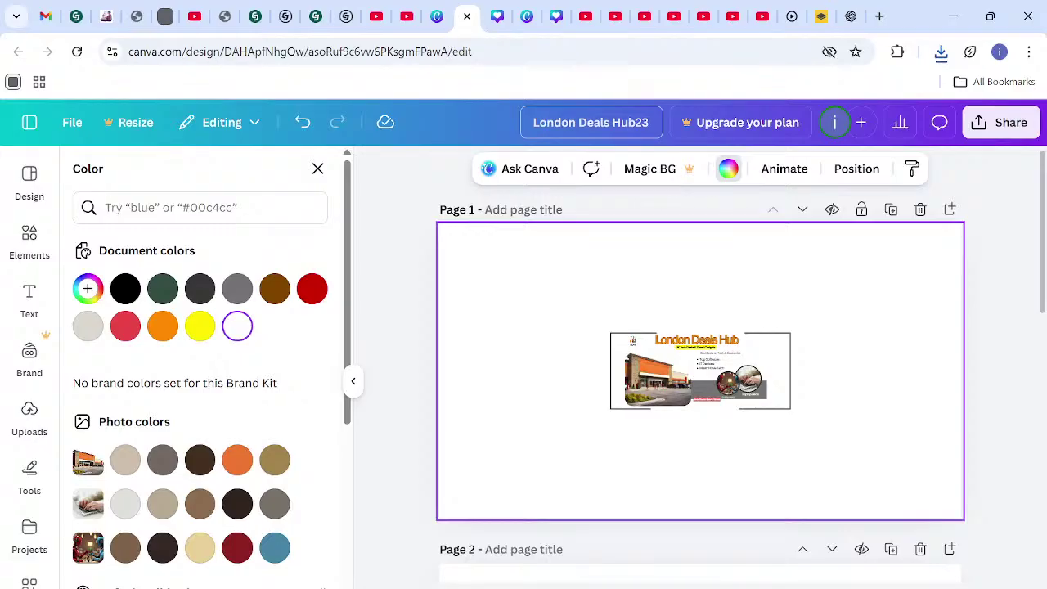
{"action": "type", "text": "1"}
Step: Download only Page 1 as a PNG and confirm London Deals Hub123.png (190 KB) in Chrome downloads
{"action": "left_click", "coordinate": [1000, 122]}
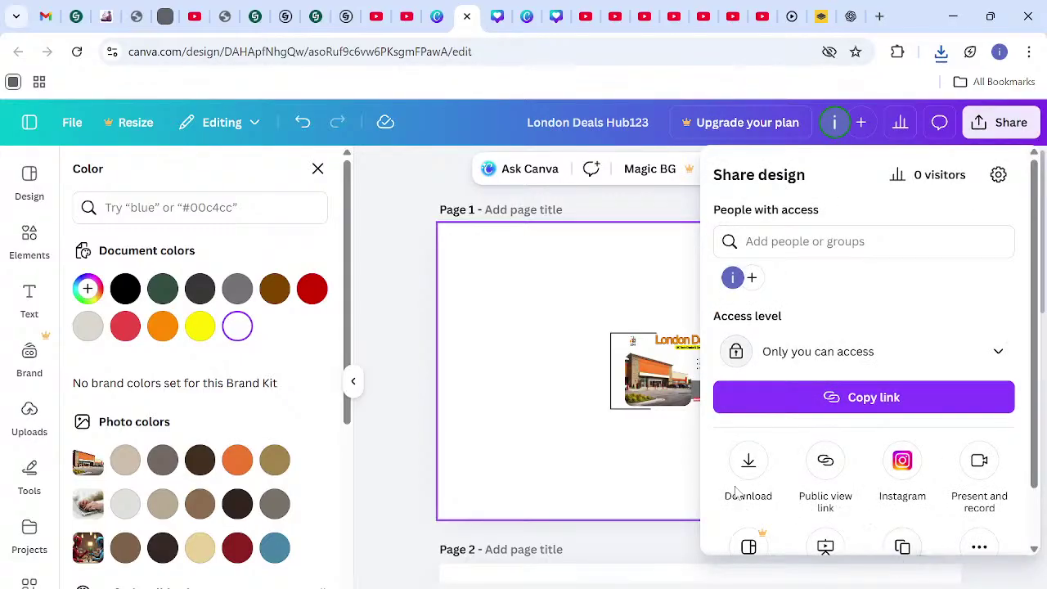
{"action": "left_click", "coordinate": [747, 460]}
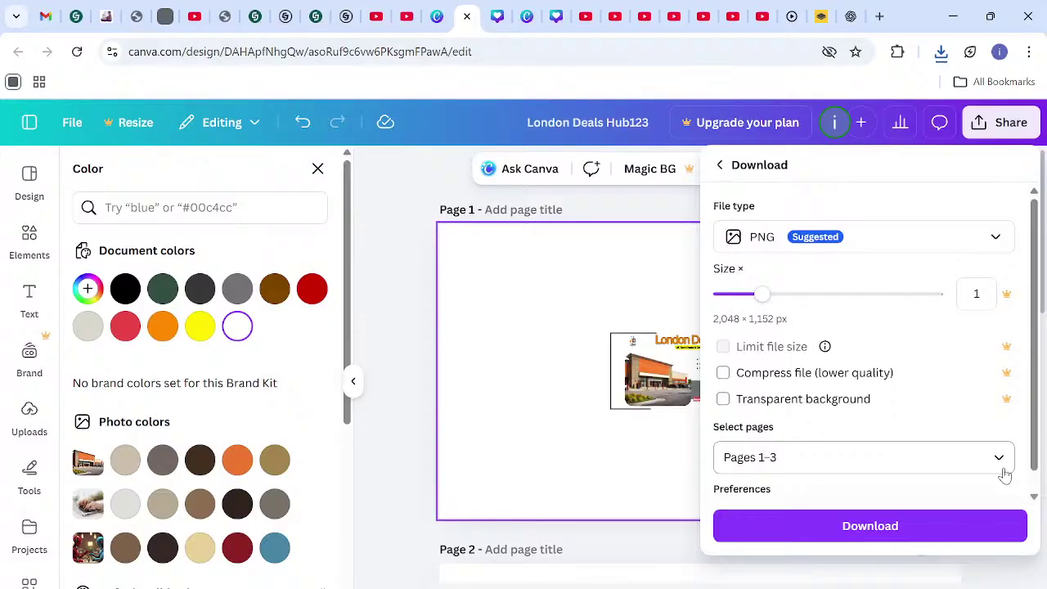
{"action": "left_click", "coordinate": [1003, 471]}
{"action": "left_click", "coordinate": [736, 273]}
{"action": "left_click", "coordinate": [737, 314]}
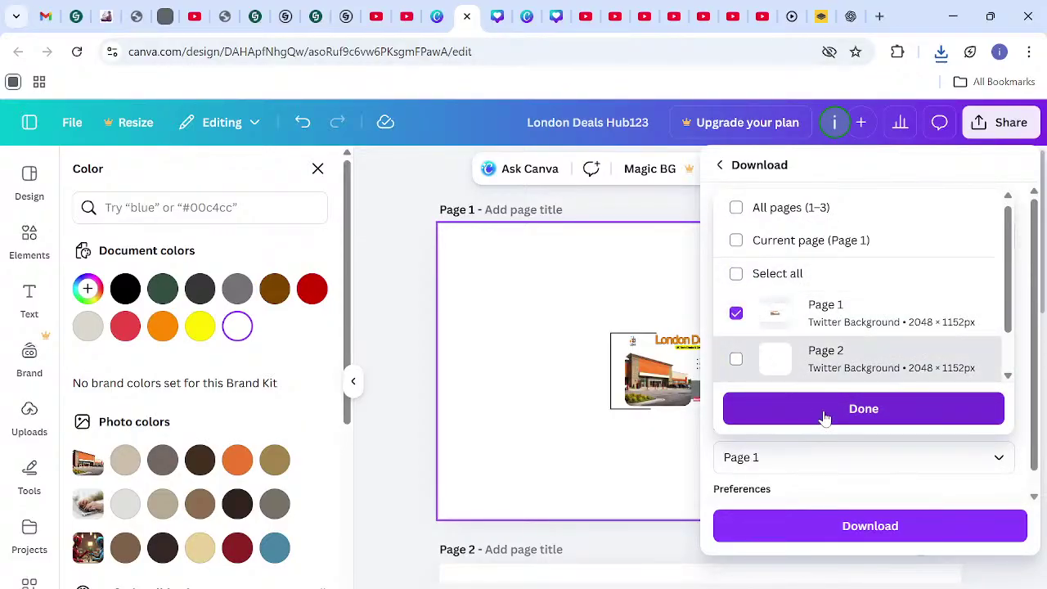
{"action": "left_click", "coordinate": [824, 409]}
{"action": "left_click", "coordinate": [896, 526]}
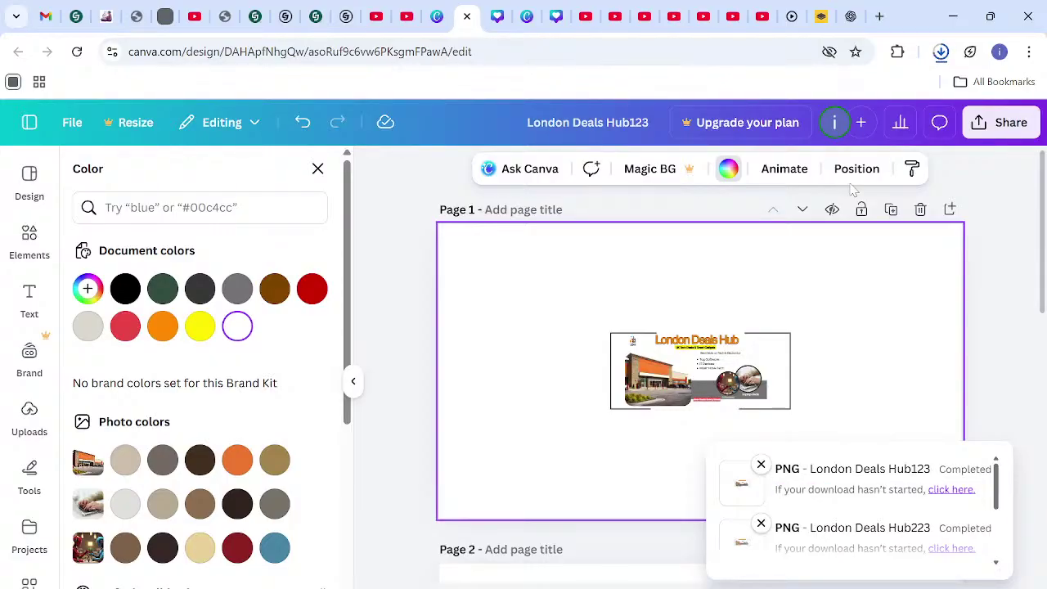
{"action": "left_click", "coordinate": [941, 51]}
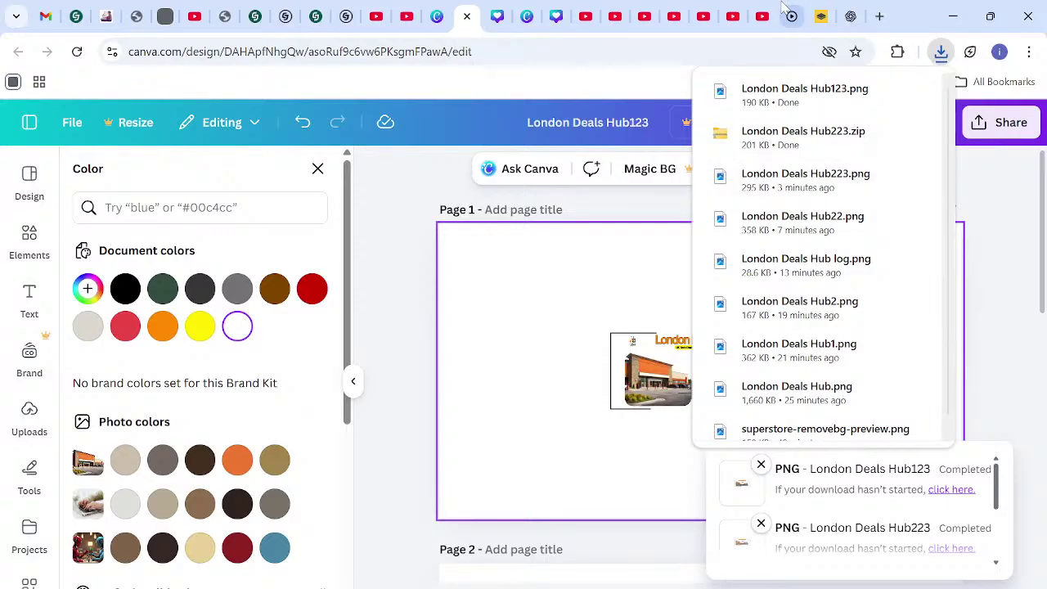
Step: Upload London Deals Hub123.png from Downloads as the channel banner and accept the crop
{"action": "left_click", "coordinate": [788, 14]}
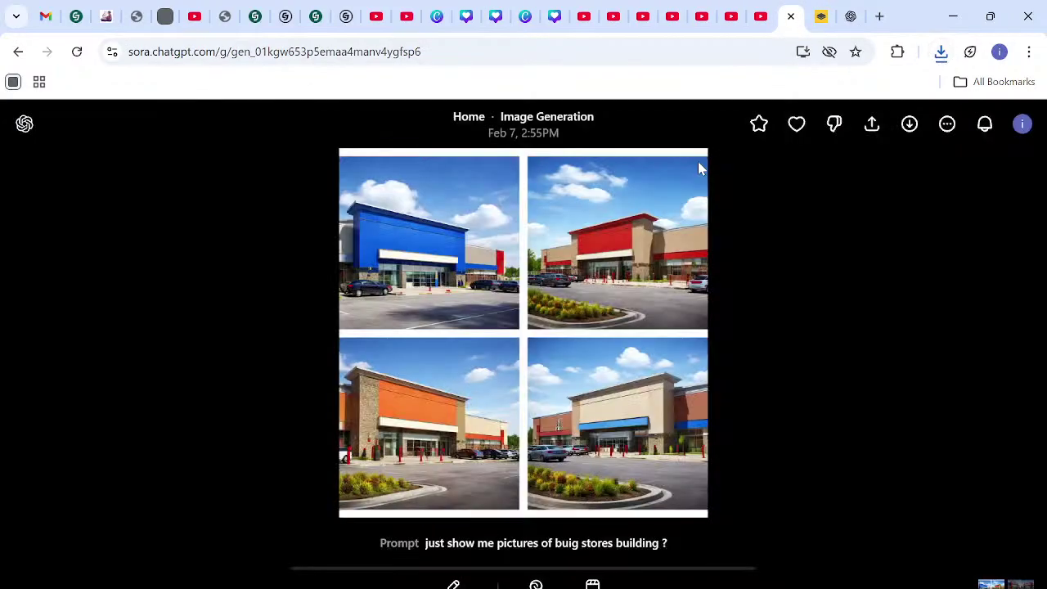
{"action": "left_click", "coordinate": [584, 16]}
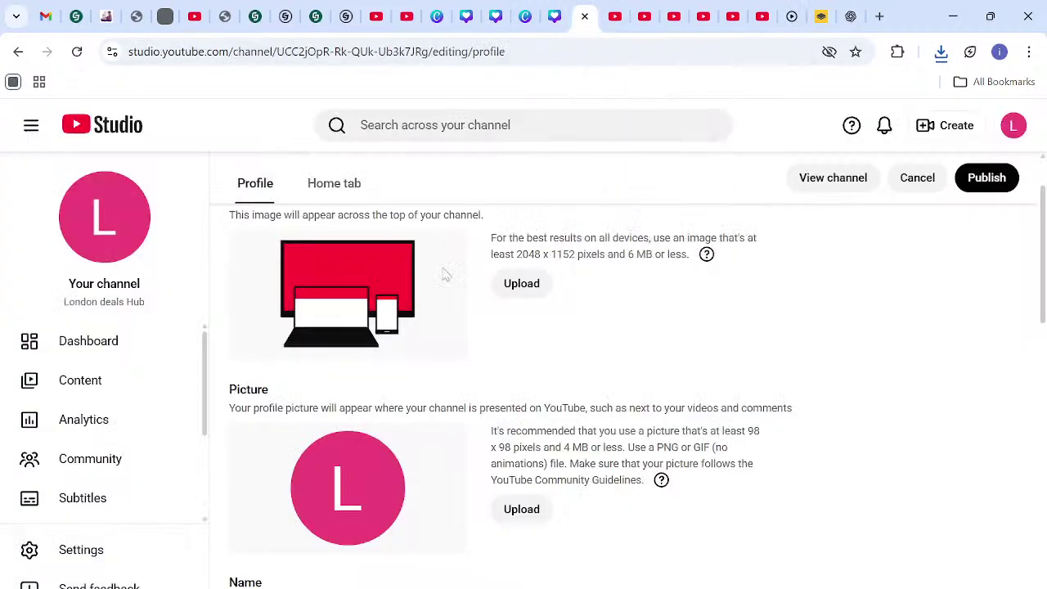
{"action": "left_click", "coordinate": [499, 284]}
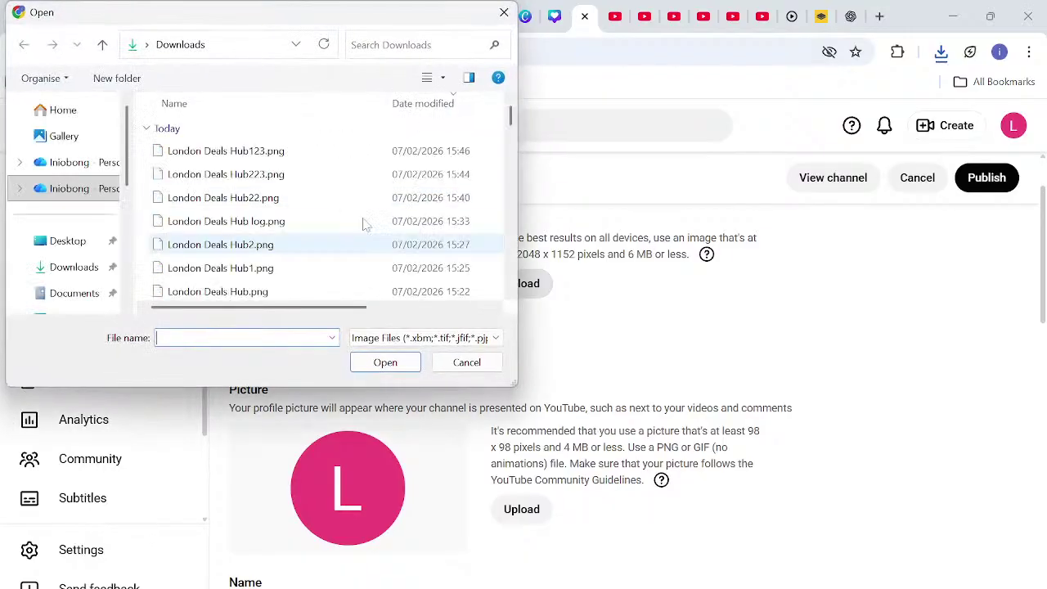
{"action": "left_click", "coordinate": [283, 152]}
{"action": "left_click", "coordinate": [382, 362]}
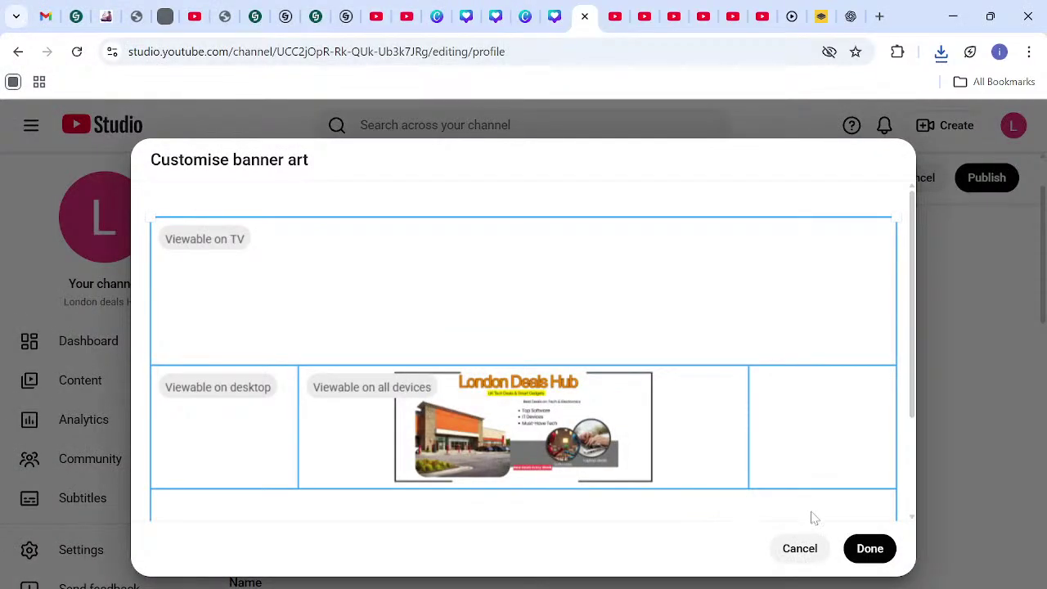
{"action": "left_click", "coordinate": [874, 548]}
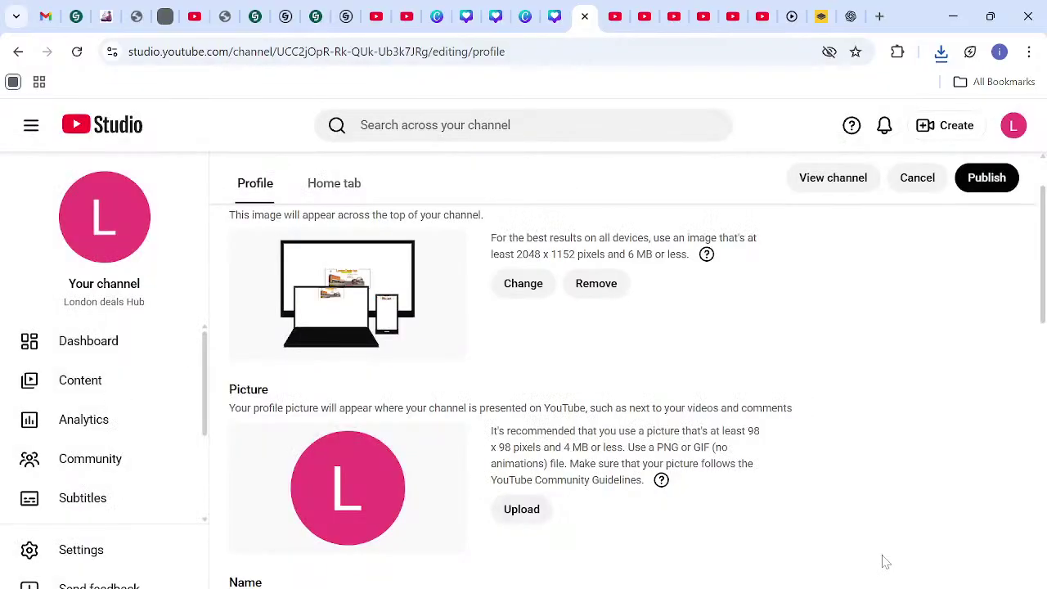
Step: Publish the banner change and view the public London deals Hub channel page
{"action": "left_click", "coordinate": [999, 178]}
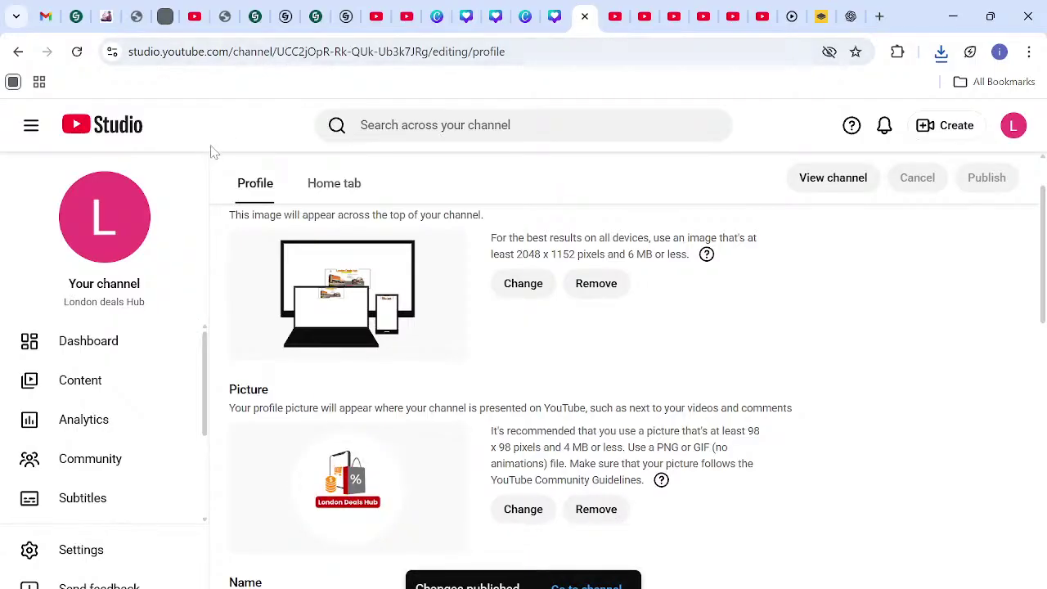
{"action": "left_click", "coordinate": [822, 185]}
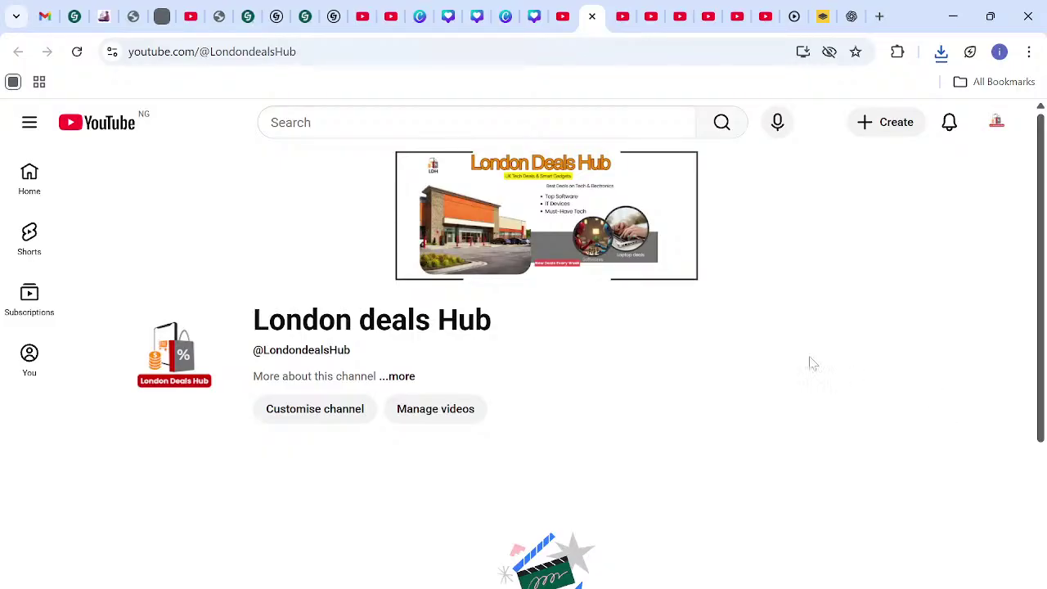
{"action": "mouse_move", "coordinate": [522, 168]}
{"action": "scroll", "coordinate": [268, 402], "scroll_direction": "down", "scroll_amount": 3}
{"action": "scroll", "coordinate": [268, 405], "scroll_direction": "up", "scroll_amount": 1}
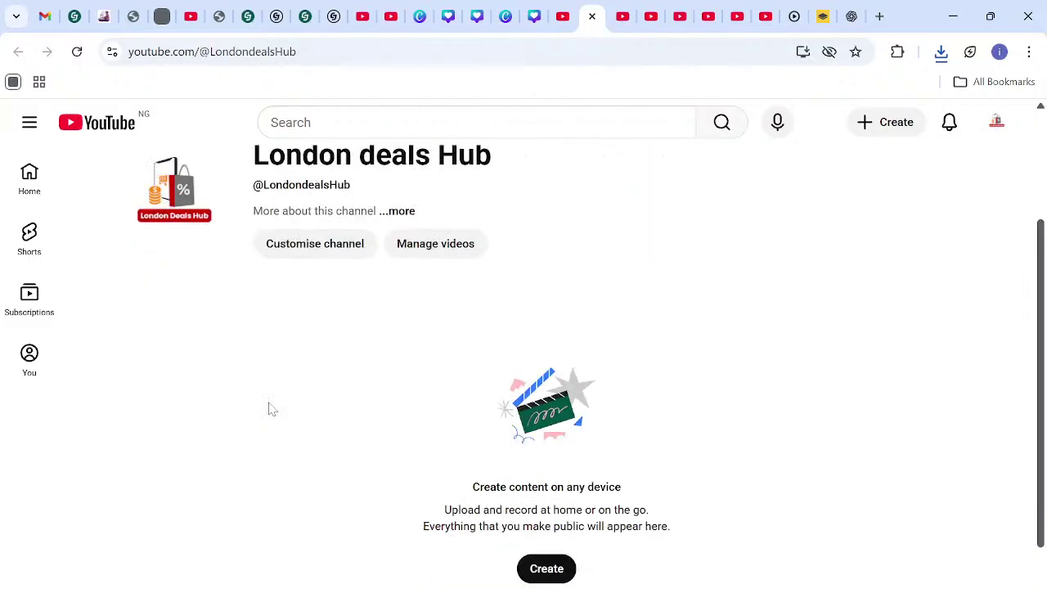
{"action": "scroll", "coordinate": [269, 409], "scroll_direction": "down", "scroll_amount": 1}
{"action": "scroll", "coordinate": [294, 426], "scroll_direction": "up", "scroll_amount": 3}
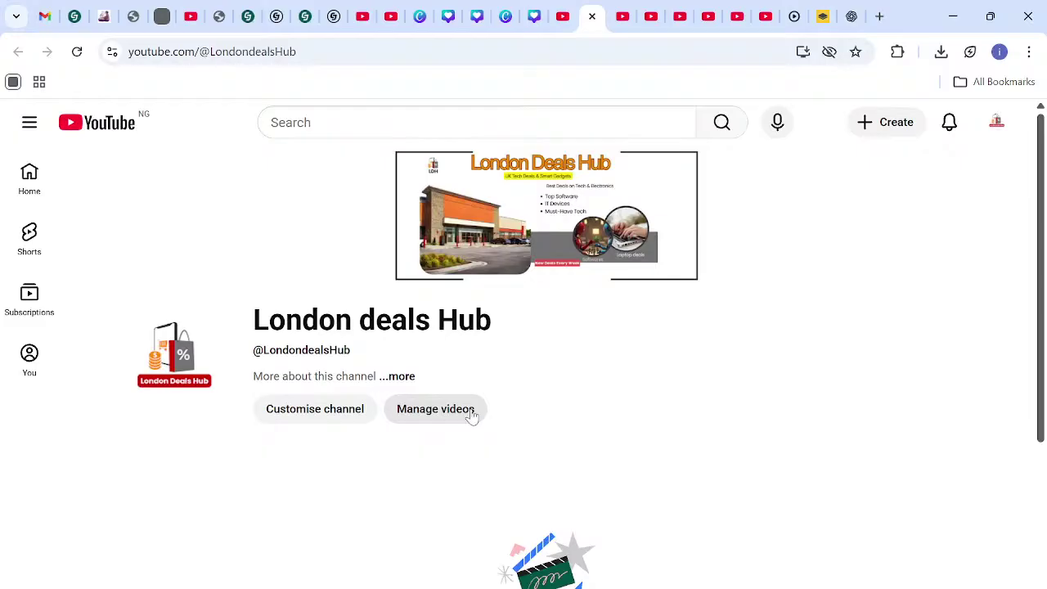
{"action": "mouse_move", "coordinate": [419, 588]}
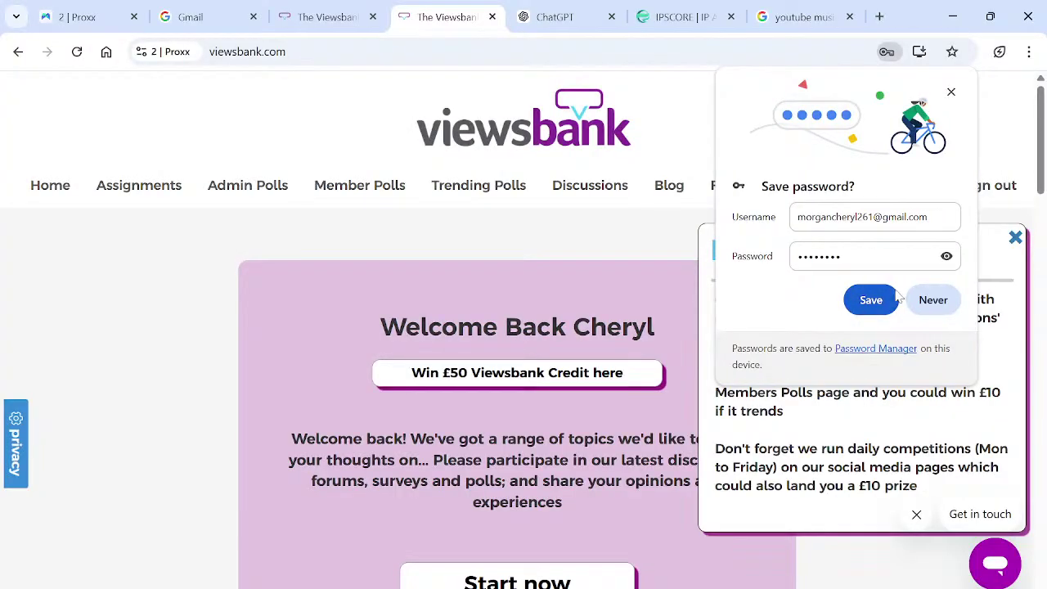
Step: Save the Viewsbank password in Chrome, close the News popup, and return to the homepage top
{"action": "left_click", "coordinate": [874, 301]}
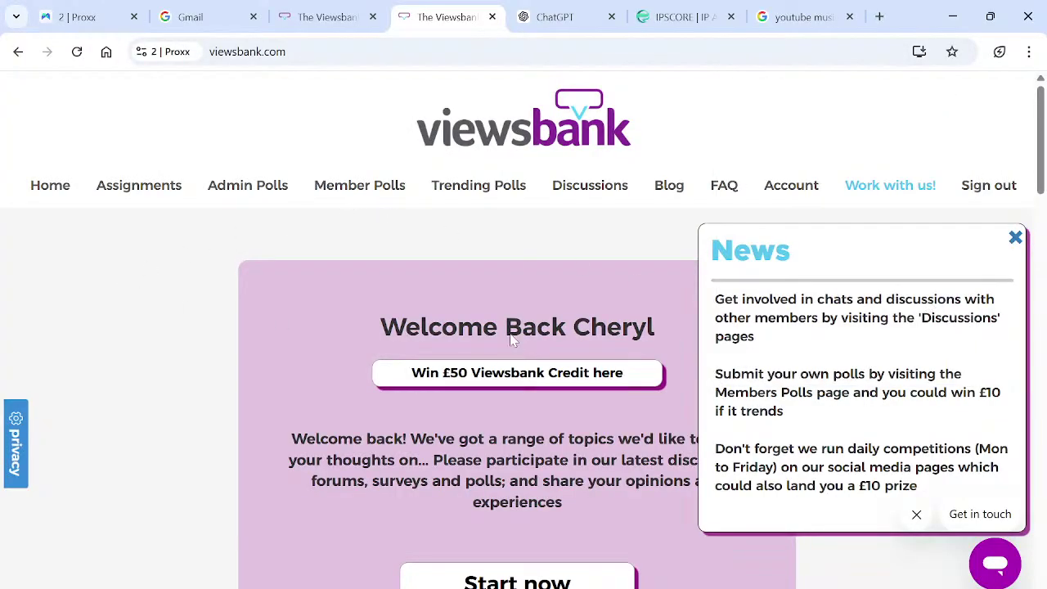
{"action": "left_click", "coordinate": [1015, 238]}
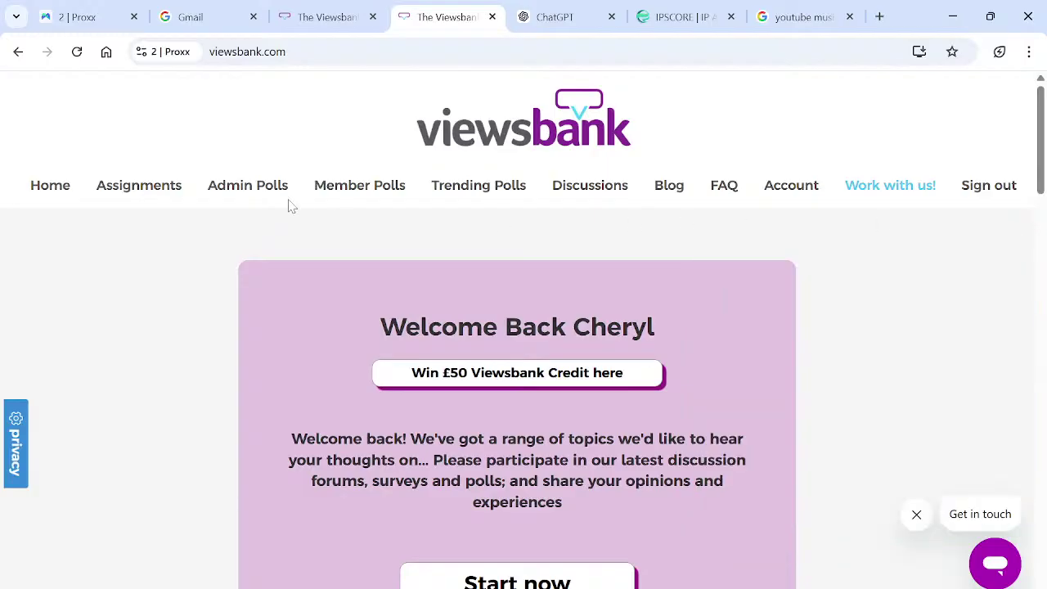
{"action": "scroll", "coordinate": [297, 229], "scroll_direction": "down", "scroll_amount": 10}
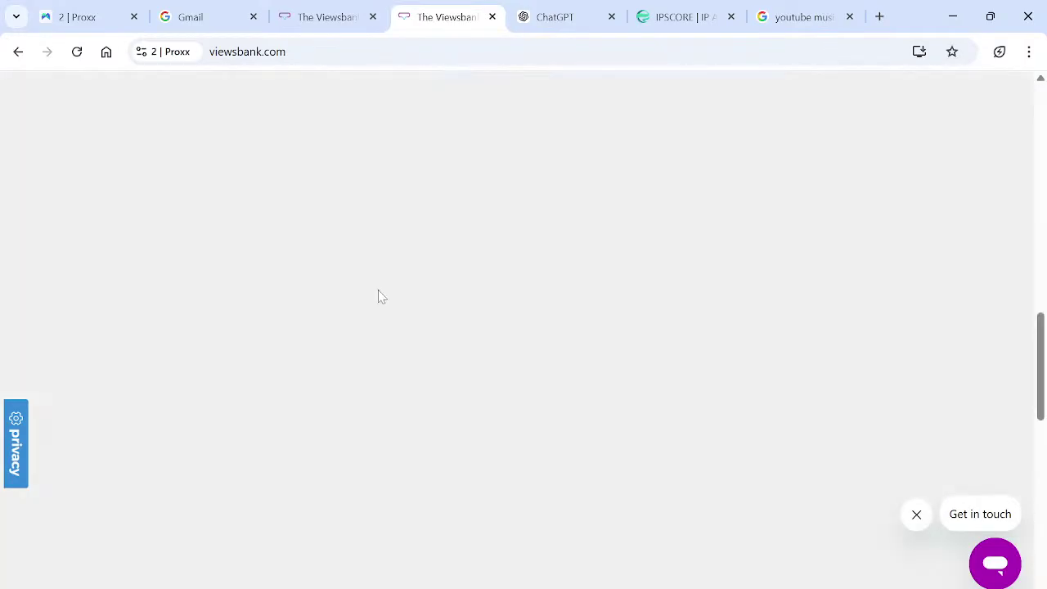
{"action": "scroll", "coordinate": [389, 294], "scroll_direction": "down", "scroll_amount": 5}
{"action": "scroll", "coordinate": [400, 301], "scroll_direction": "up", "scroll_amount": 18}
{"action": "scroll", "coordinate": [427, 328], "scroll_direction": "down", "scroll_amount": 20}
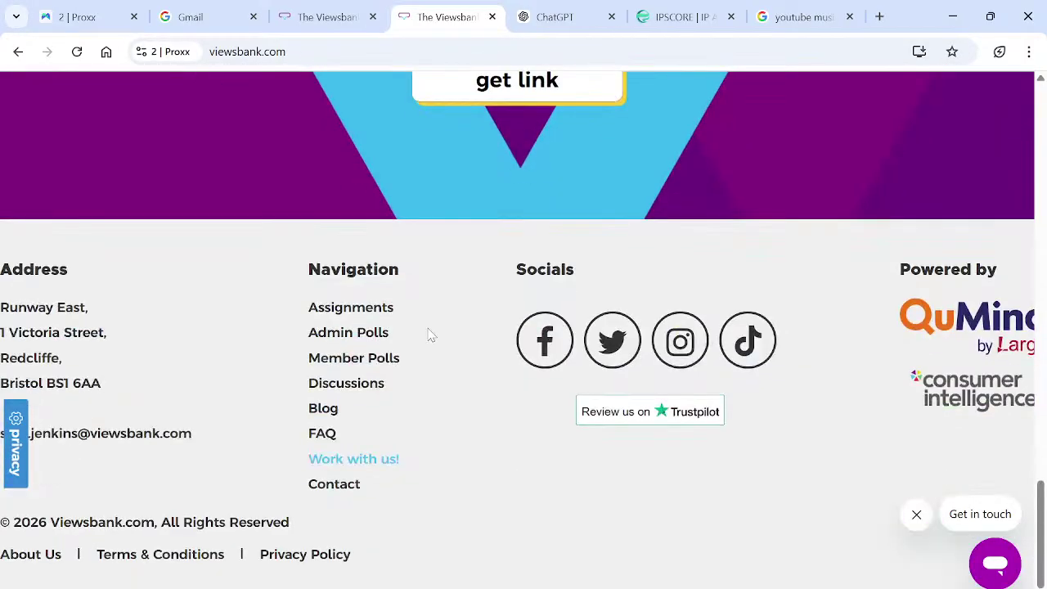
{"action": "scroll", "coordinate": [431, 334], "scroll_direction": "up", "scroll_amount": 3}
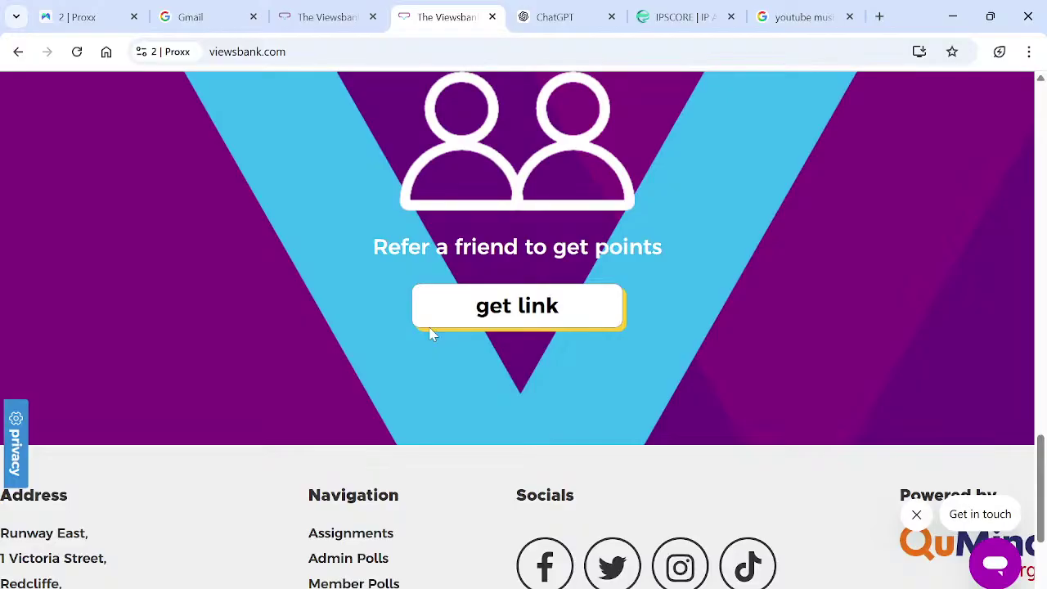
{"action": "left_click", "coordinate": [431, 327]}
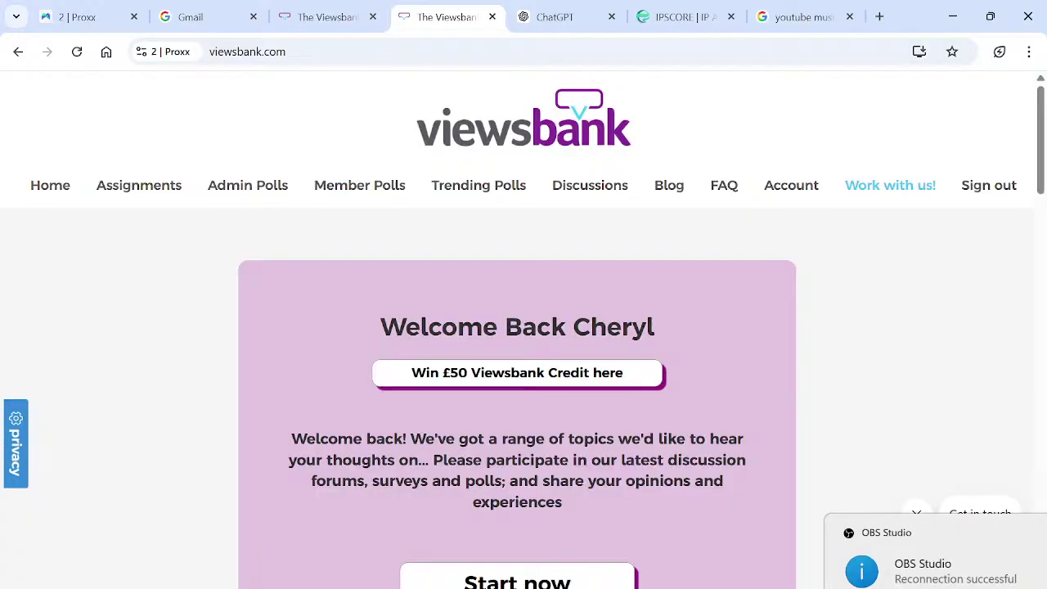